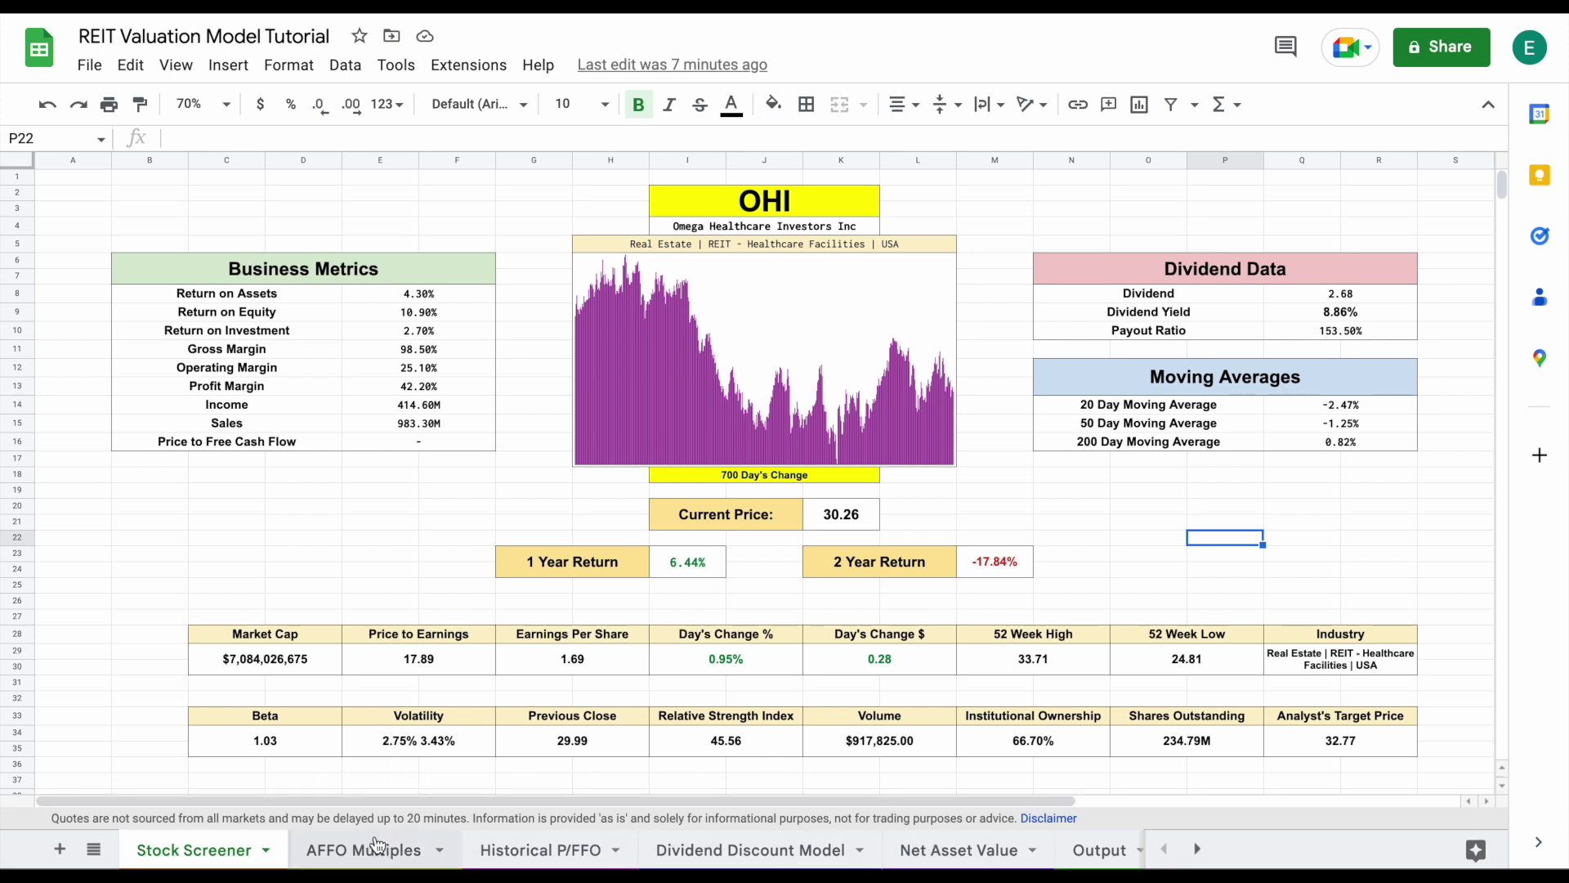
Tour the AFFO Multiples, Historical P/FFO, DDM, NAV and Output sheets, then return to Stock Screener
left_click(374, 845)
left_click(572, 849)
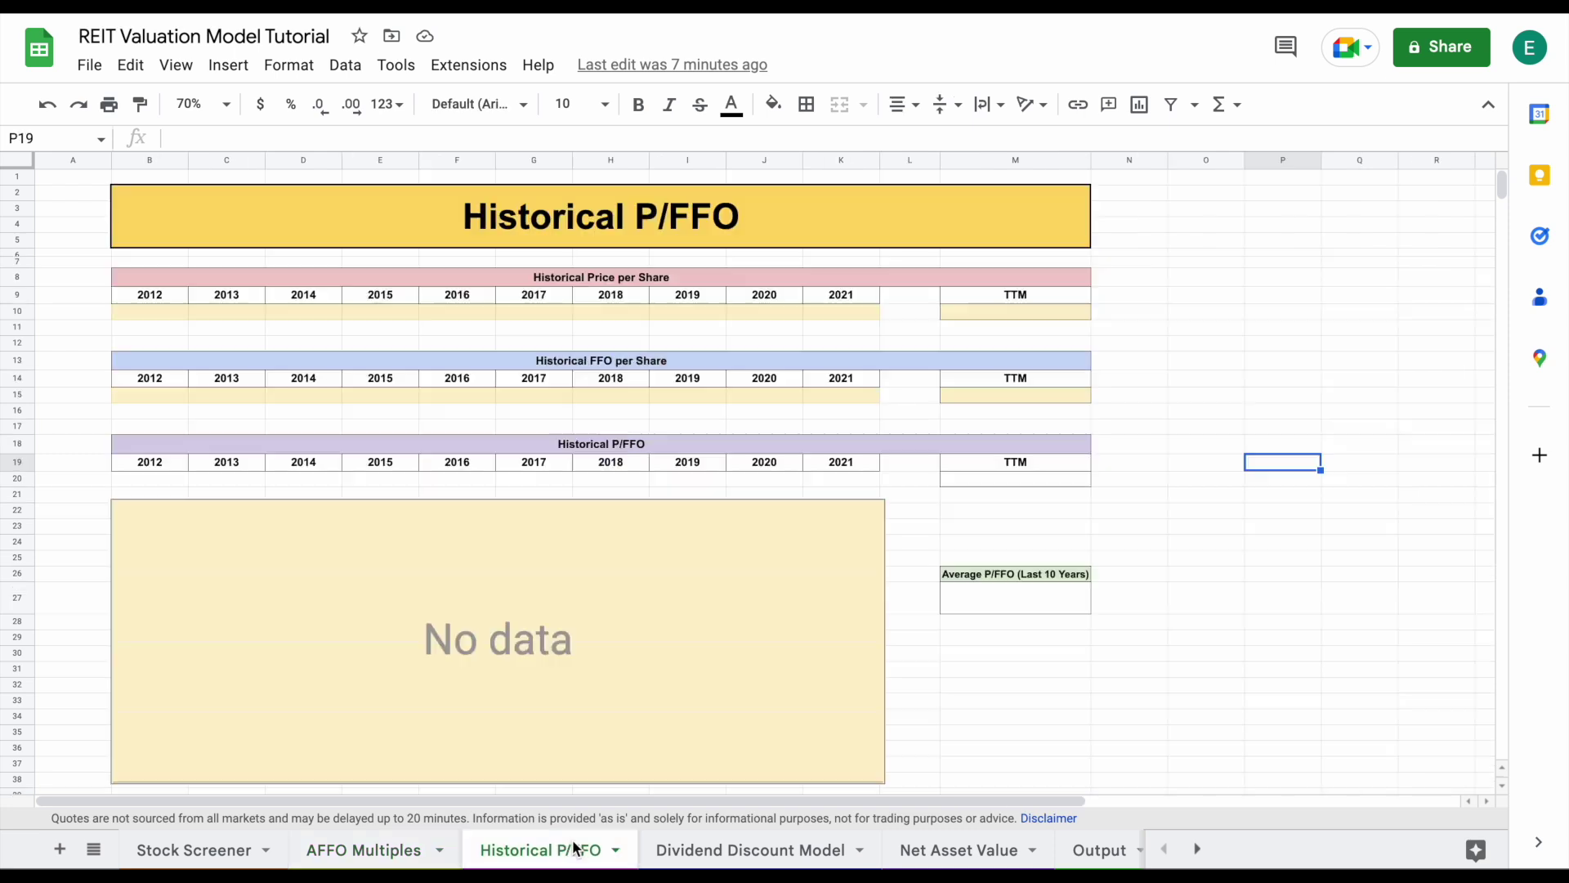
left_click(778, 842)
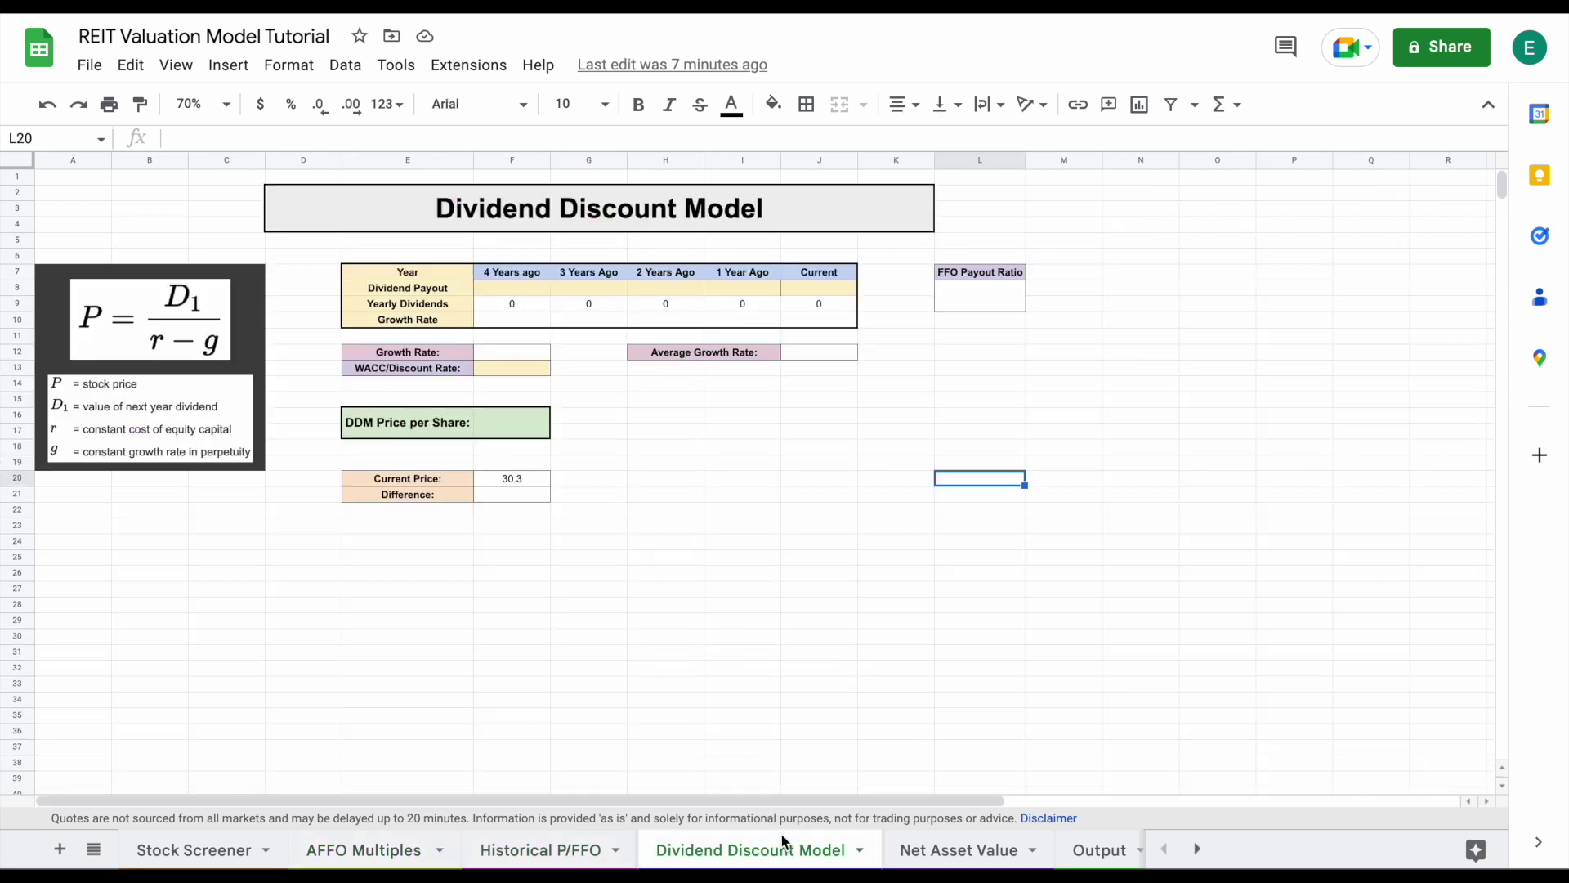
left_click(997, 850)
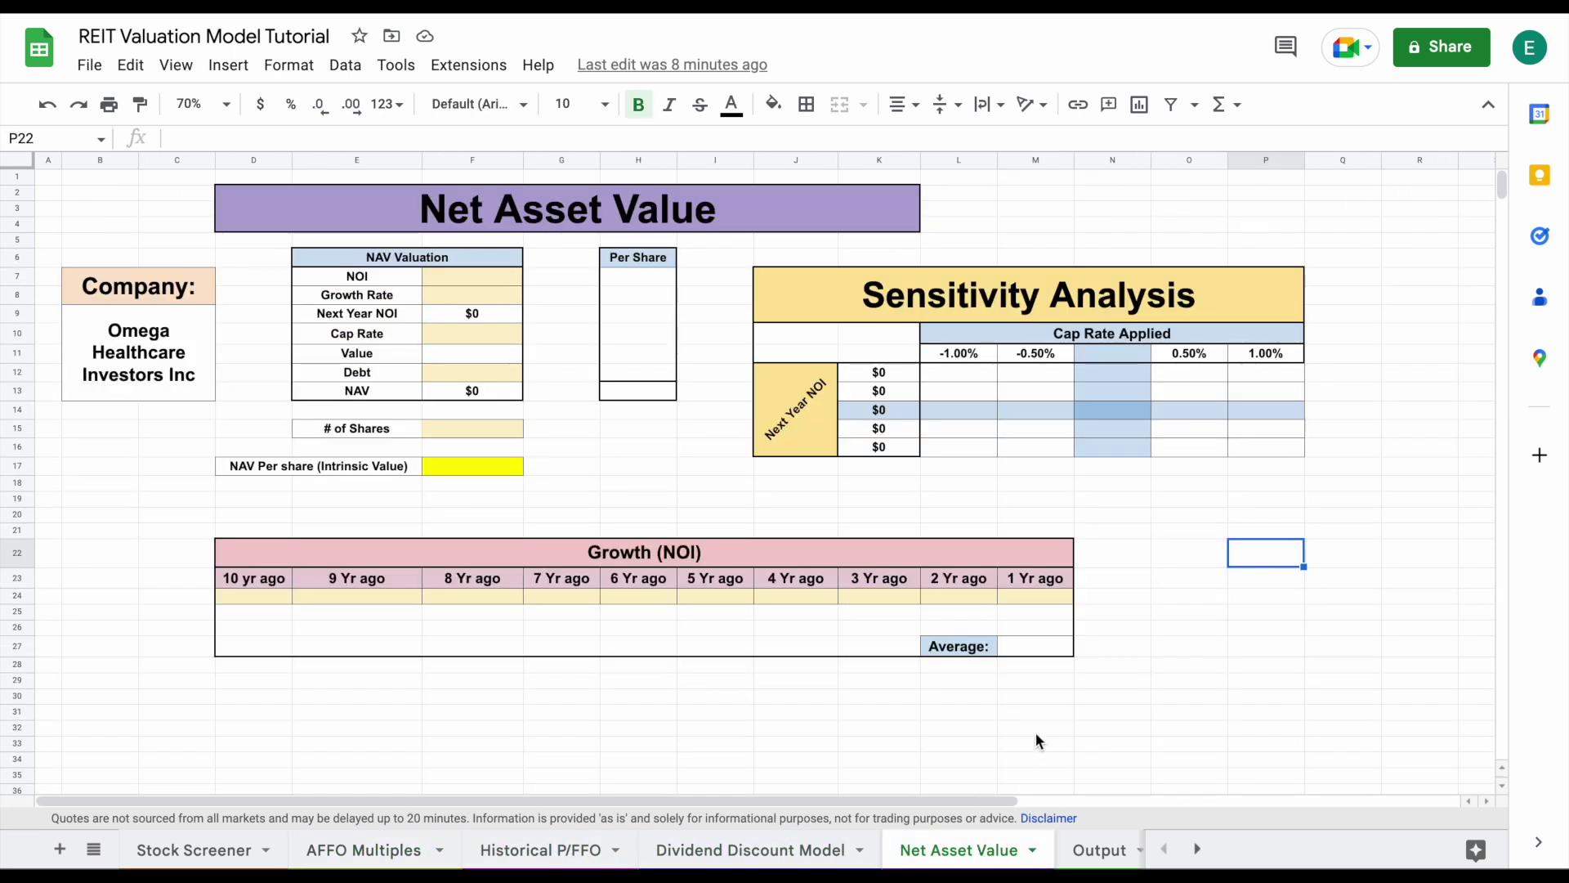
left_click(1095, 852)
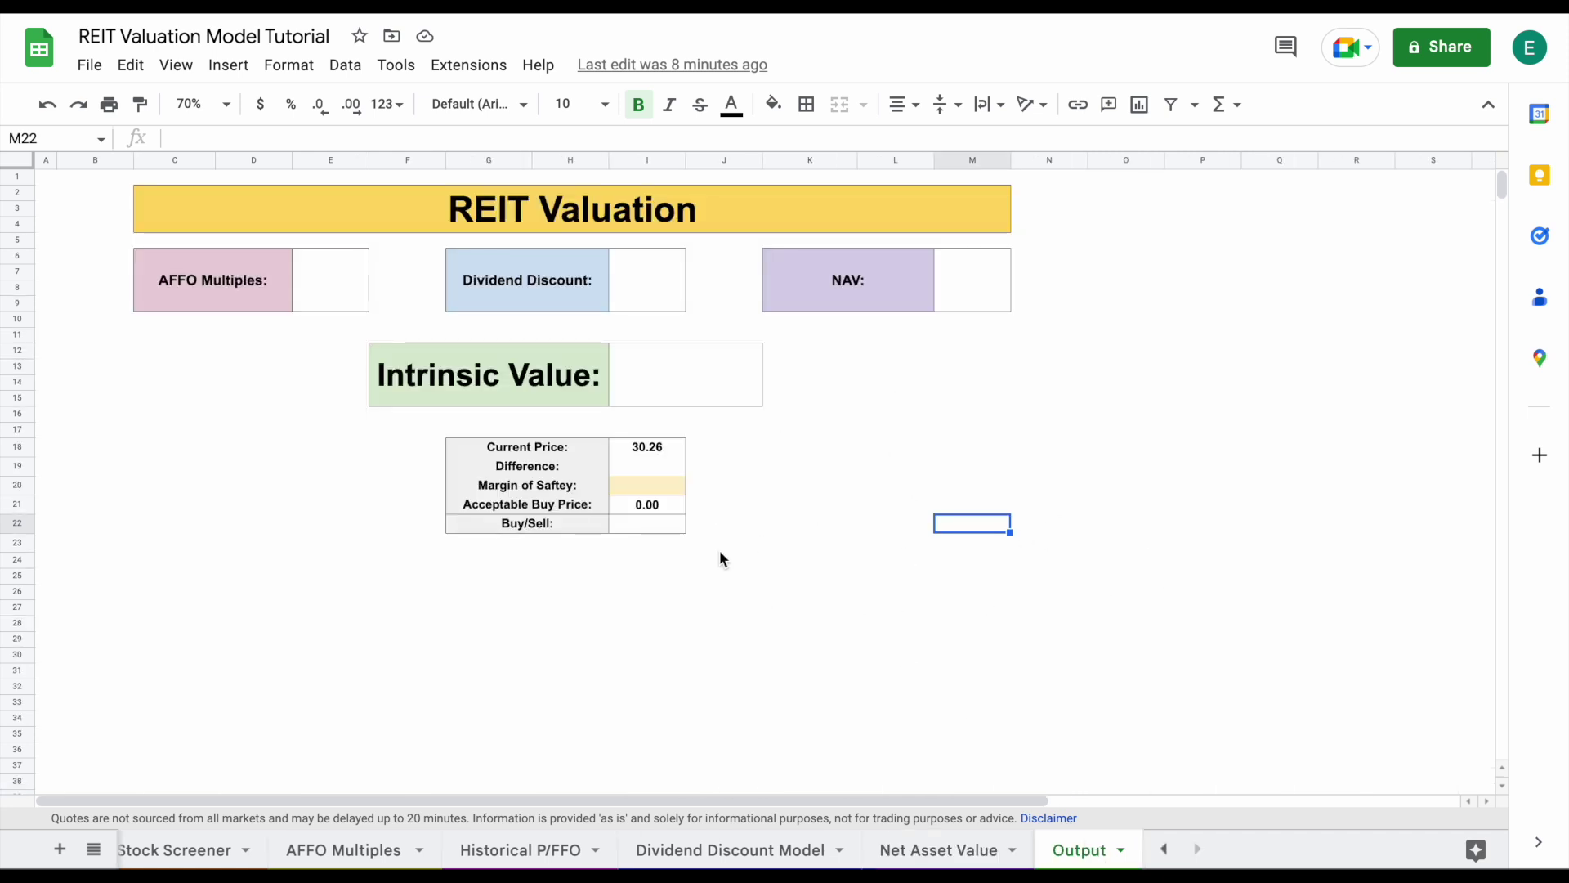
left_click(176, 850)
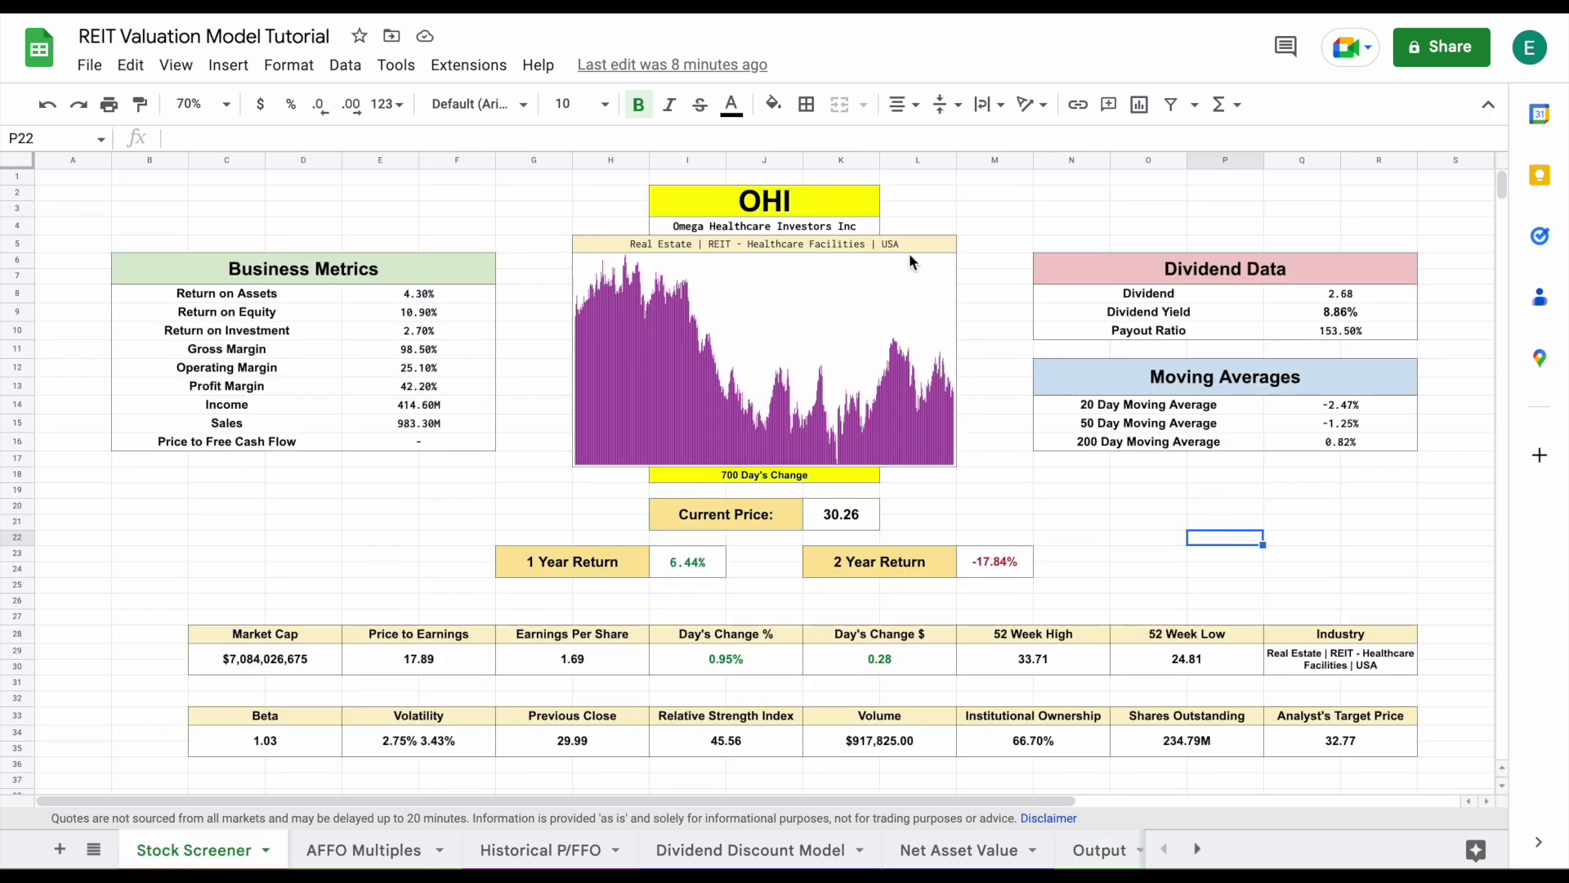
Try the tickers O and STAG in the screener, then set it back to OHI
left_click(846, 214)
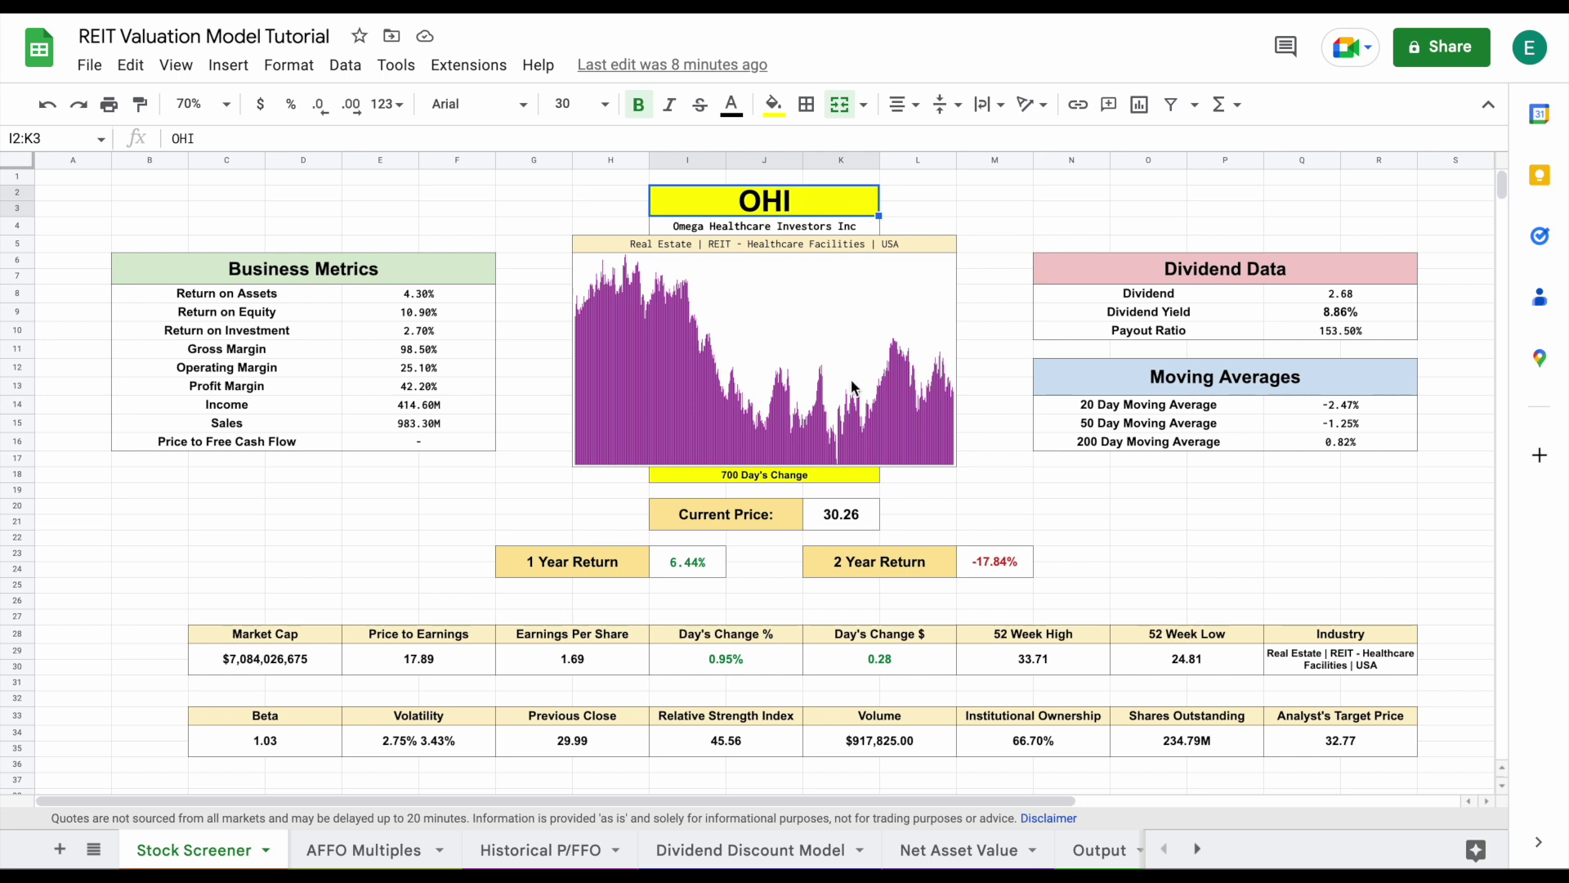
type("O")
key("Return")
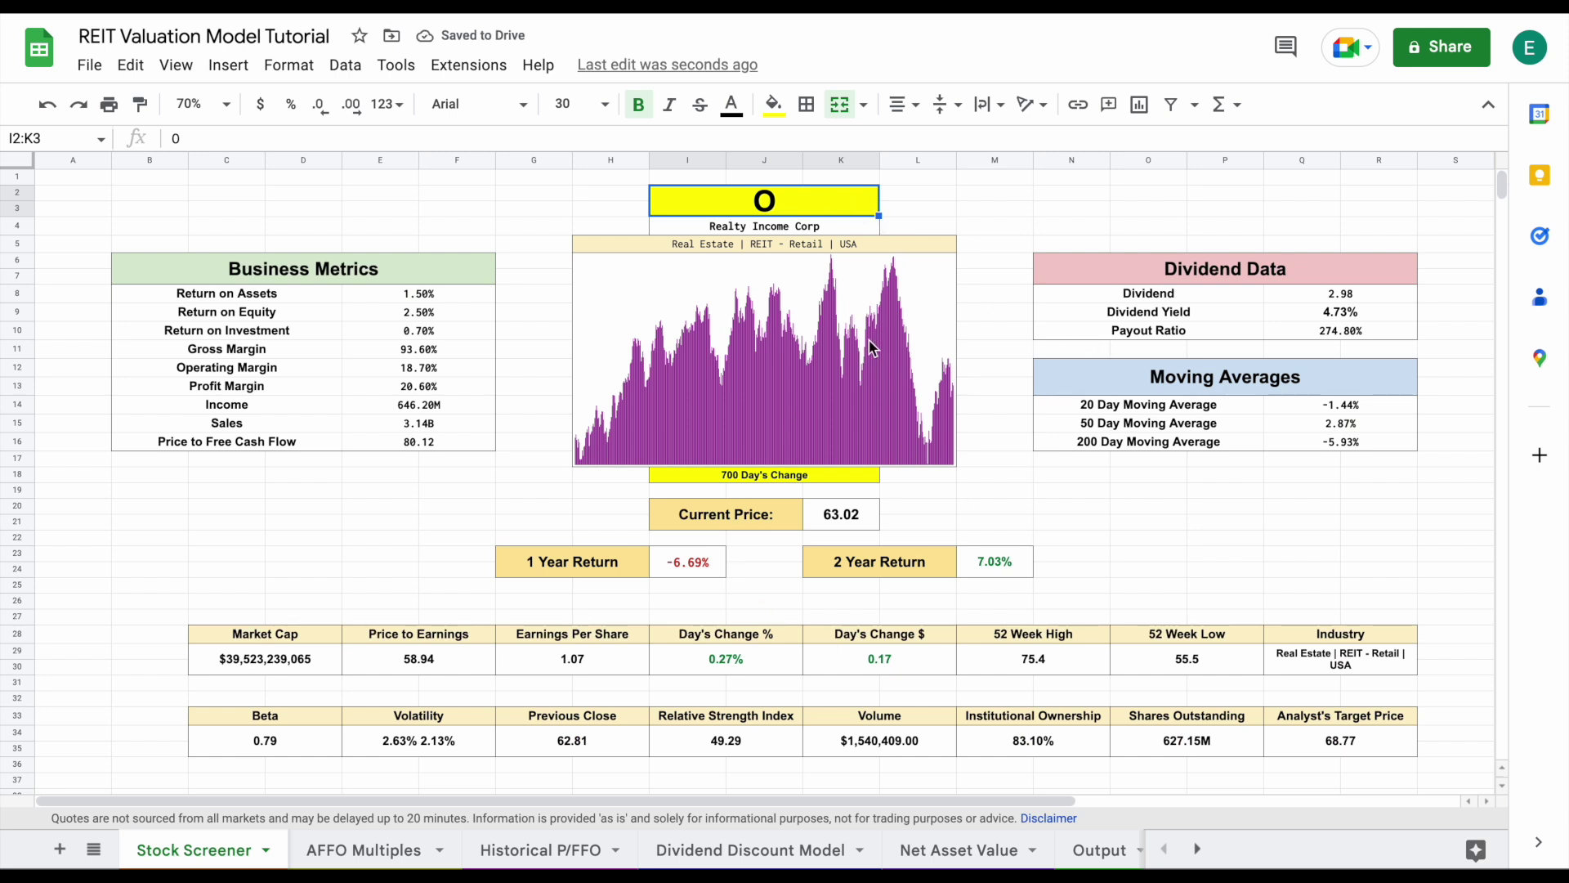
type("STAG")
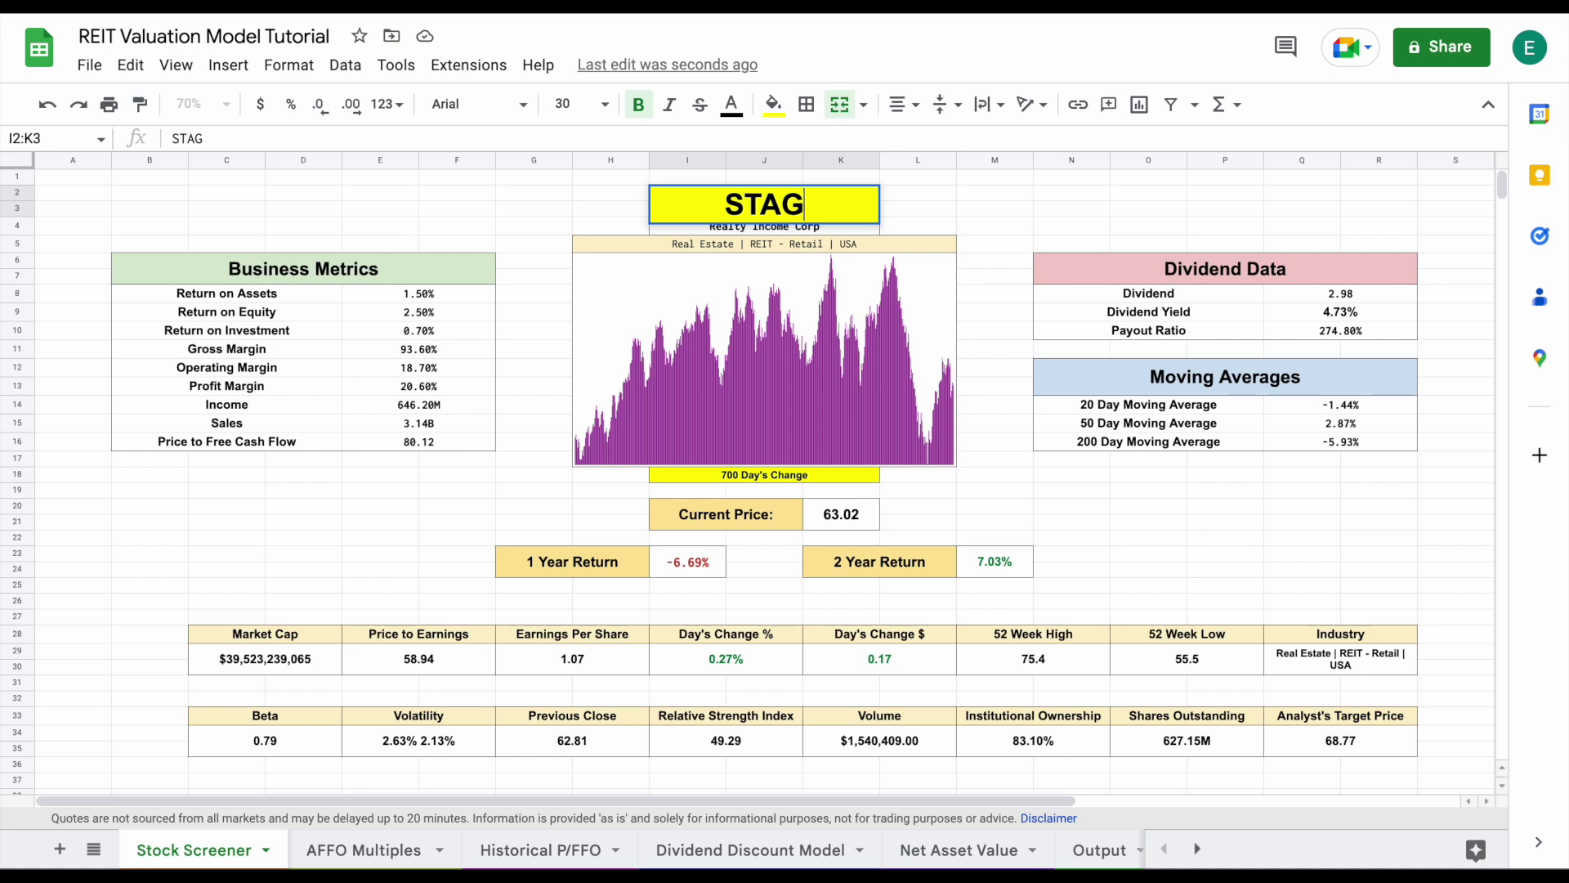
key("Return")
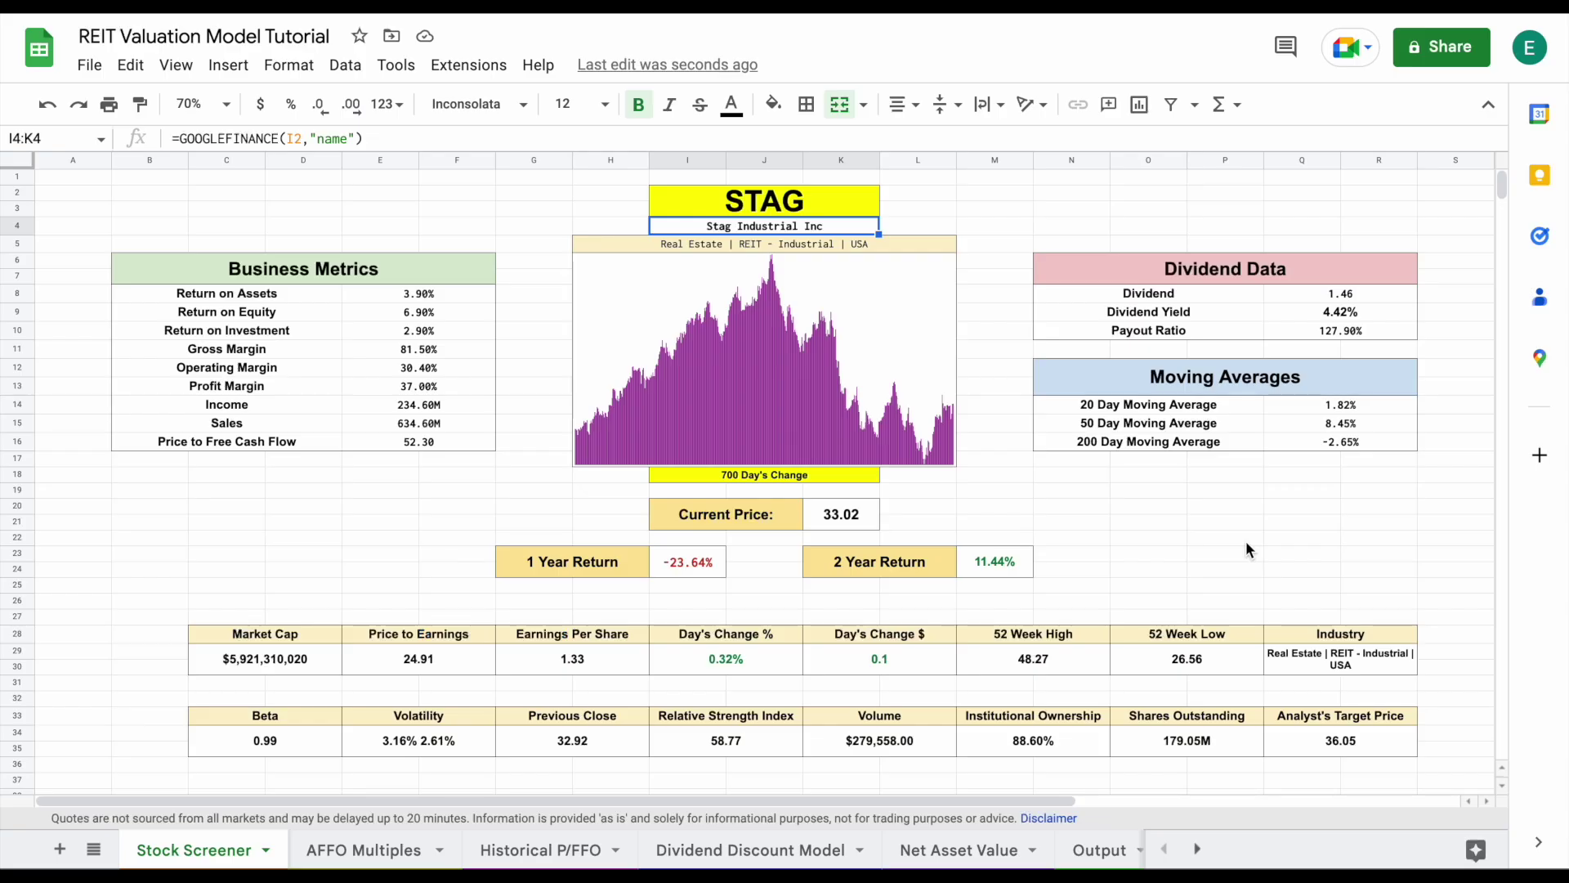
left_click(844, 203)
type("OHI")
key("Return")
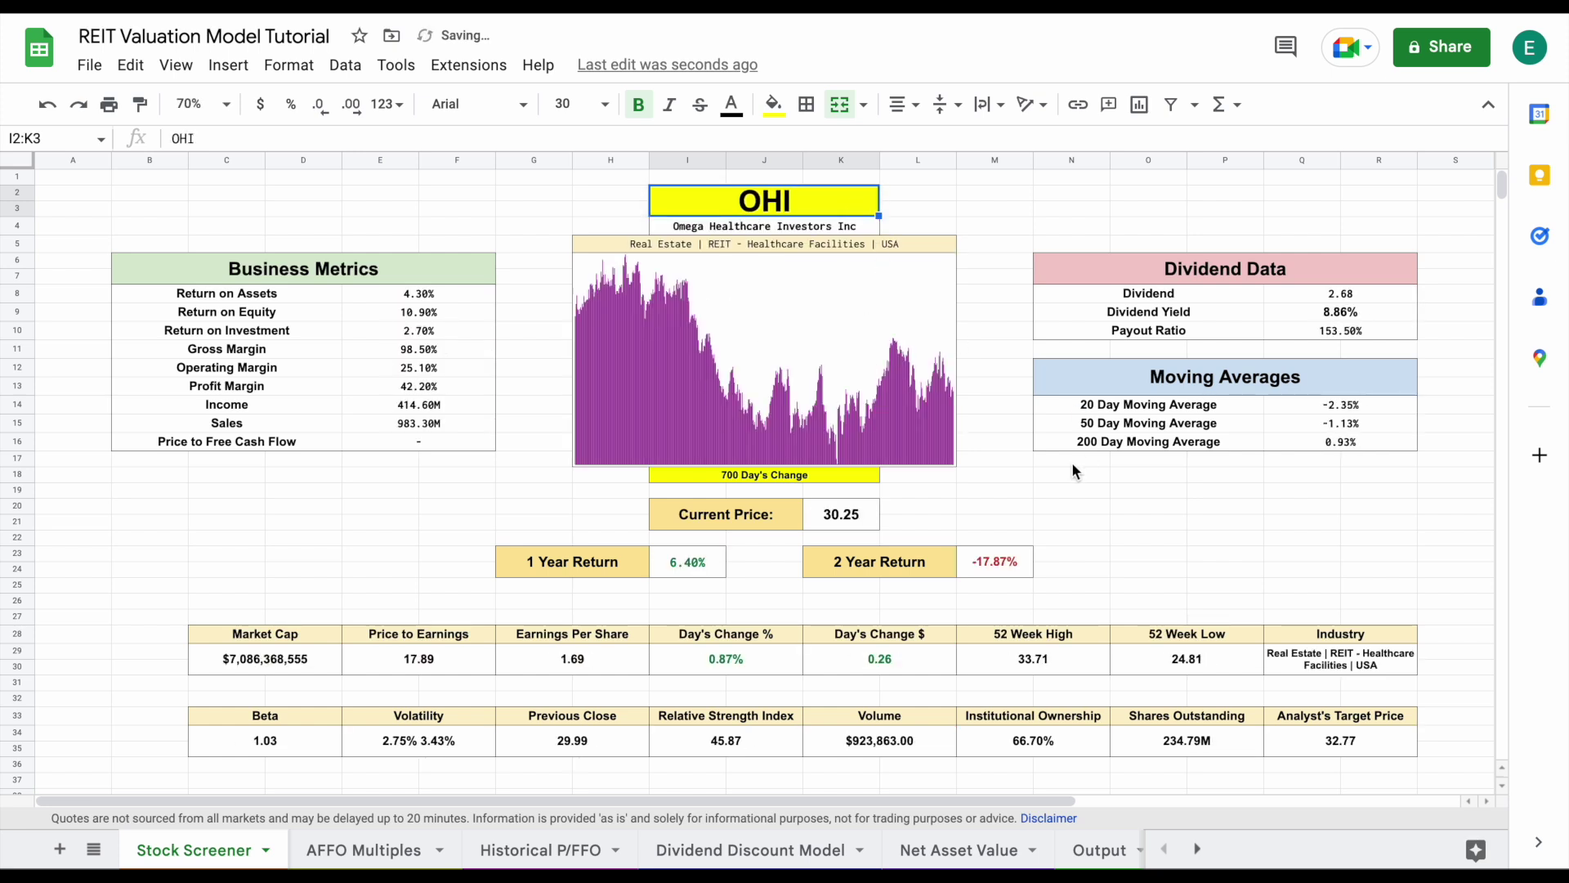
Highlight the Business Metrics, Dividend Data, Moving Averages and market statistics tables
left_click_drag(316, 269, 319, 444)
left_click_drag(1224, 278, 1228, 325)
left_click_drag(1252, 381, 1254, 435)
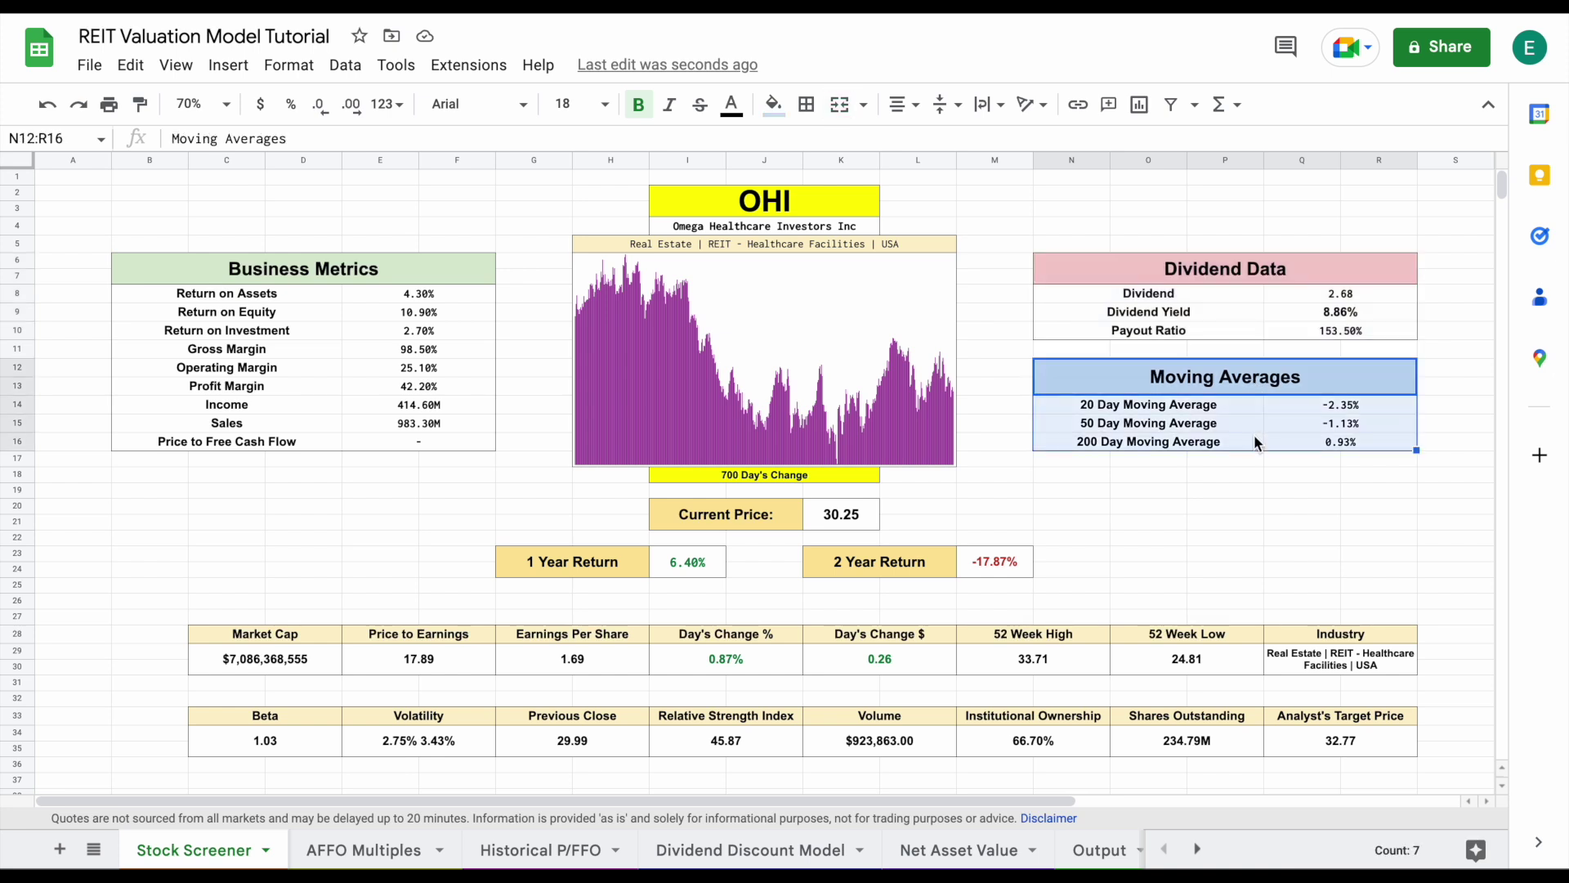
left_click_drag(321, 649, 1304, 745)
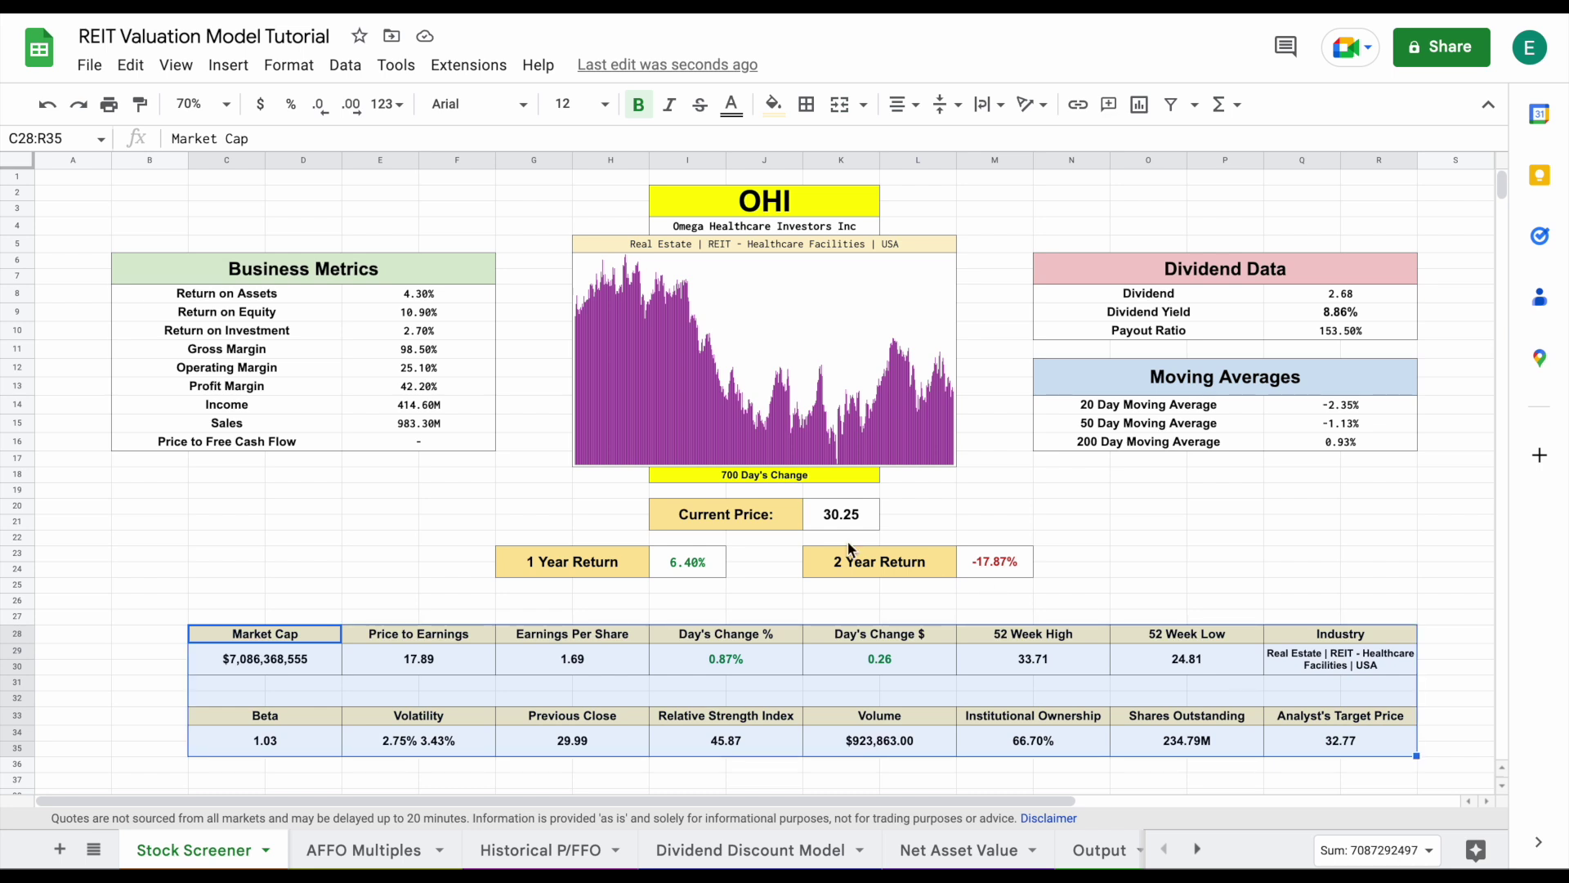
Change the price chart period from 700 to 365 days
left_click(821, 407)
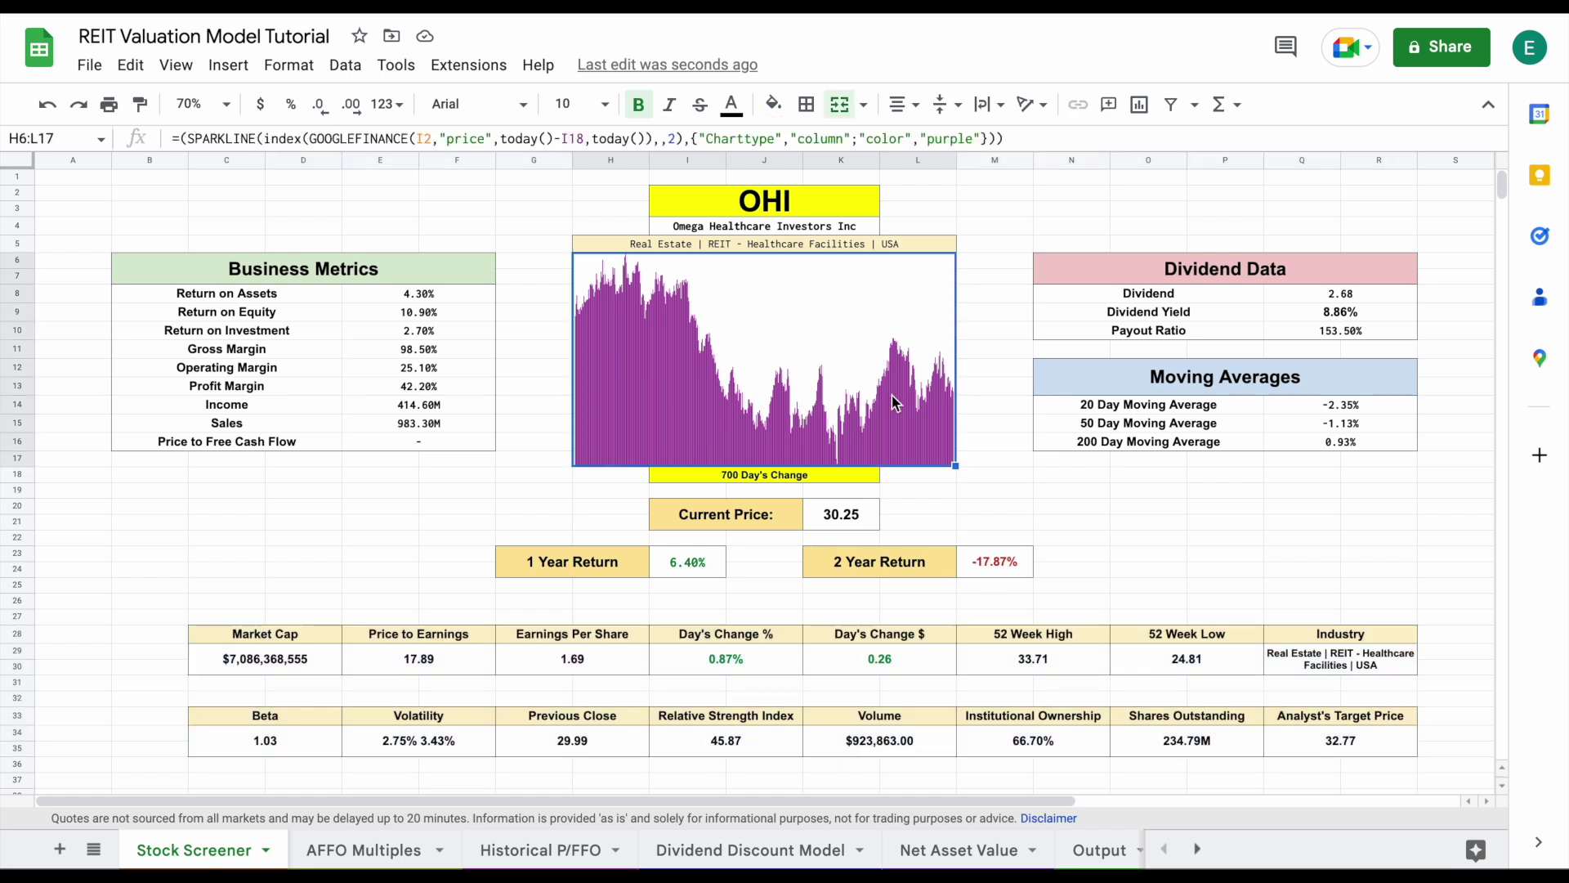
left_click(792, 474)
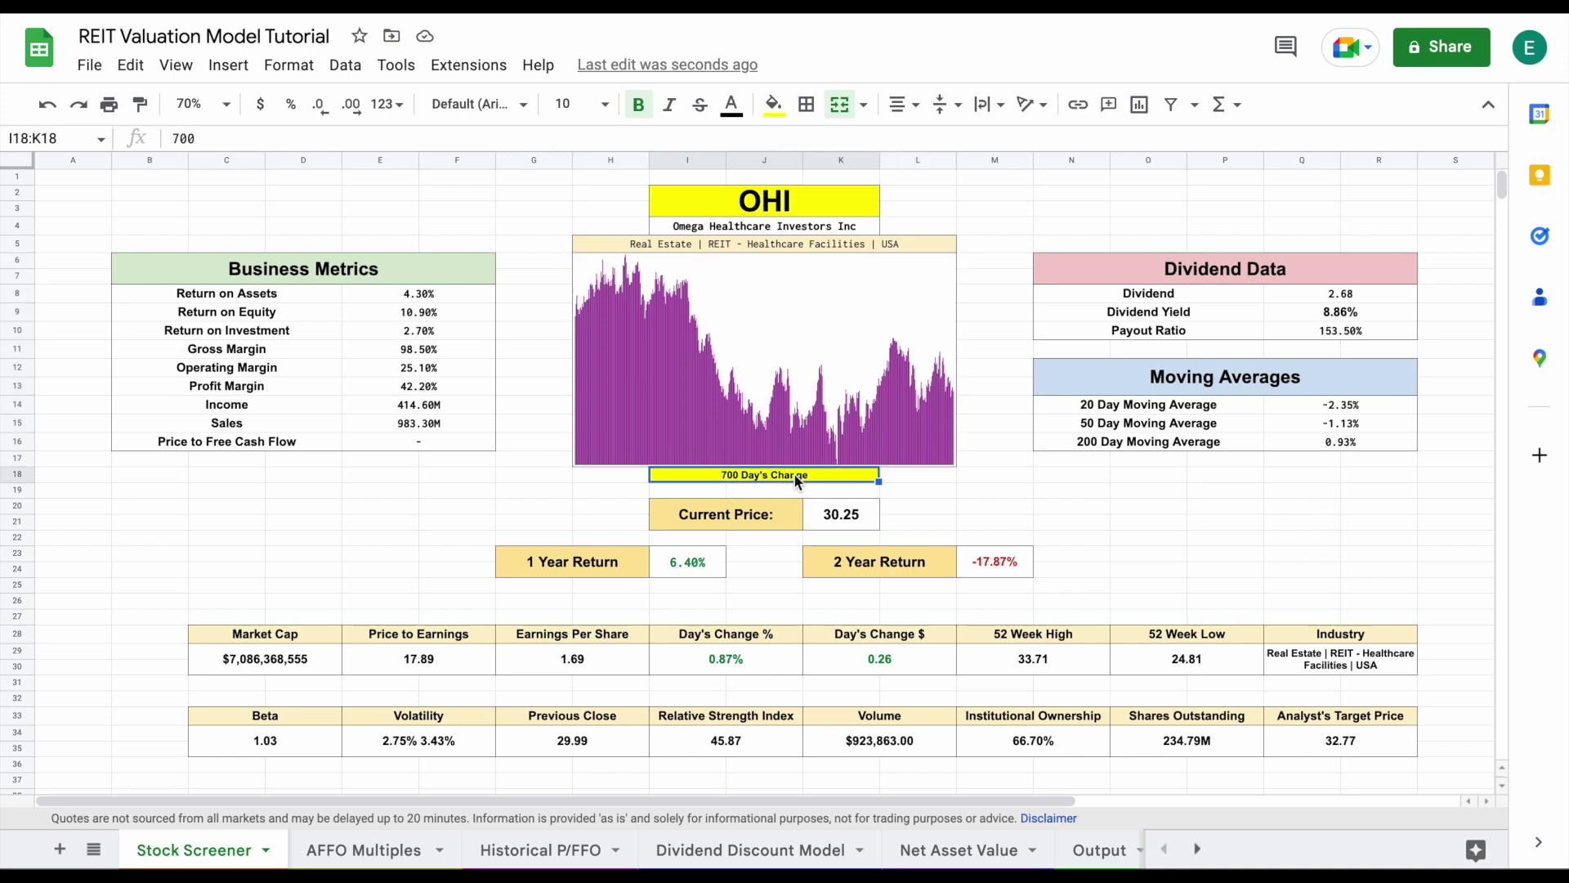
type("365")
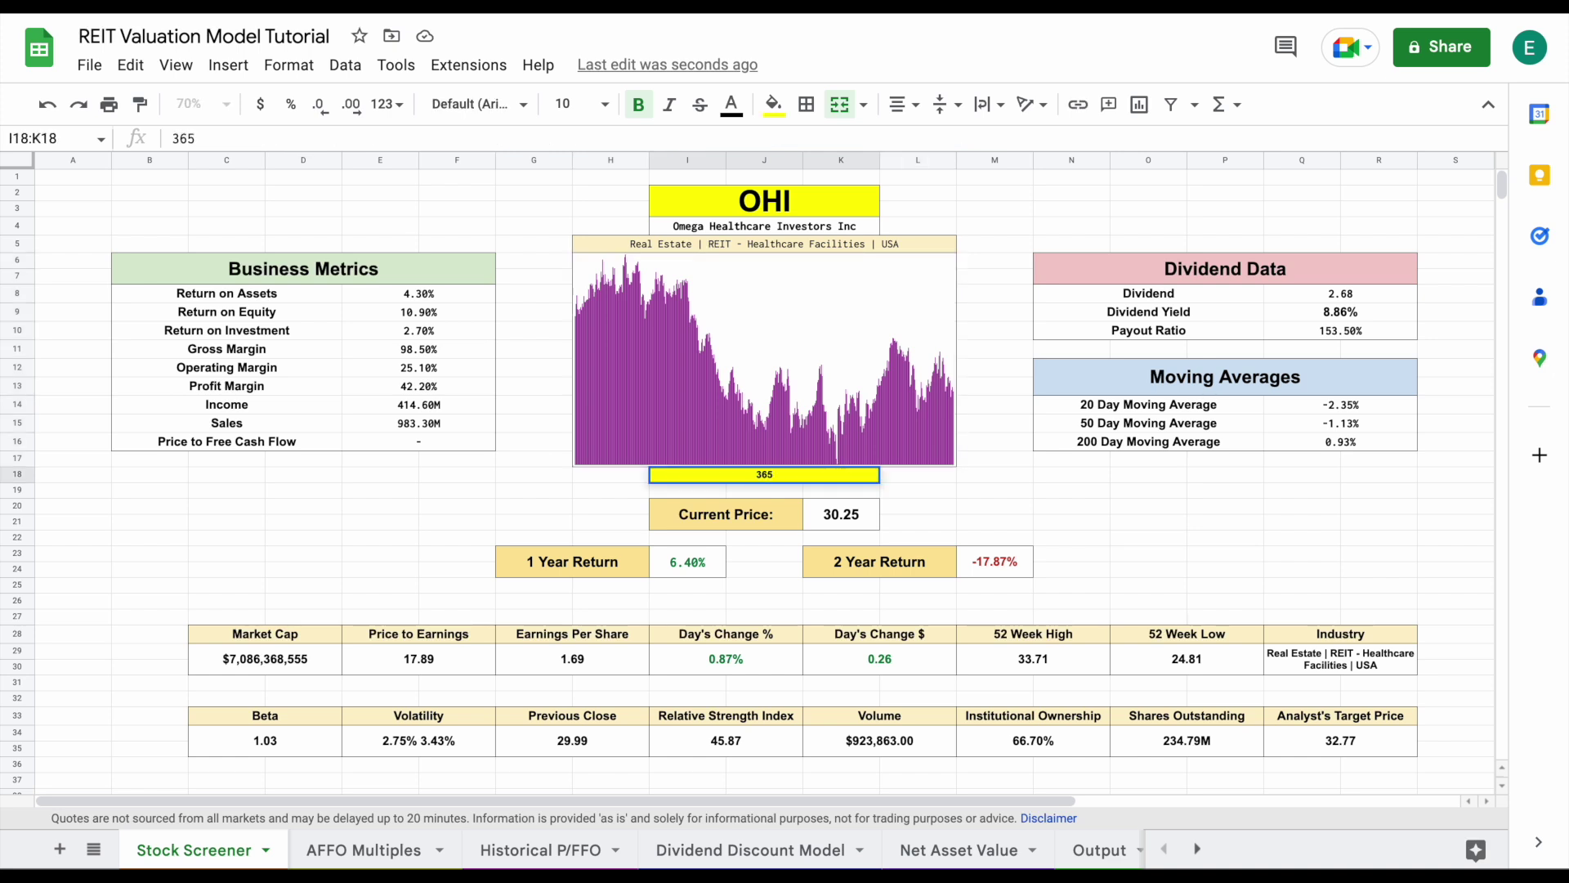
key("Return")
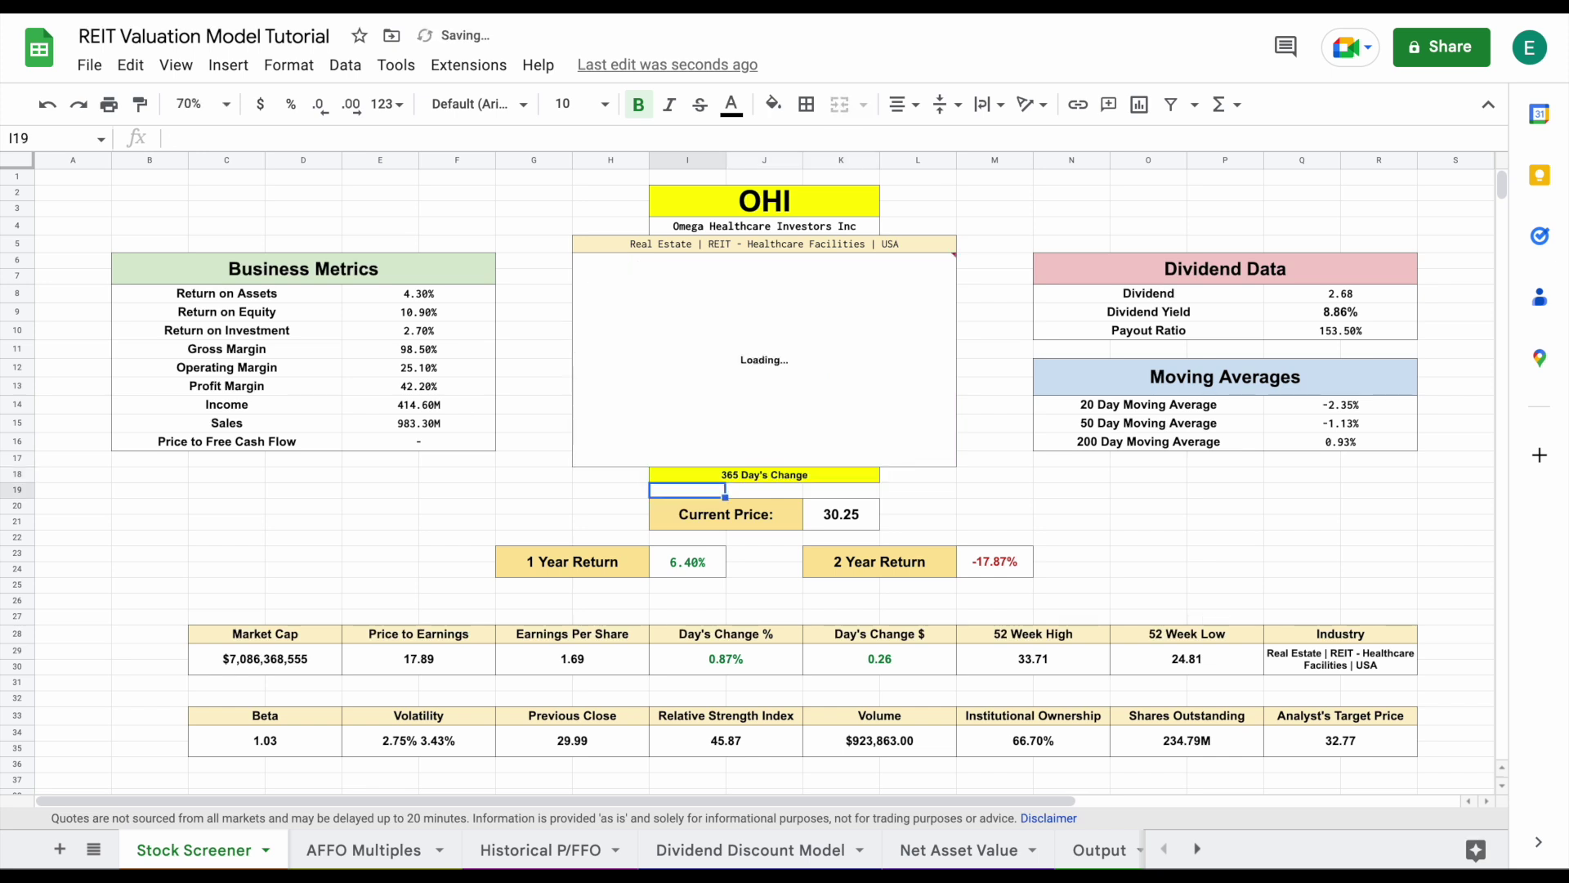
left_click(734, 408)
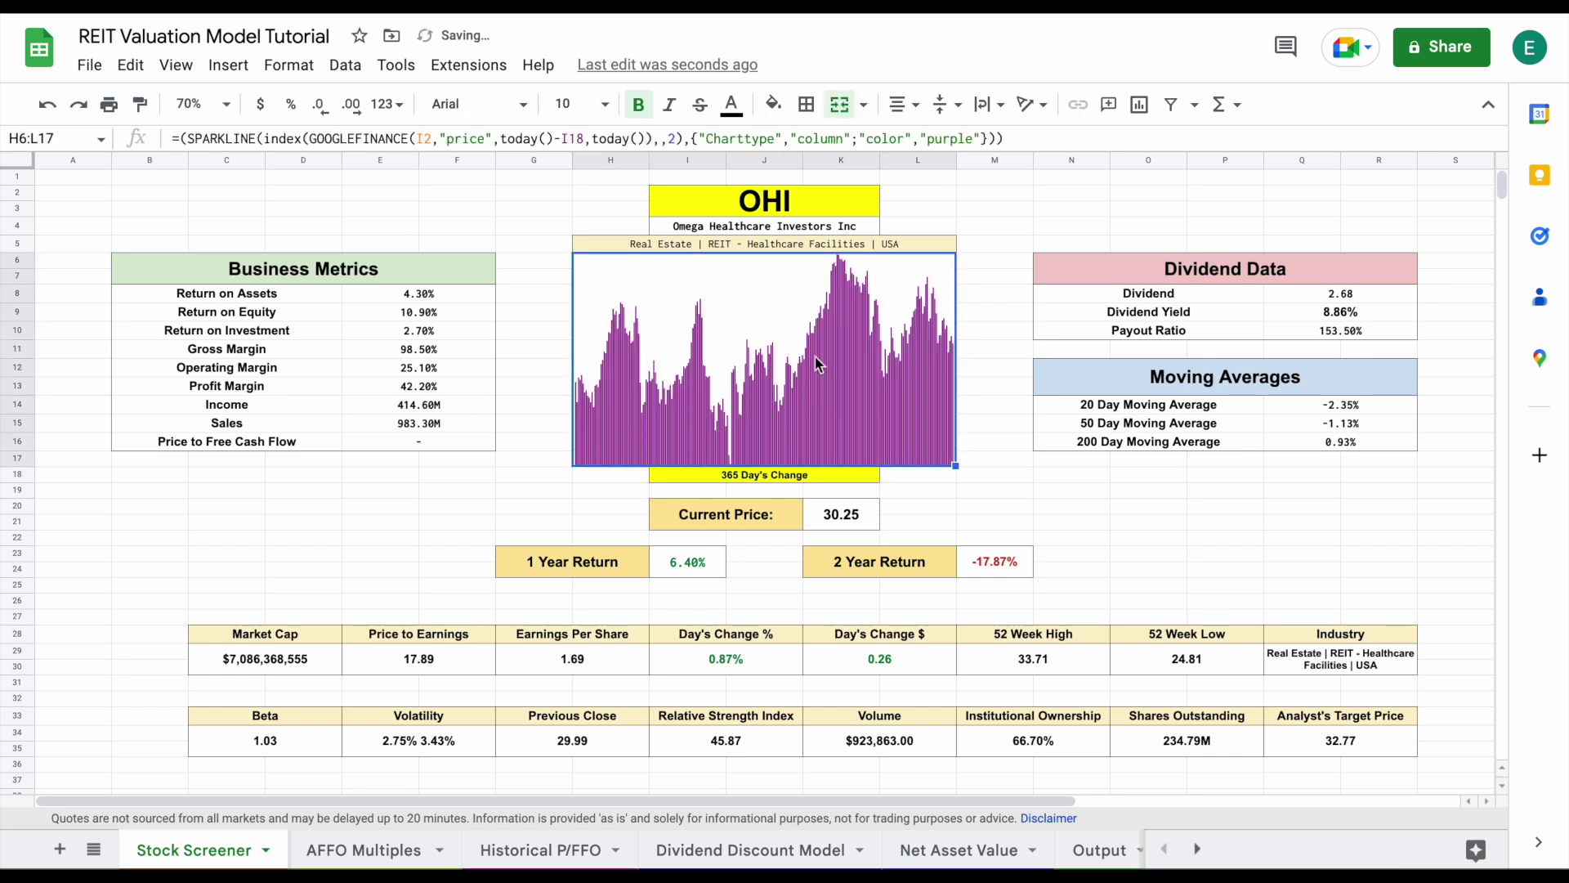
Highlight the 1 Year and 2 Year Return figures, then go to the AFFO Multiples sheet
left_click(613, 564)
left_click_drag(612, 563, 665, 562)
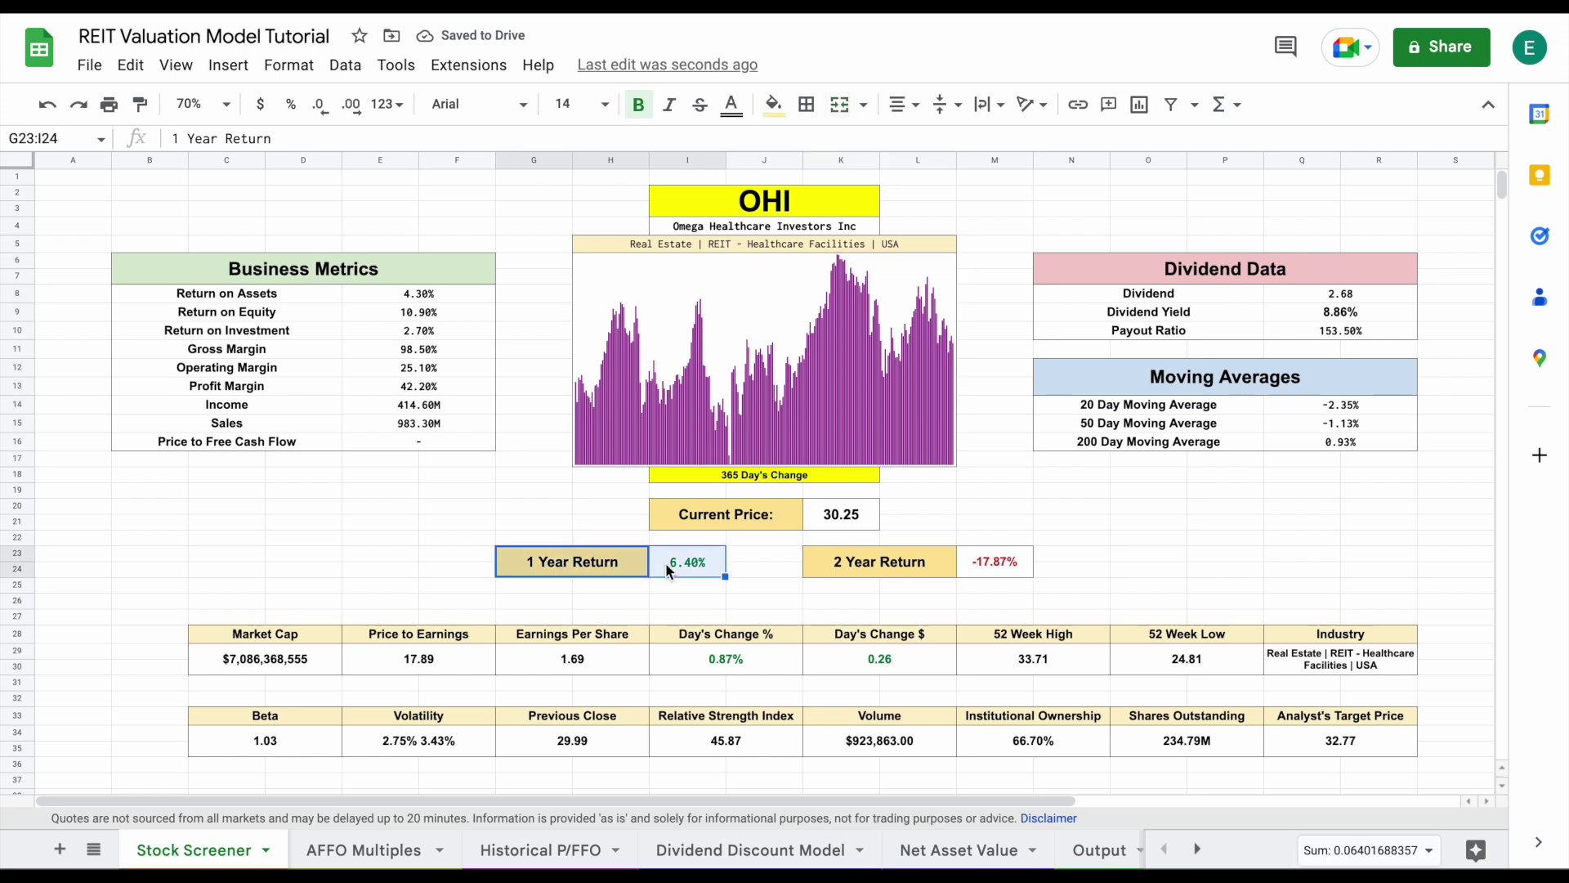
left_click_drag(920, 564, 973, 562)
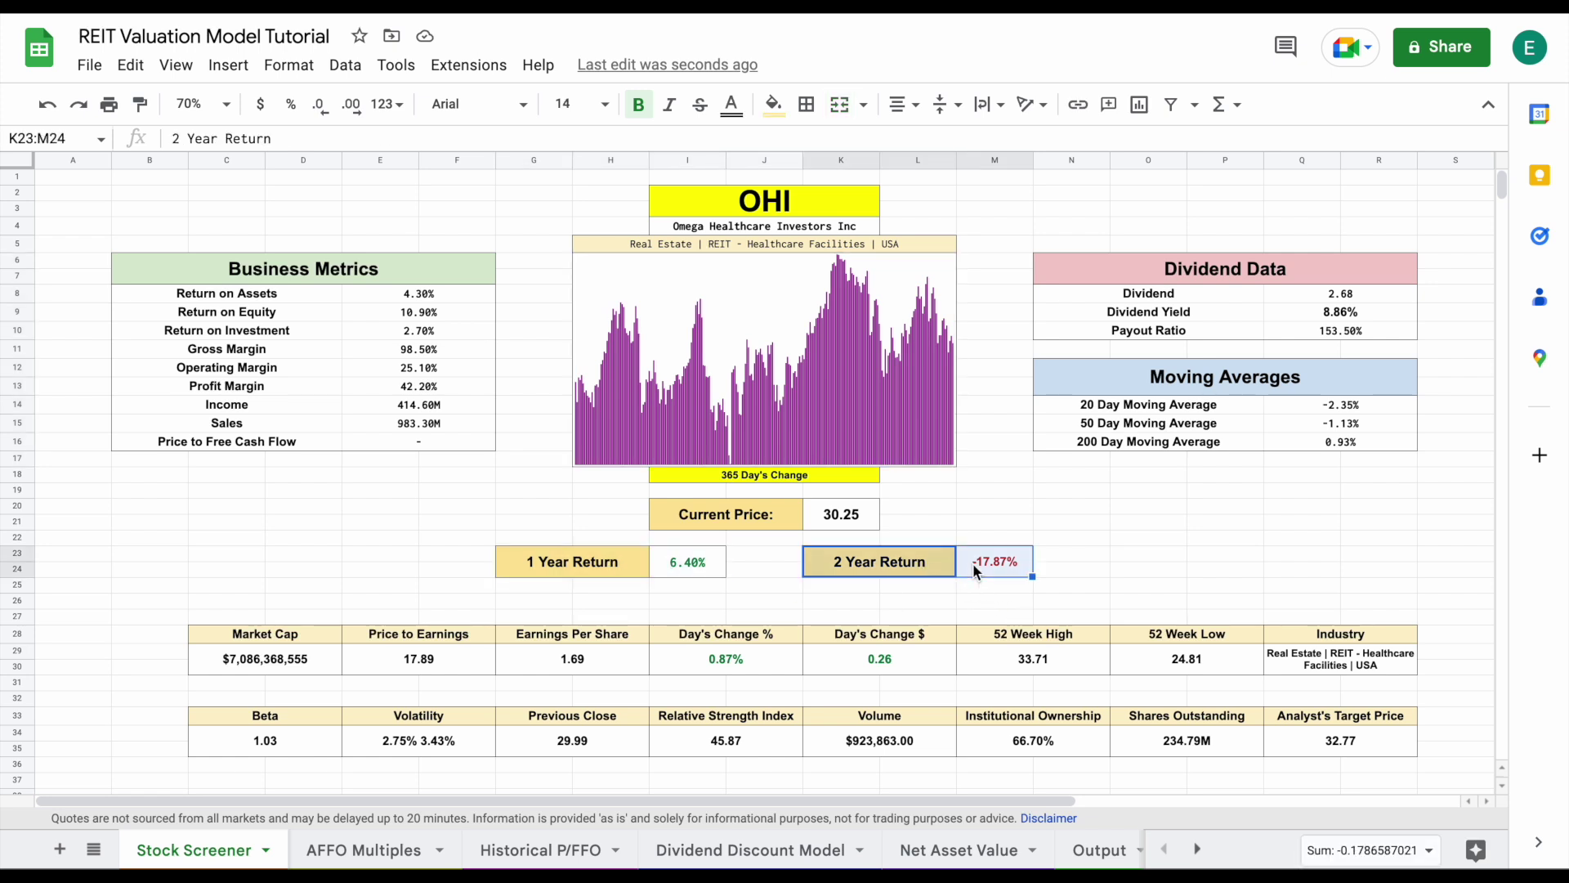
left_click(1137, 521)
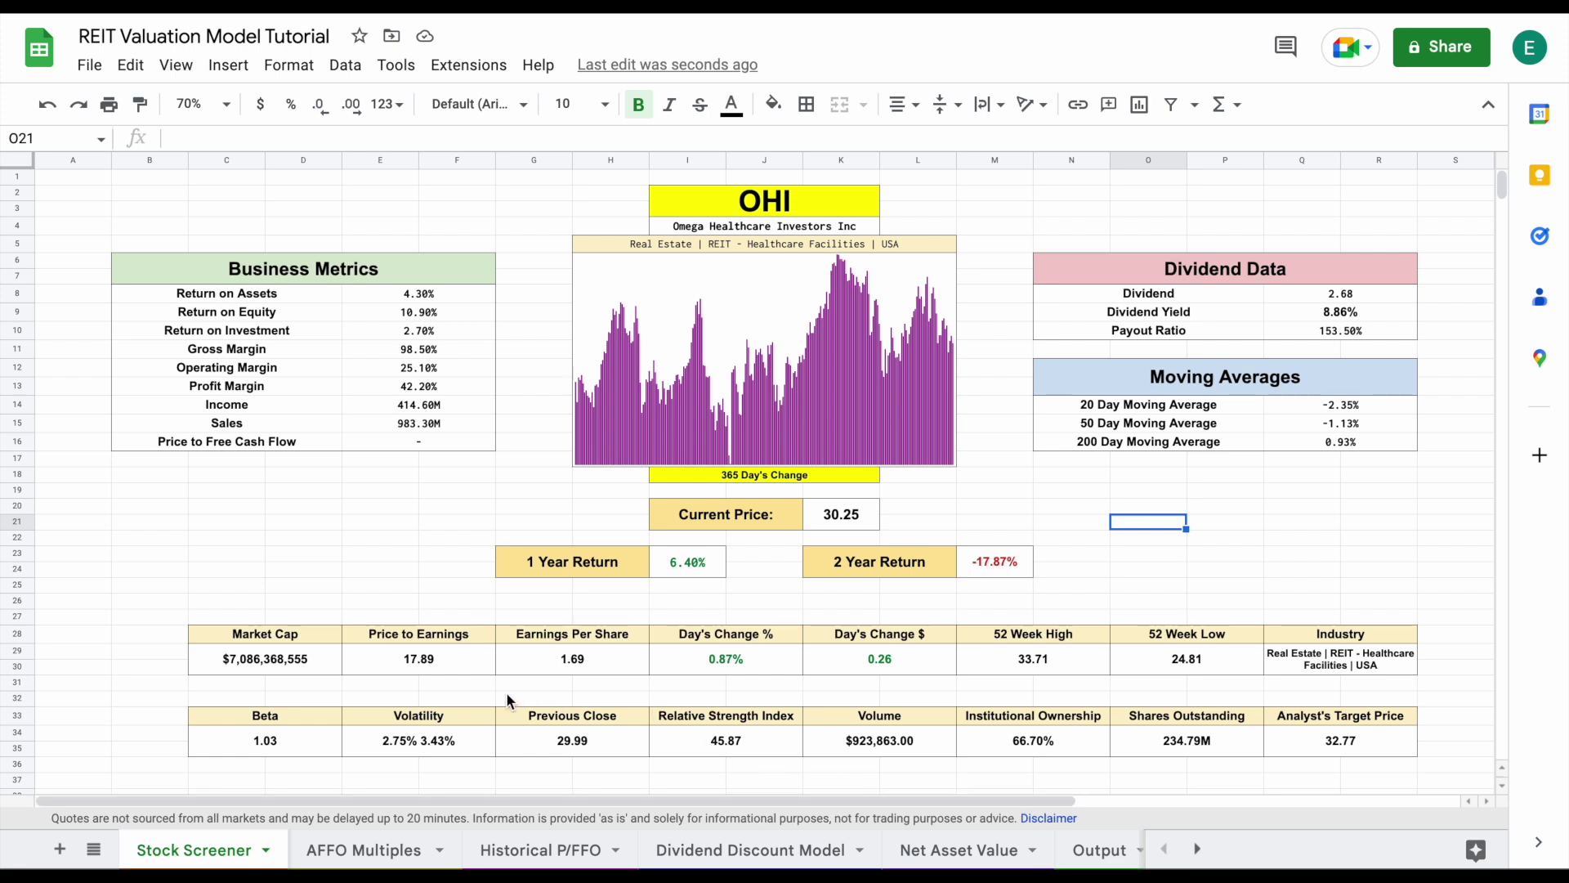
left_click(375, 850)
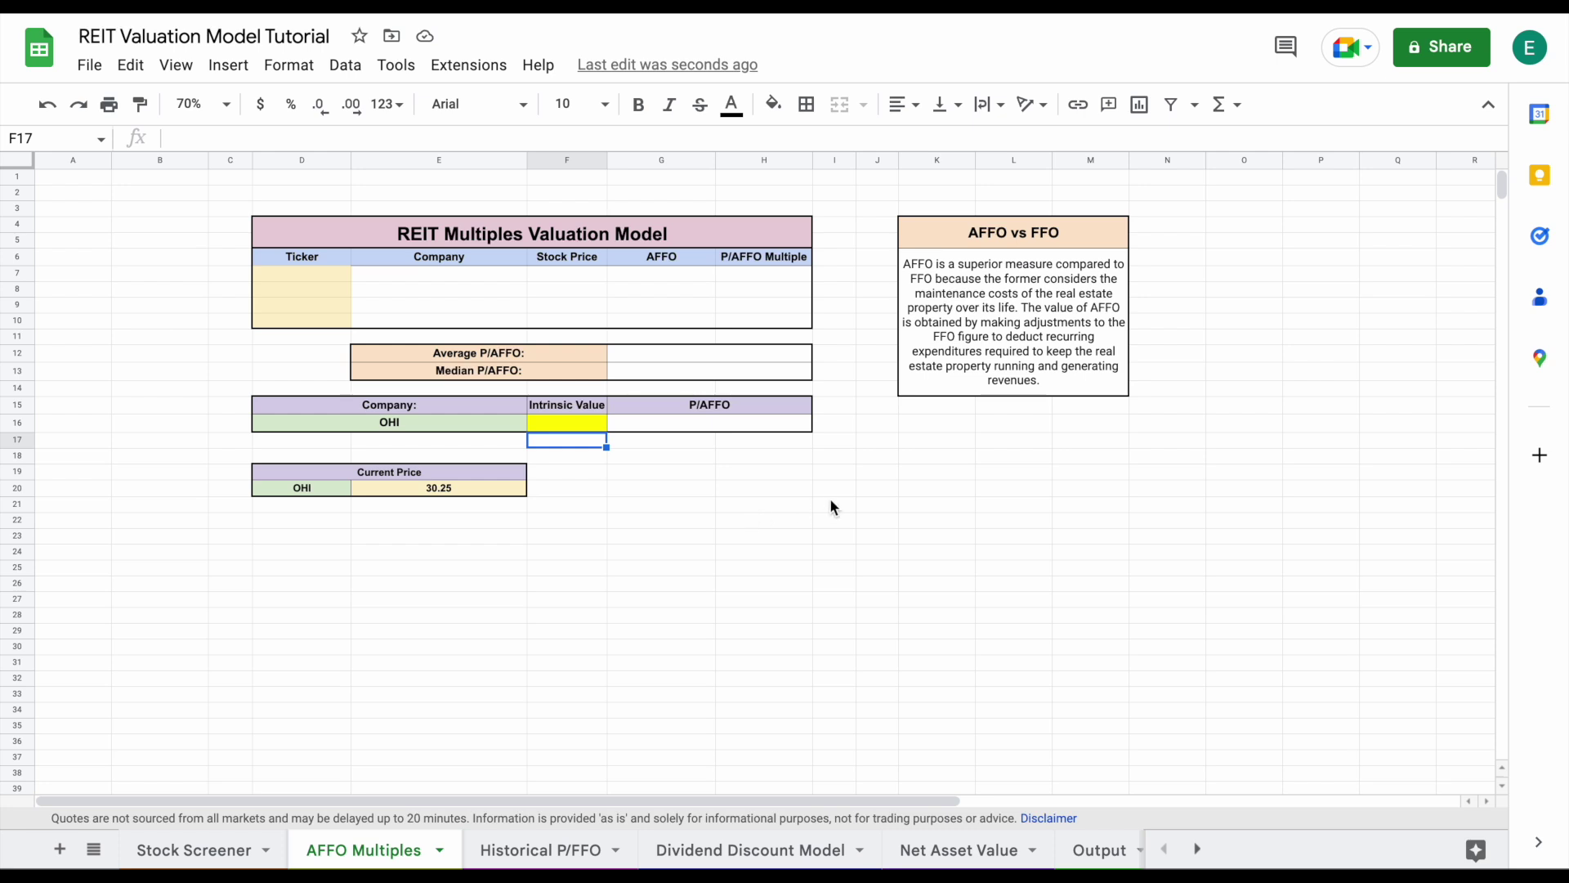
Check the OHI company cell's formula and the empty P/AFFO Multiple cells H7:H10
left_click(749, 507)
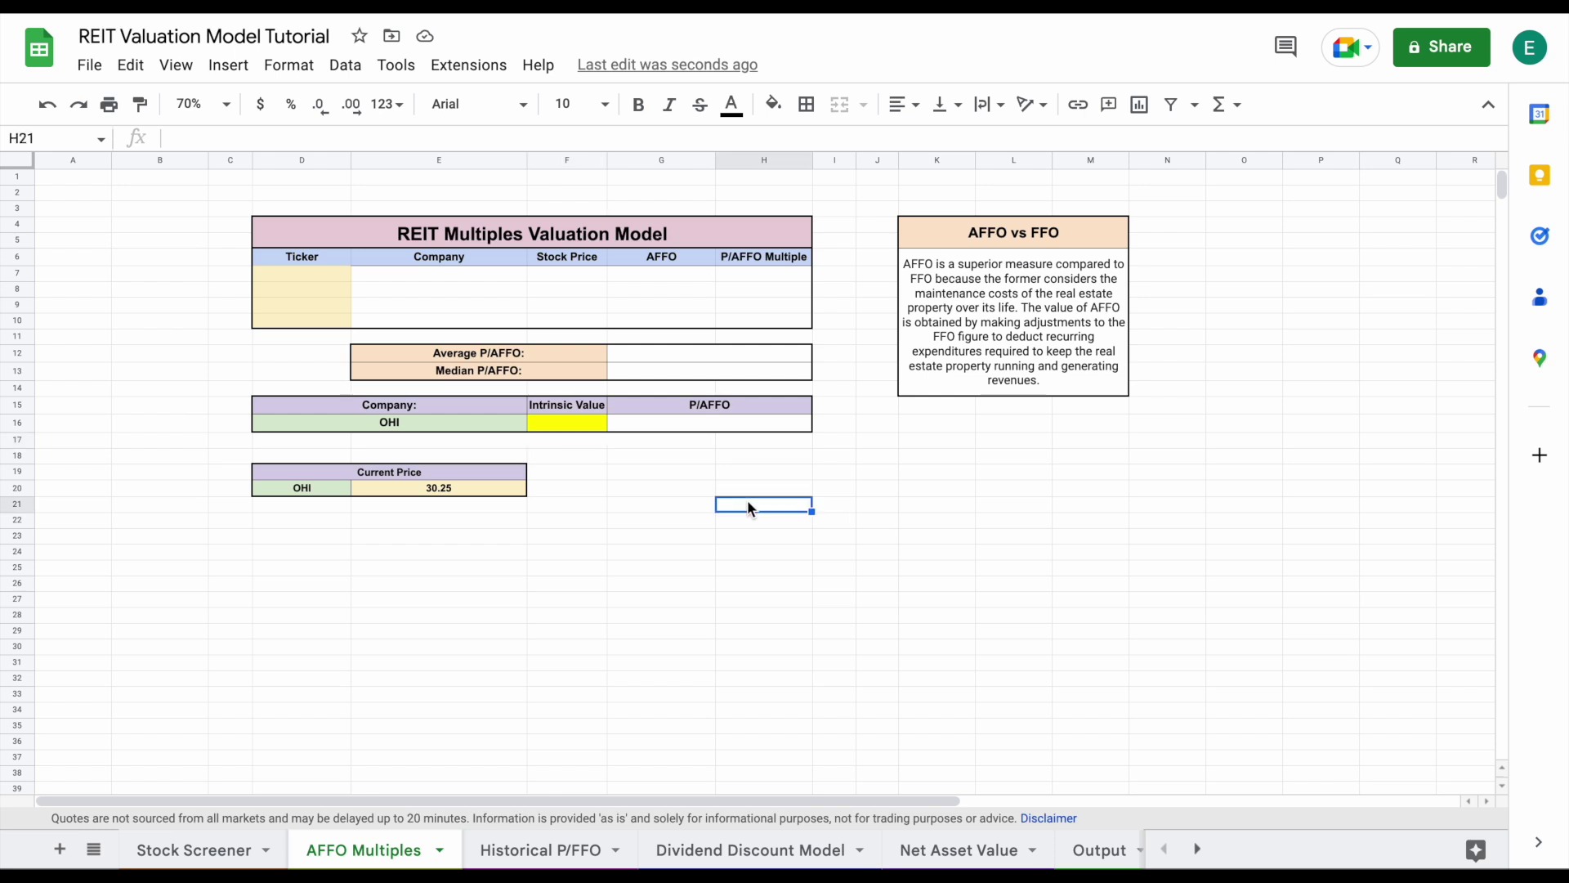
left_click(446, 425)
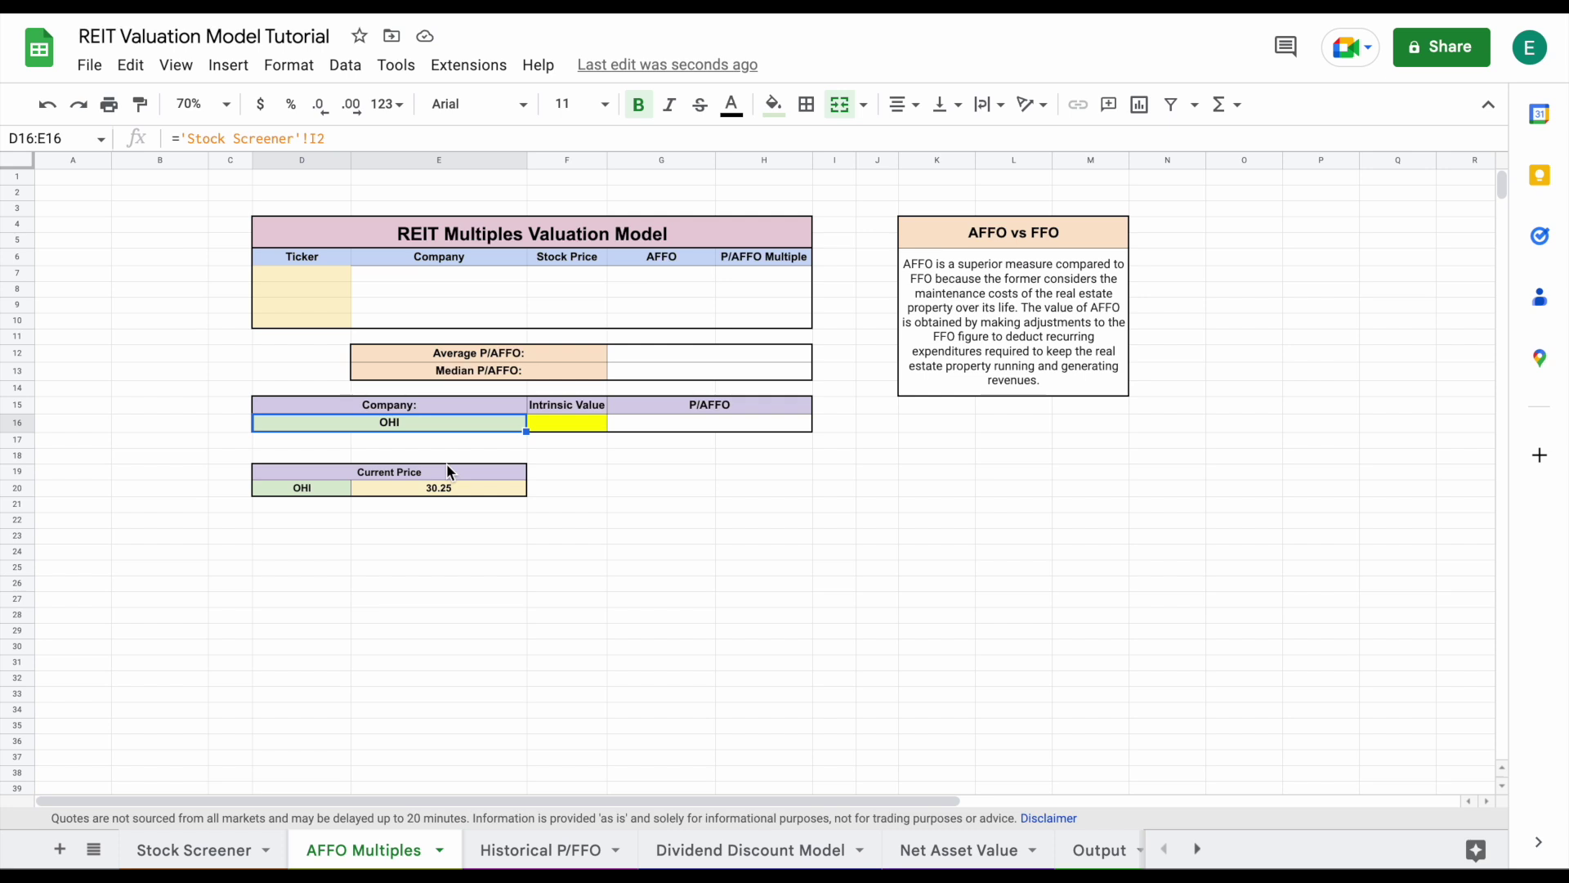
left_click(733, 486)
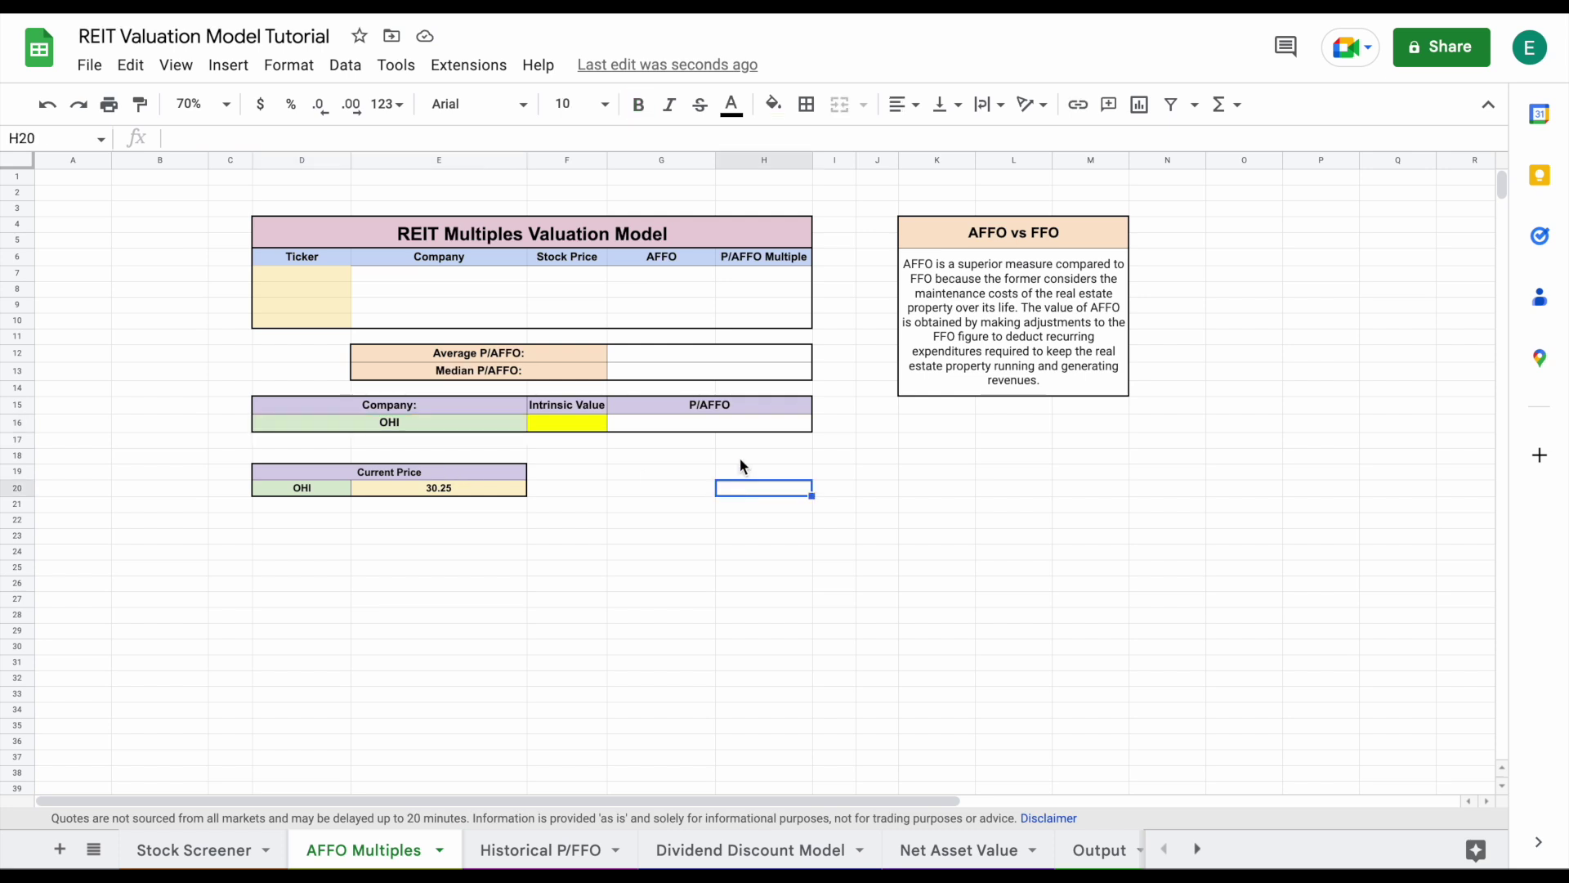
left_click(782, 260)
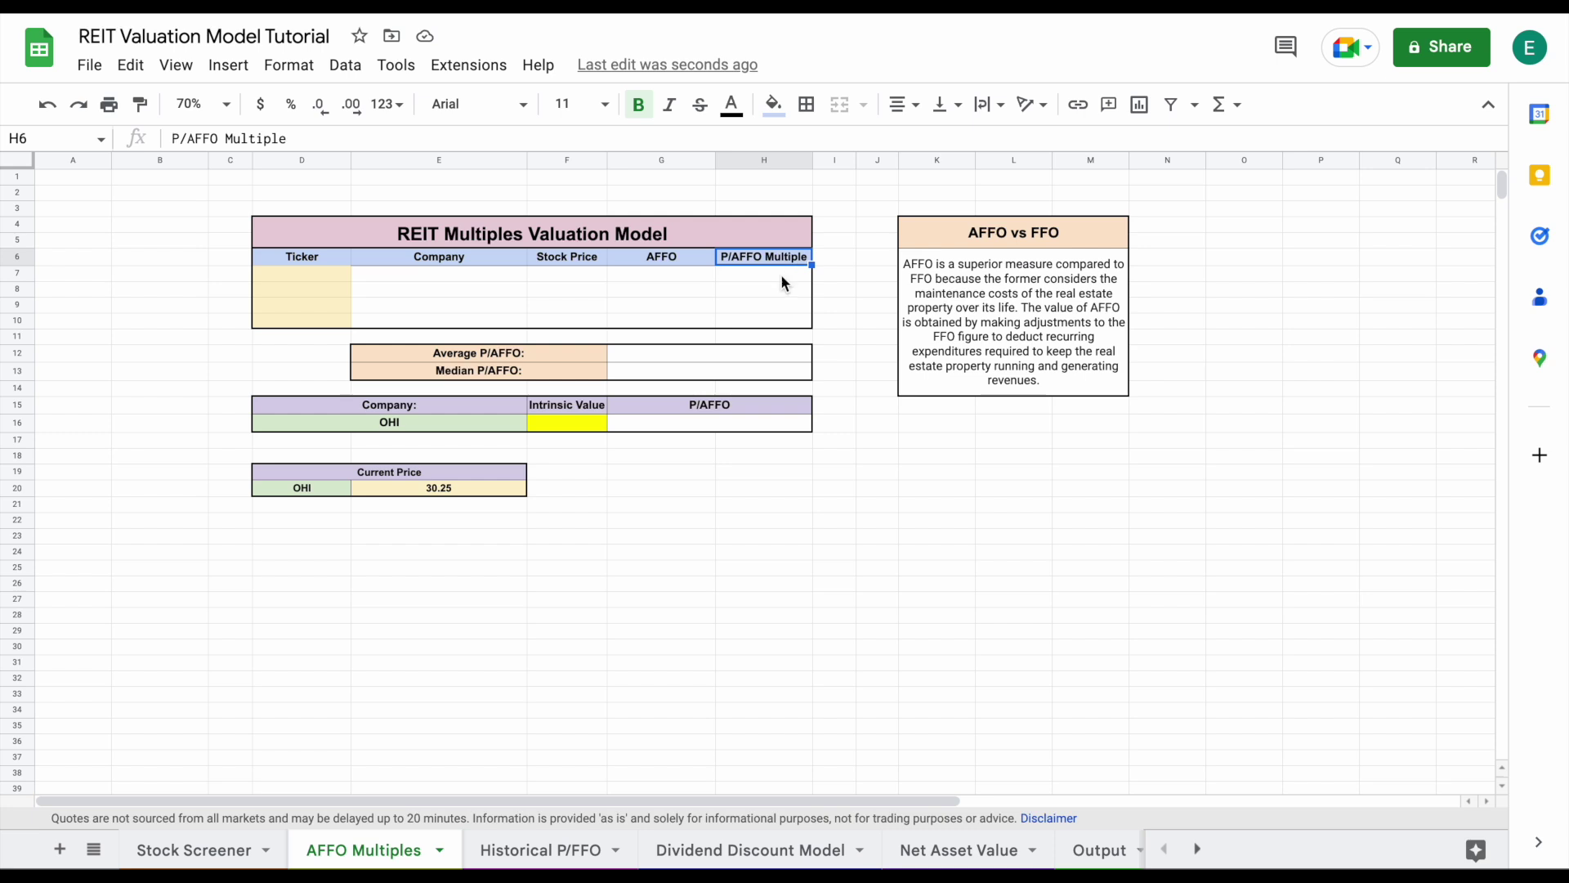
left_click(768, 486)
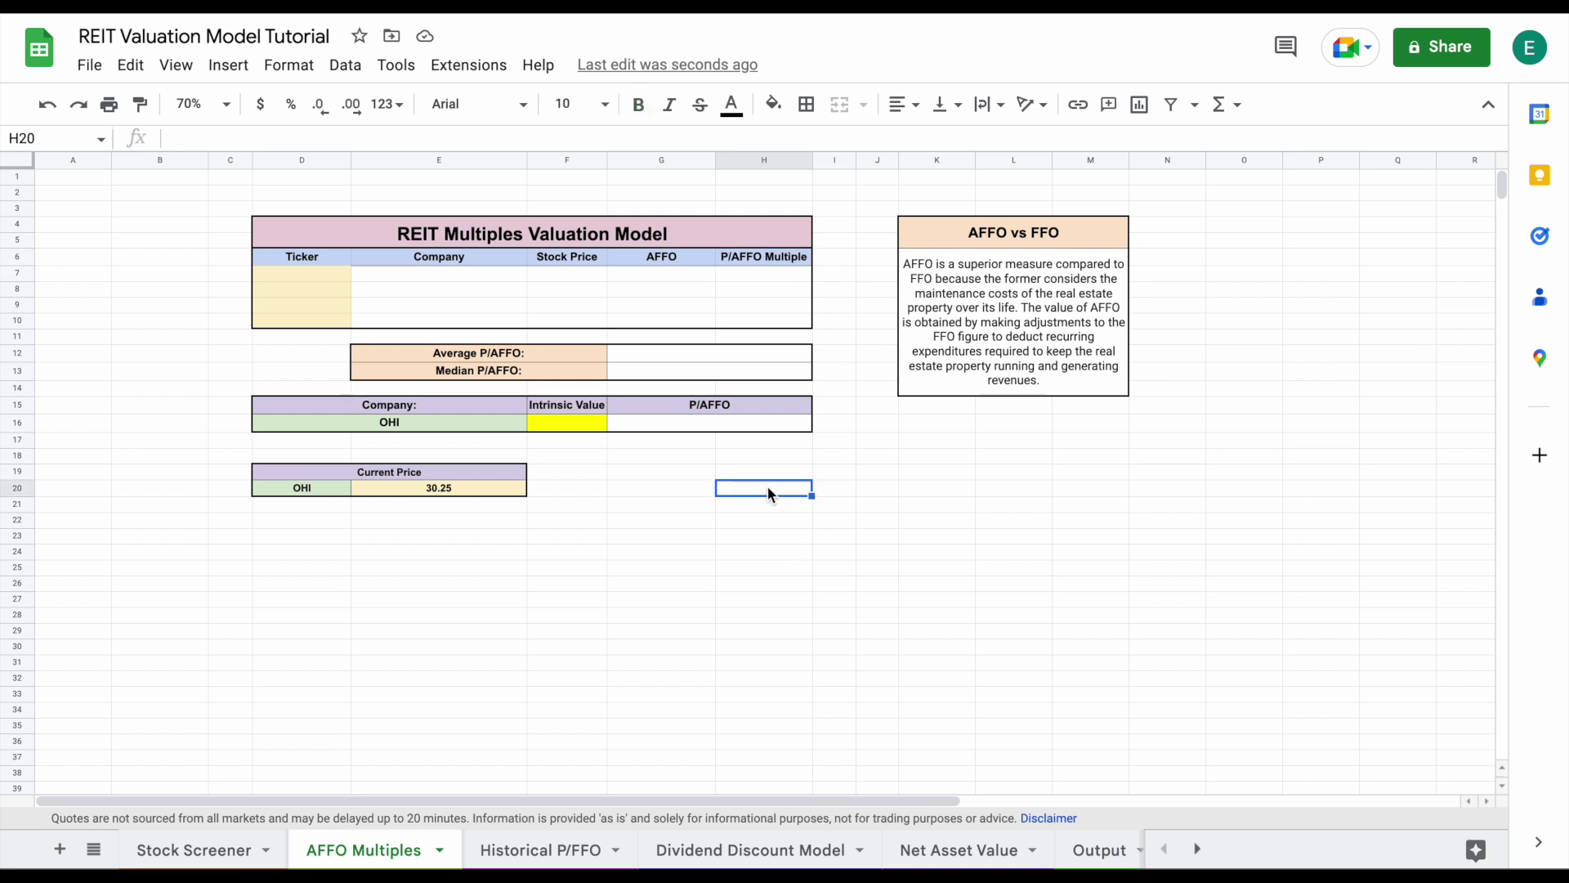
left_click(781, 260)
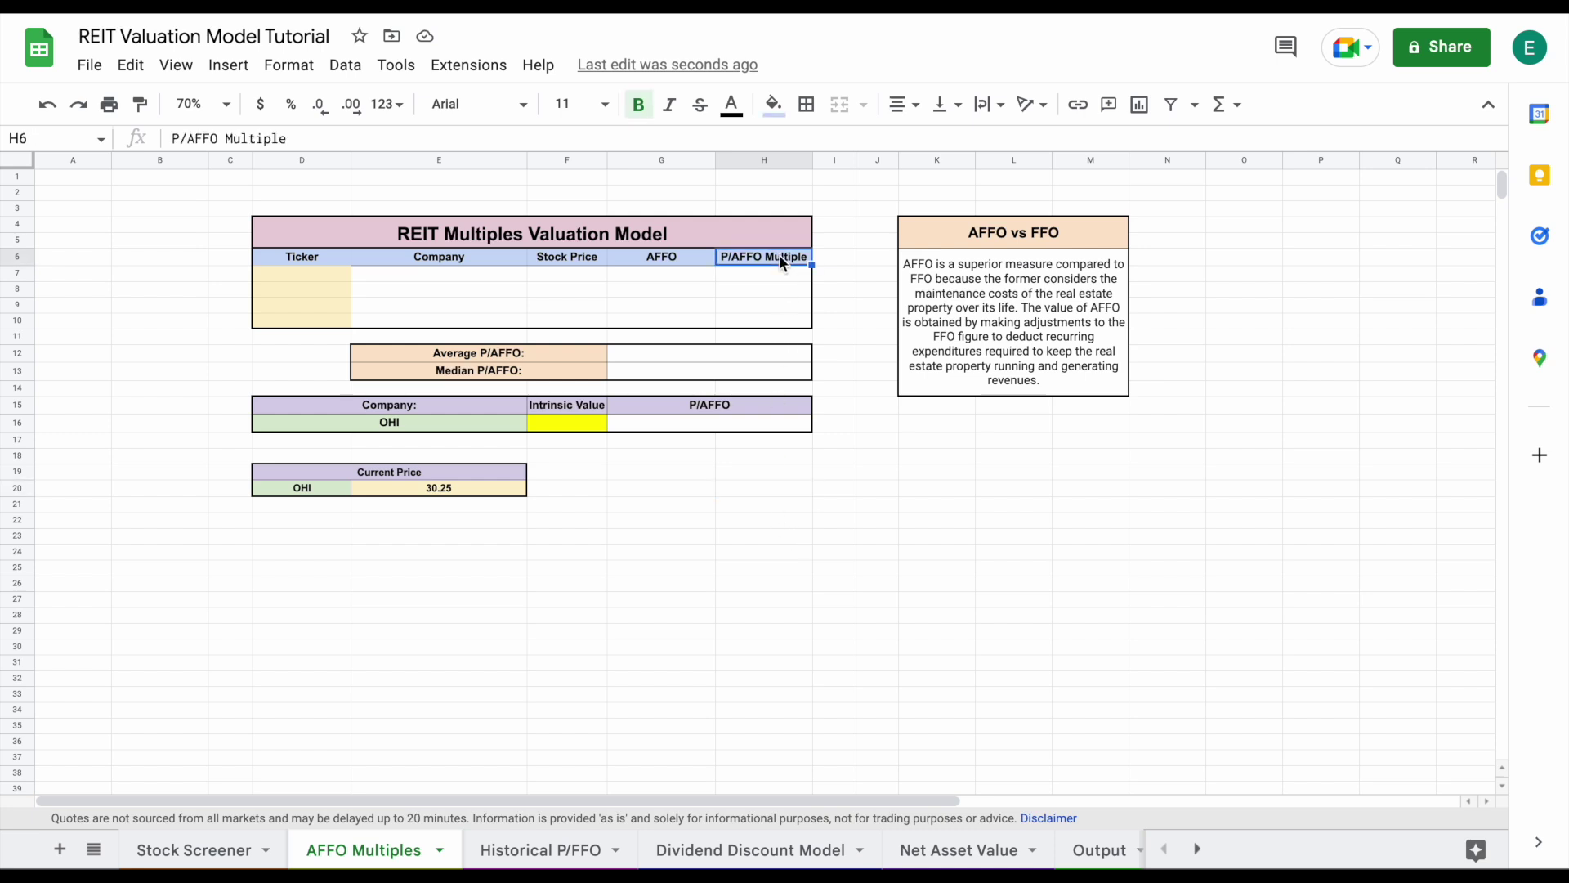
left_click_drag(779, 274, 778, 316)
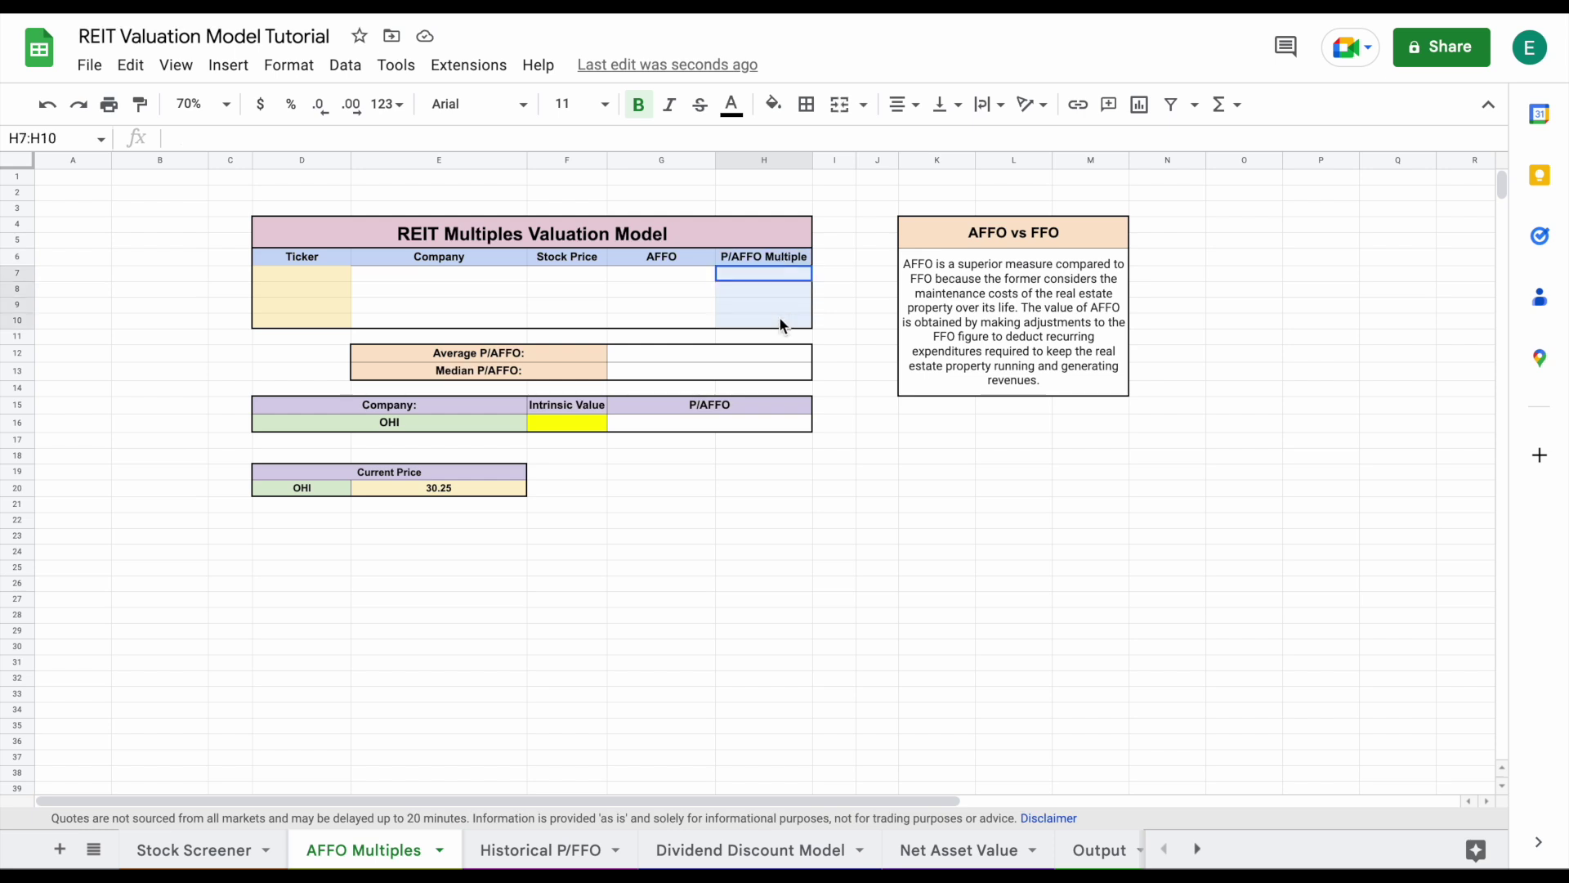
Review the AFFO vs FFO explanation box and the OHI cell's link to Stock Screener
left_click(1014, 345)
left_click(1081, 237)
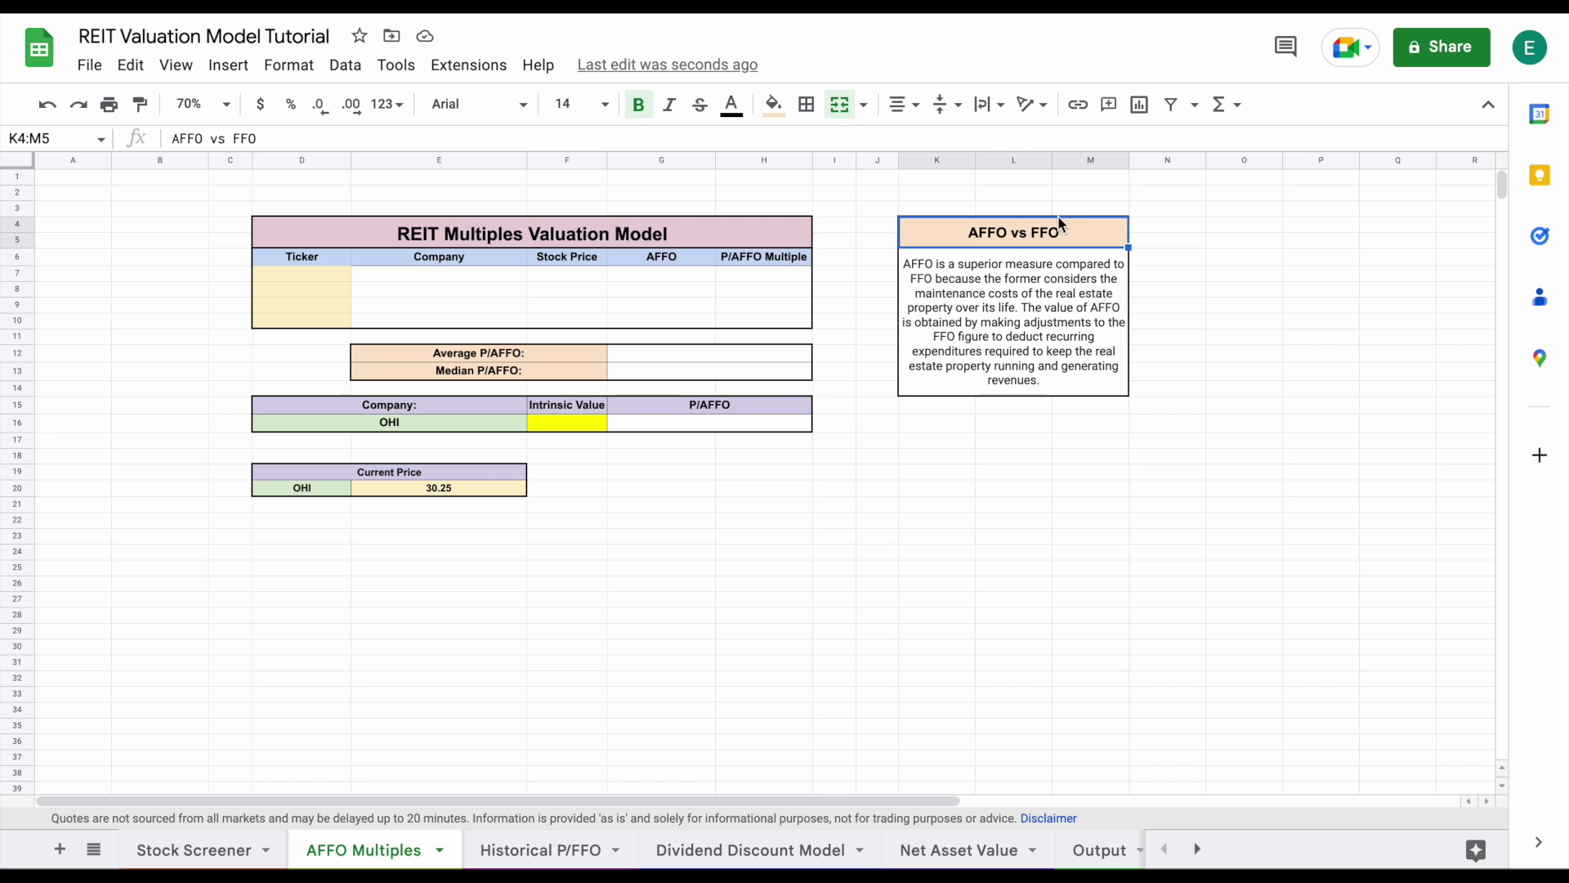
left_click(1058, 317)
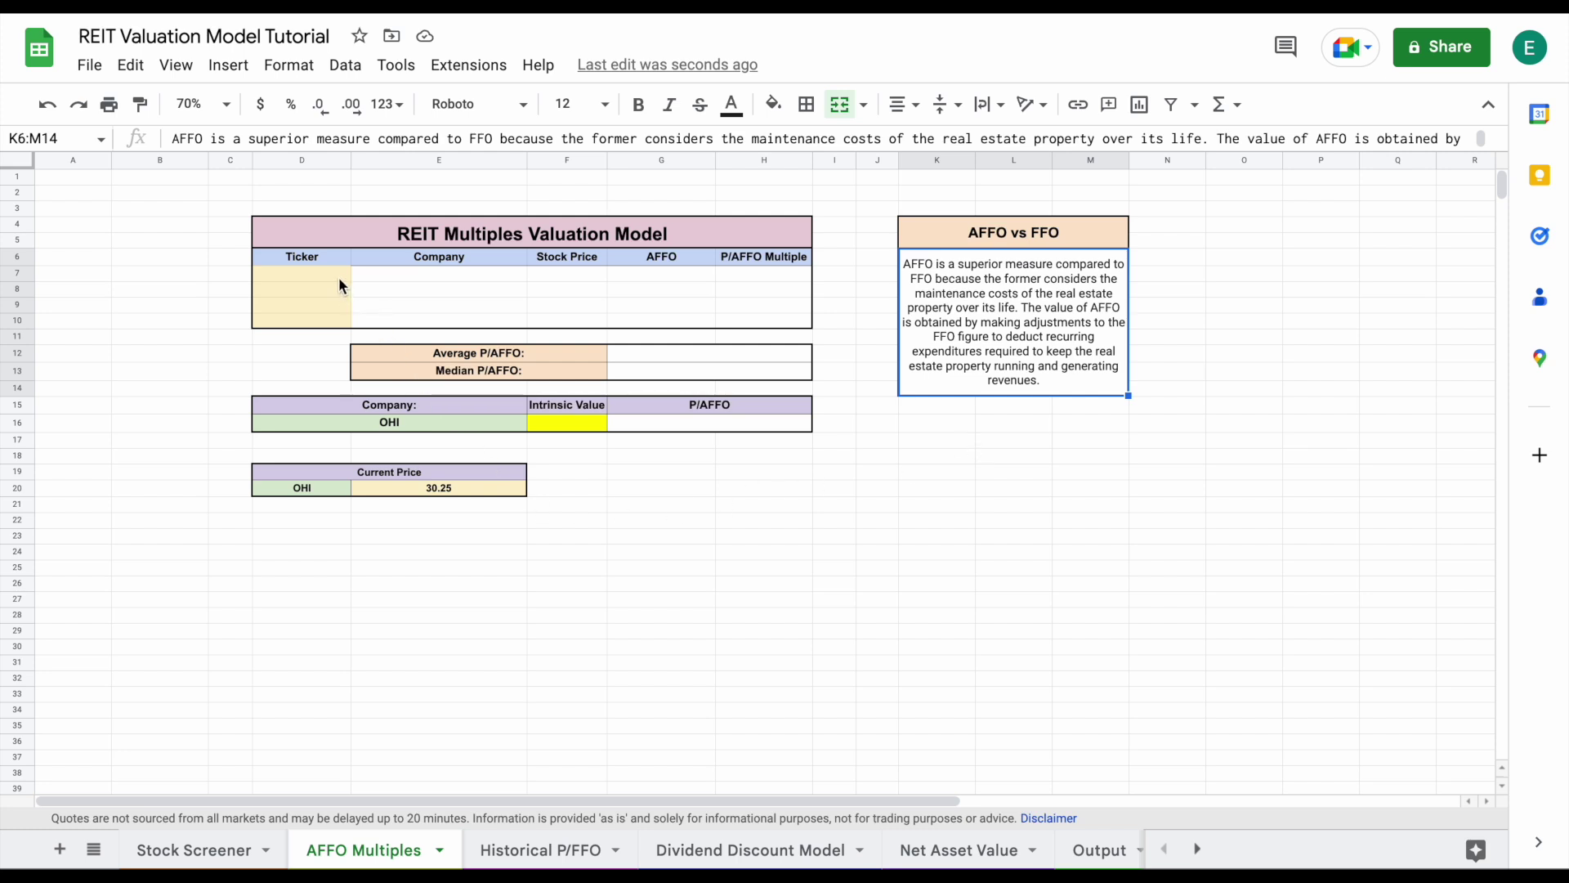
left_click(437, 424)
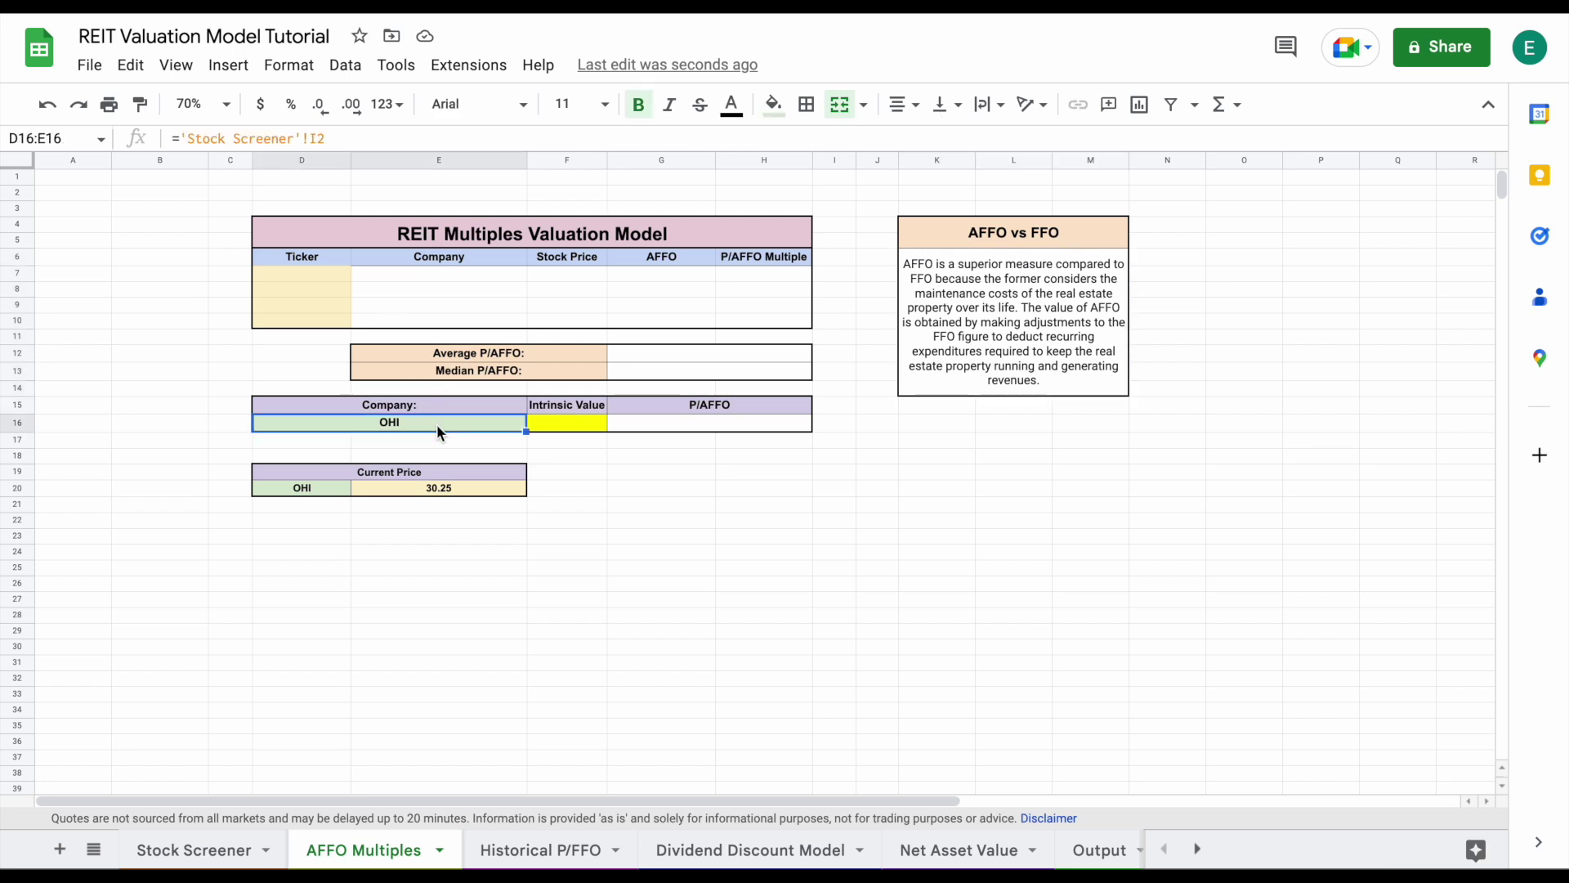
left_click(171, 309)
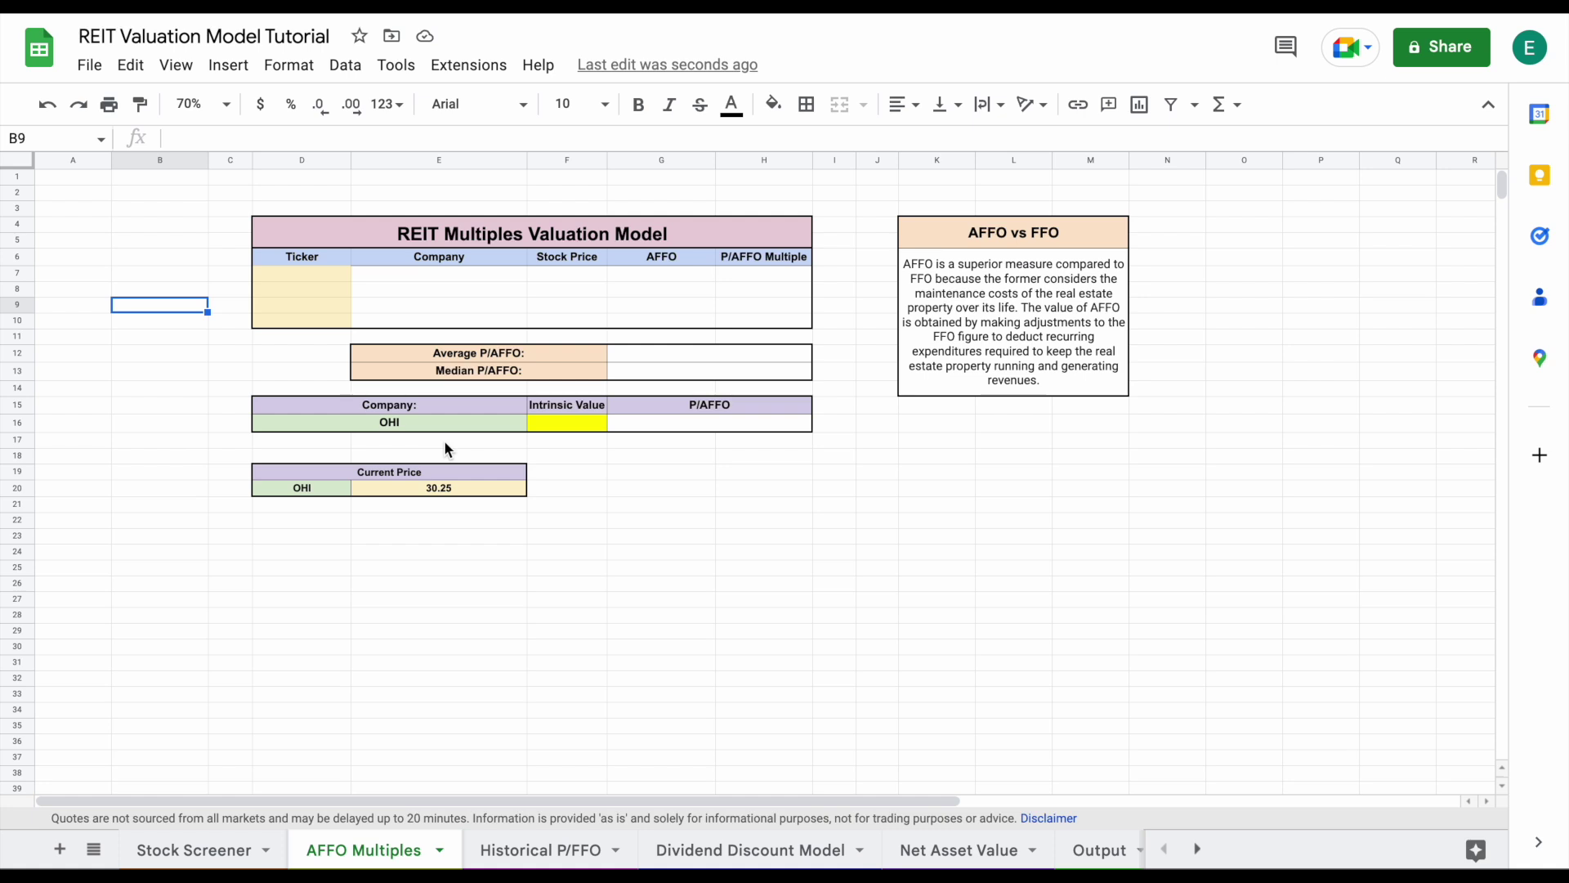
Enter DOC in D7 and check the company name and price formulas in E7 and F7
left_click(330, 278)
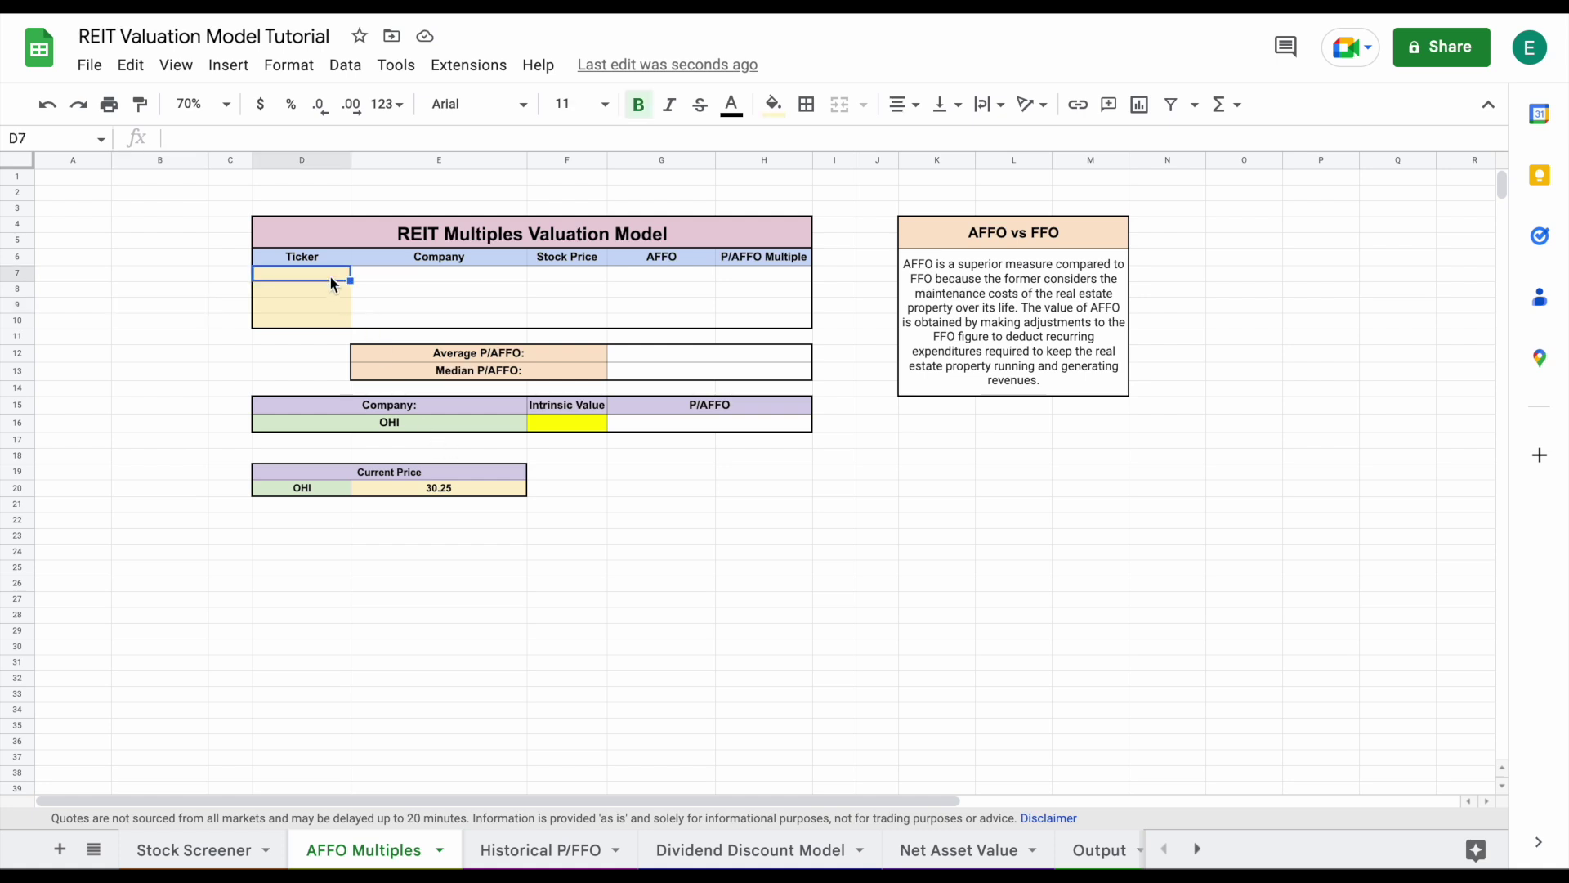
type("DOC")
key("Return")
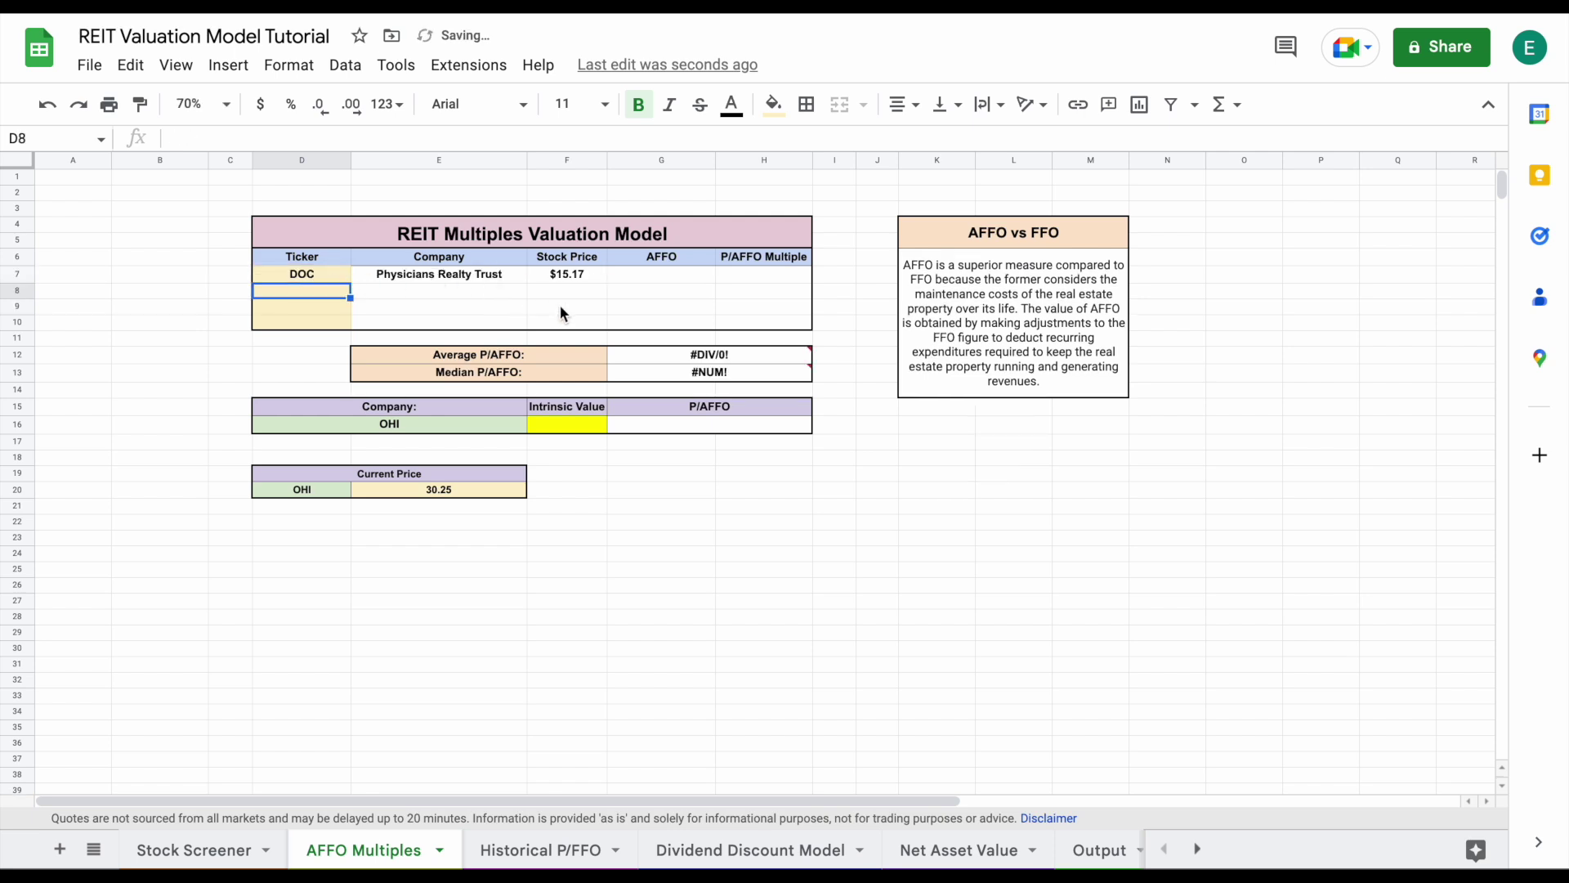
left_click(463, 274)
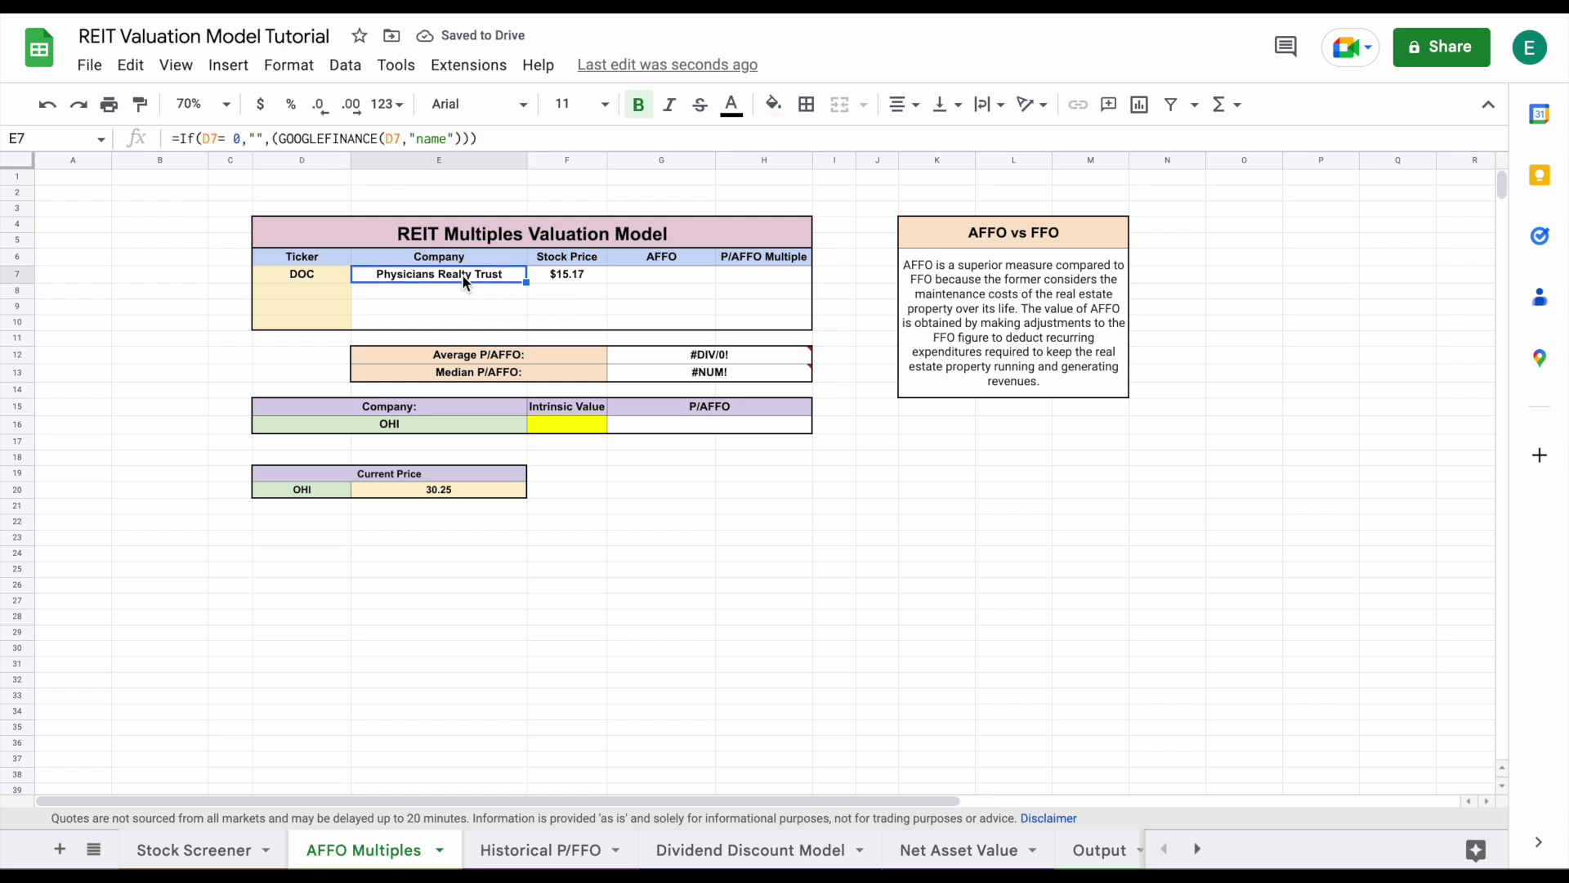
left_click(574, 279)
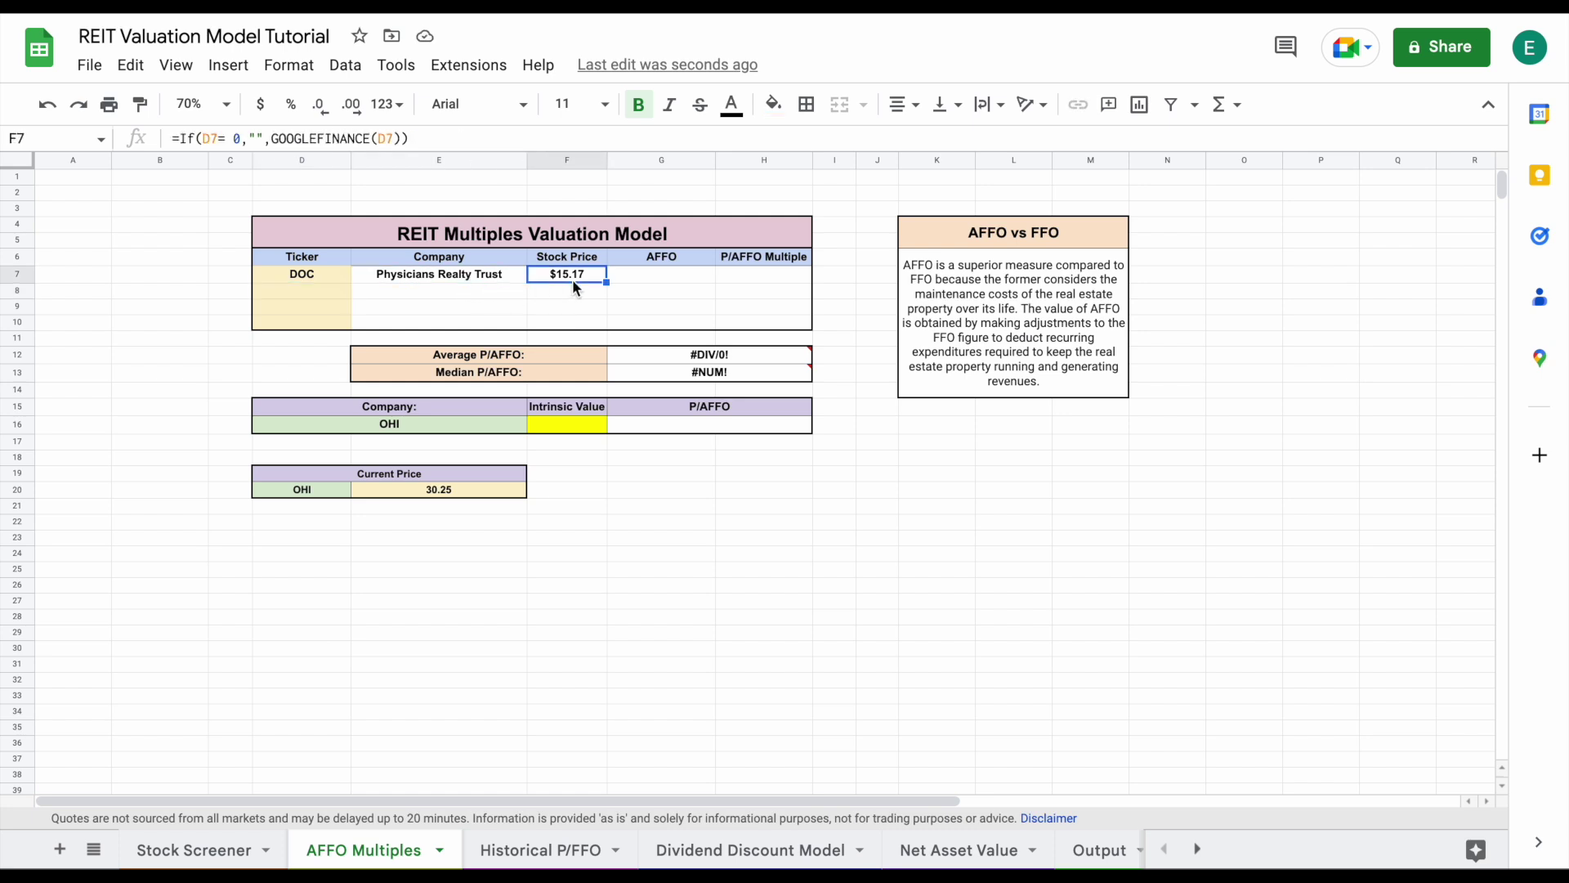
Enter SBRA, GMRE and LTC in D8:D10
left_click(330, 292)
type("SBRA")
key("Return")
type("GMRE")
key("Return")
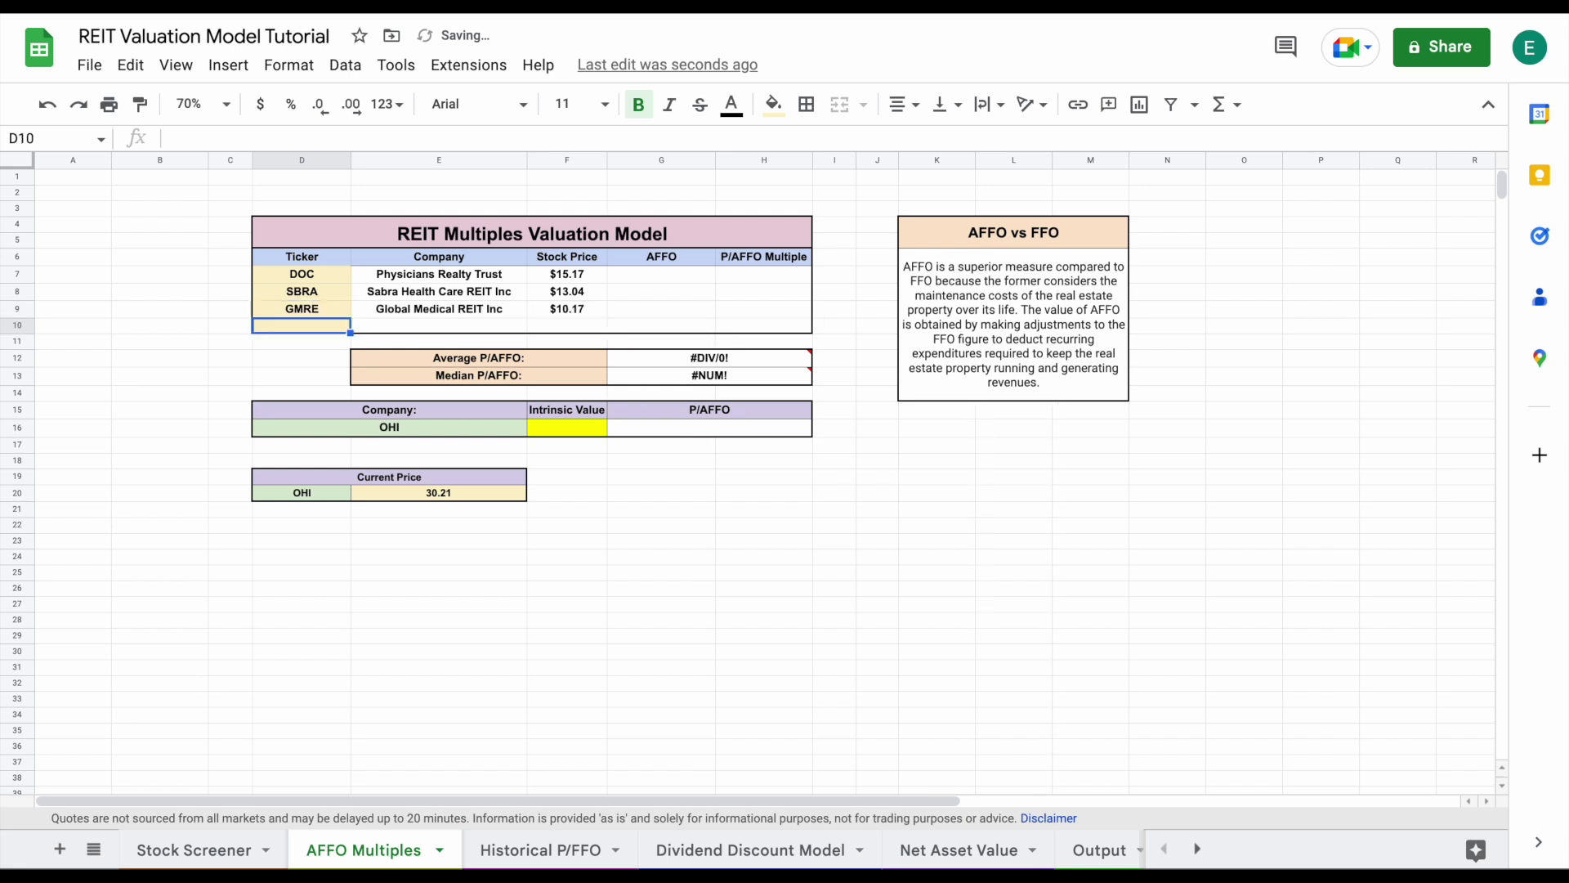
type("LTC")
key("Return")
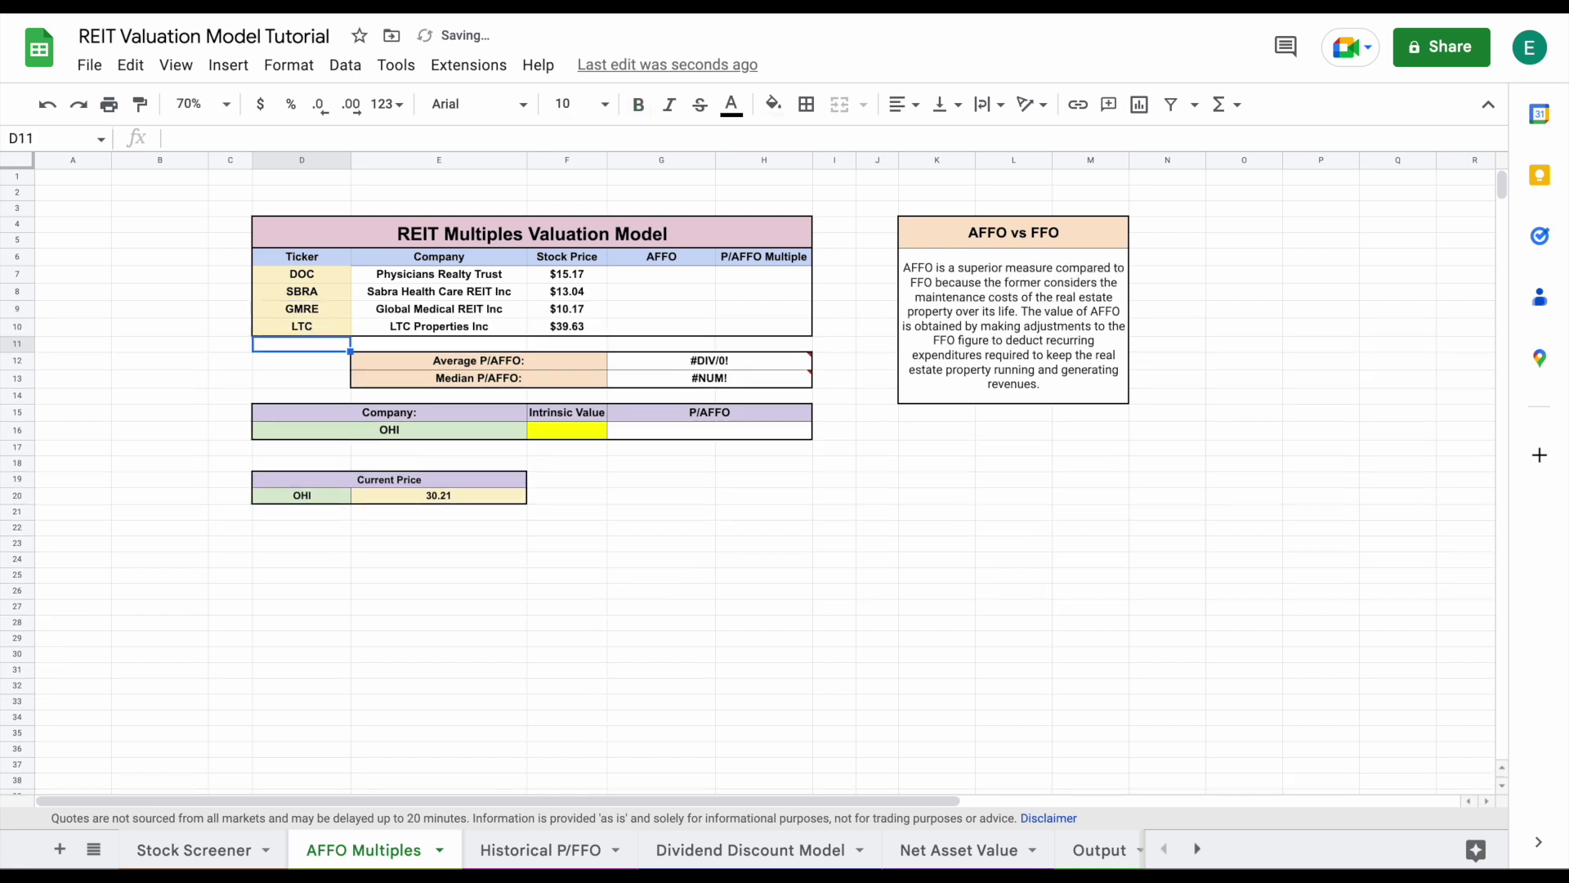
left_click_drag(342, 275, 334, 328)
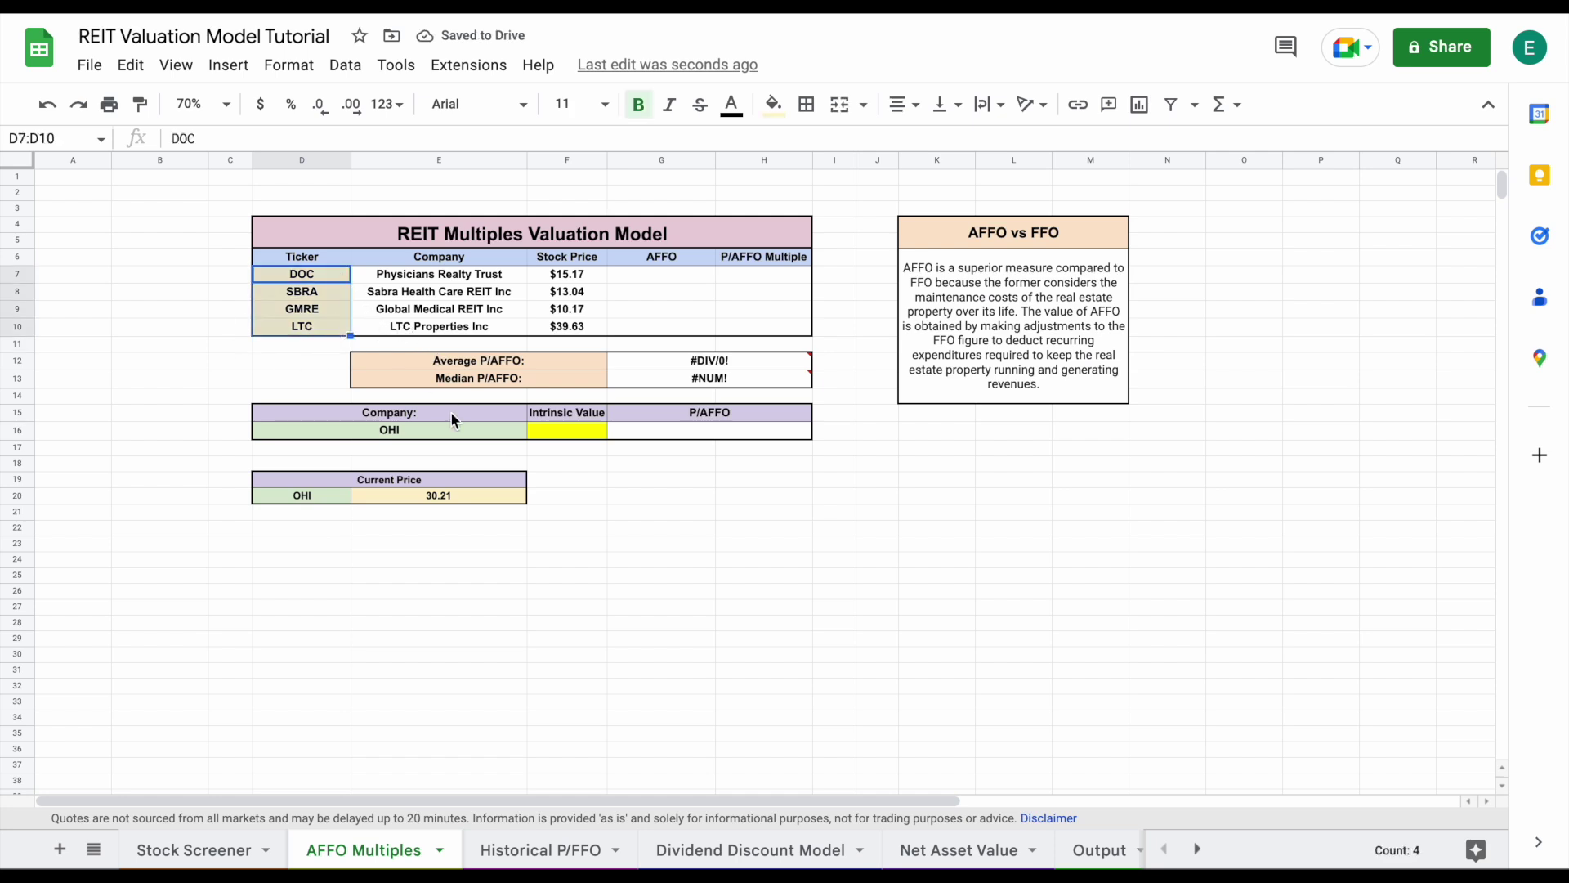
left_click(371, 432)
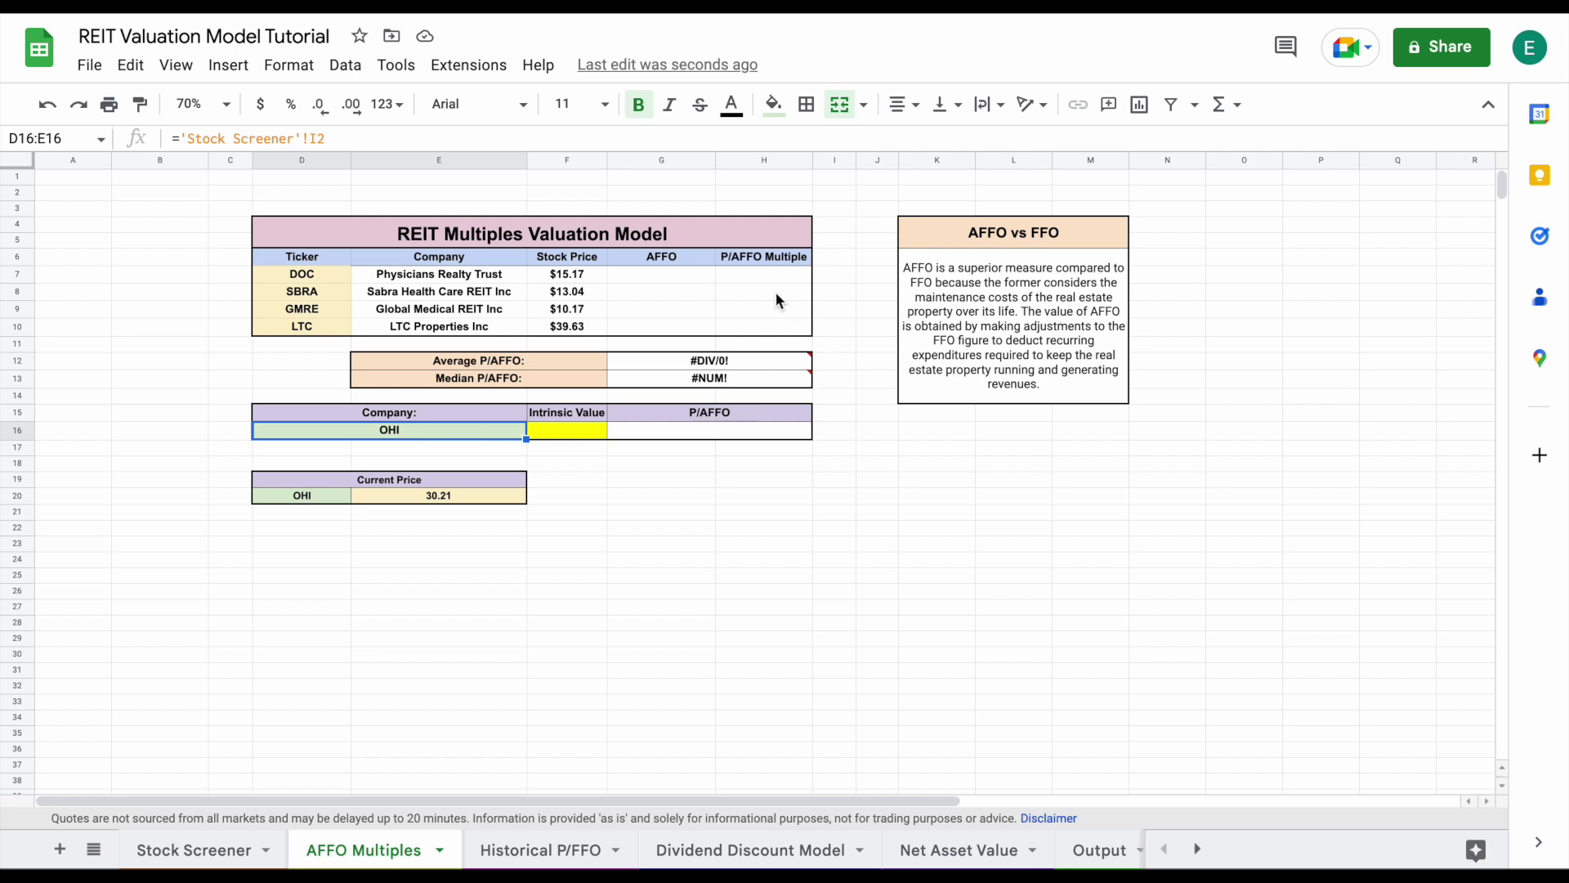
left_click_drag(777, 274, 781, 322)
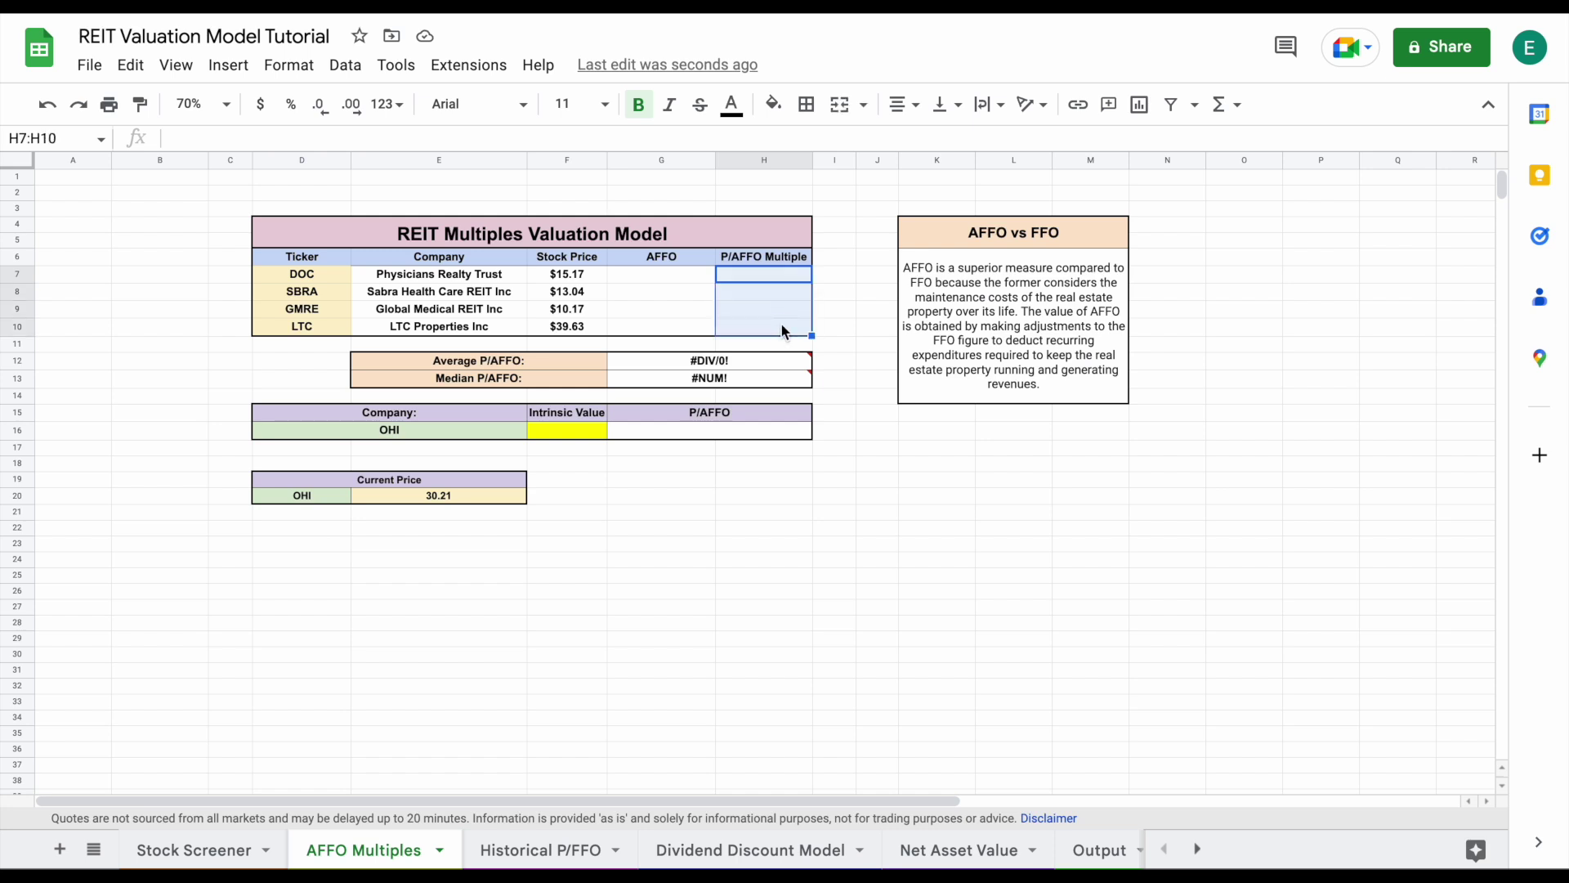
left_click(690, 259)
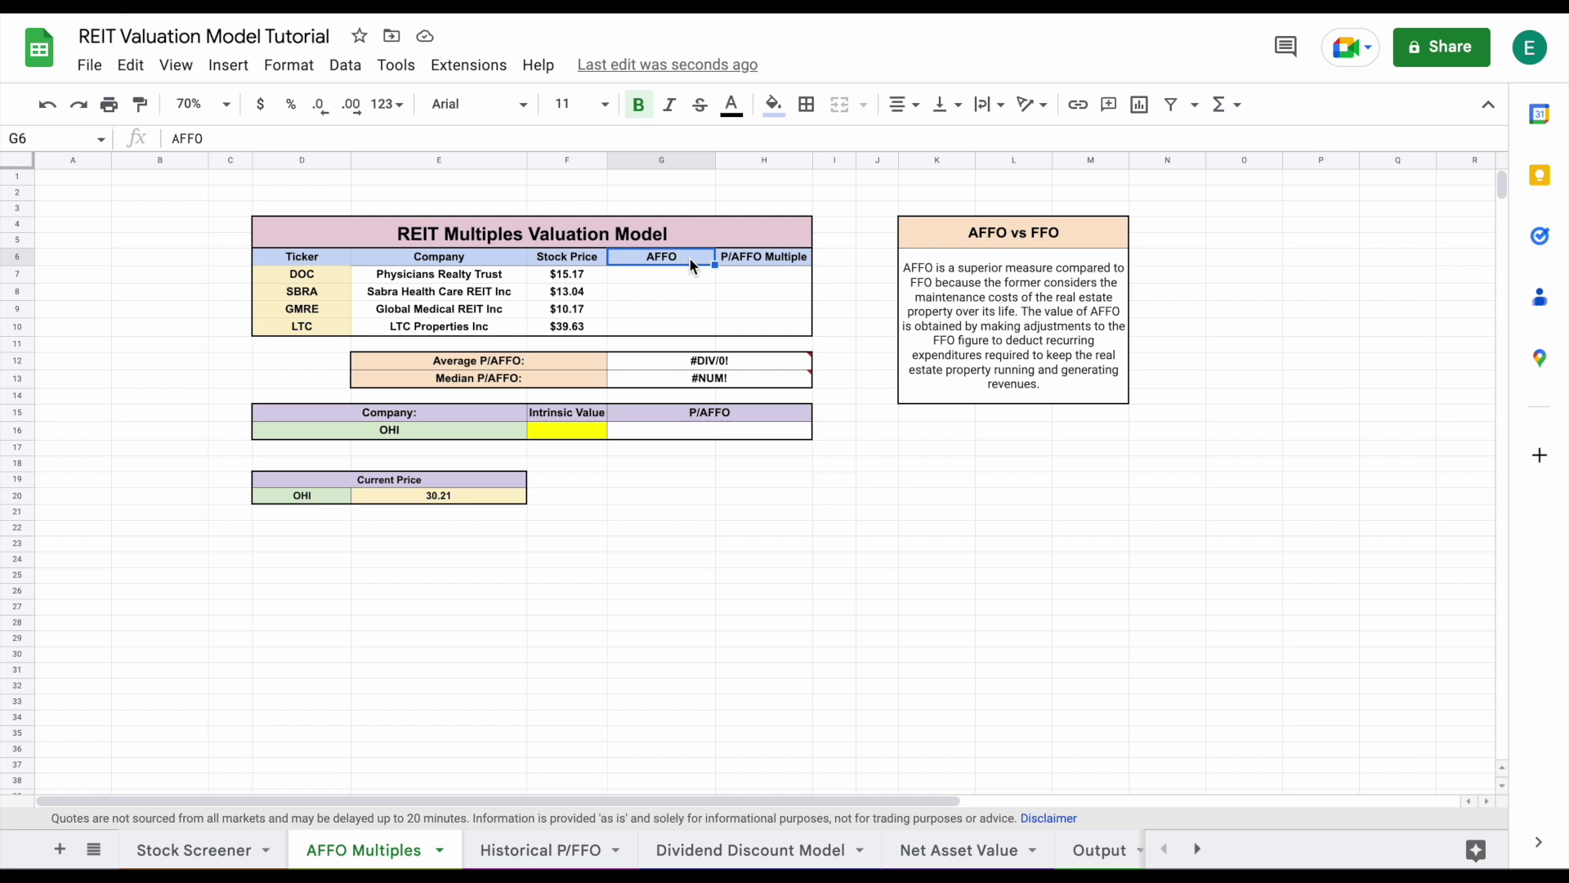
left_click_drag(689, 273, 688, 325)
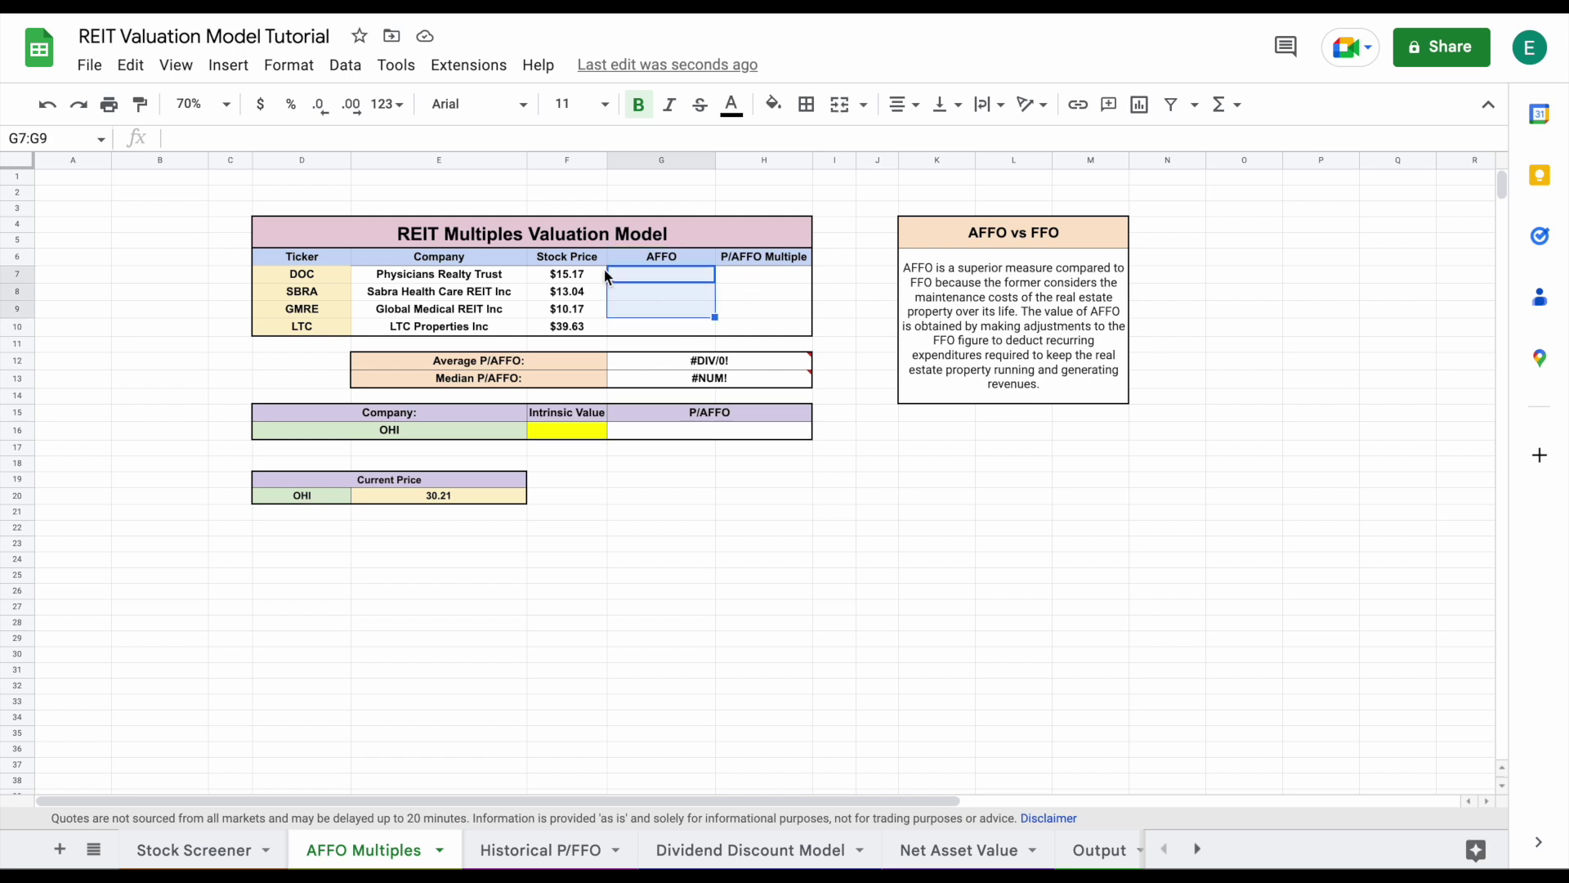
left_click(581, 274)
left_click(680, 276)
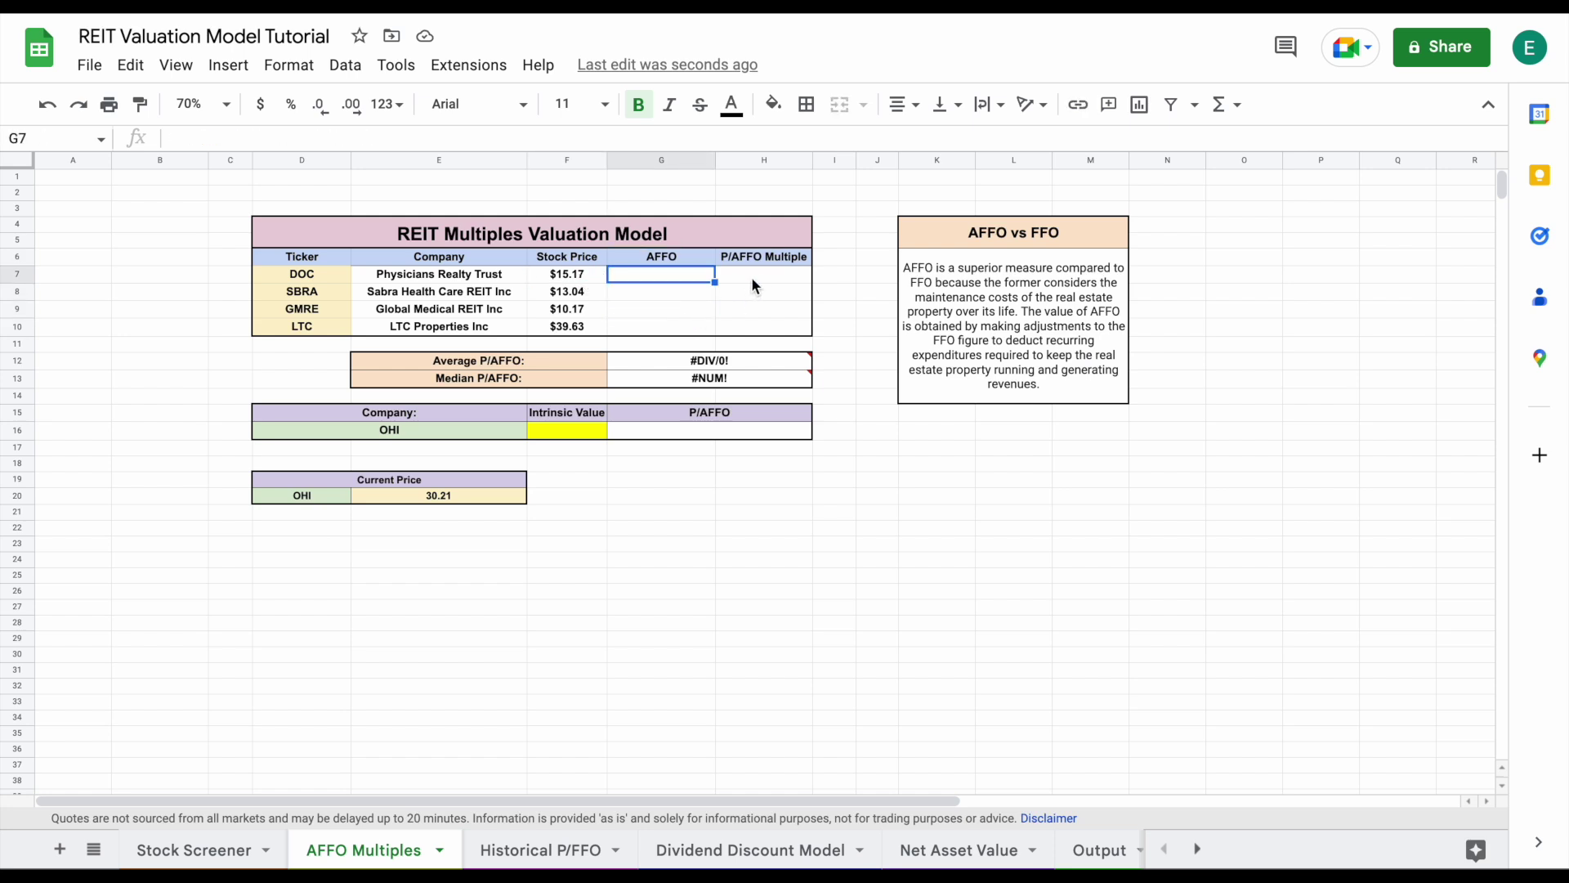
left_click(768, 277)
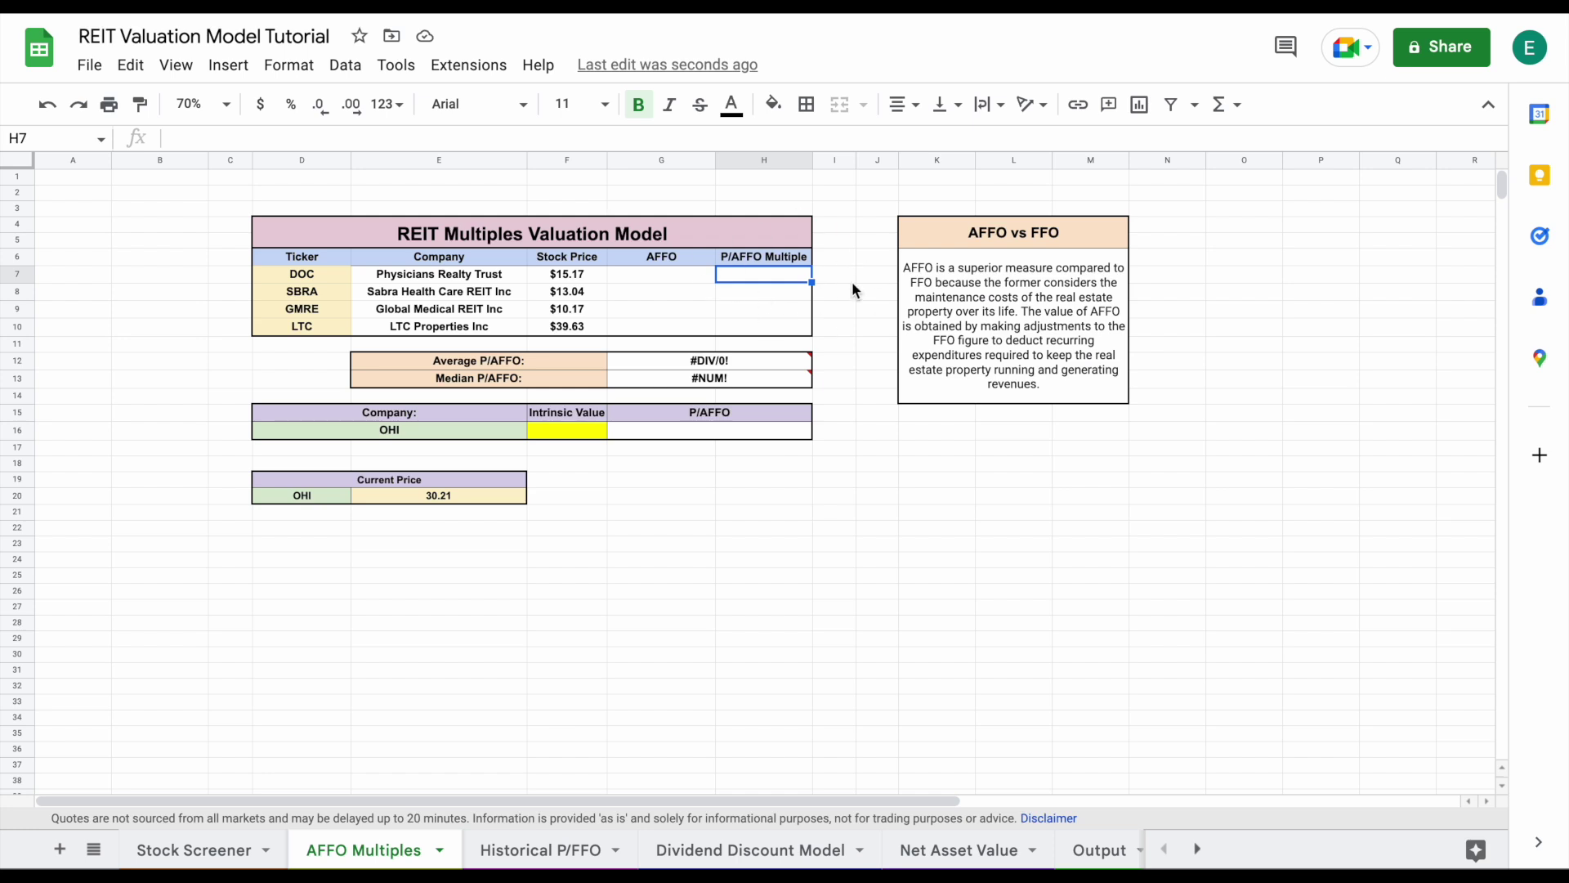
left_click_drag(783, 277, 781, 324)
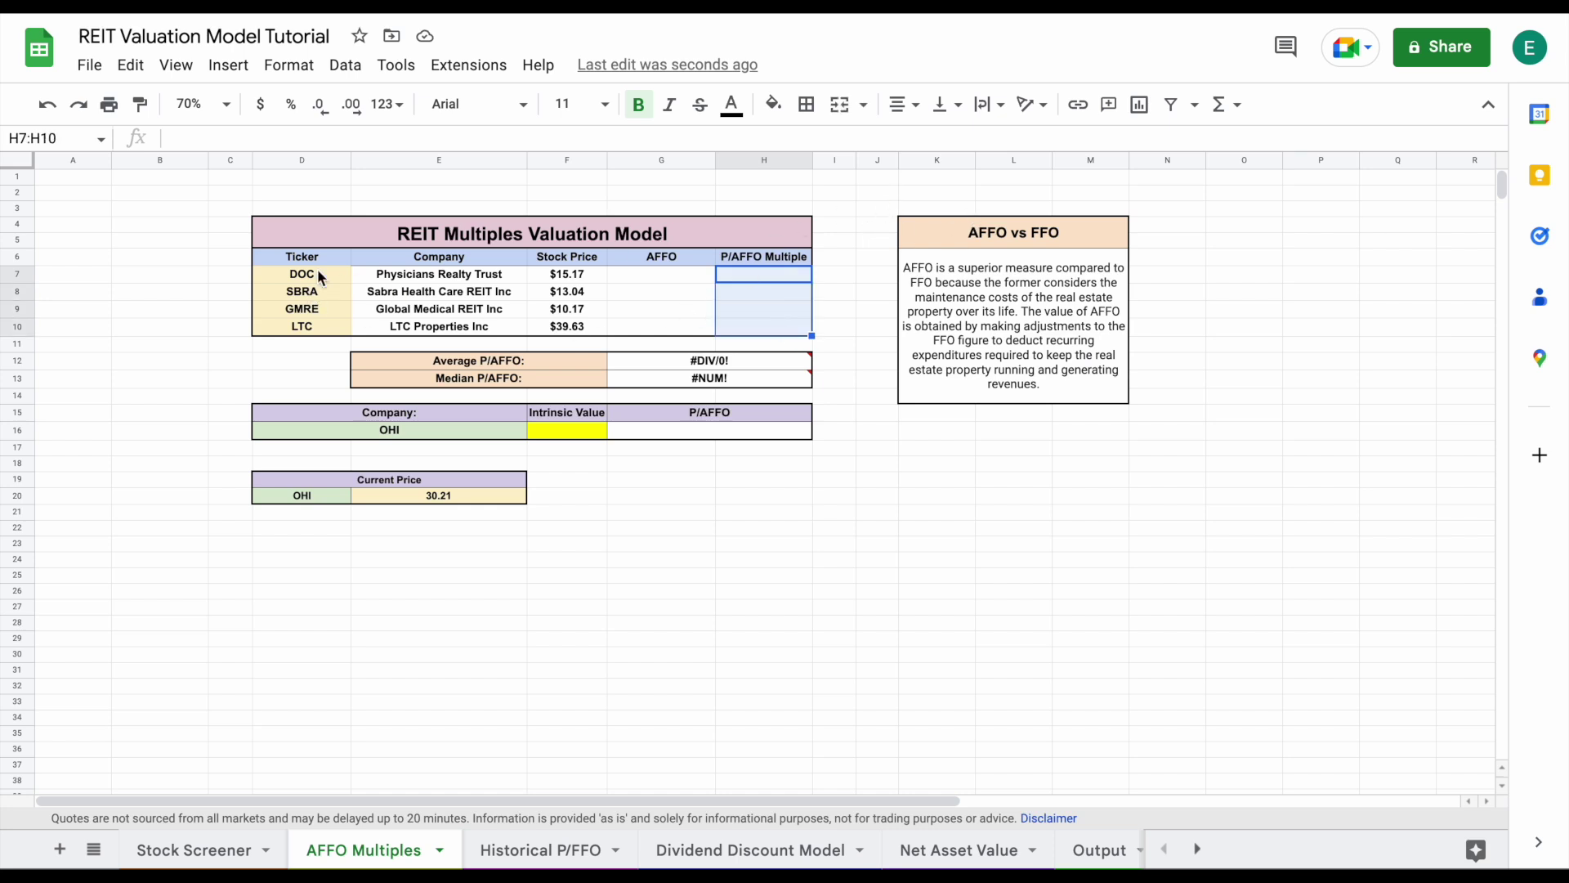
left_click(159, 277)
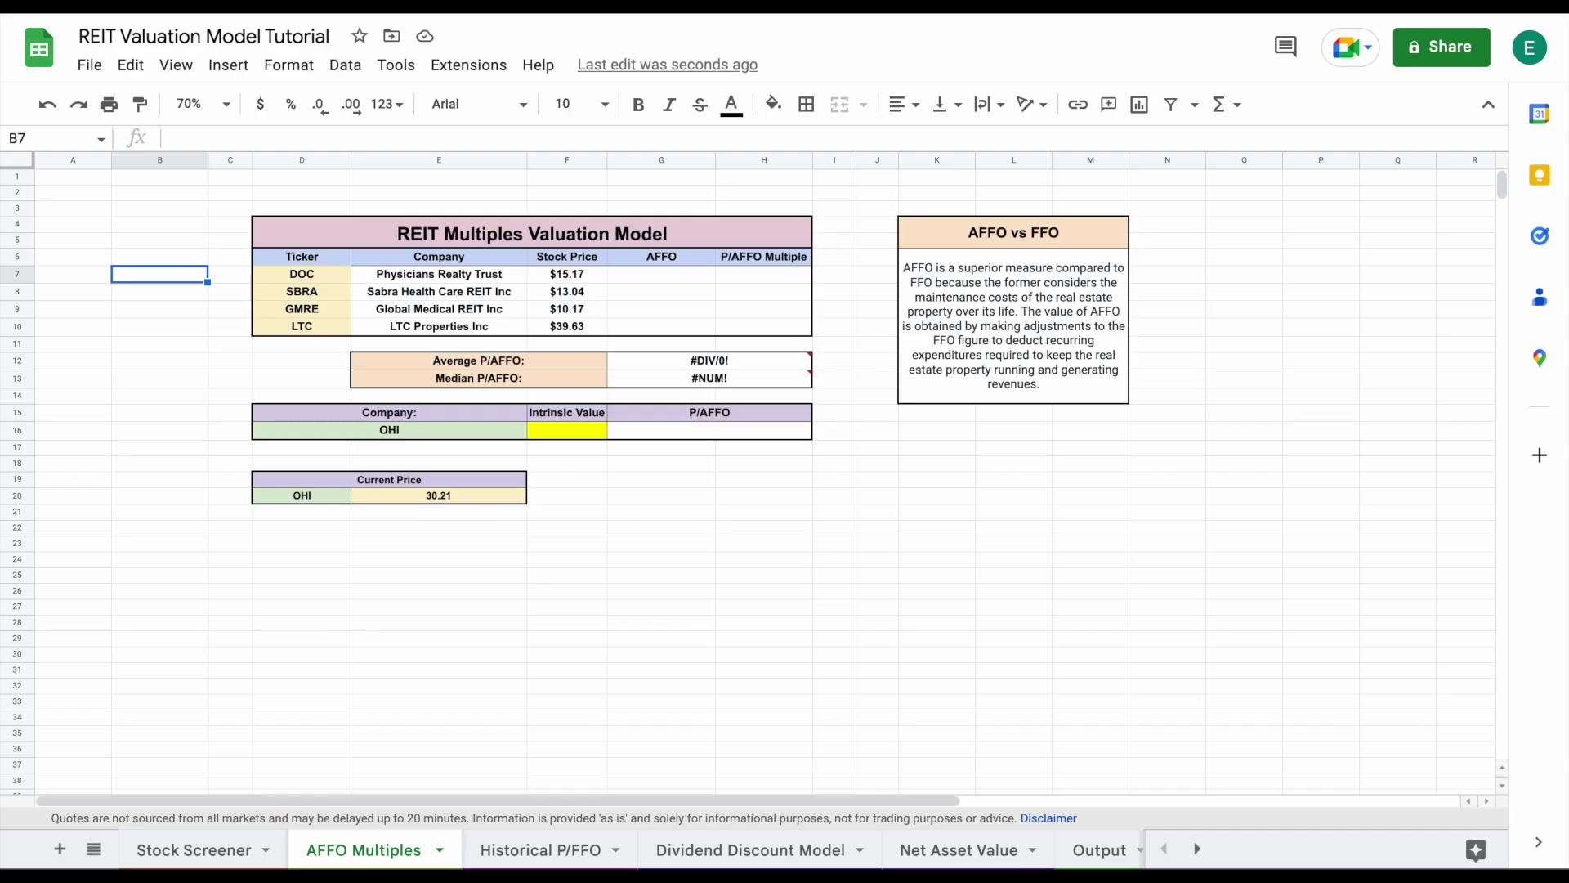
left_click(326, 273)
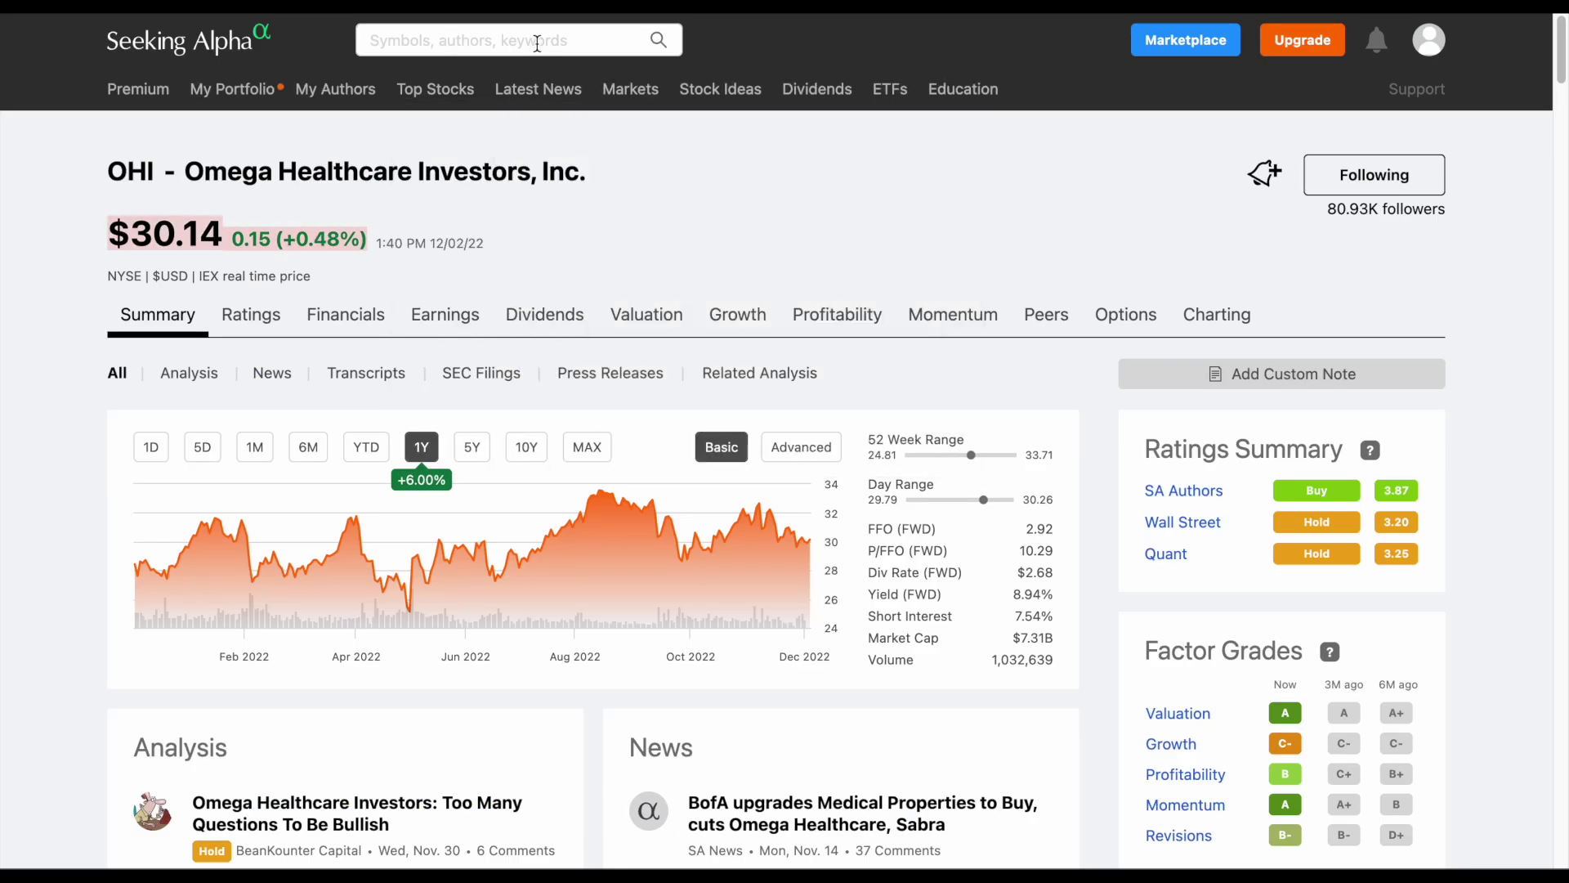
Open DOC's valuation metrics on Seeking Alpha to find its trailing P/AFFO
left_click(535, 41)
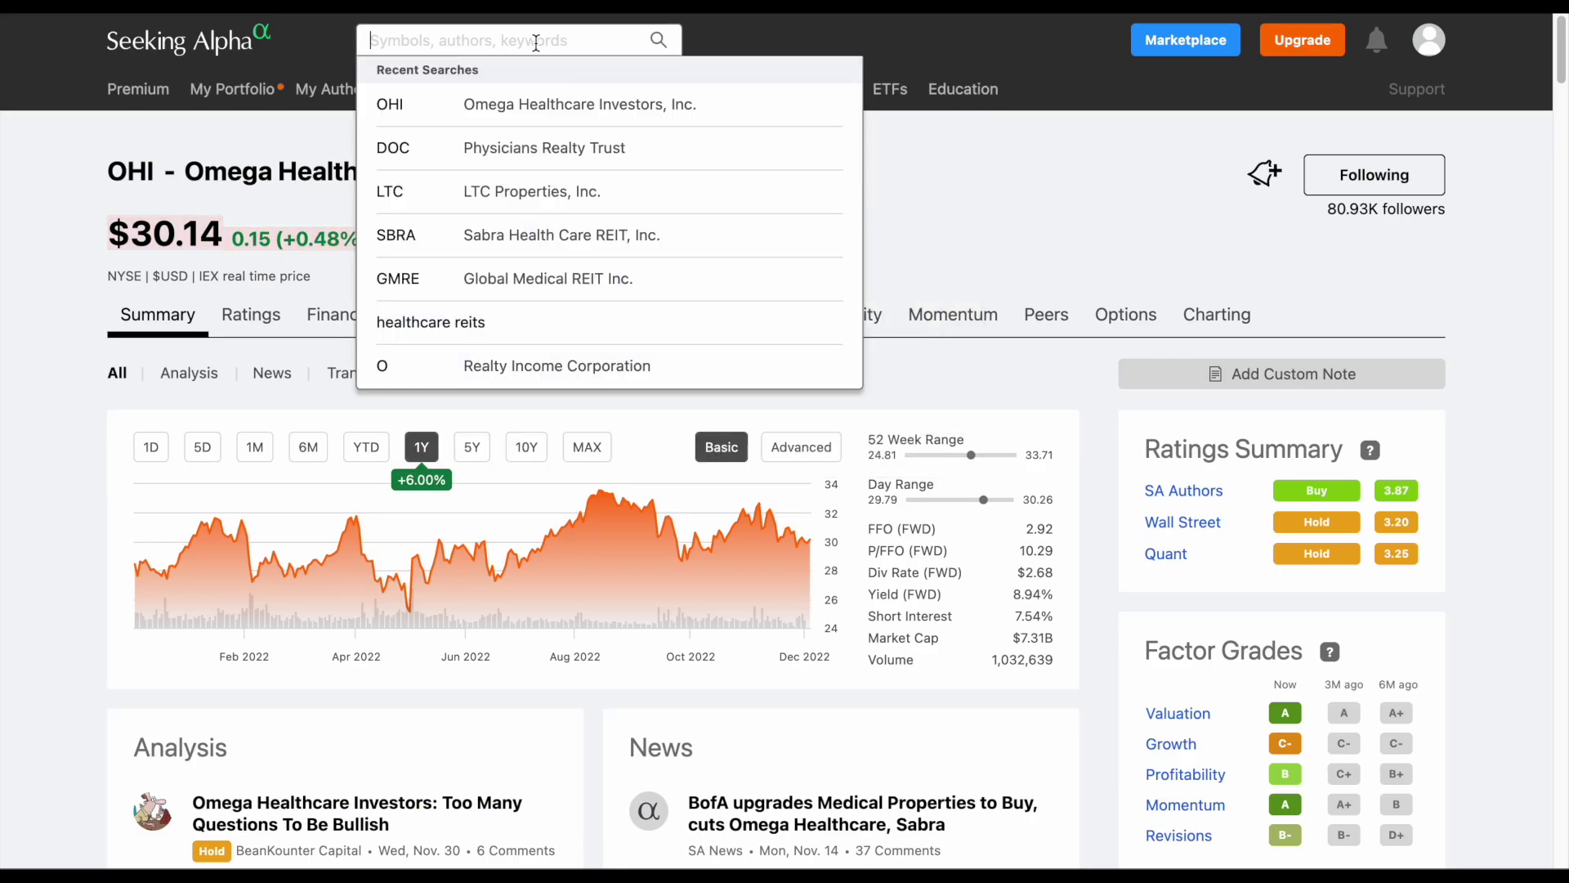
type("doc")
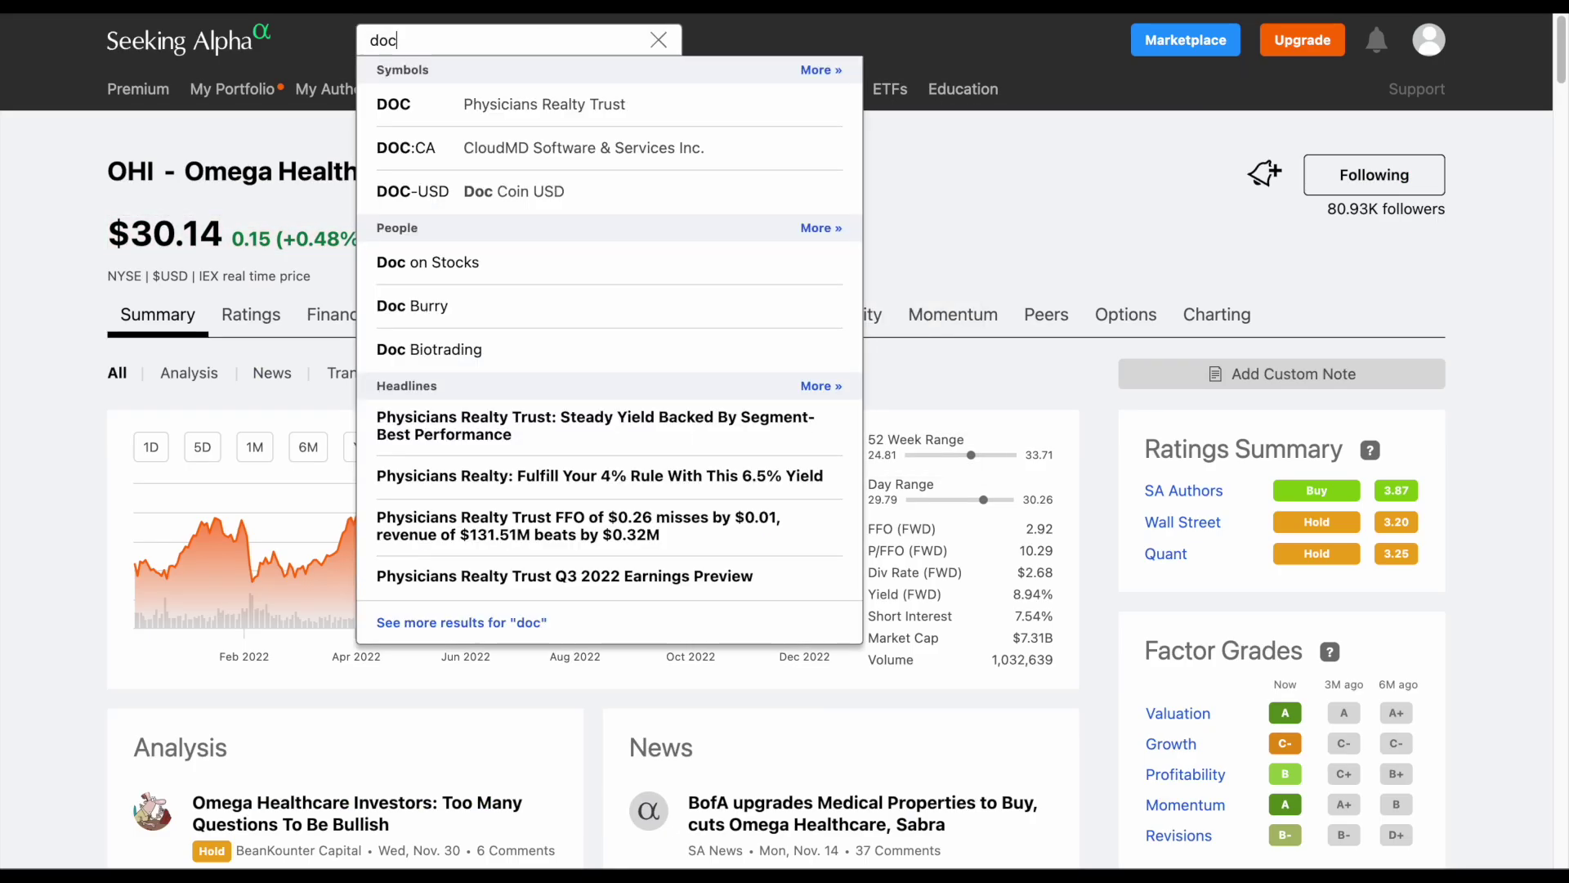
left_click(564, 106)
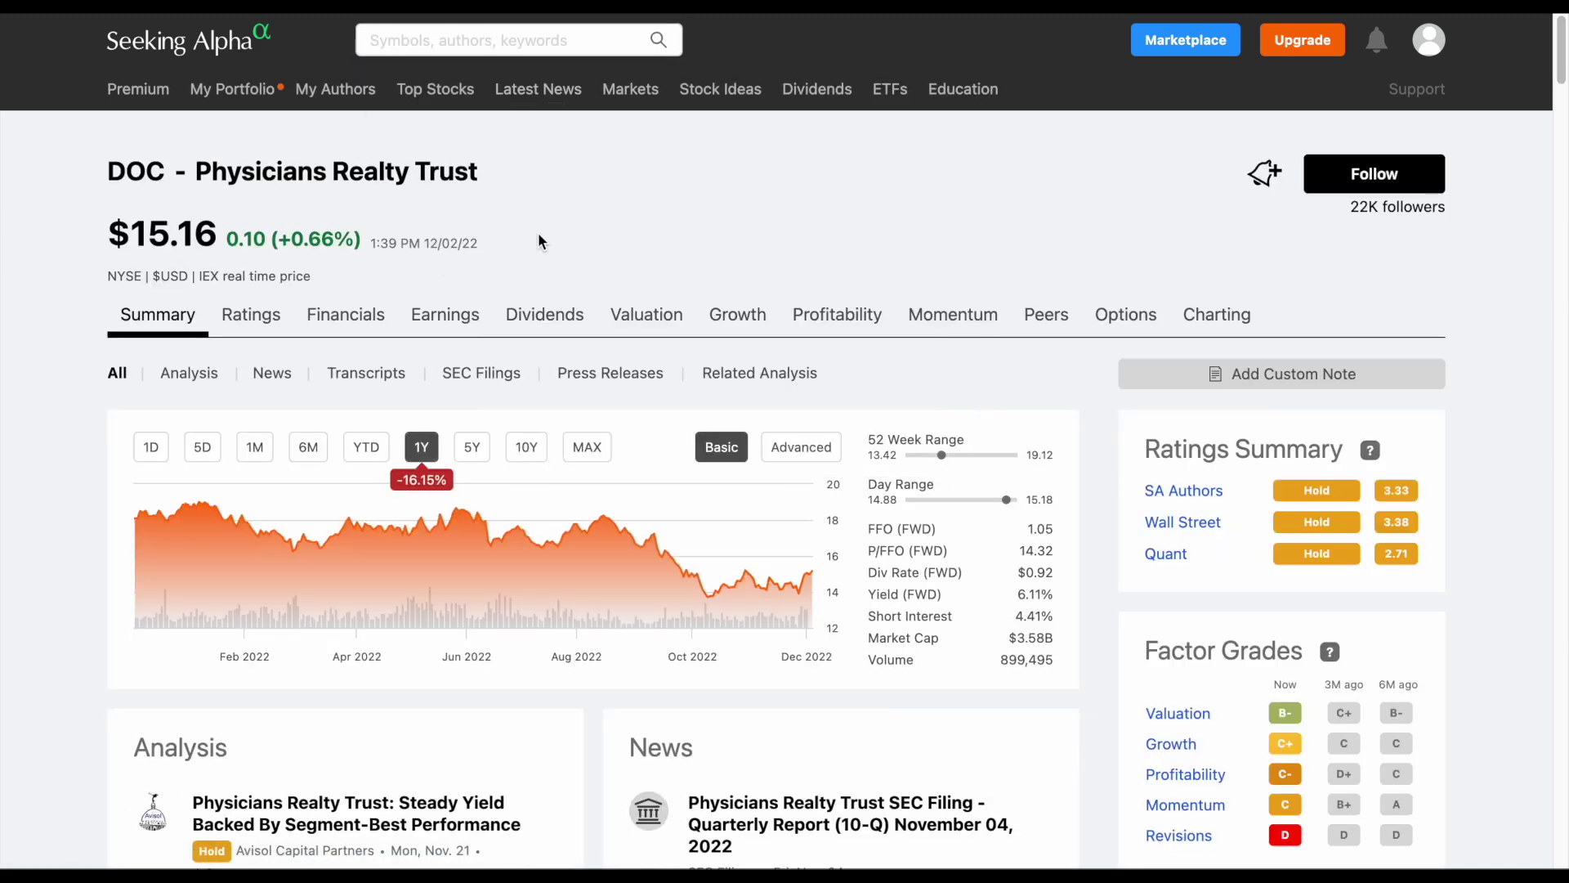
left_click(646, 319)
scroll(700, 385, "down", 8)
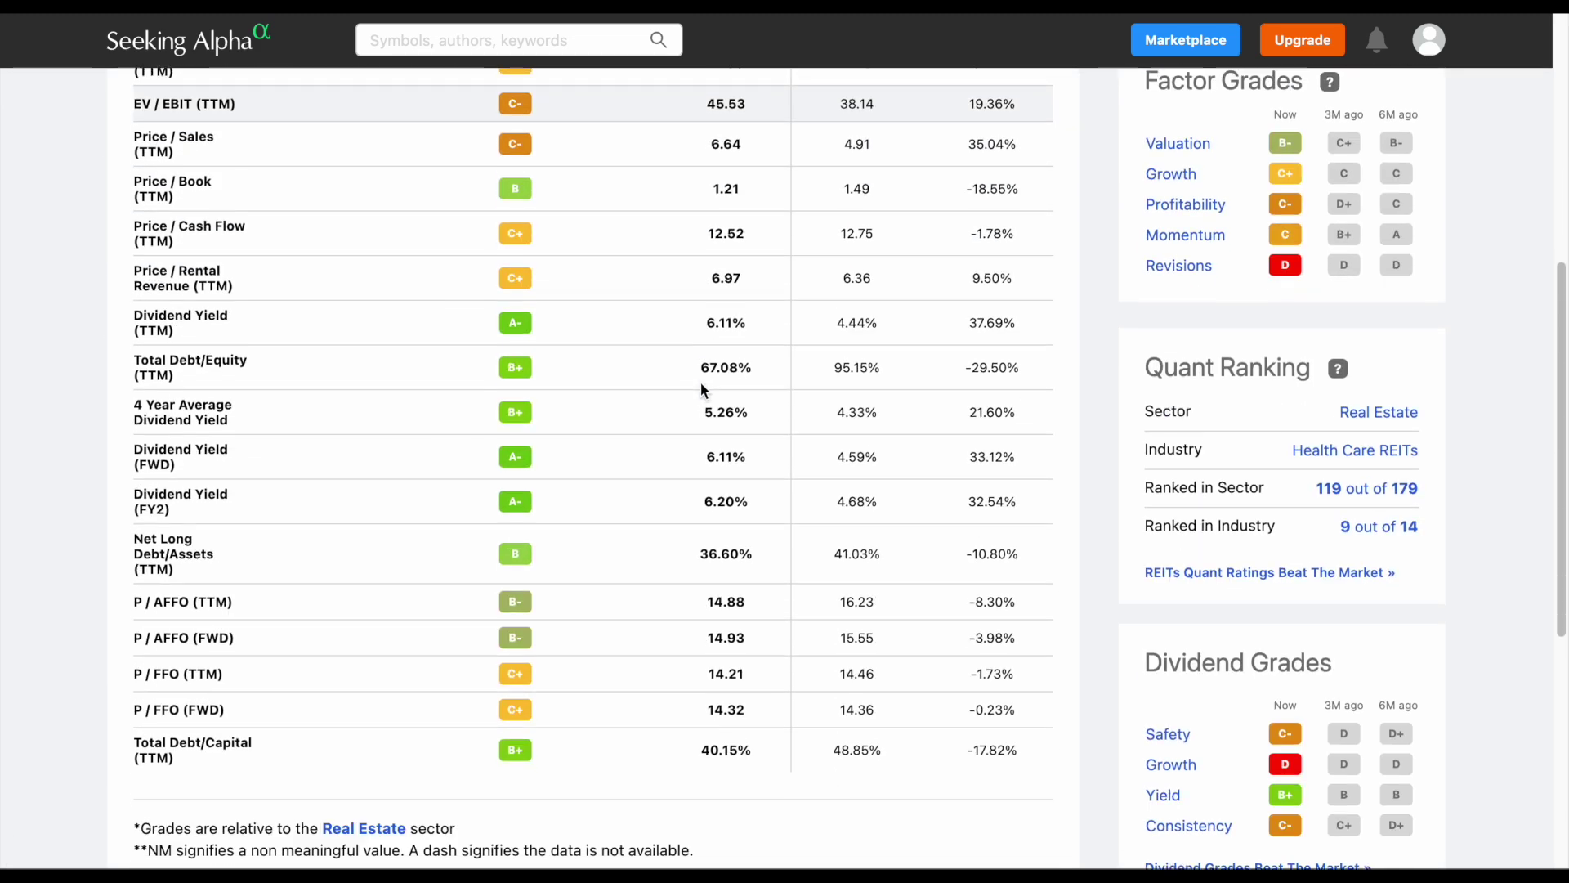
mouse_move(250, 525)
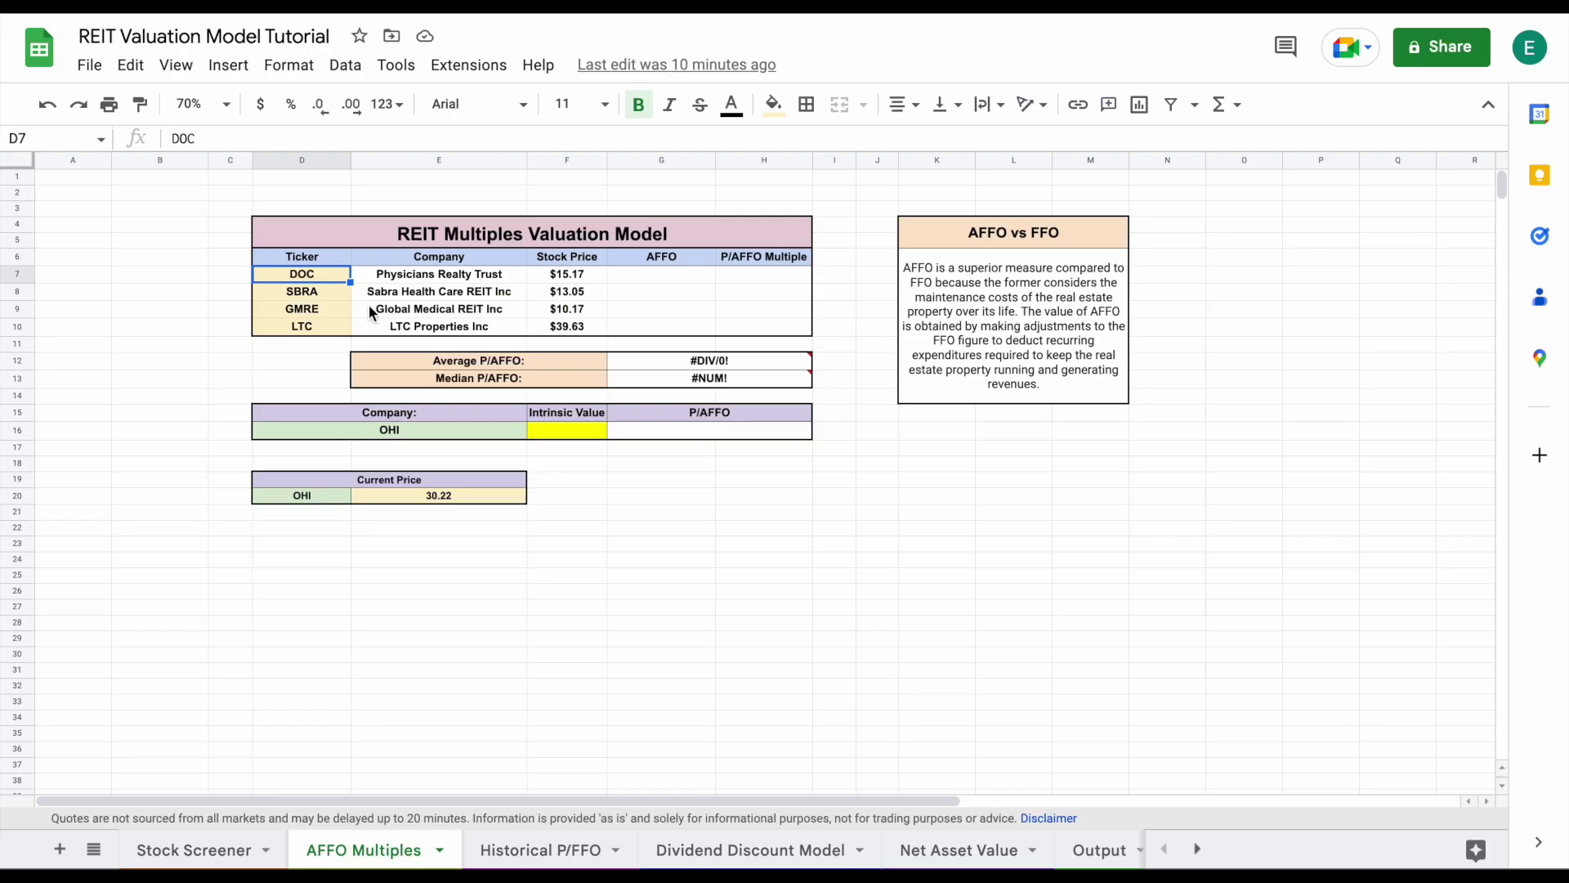
Enter DOC's P/AFFO of 14.88 in H7 and select the remaining peer tickers
left_click(782, 277)
type("14.88")
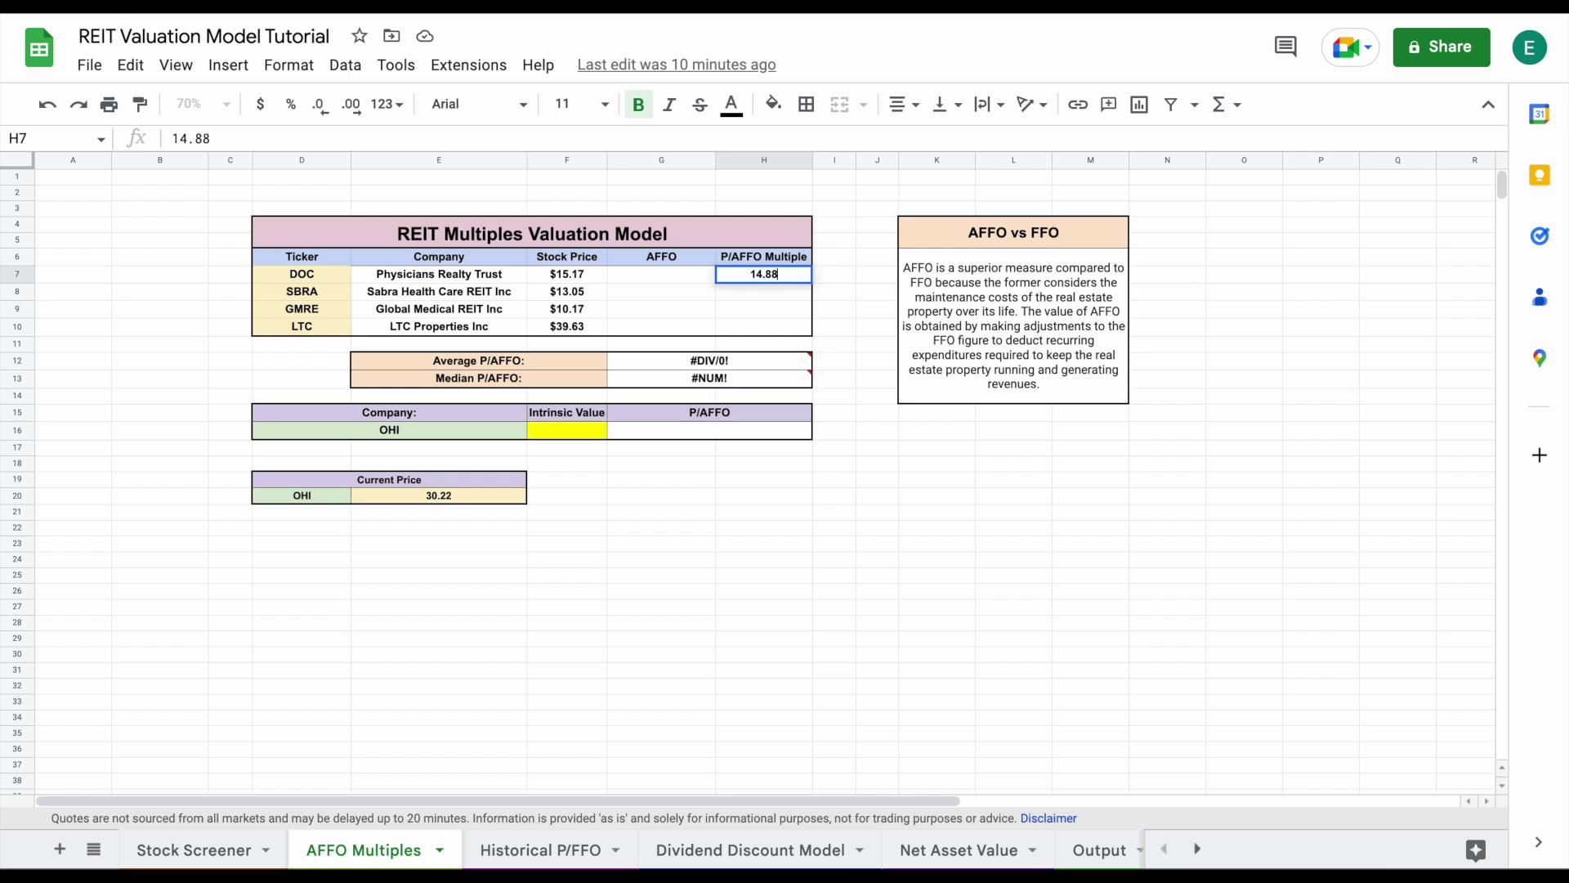
key("Return")
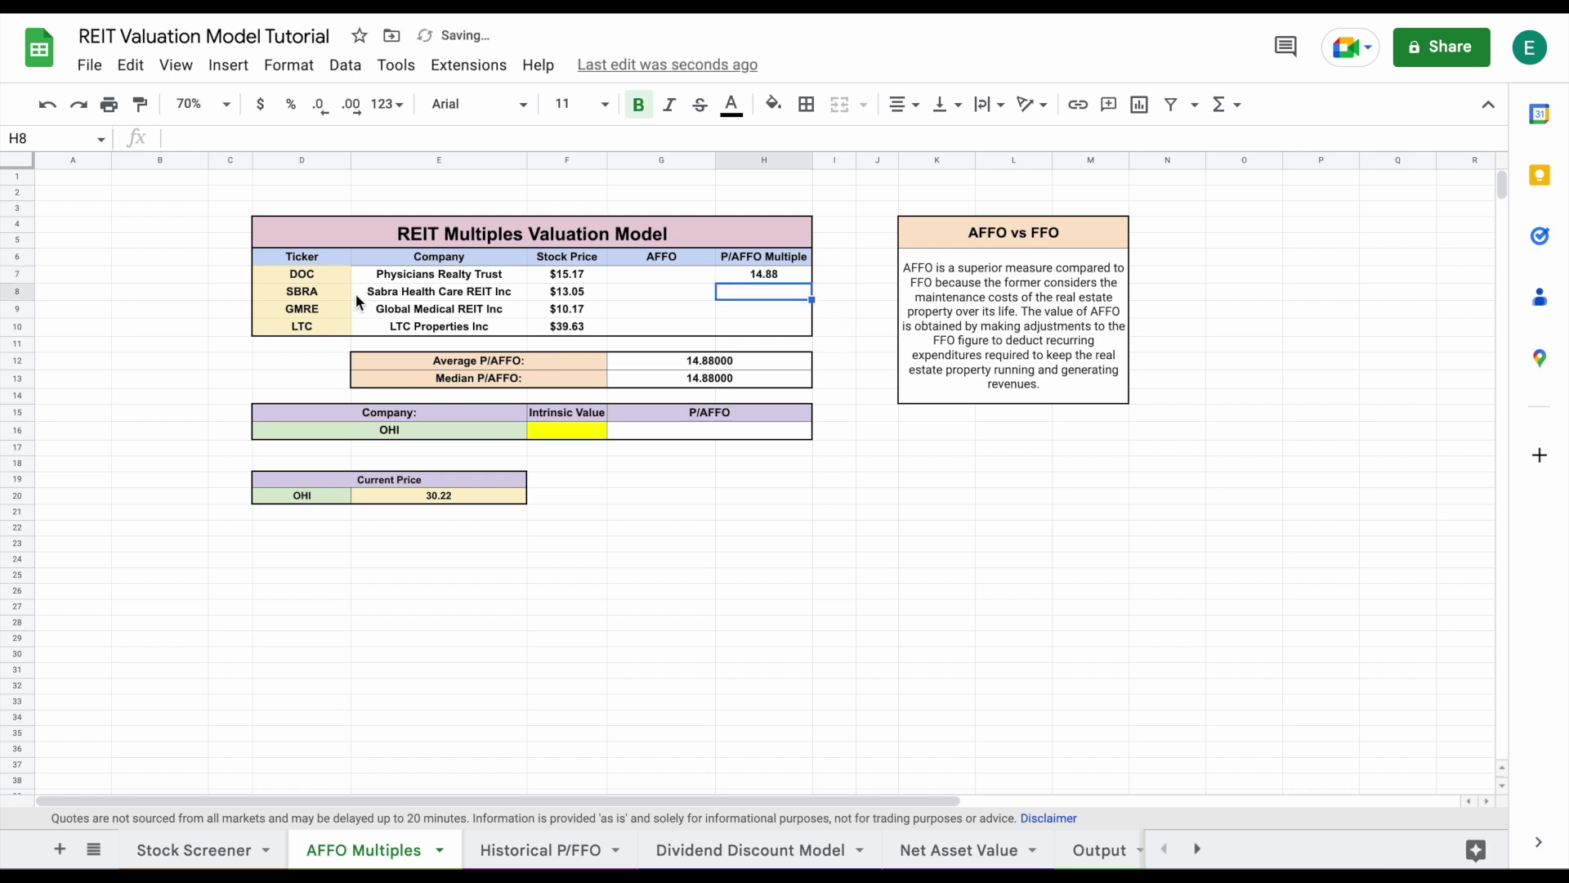
left_click_drag(320, 287, 320, 327)
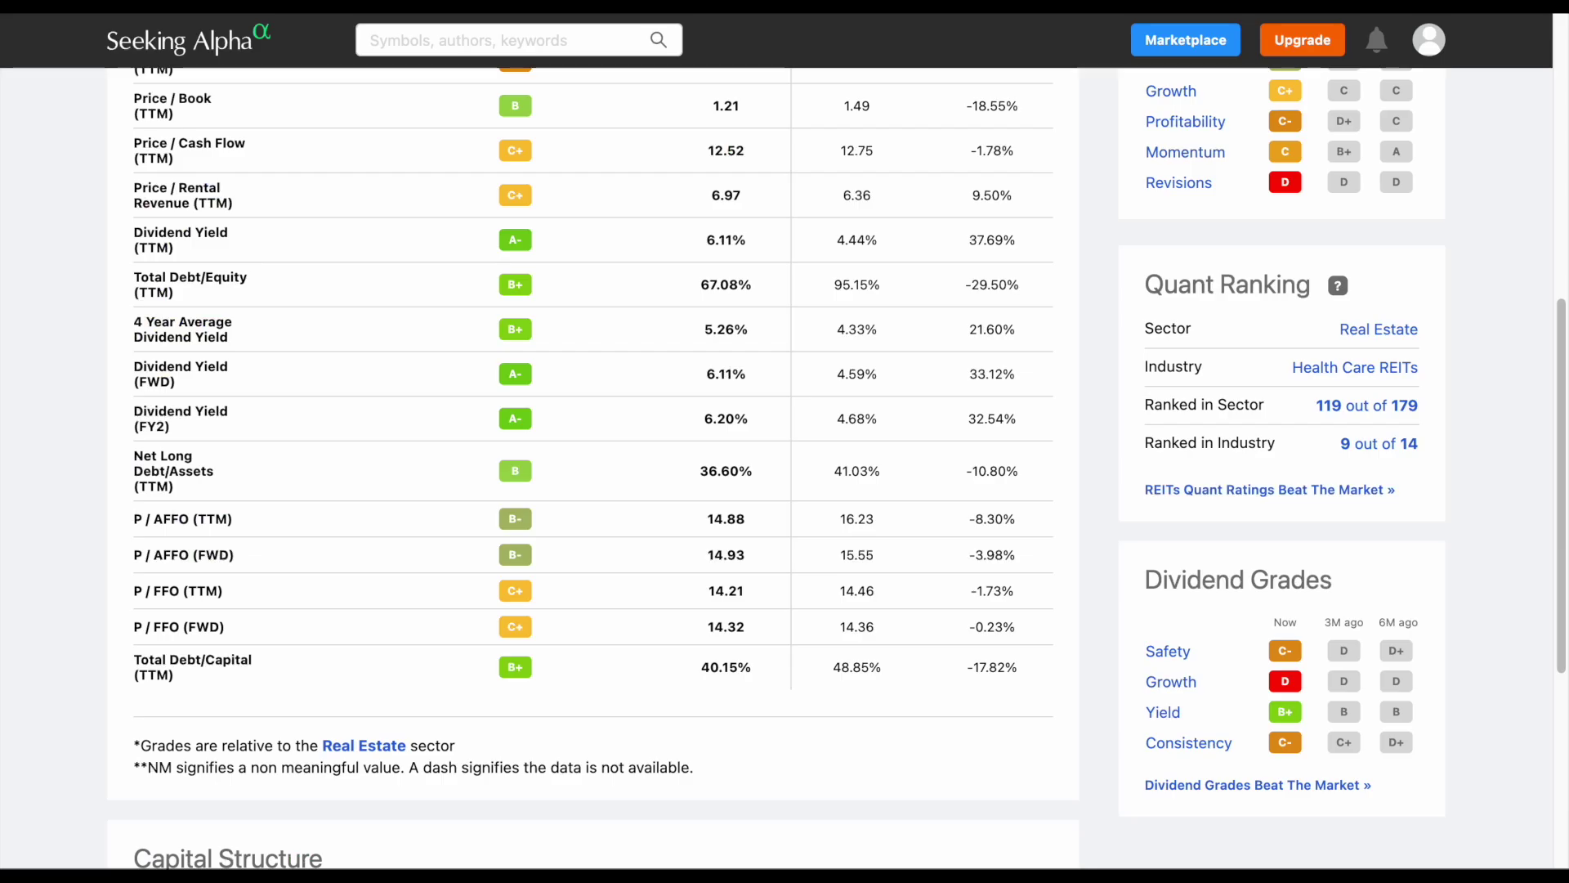
Look up SBRA on Seeking Alpha and enter its P/AFFO of 8.66 in H8
left_click(527, 41)
type("sbra")
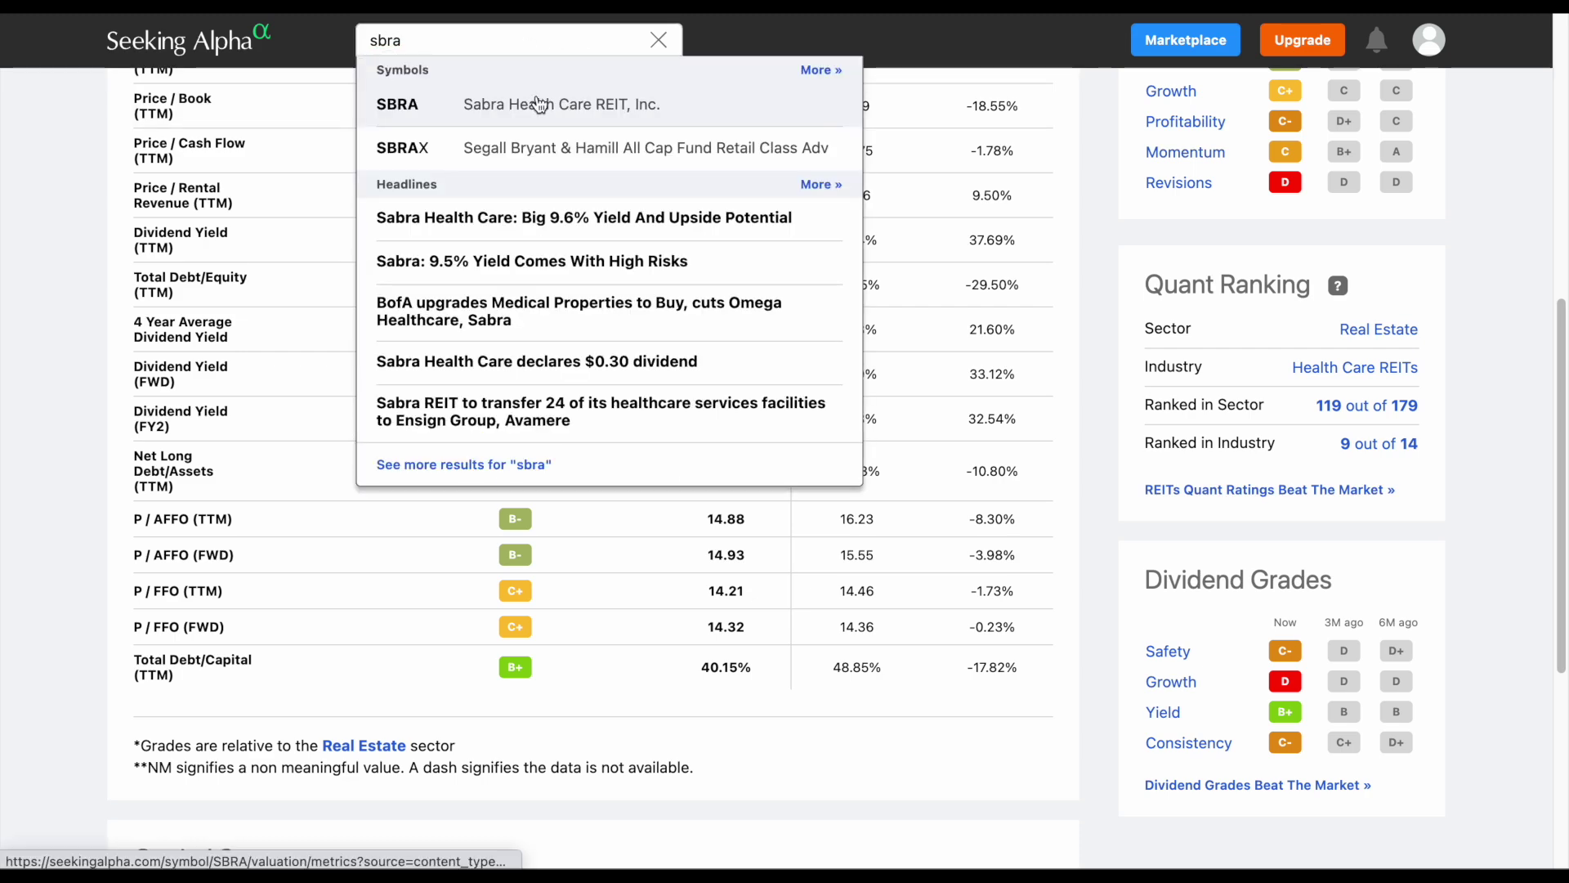
left_click(542, 56)
scroll(624, 433, "down", 7)
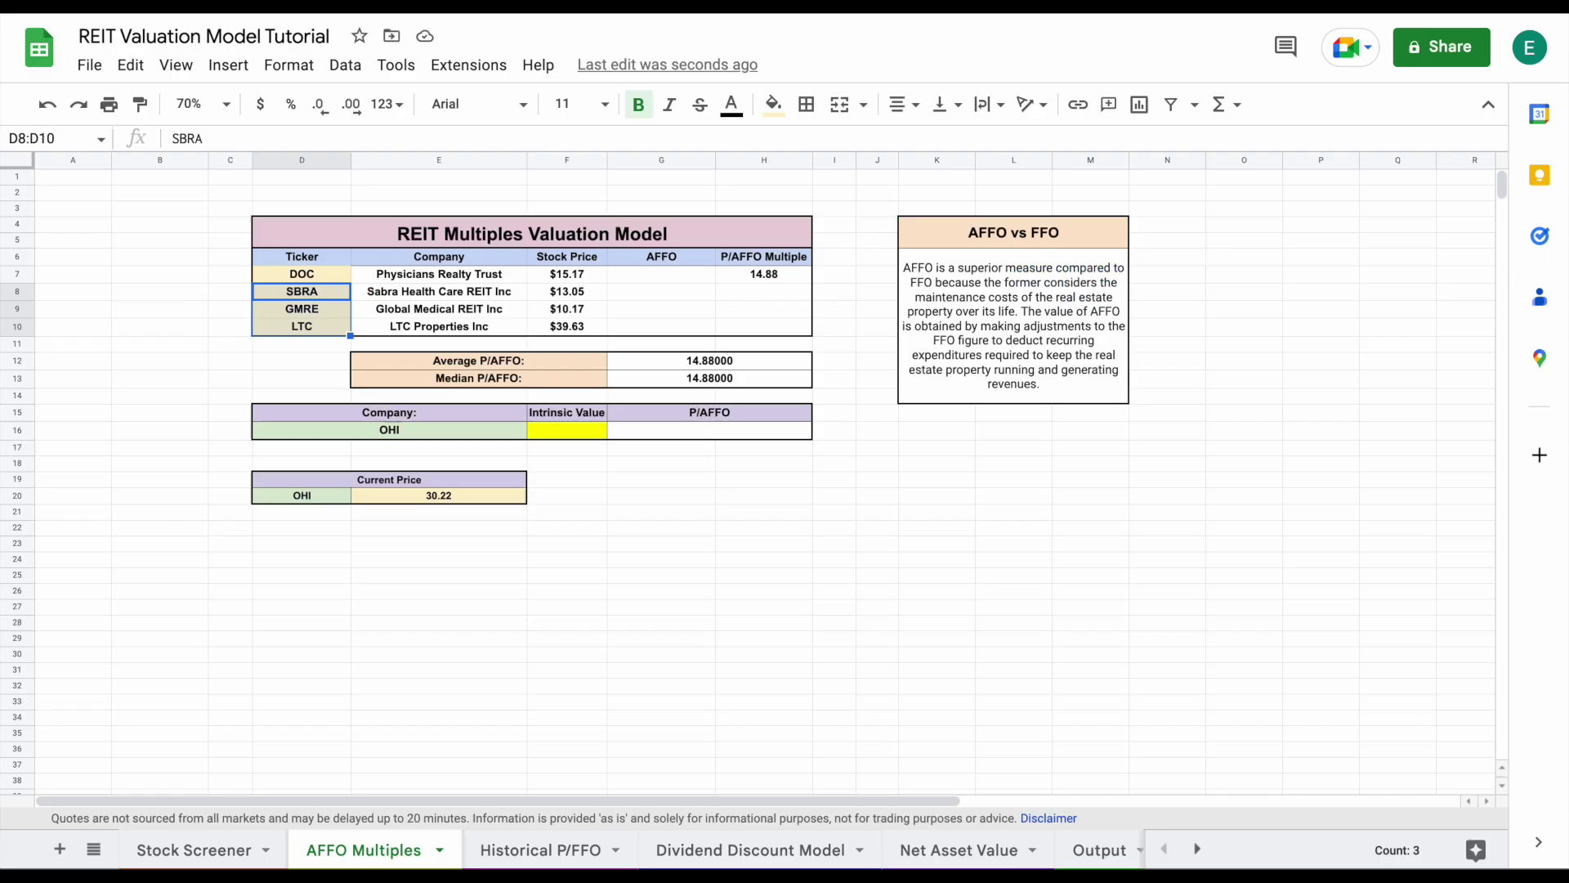
left_click(776, 292)
type("8.66")
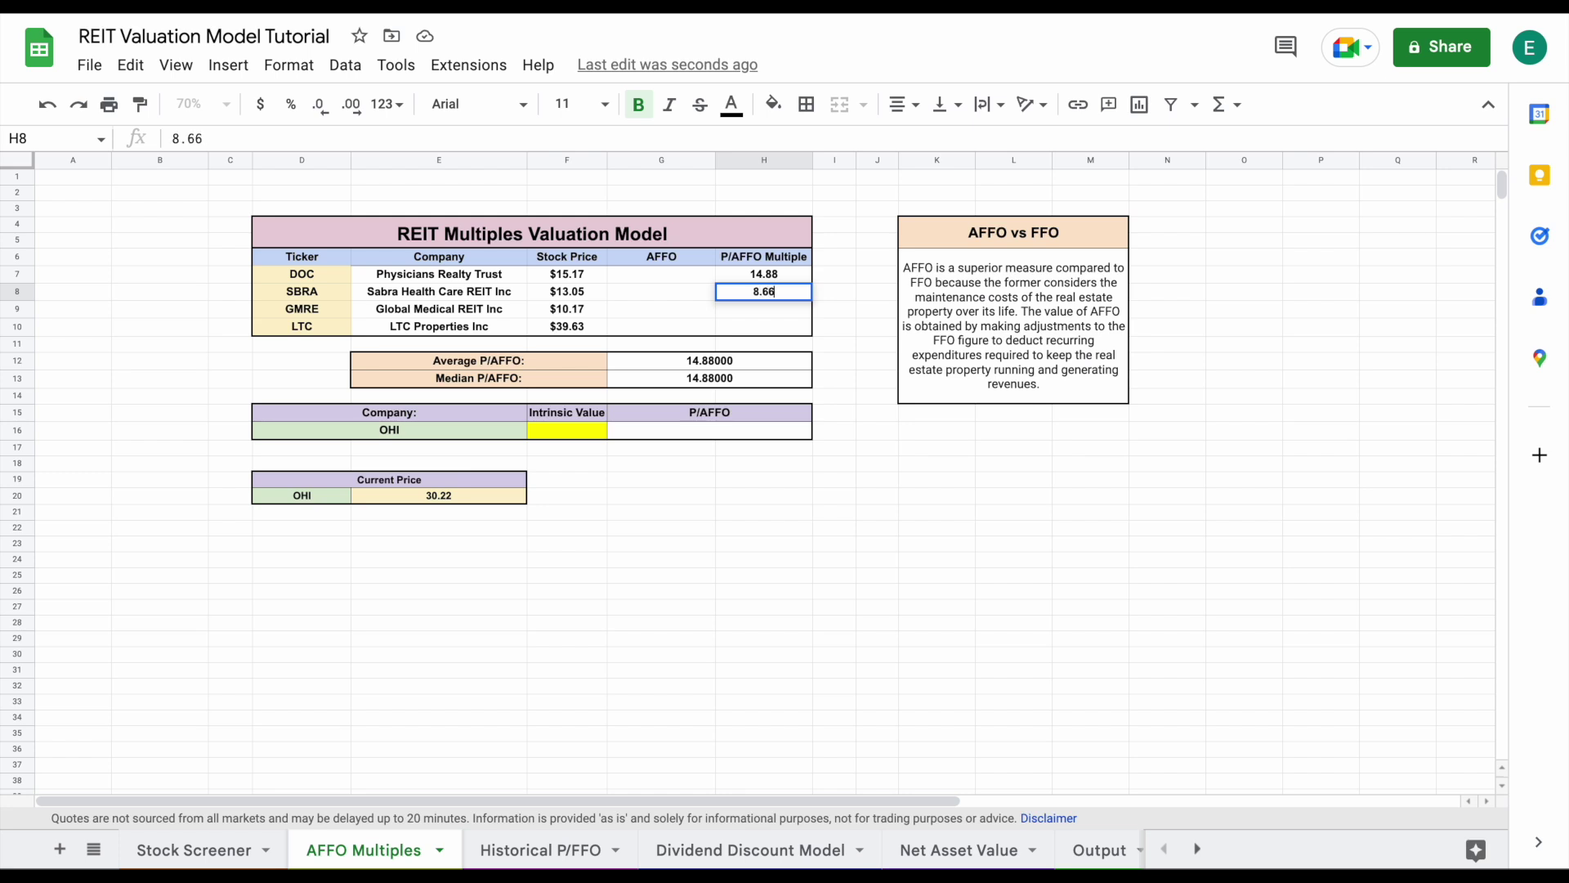
key("Return")
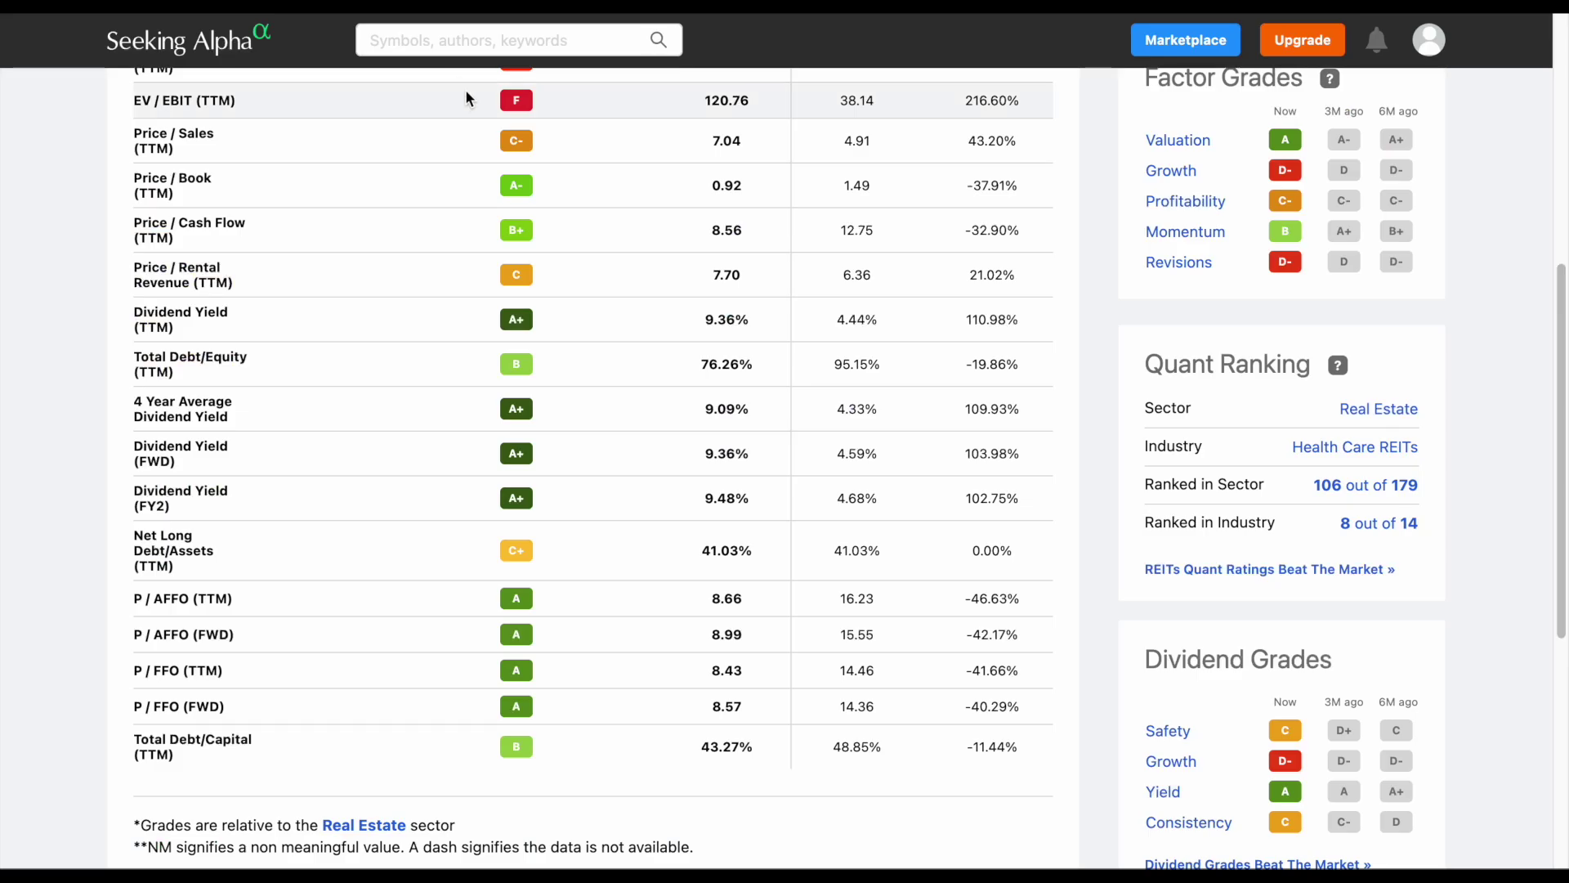
Look up GMRE on Seeking Alpha and enter its P/AFFO of 10.26 in H9
left_click(464, 40)
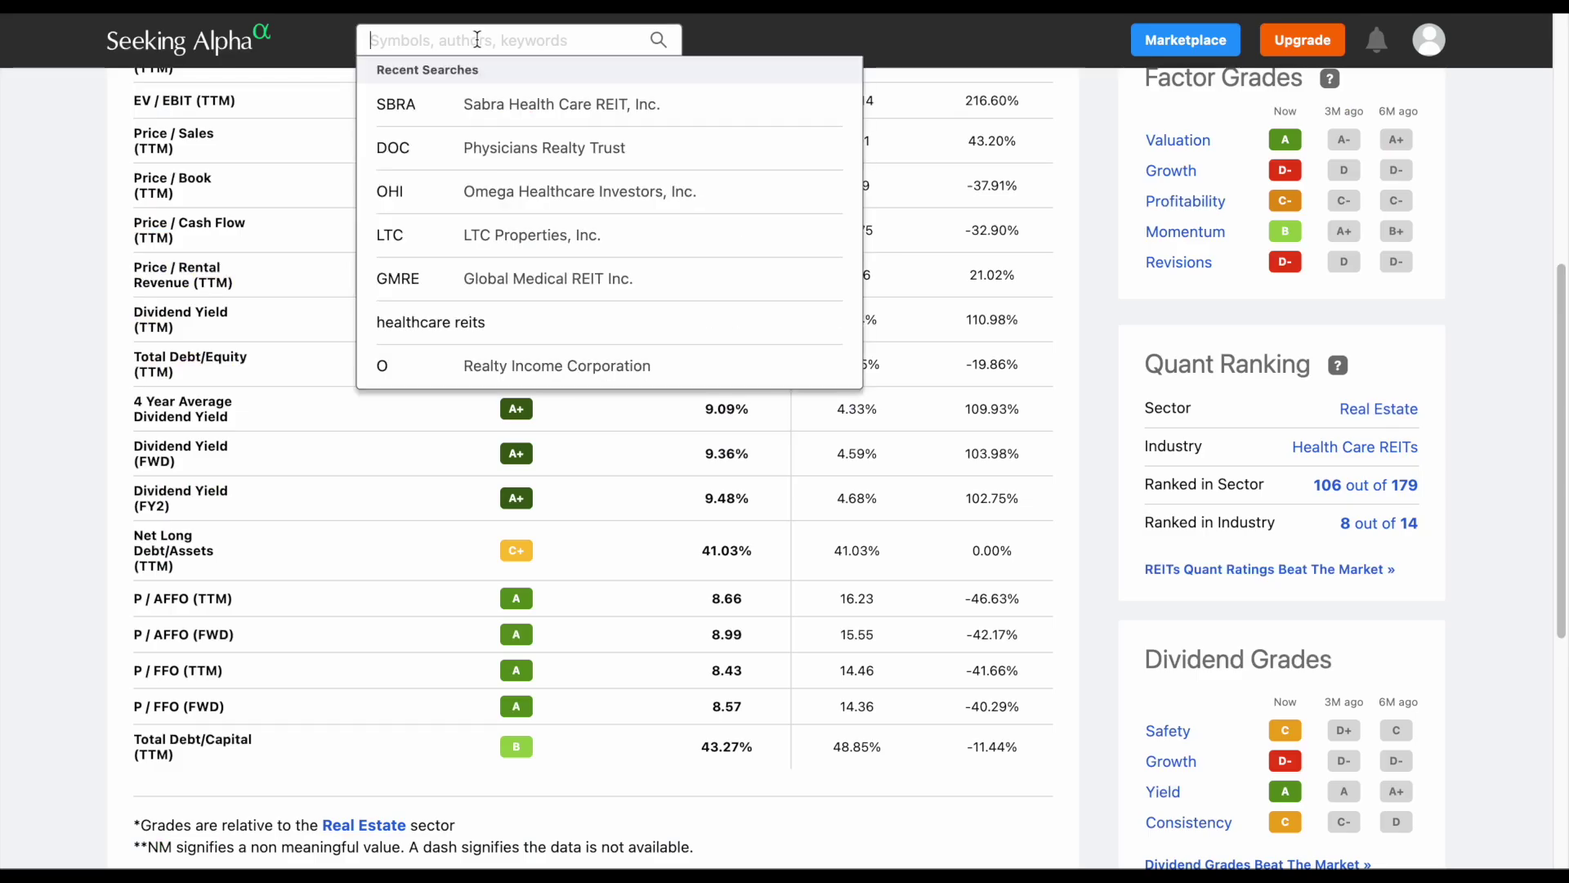
type("gmre")
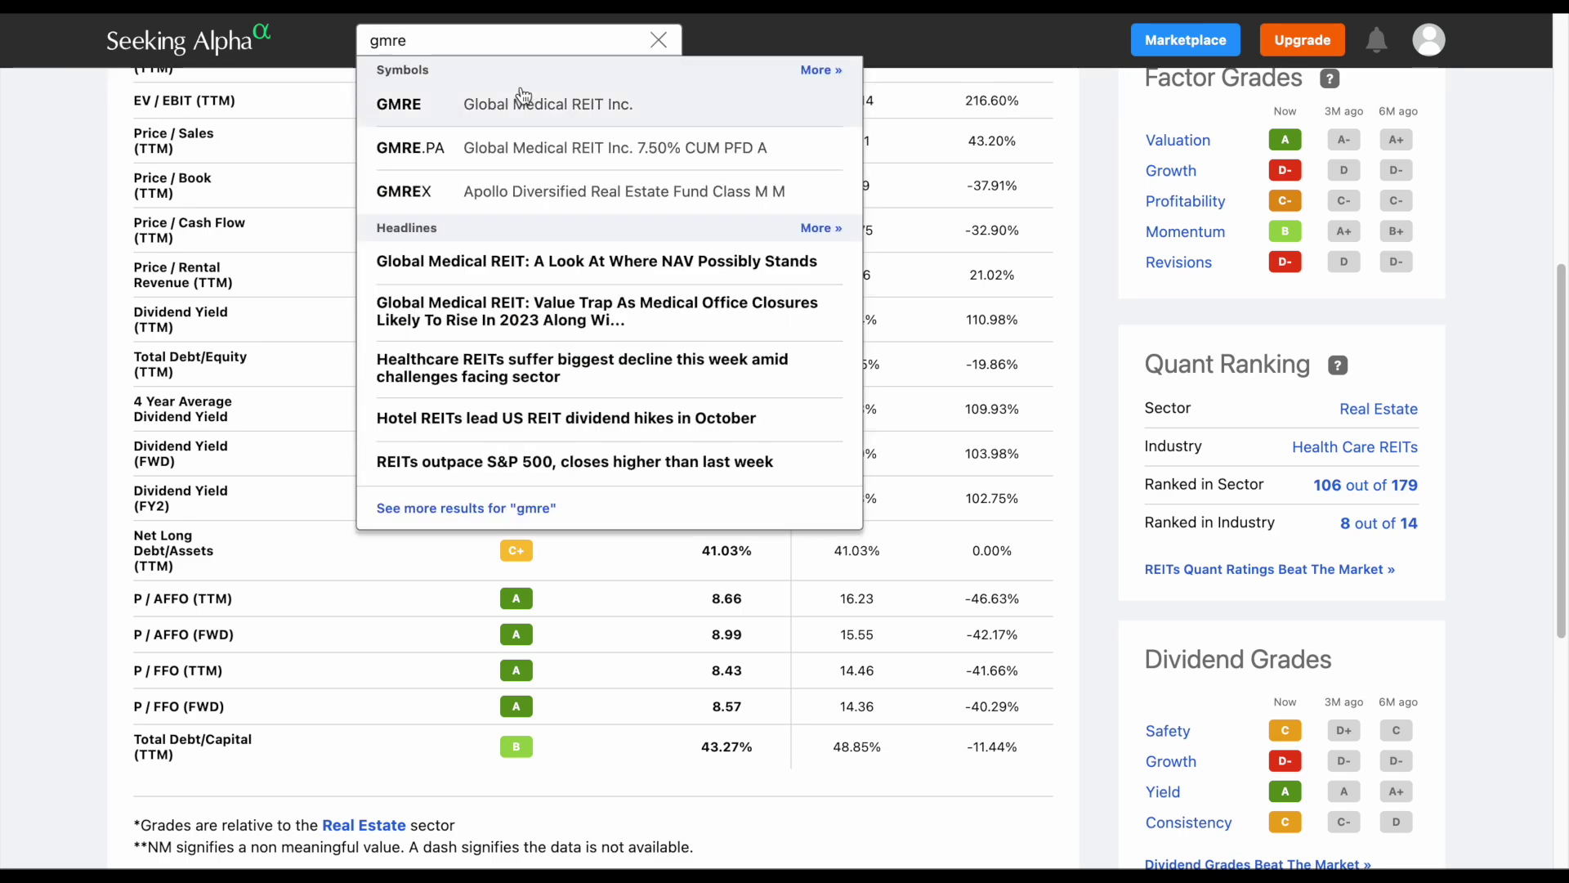
left_click(515, 102)
mouse_move(523, 90)
scroll(483, 487, "down", 7)
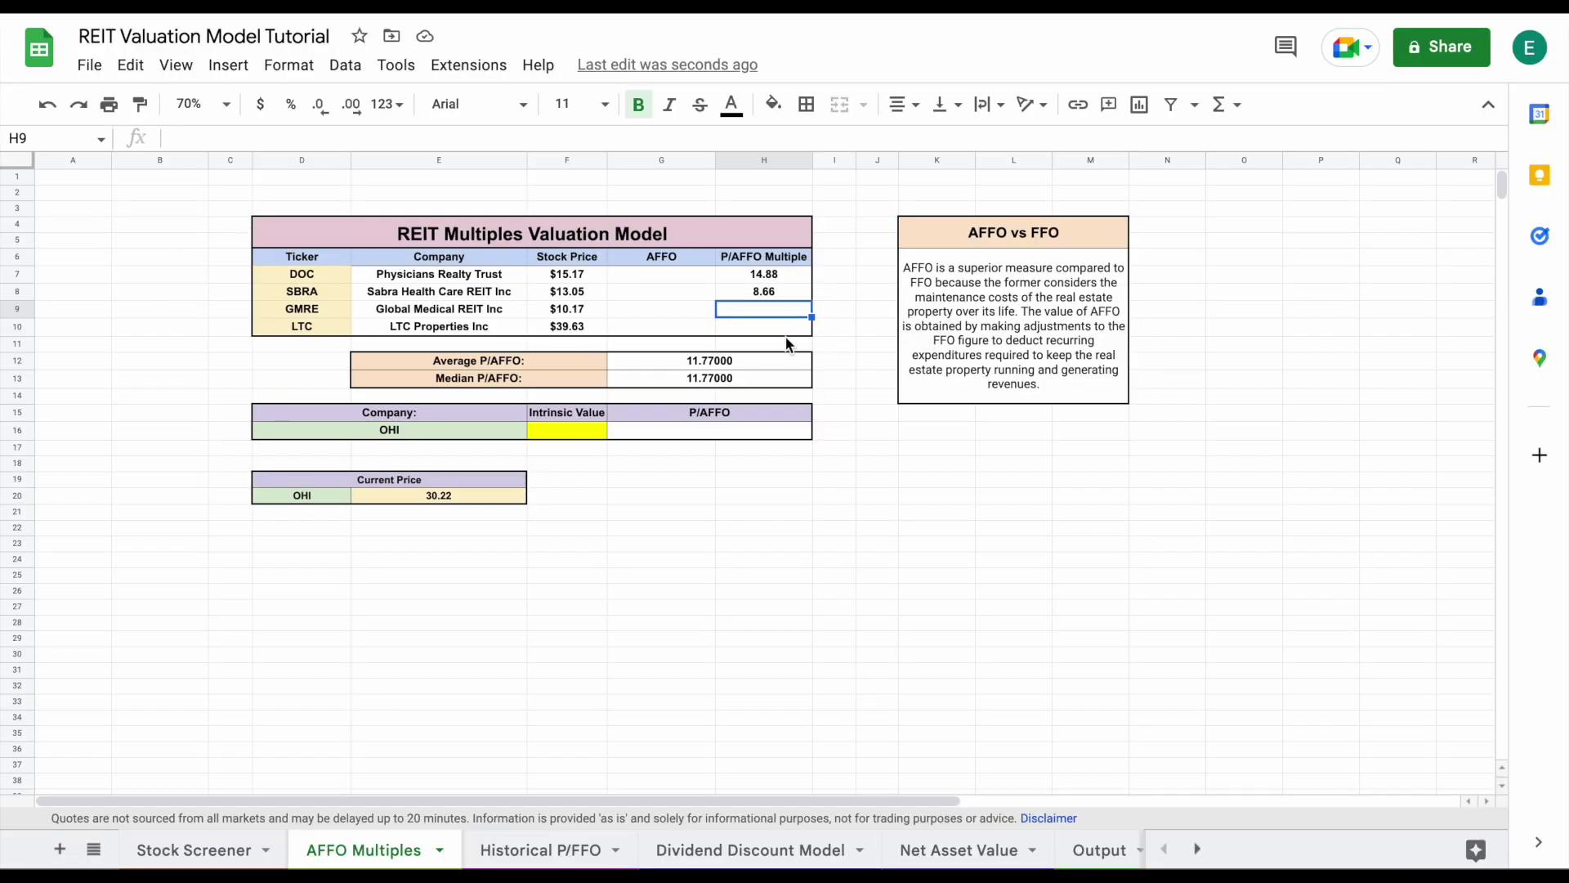
type("10.26")
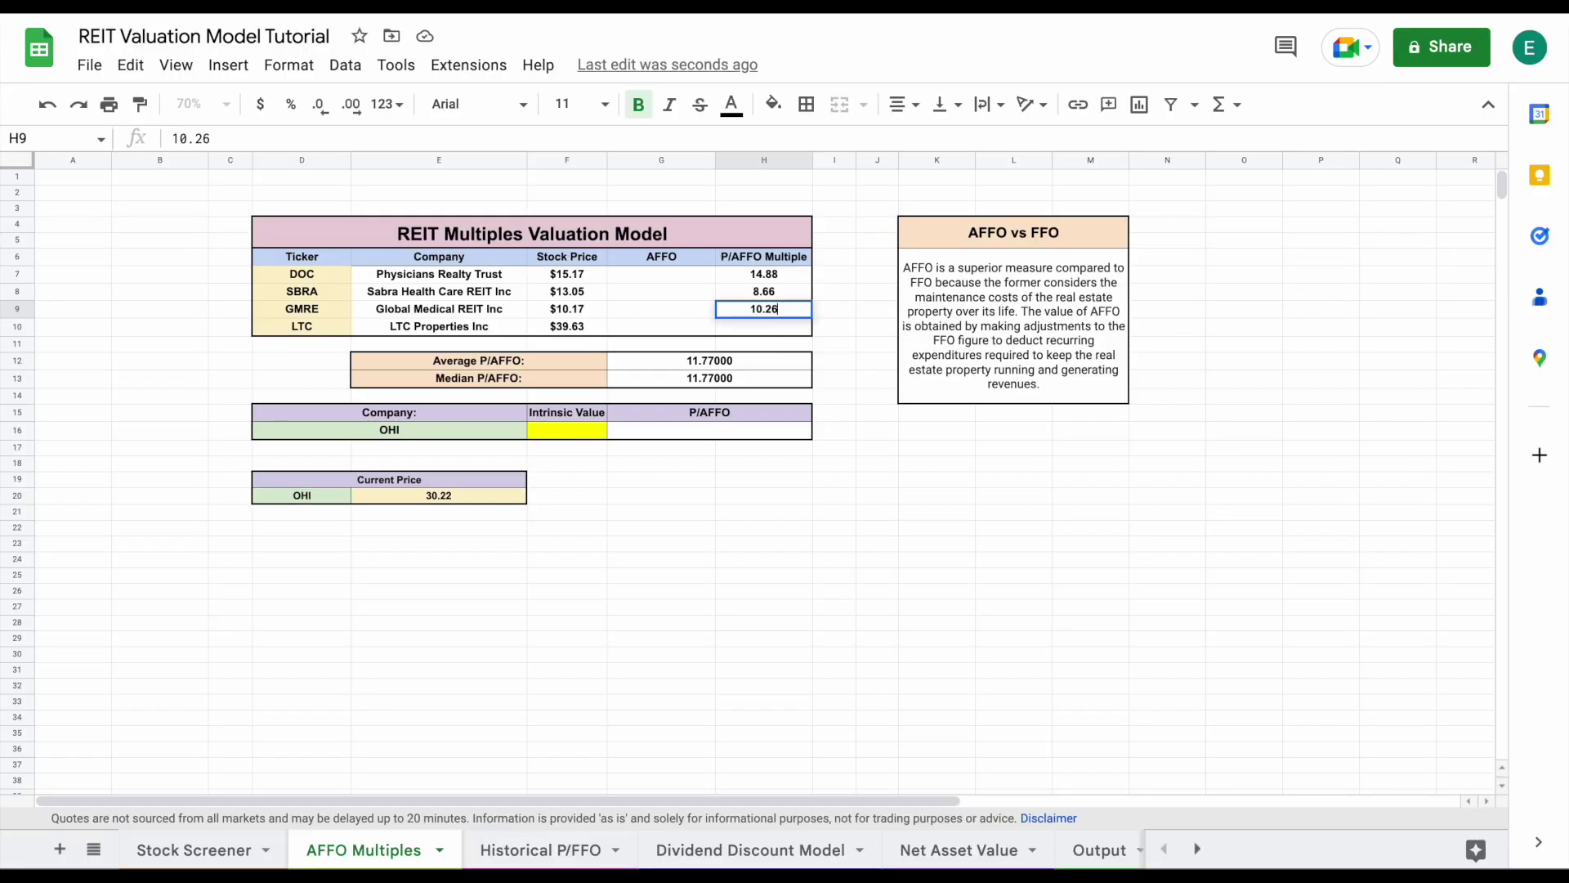
key("Return")
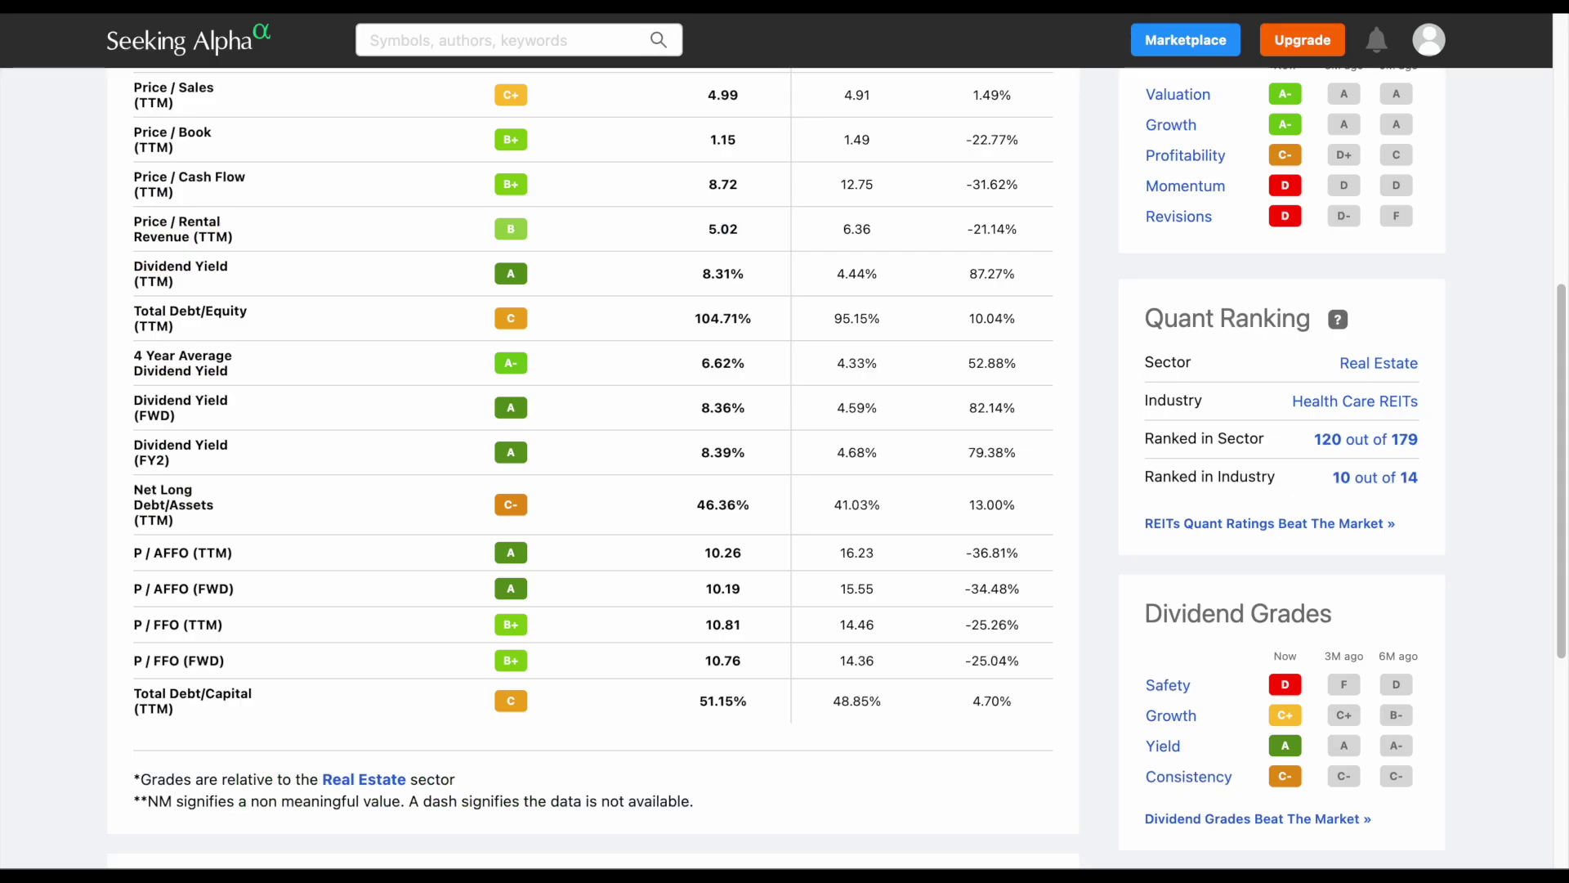
Look up LTC on Seeking Alpha and enter its P/AFFO of 15.35 in H10
left_click(500, 40)
type("ltc")
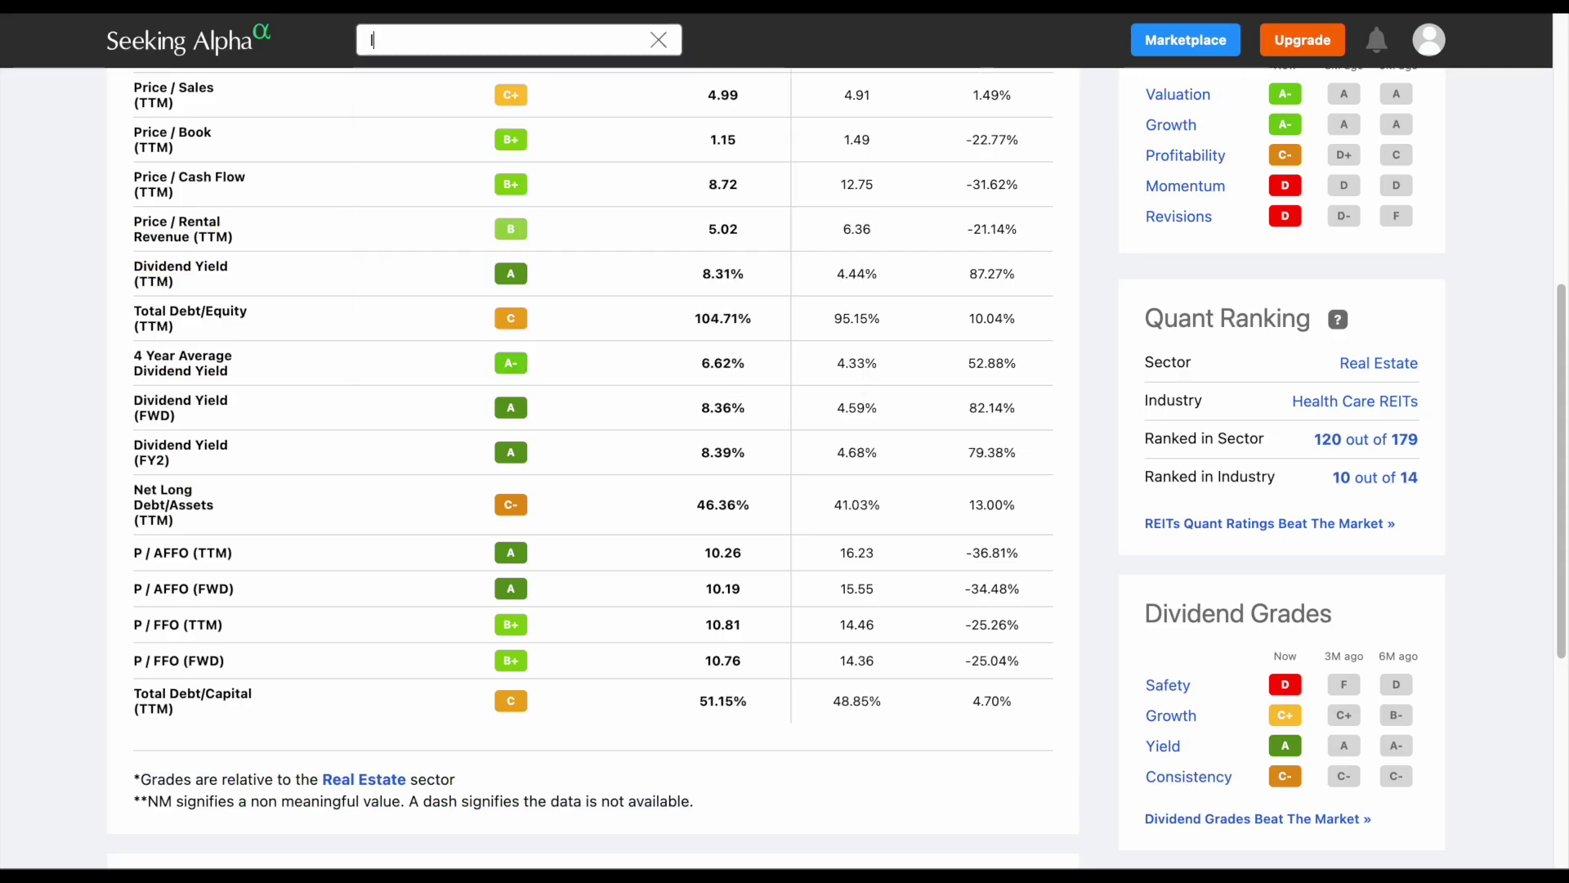
left_click(501, 301)
scroll(668, 250, "down", 2)
scroll(669, 242, "down", 4)
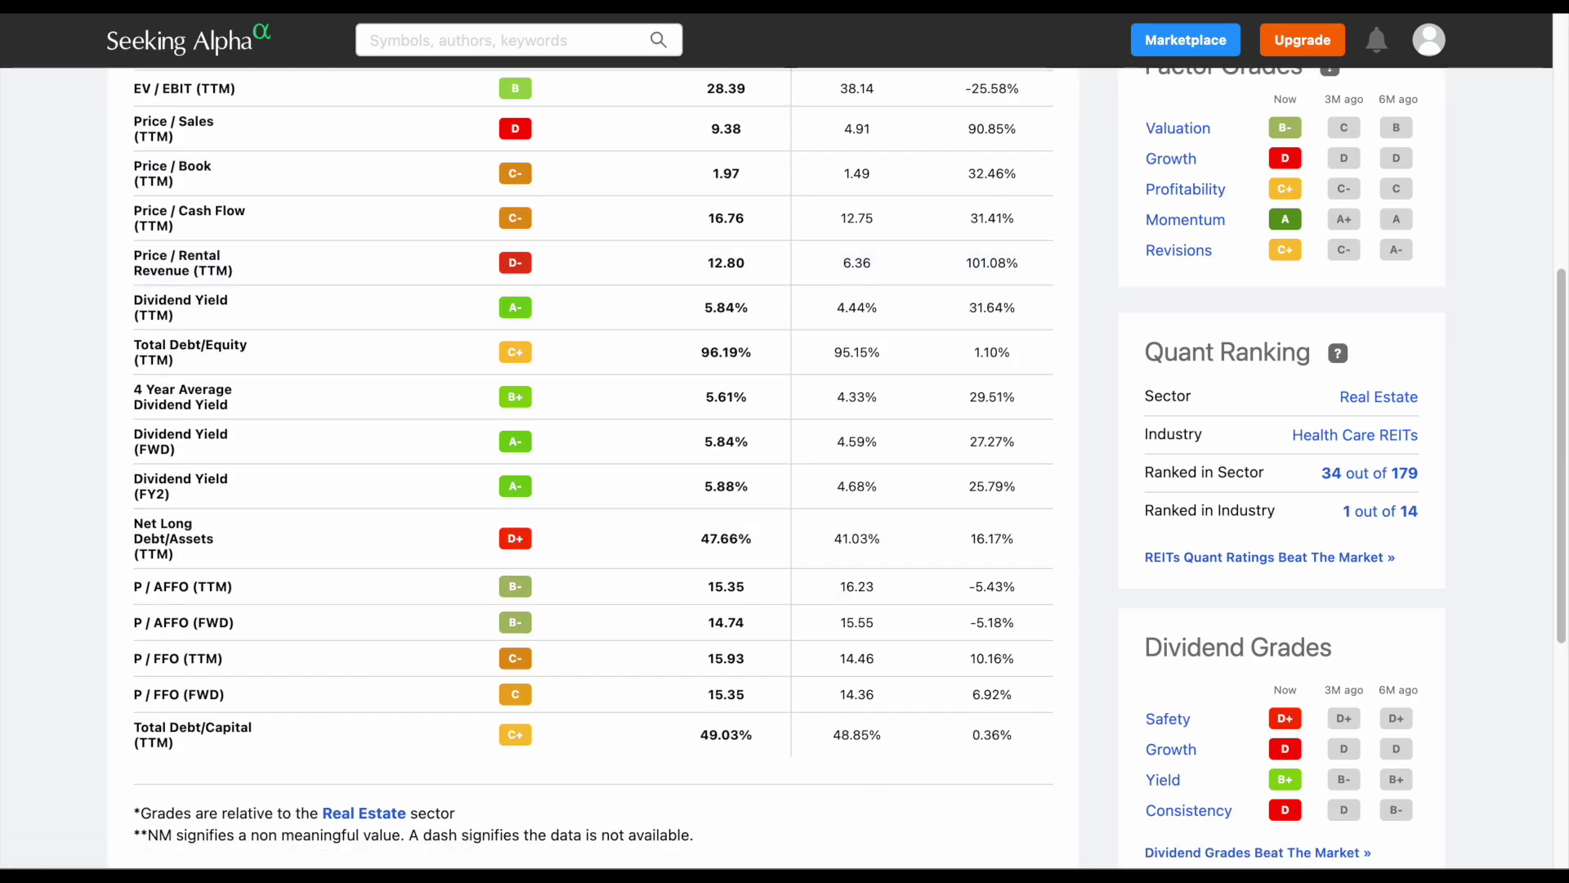
key("ctrl+Tab")
type("15")
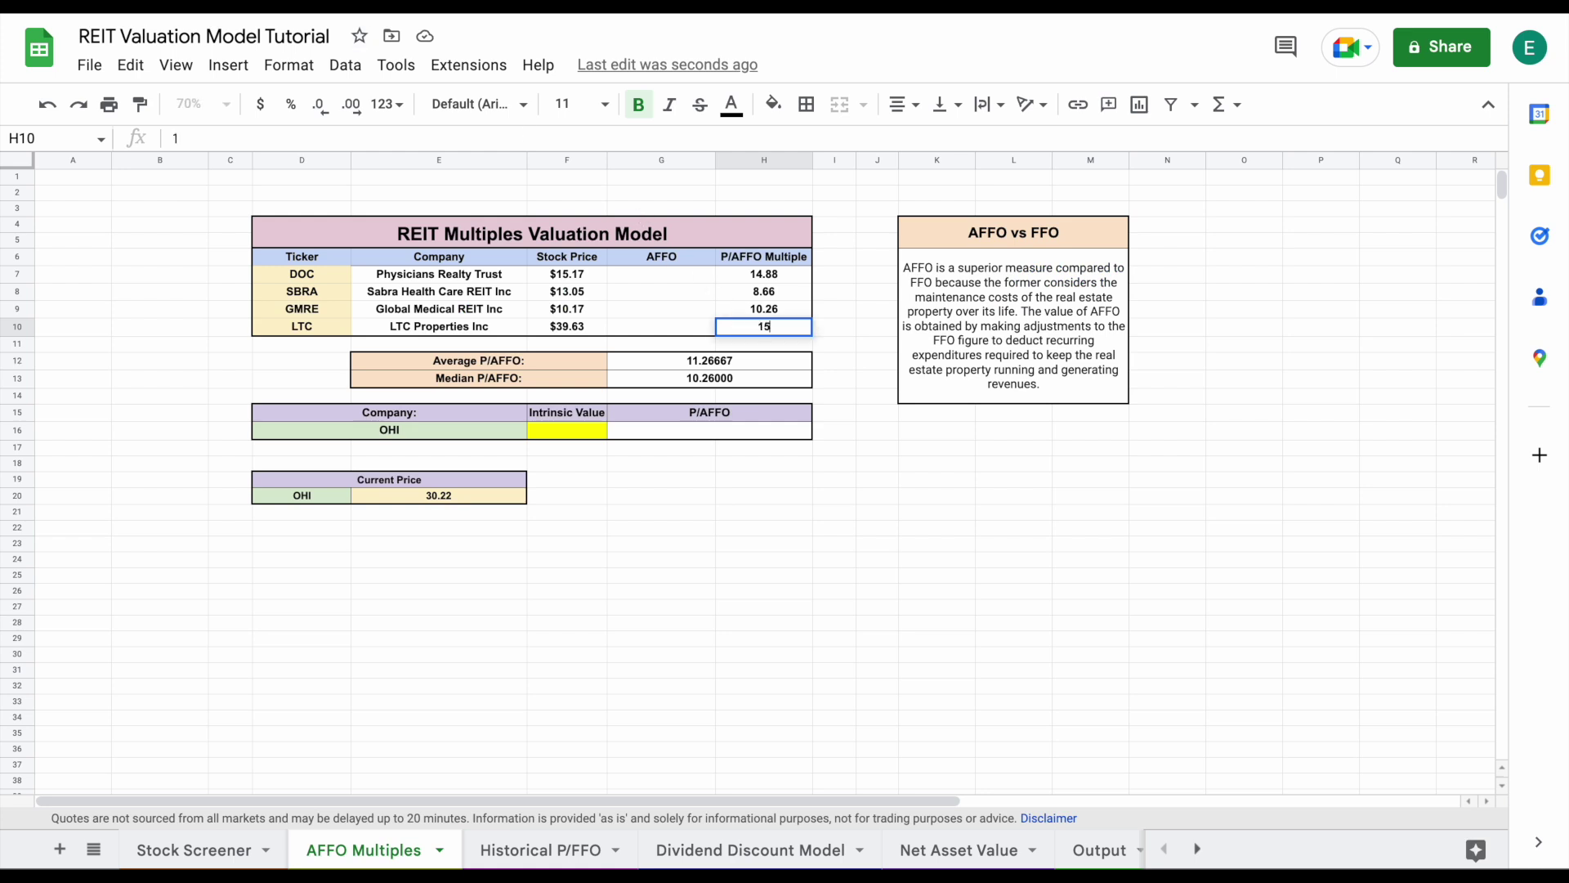
type(".35")
key("Return")
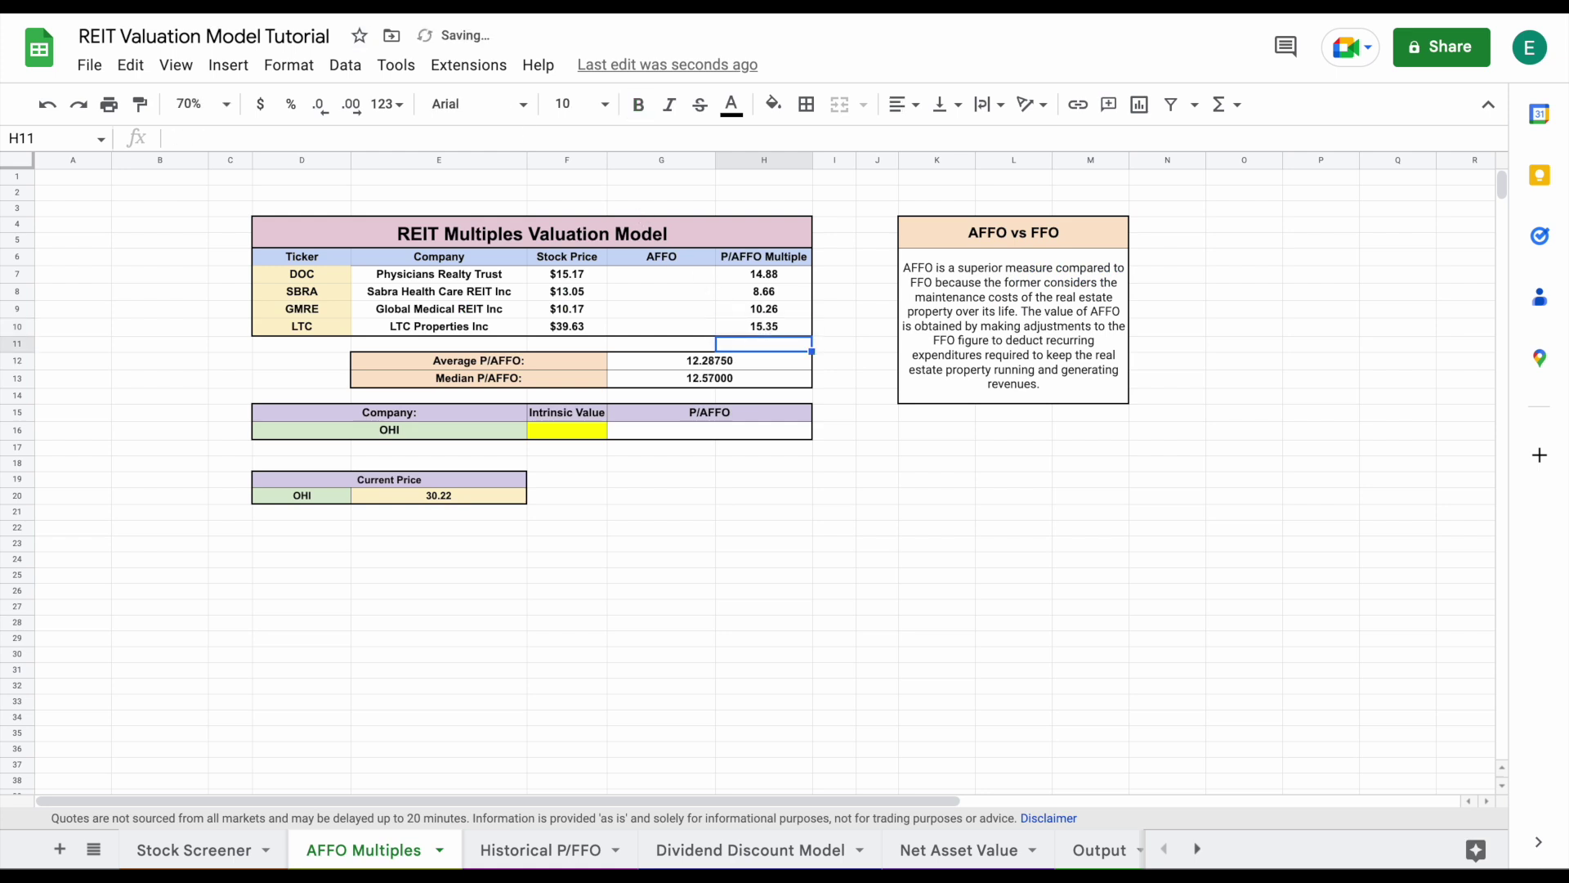
Look up OHI on Seeking Alpha and enter its P/AFFO of 10.65 in G16
left_click(513, 429)
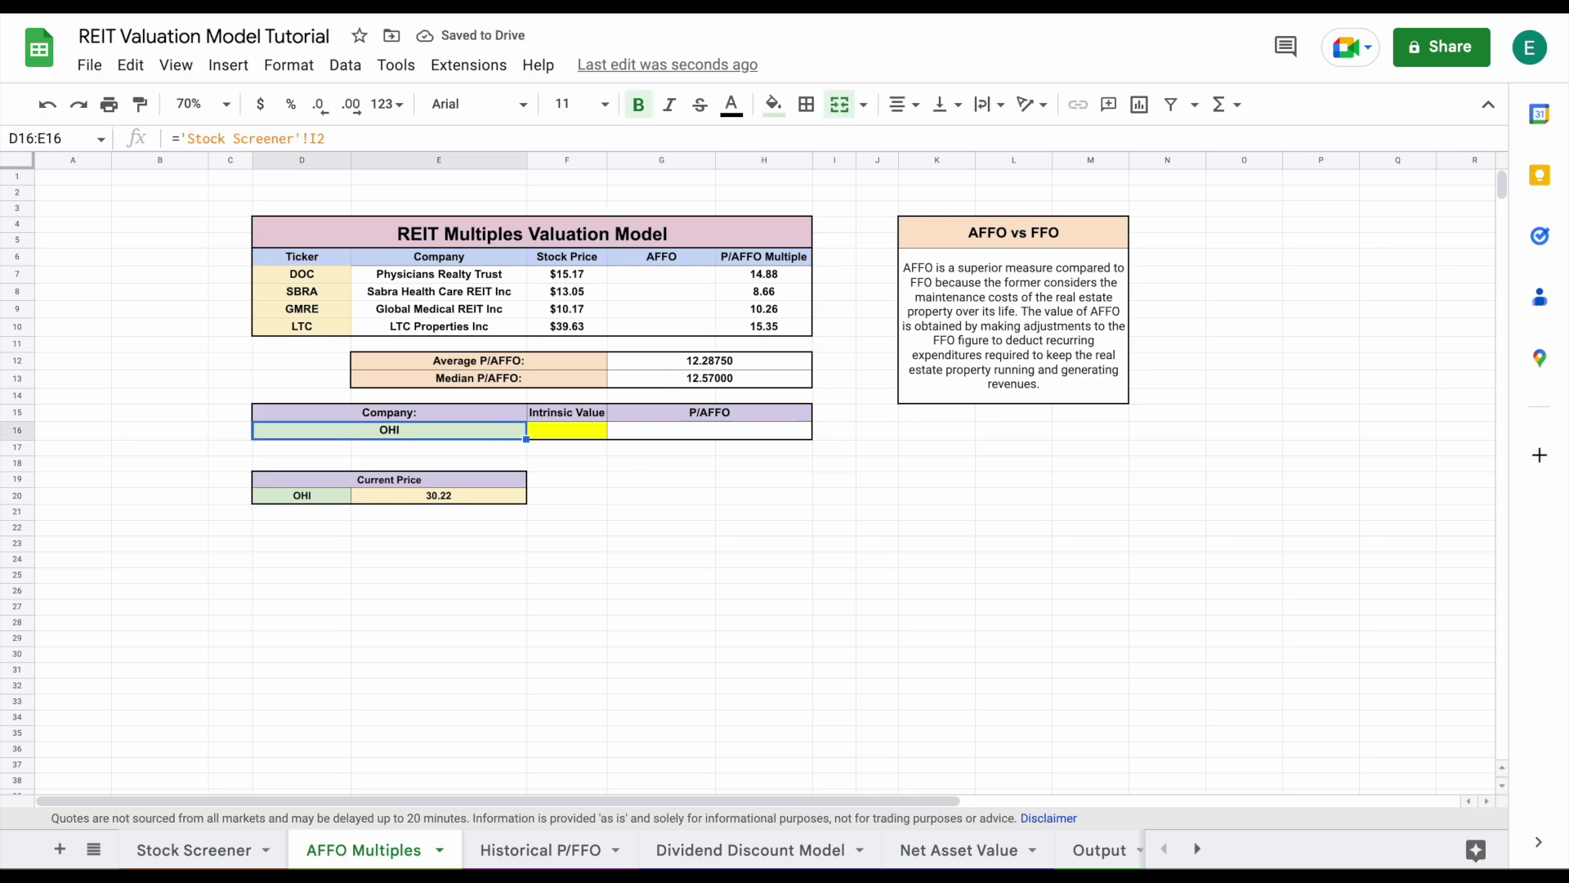
key("alt+Tab")
left_click(470, 39)
type("ohi")
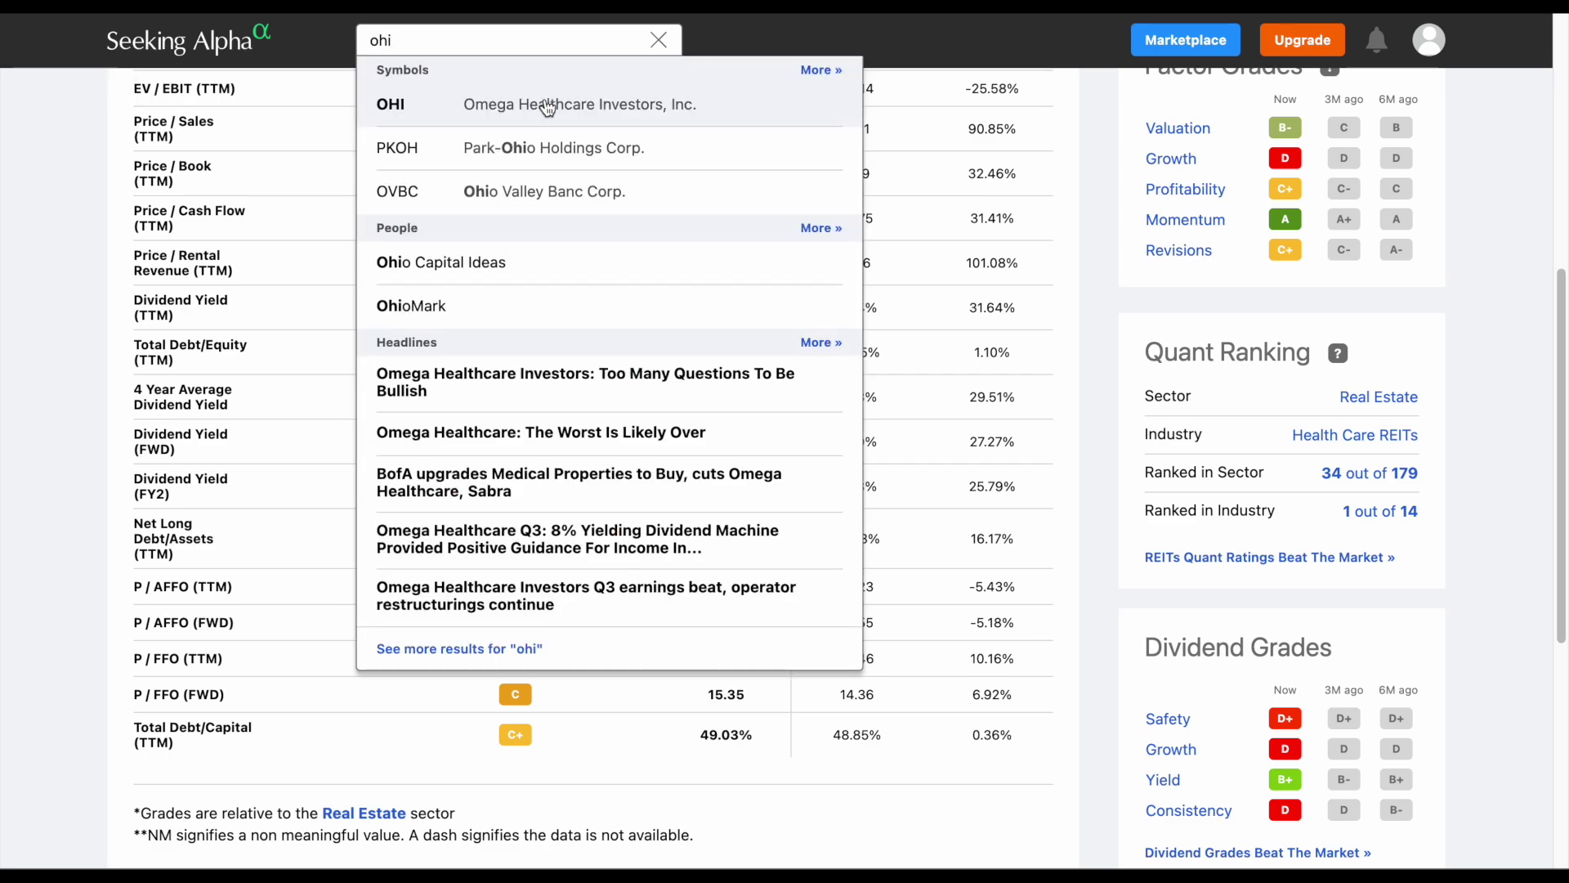
left_click(540, 102)
scroll(514, 487, "down", 7)
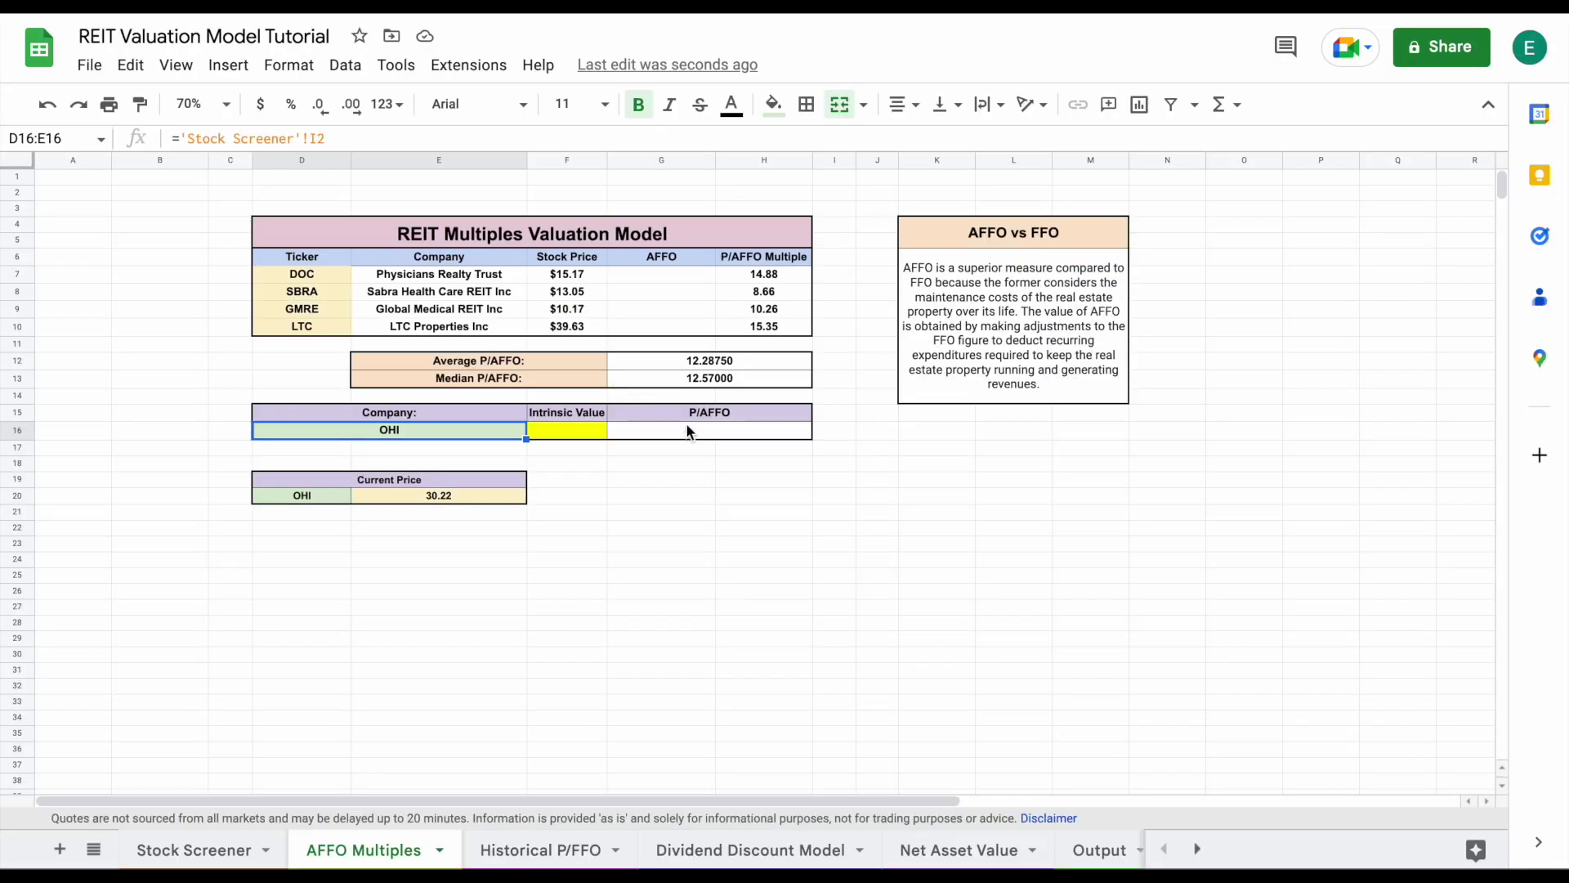
left_click(697, 430)
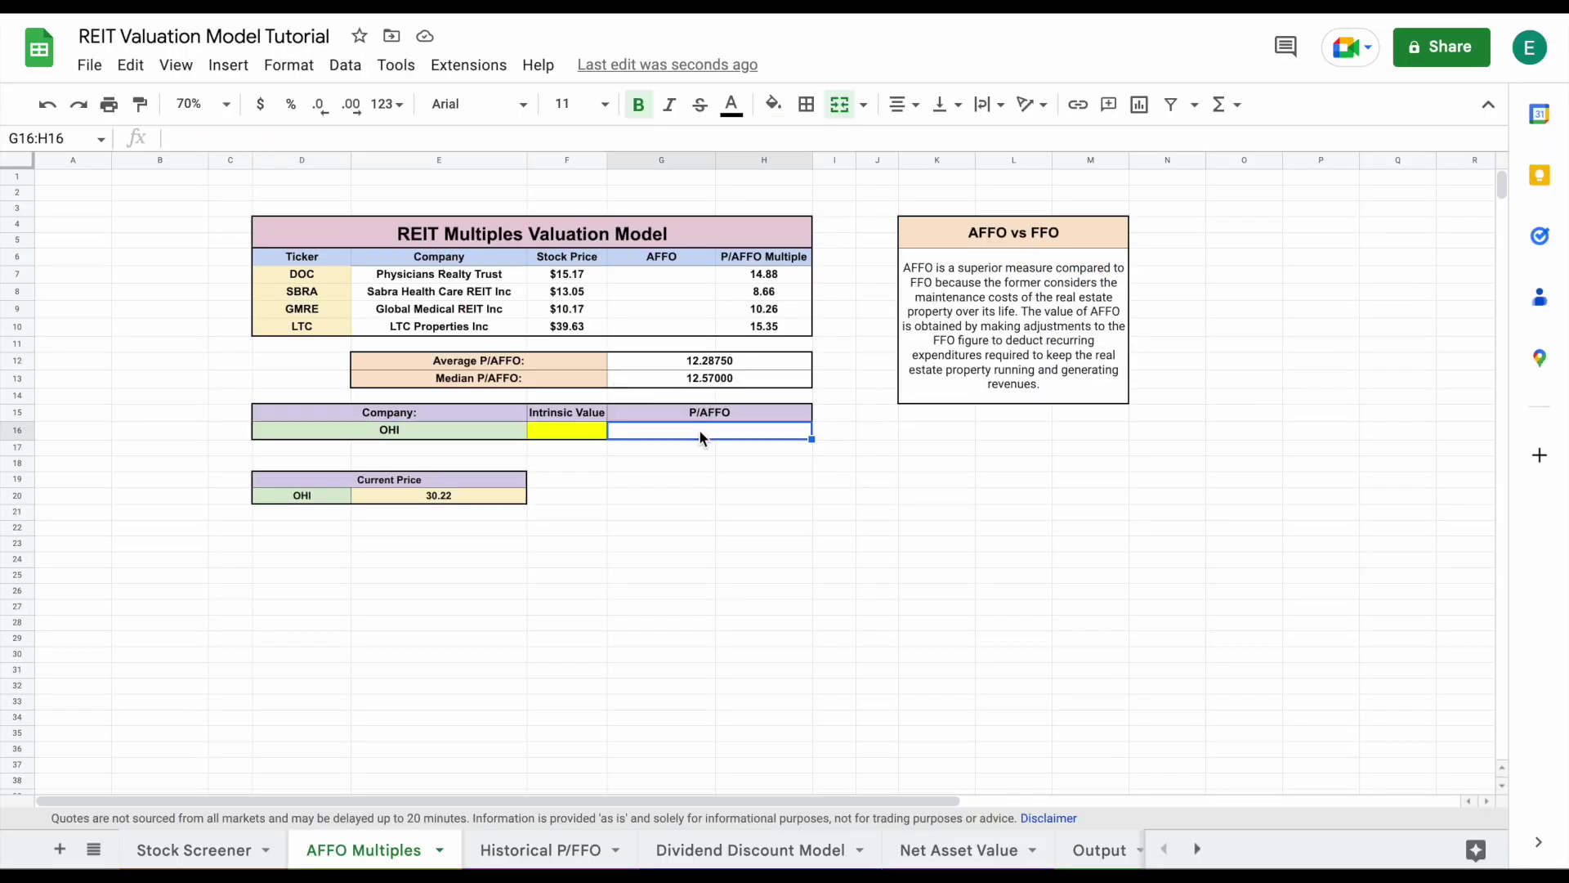
type("10.65")
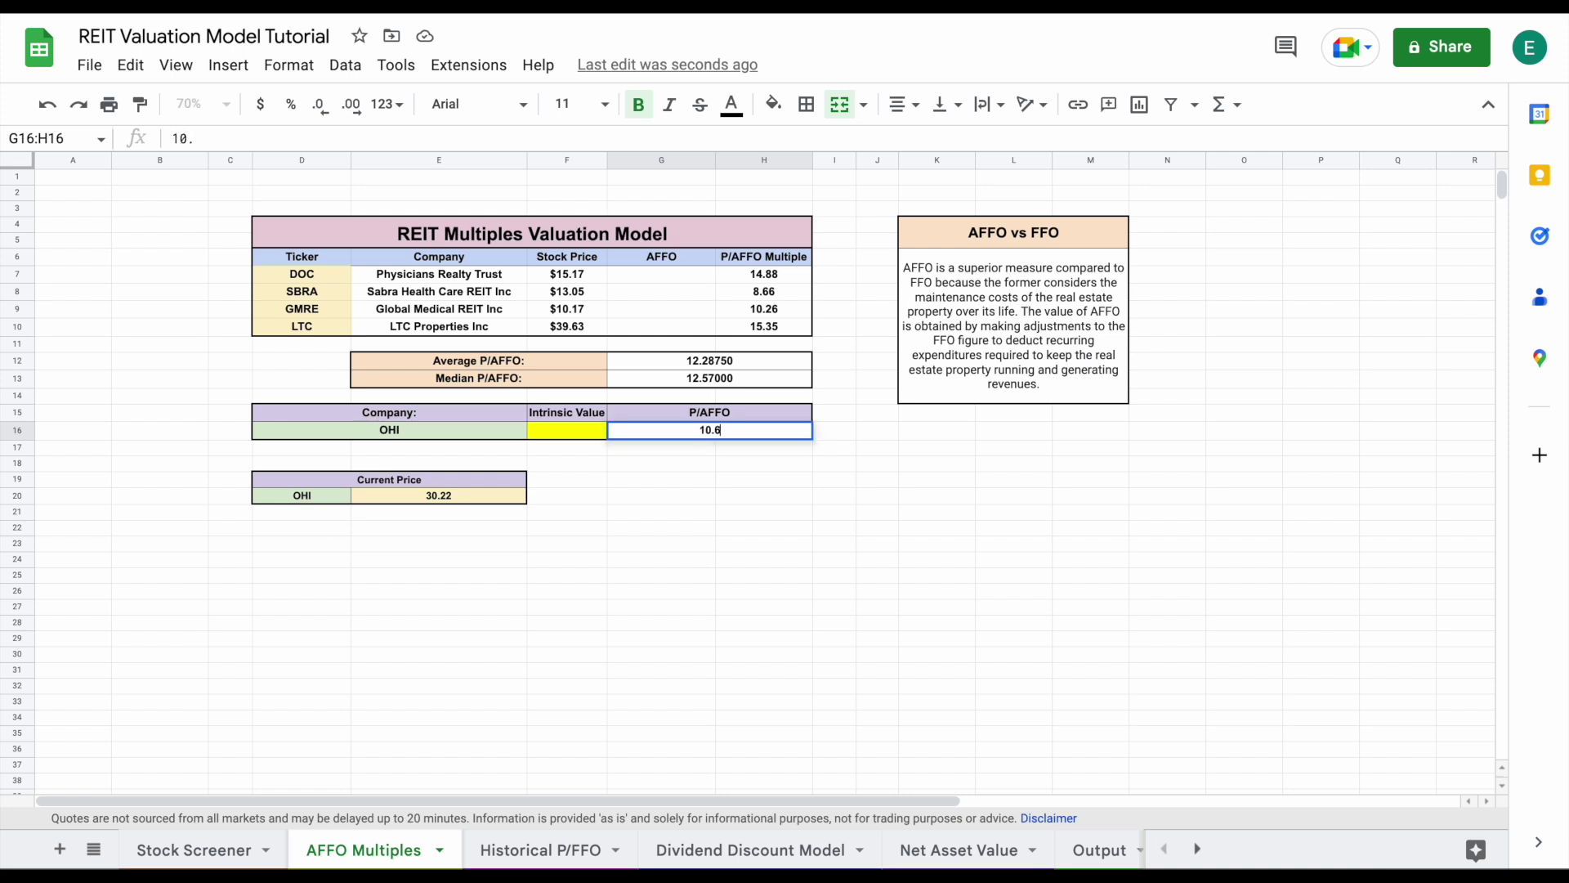
key("Return")
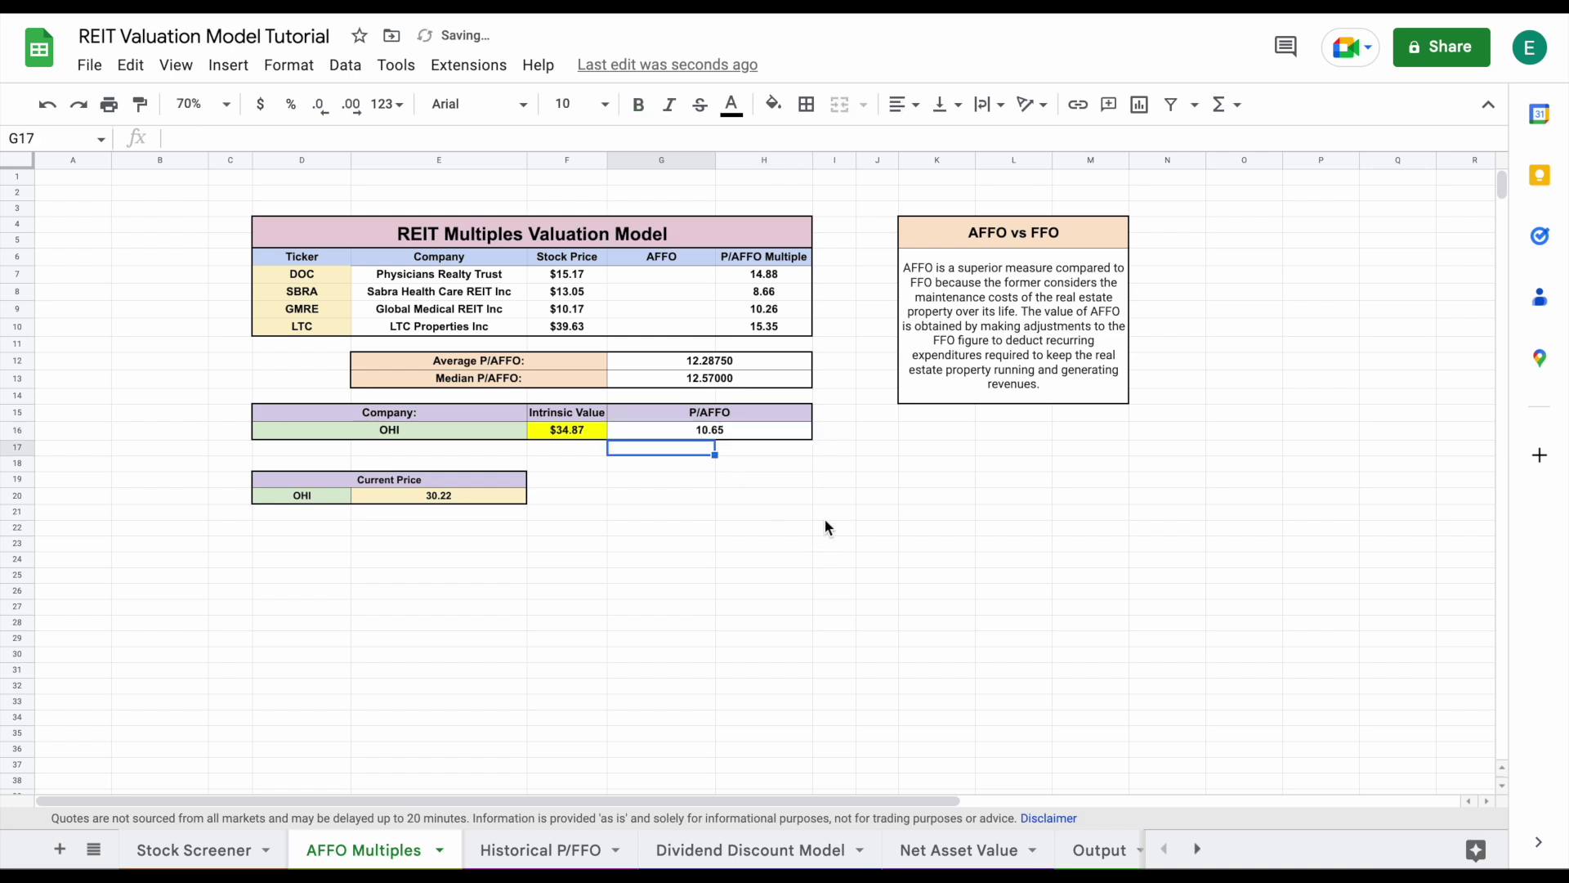
left_click(478, 429)
left_click(539, 429)
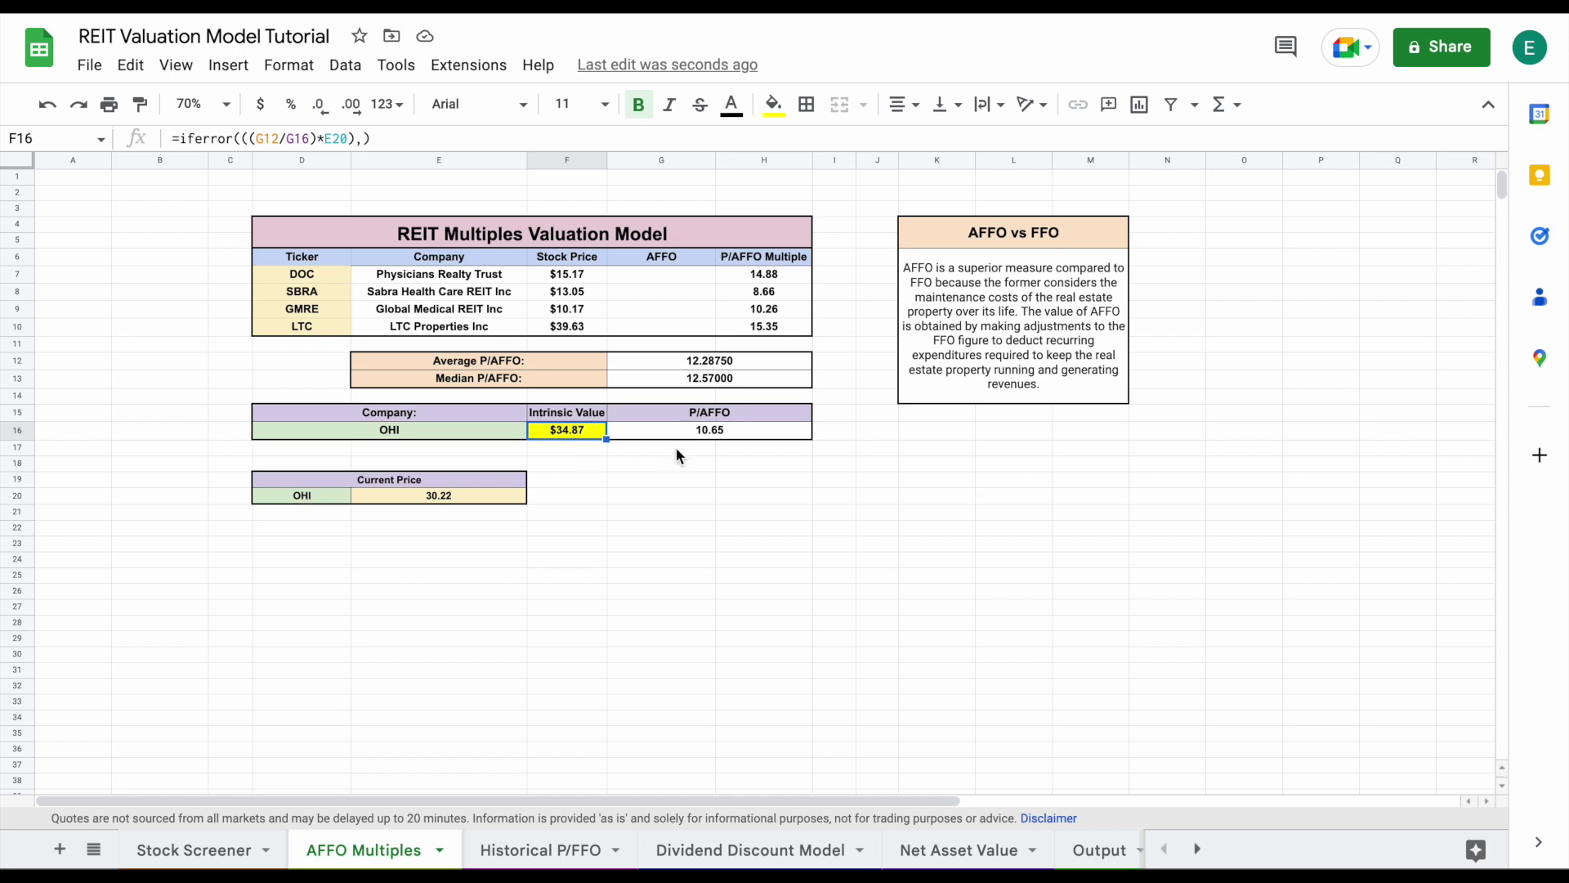
left_click(585, 361)
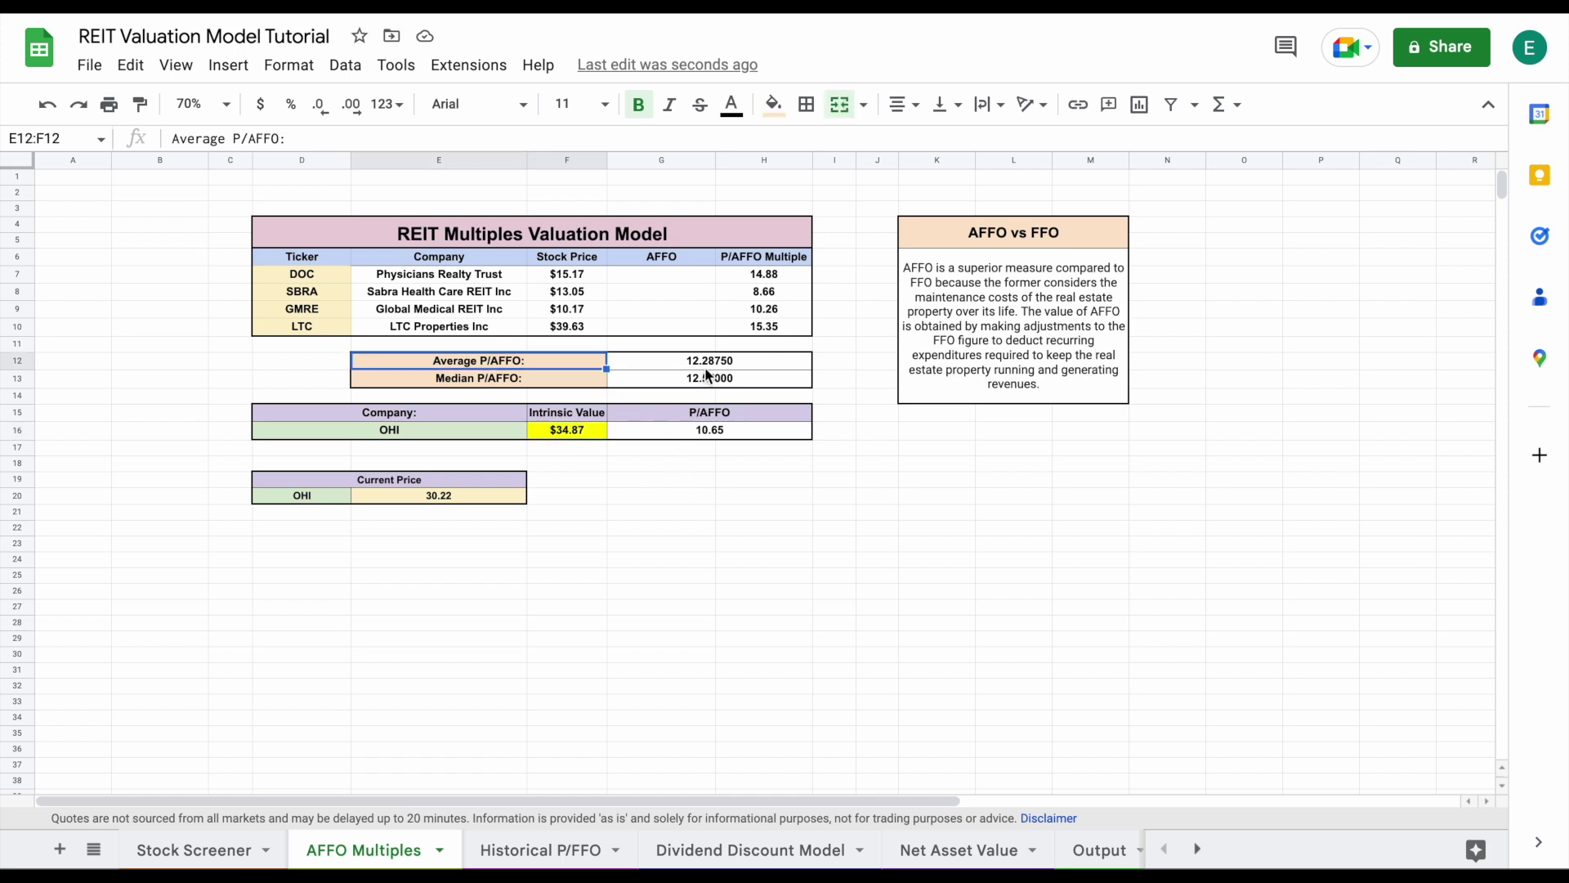
left_click(740, 357)
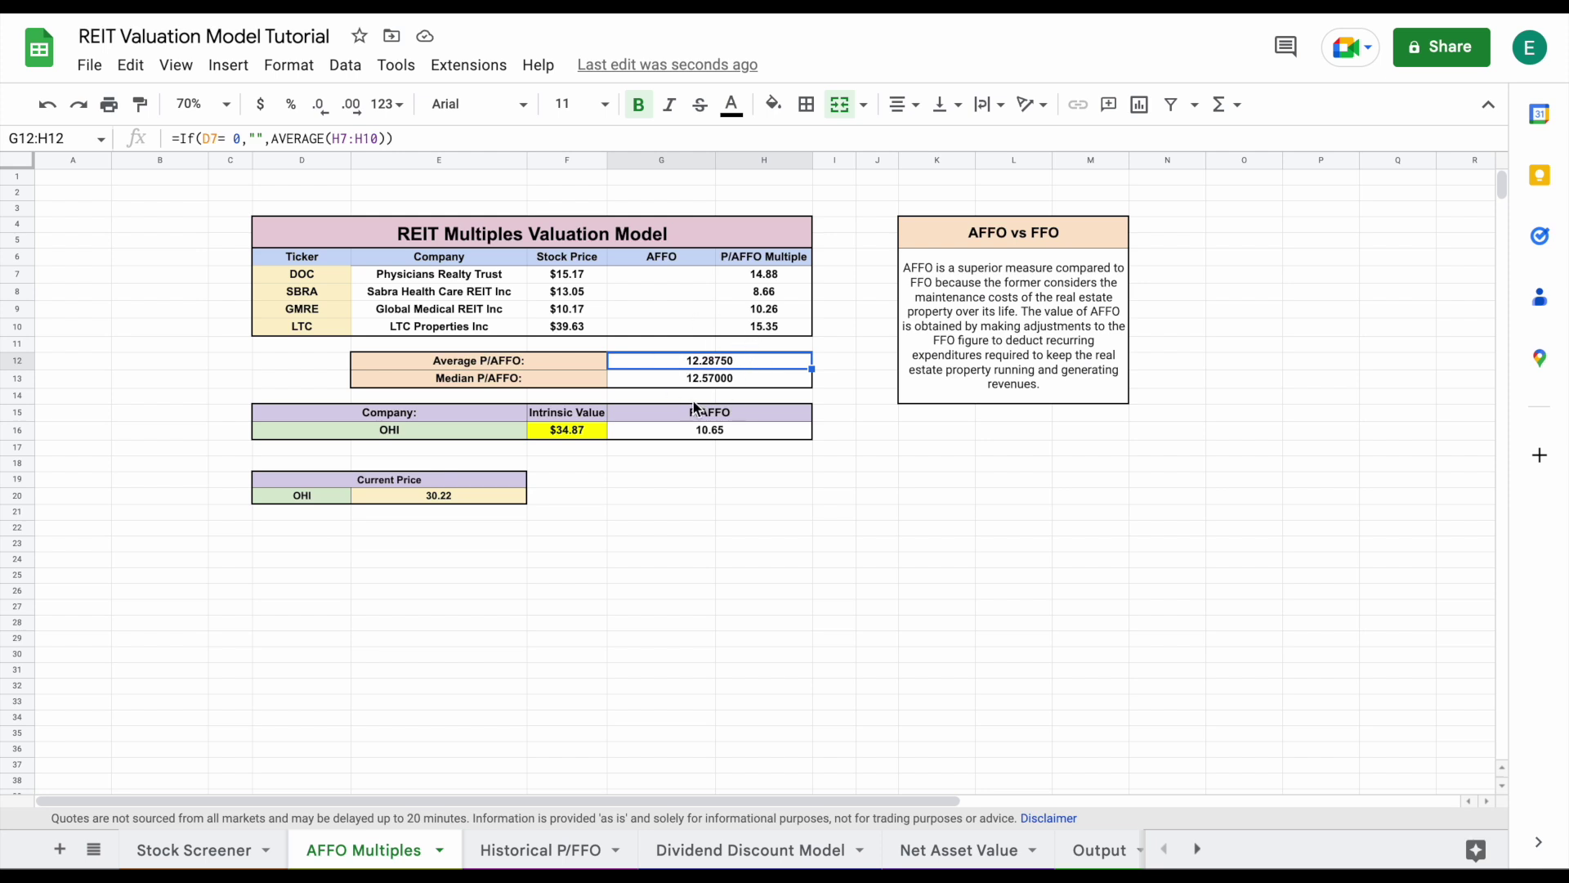
left_click(739, 426)
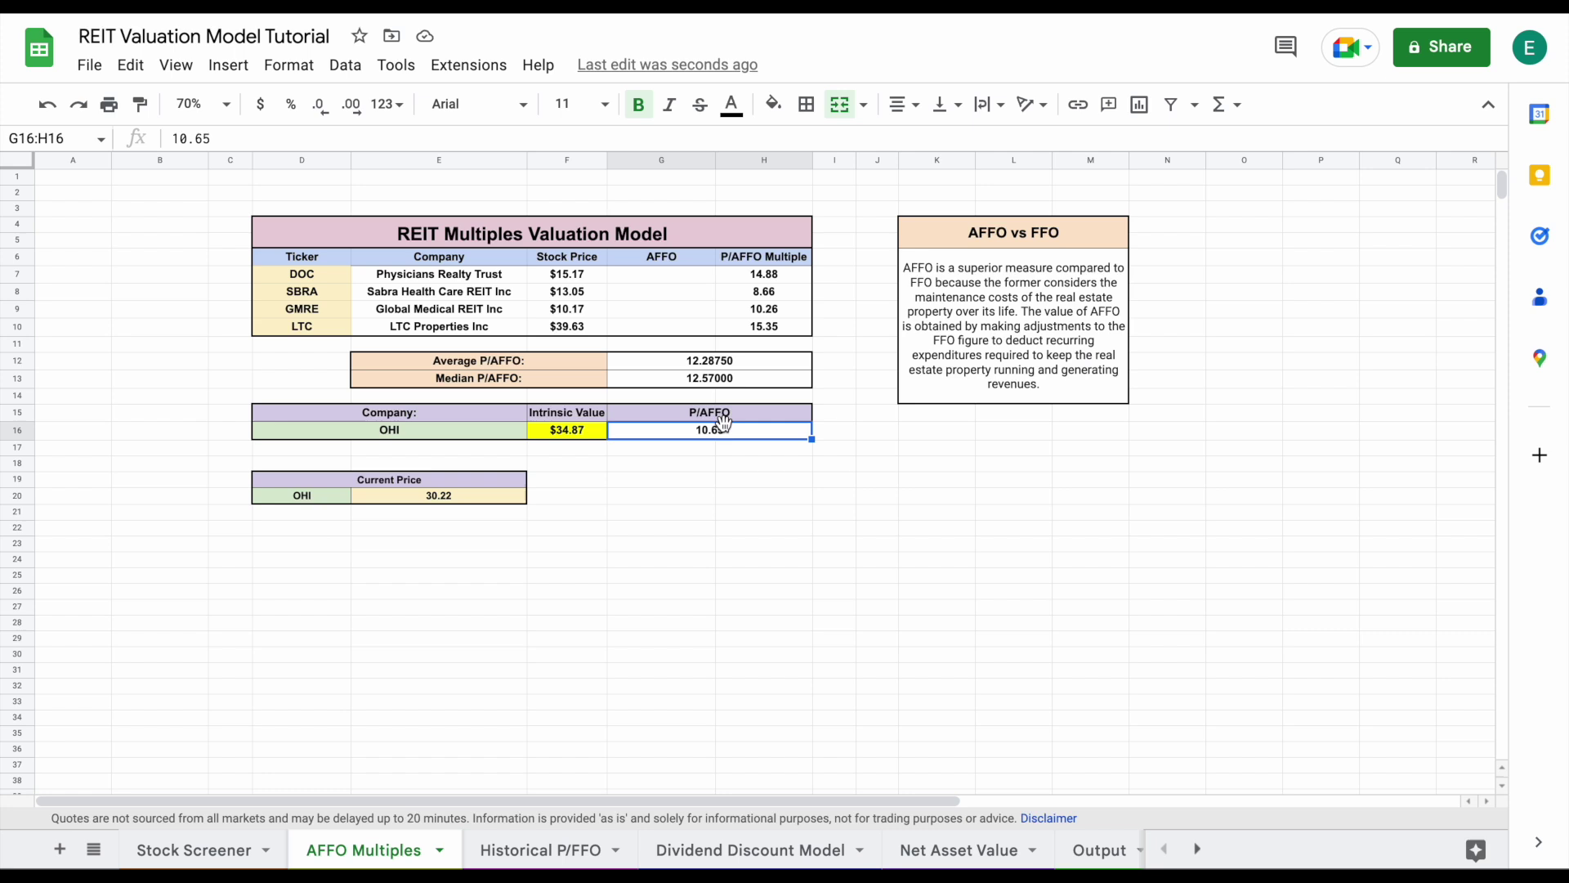
left_click(587, 432)
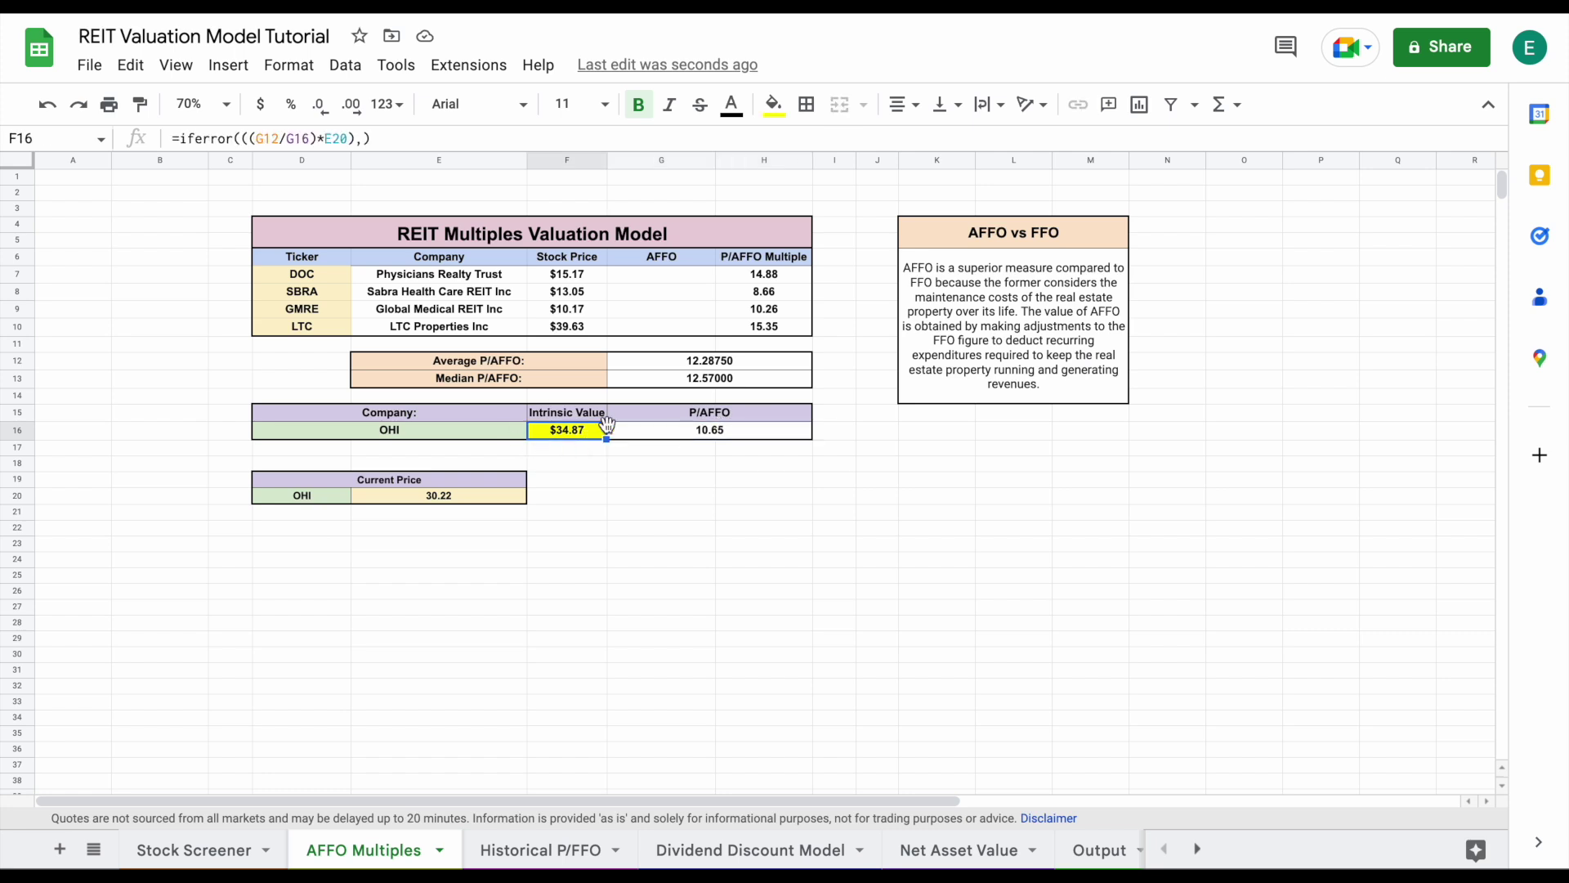
left_click_drag(315, 281, 314, 328)
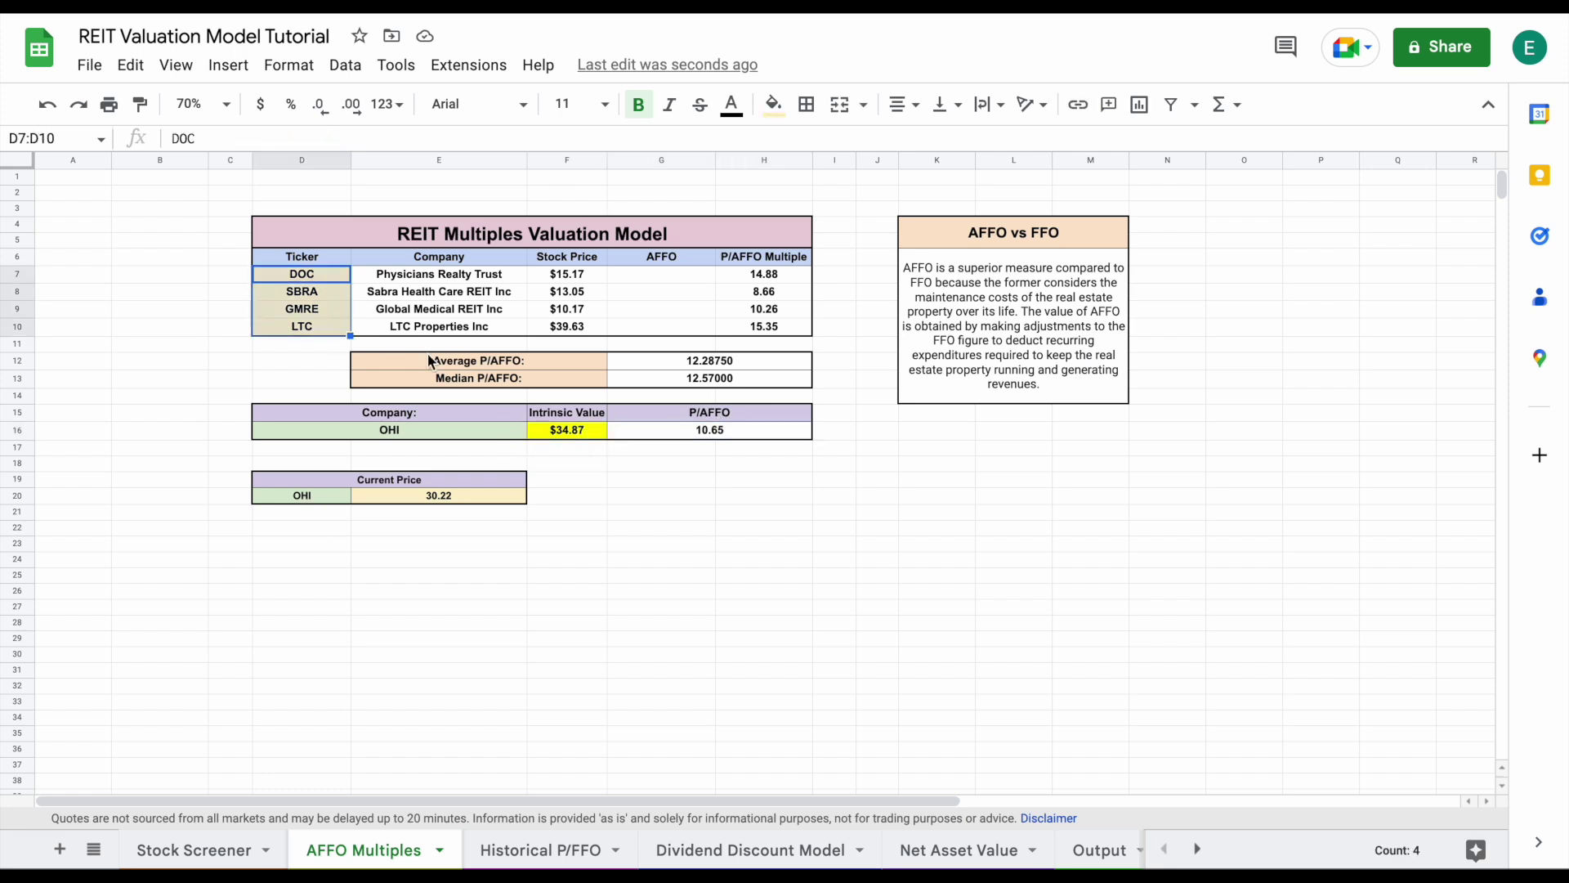
left_click(576, 433)
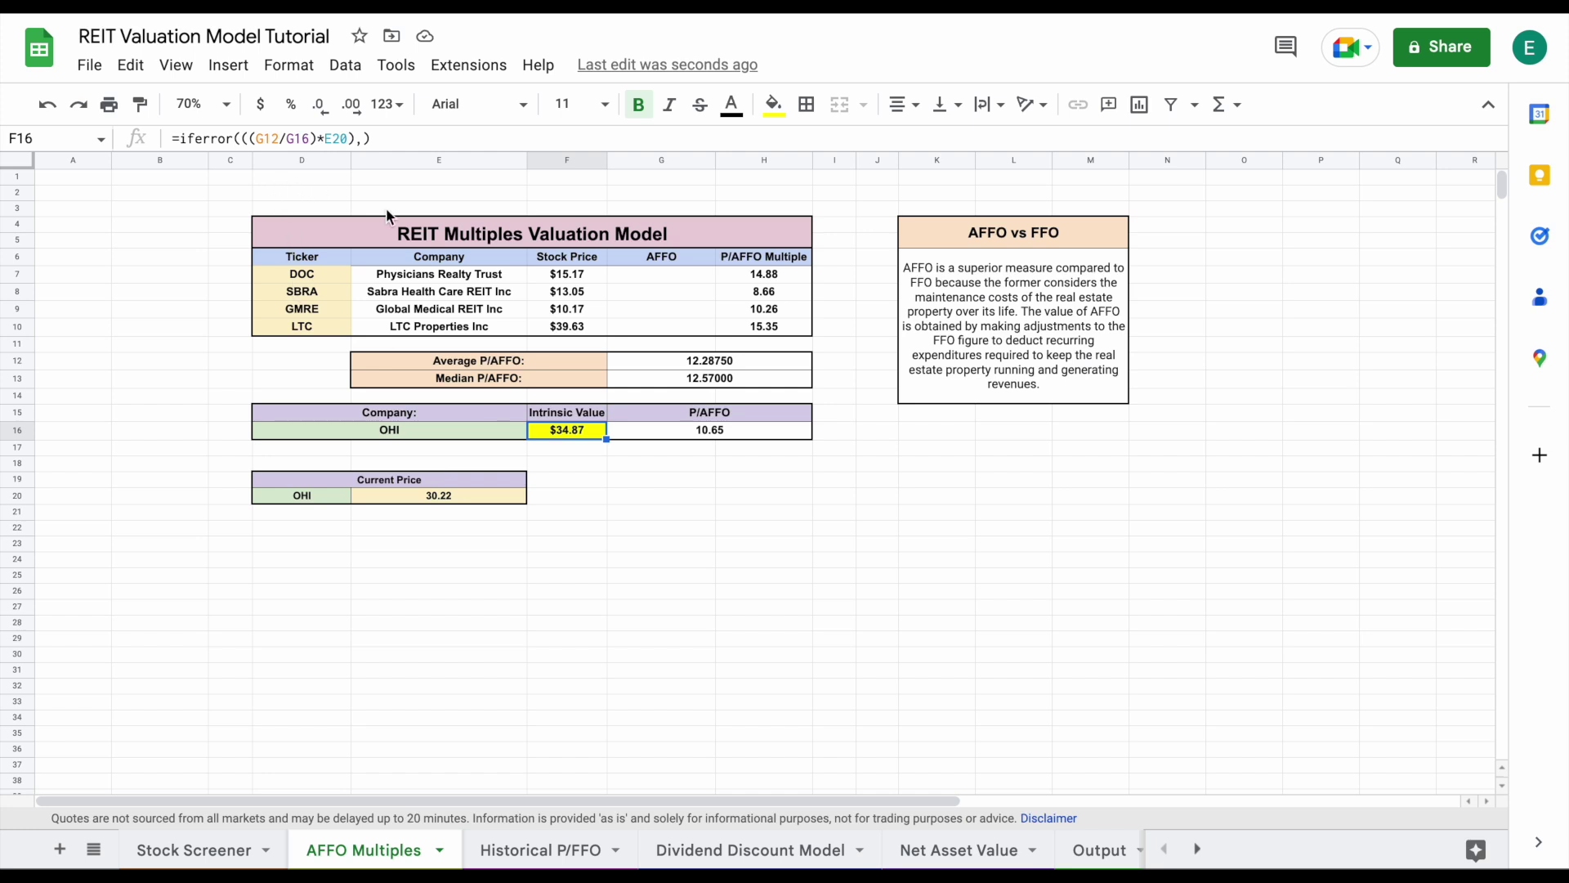
left_click(664, 482)
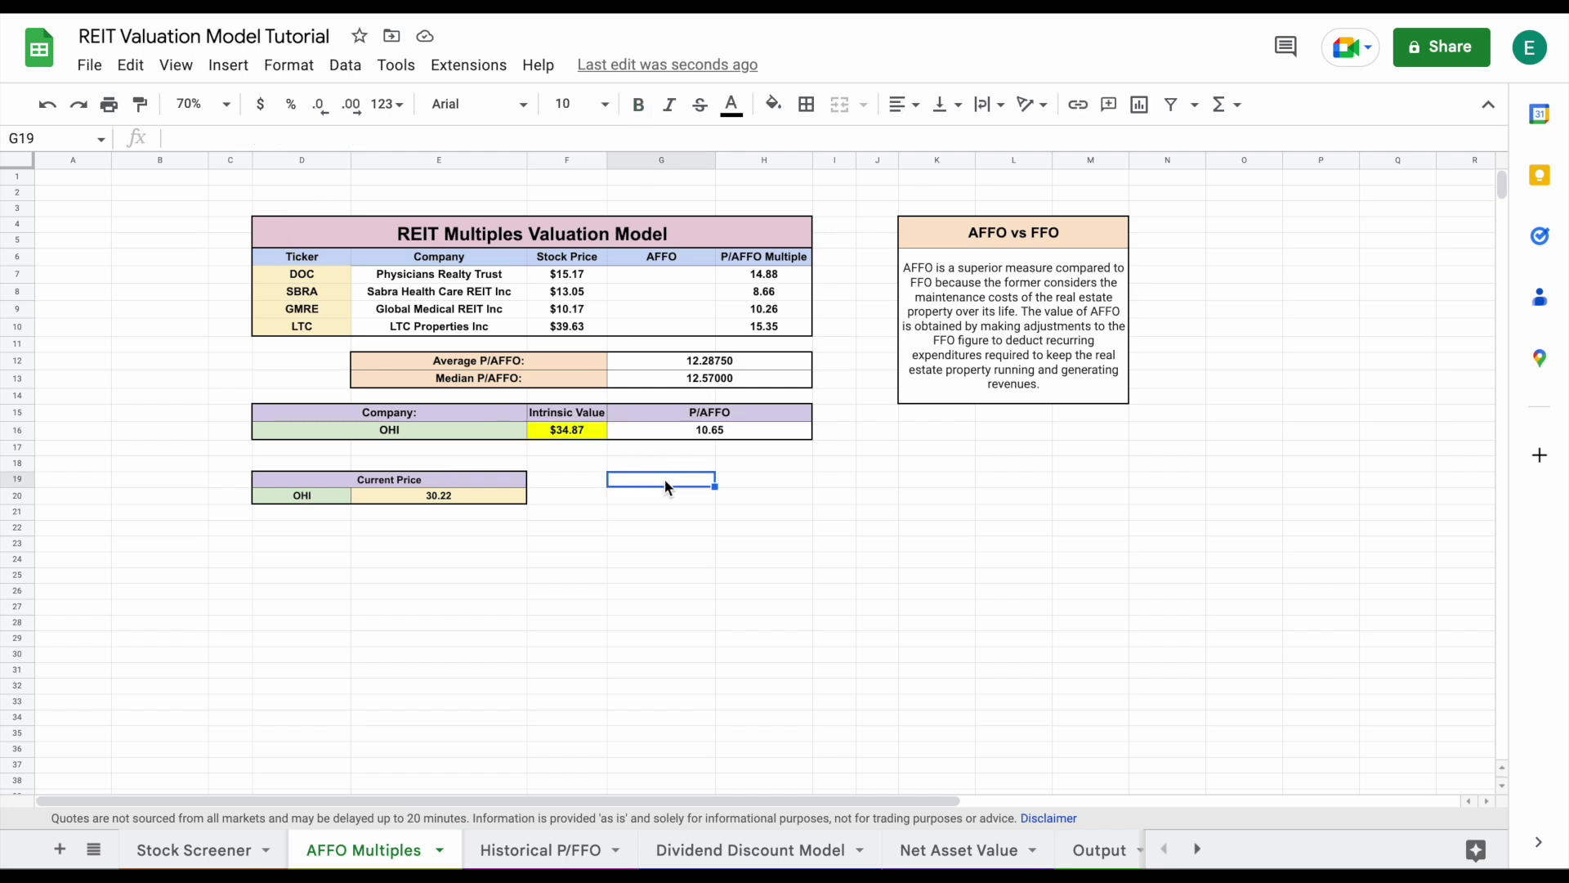
Enter the ratio =G12/G16 in G19
type("=")
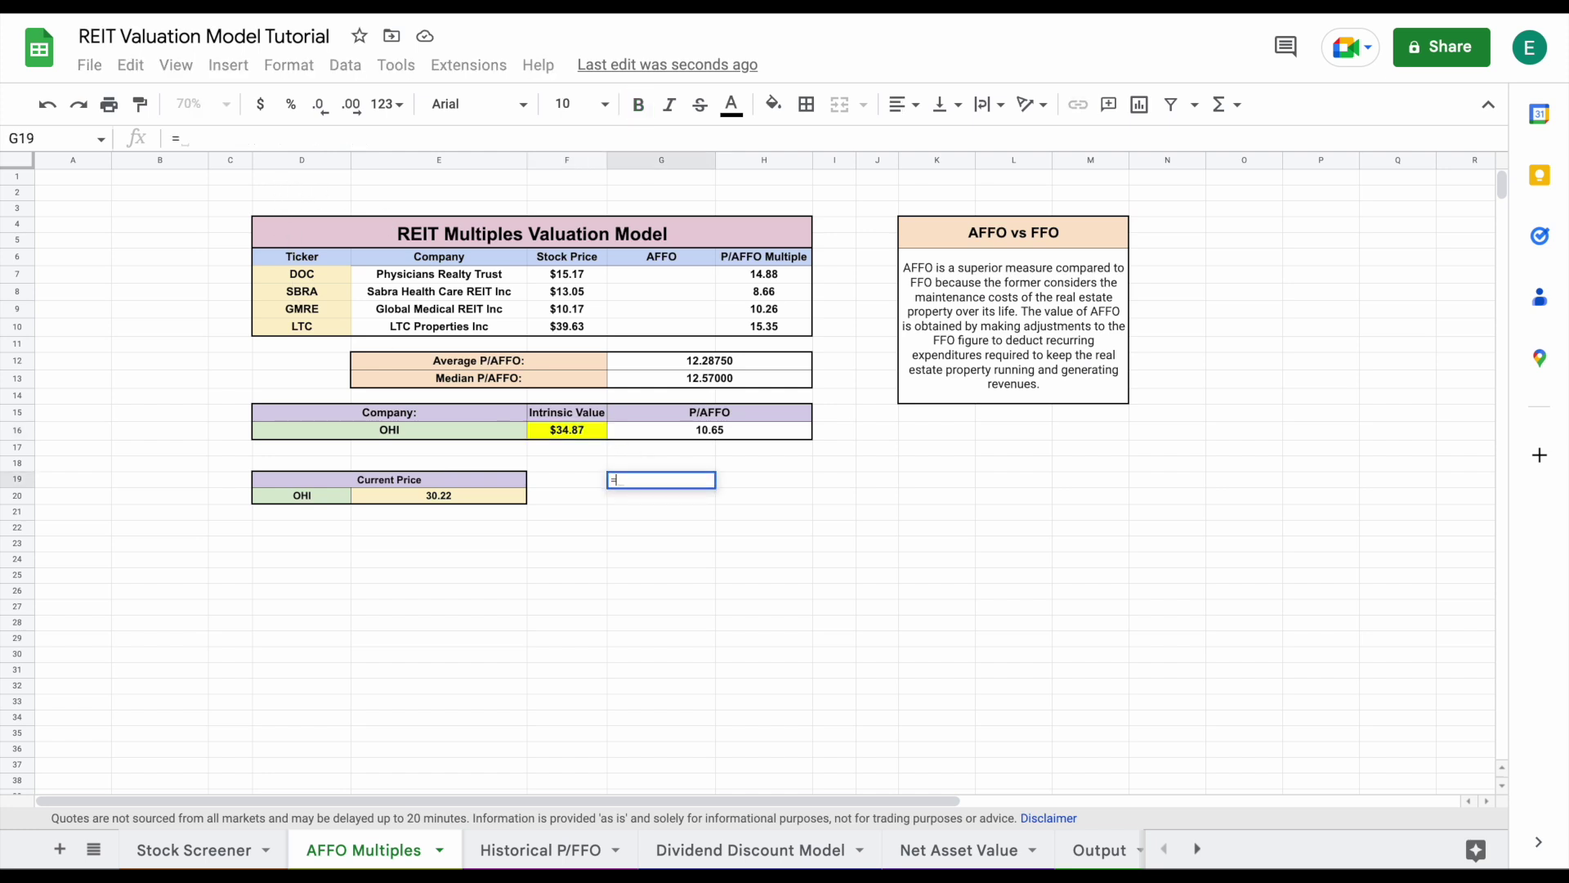
left_click(718, 363)
type("/")
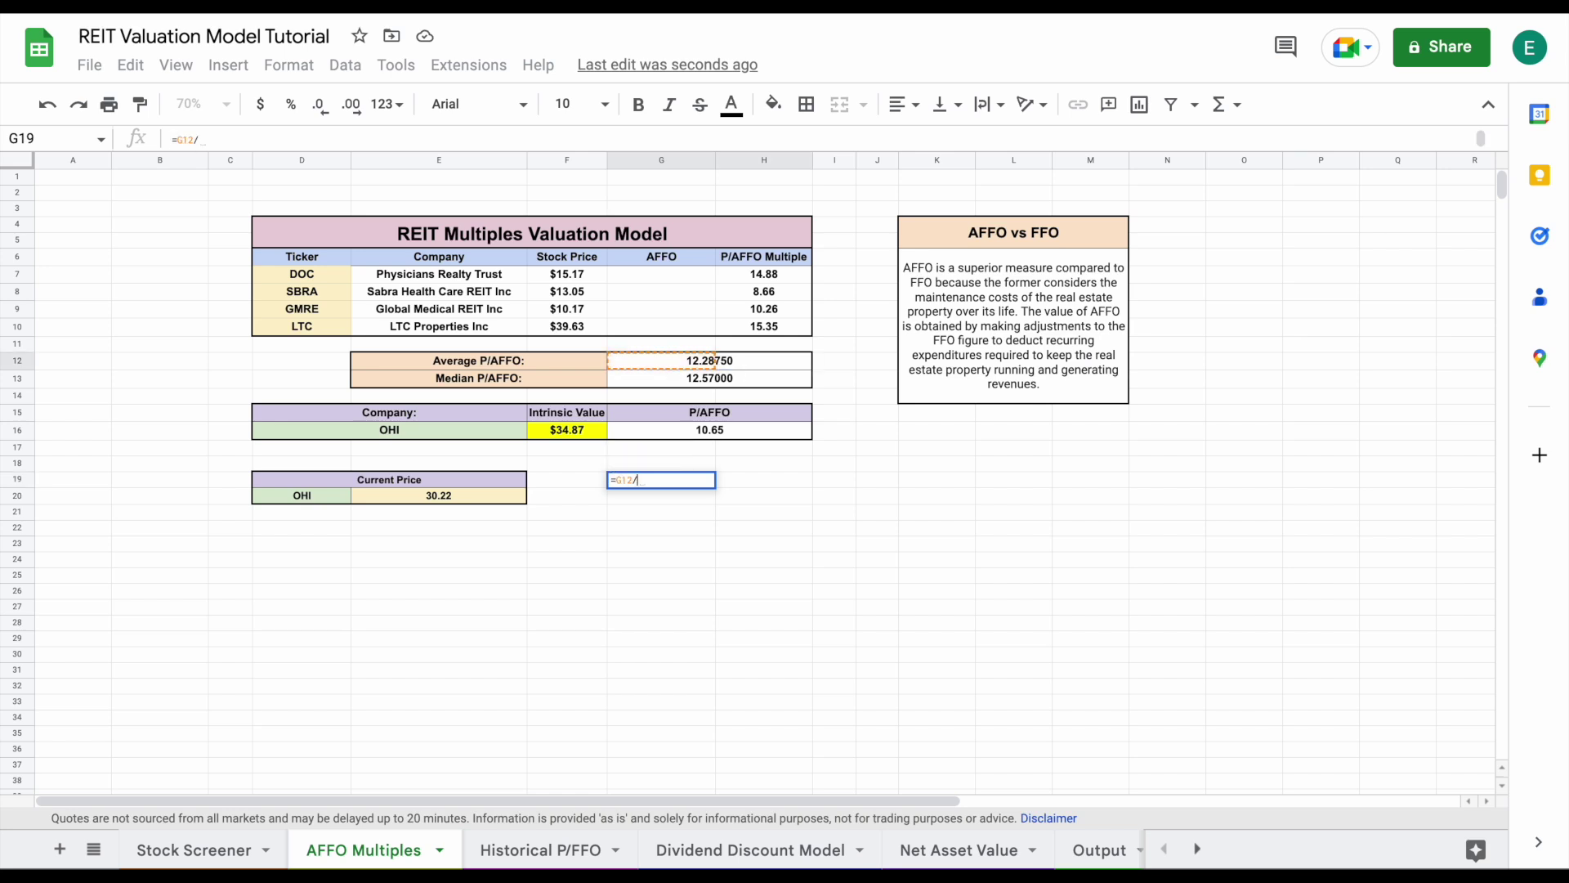
left_click(733, 430)
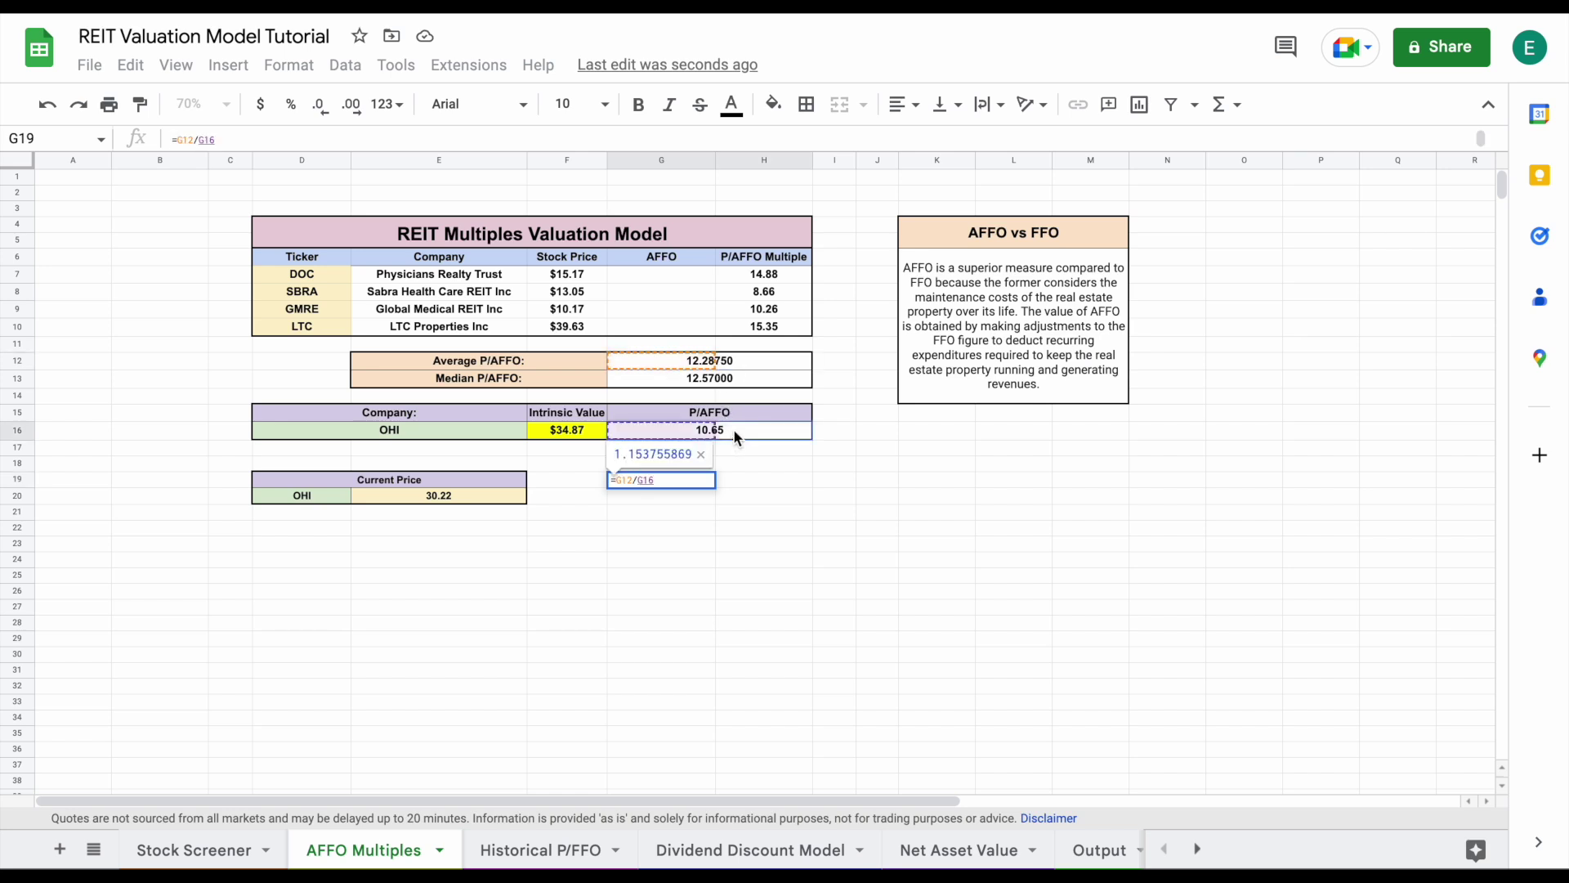
key("Return")
left_click(698, 483)
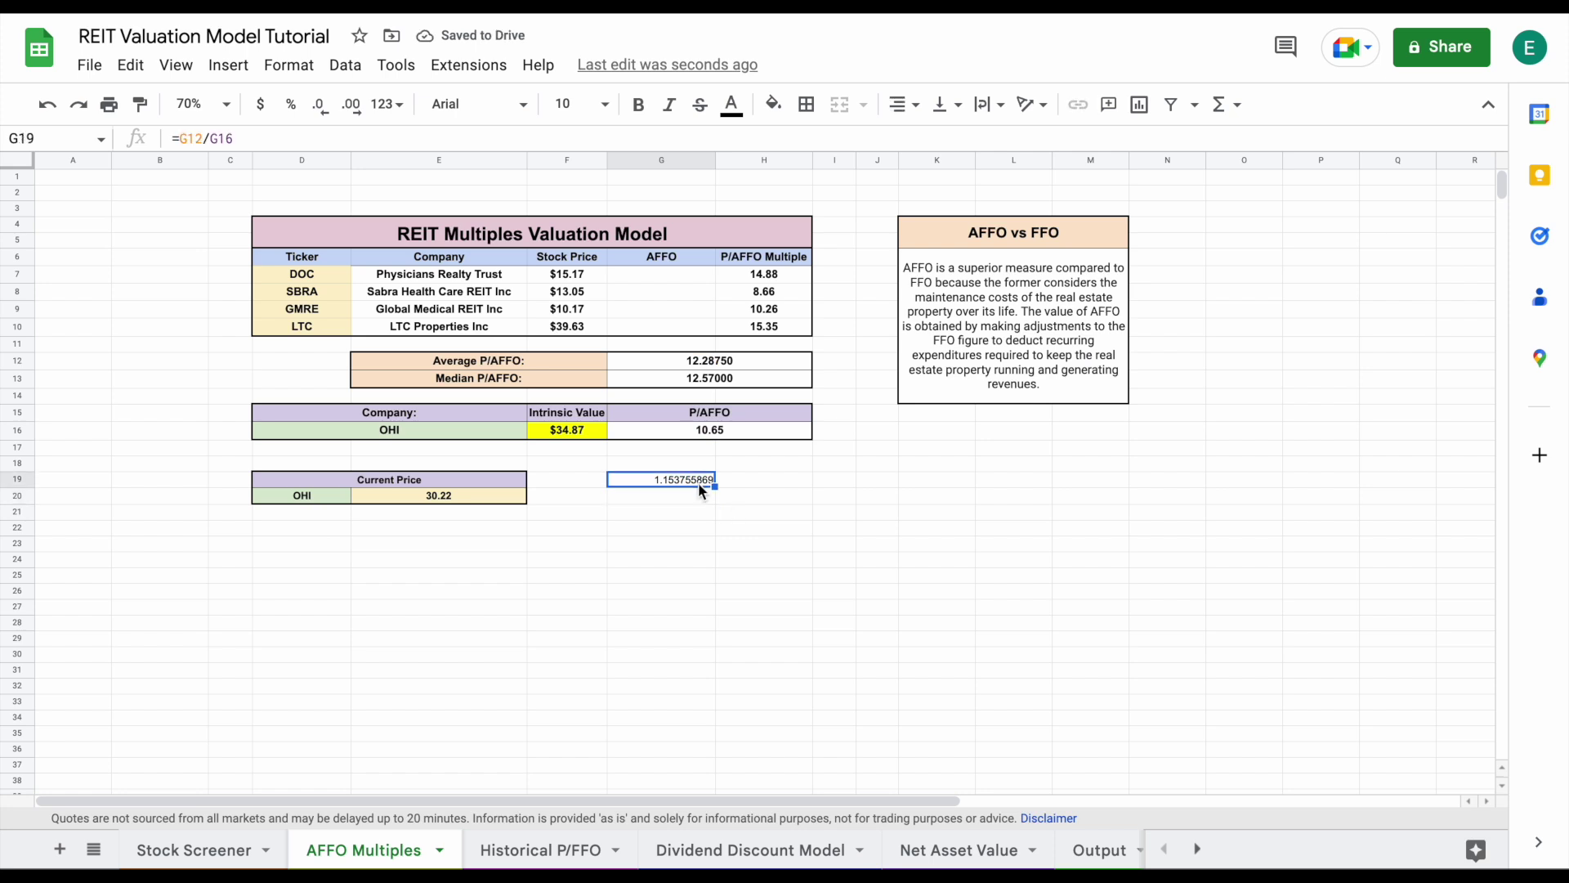
Review the peer tickers, names and prices, OHI's 10.65 P/AFFO and $34.87 intrinsic value
left_click_drag(335, 273, 332, 326)
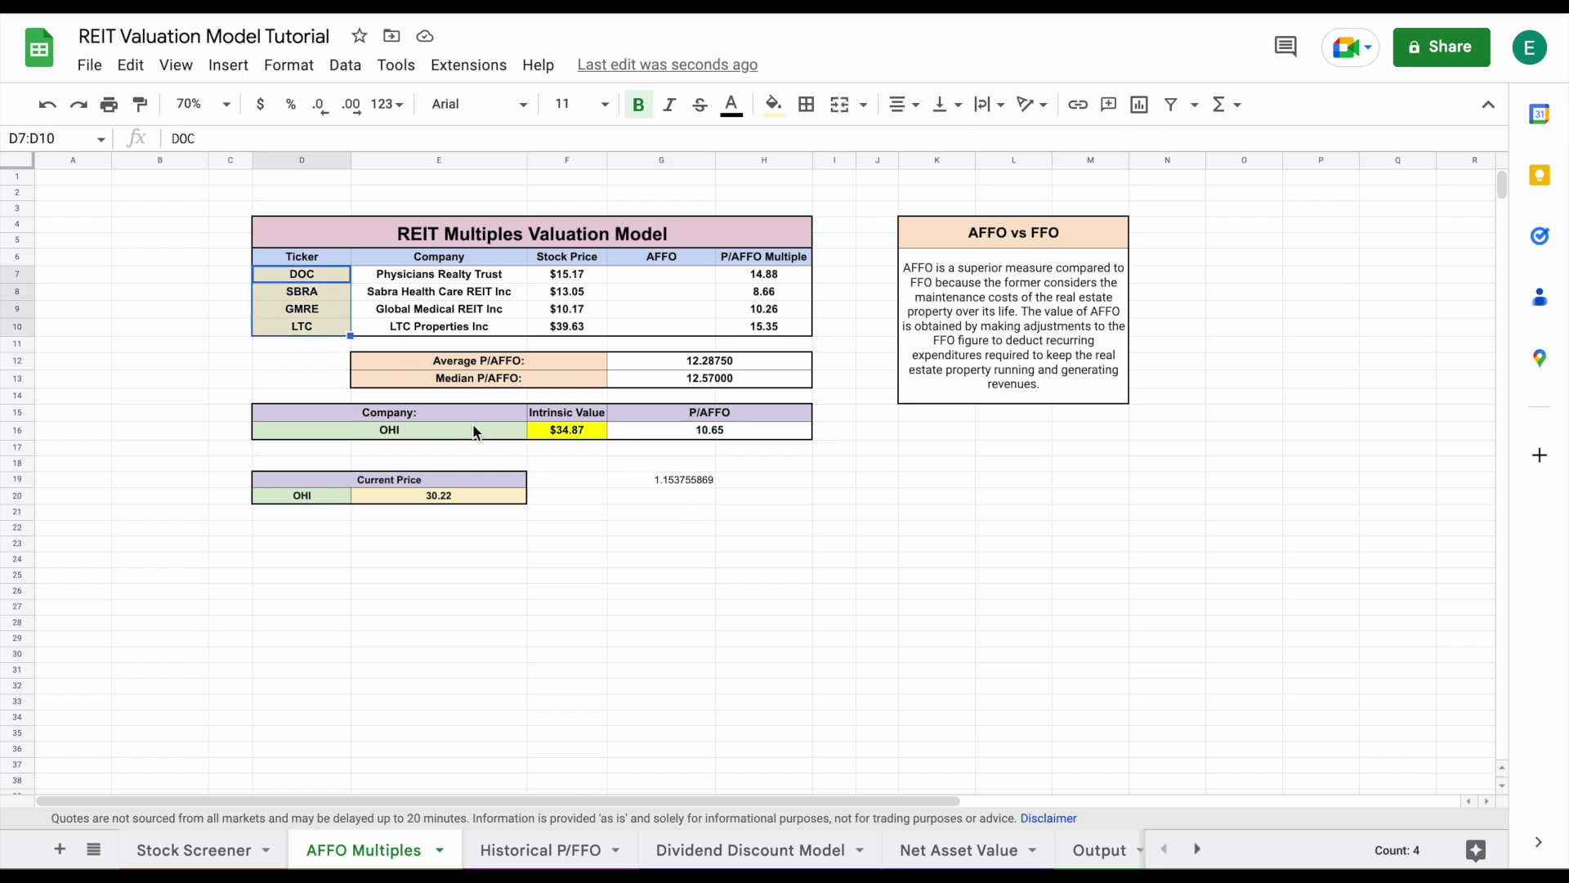
left_click(468, 431)
left_click_drag(320, 273, 601, 327)
left_click(685, 489)
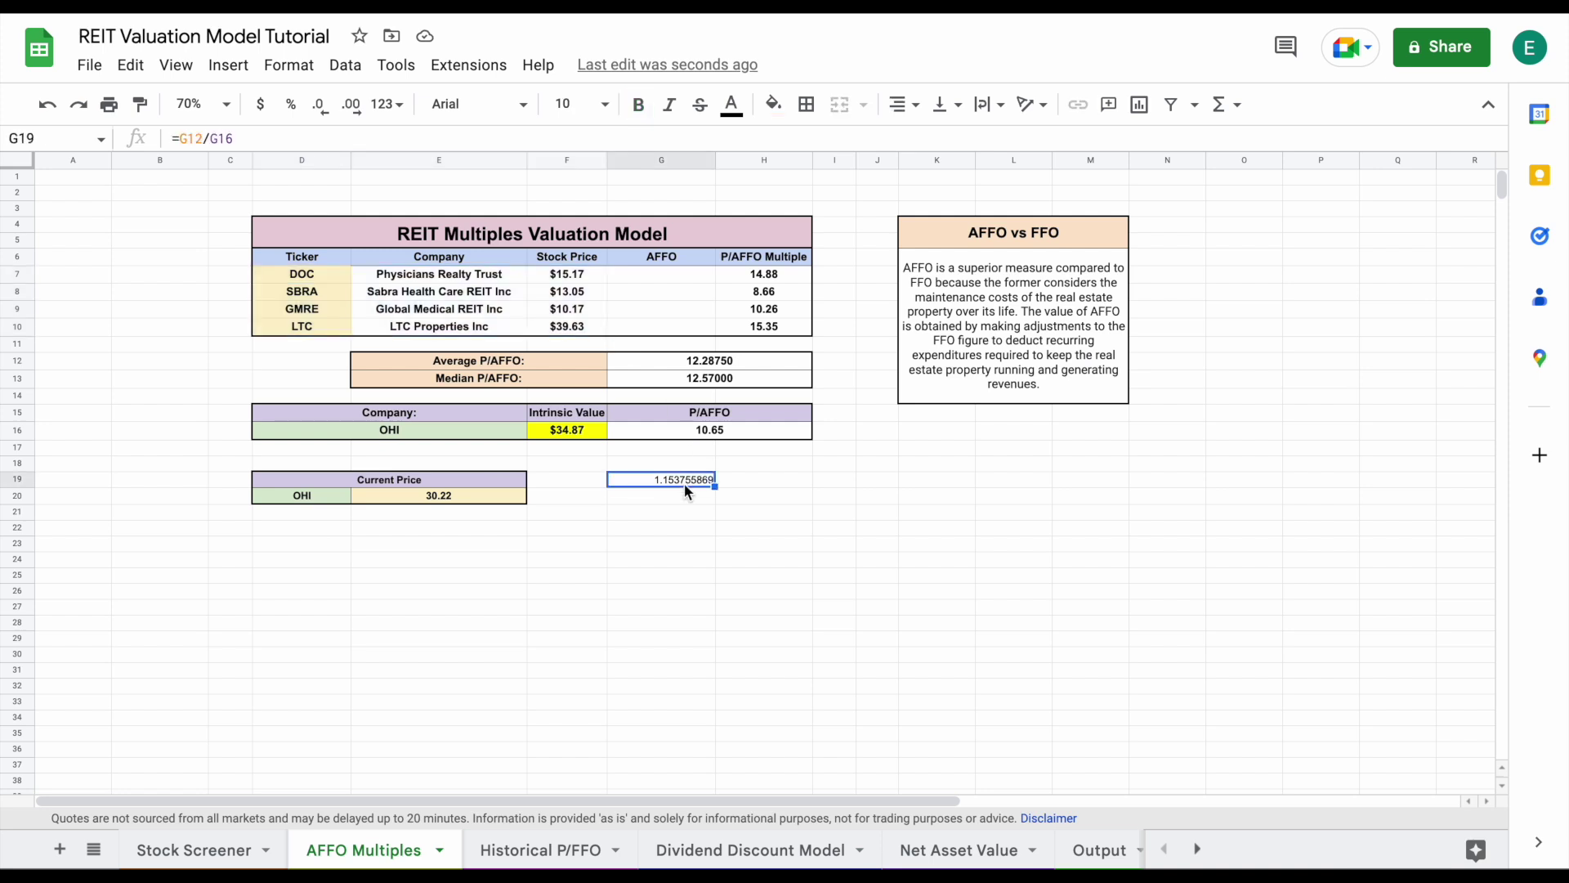
left_click(728, 430)
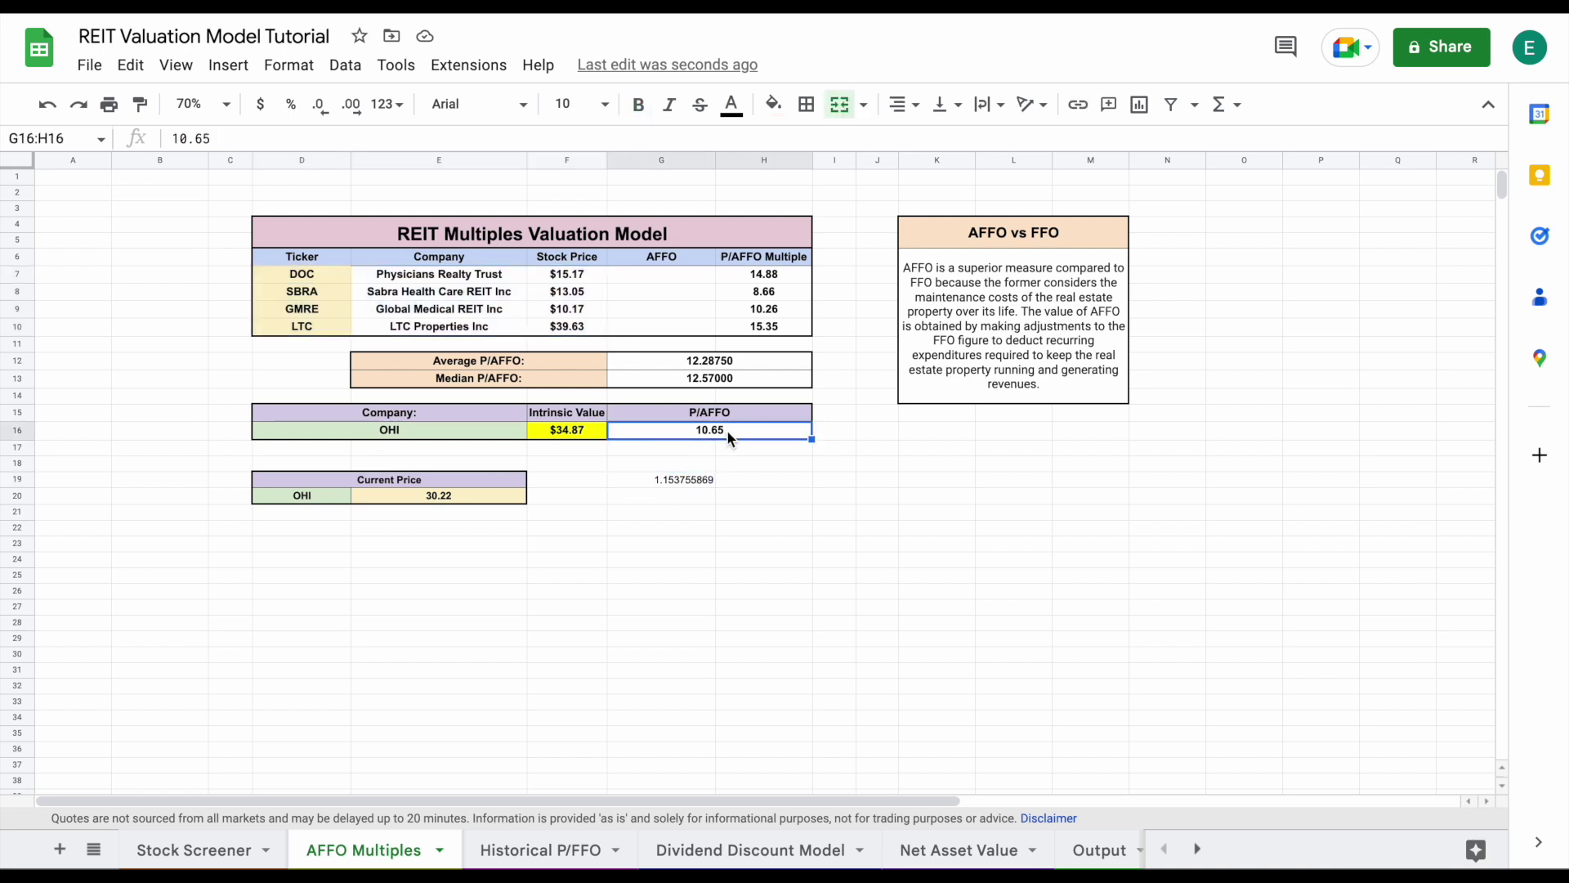
left_click(596, 433)
Delete the scratch ratio in G19 and check the Intrinsic Value and current price formulas
left_click(693, 483)
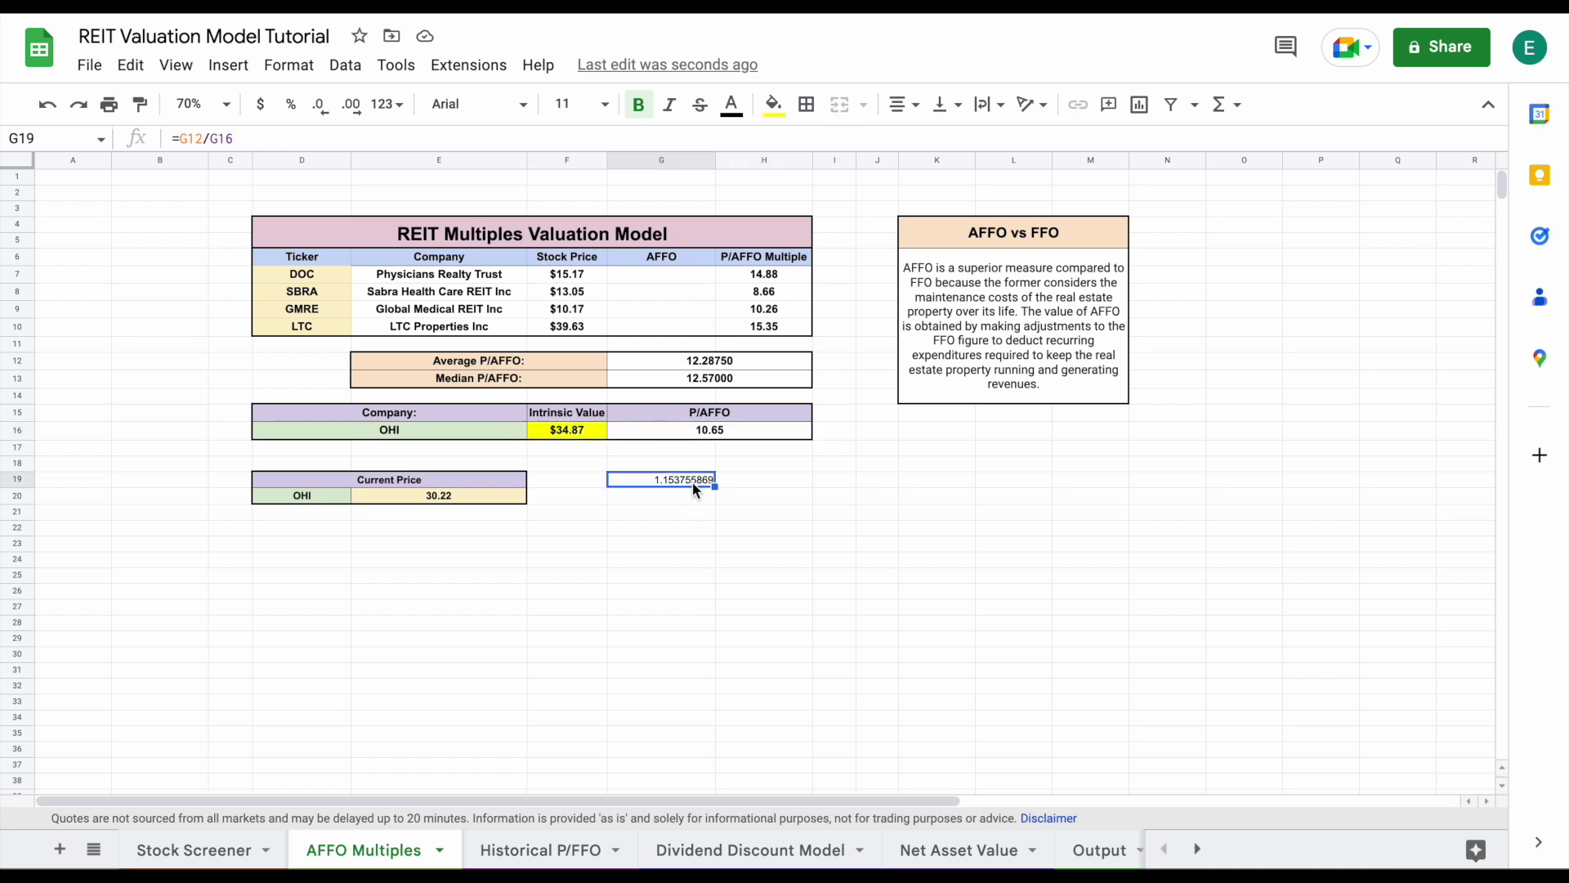
key("Delete")
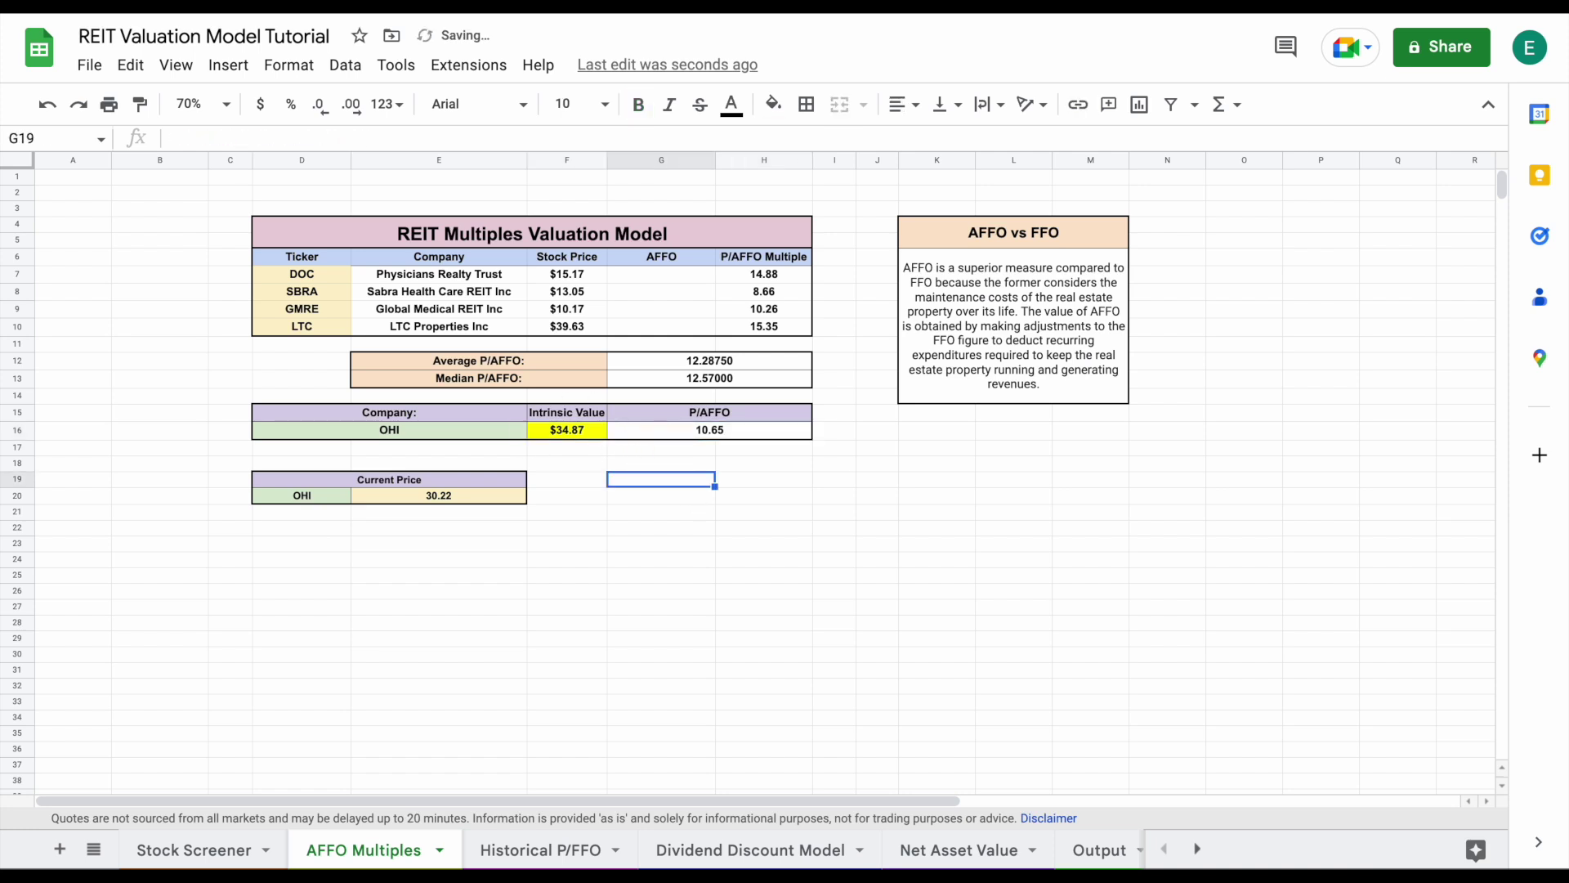
left_click(581, 430)
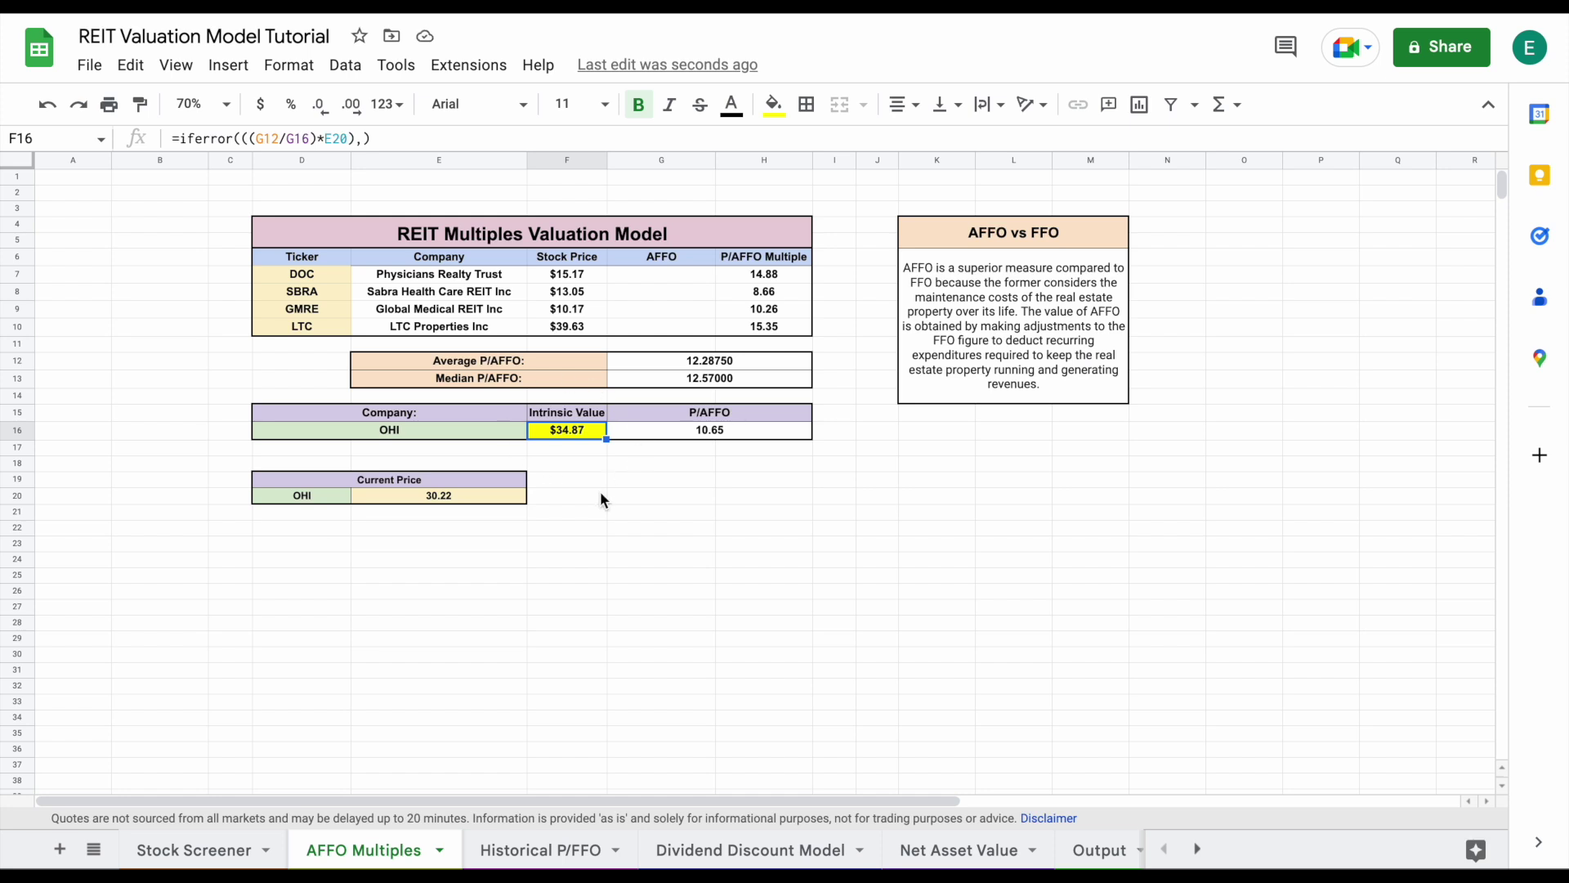
left_click(333, 495)
left_click(456, 497)
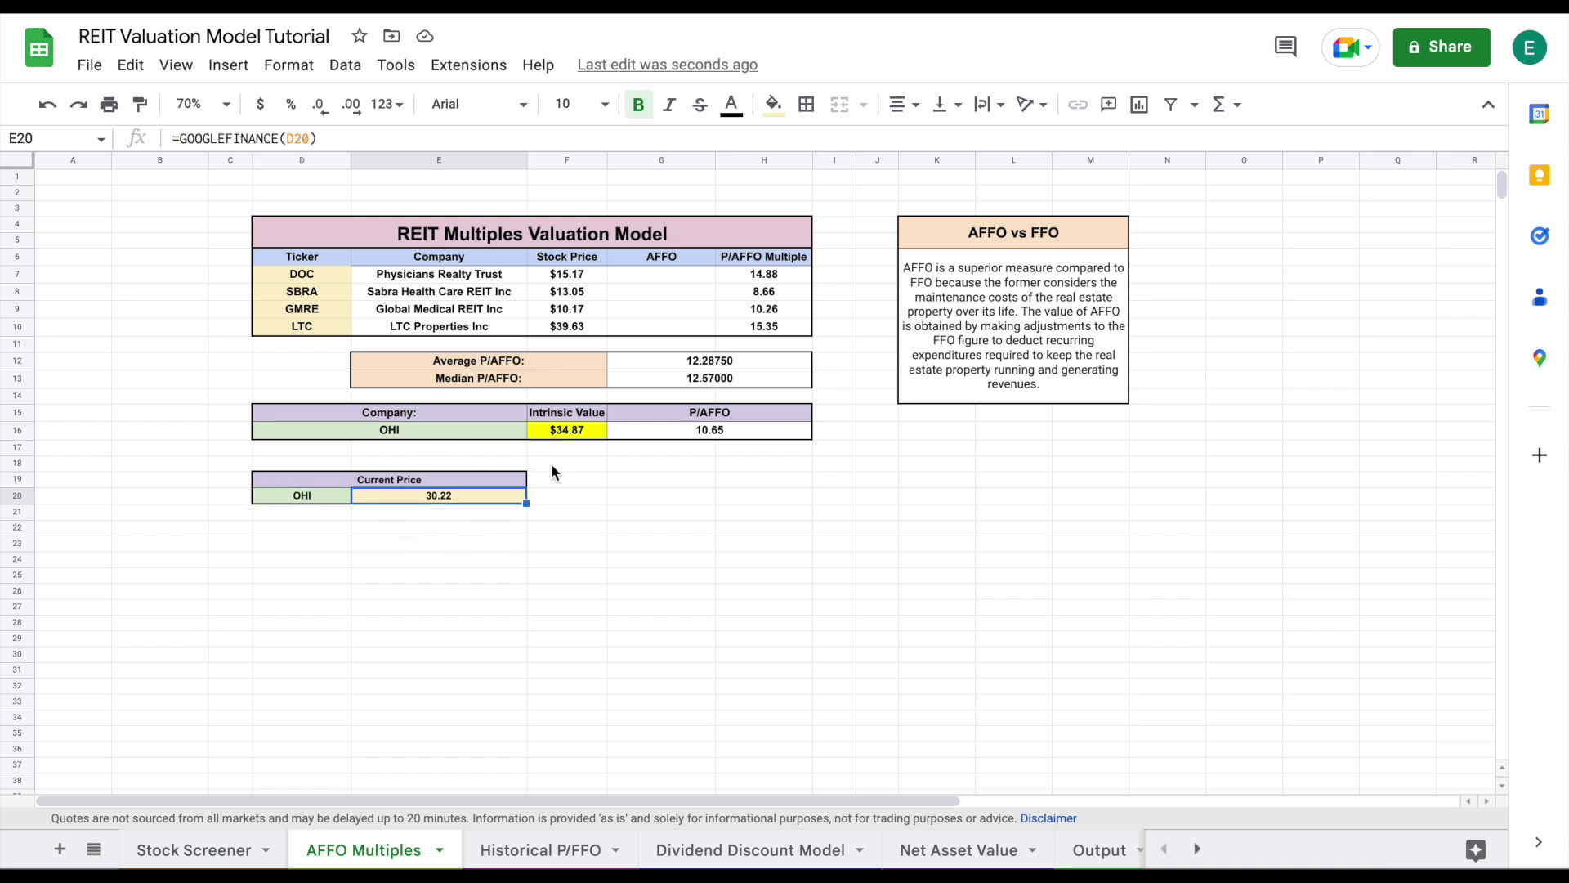
left_click(575, 438)
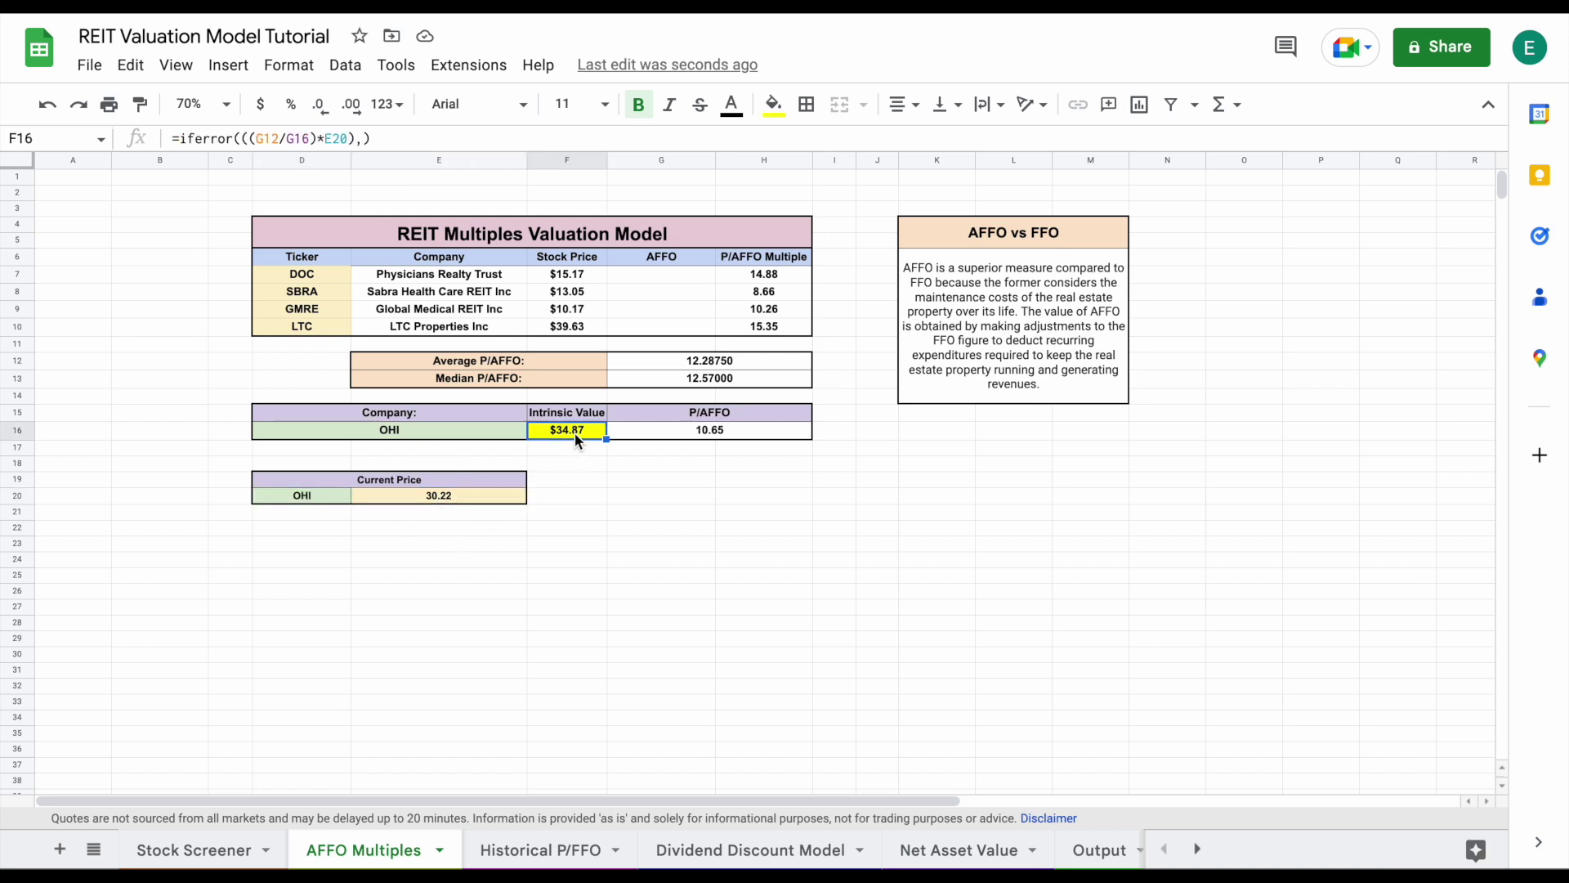
left_click(554, 849)
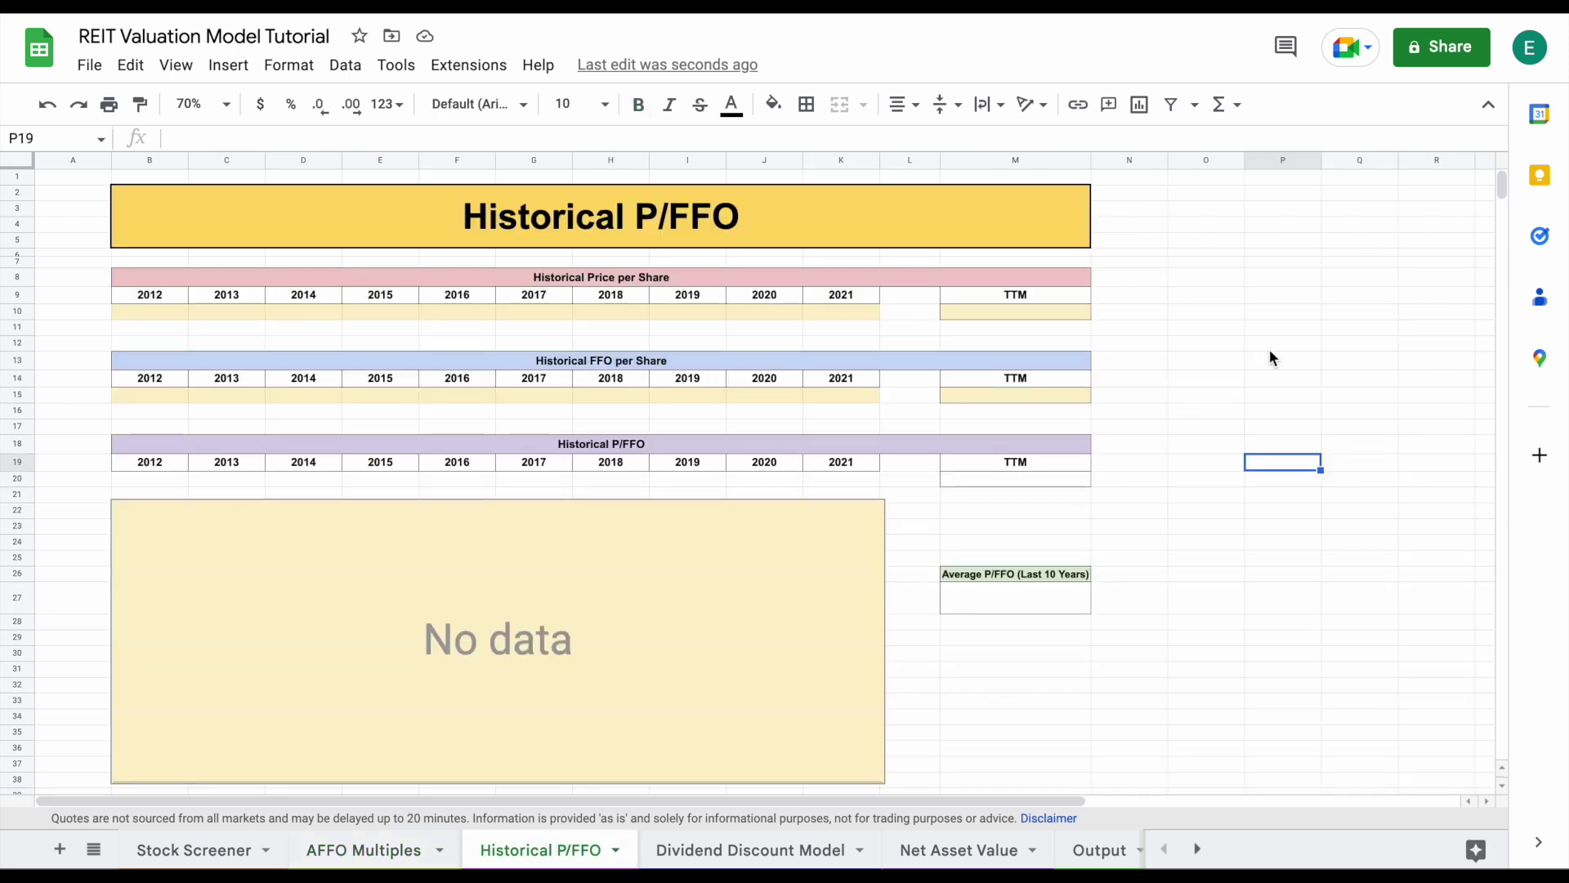
Look over the empty Historical P/FFO sheet and its title block
left_click(1288, 299)
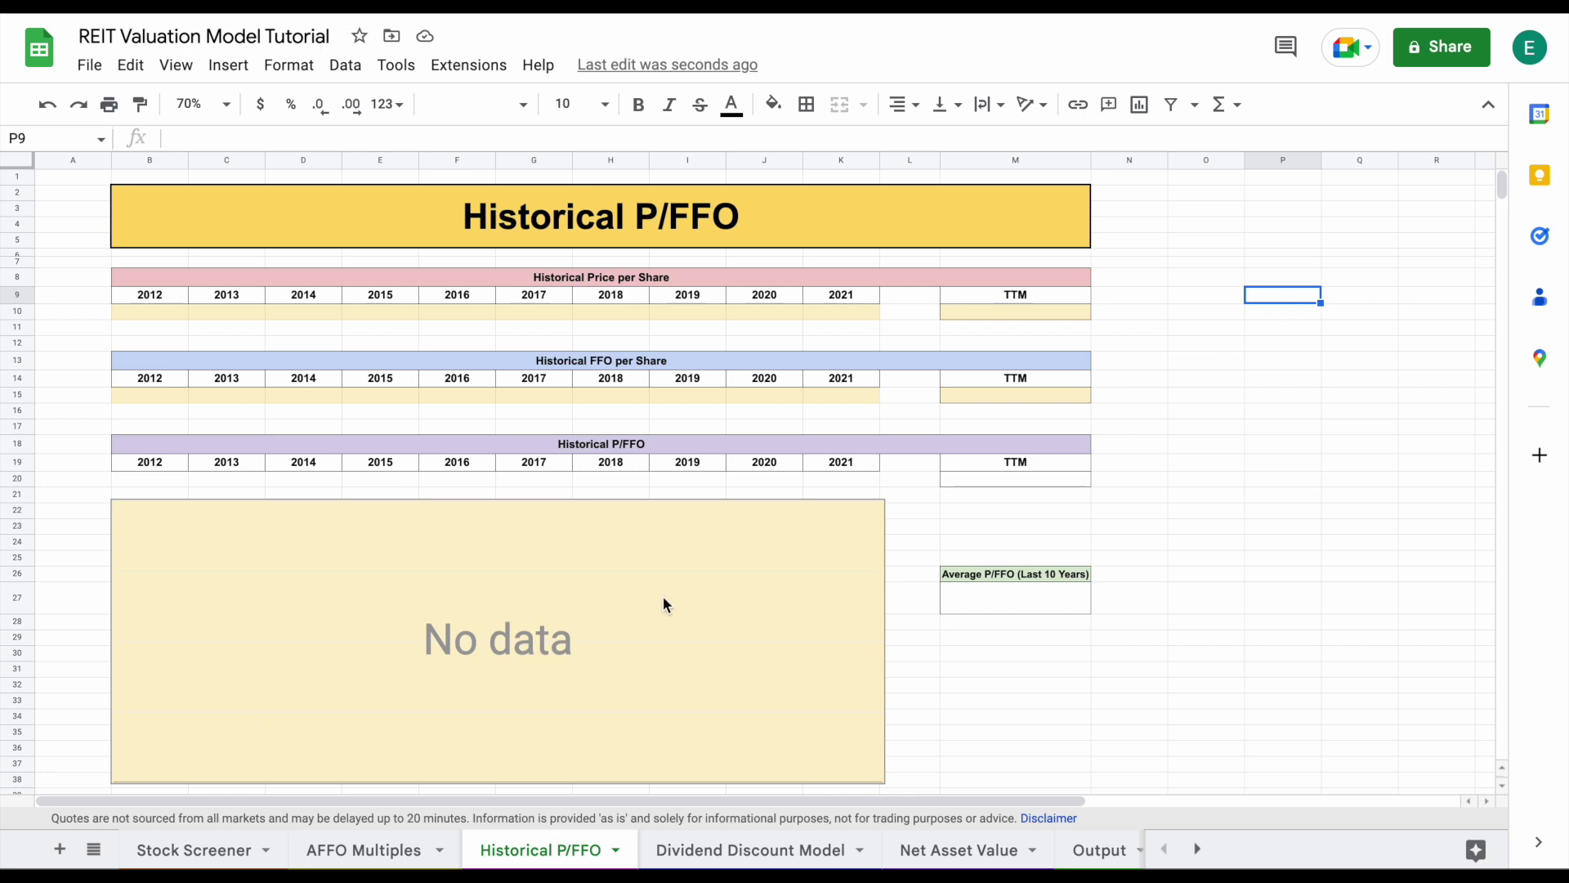
left_click(772, 224)
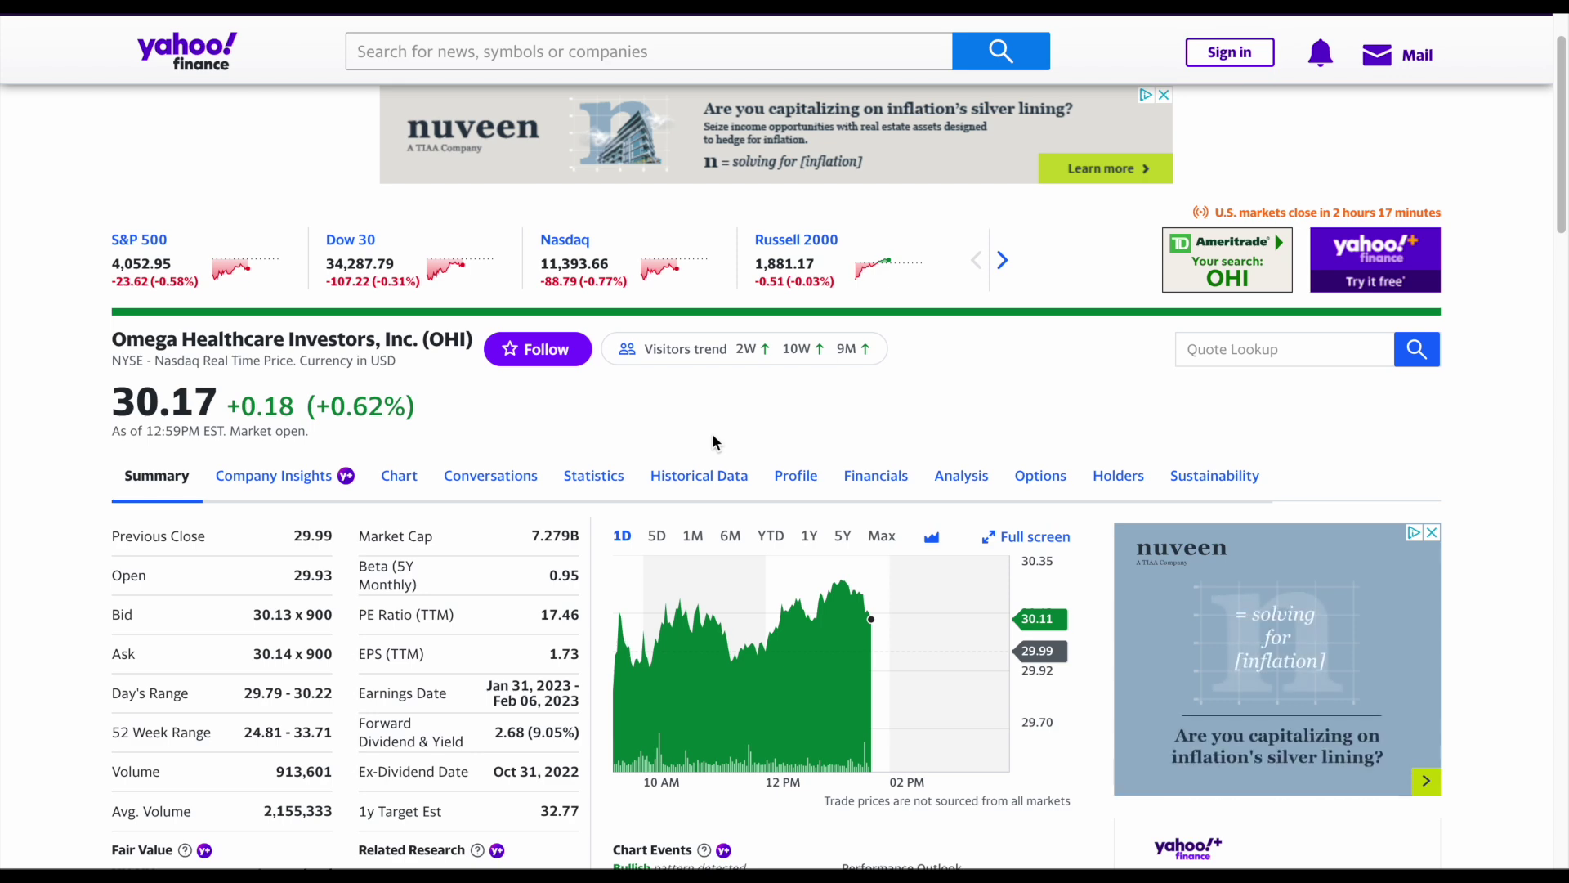
Load OHI's historical prices for the Max period and select the Dec 01 open of 30.43
scroll(713, 442, "down", 1)
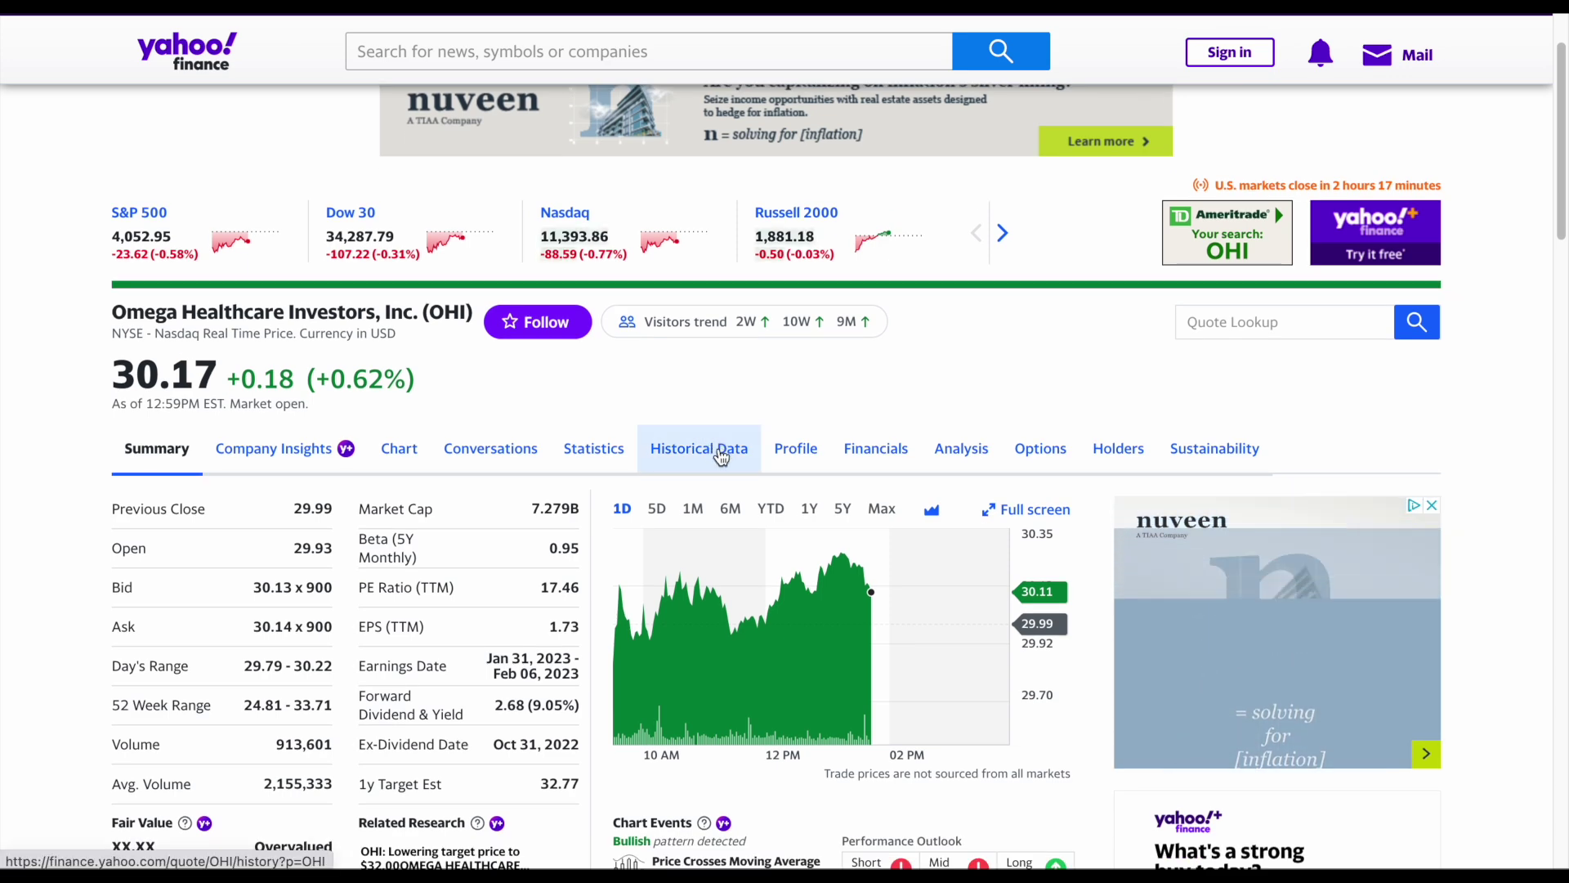
left_click(723, 455)
scroll(571, 556, "down", 3)
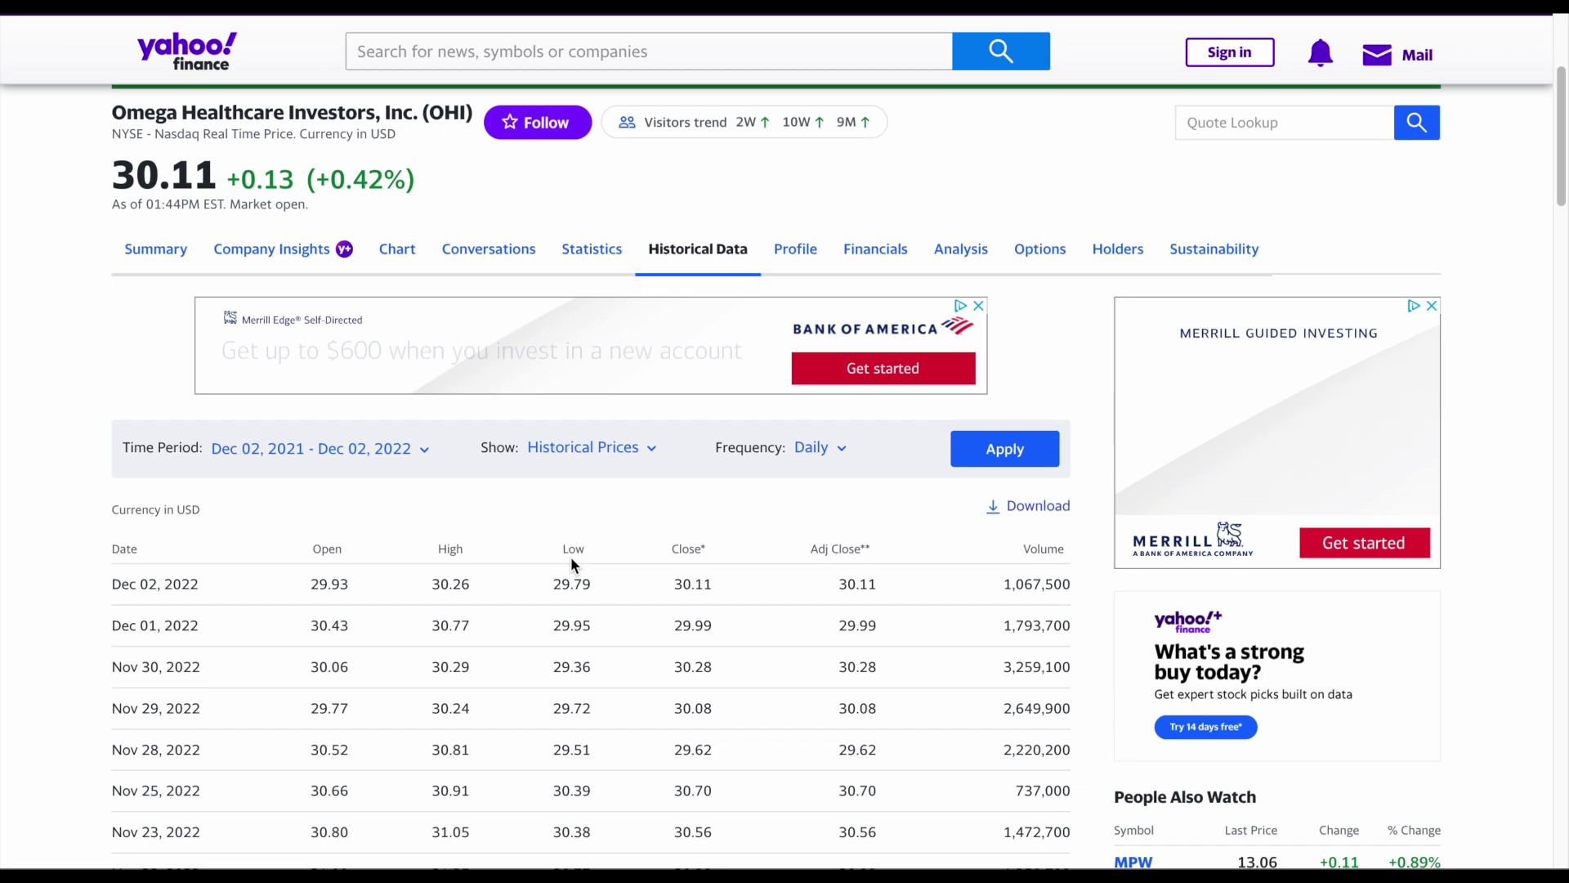
left_click(397, 445)
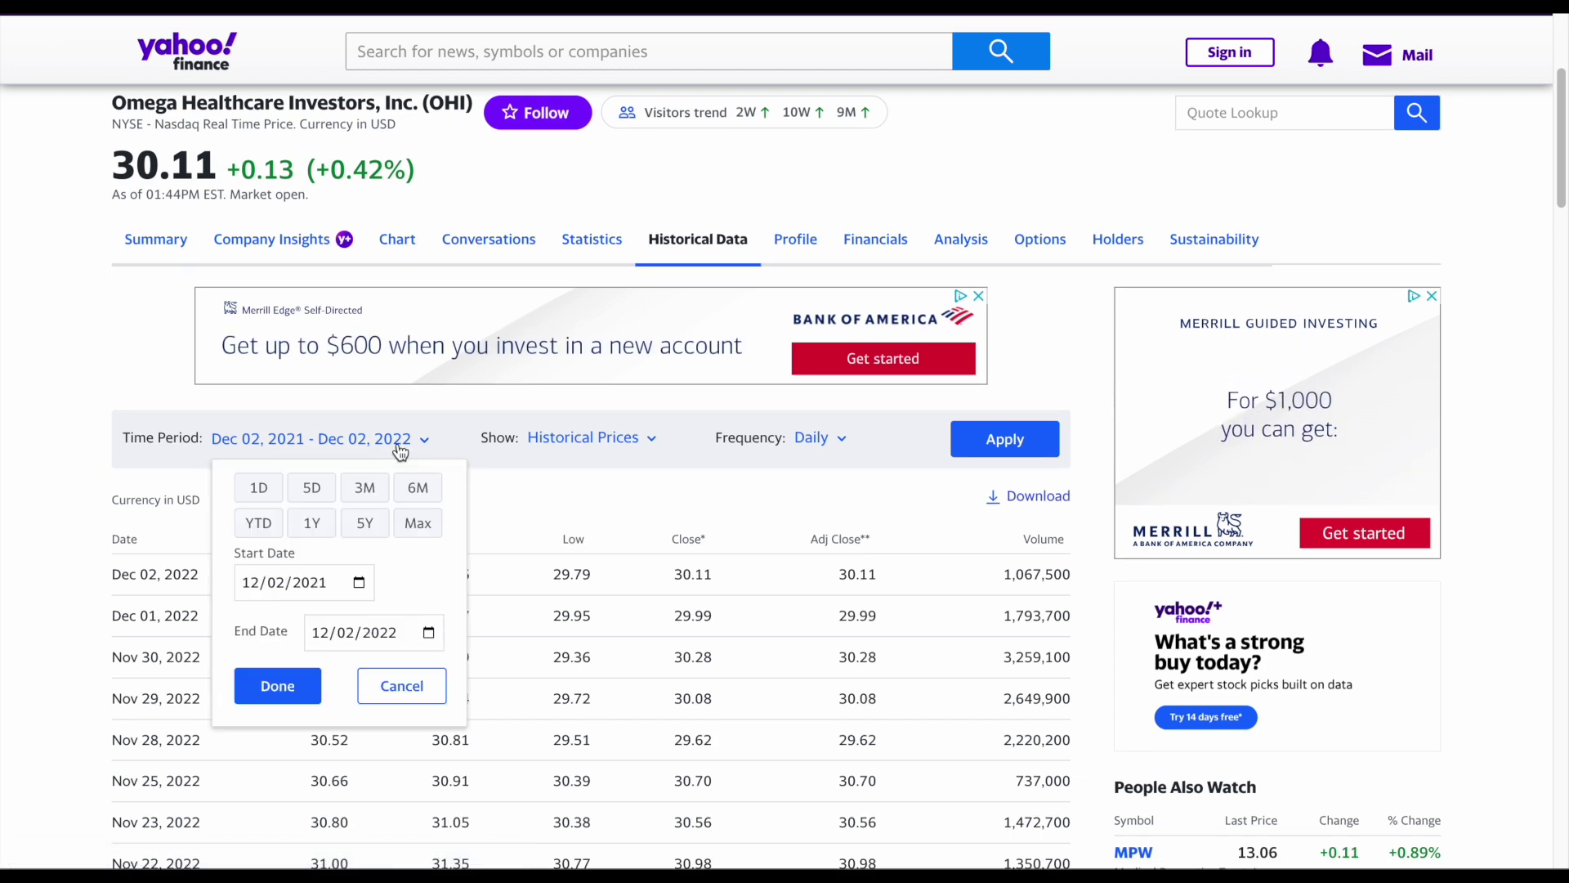
left_click(419, 522)
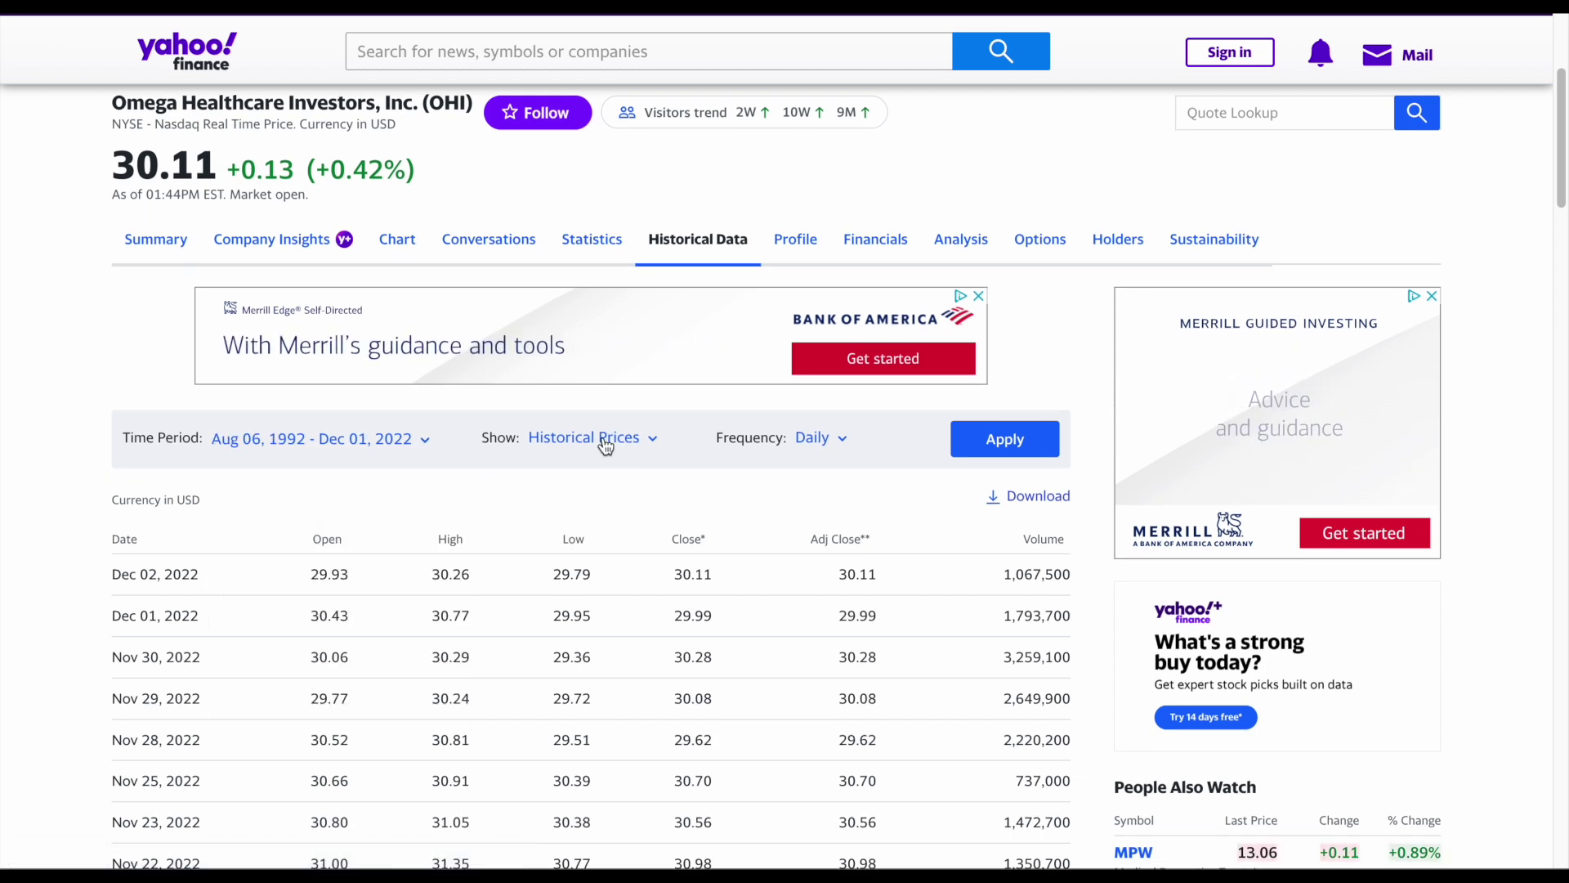
left_click(998, 456)
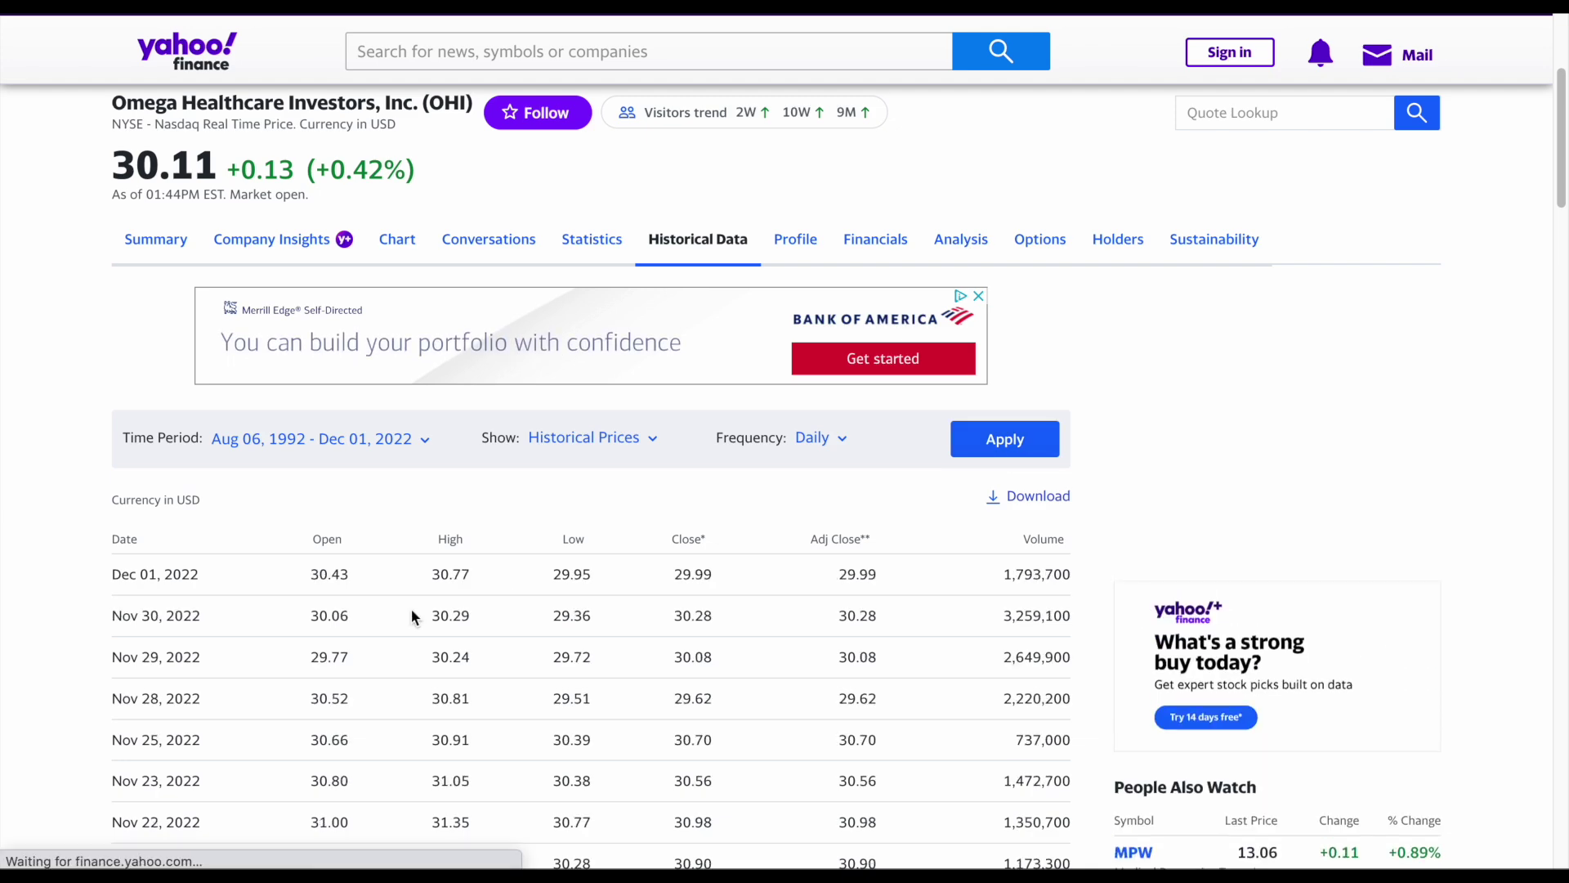
scroll(22, 472, "down", 2)
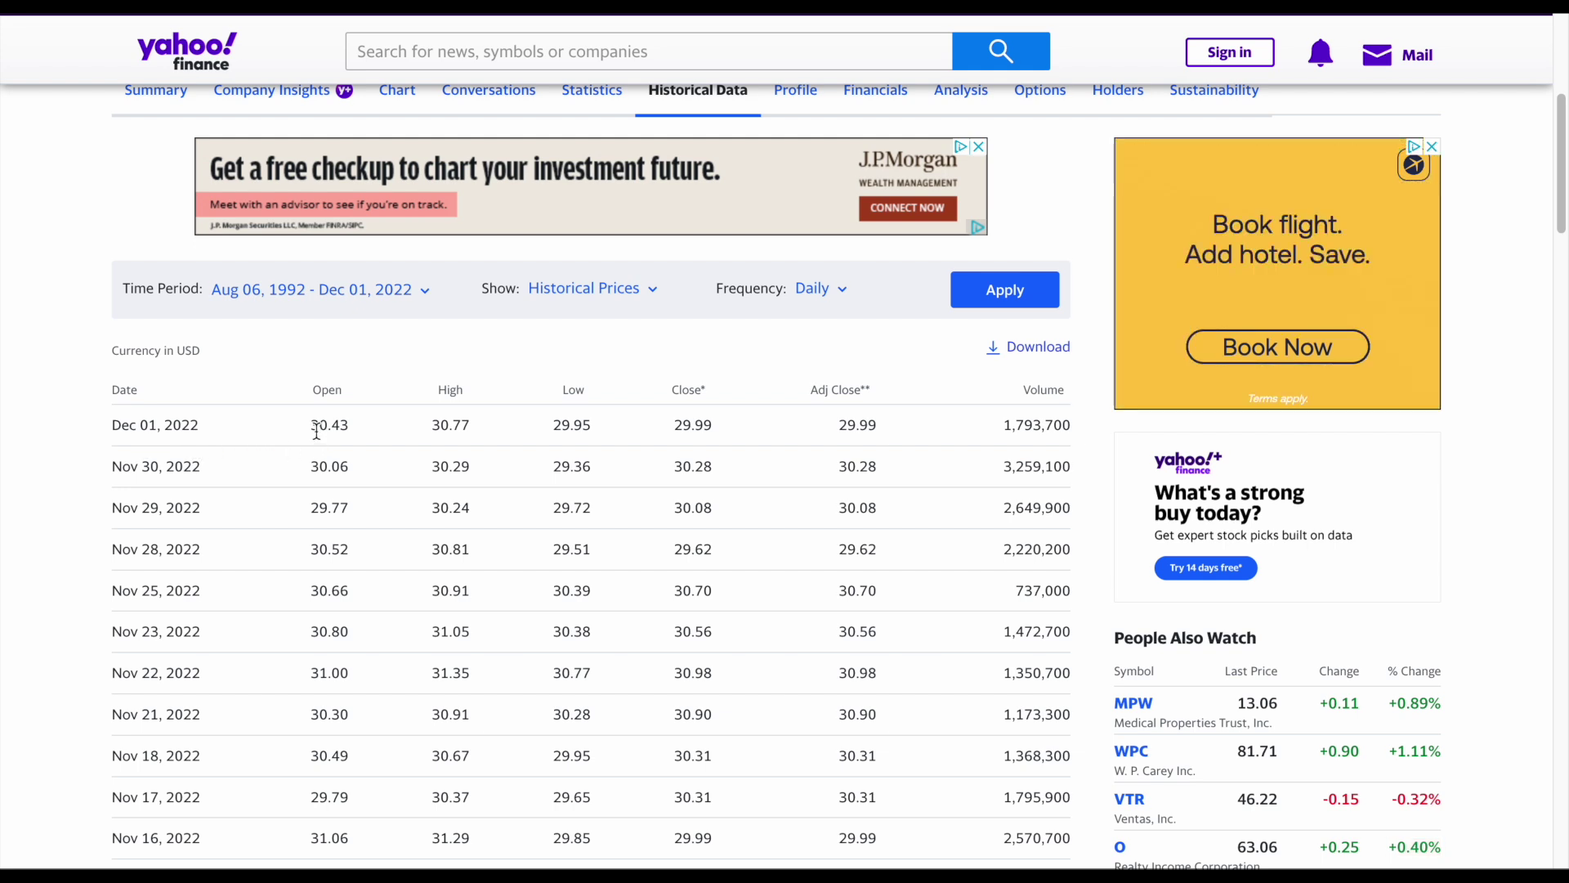
left_click_drag(312, 425, 351, 428)
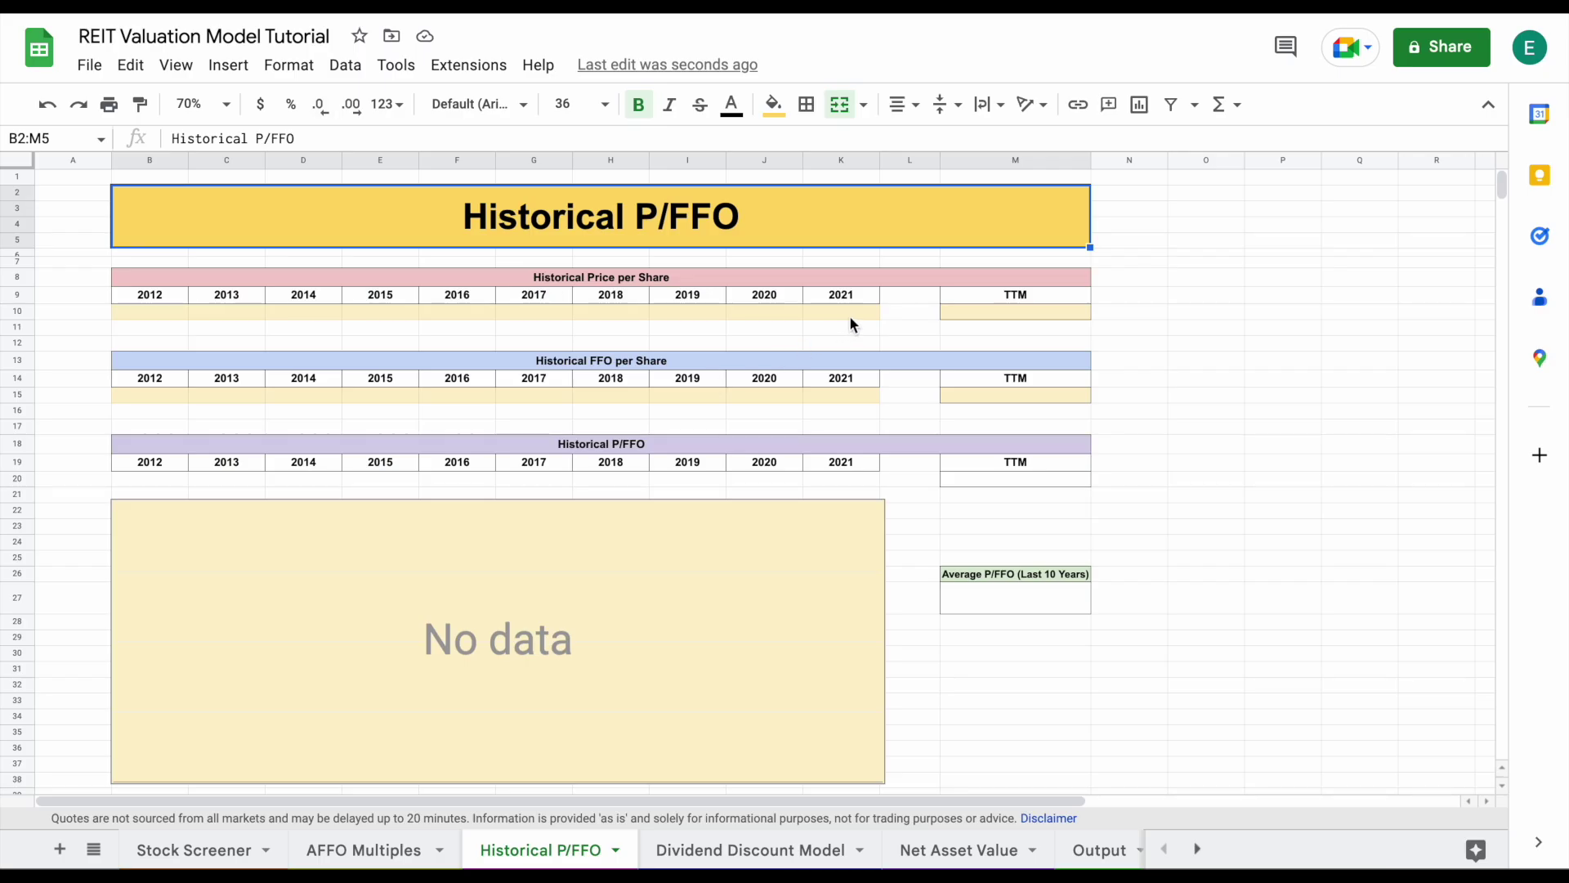
Enter 30.43 as the TTM price in M10 and select the yearly price cells
left_click(1032, 314)
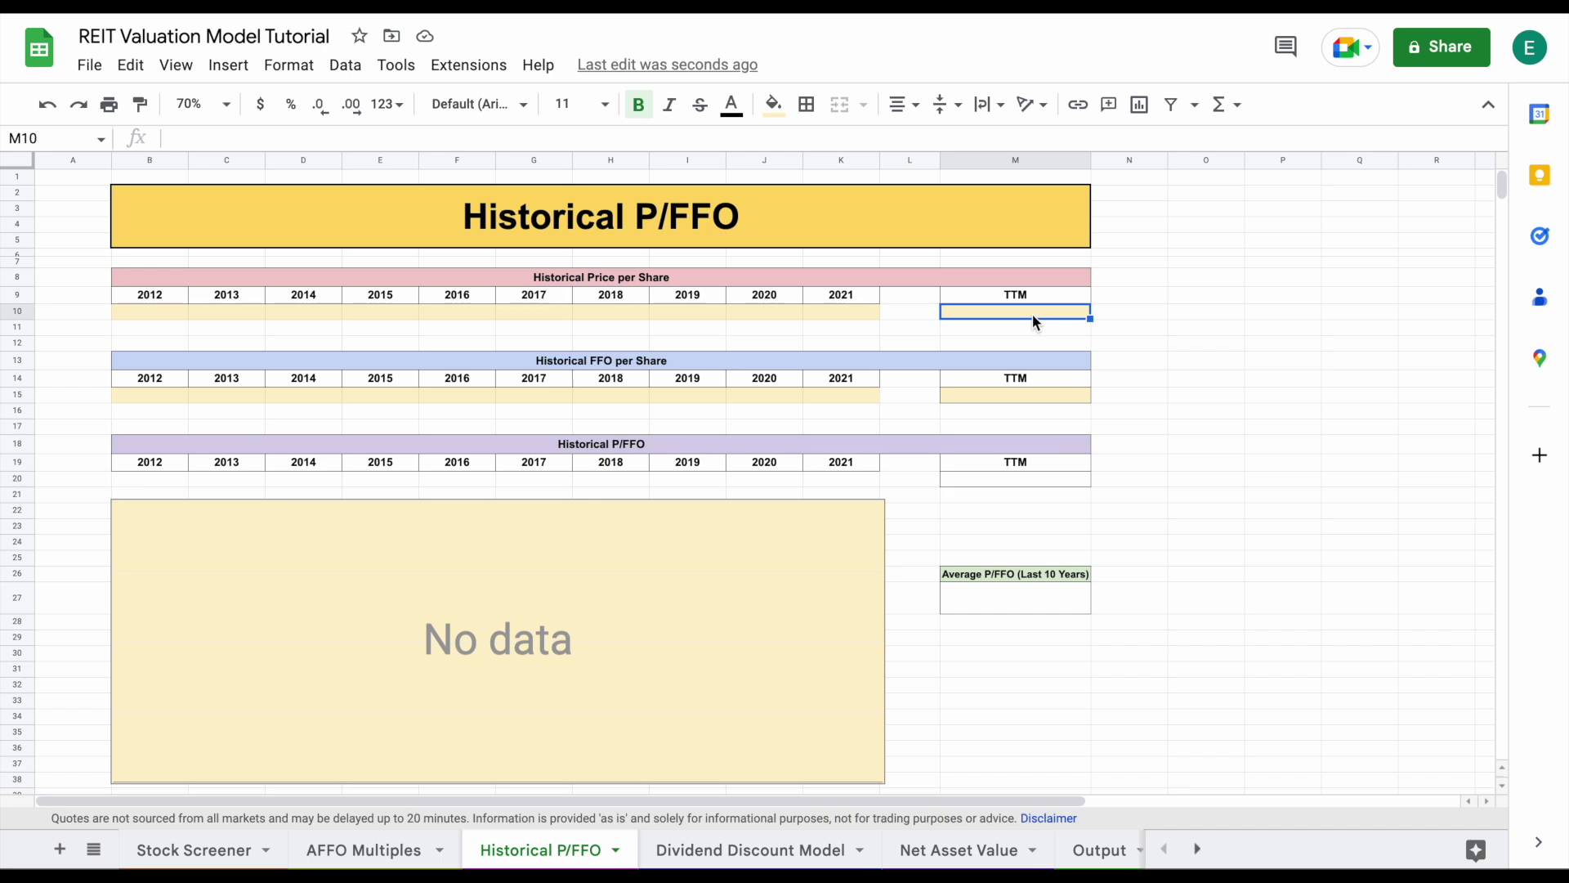
type("30")
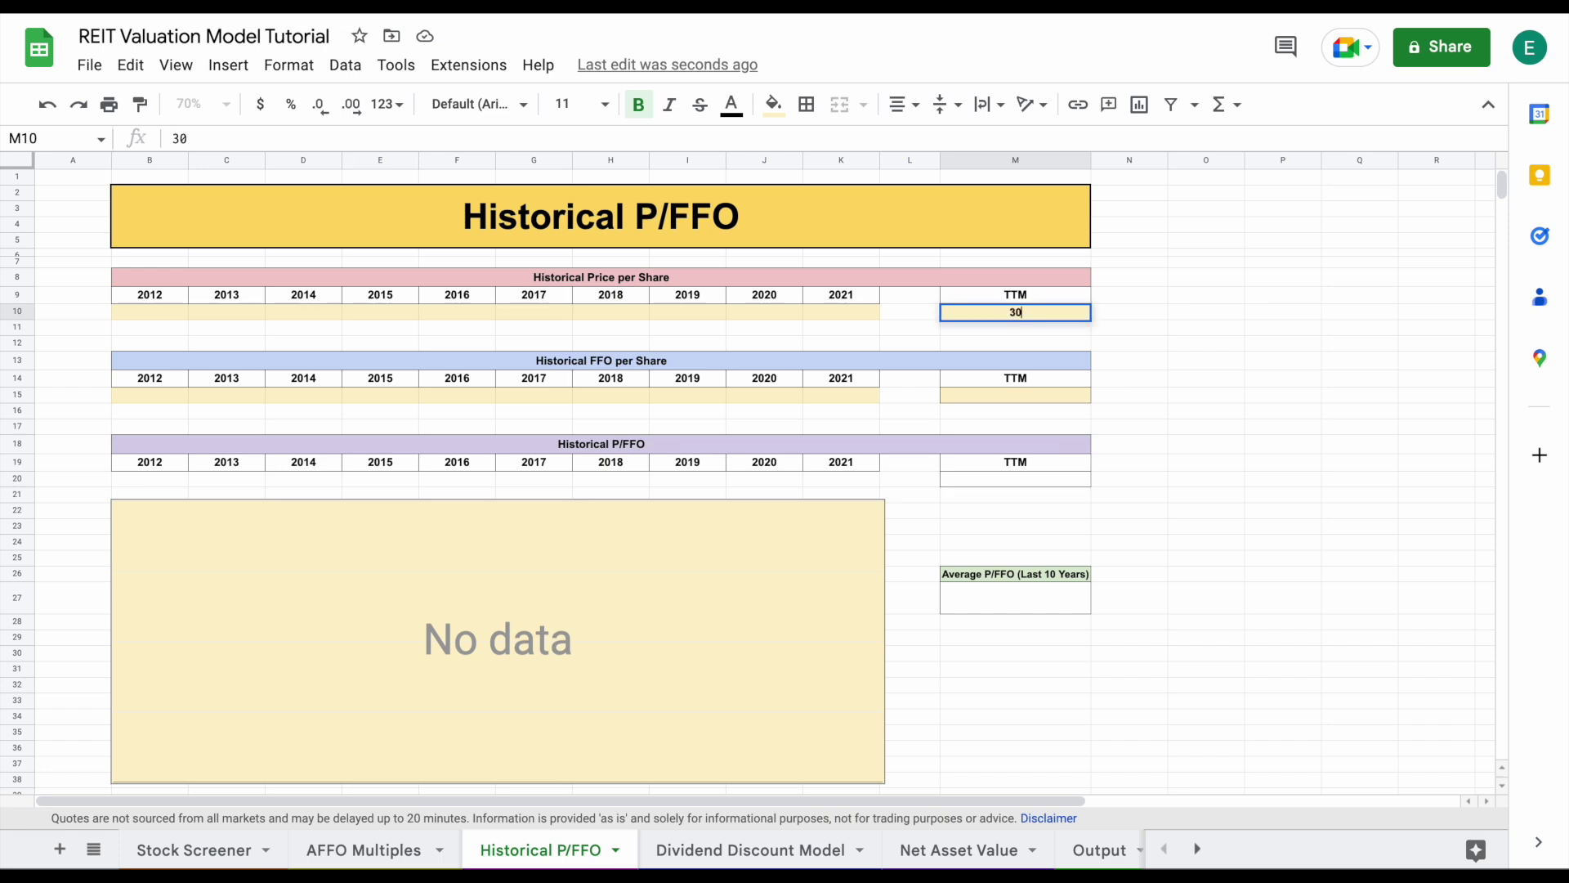
type(".43")
left_click_drag(837, 311, 165, 305)
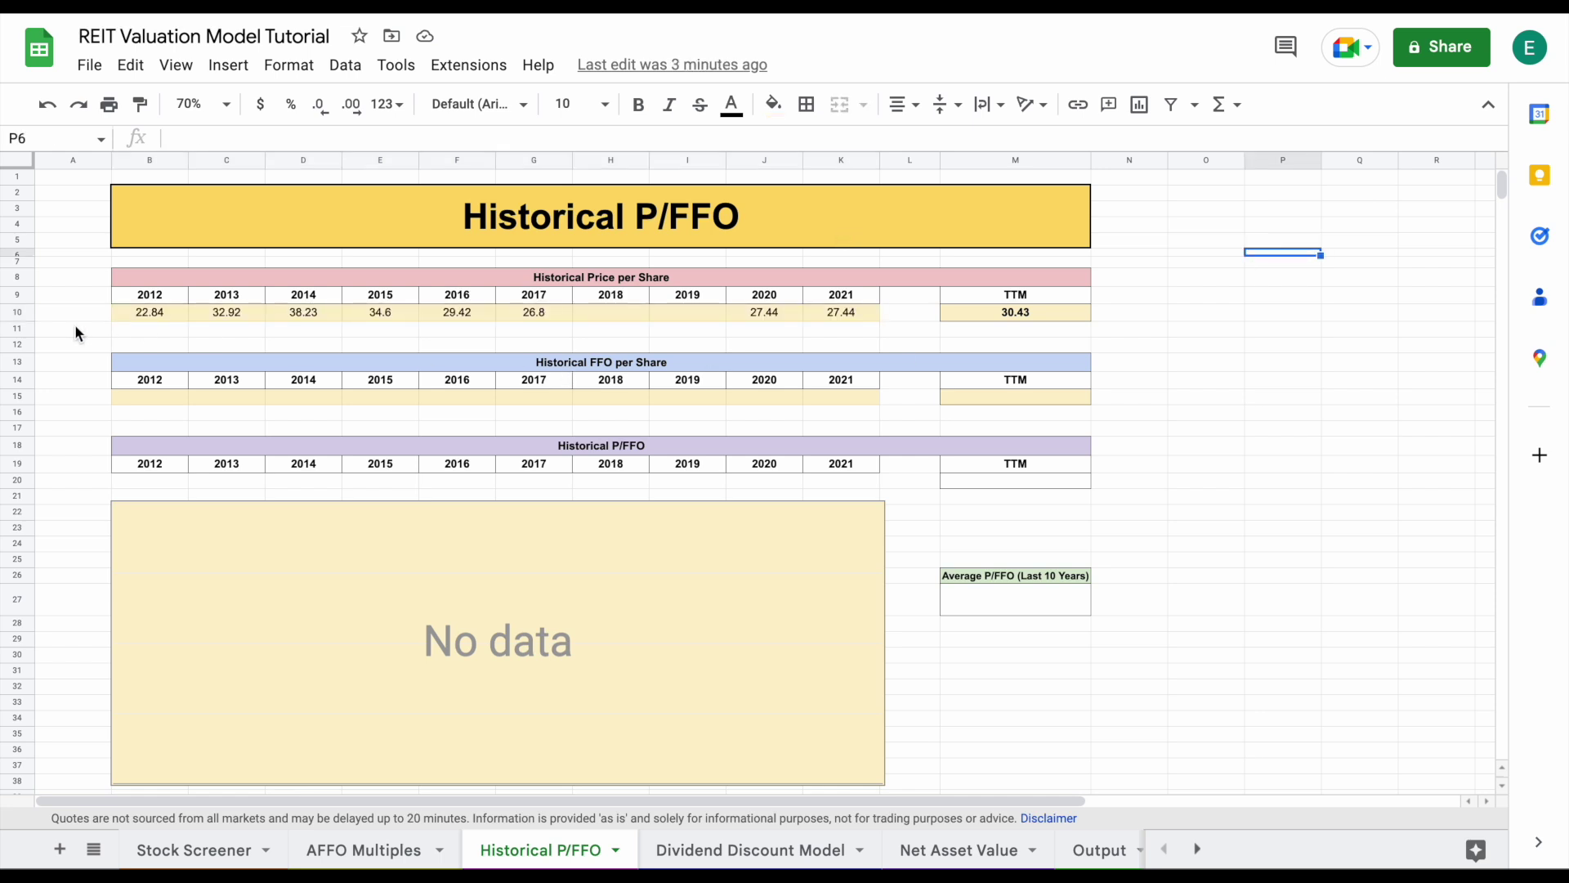
Review price row B10:K10, blank 2018–2019 prices H10:I10 and FFO cells H15:I15, then go to Seeking Alpha
left_click_drag(158, 309, 835, 316)
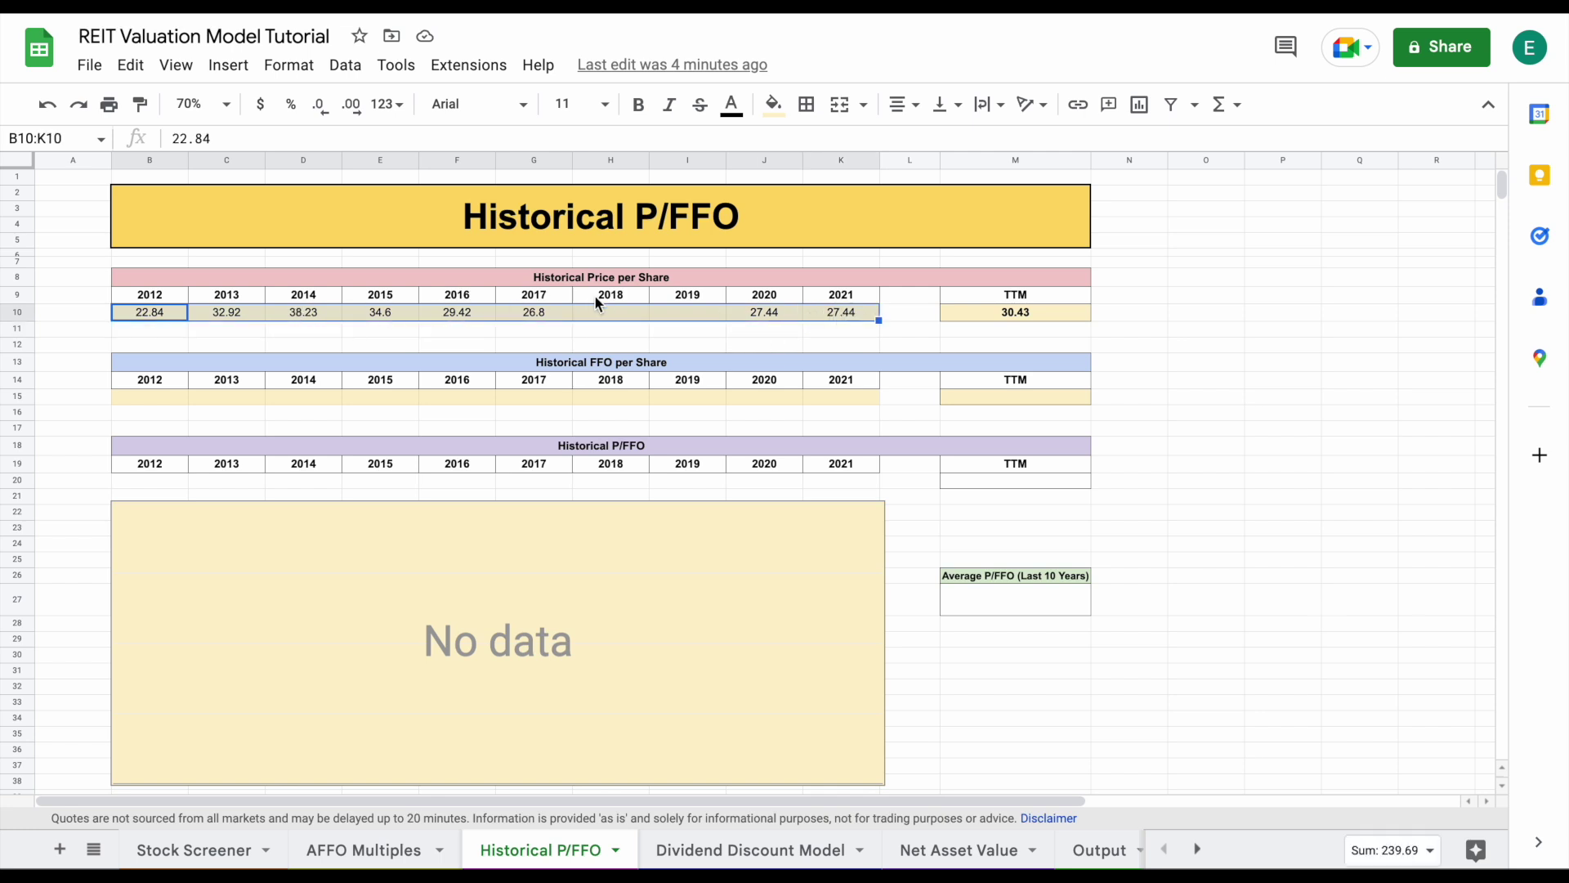
left_click_drag(634, 311, 684, 312)
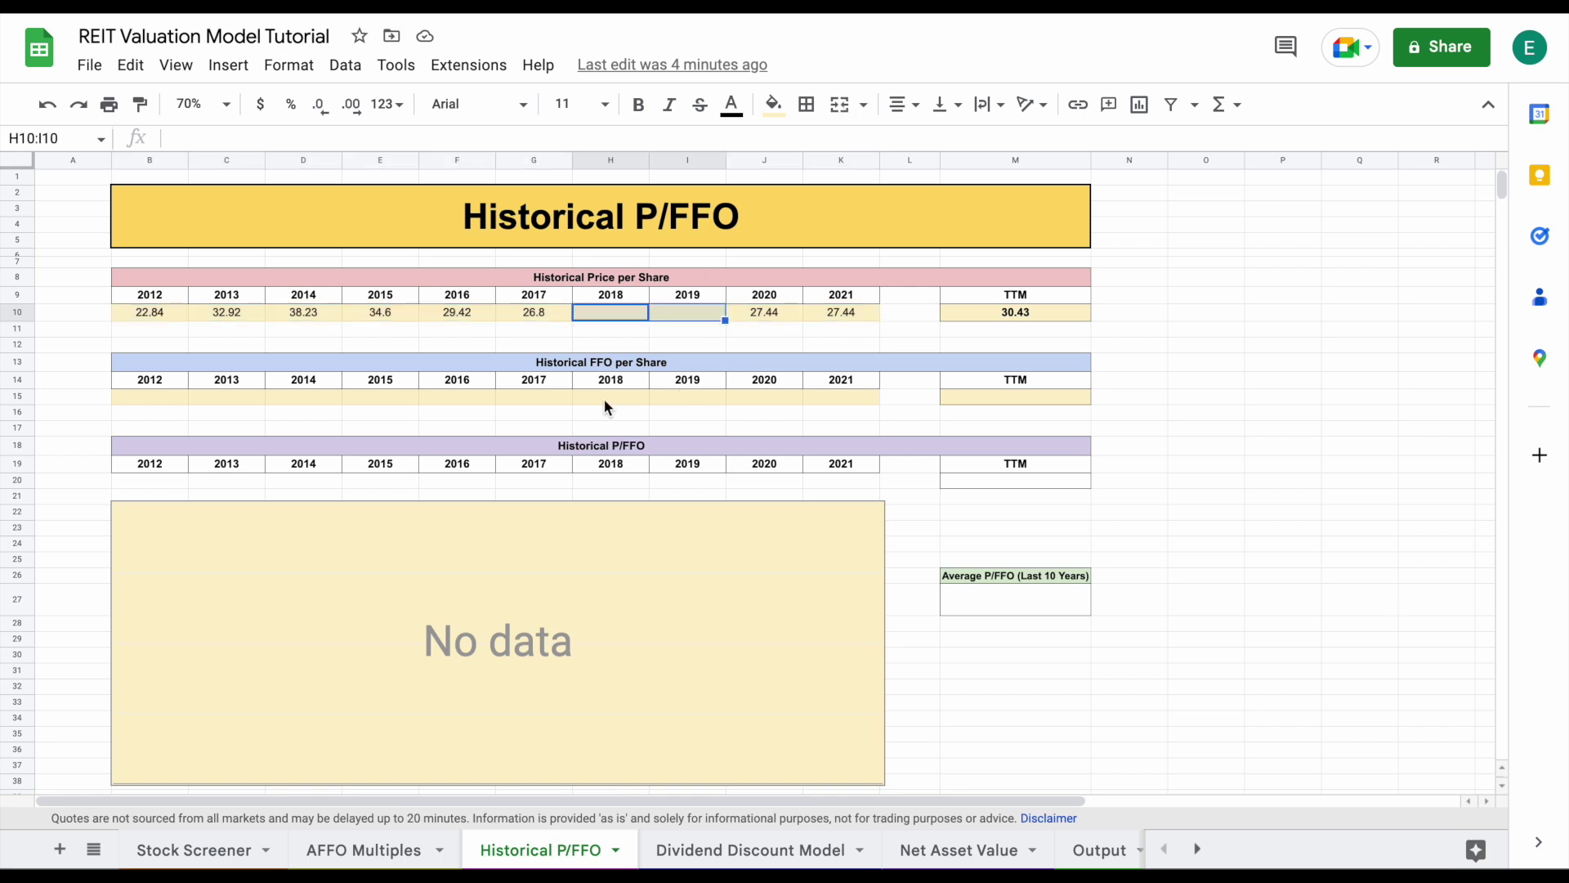
left_click_drag(601, 398, 691, 399)
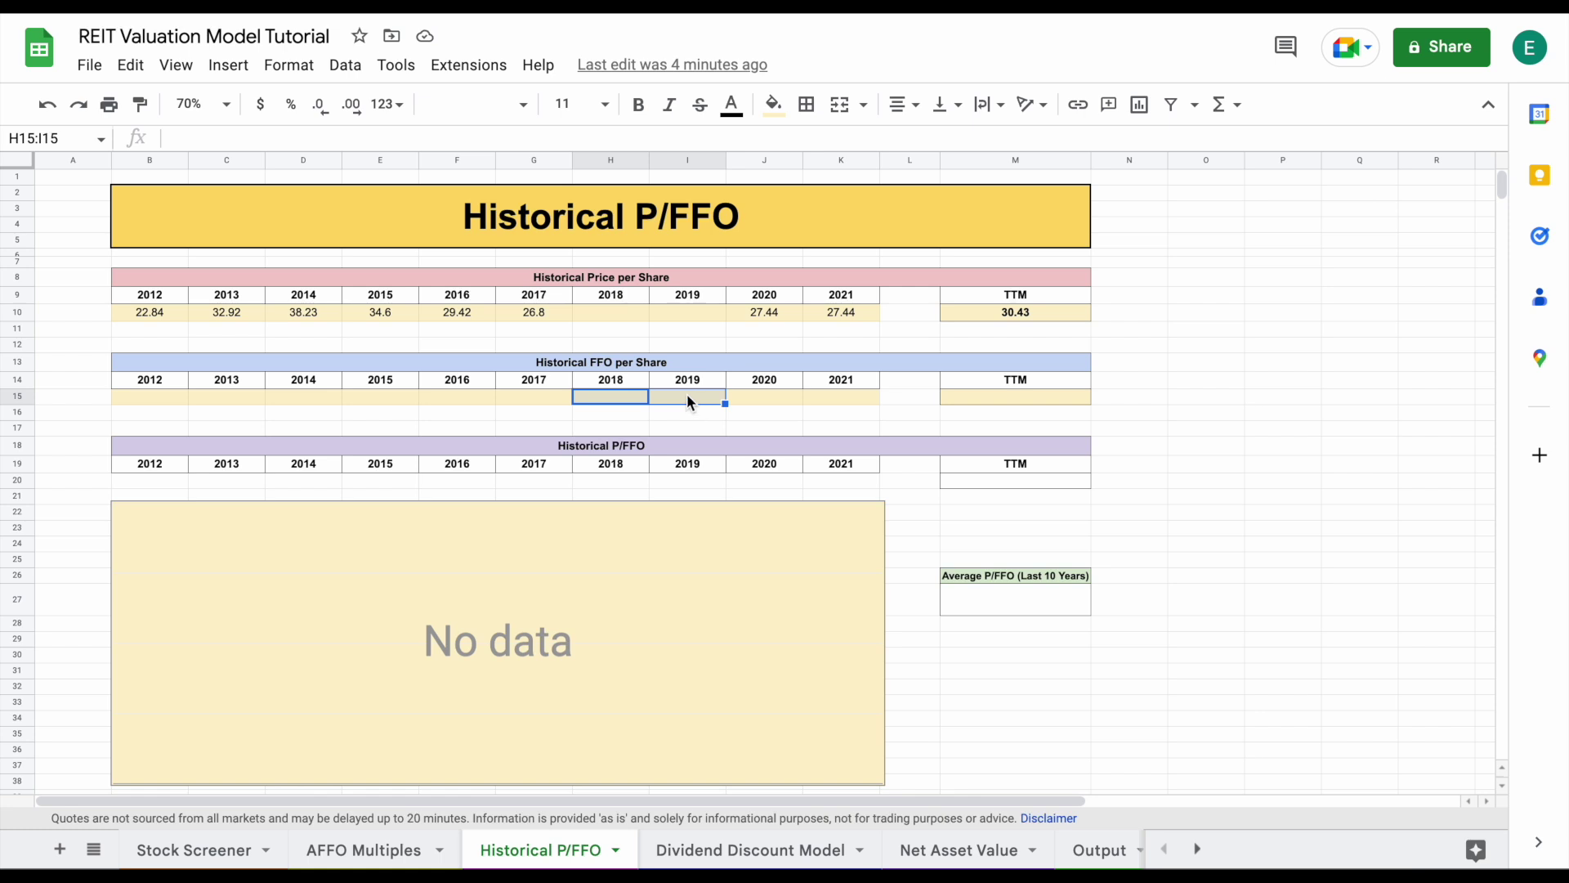
left_click_drag(164, 304, 824, 313)
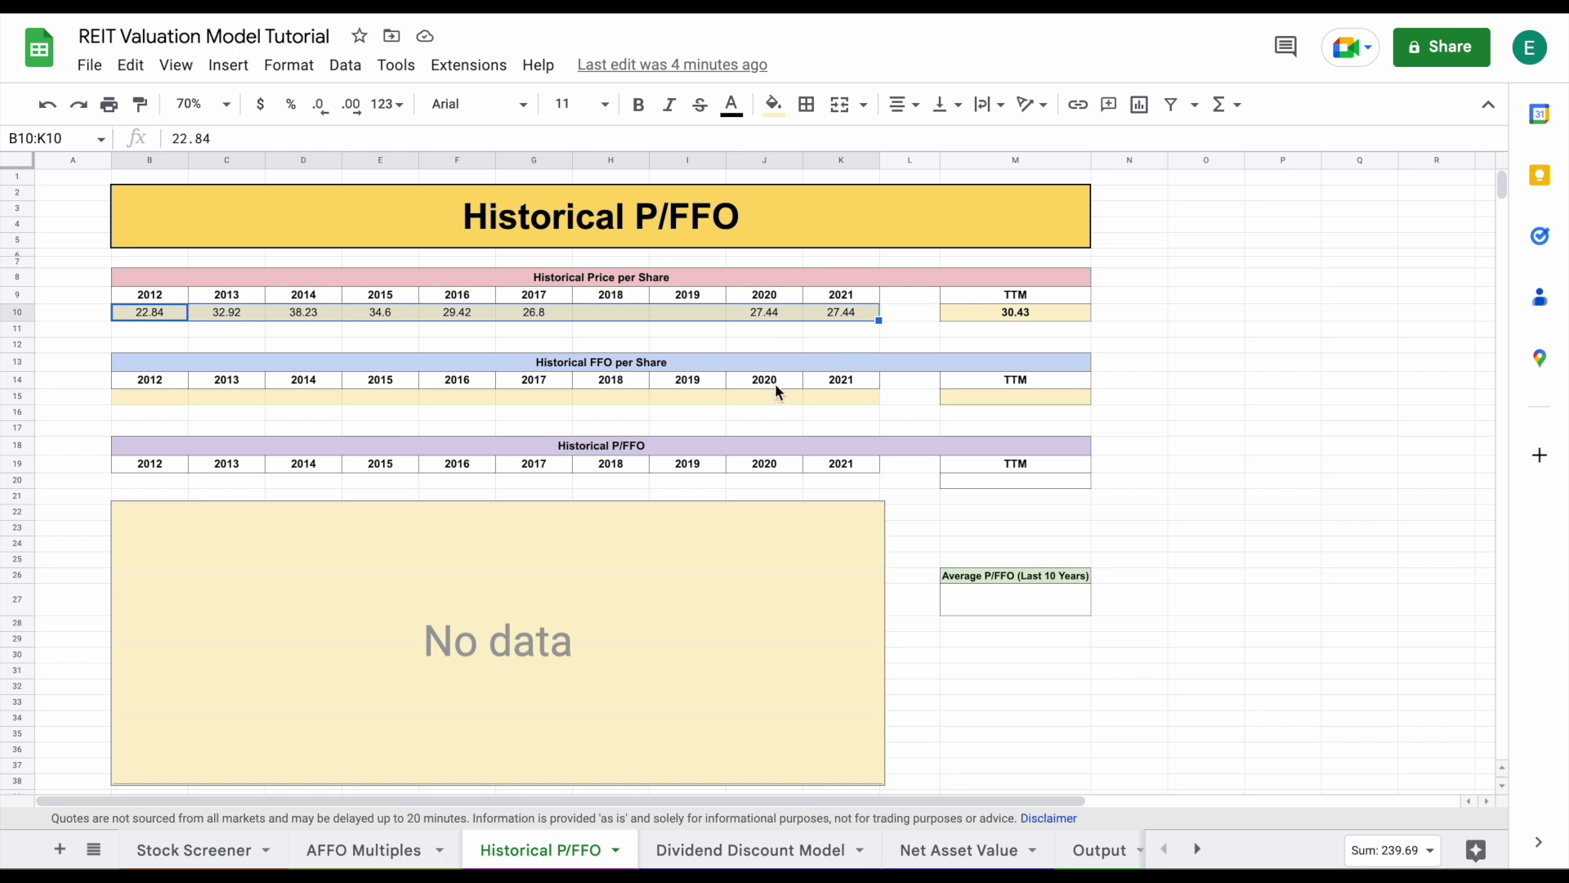
left_click_drag(626, 312, 686, 312)
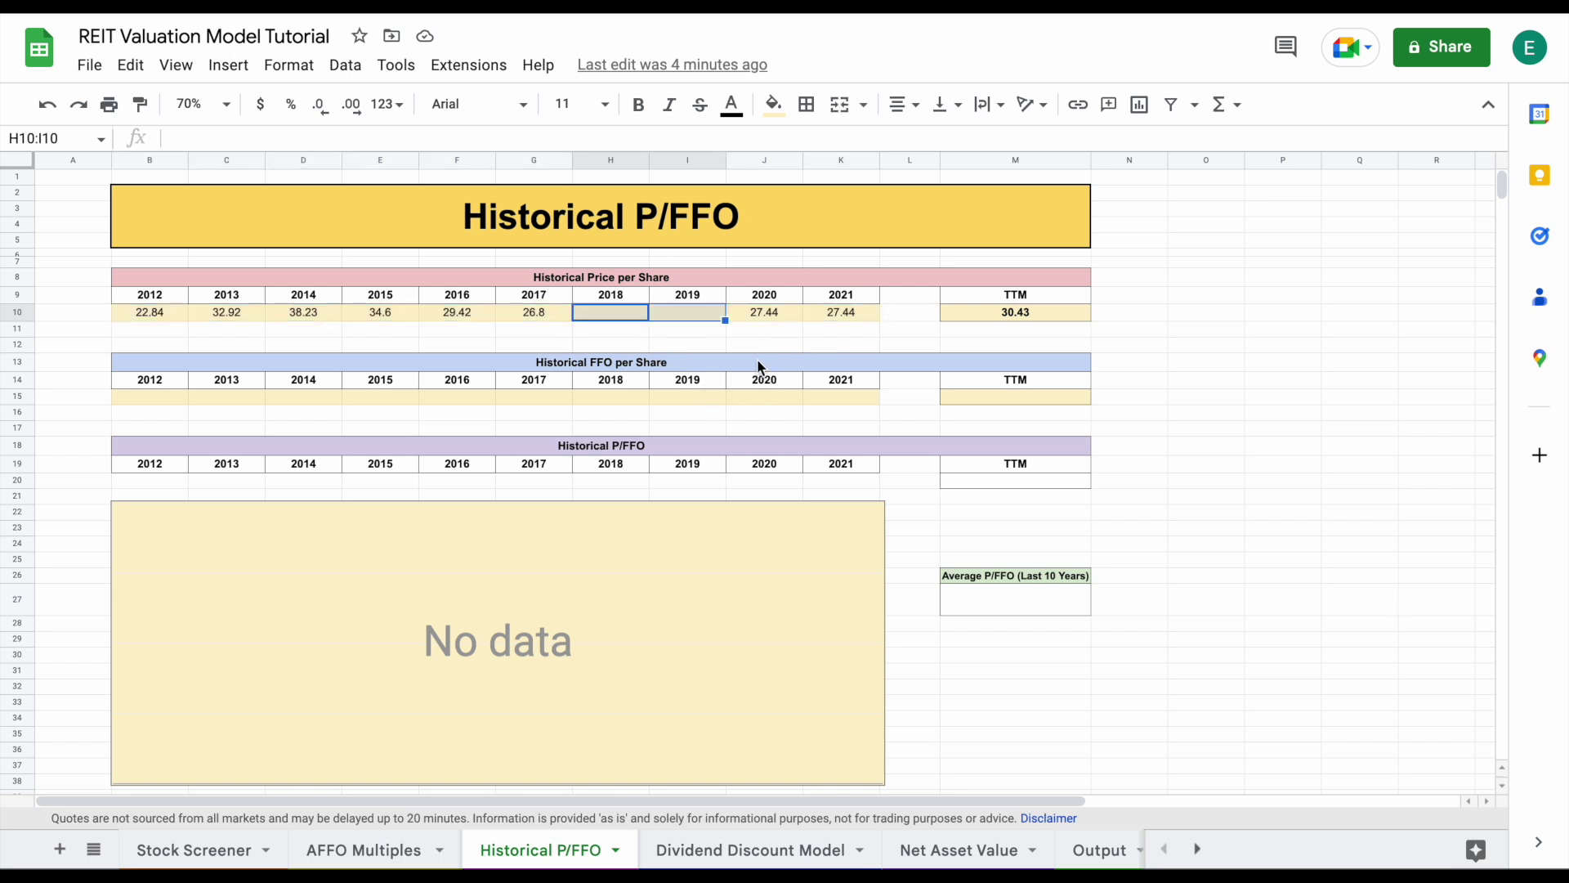
left_click(715, 363)
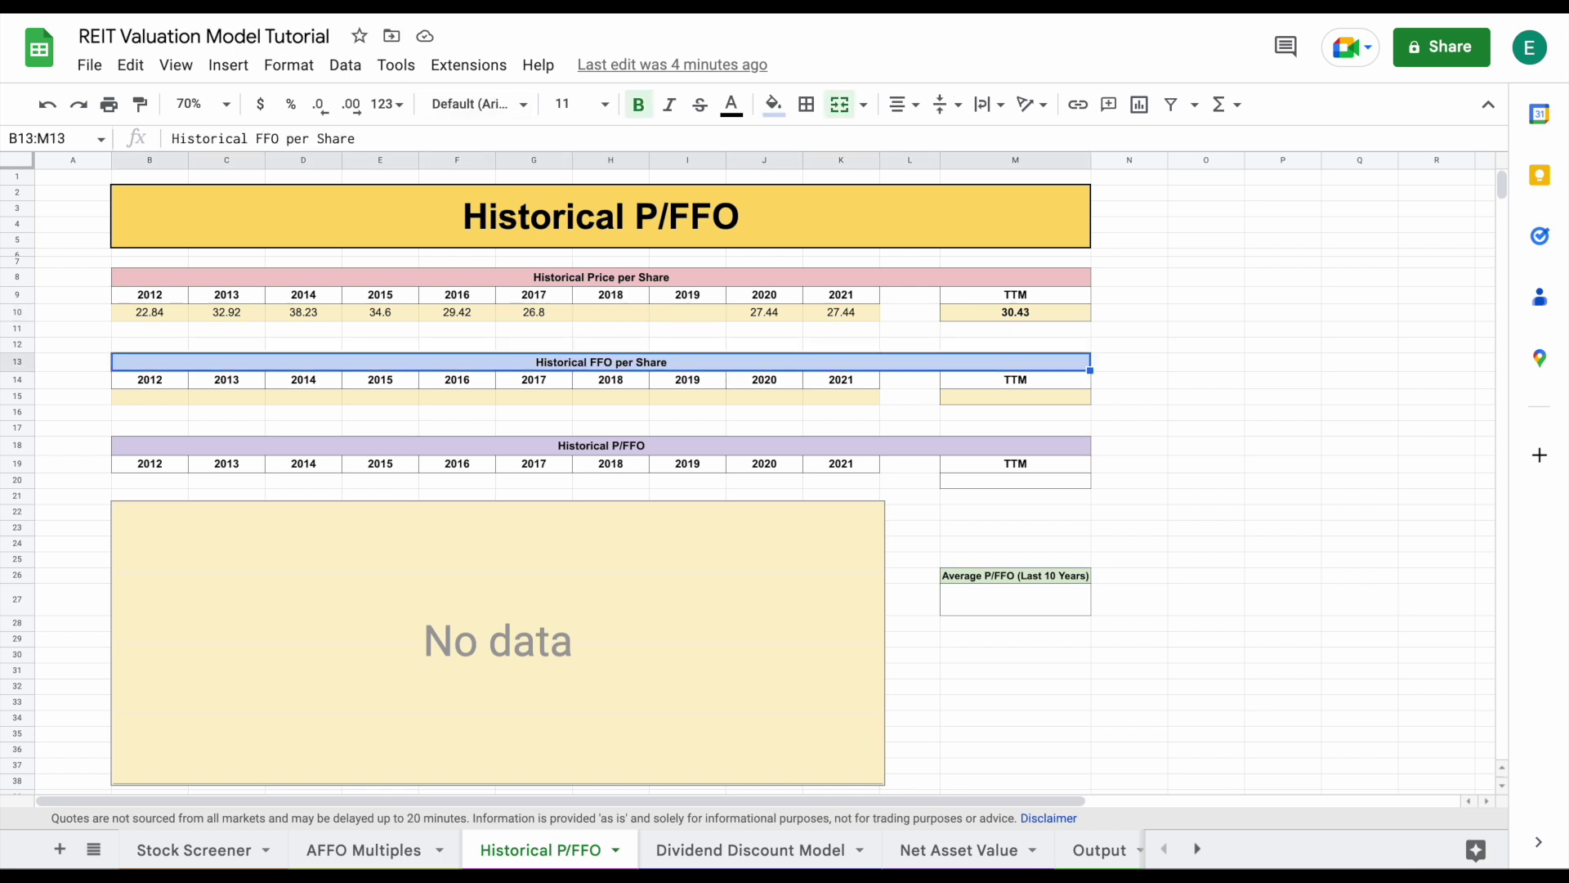
key("ctrl+Tab")
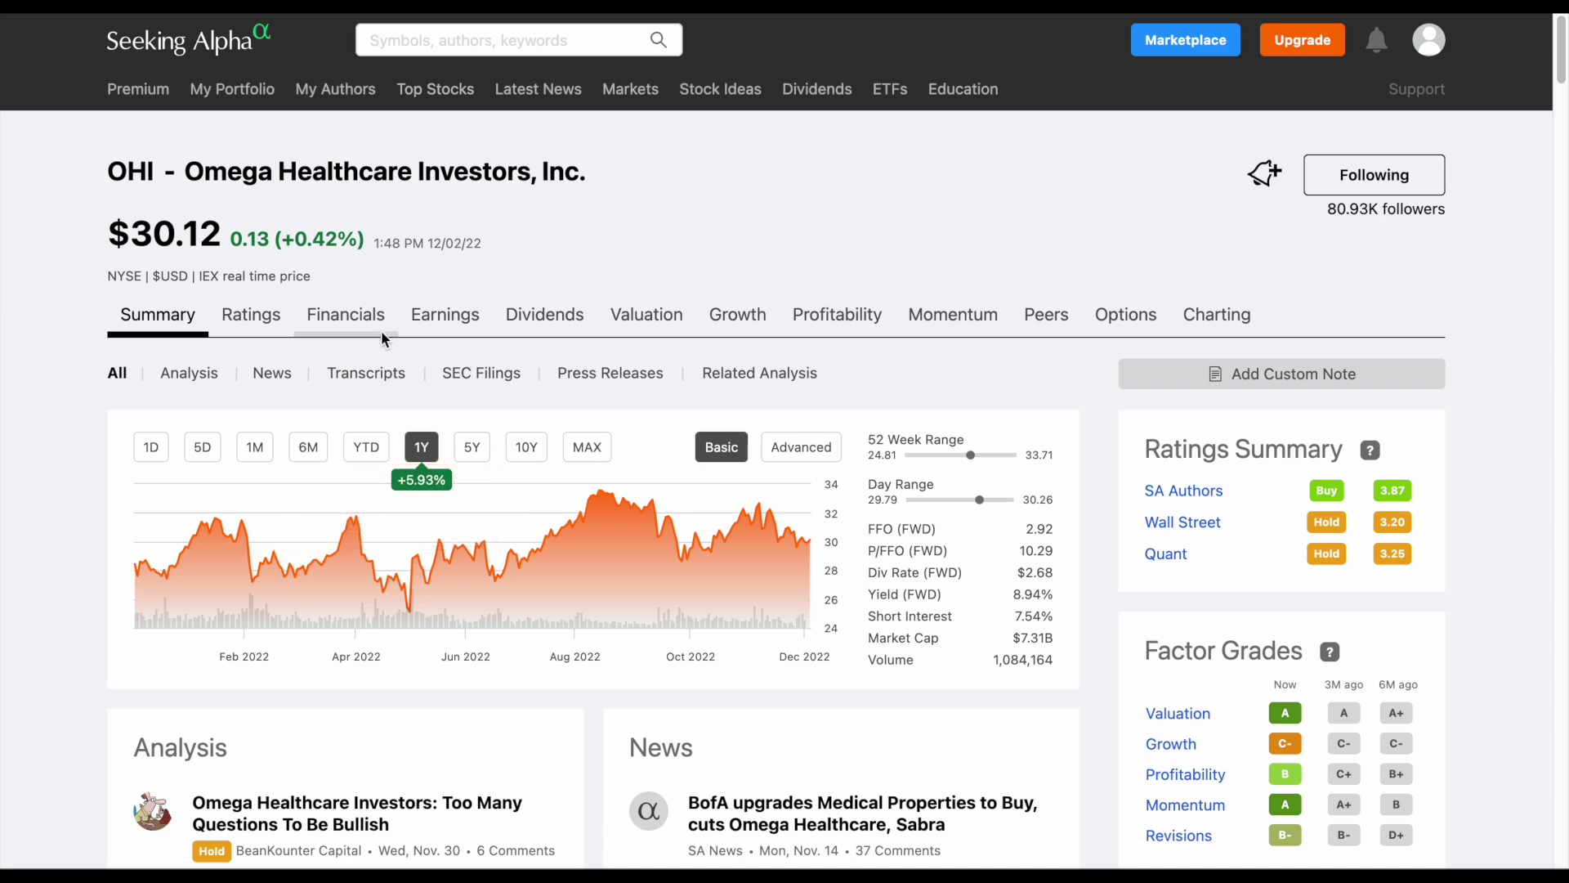
Open OHI's income statement, then briefly browse Realty Income Corporation's financials
left_click(368, 326)
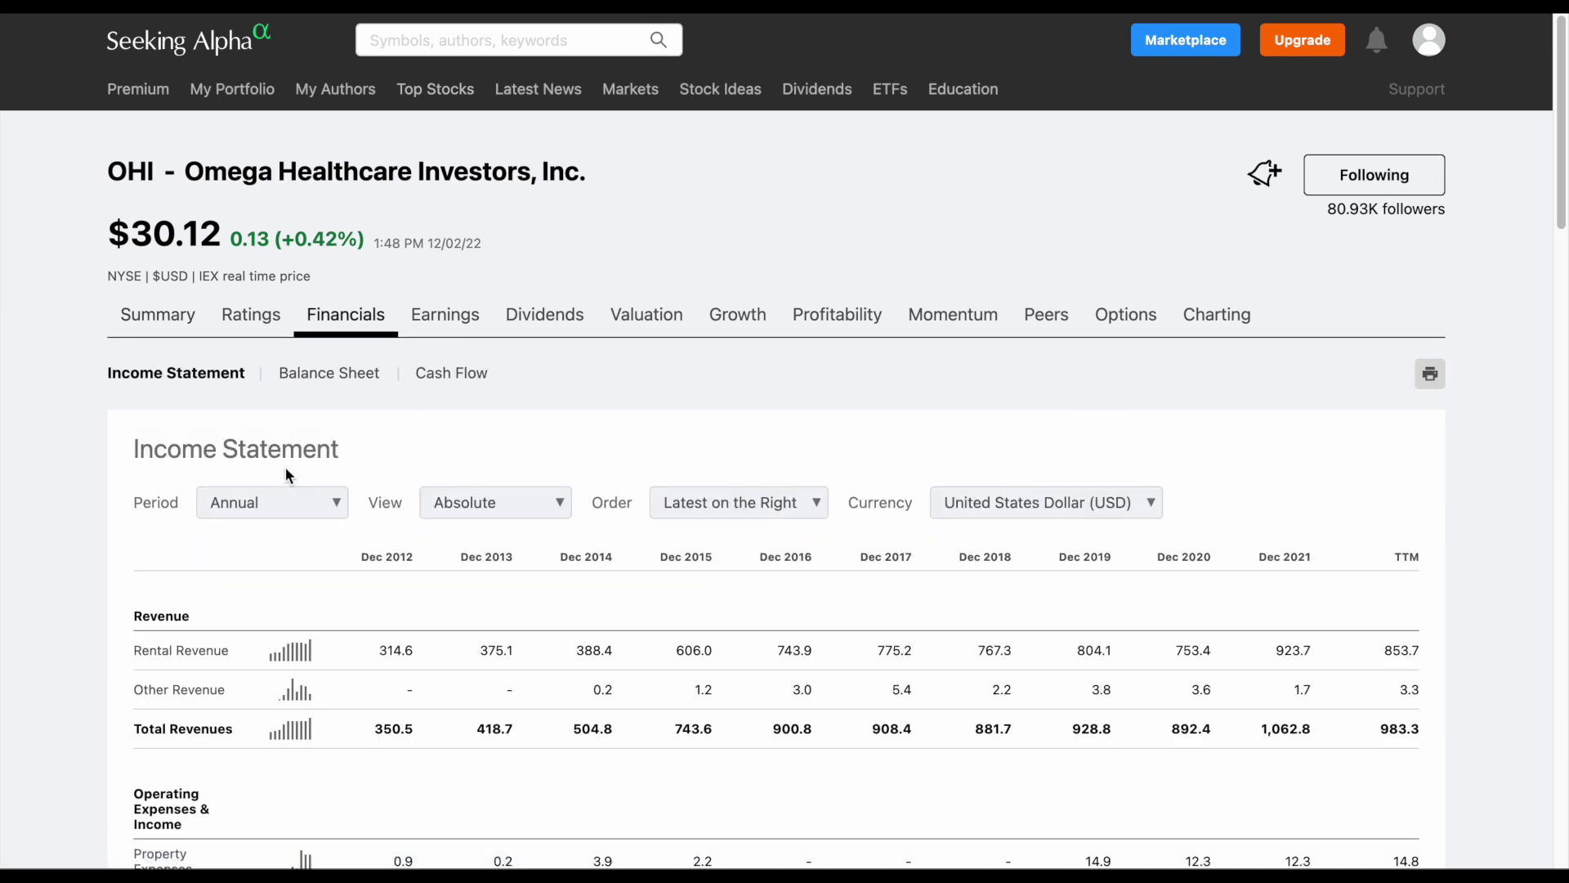
scroll(403, 451, "down", 20)
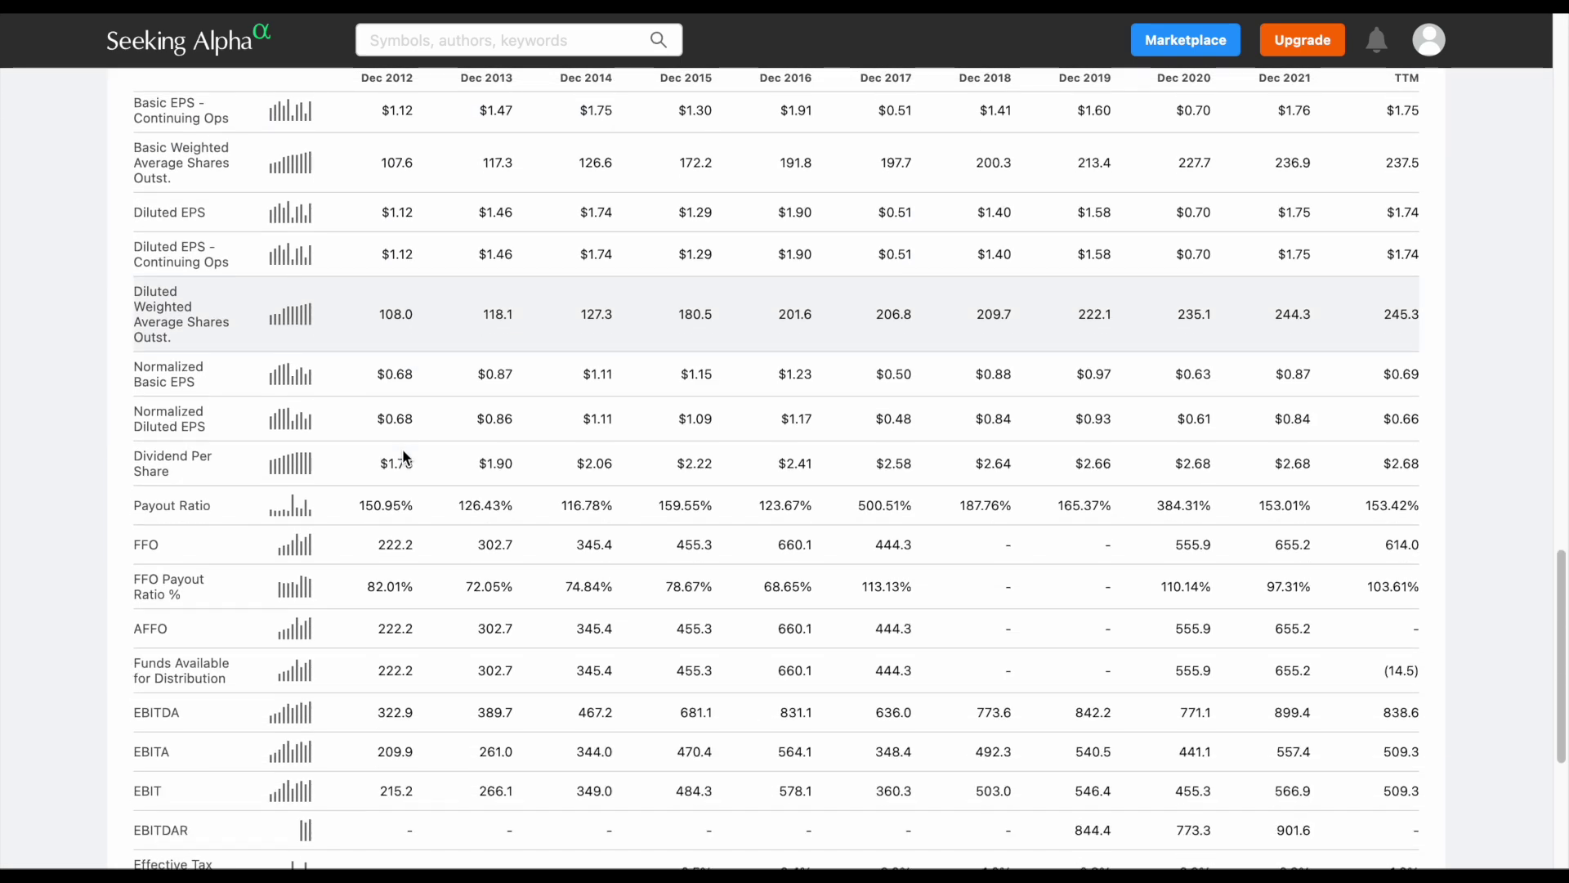
scroll(403, 454, "down", 2)
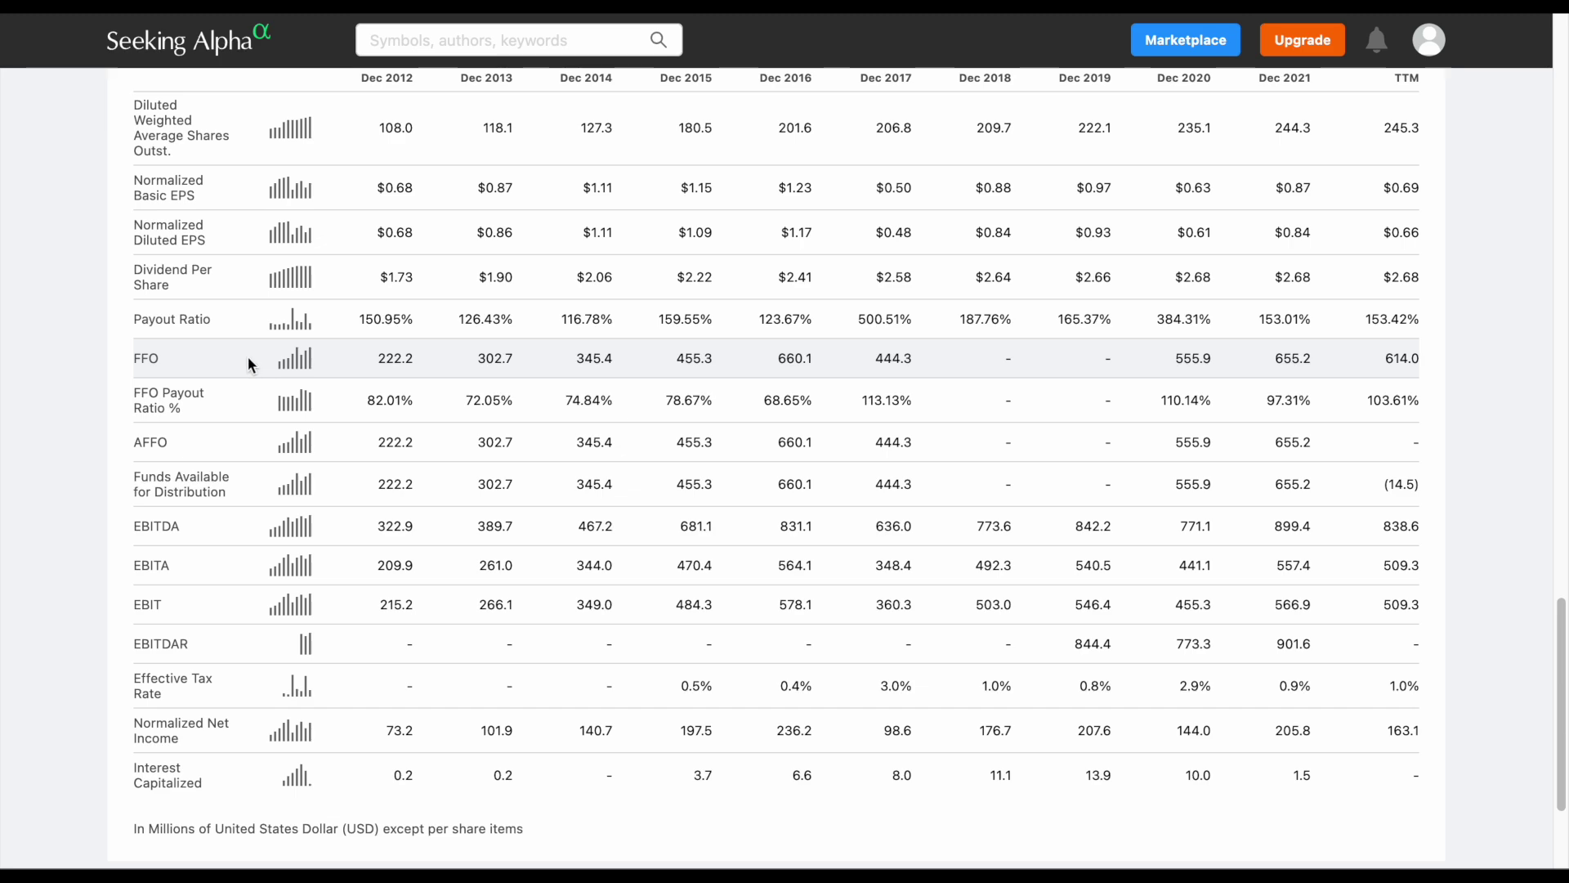
scroll(250, 356, "up", 1)
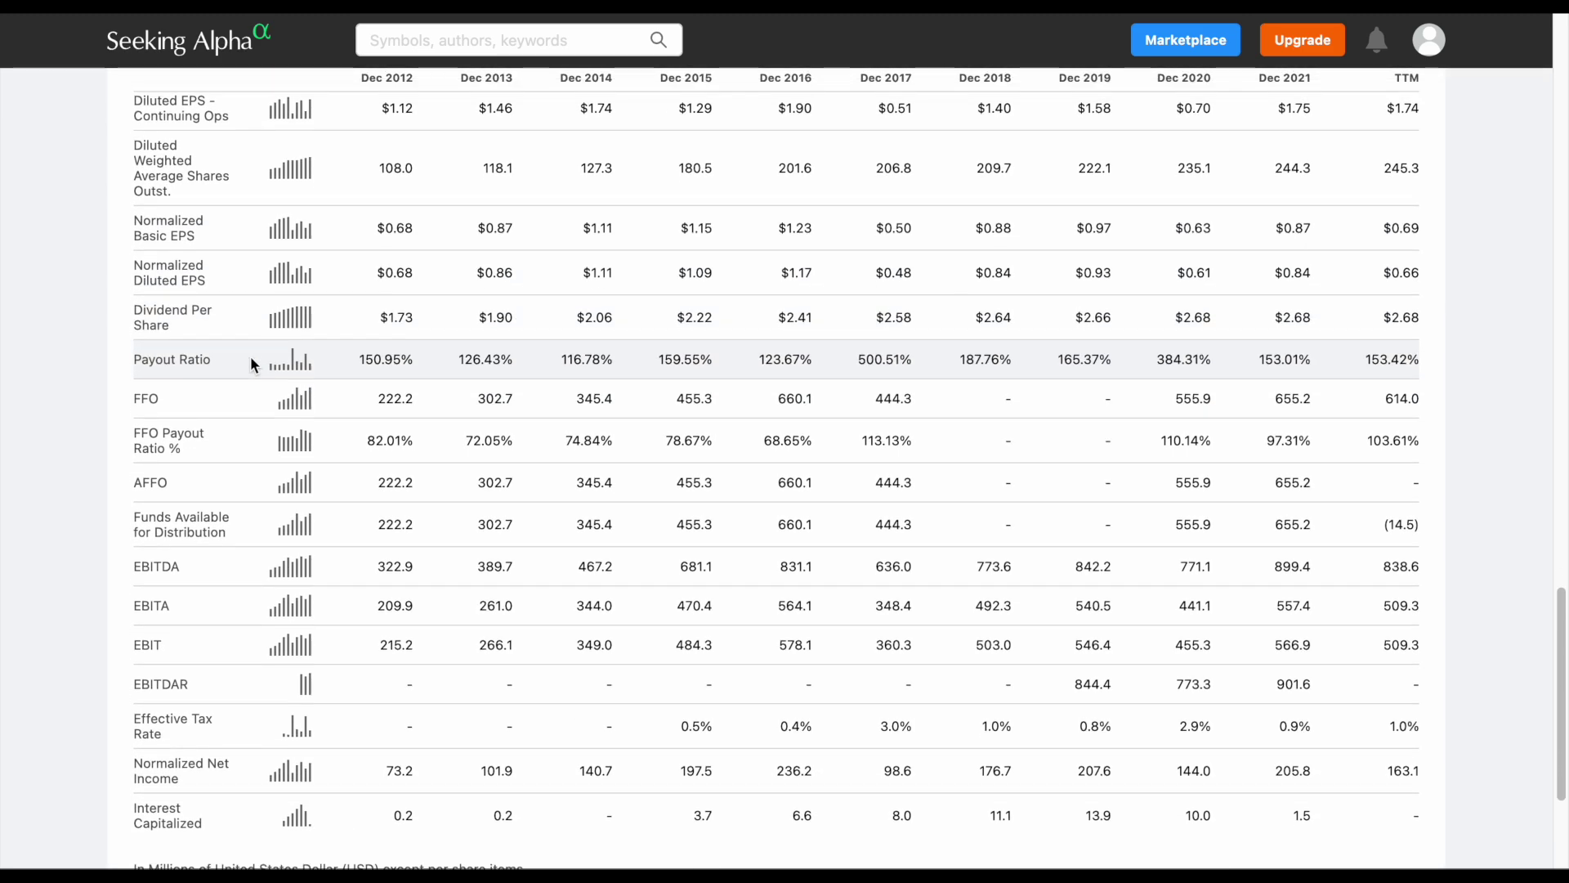
left_click(531, 40)
type("o")
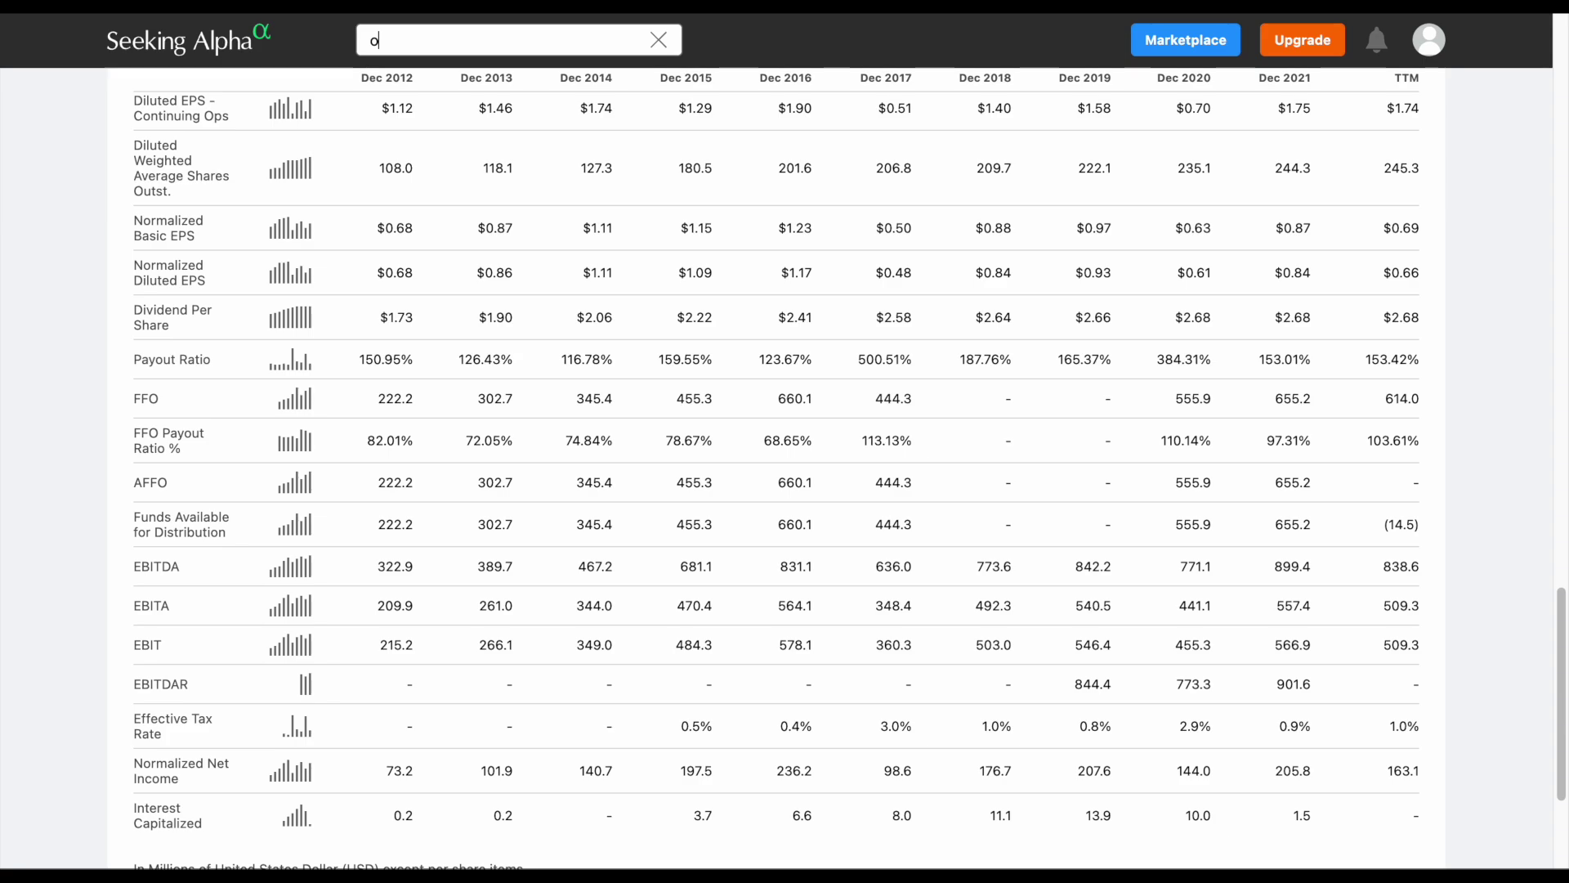
left_click(564, 97)
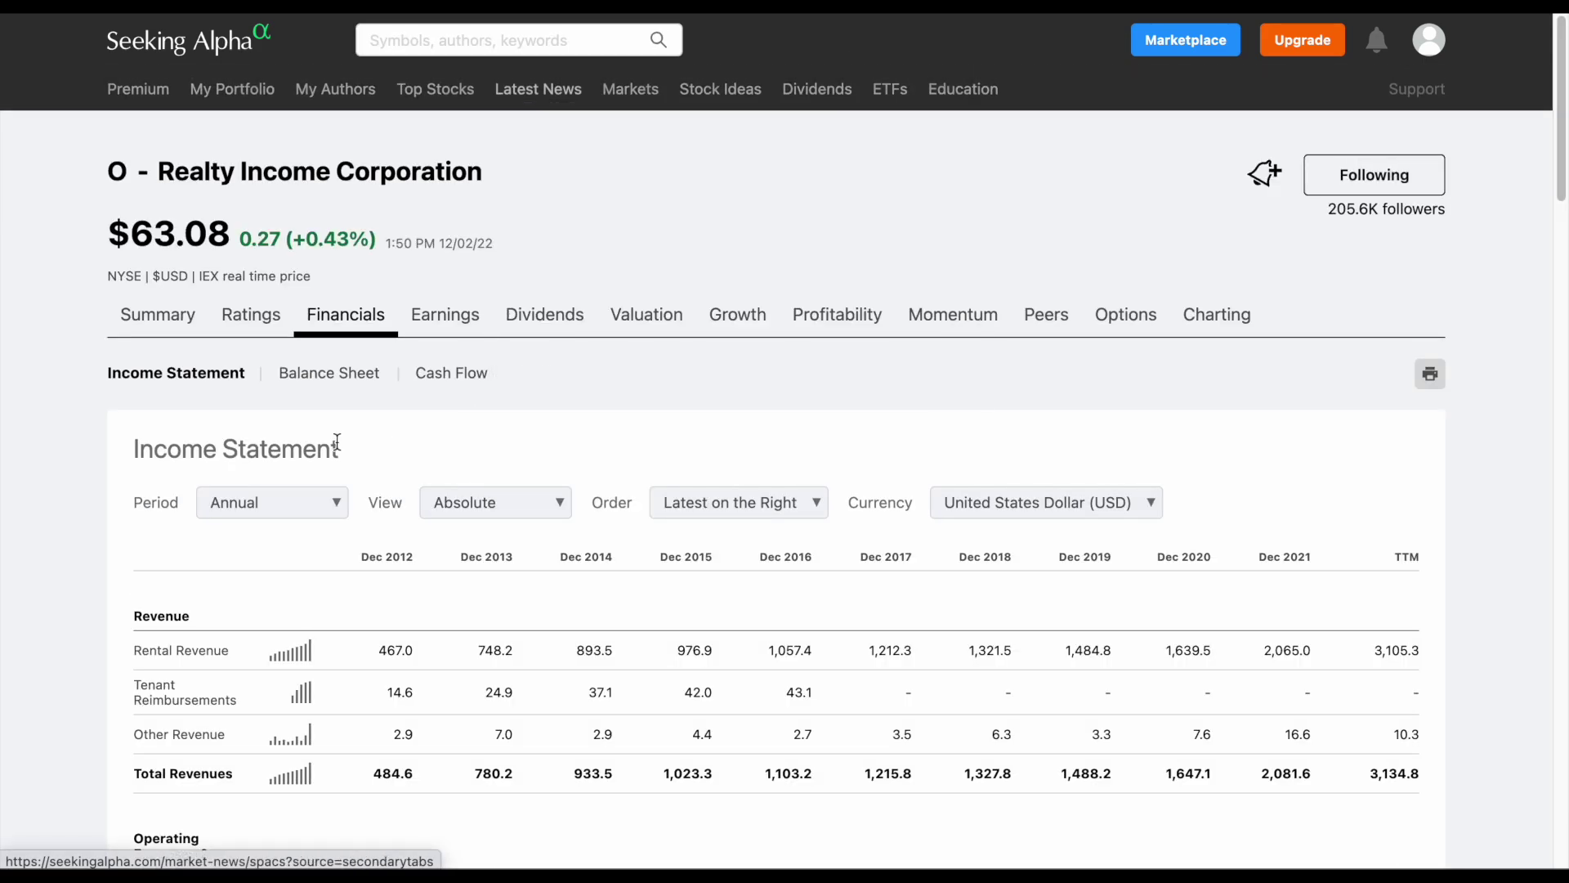
scroll(336, 441, "down", 20)
scroll(337, 446, "down", 2)
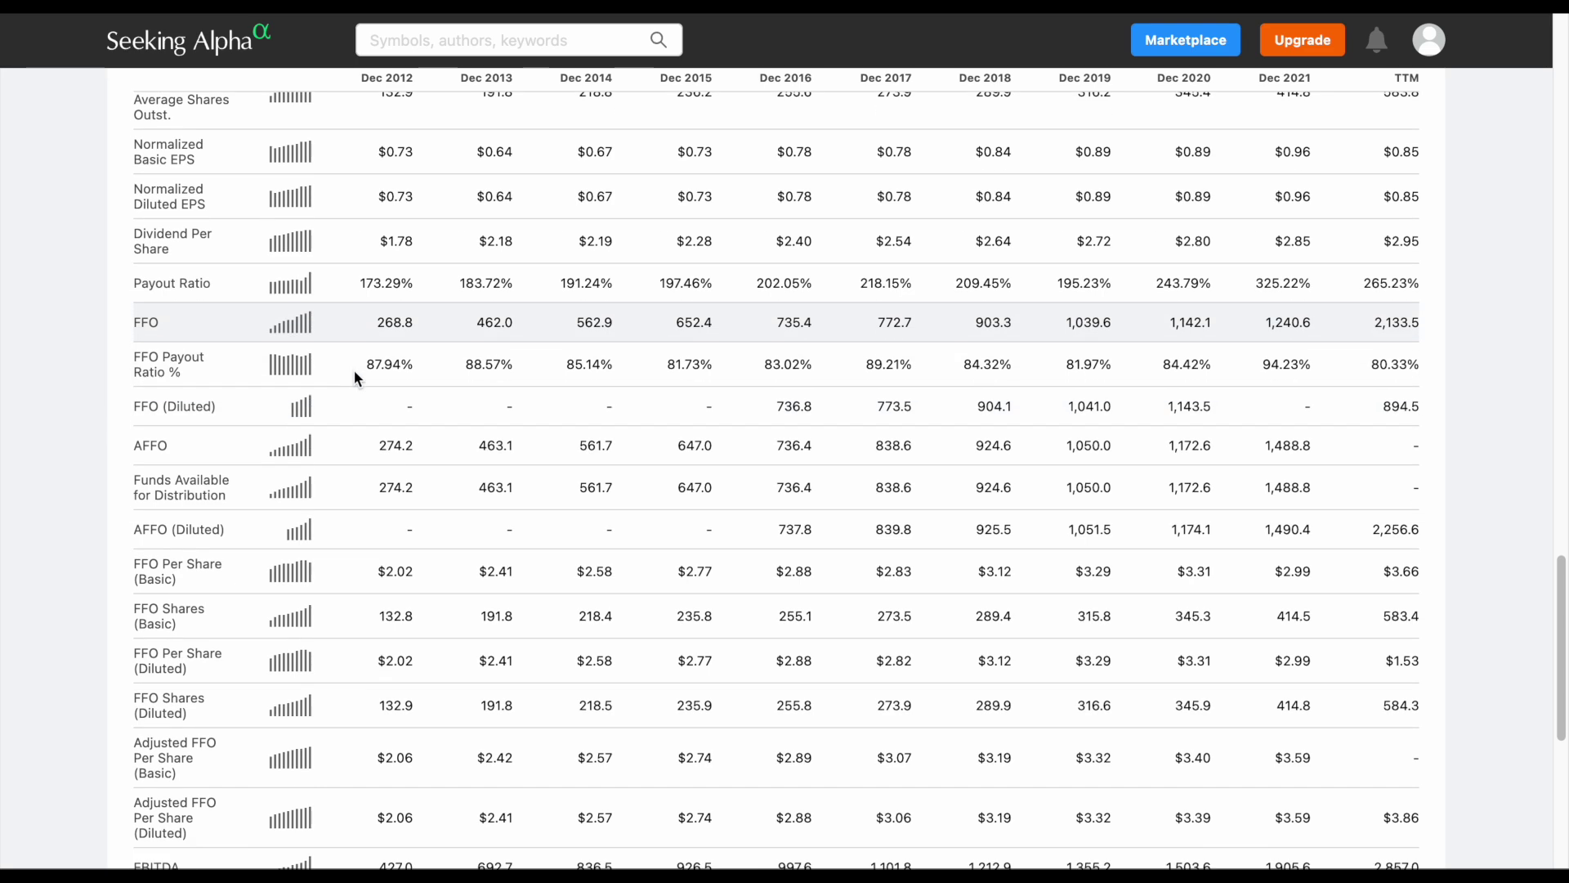
scroll(355, 371, "down", 1)
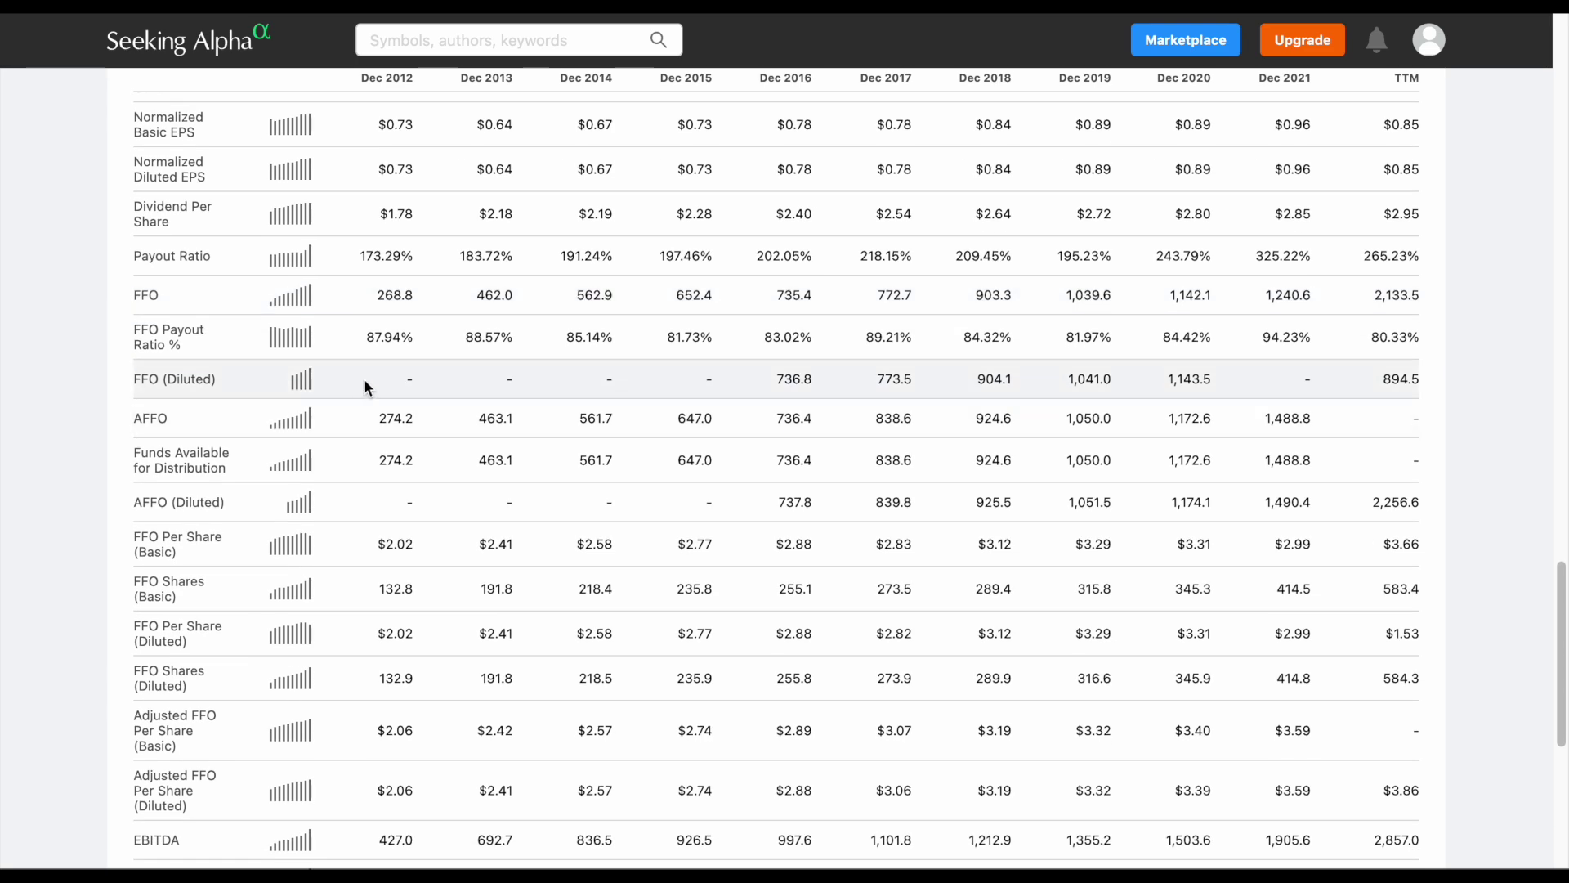
scroll(365, 379, "down", 4)
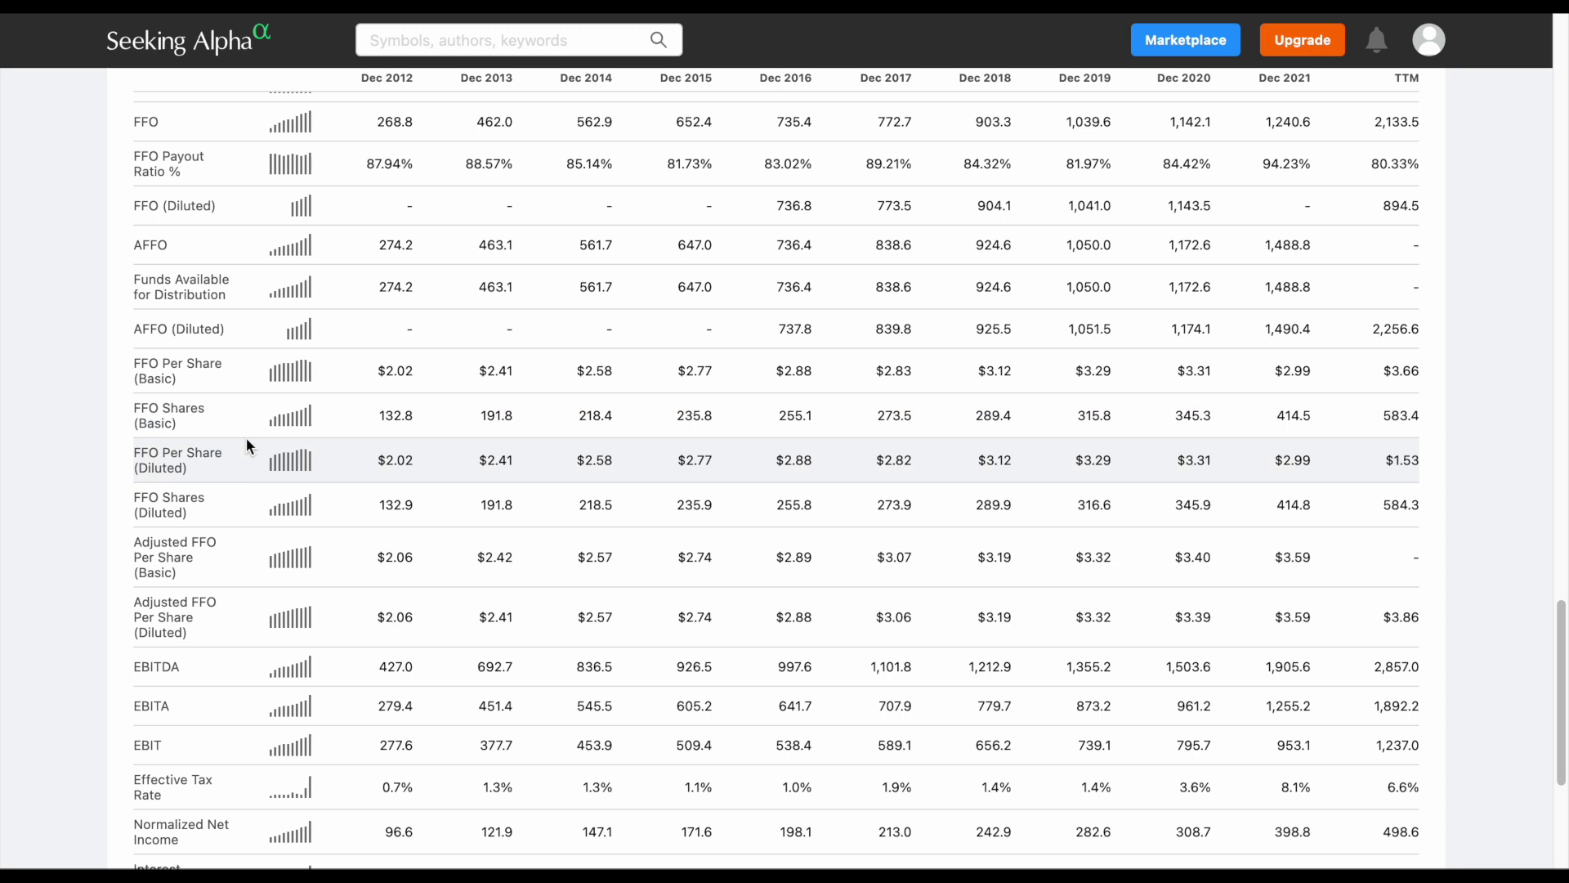
Return to OHI's financials and copy the FFO row, Dec 2012 through TTM (222.2 to 655.2)
left_click(569, 43)
type("ohi")
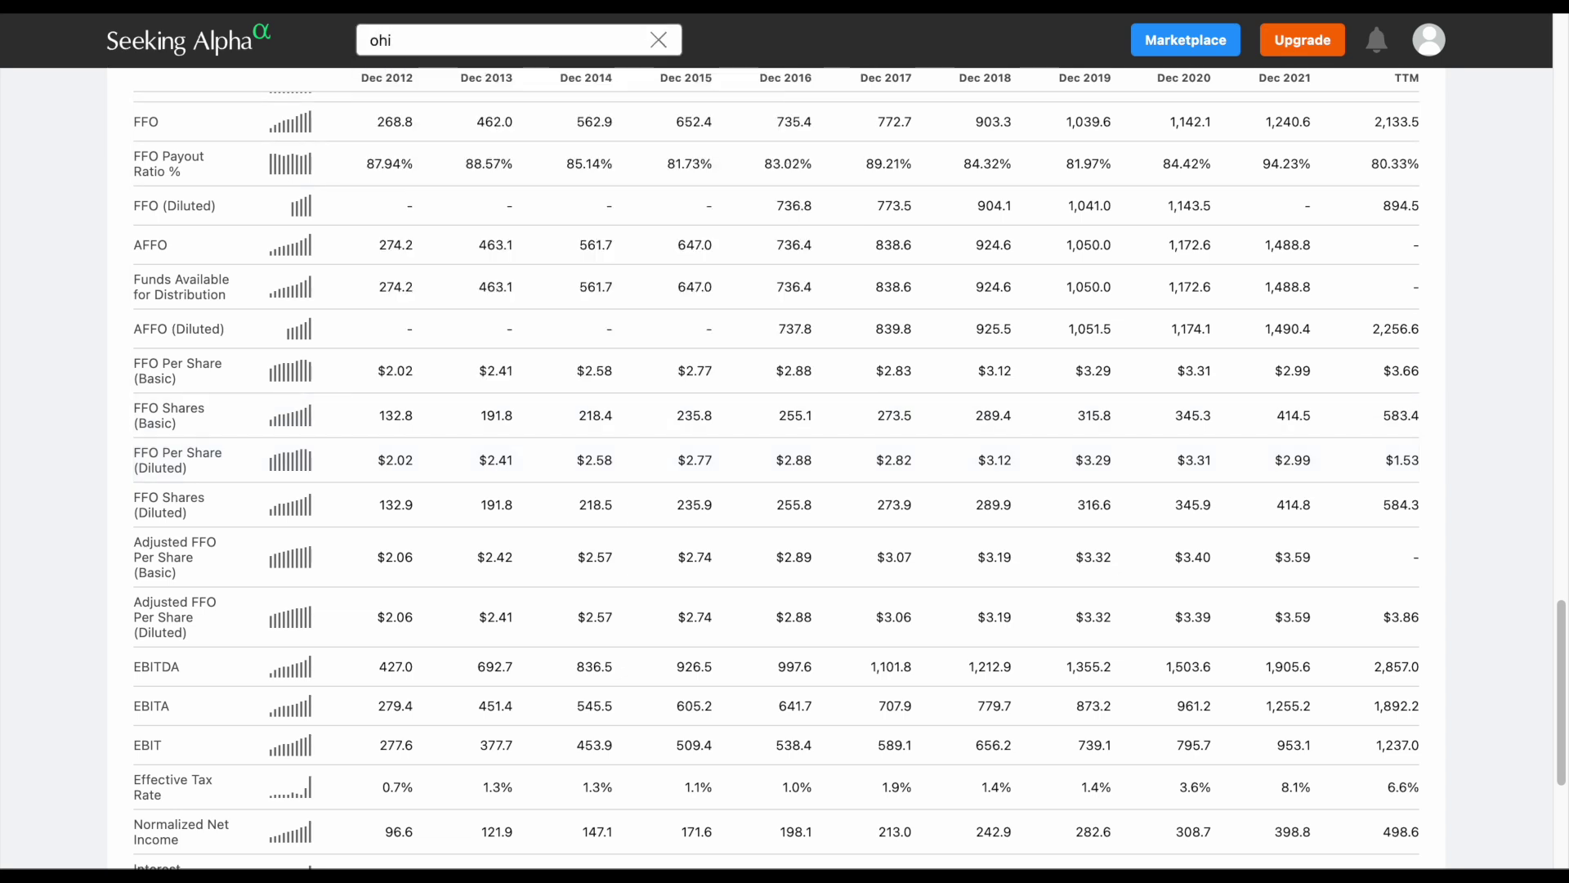
key("Return")
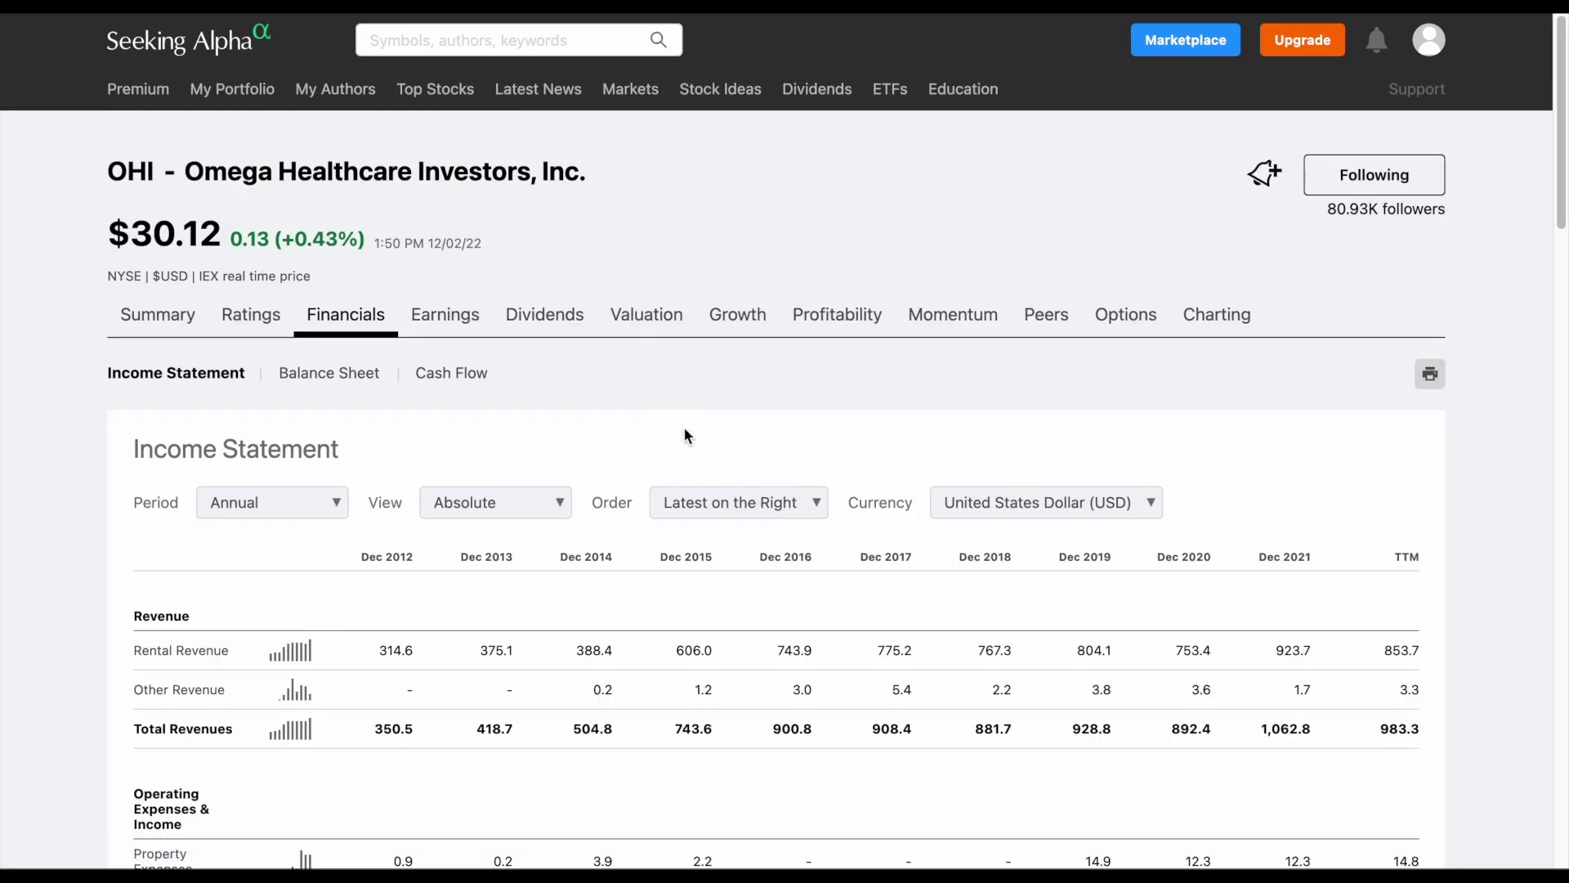
scroll(684, 427, "down", 20)
scroll(684, 426, "down", 2)
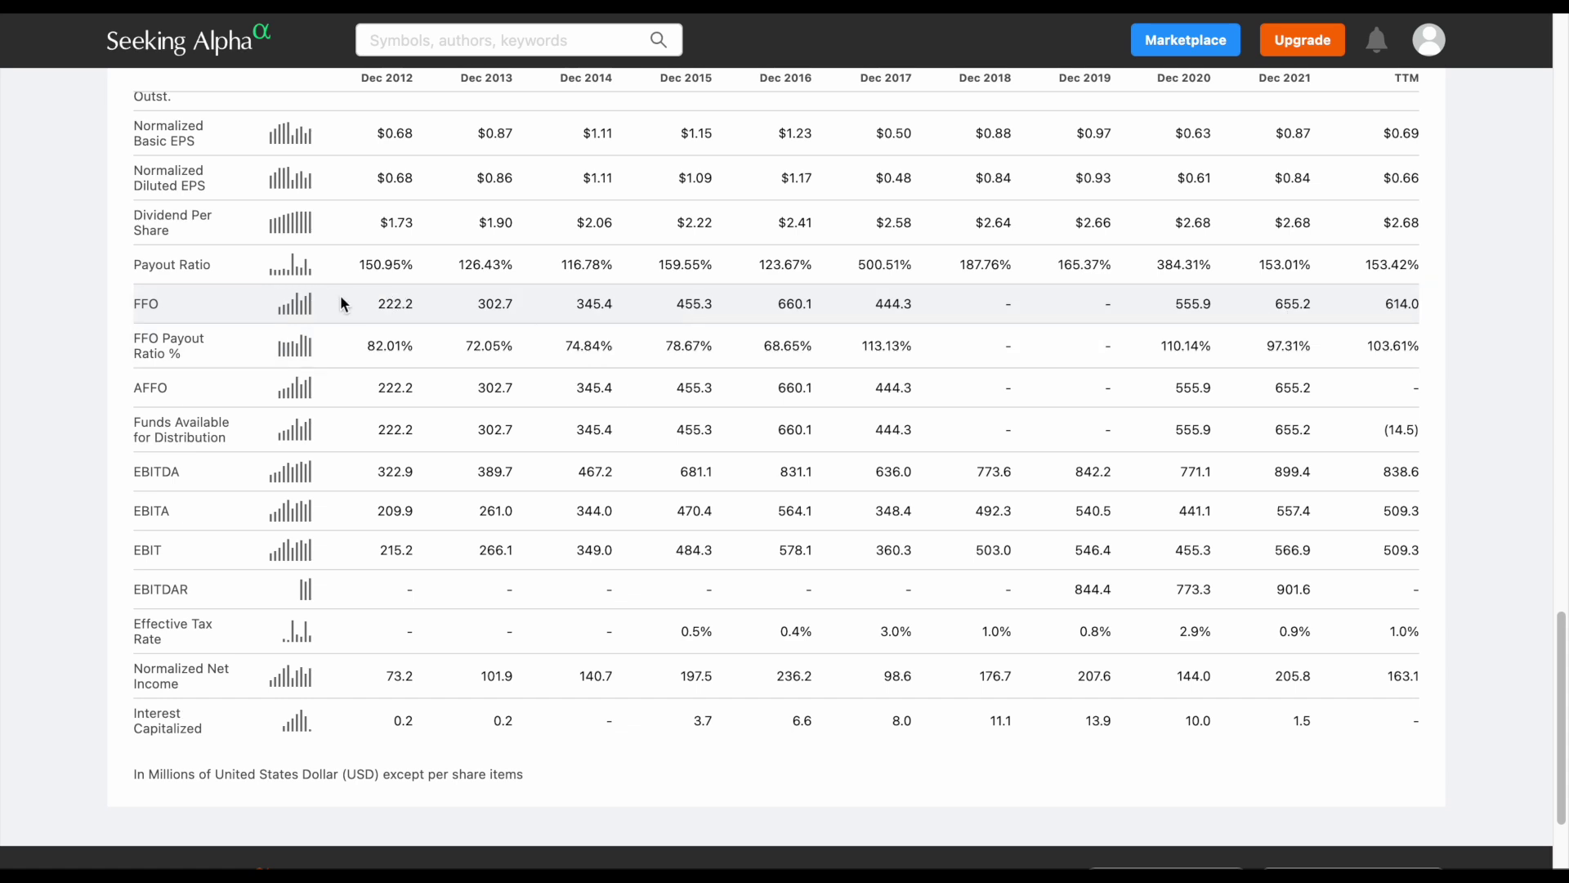
left_click_drag(376, 303, 1416, 300)
key("ctrl+c")
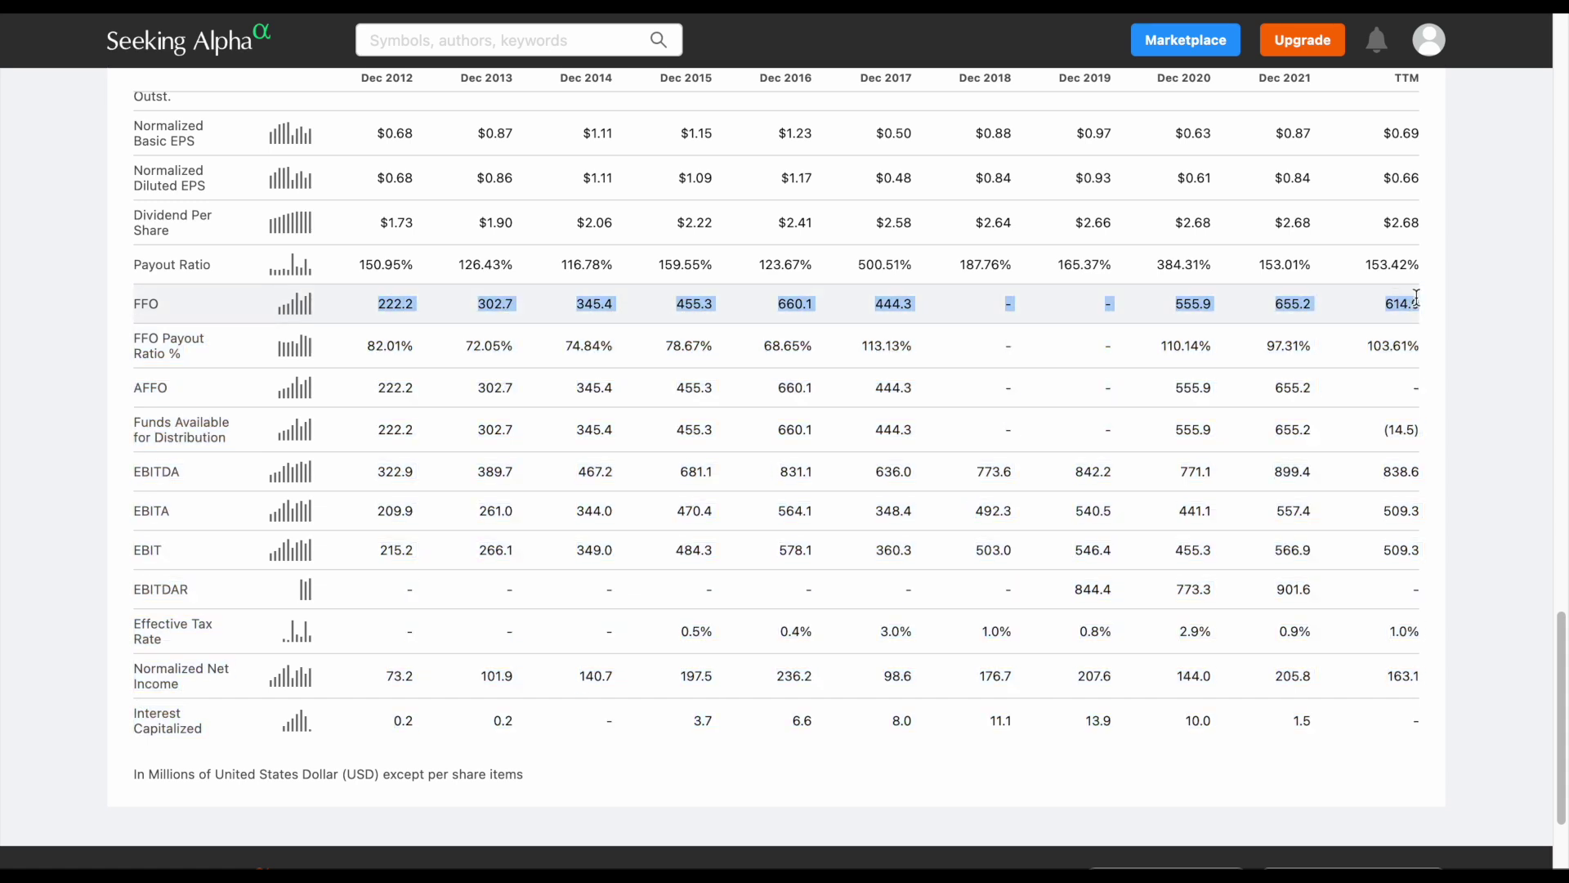
key("ctrl+Tab")
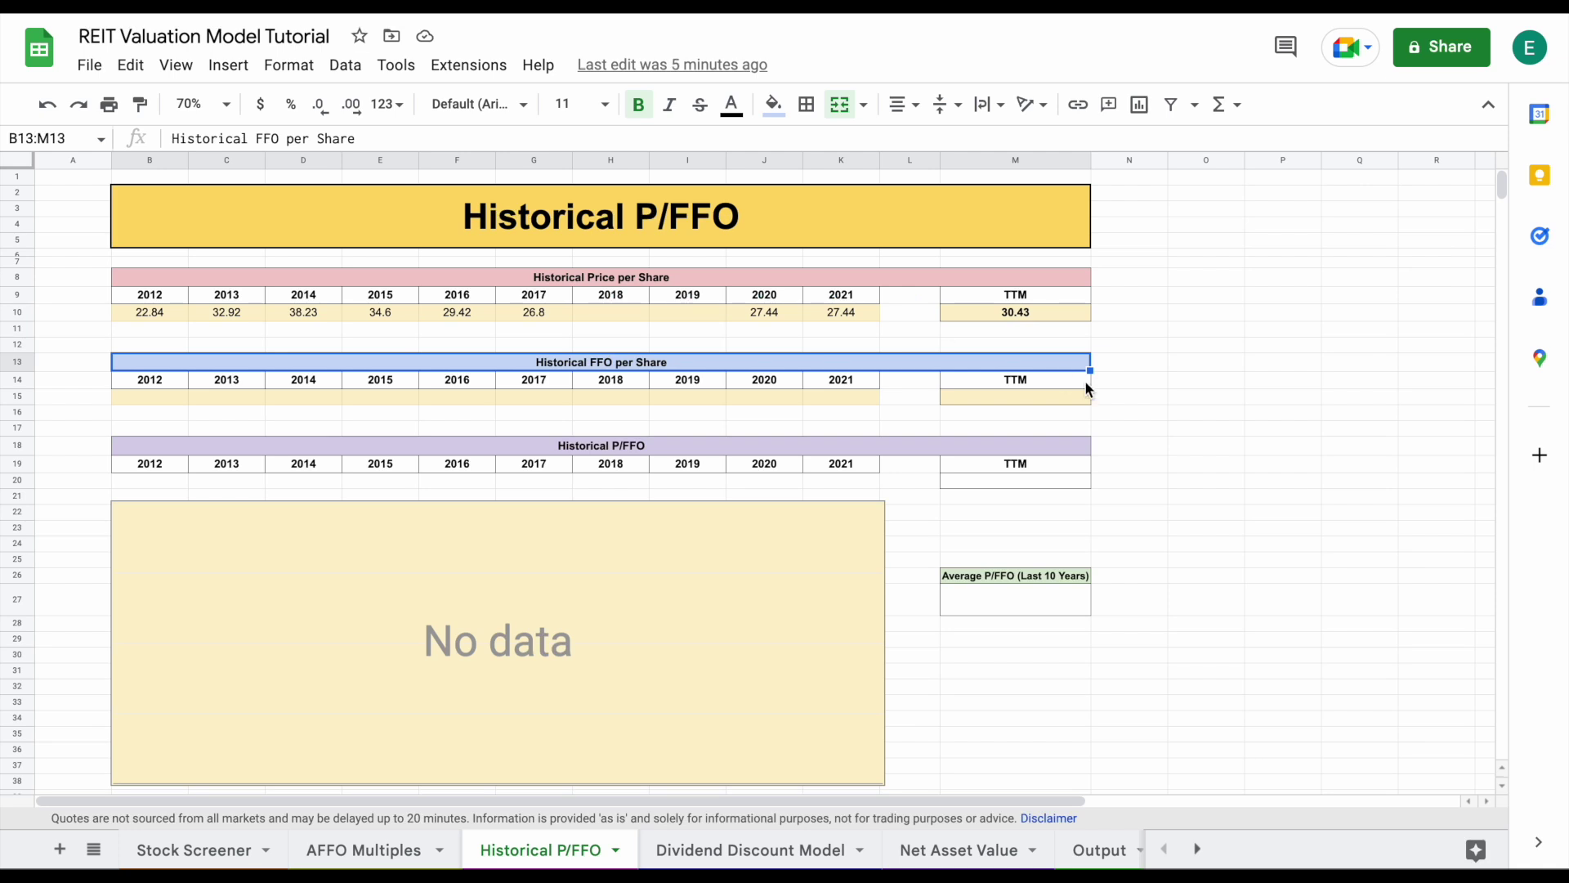
Paste OHI's FFO figures, 222.2 through 614, into scratch row P11:Z11
left_click(1272, 334)
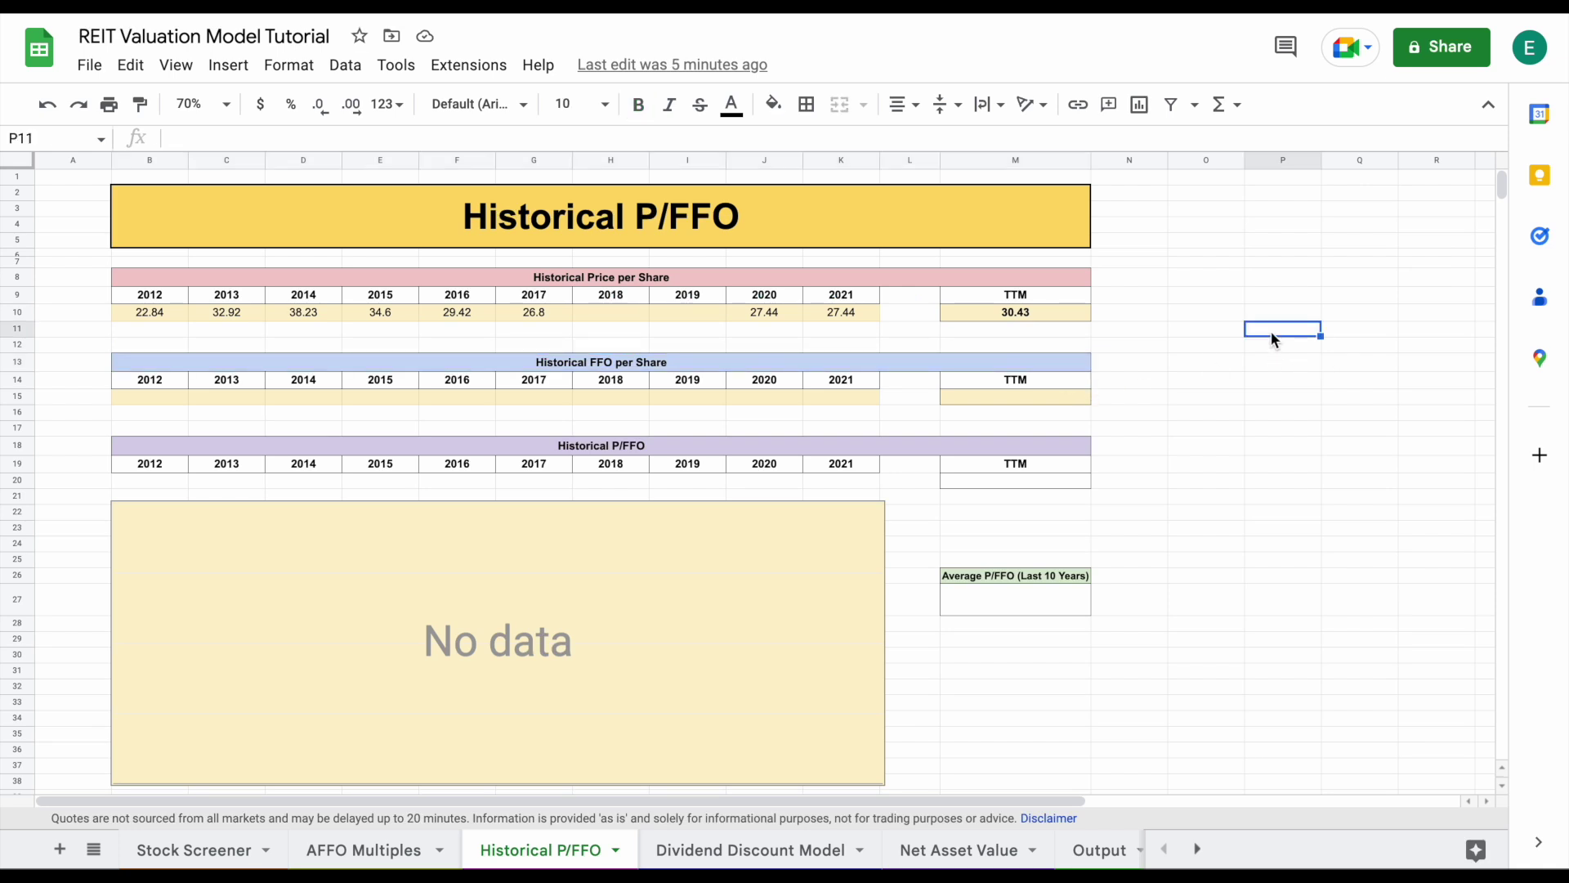
key("ctrl+v")
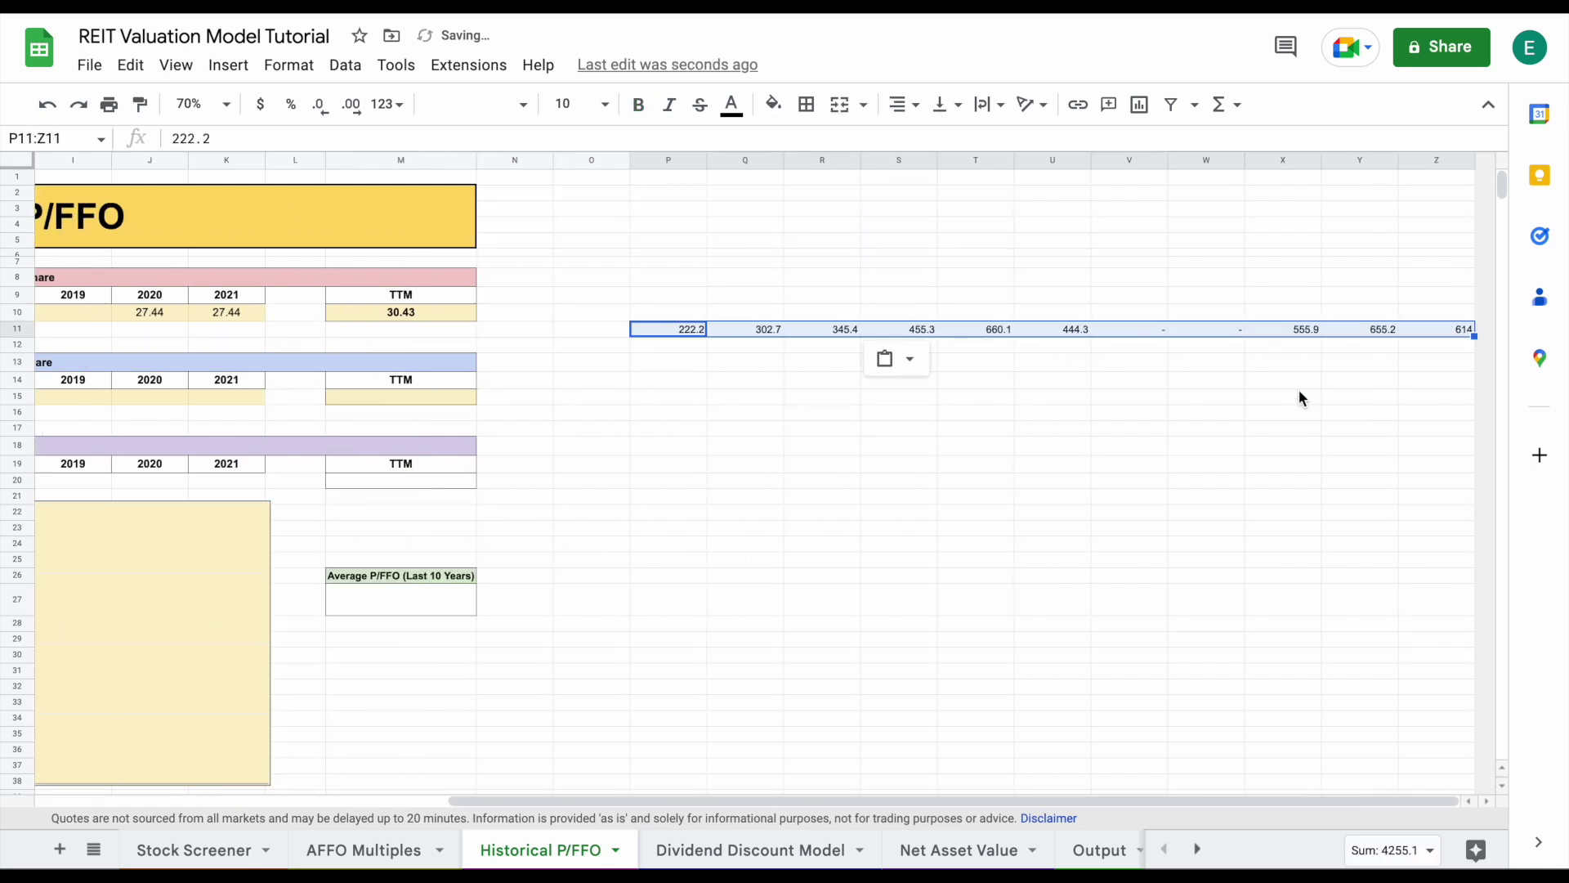
scroll(1297, 390, "left", 5)
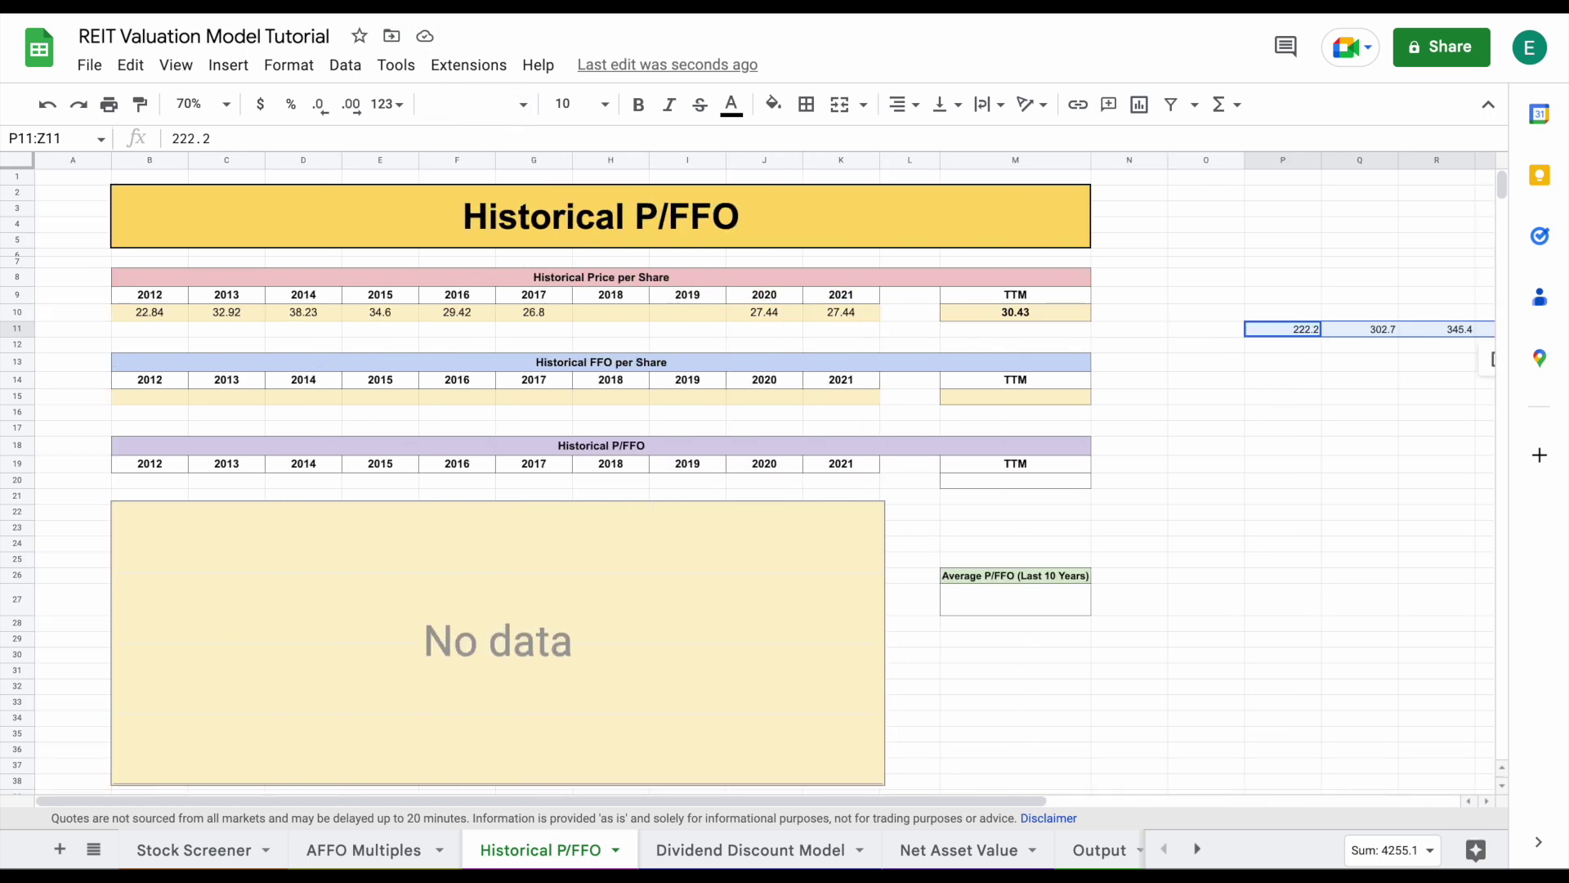
key("alt+Tab")
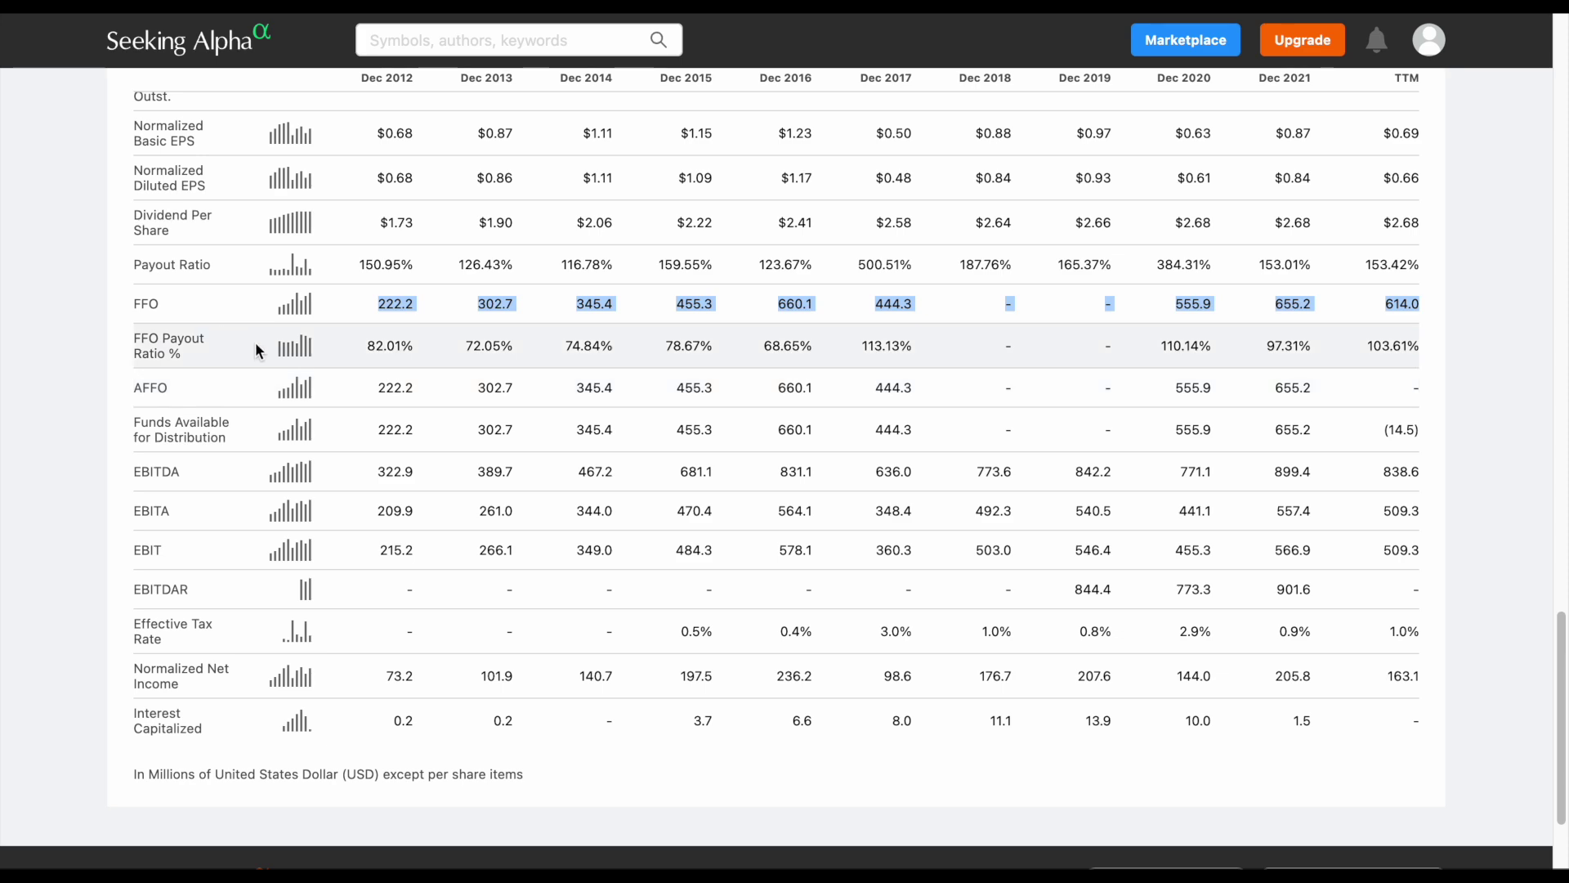
Copy OHI's Basic Weighted Average Shares row, 107.6 to 237.5, from Dec 2012 to TTM
scroll(255, 342, "up", 6)
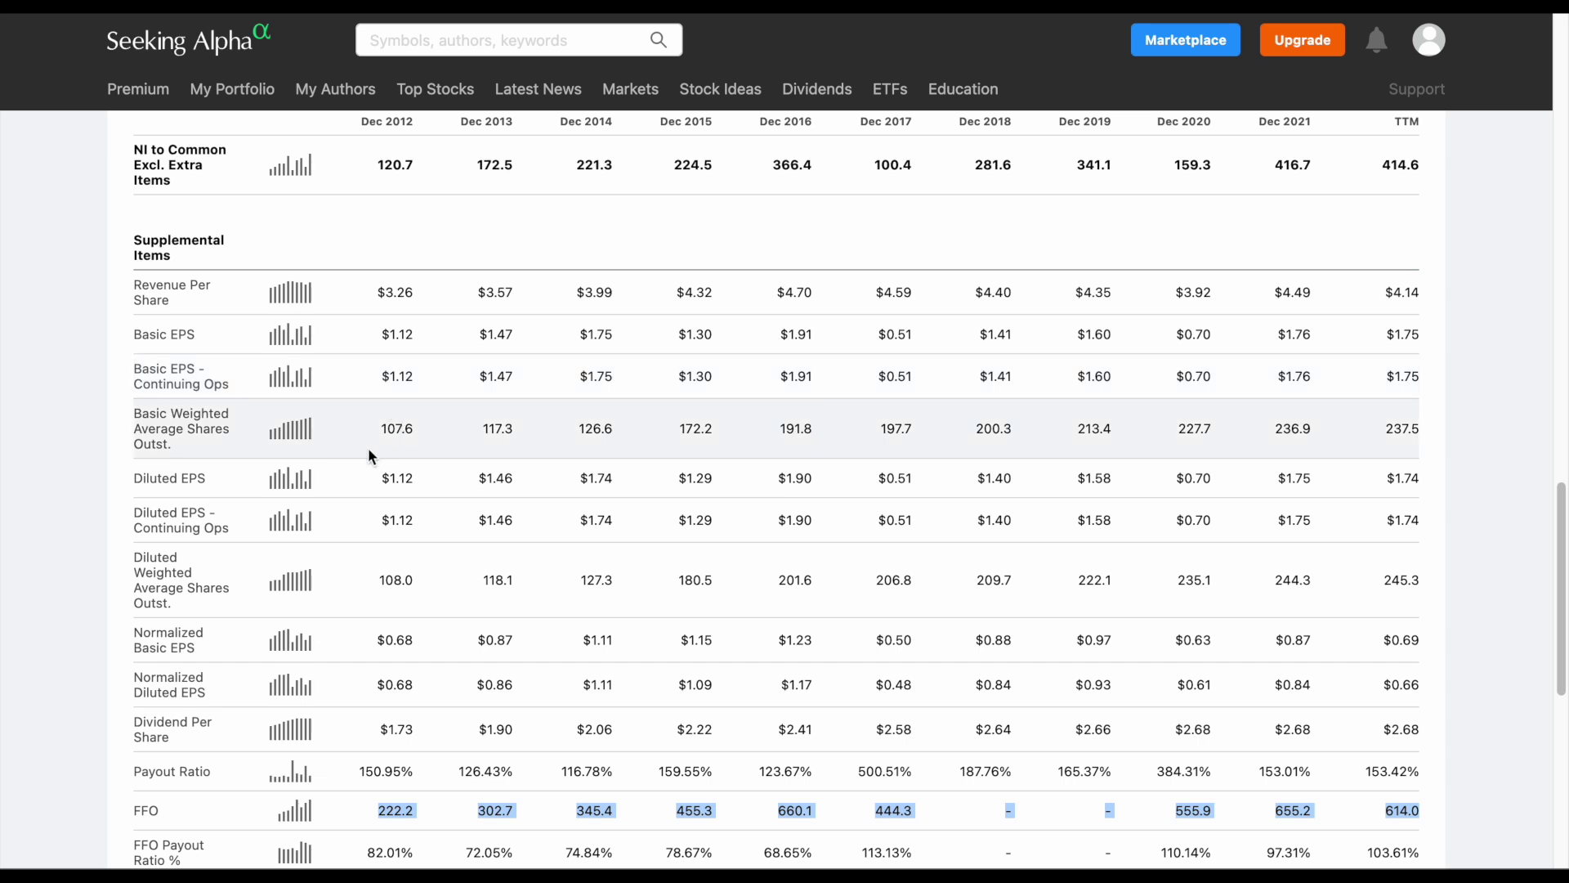
left_click_drag(383, 431, 1418, 423)
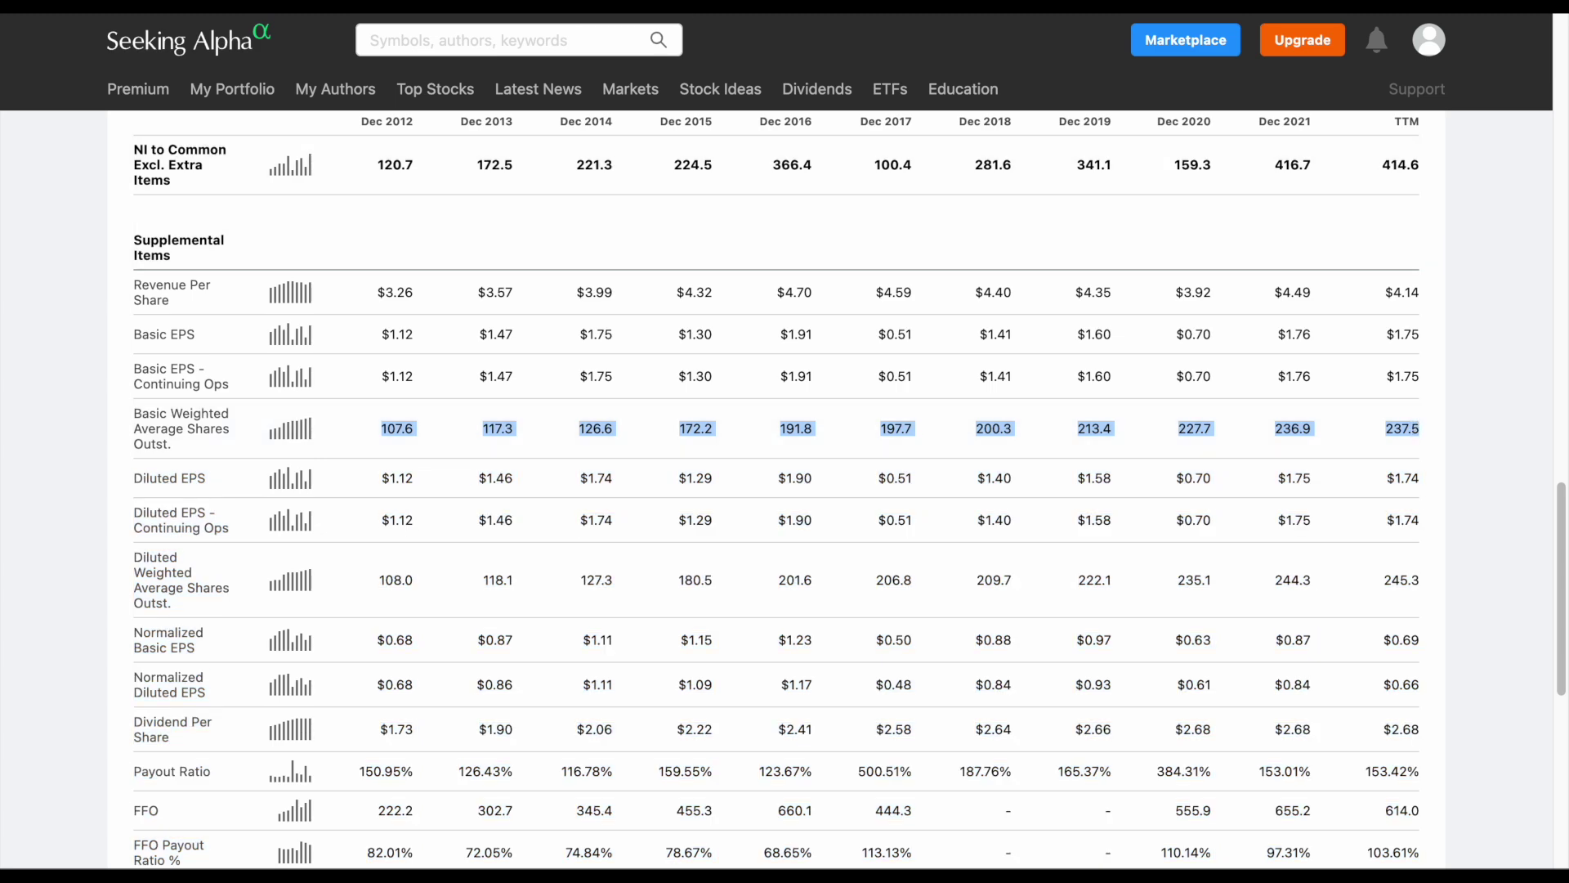
key("alt+Tab")
type("222.2\t302.7\t345.4\t455.3\t660.1\t444.3\t-\t-\t555.9\t655.2\t614.0")
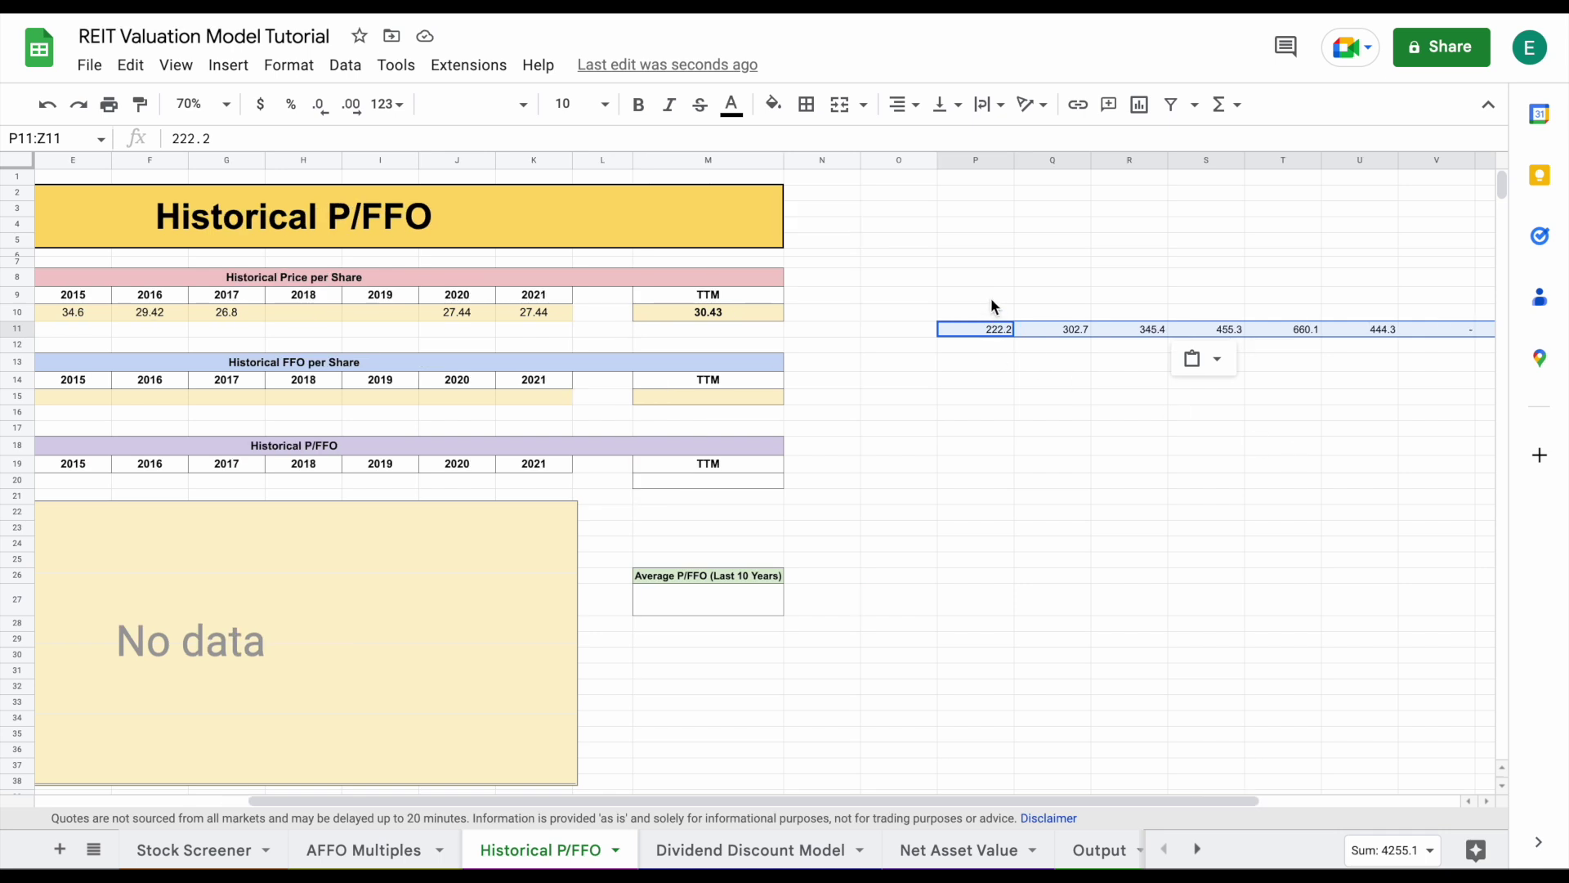
Paste the share counts into P9 and enter the FFO per share formula =P11/P9 in P13
left_click(990, 299)
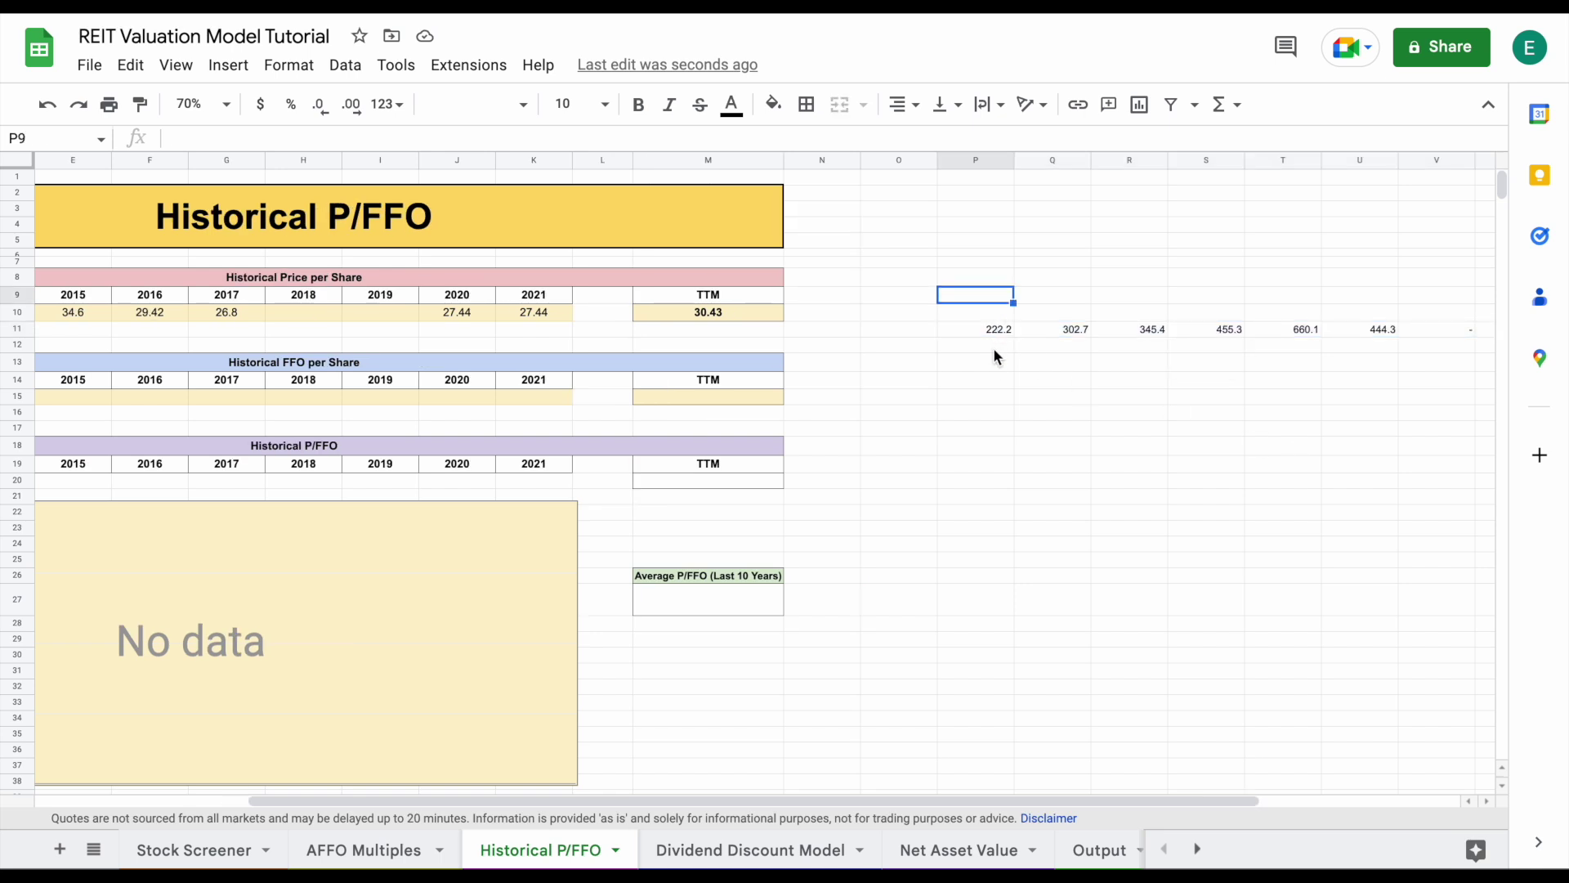
key("ctrl+v")
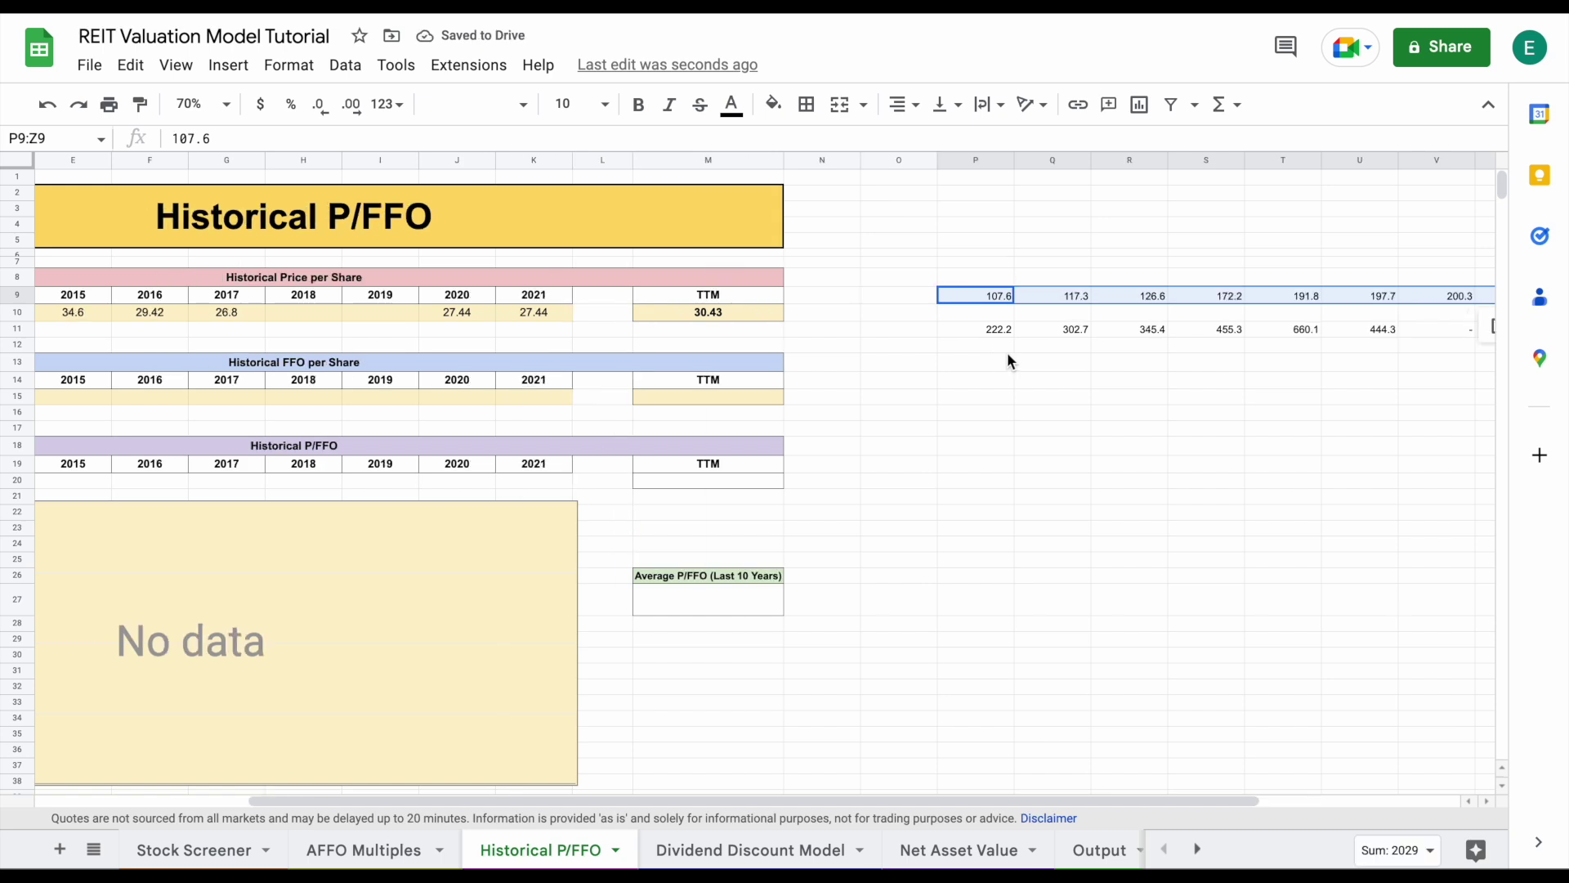
left_click(998, 367)
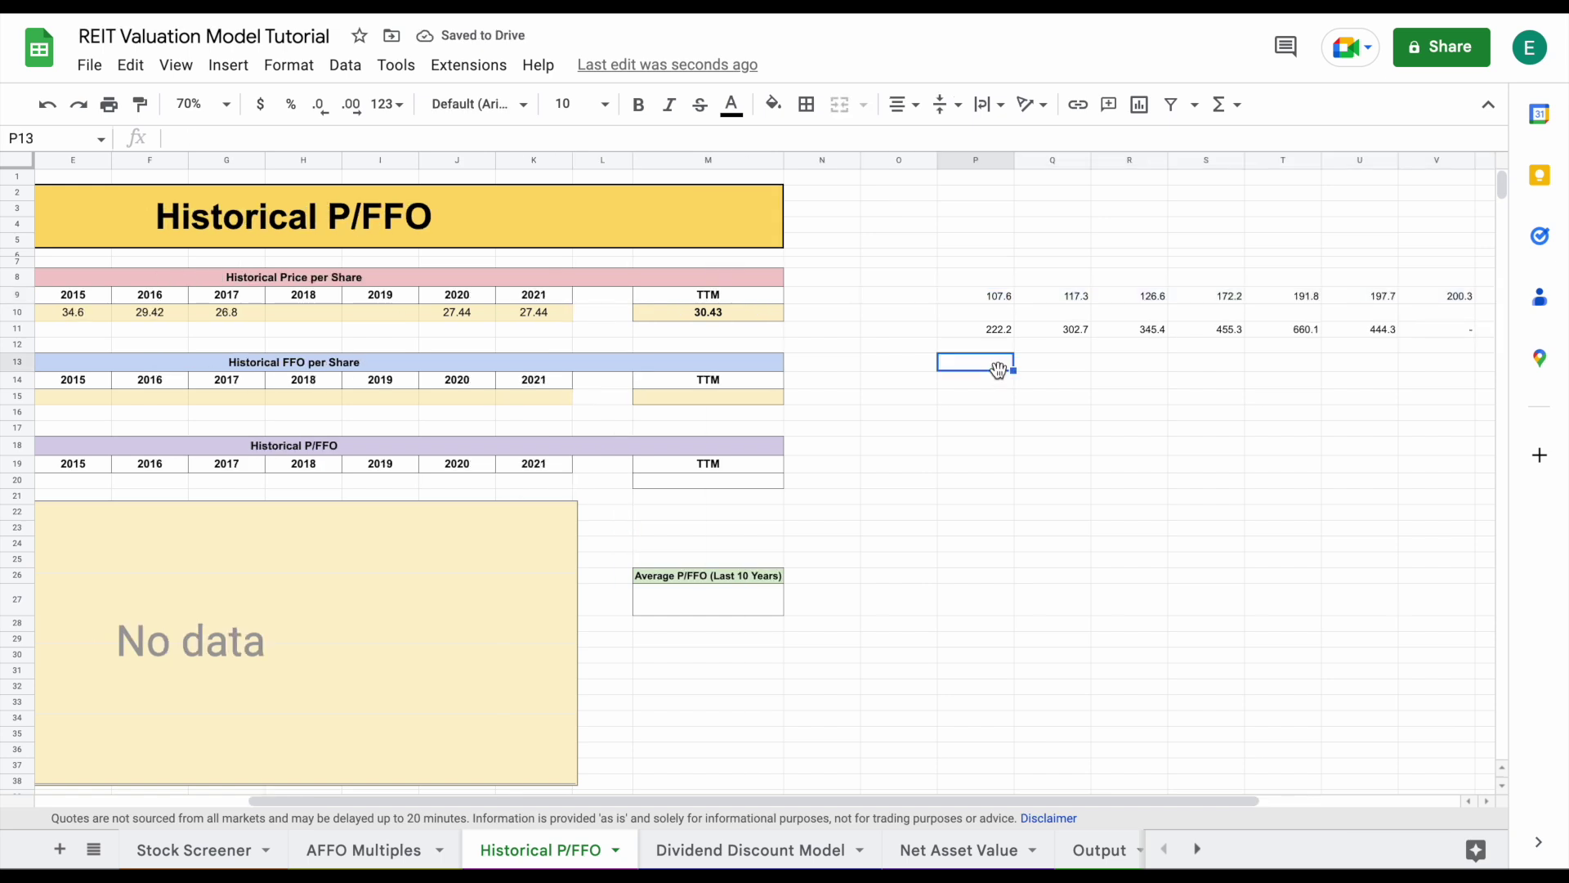
type("=")
left_click(1003, 331)
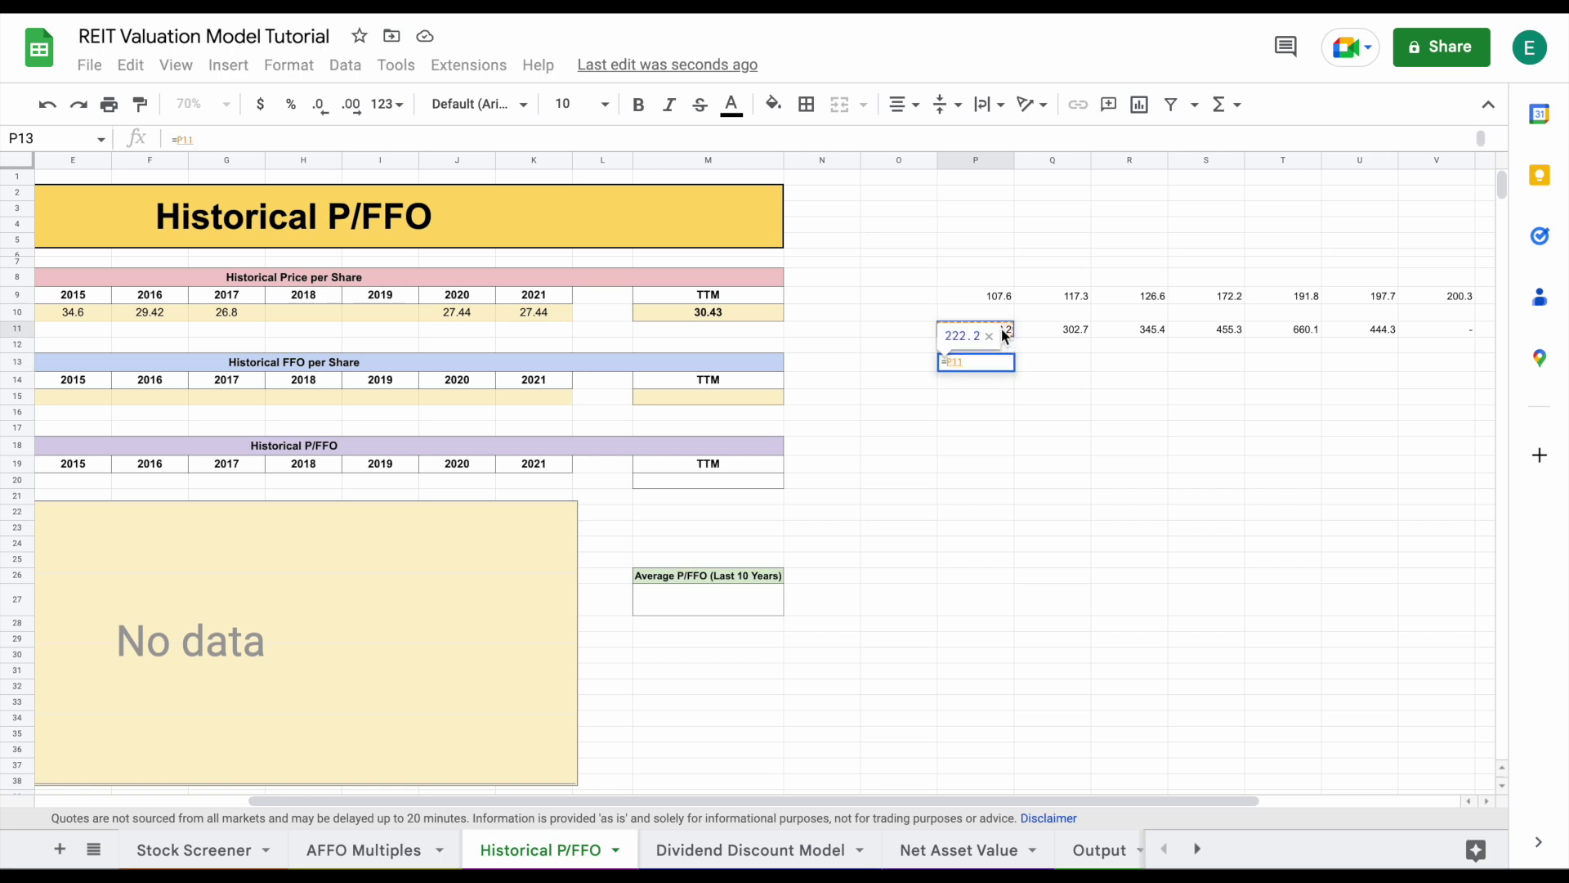
type("/")
left_click(998, 294)
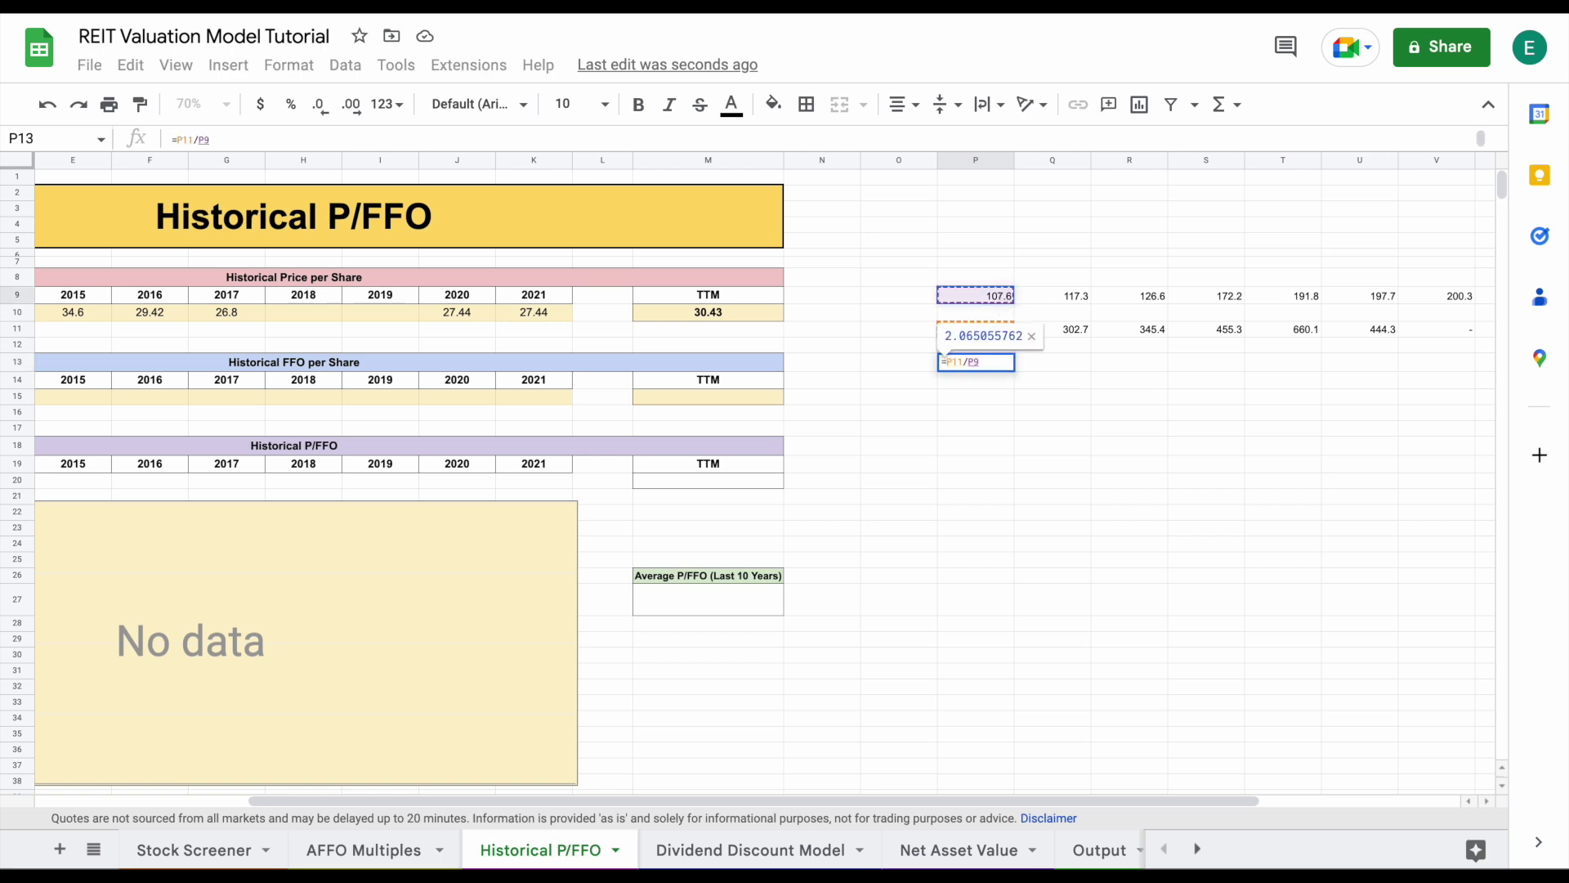
key("Return")
key("Up")
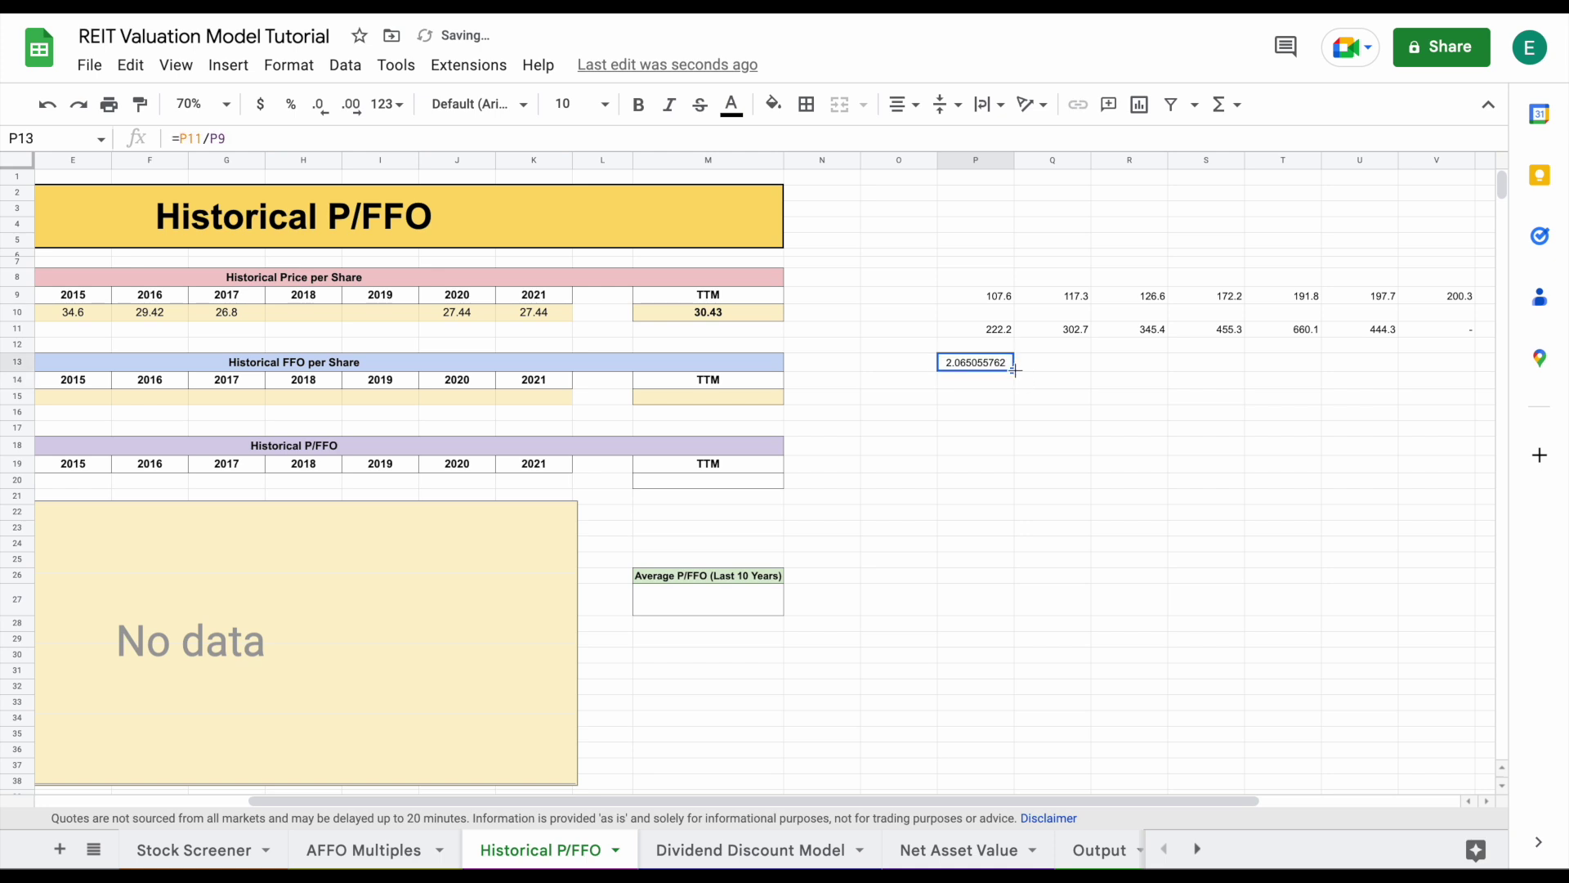
Fill the formula to Z13, clear the #VALUE! cells V13:W13, and copy P13:U13
left_click_drag(1015, 370, 1547, 381)
left_click_drag(1222, 374, 1464, 363)
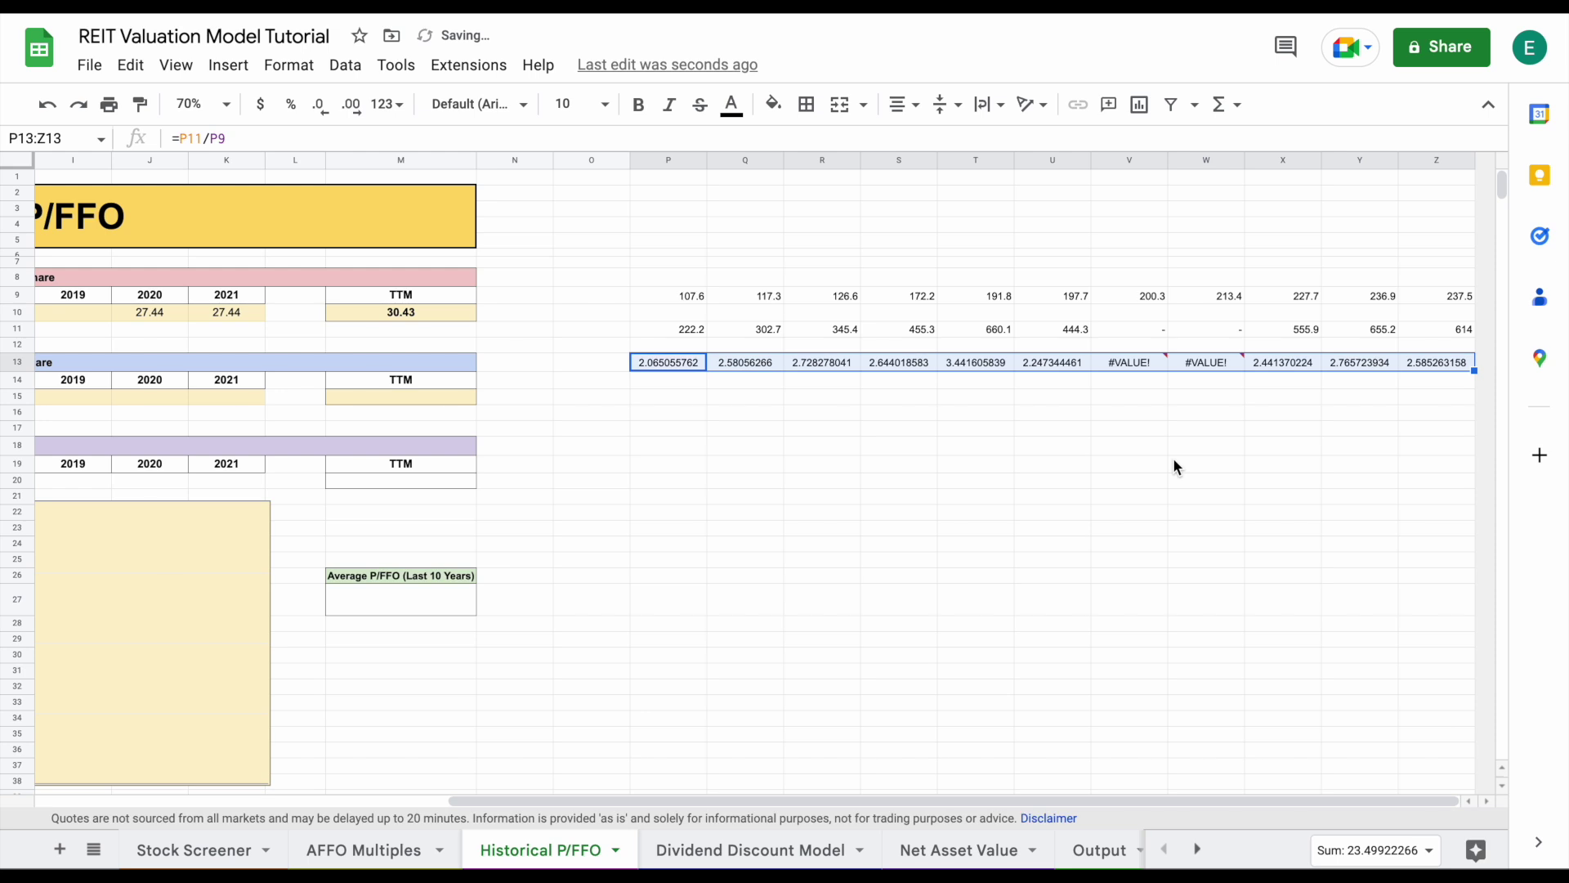
left_click_drag(1150, 370, 1190, 361)
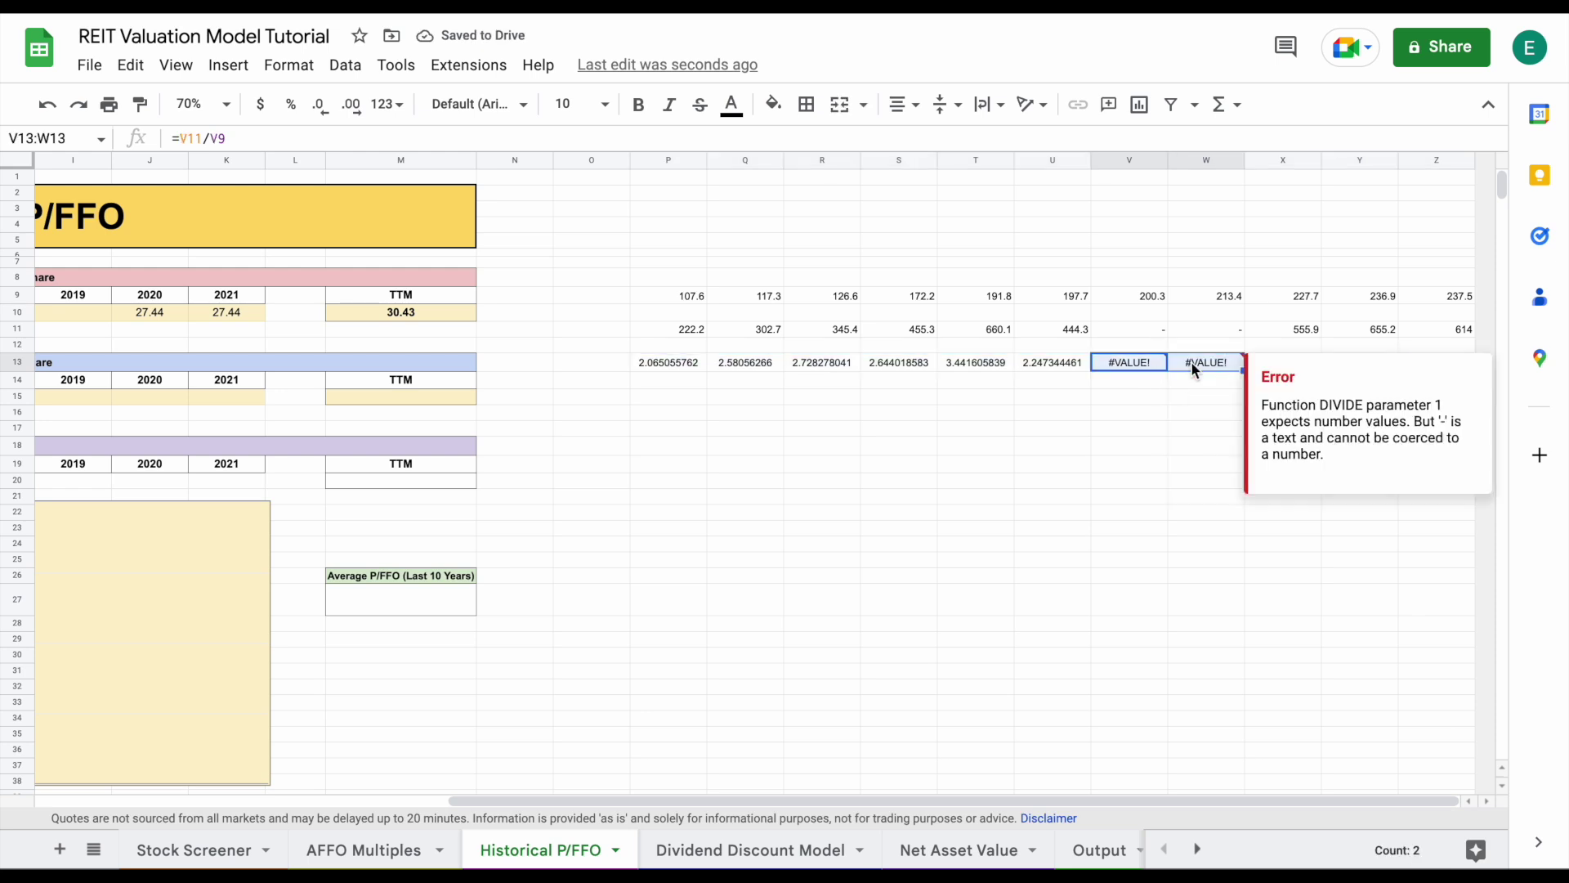
key("Delete")
left_click_drag(649, 360, 1026, 360)
key("ctrl+c")
scroll(791, 486, "left", 5)
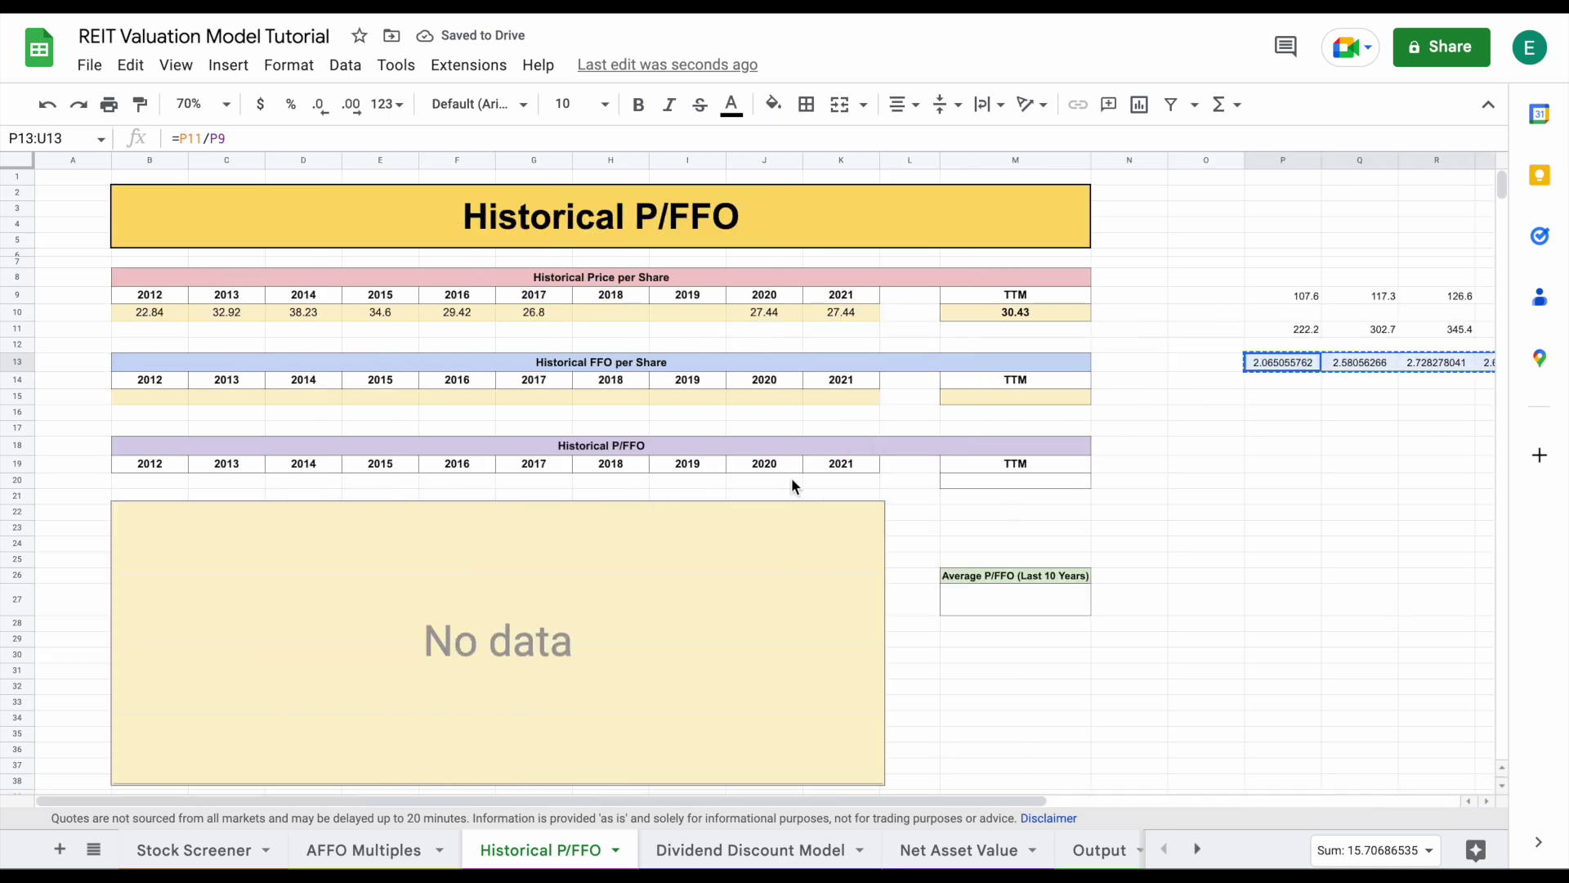
Paste the 2012–2017 FFO per share results into B15:G15 as values only
left_click(171, 395)
key("ctrl+v")
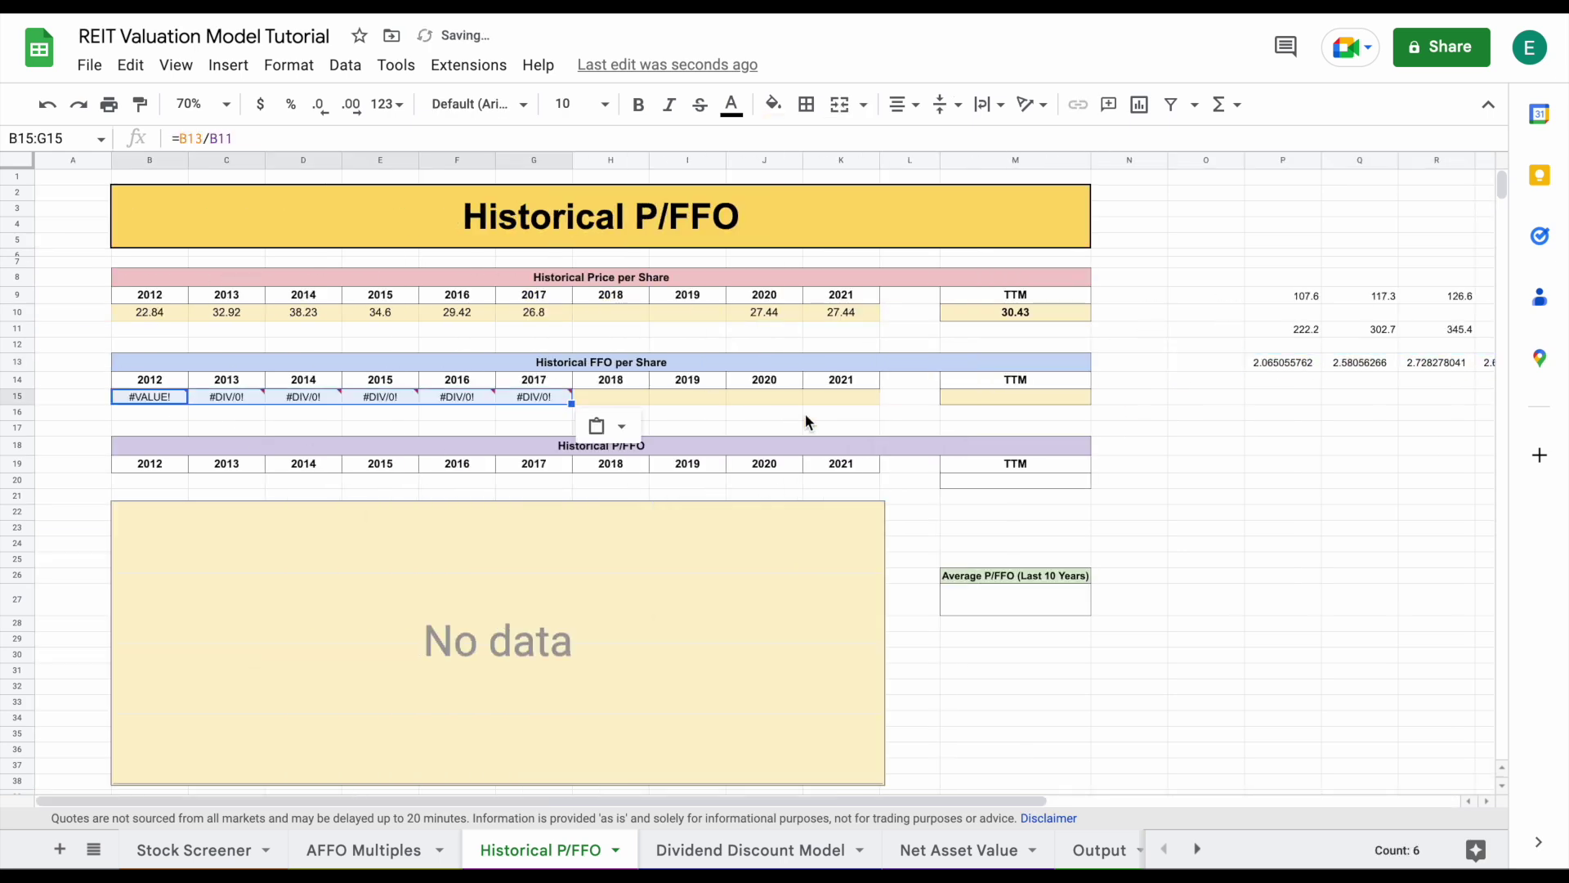
right_click(167, 400)
mouse_move(277, 429)
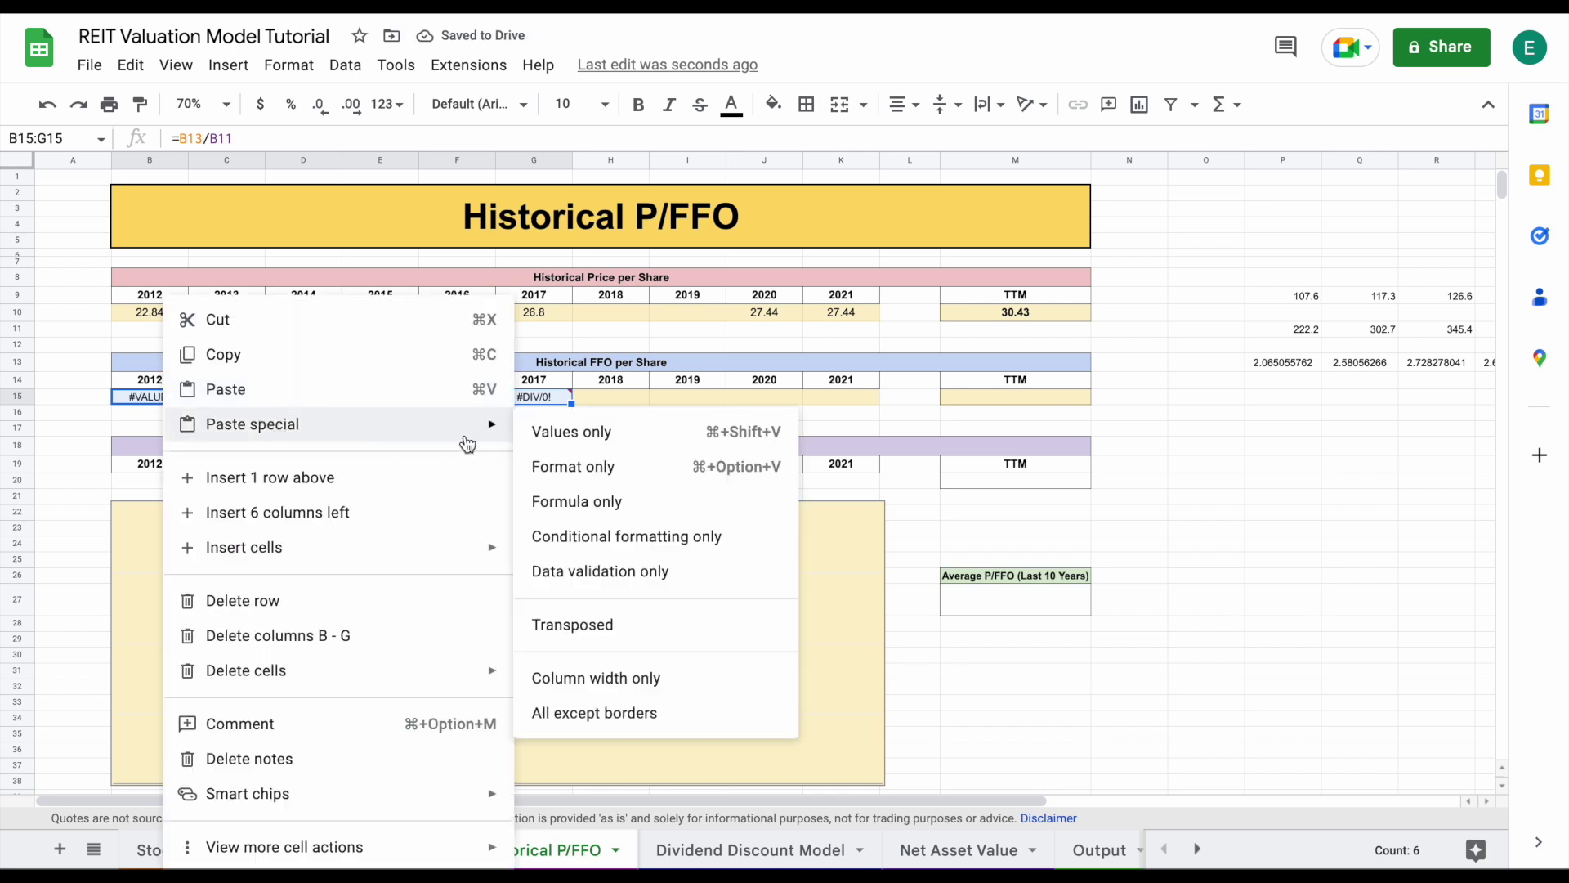
left_click(550, 437)
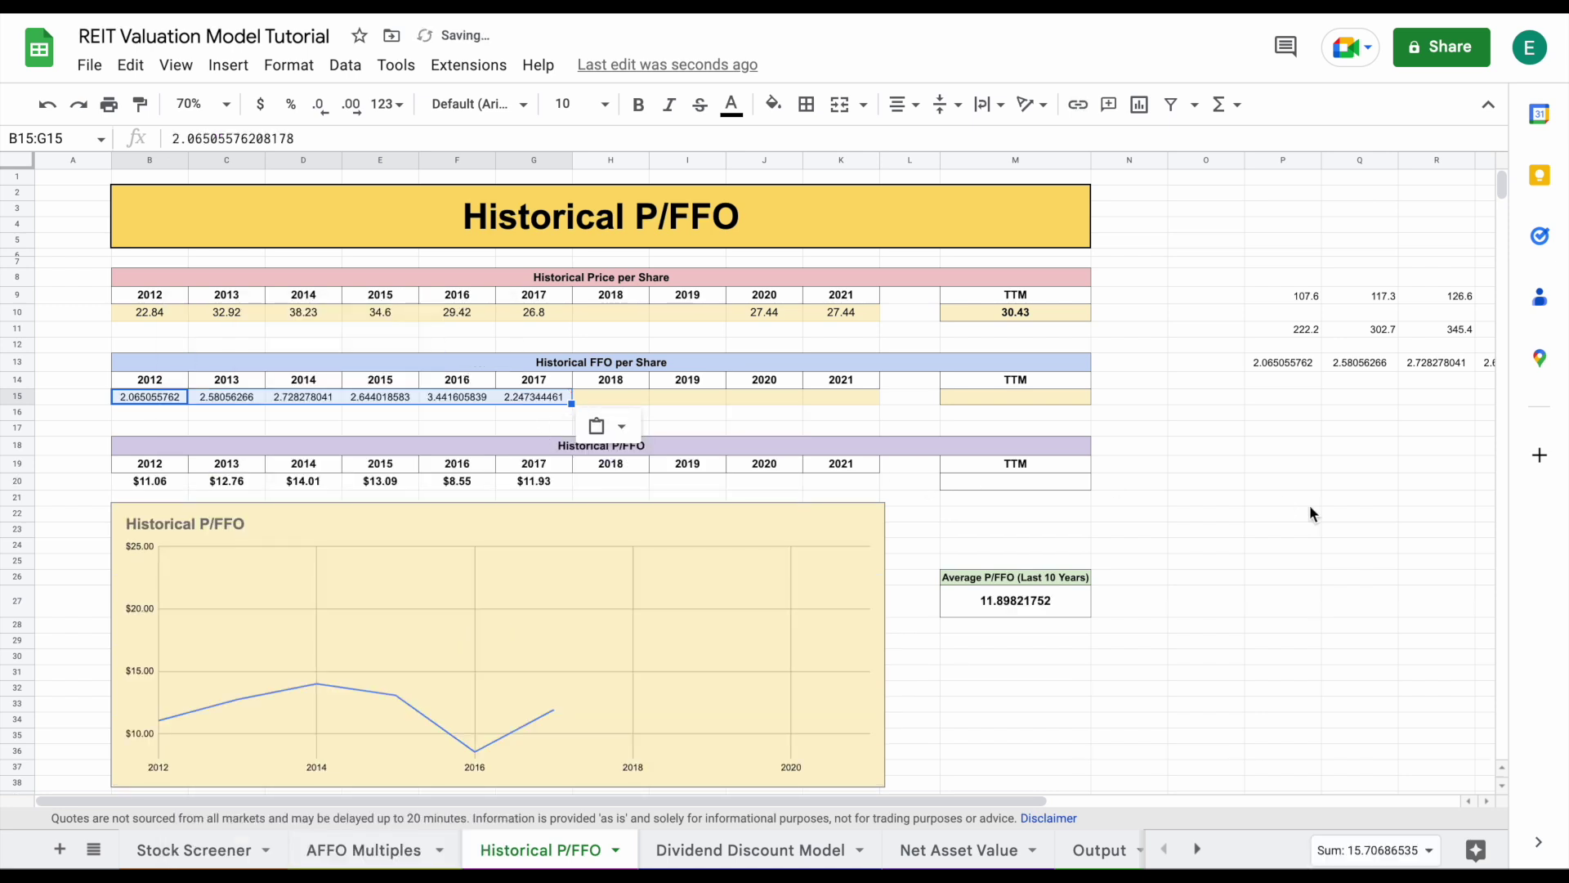
Paste the 2020 and 2021 results from X13:Y13 into J15 as values ($2.44, $2.77)
scroll(1309, 504, "right", 5)
left_click_drag(1297, 364, 1350, 364)
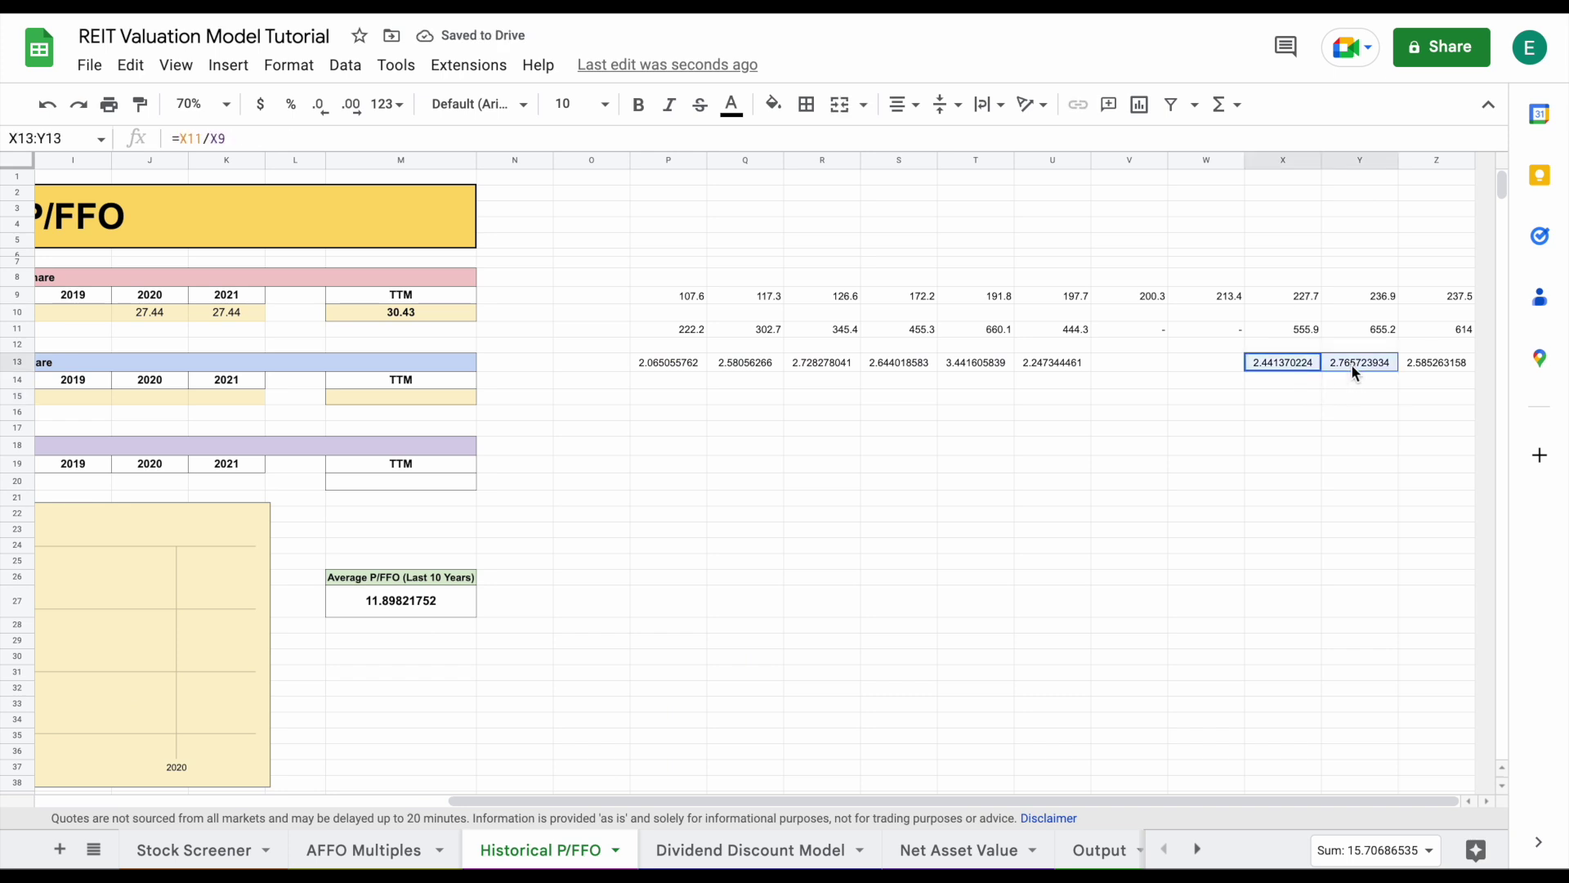
scroll(968, 479, "left", 5)
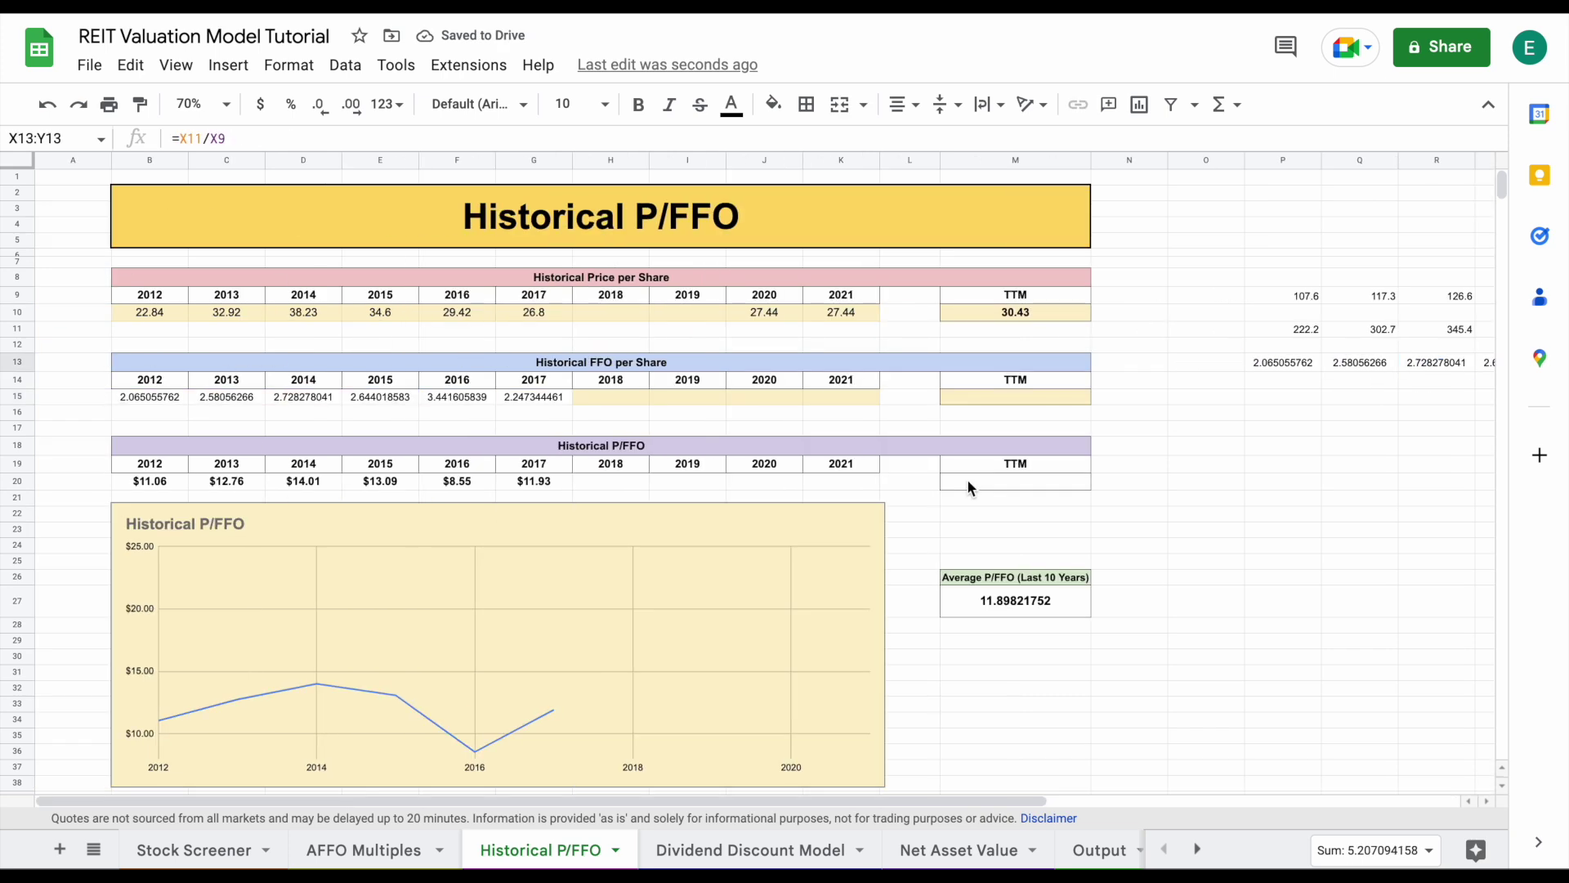
left_click(738, 395)
right_click(751, 394)
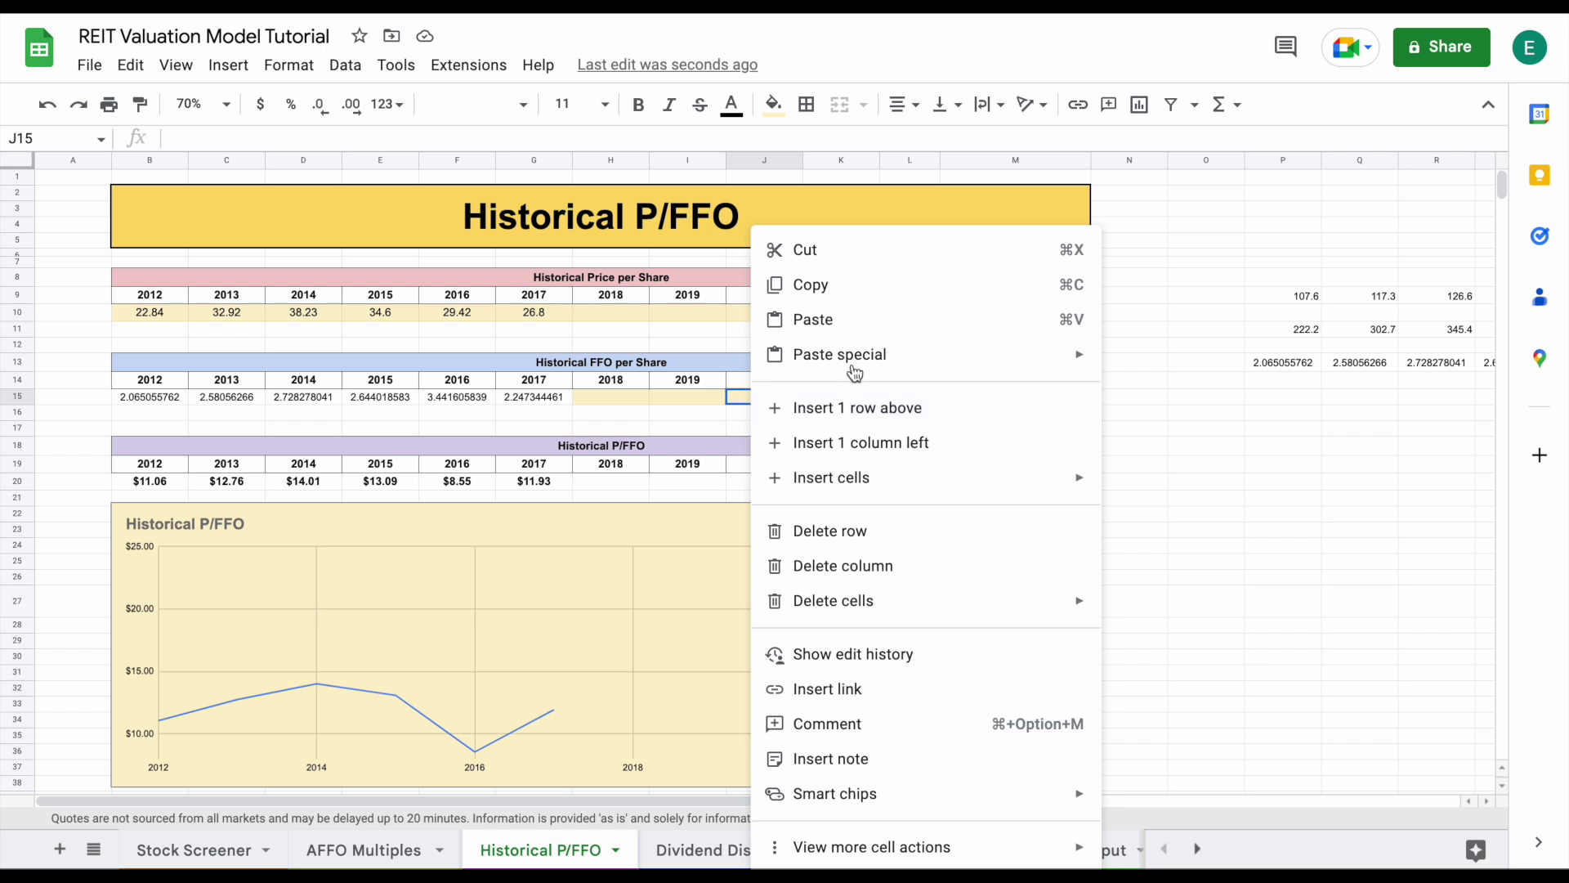
mouse_move(854, 373)
left_click(1152, 360)
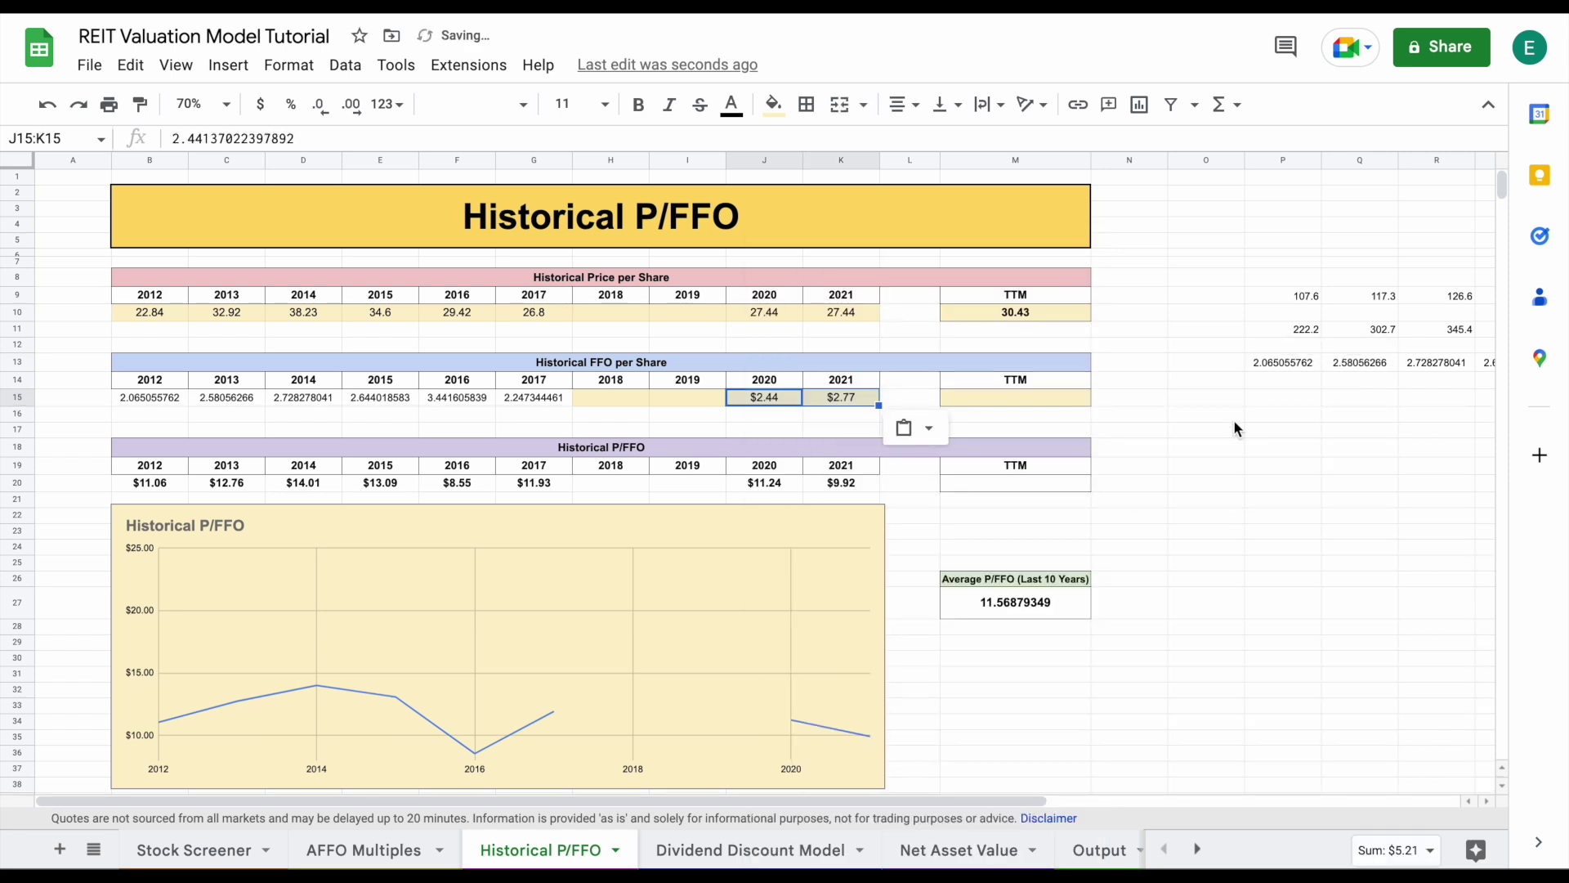
Paste the TTM FFO per share from Z13 into M15 as a value ($2.59)
scroll(1340, 377, "right", 5)
left_click(1443, 362)
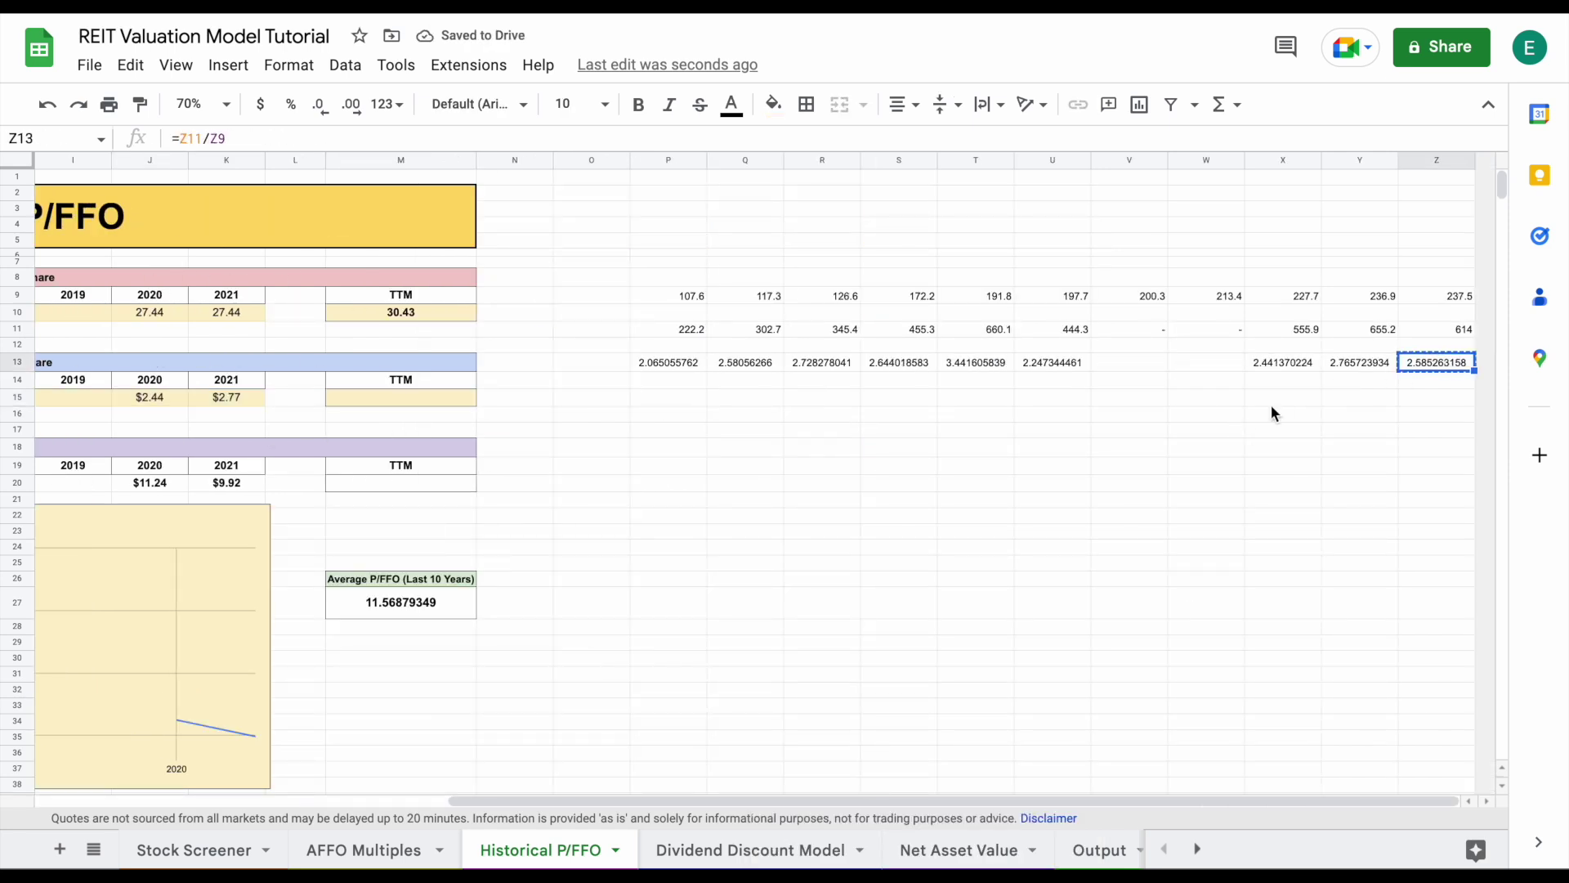
scroll(1081, 439, "left", 4)
left_click(885, 397)
right_click(885, 395)
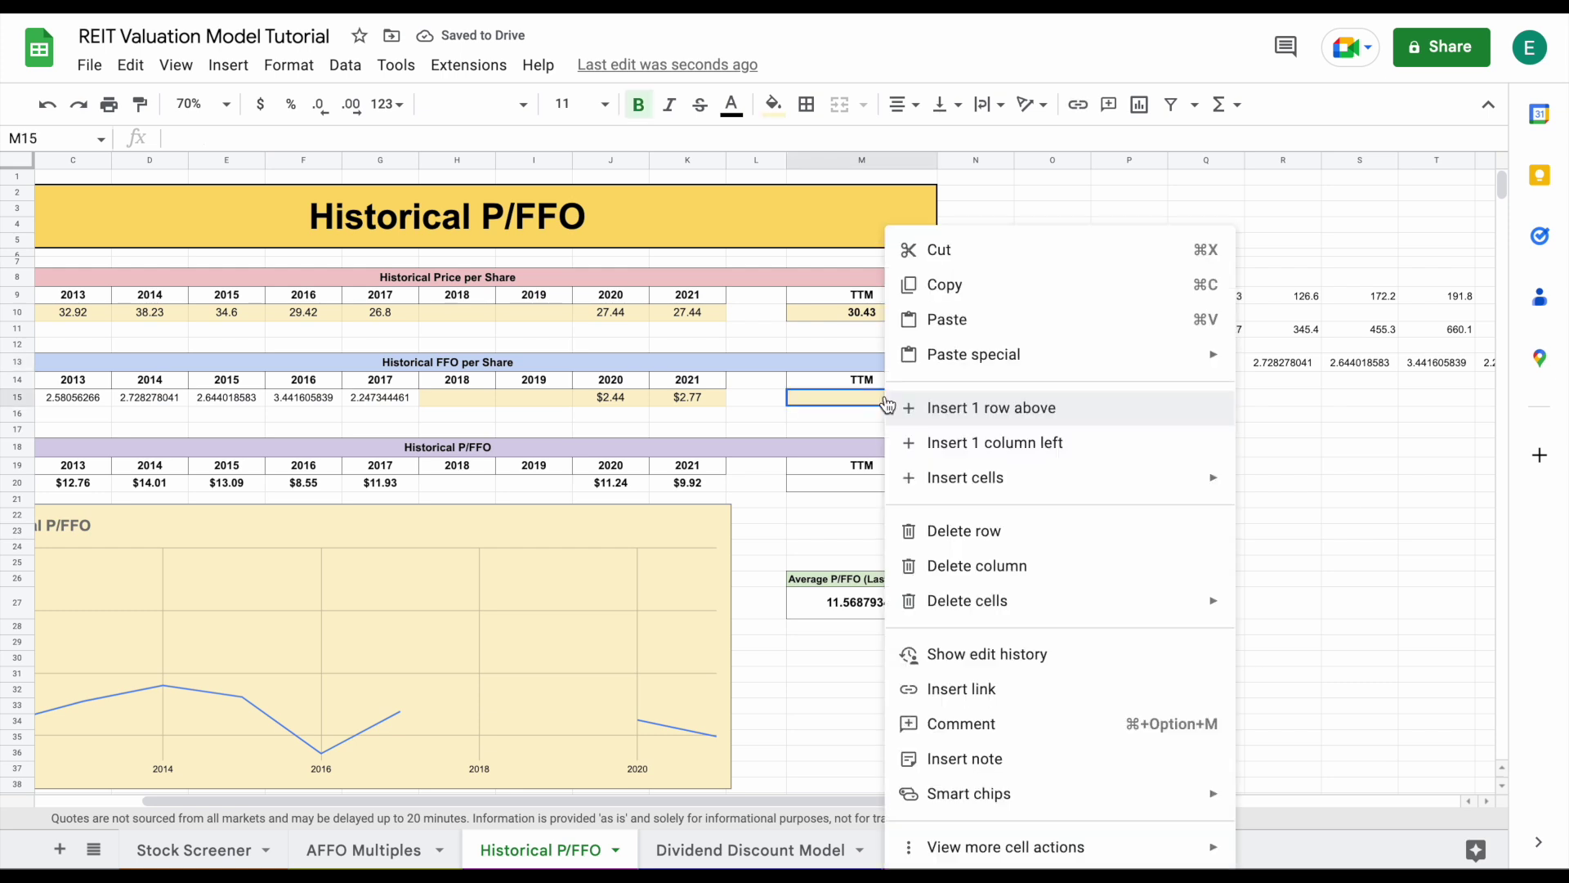
mouse_move(1021, 379)
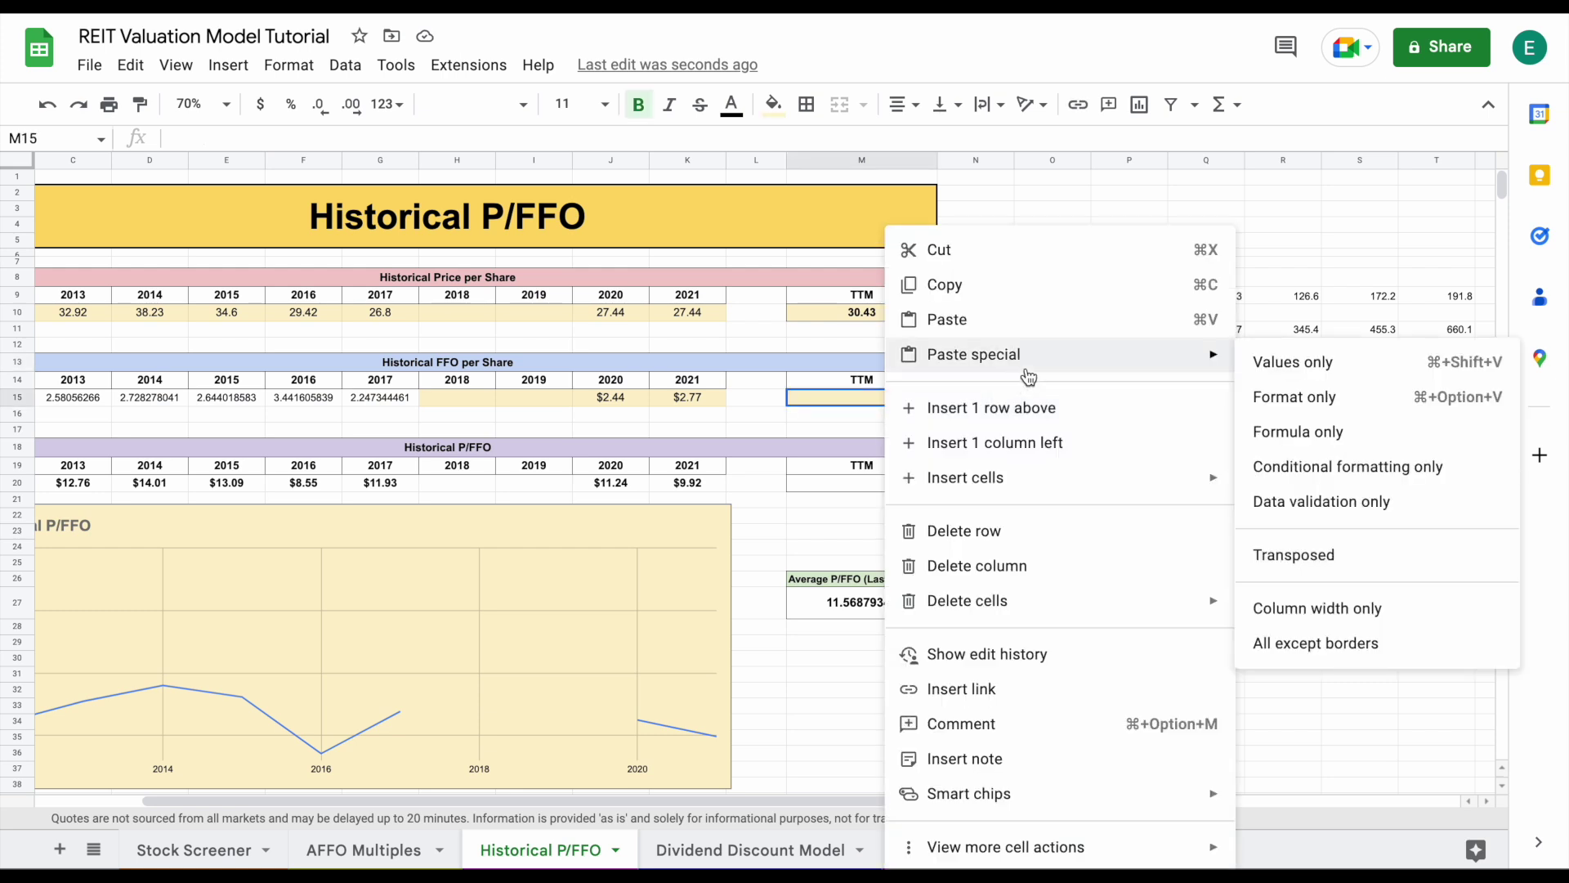
left_click(1263, 357)
scroll(1130, 508, "left", 2)
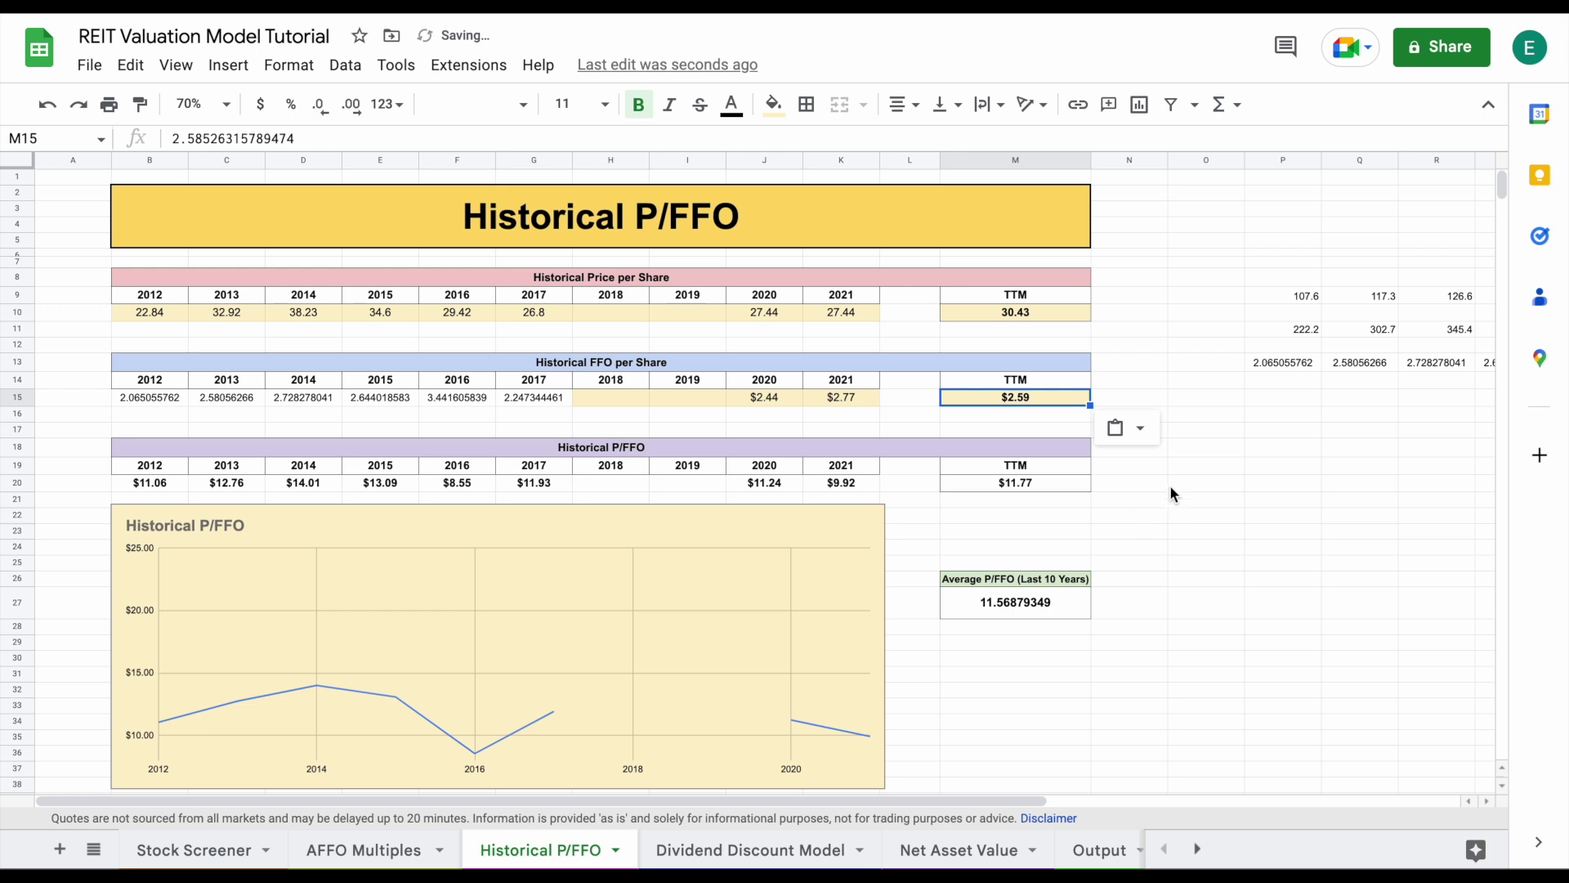
left_click(1240, 465)
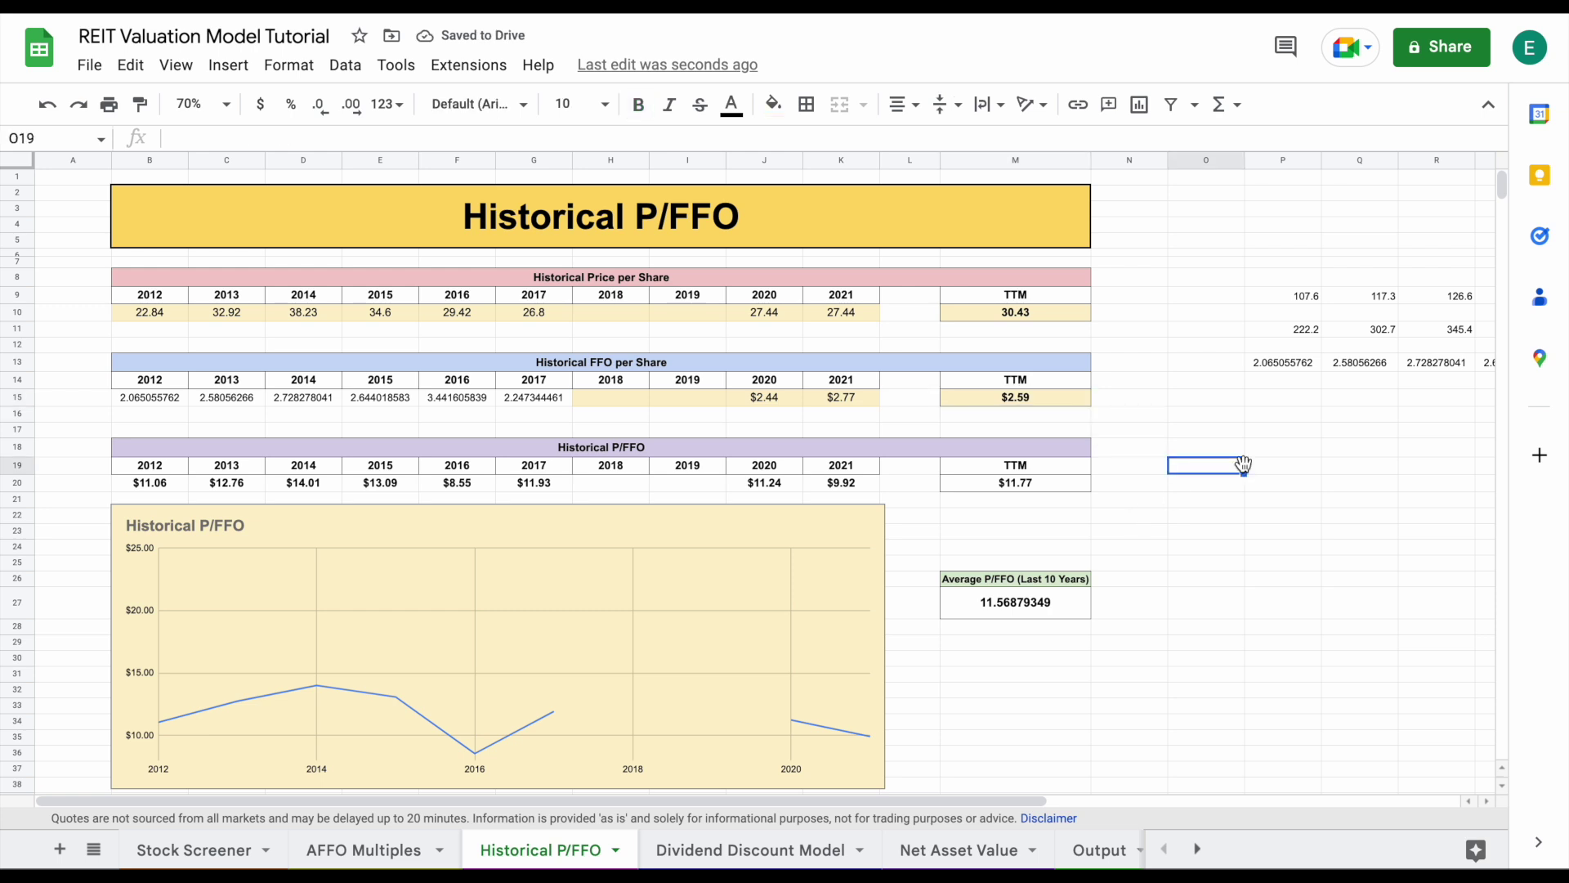
scroll(1185, 513, "down", 2)
Review the Historical P/FFO chart and the M20 and M27 P/FFO formulas, then open the DDM sheet
left_click(378, 570)
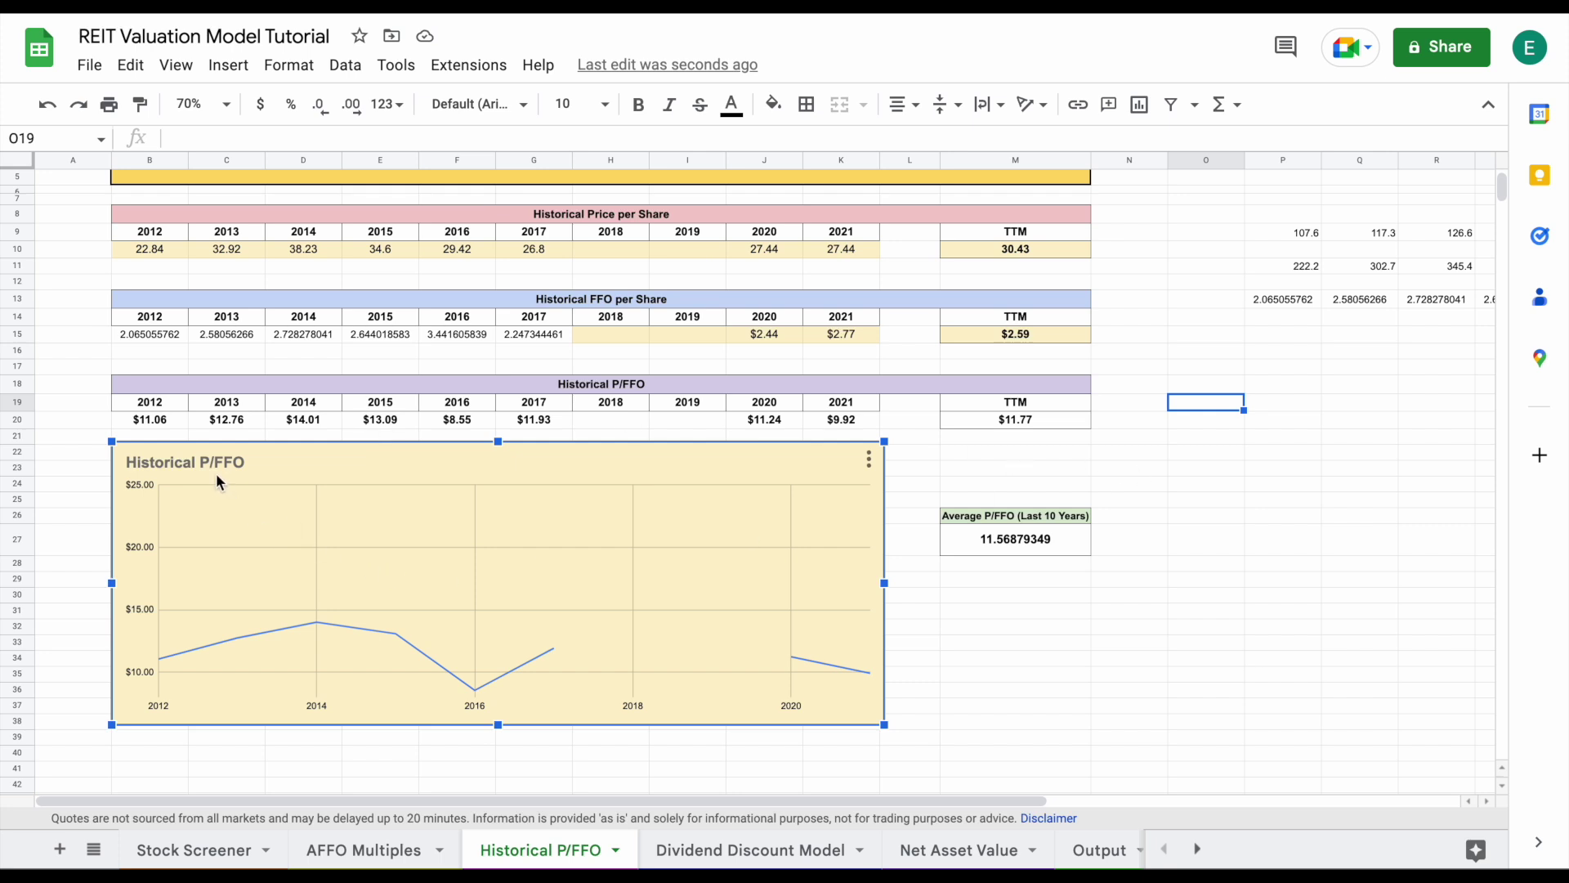
left_click(1066, 545)
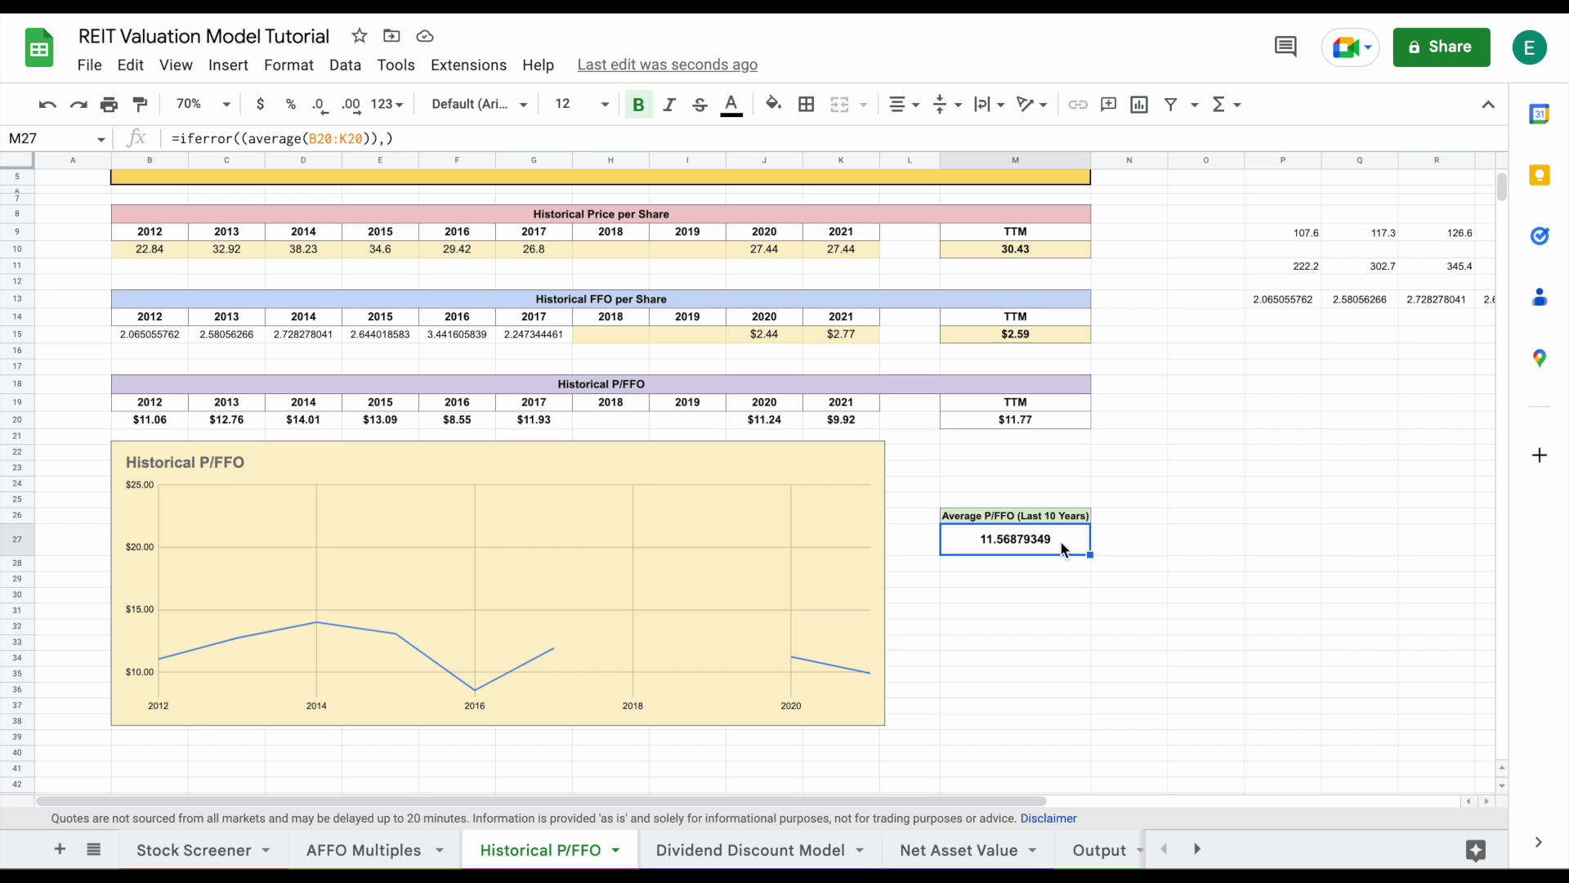
left_click(1047, 418)
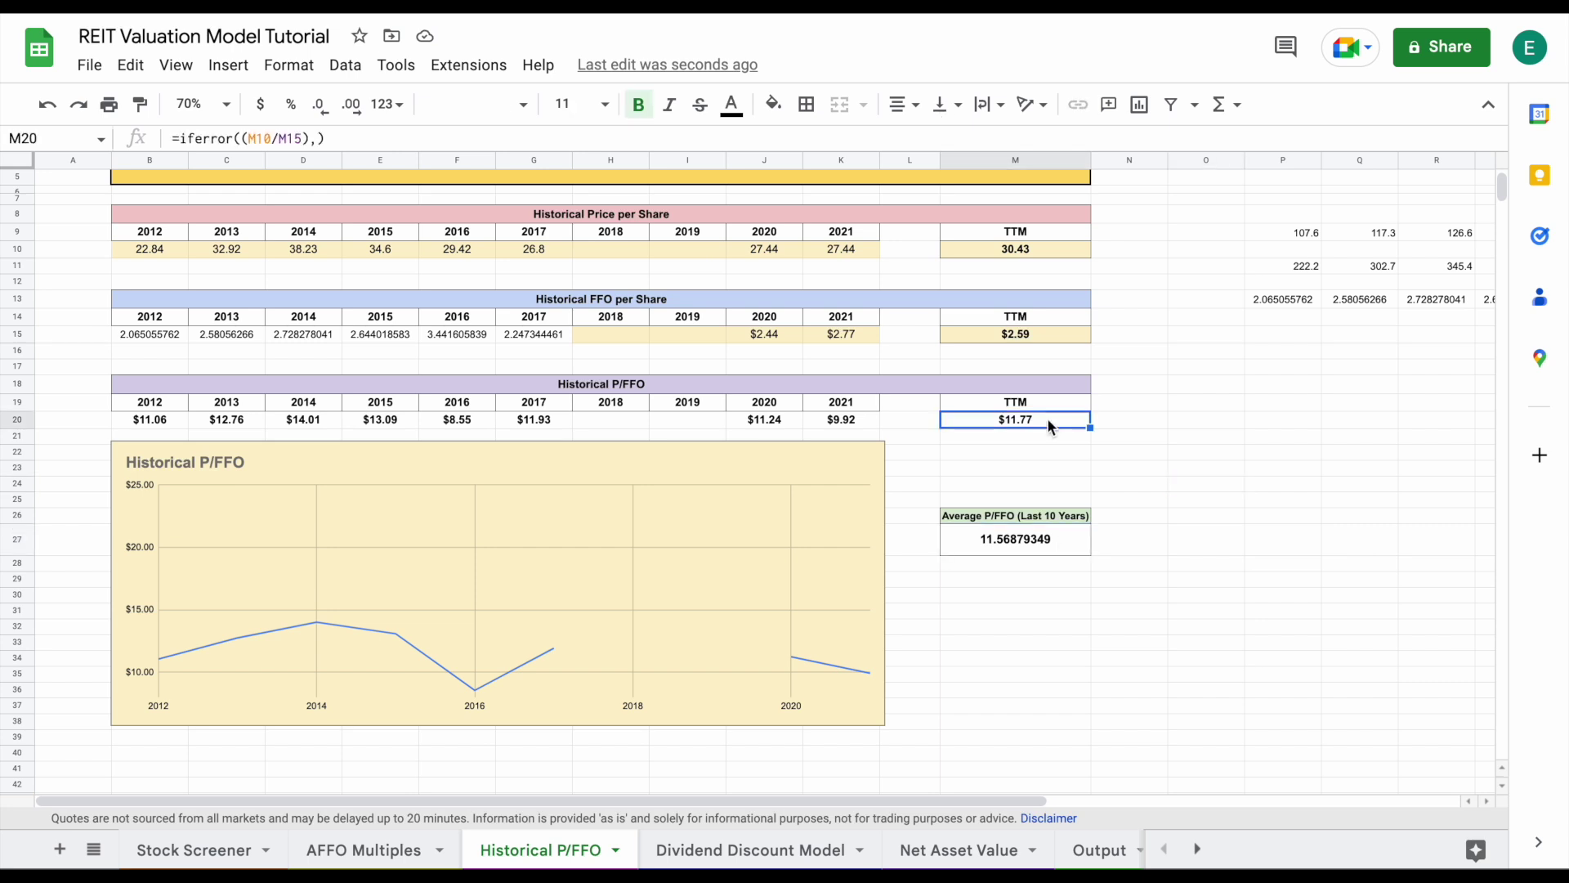
left_click(1068, 548)
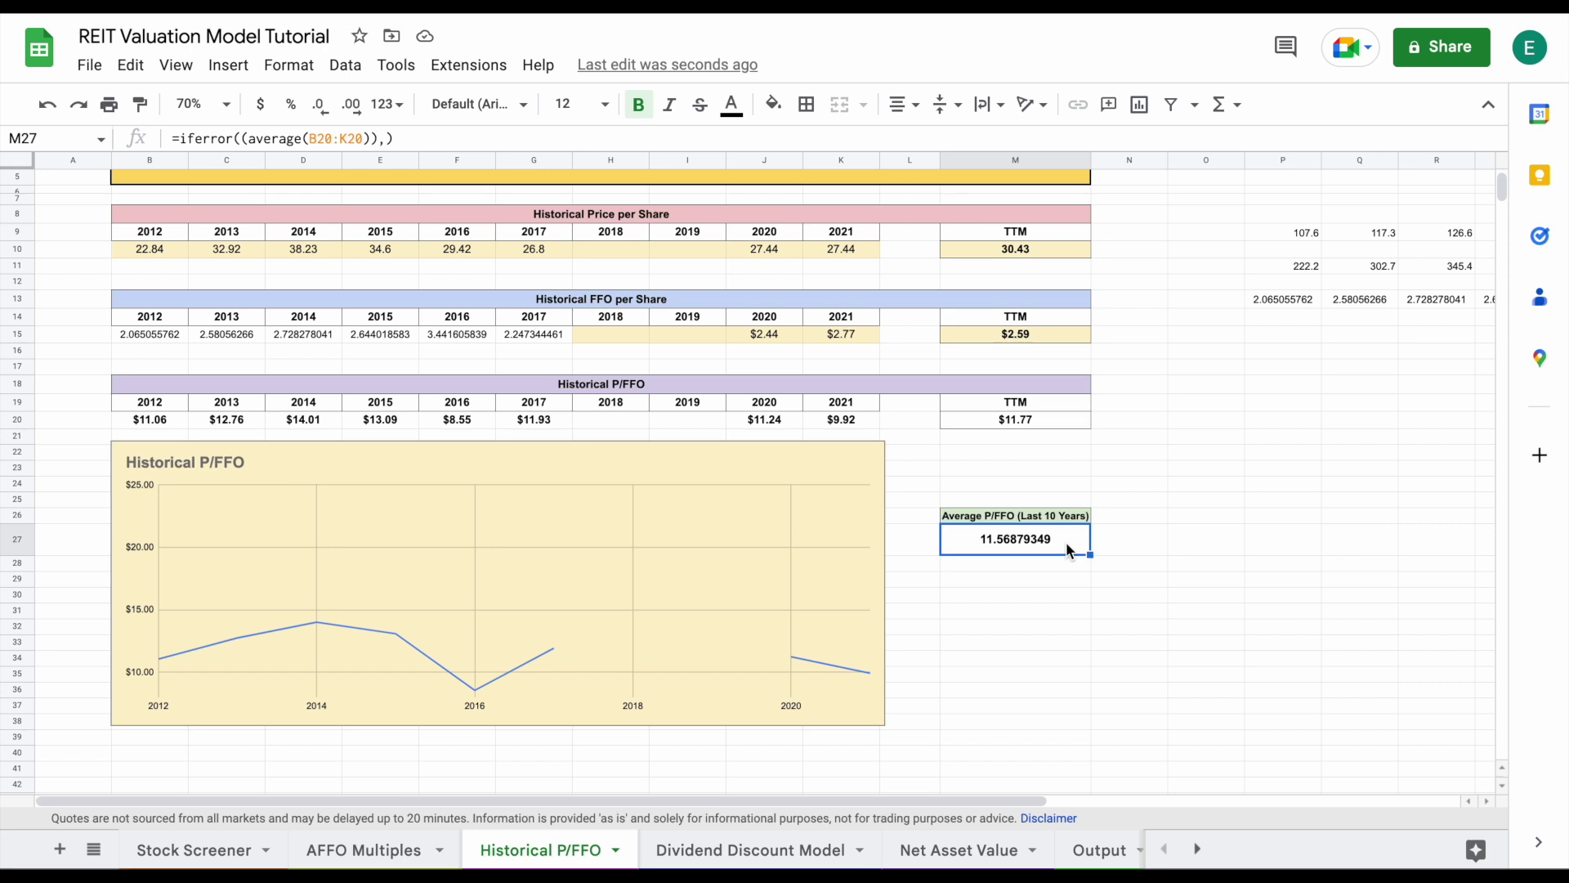
left_click(286, 666)
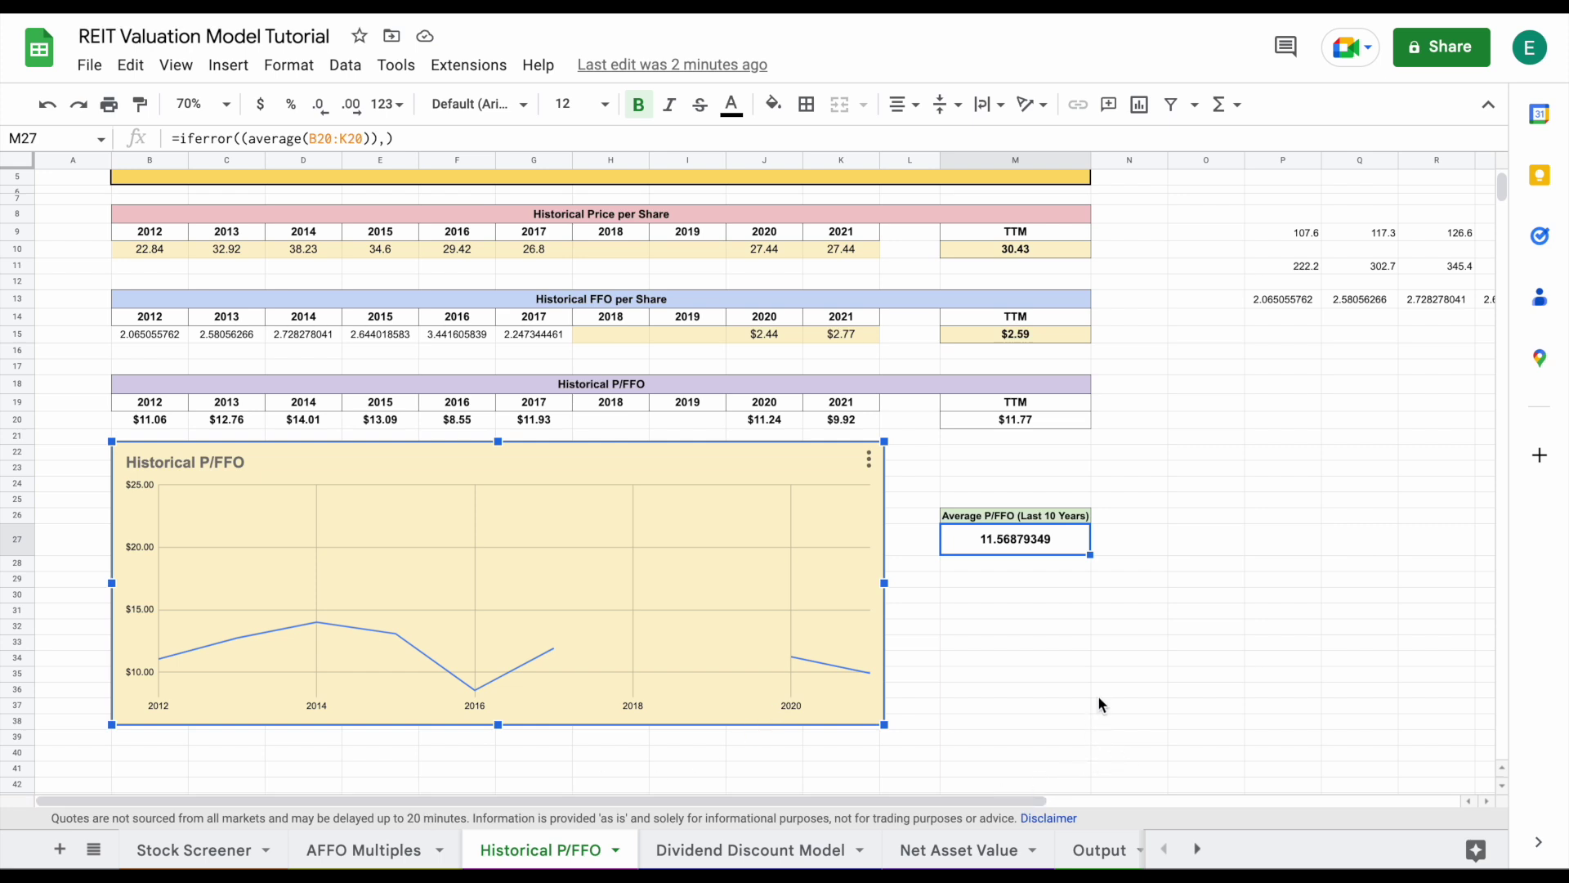
scroll(1096, 695, "up", 1)
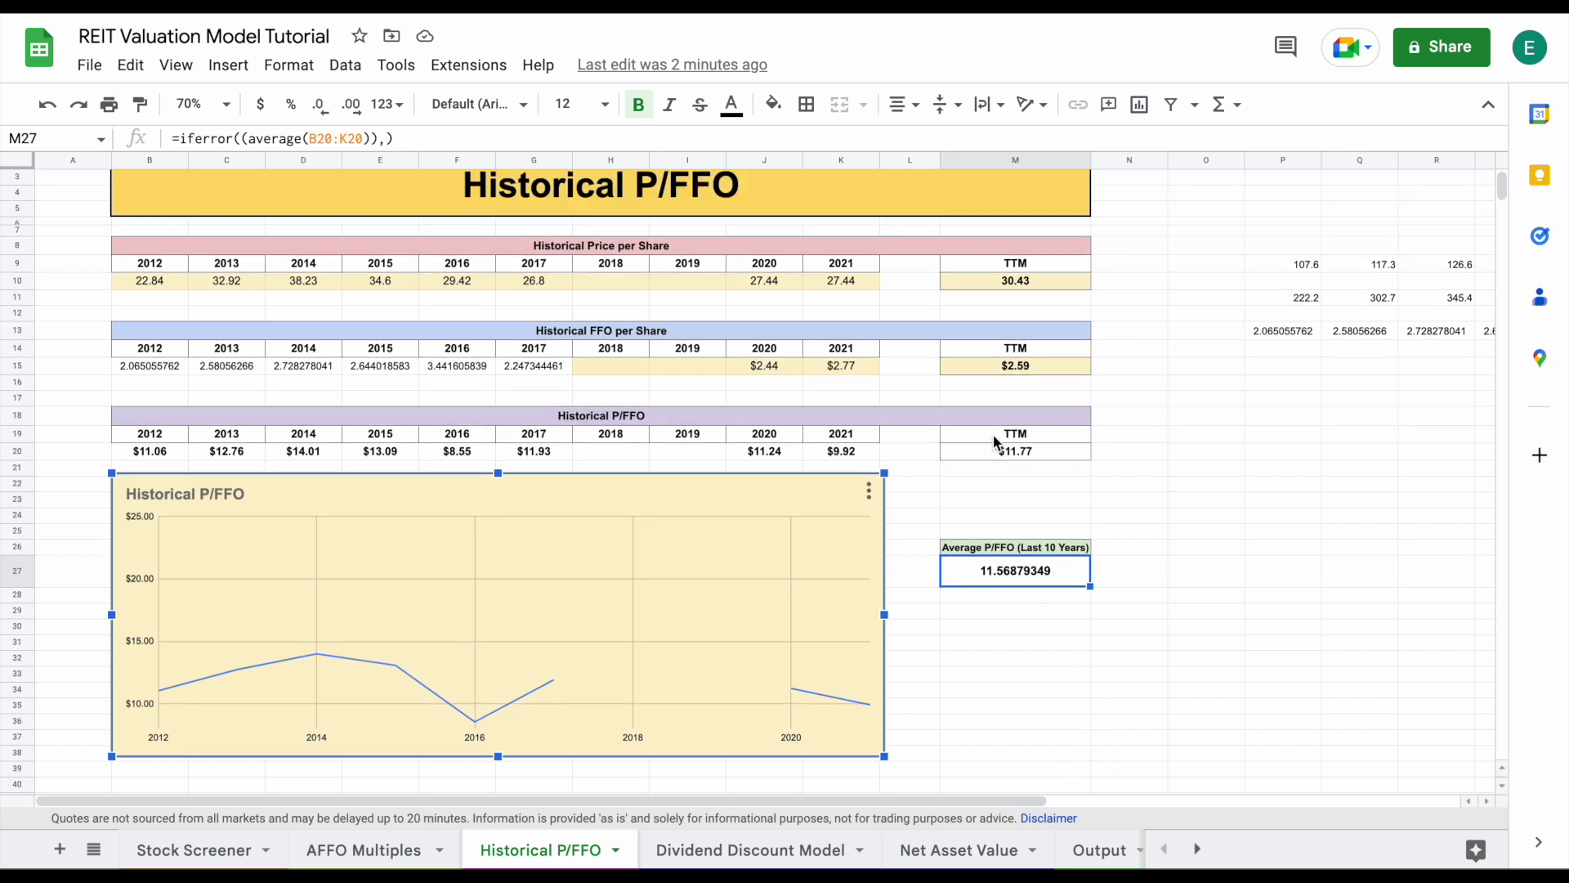
left_click(798, 195)
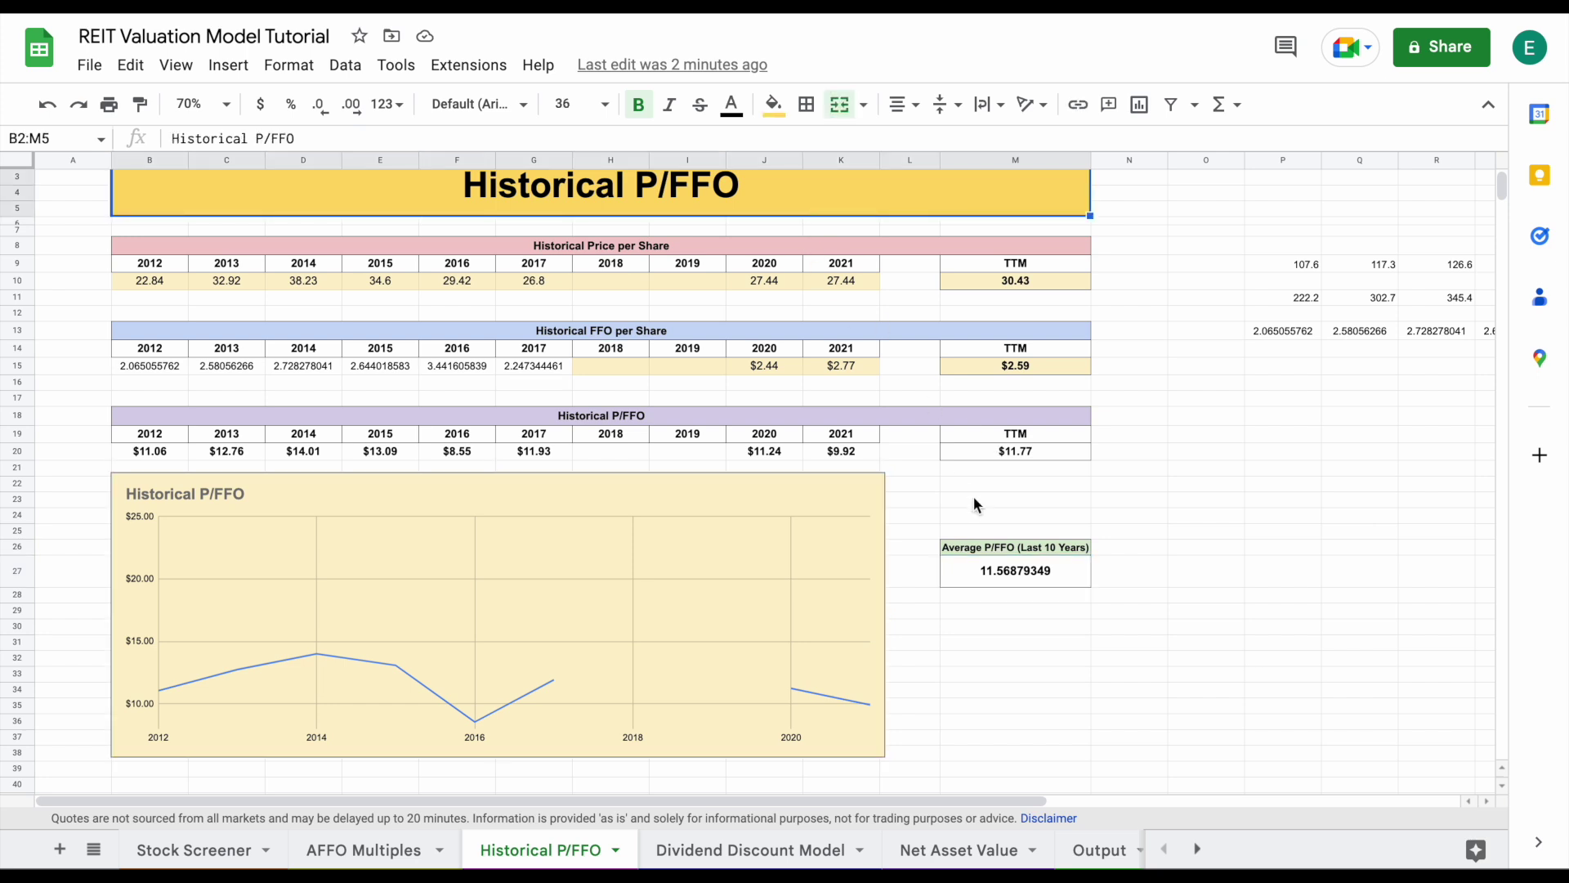
scroll(973, 497, "down", 2)
left_click(1040, 522)
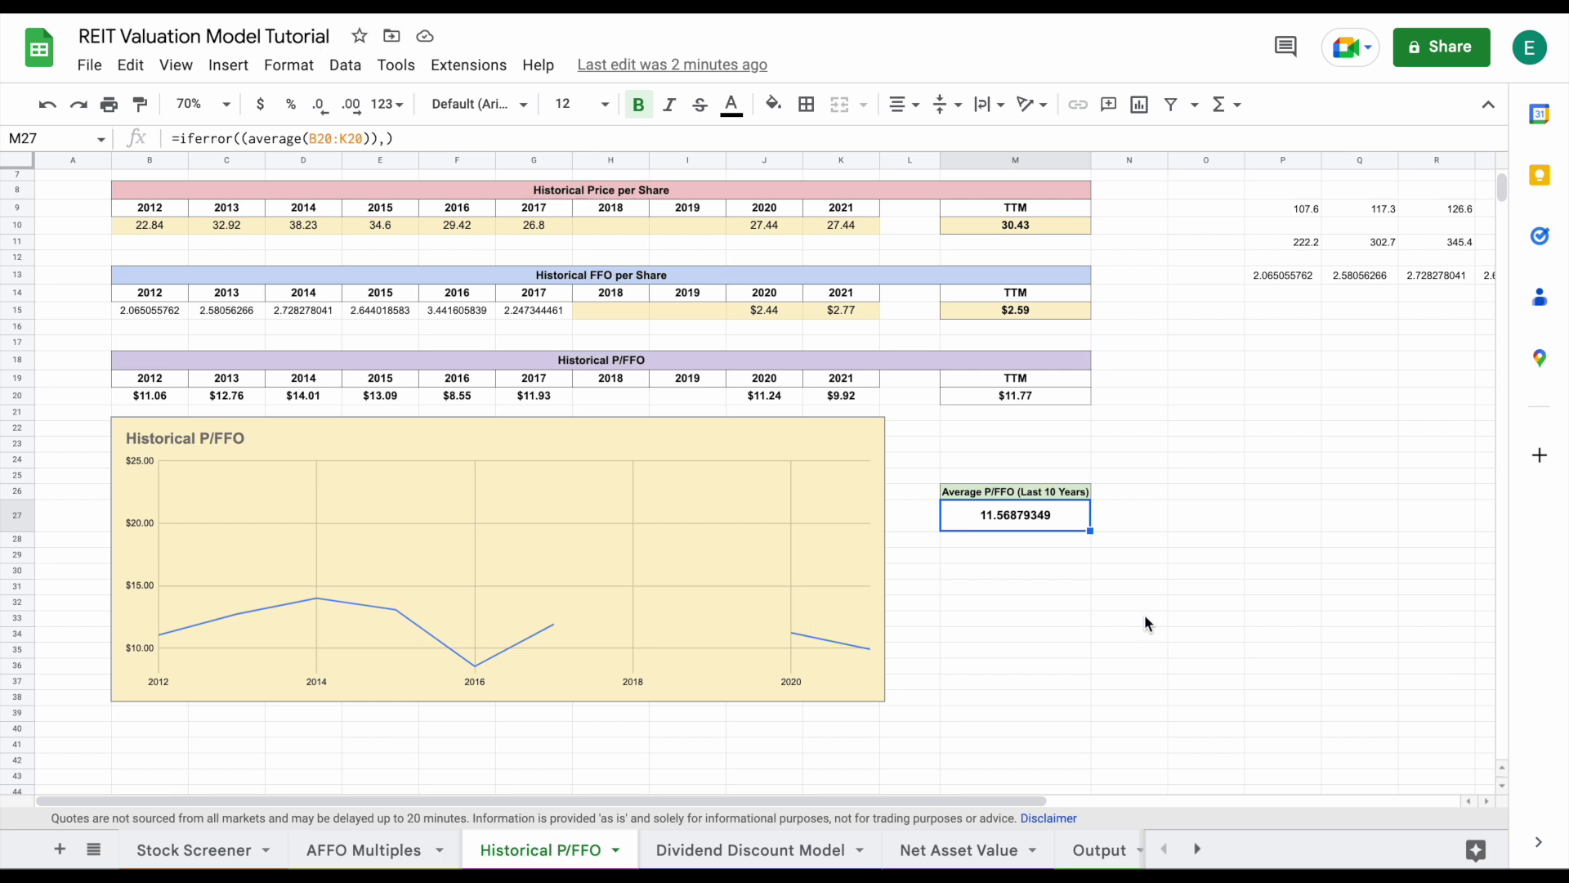
scroll(1144, 621, "up", 3)
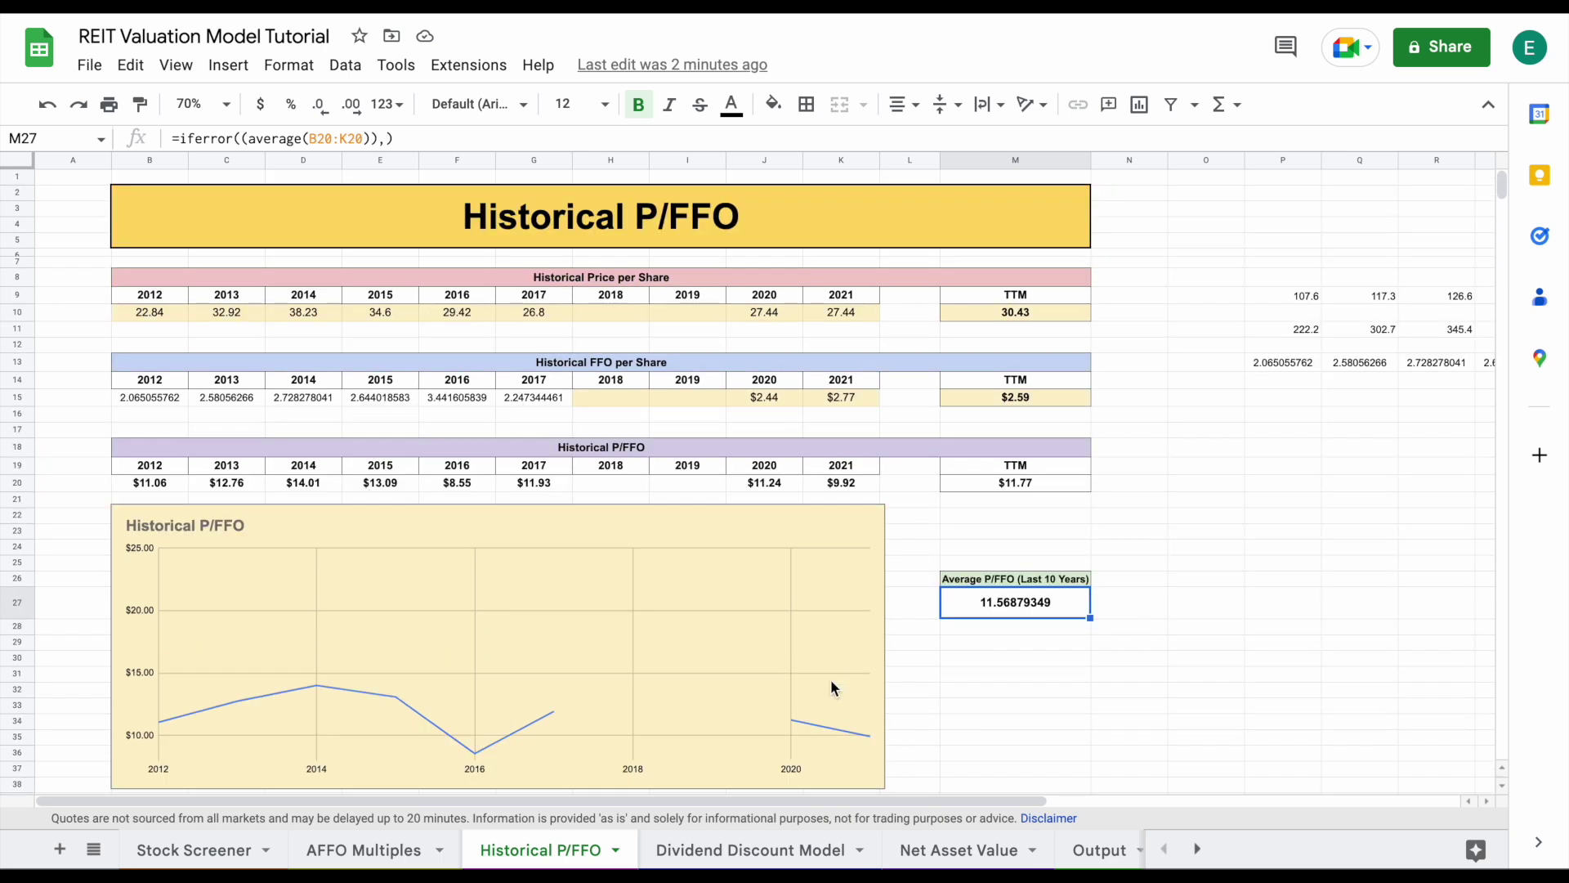
left_click(771, 849)
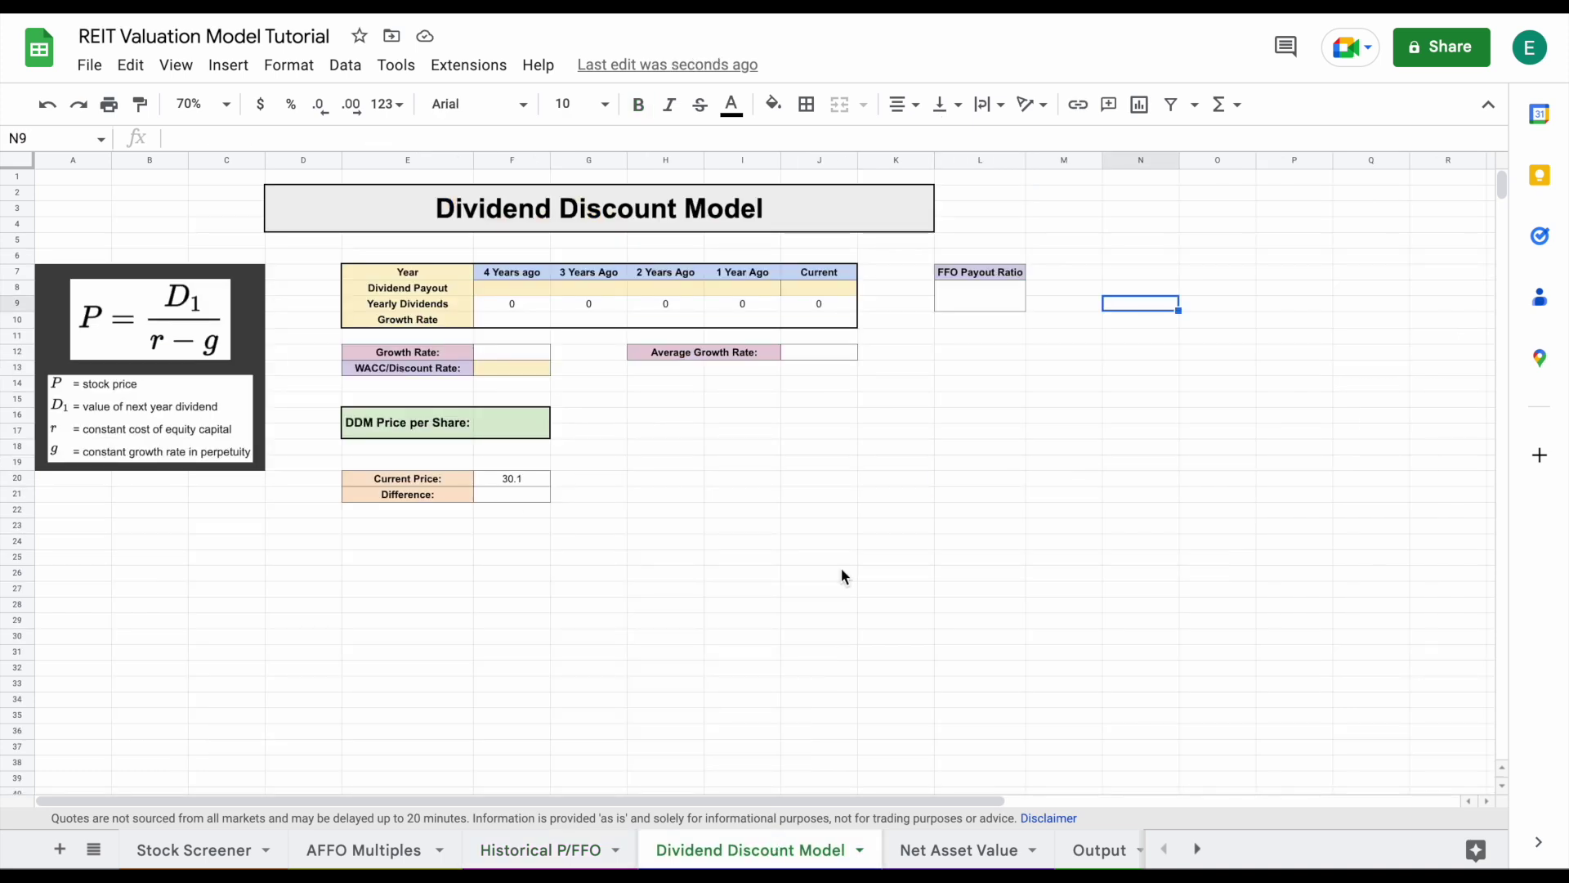
Select the Dividend Discount Model title, then switch to the OHI Stock Screener sheet
left_click(787, 220)
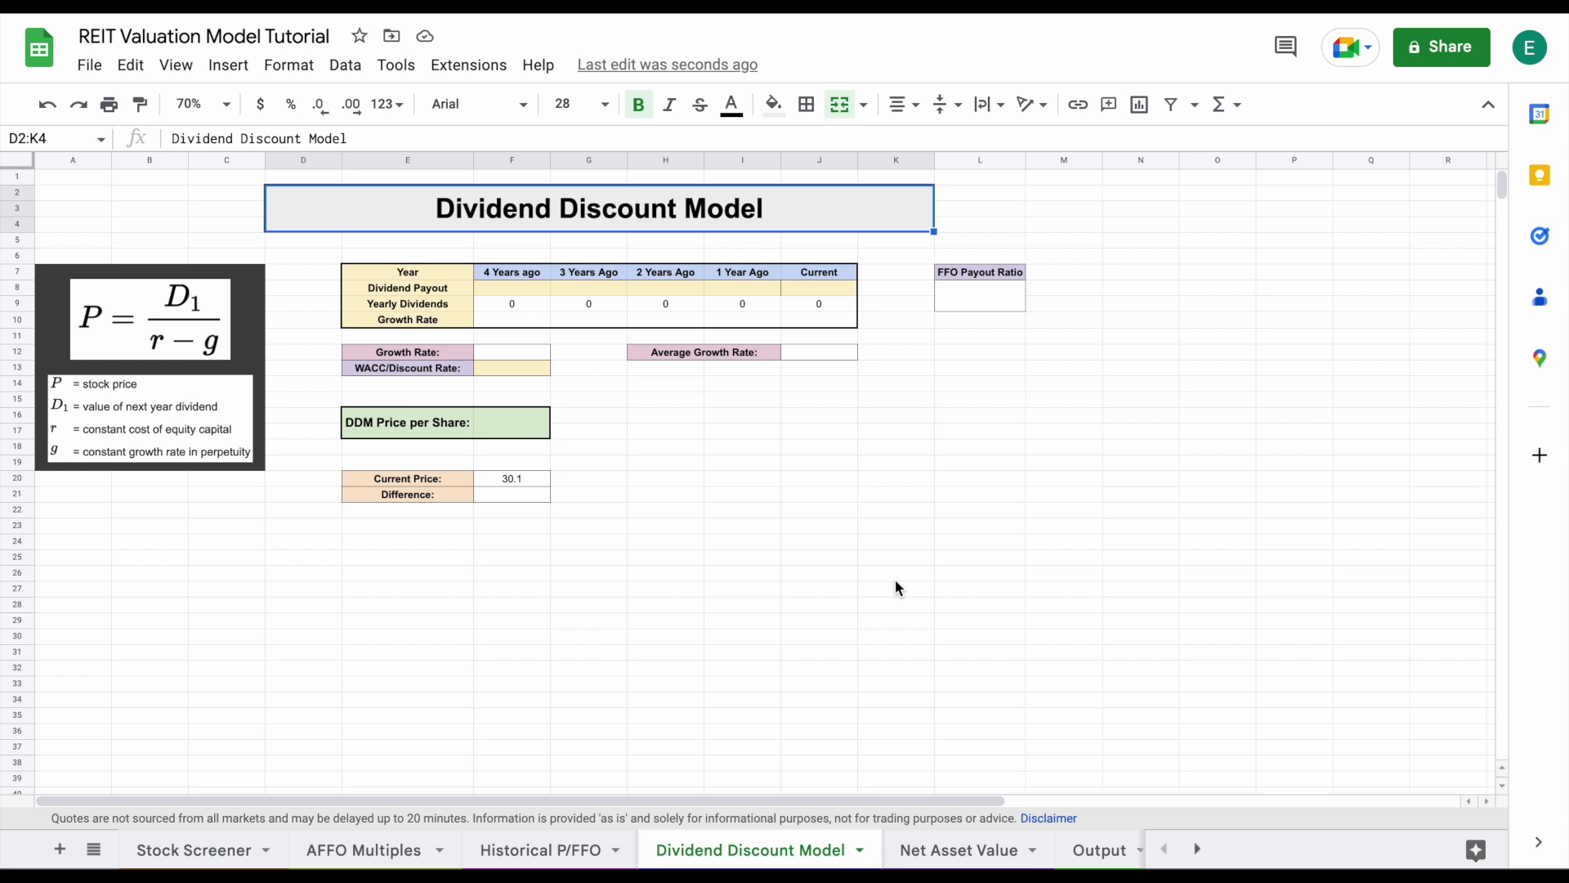
left_click(217, 848)
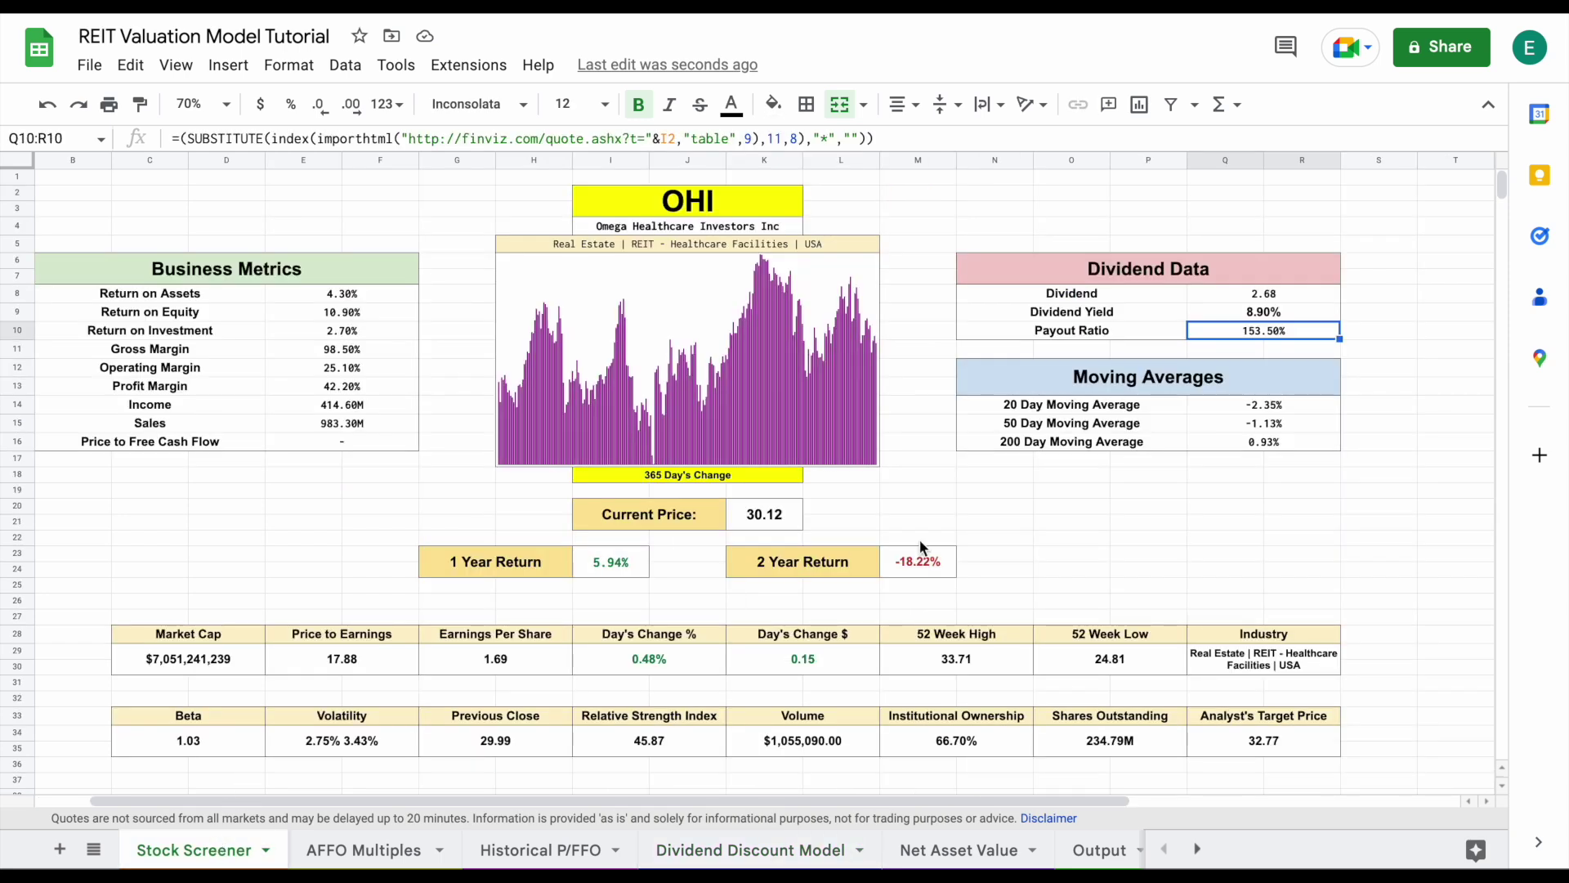
Check OHI's dividend yield and the 153.50% payout ratio formula, then return to the Dividend Discount Model
scroll(920, 543, "right", 1)
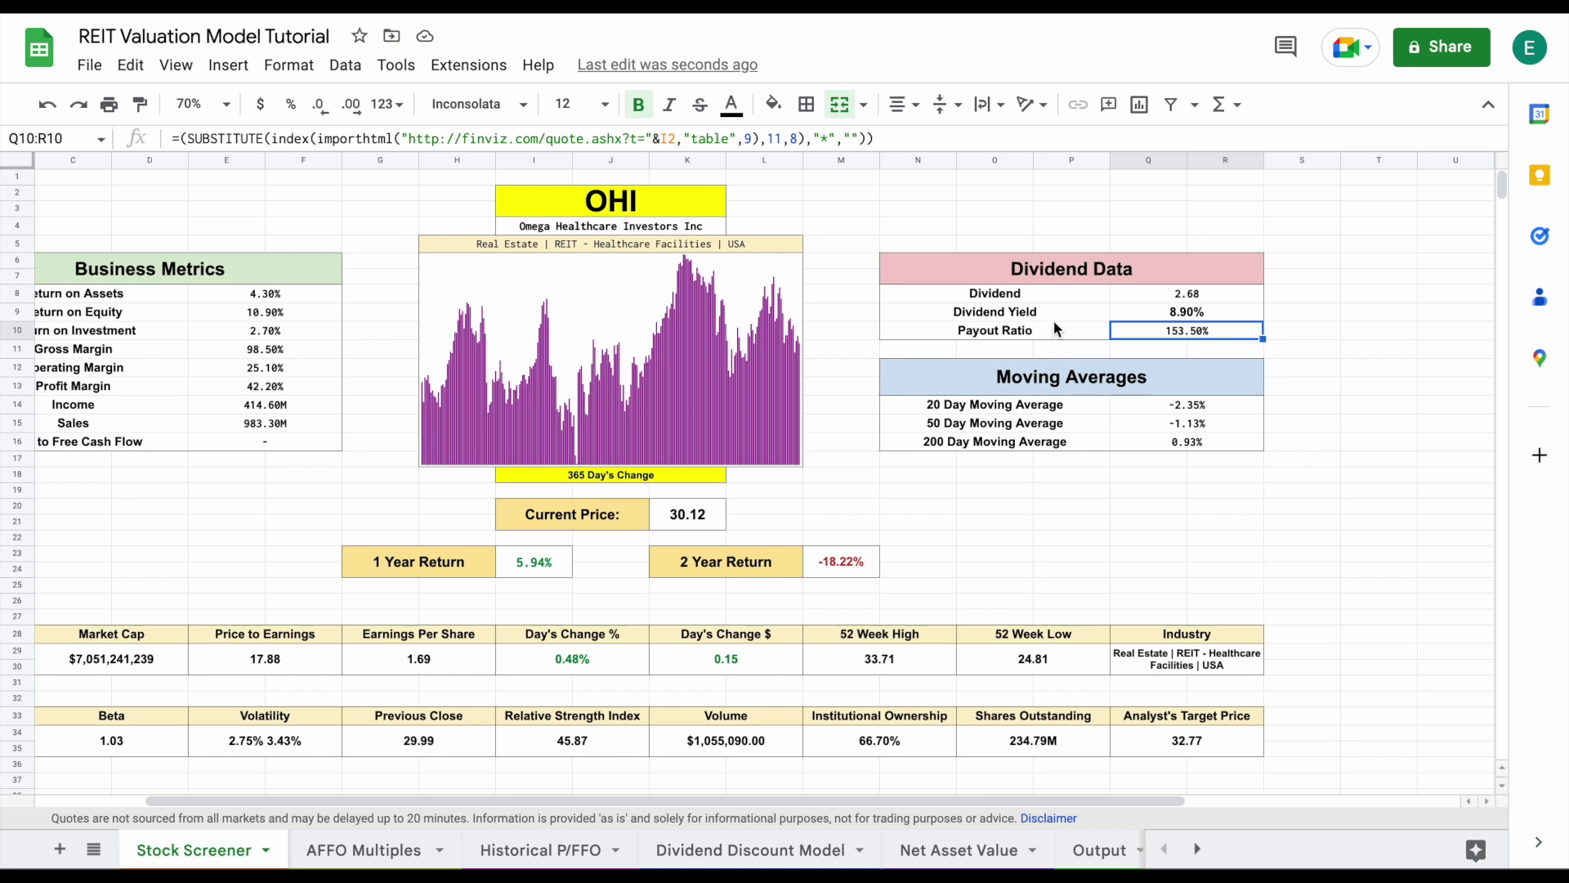
left_click_drag(1049, 312, 1136, 330)
left_click(1198, 333)
left_click_drag(1100, 330, 1165, 335)
left_click(1165, 335)
left_click(780, 854)
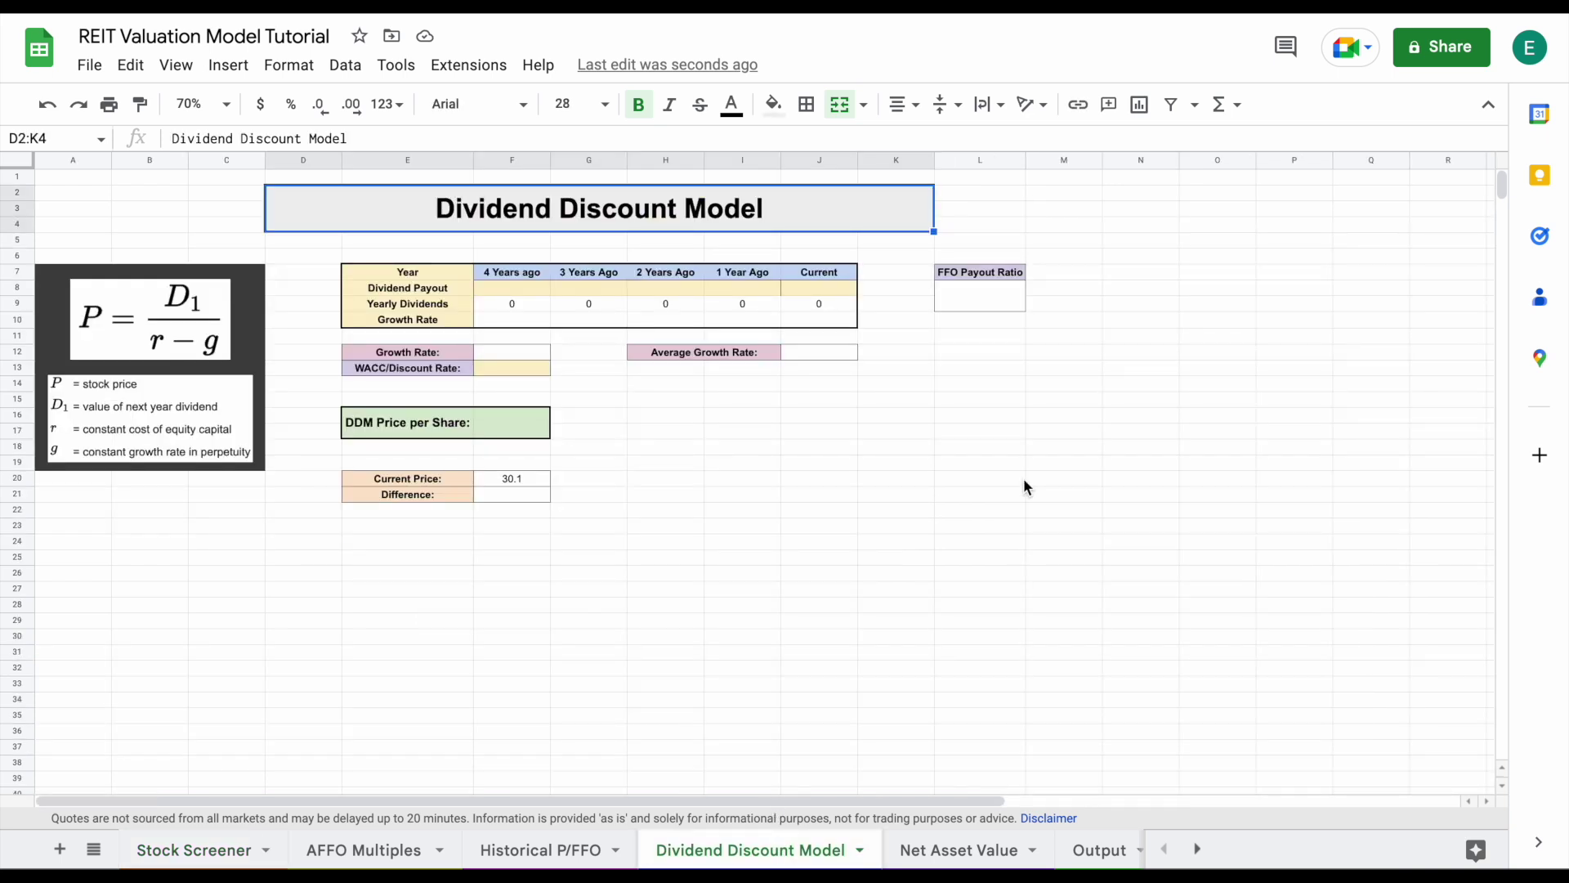
Set the FFO Payout Ratio in L8:L9 to 80%
left_click(1006, 278)
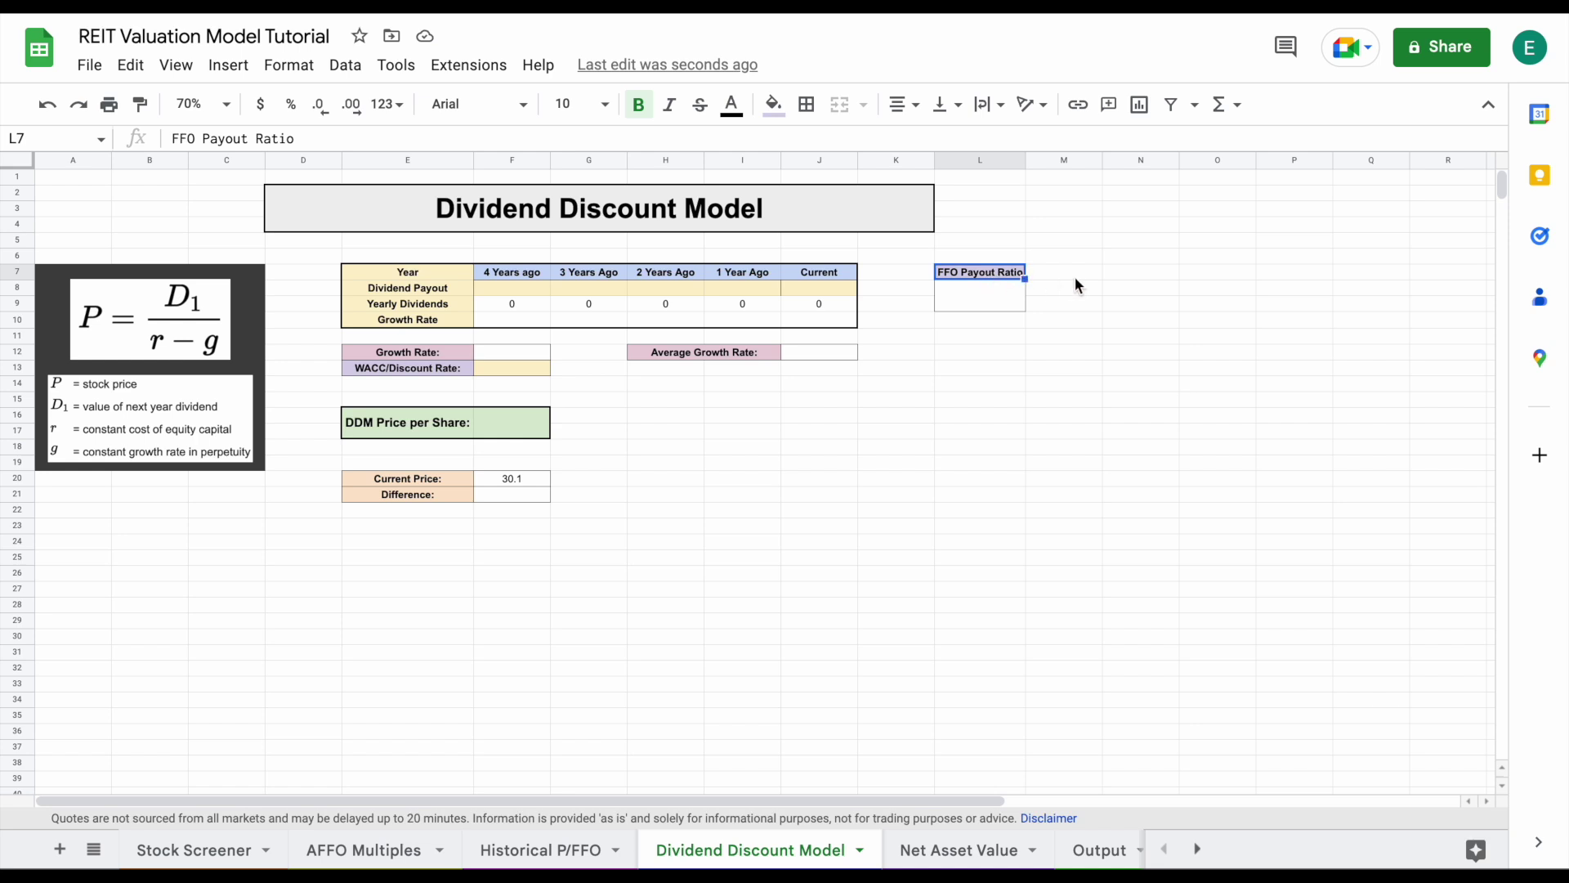
left_click(993, 291)
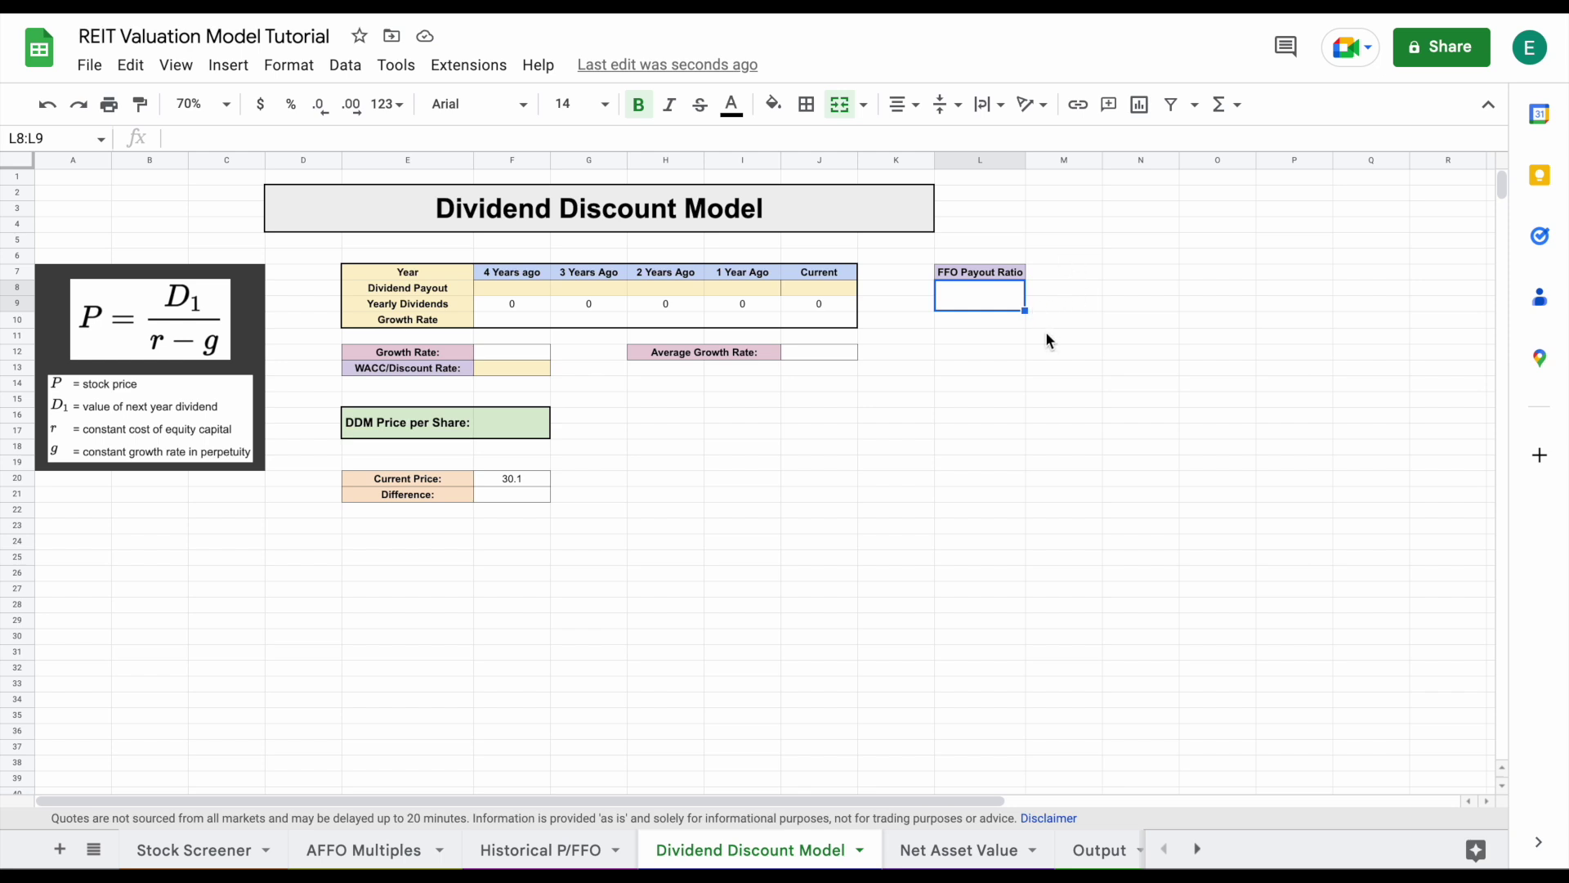
type("80")
key("Return")
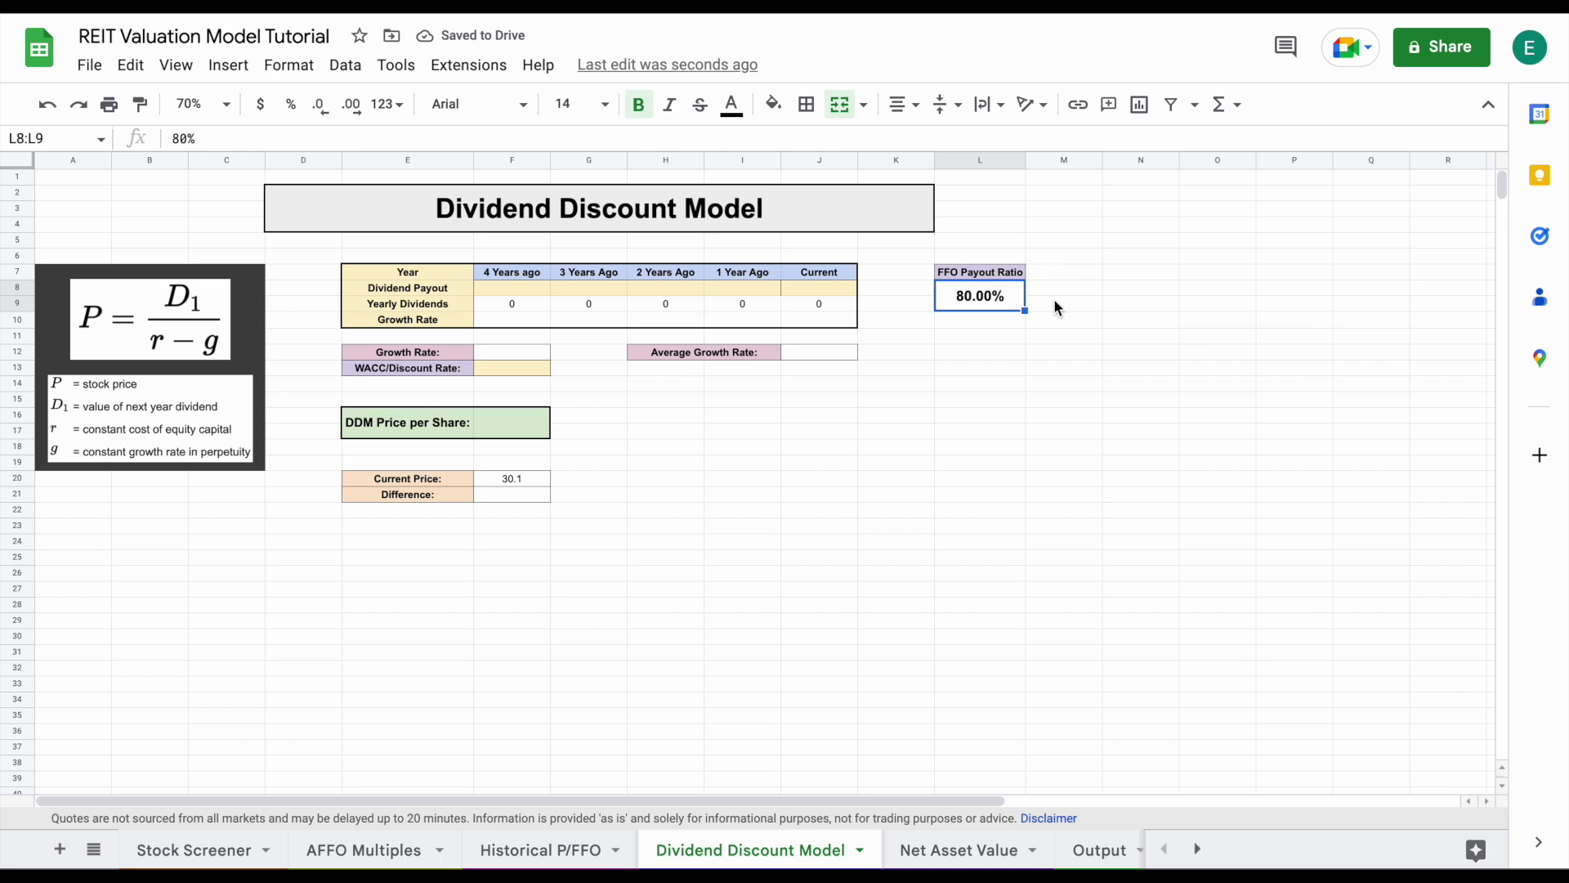
Select the Dividend Payout and Yearly Dividends rows and cell J8, then bring up Yahoo Finance's OHI historical data
left_click_drag(527, 291, 814, 304)
left_click(822, 288)
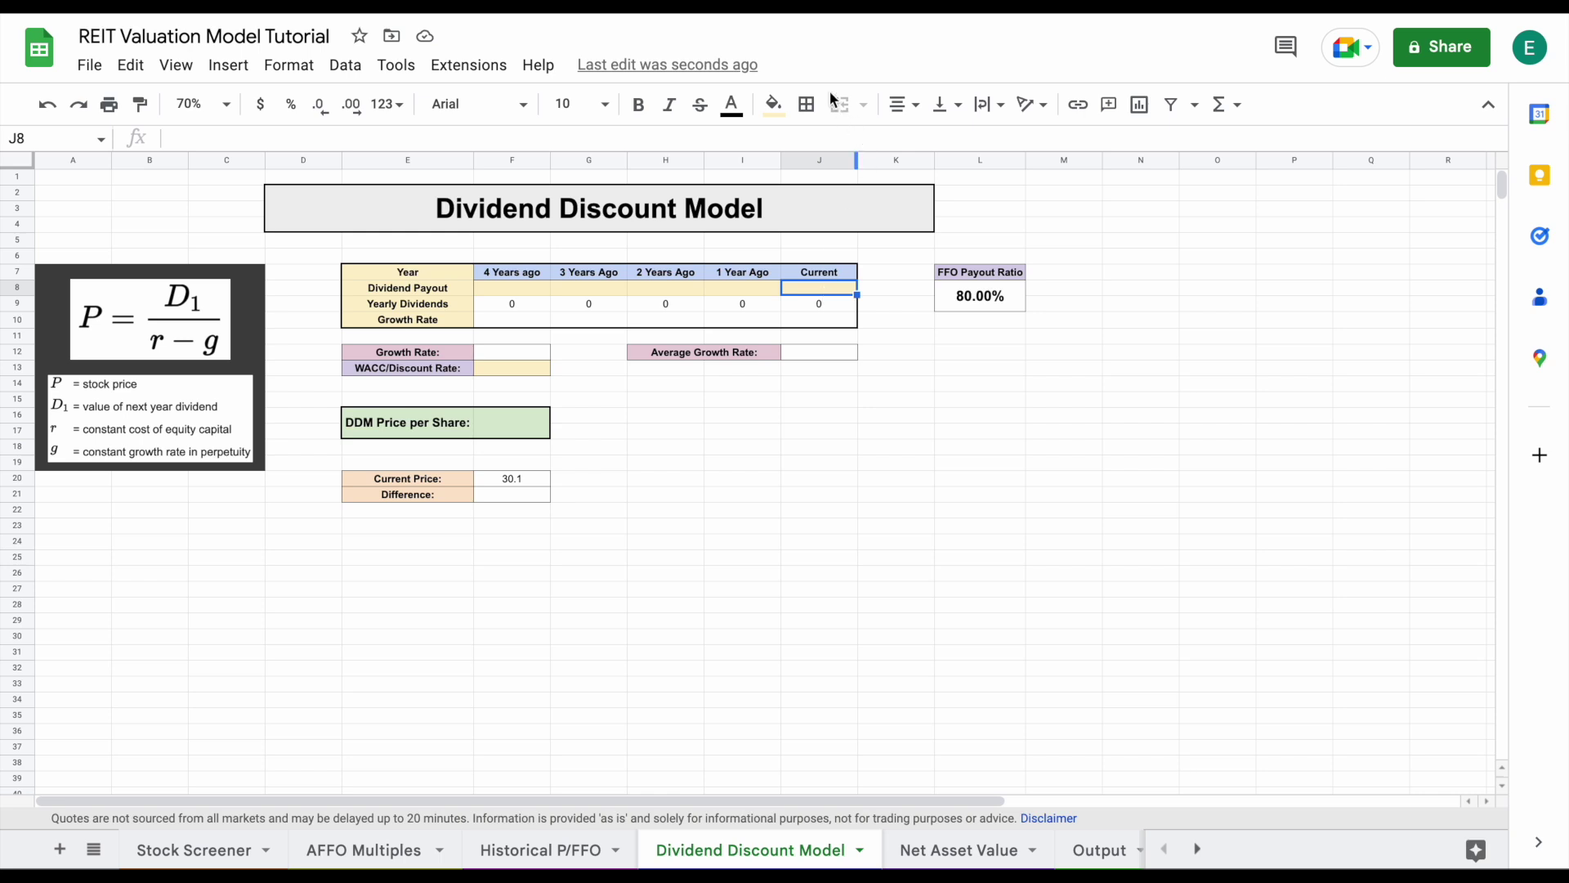
key("ctrl+Tab")
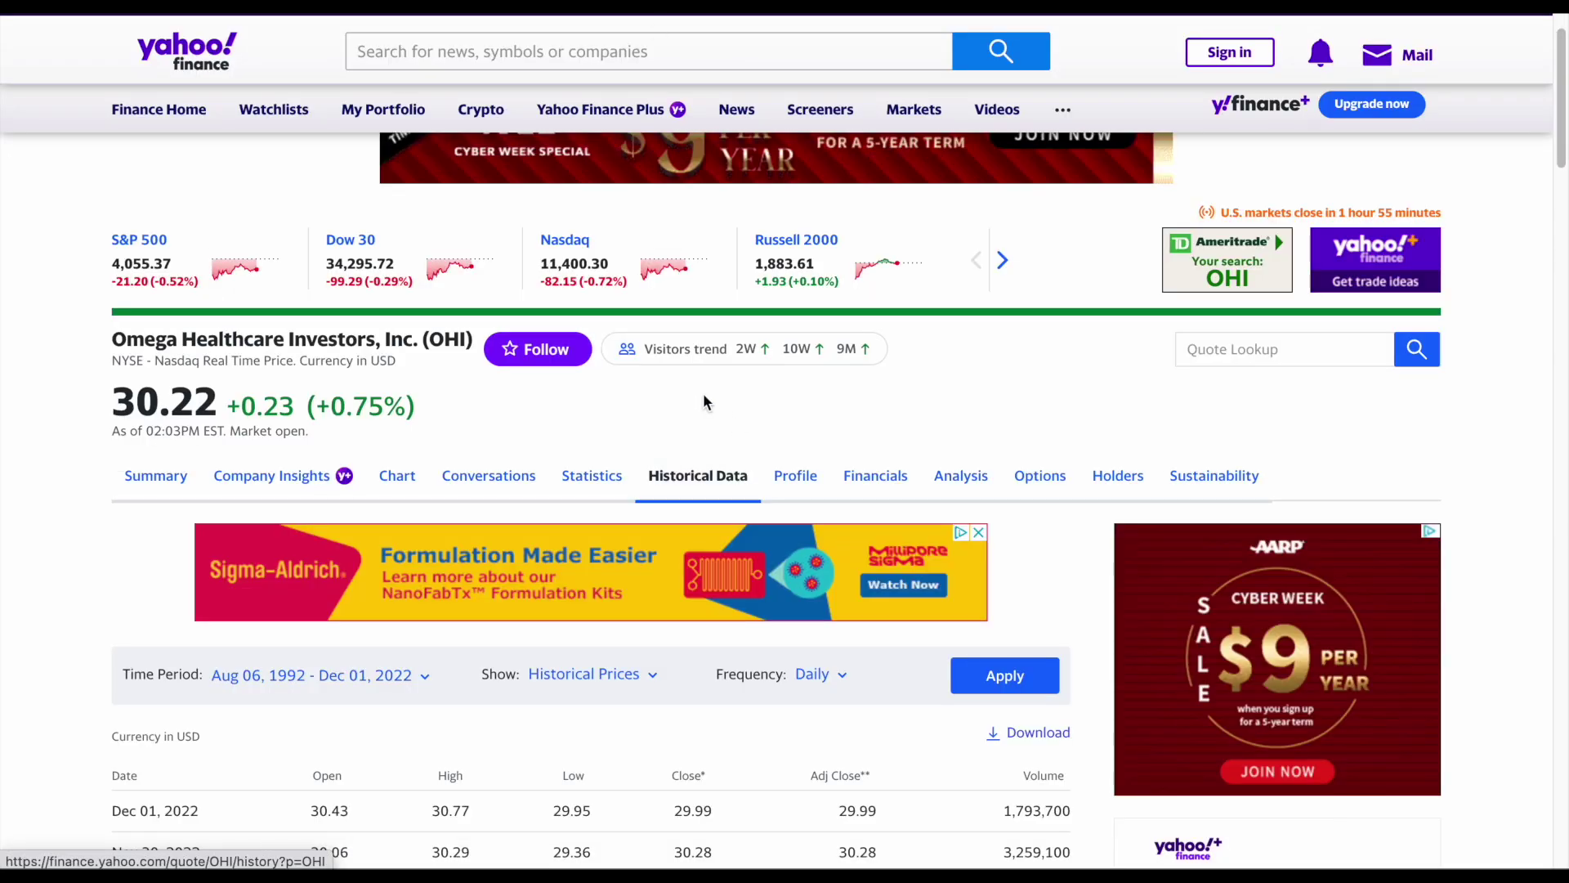
Filter OHI's Yahoo Finance historical data to Dividends Only and scroll through the 0.67 quarterly payouts
scroll(694, 391, "down", 2)
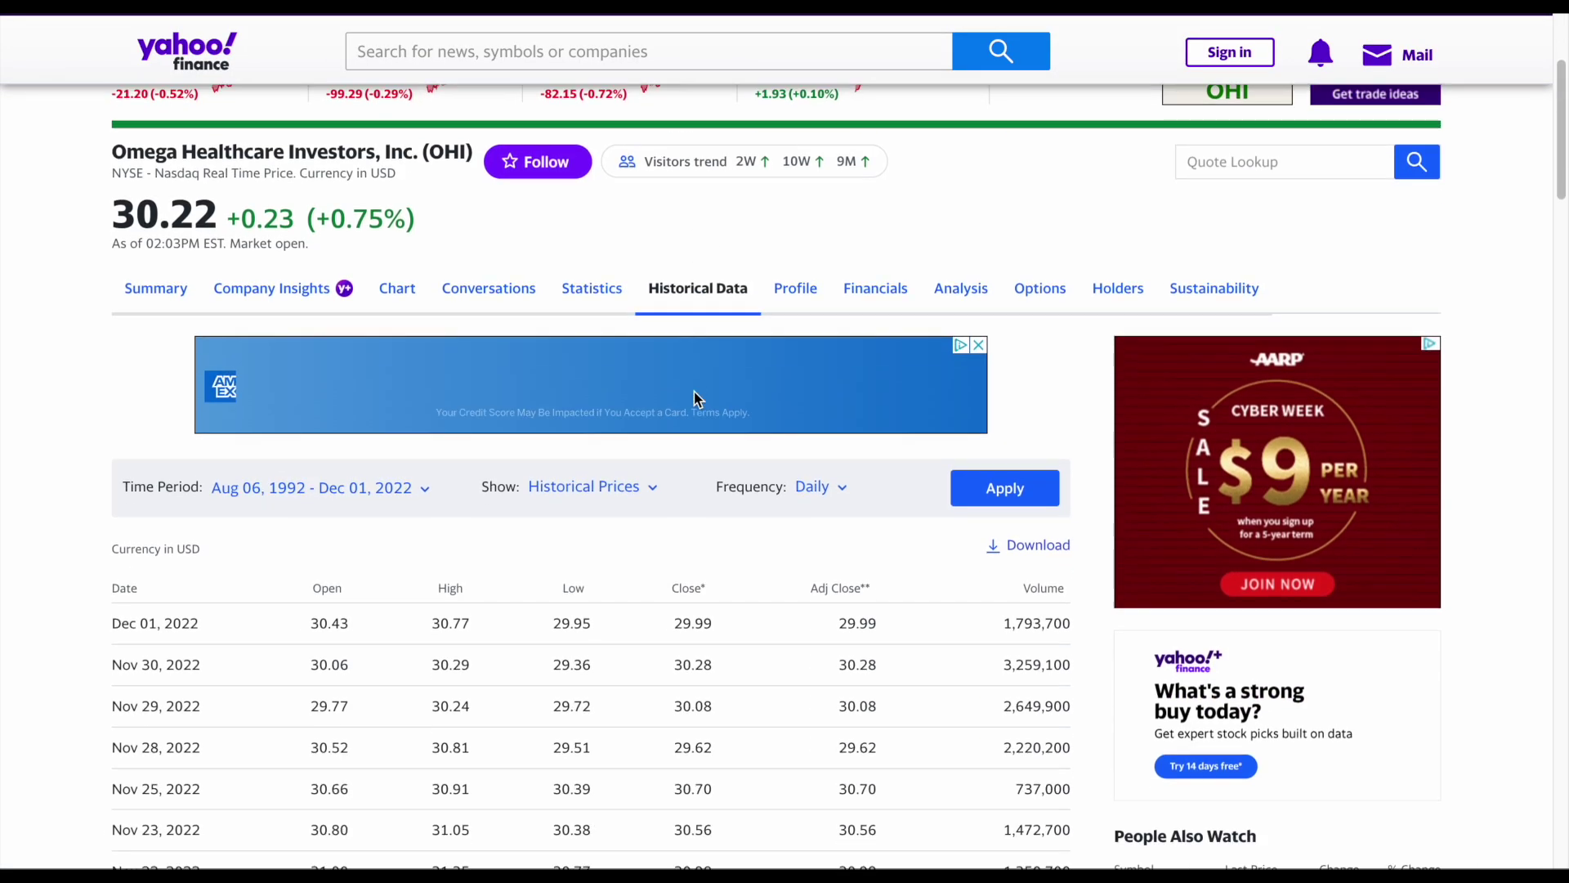
left_click(605, 493)
left_click(594, 591)
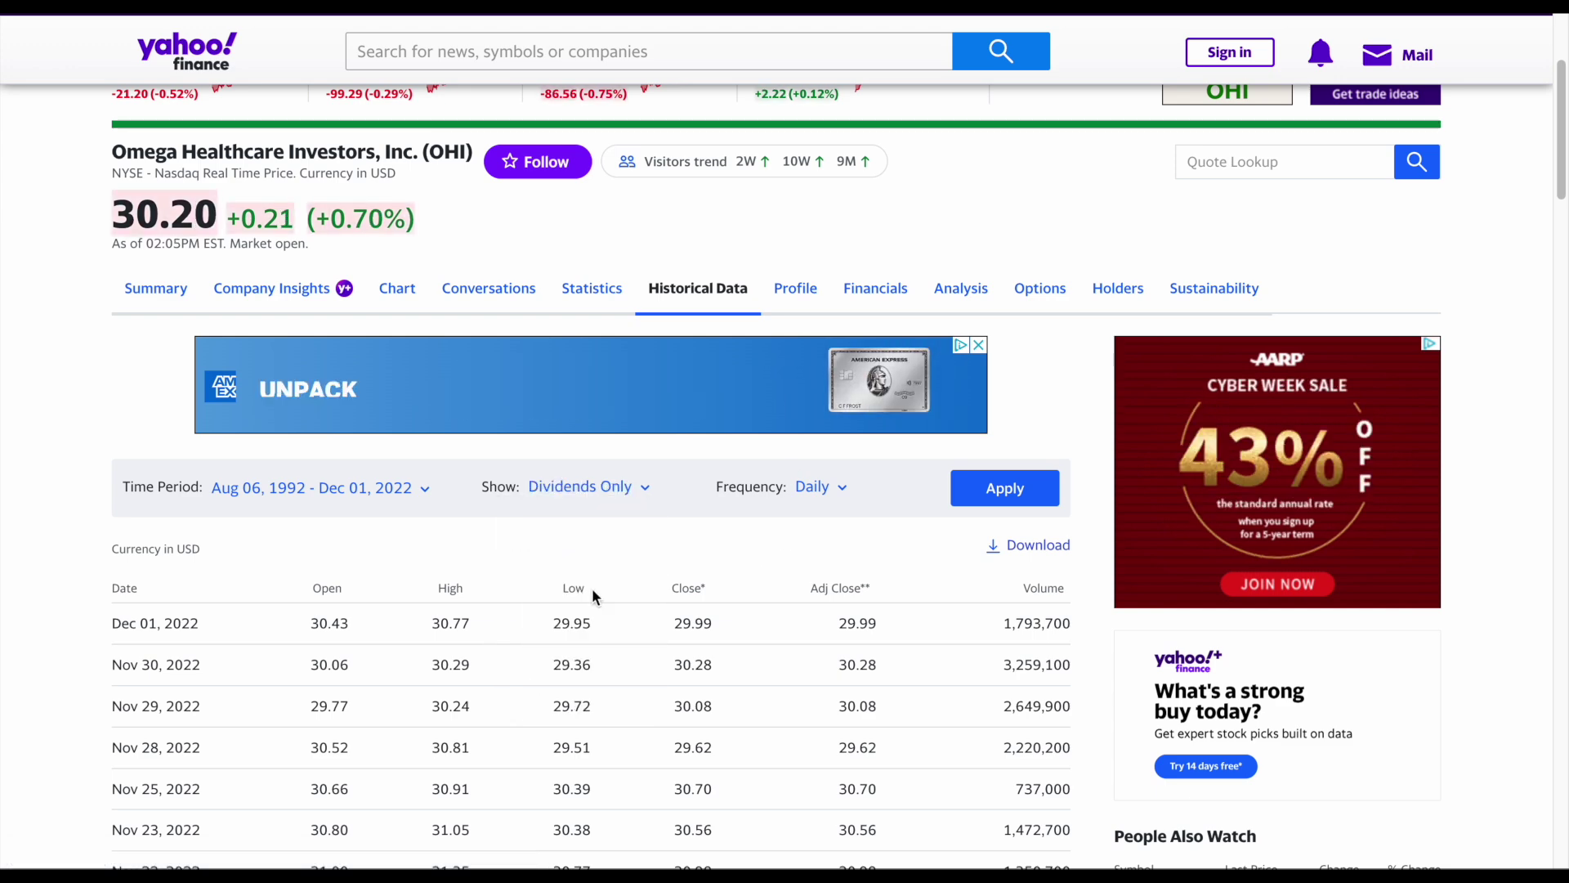
left_click(980, 500)
scroll(780, 546, "down", 4)
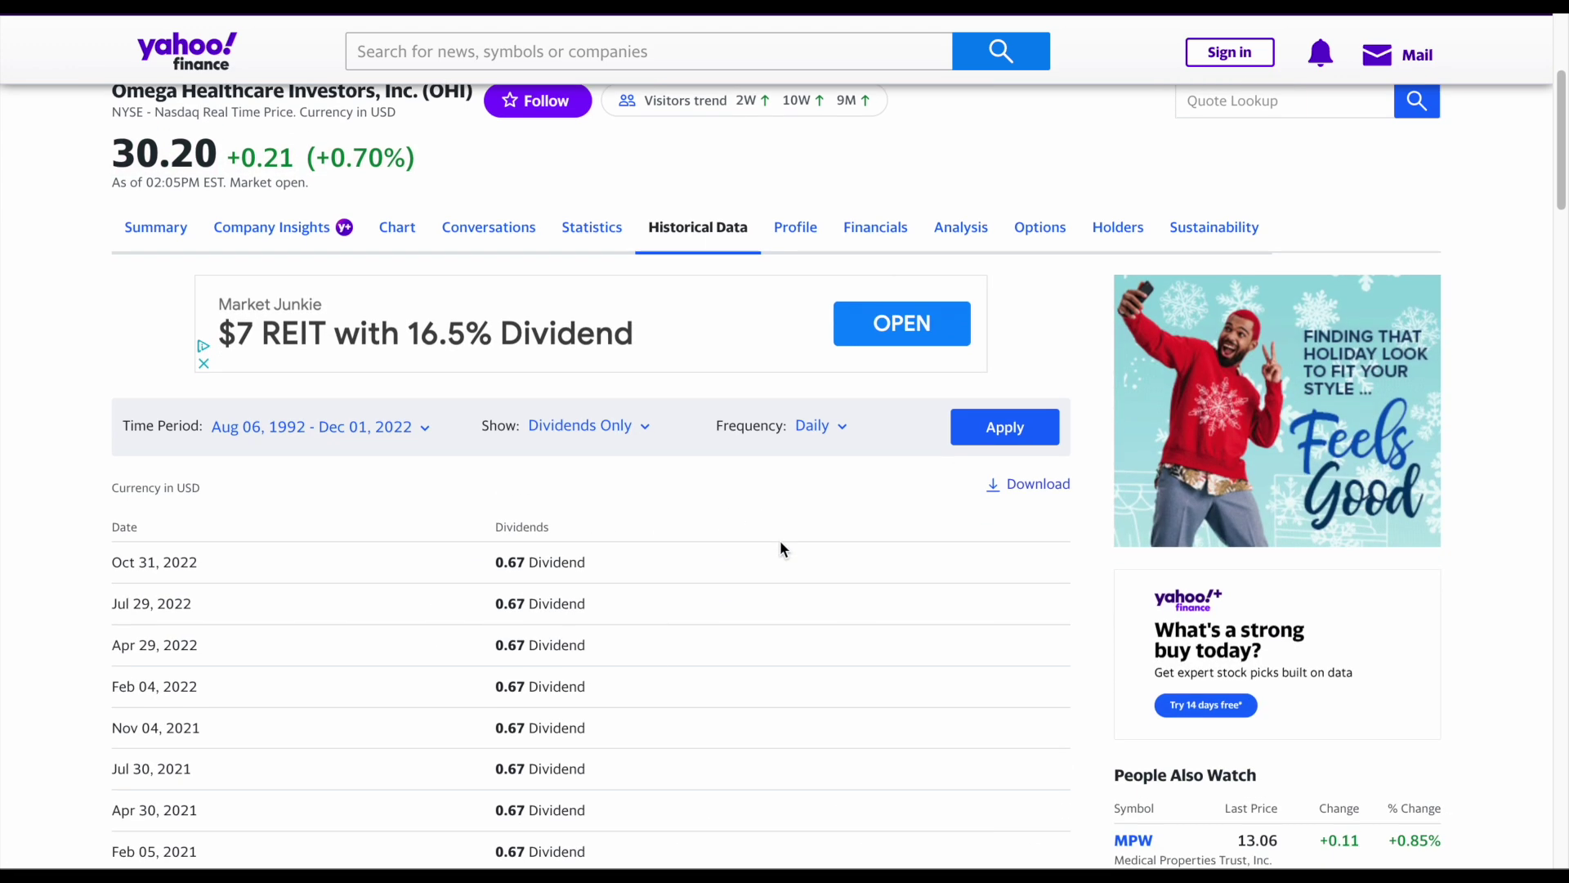
scroll(781, 546, "down", 9)
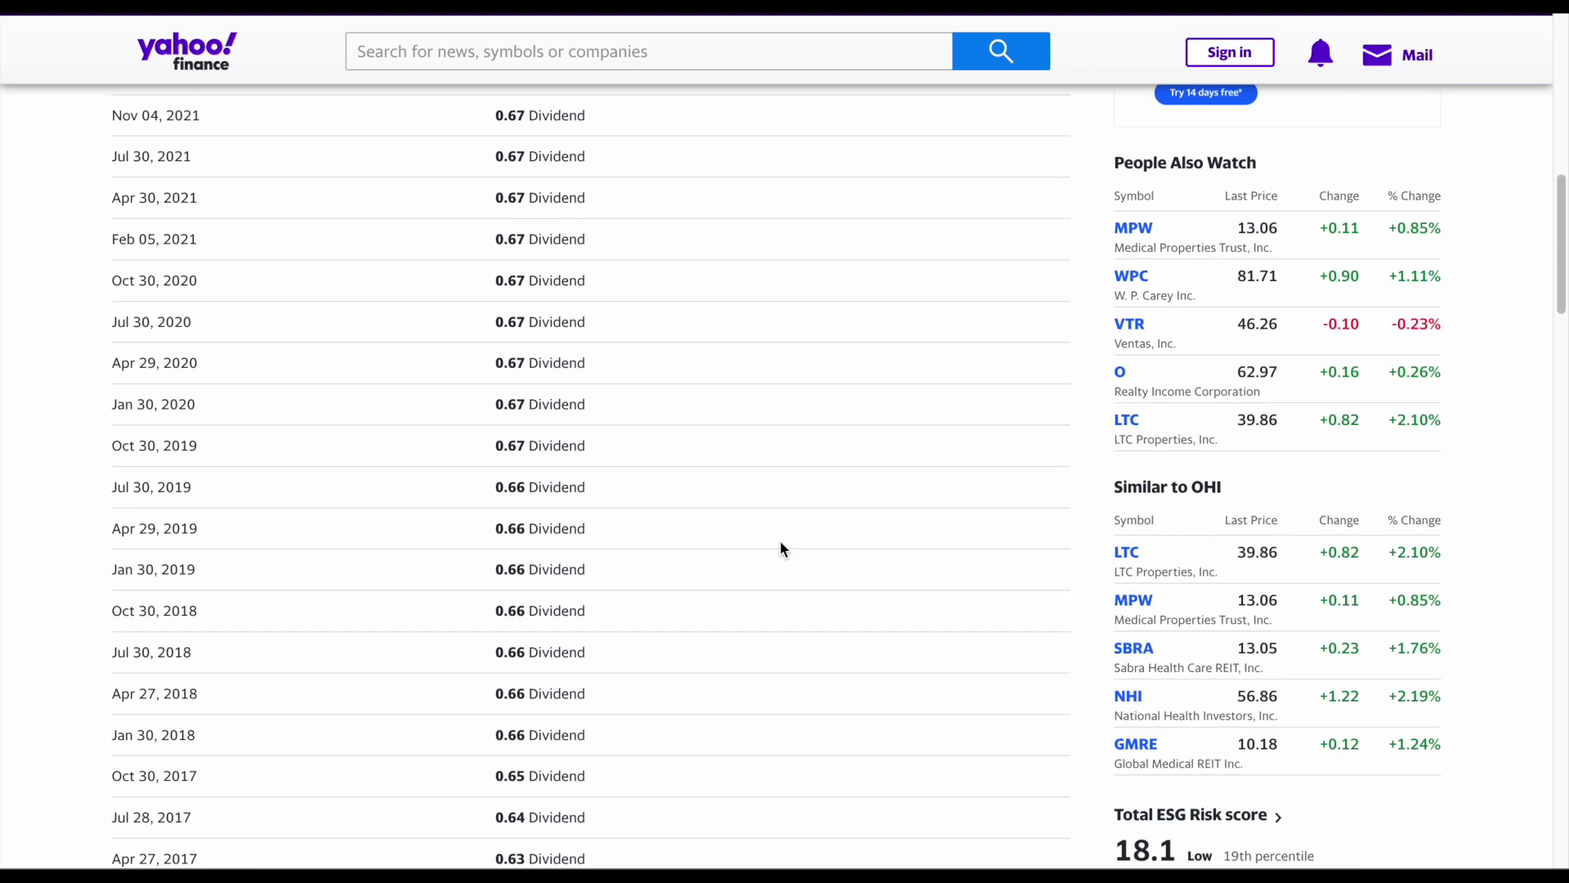
scroll(779, 541, "down", 3)
scroll(779, 541, "up", 20)
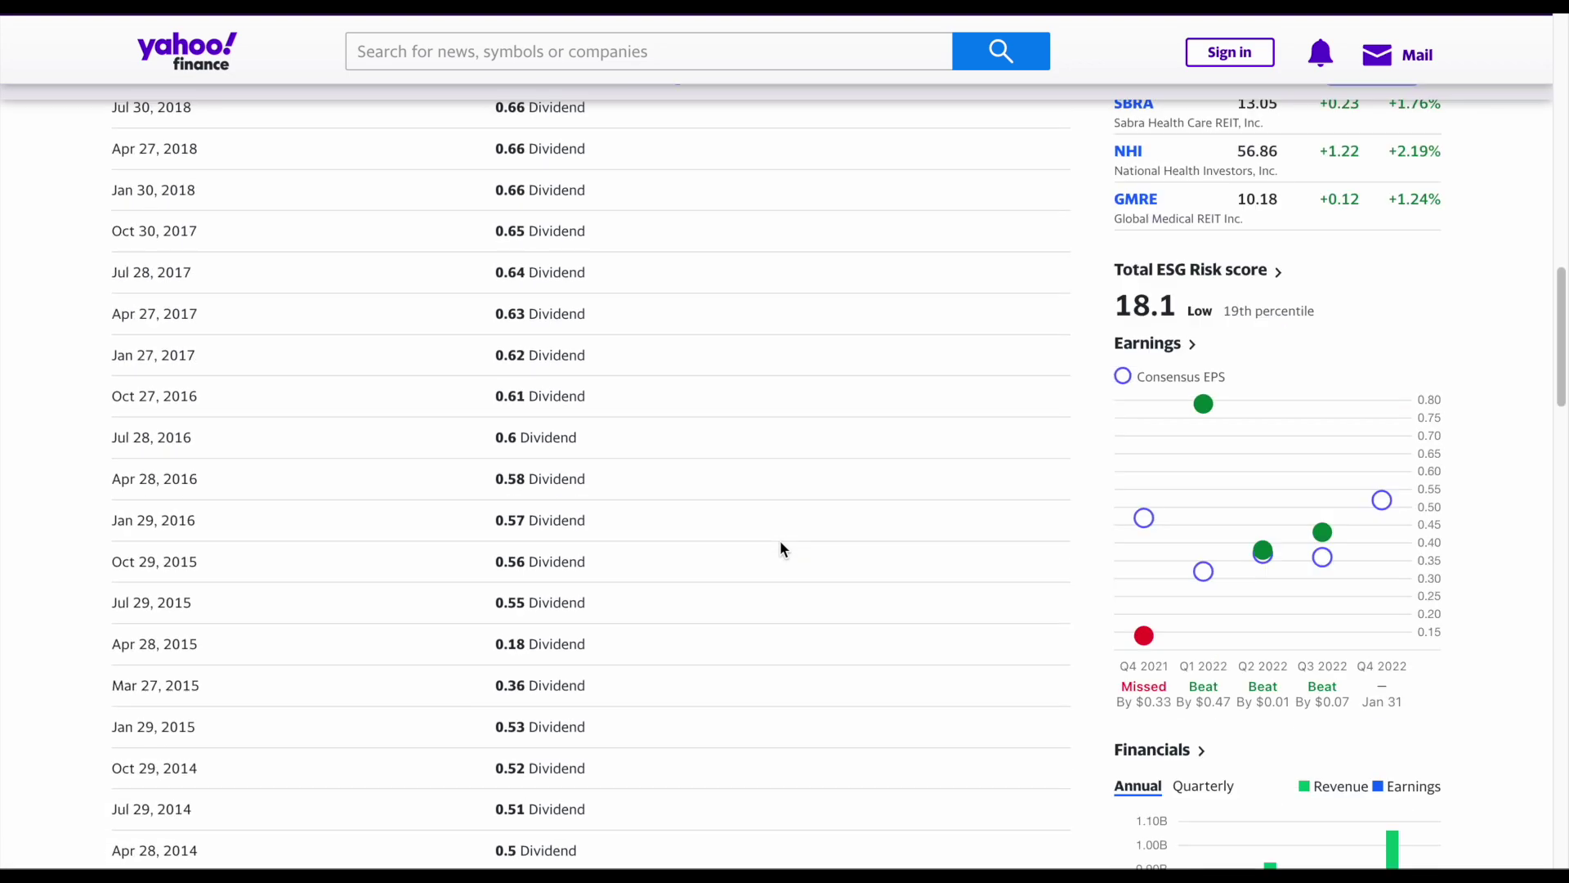
scroll(817, 501, "down", 4)
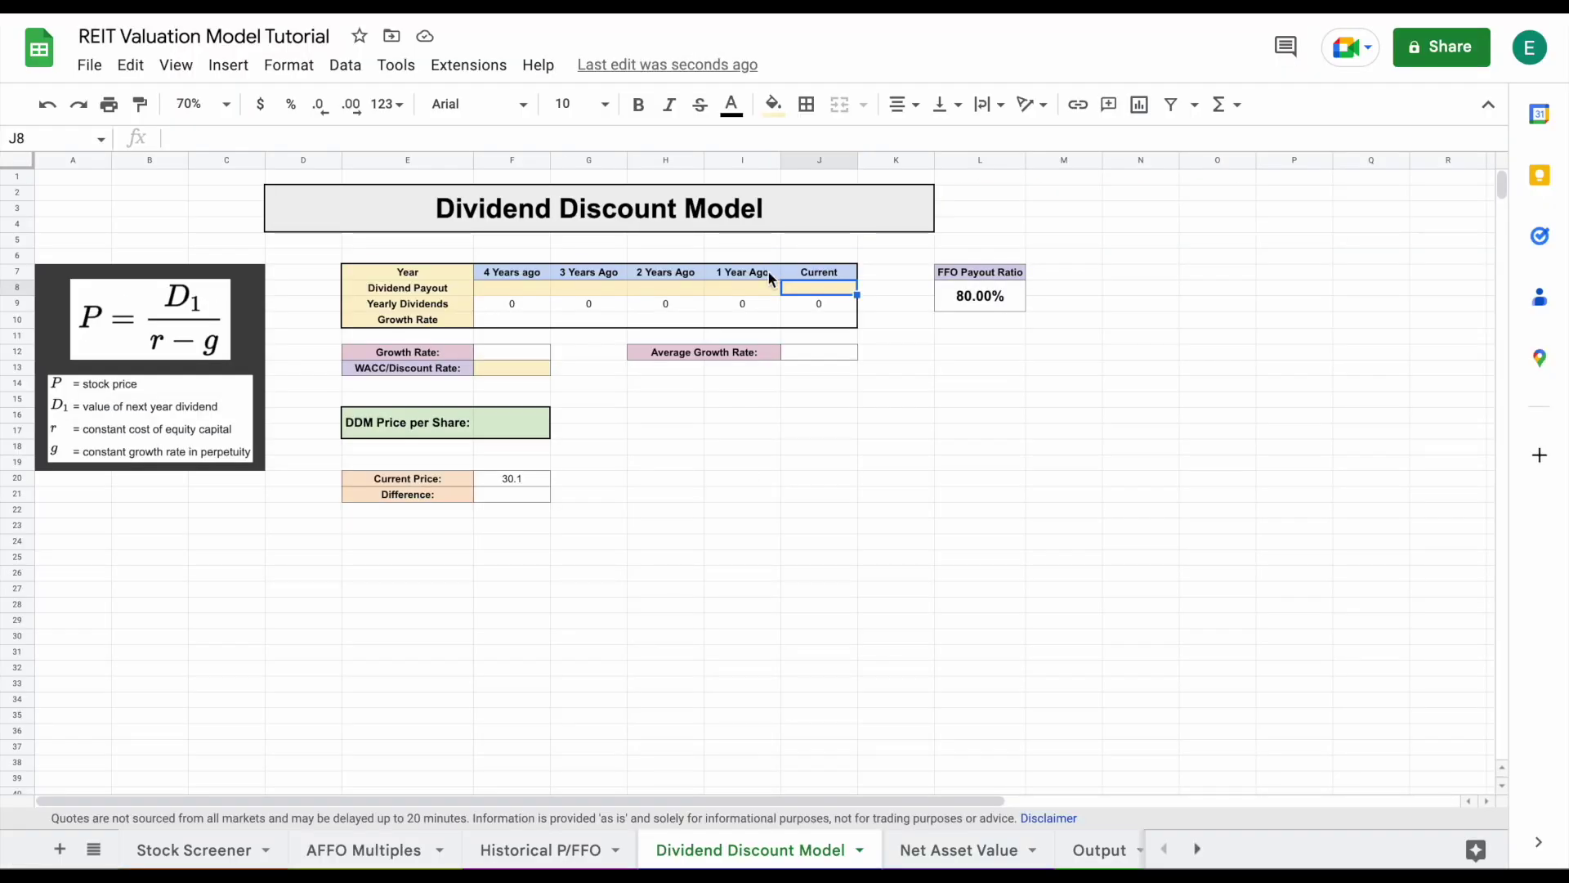
type(".67")
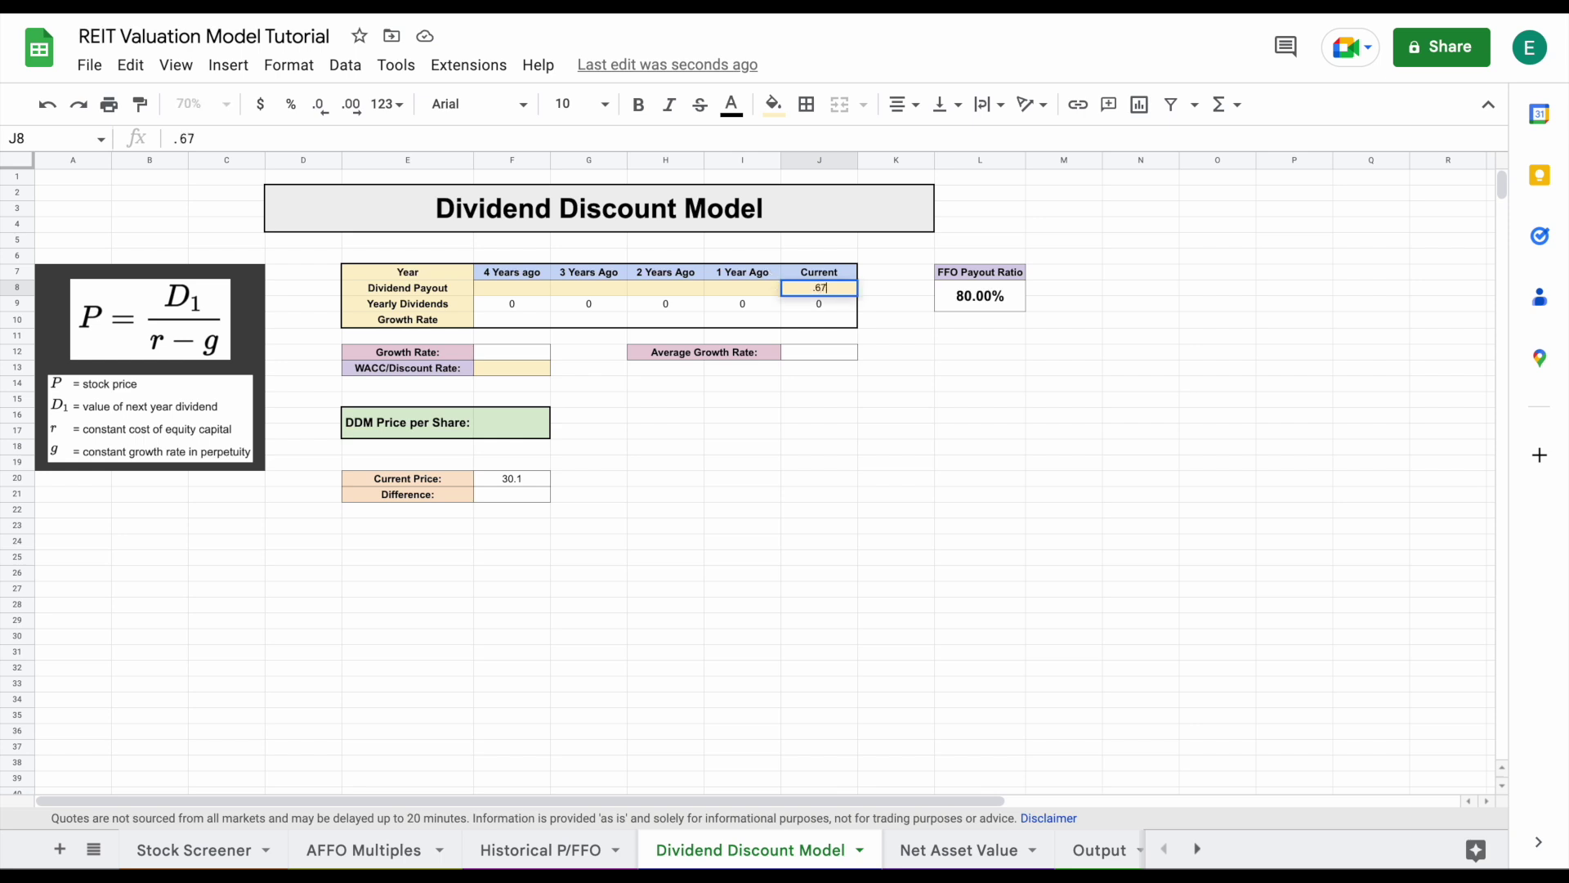
left_click(742, 287)
type(".67")
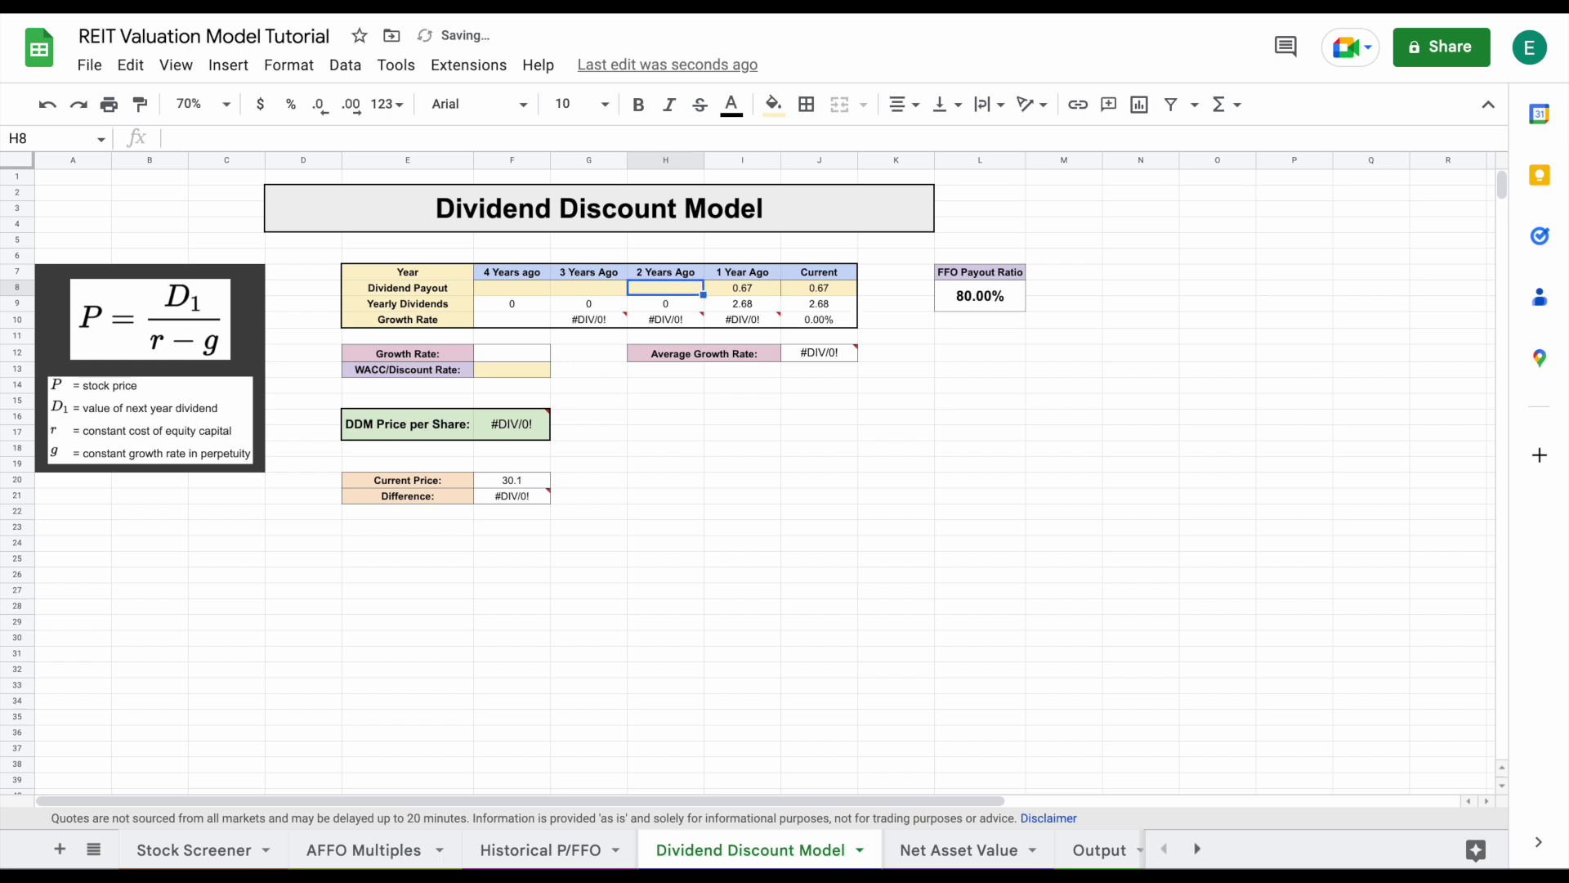
key("Left")
type(".67")
key("Left")
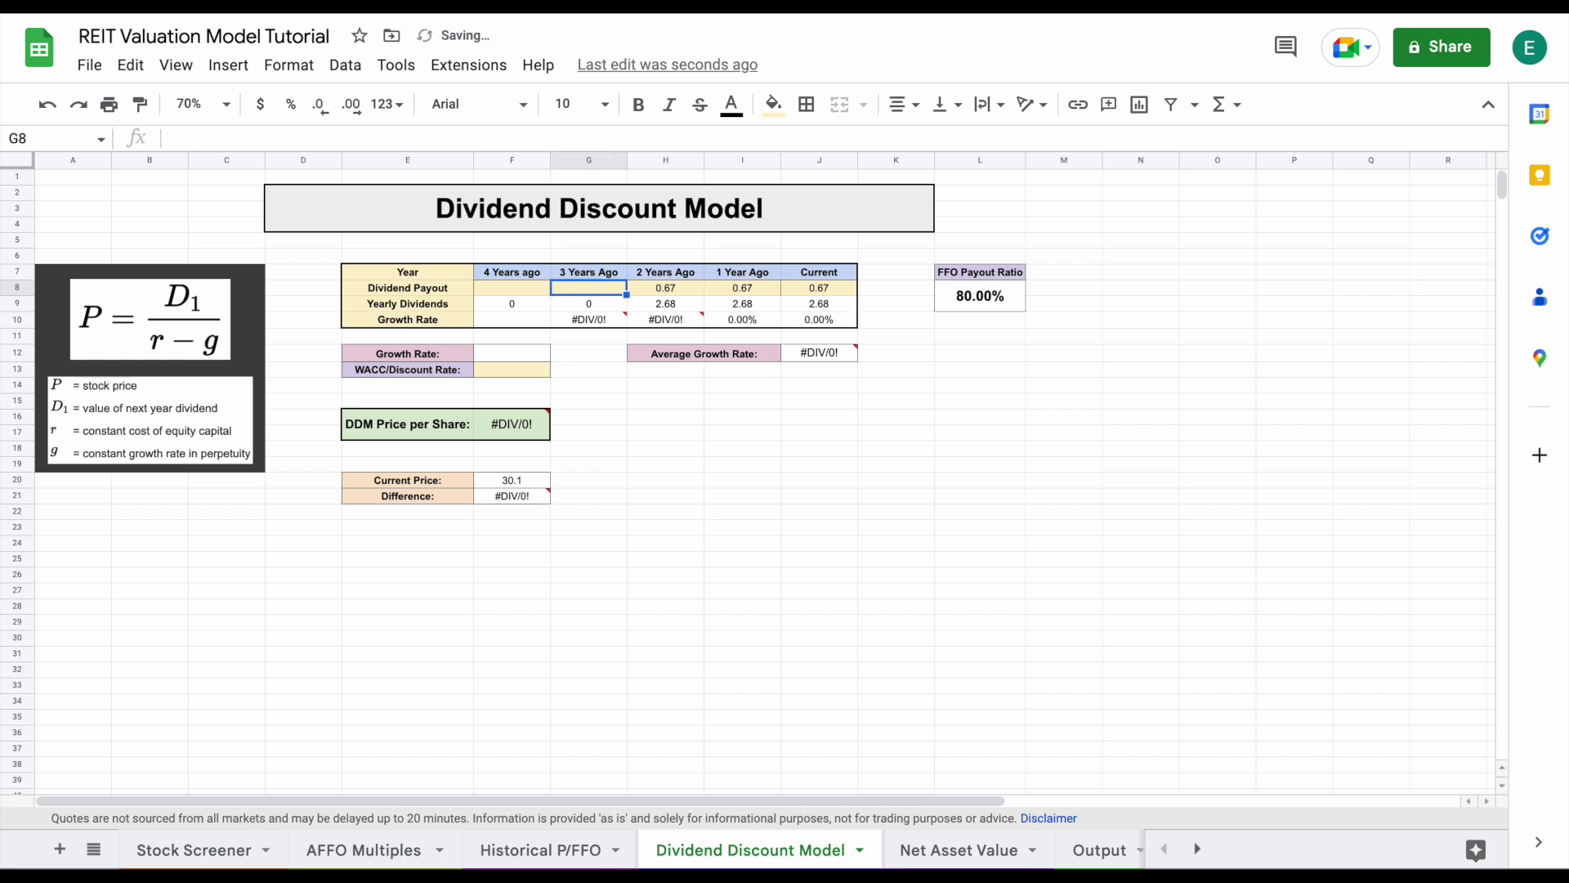
type(".66")
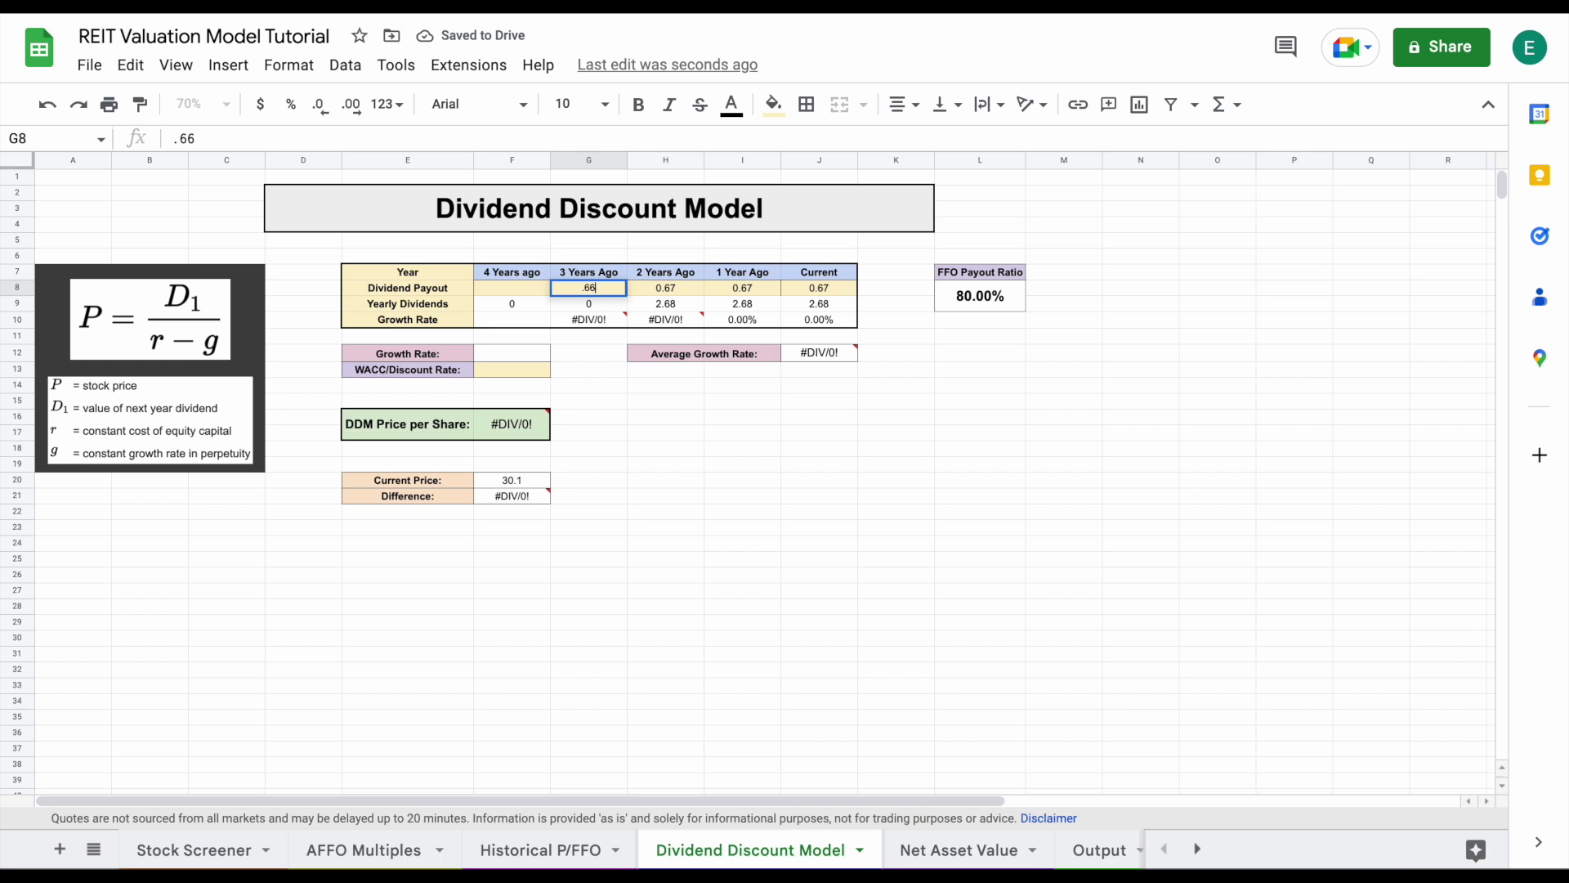
key("Left")
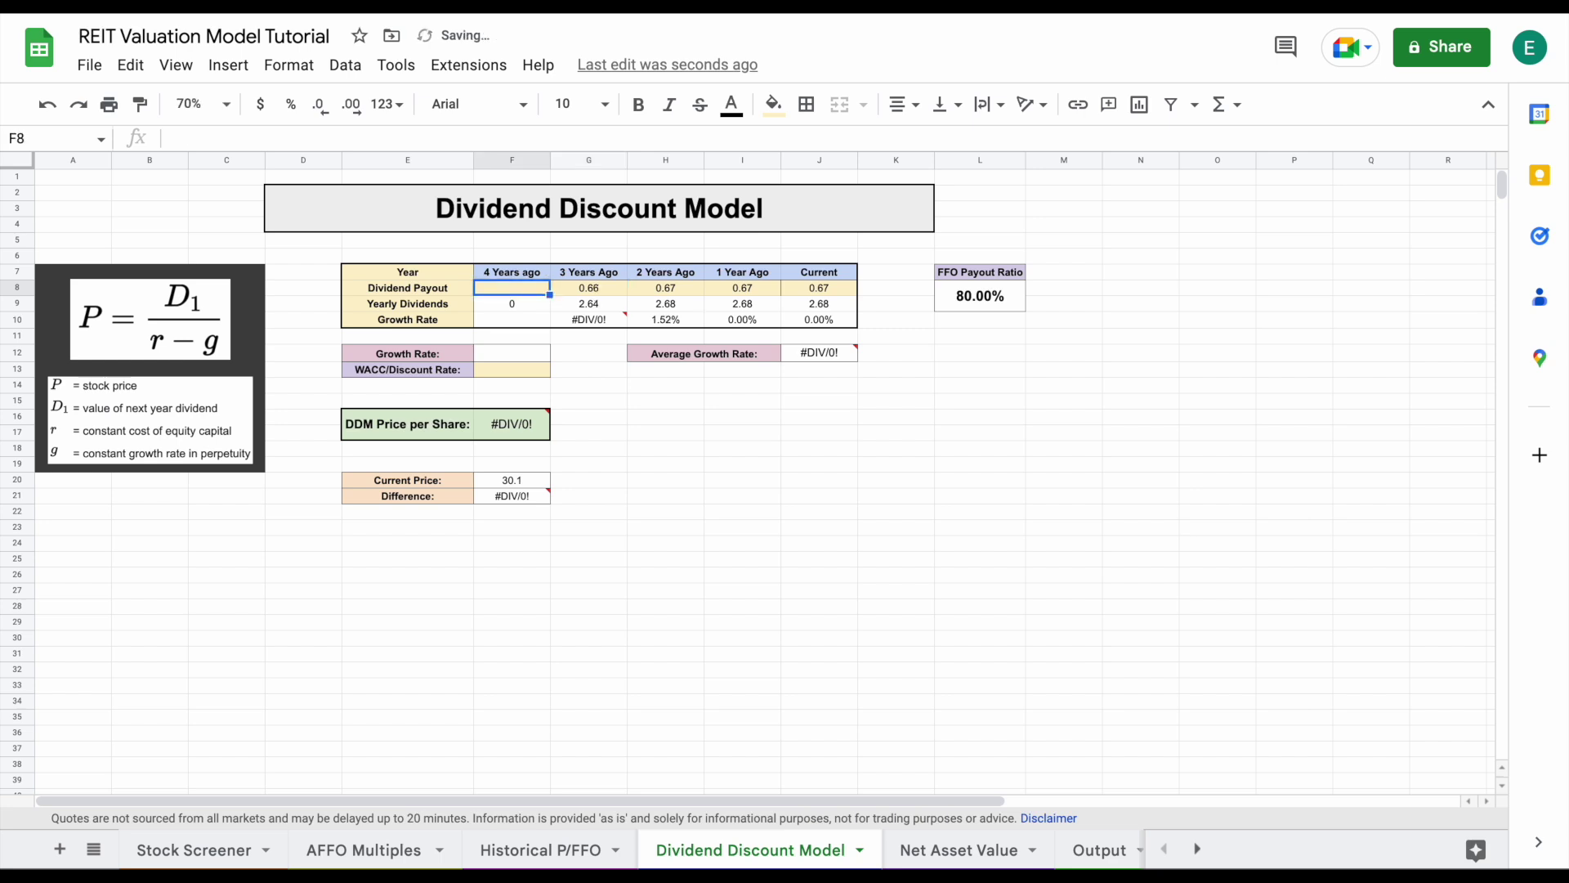
type(".66")
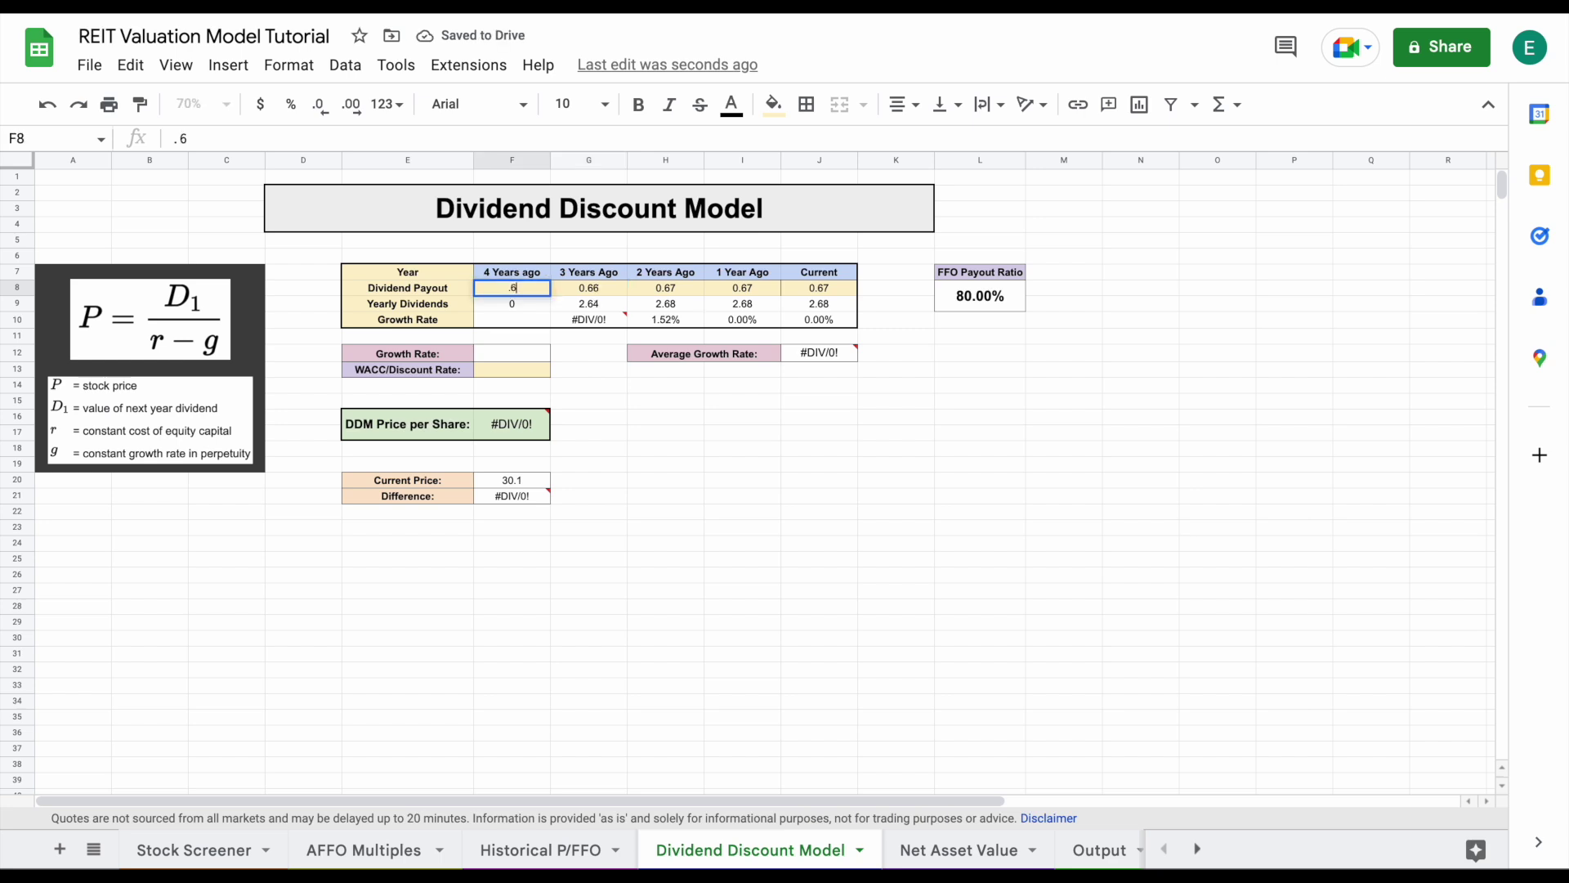
key("Return")
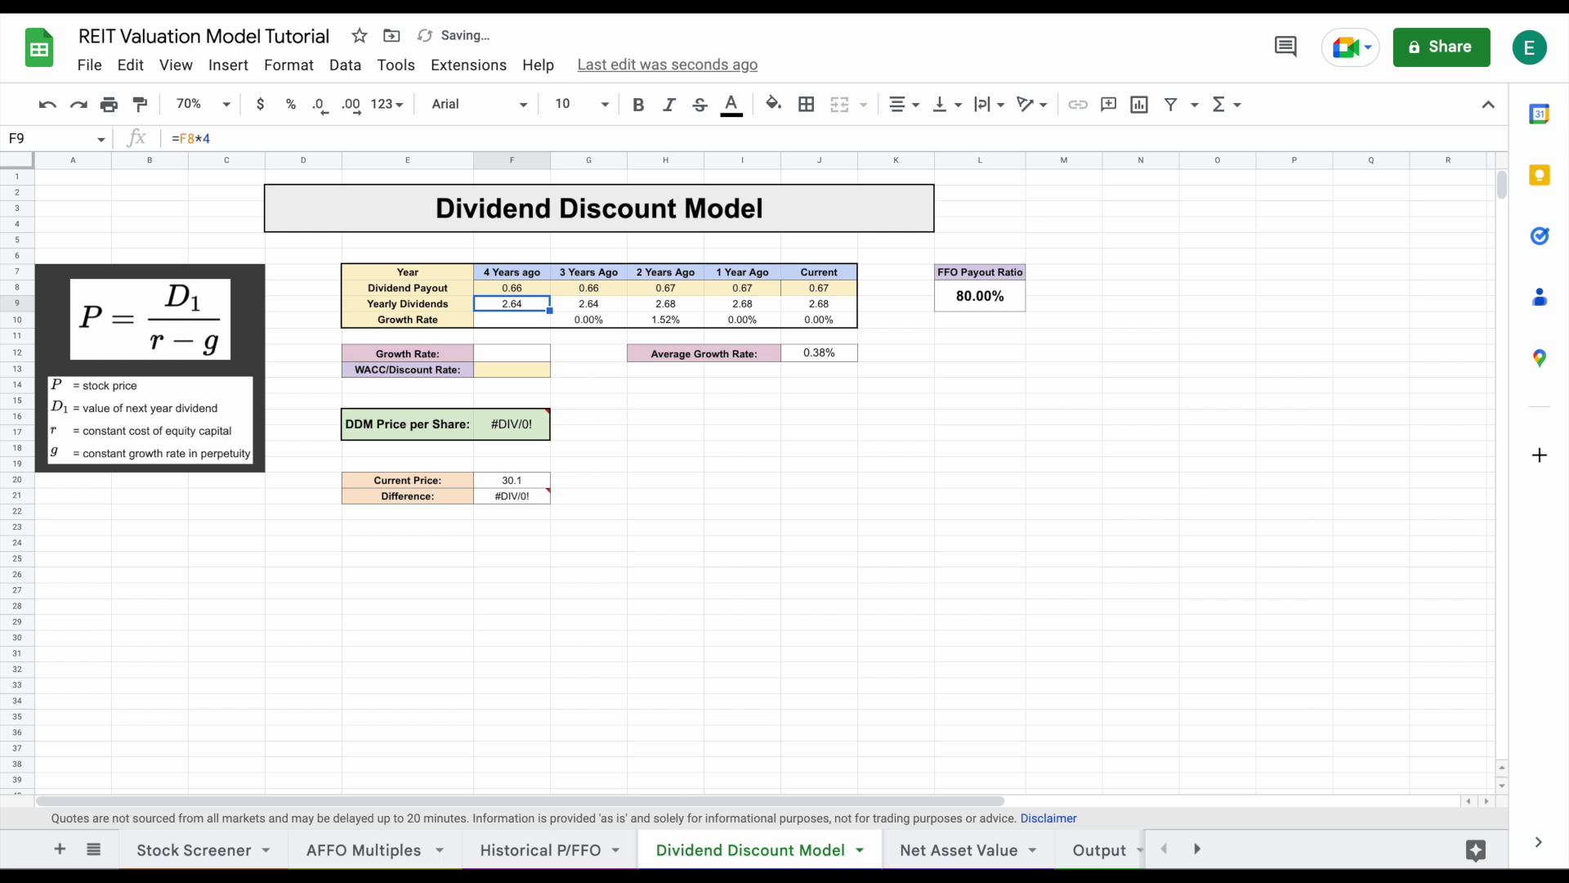
left_click(596, 317)
left_click_drag(645, 317, 809, 317)
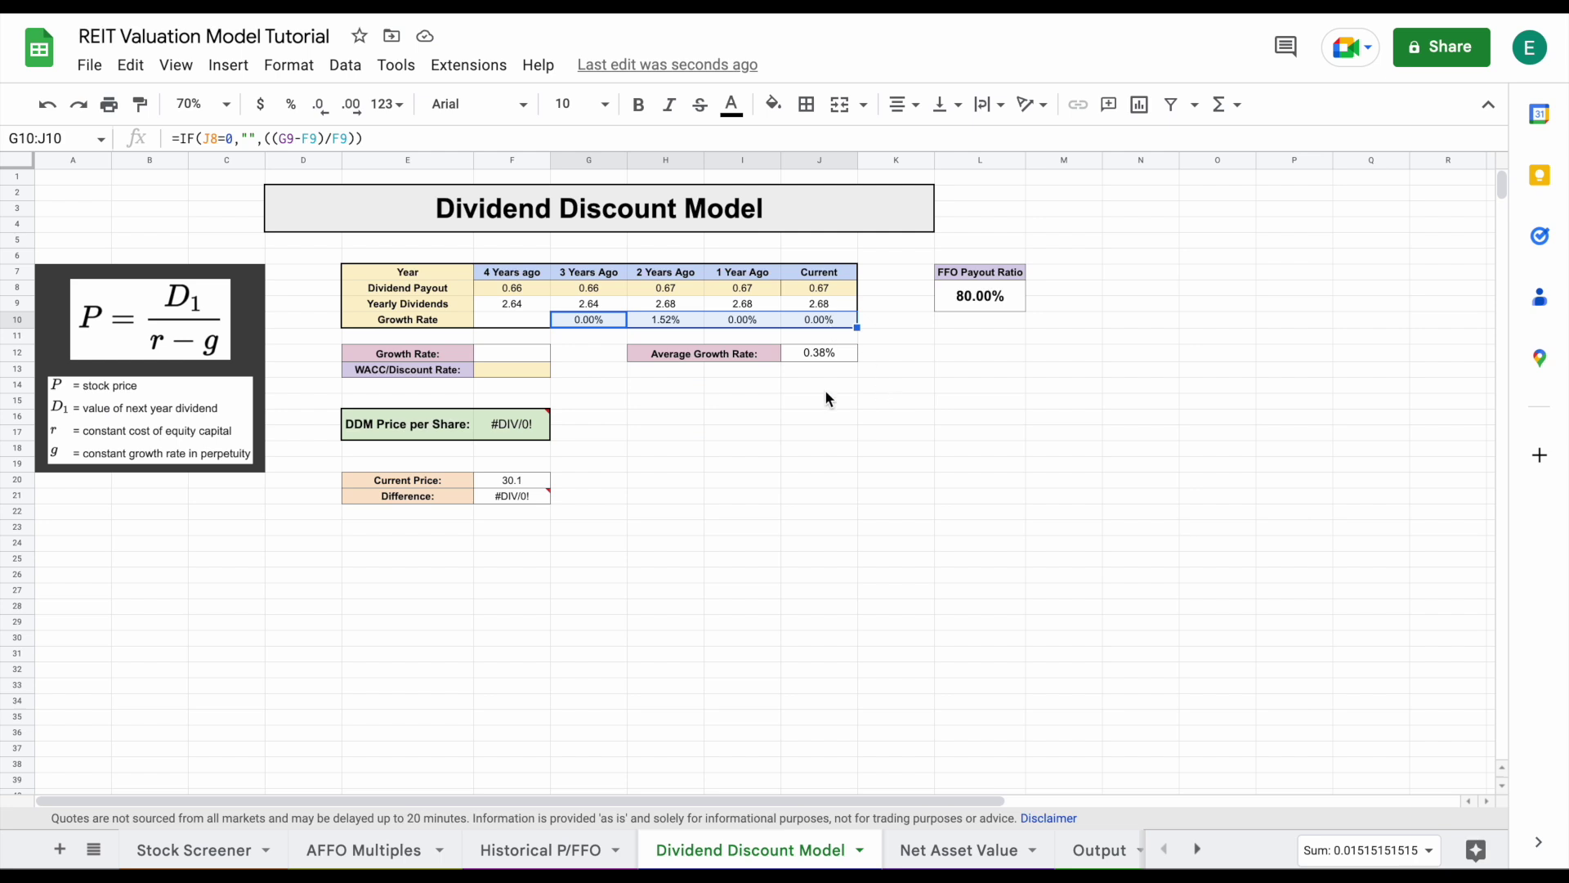
left_click(749, 351)
left_click(838, 354)
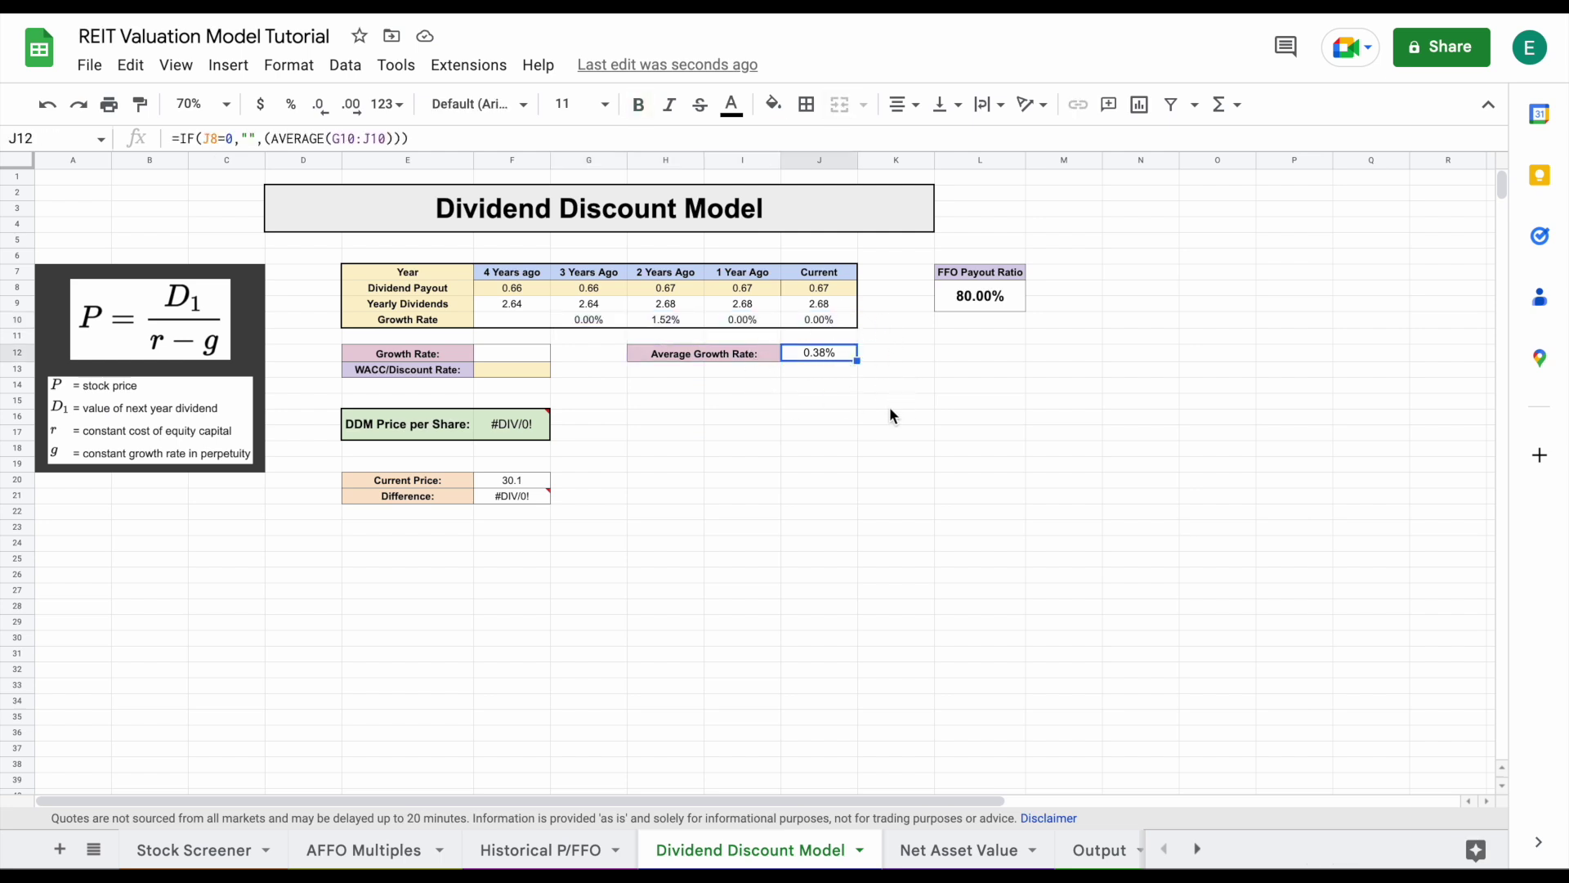
left_click(210, 849)
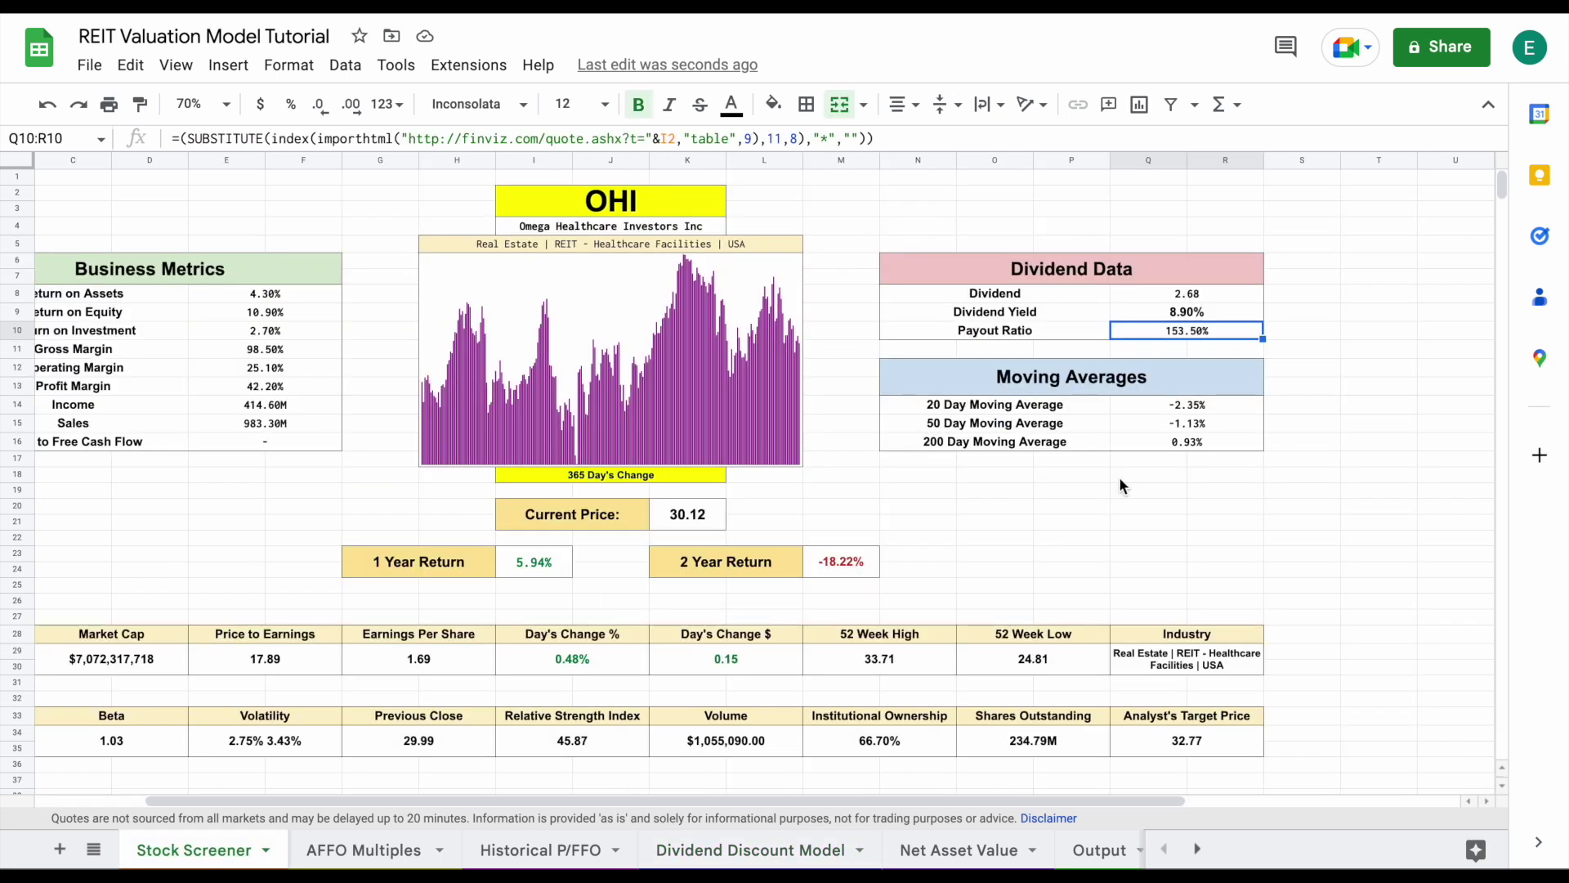
left_click(1076, 313)
left_click_drag(1075, 310, 1144, 312)
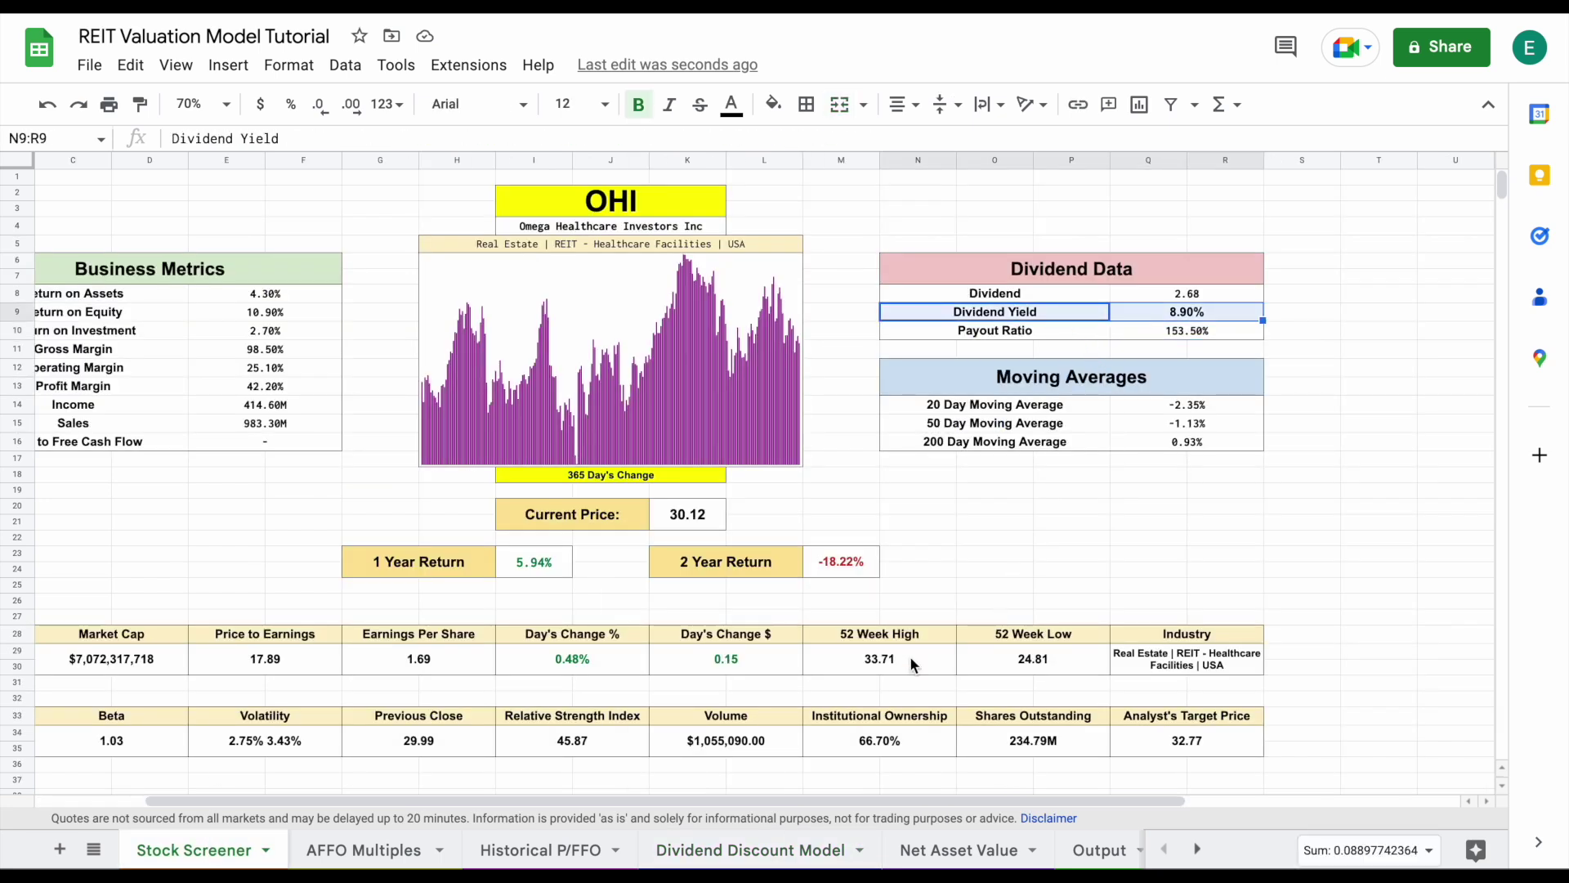
left_click(755, 848)
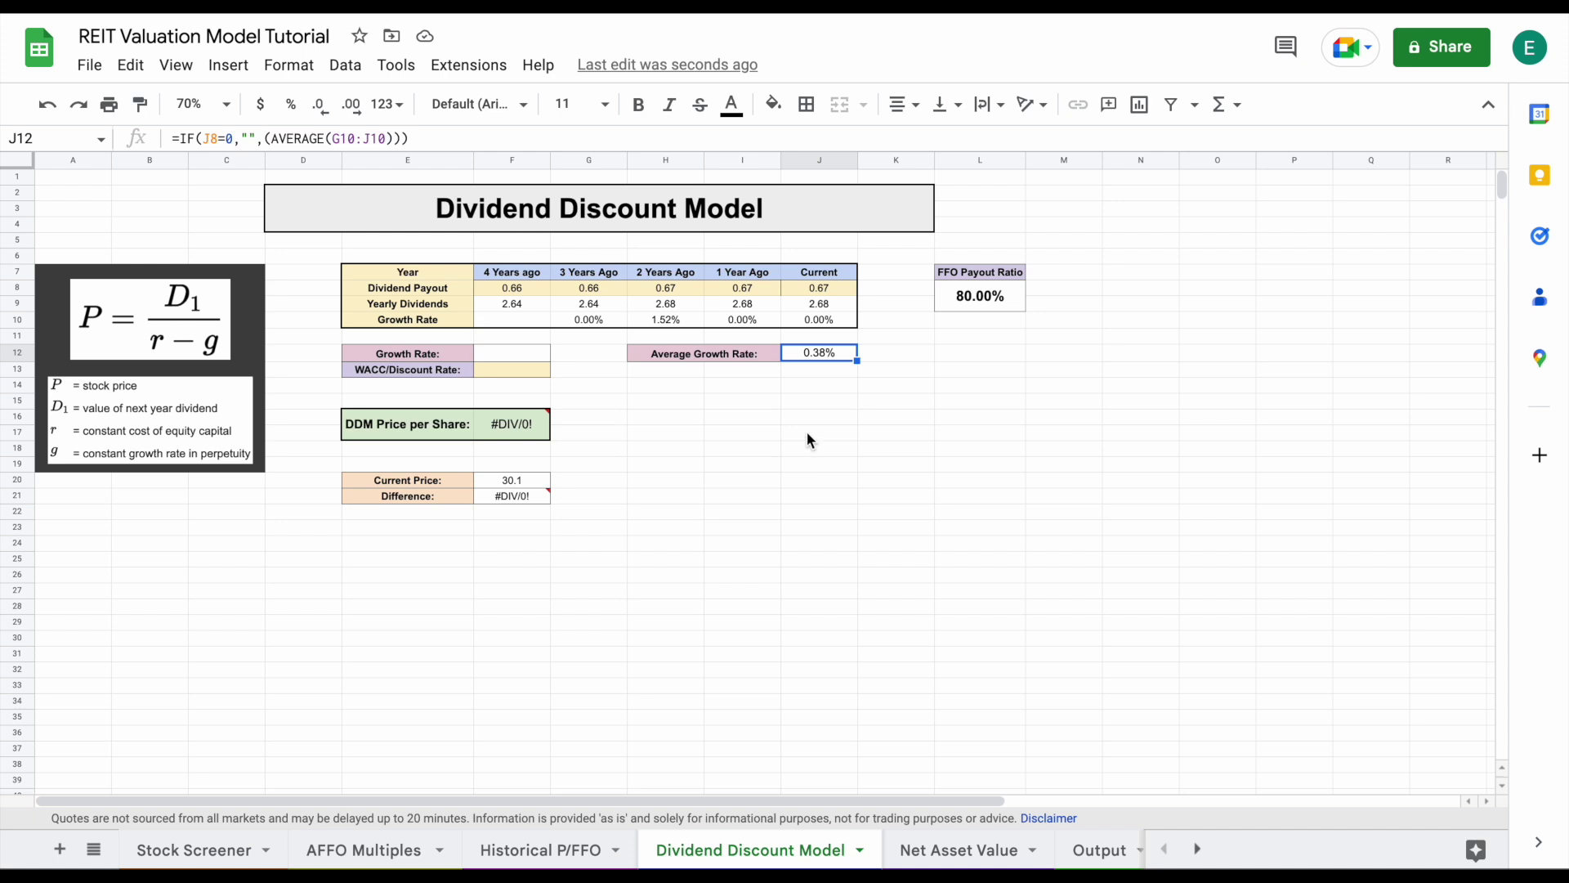
left_click(527, 356)
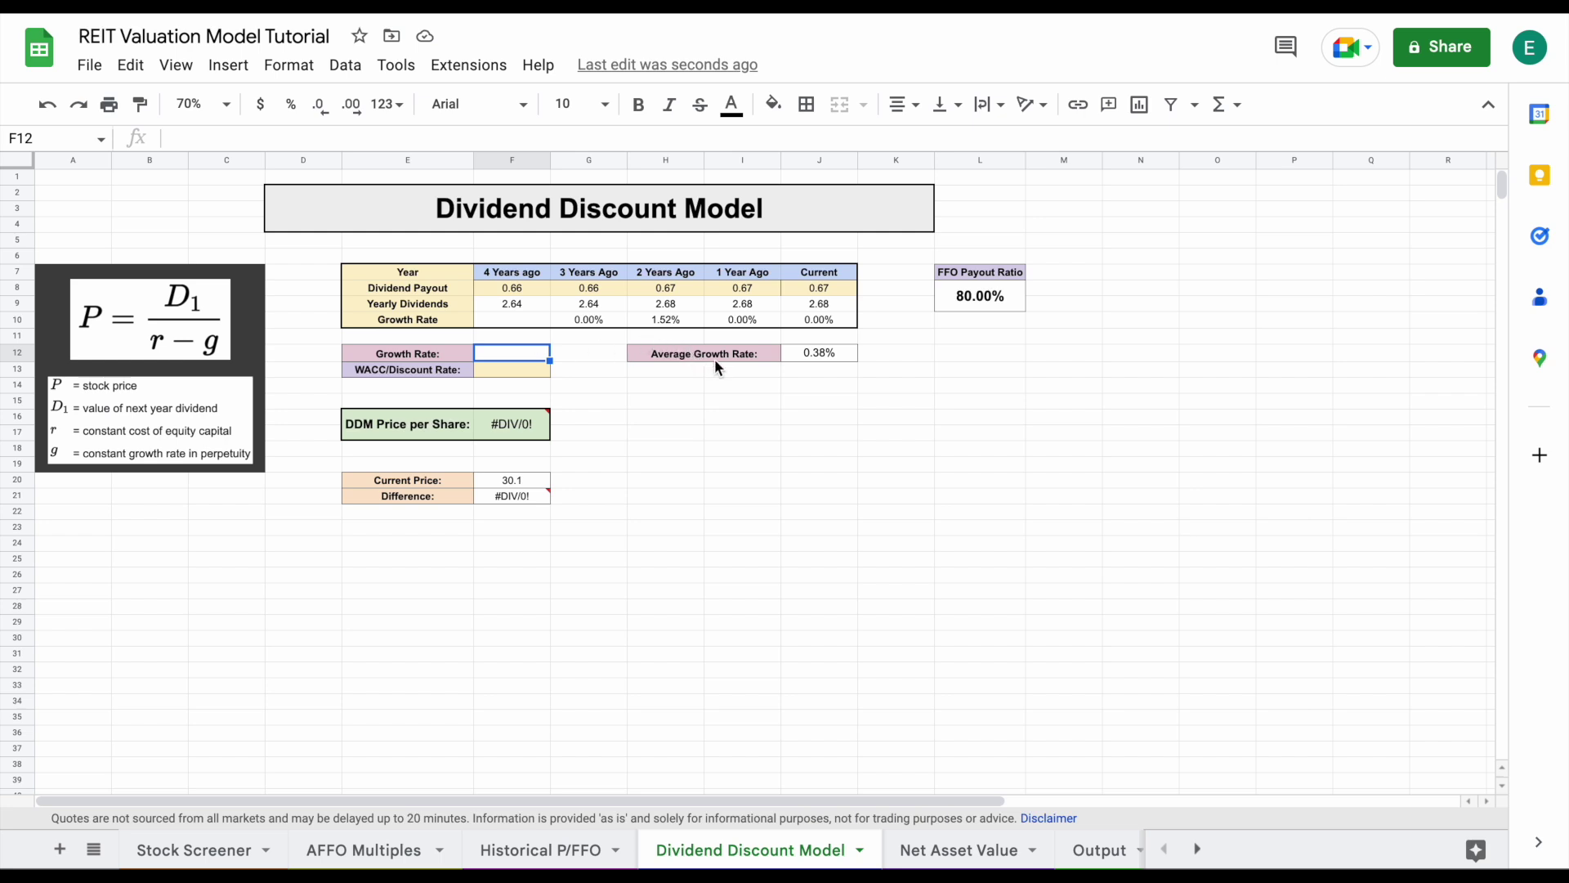
Enter a 0.50% growth rate in F12, formatted as a percentage
type(".005")
key("Return")
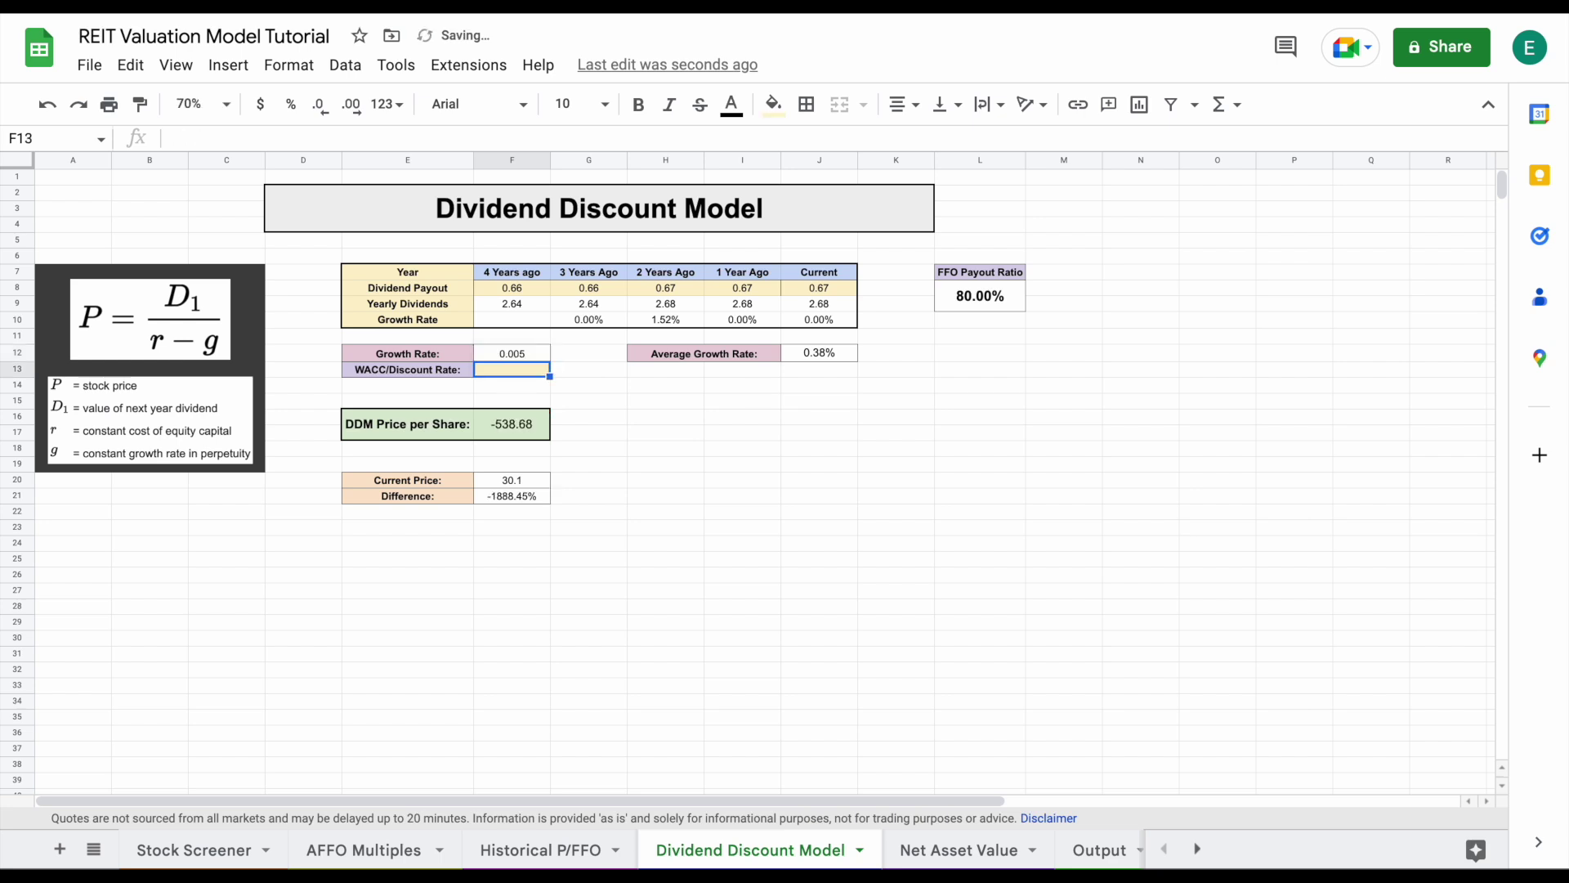
left_click(542, 357)
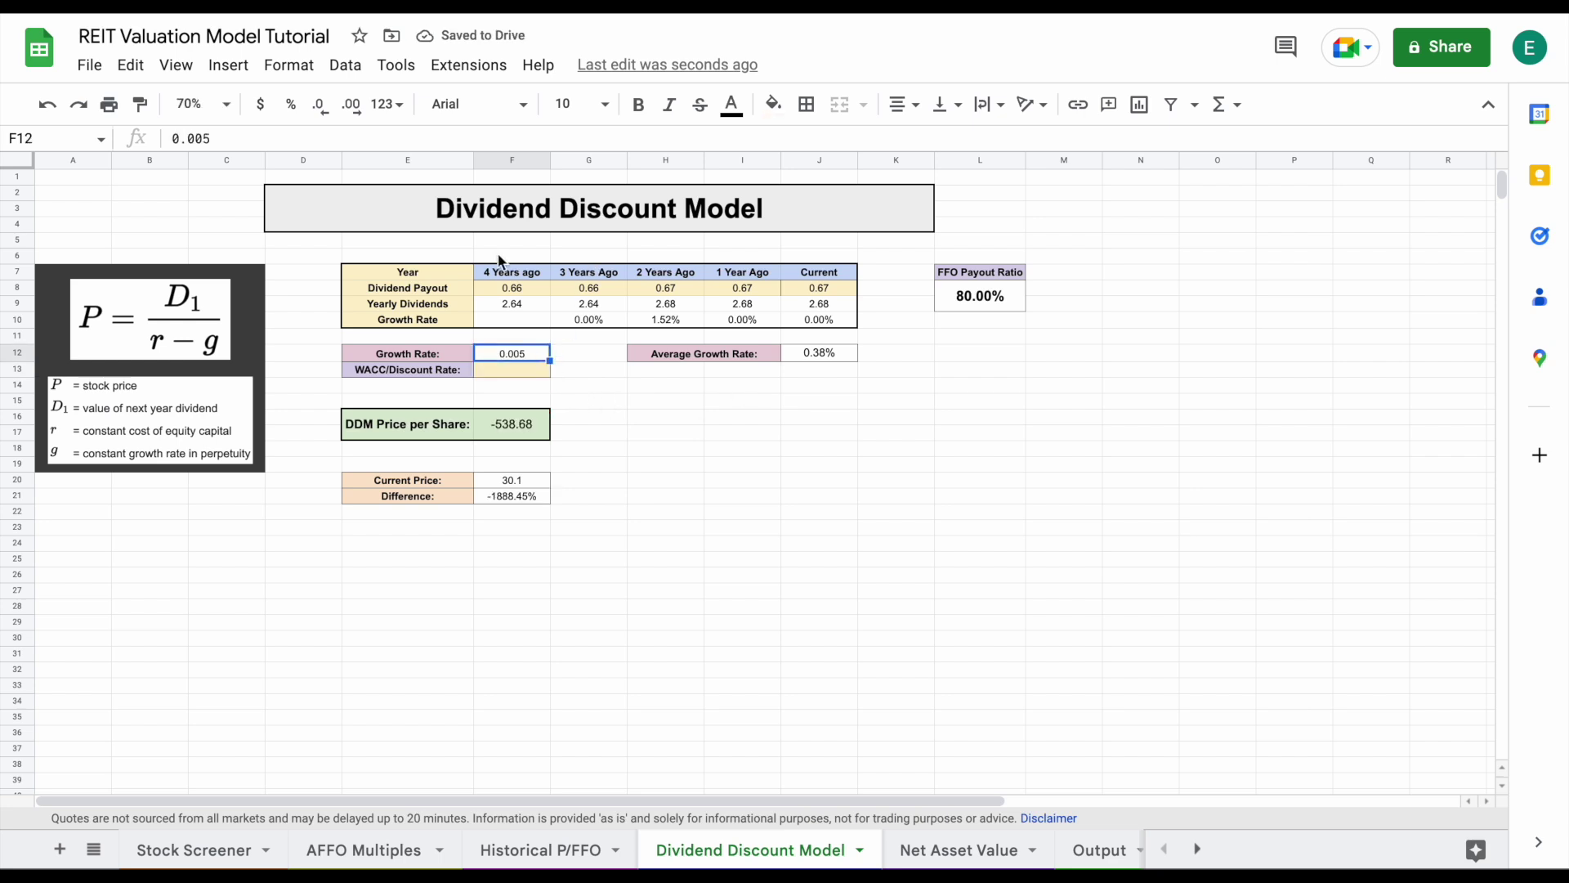
left_click(291, 106)
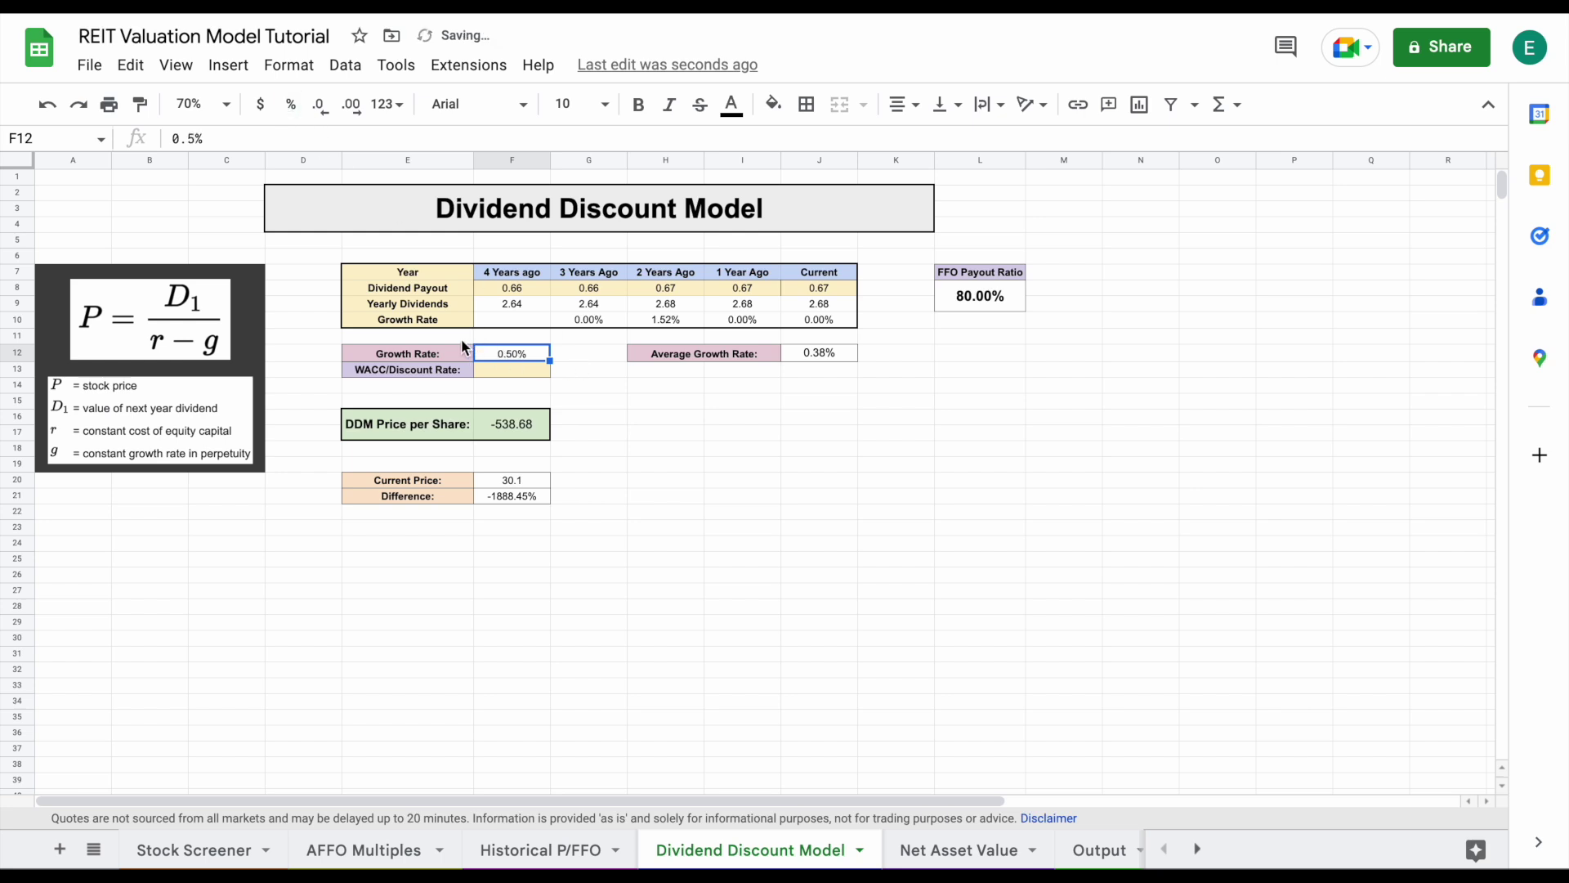
left_click_drag(409, 353, 520, 357)
left_click(518, 356)
left_click(458, 353)
left_click(500, 353)
Enter an 8% discount rate in F13 and check the resulting 35.91 DDM price per share
left_click(531, 372)
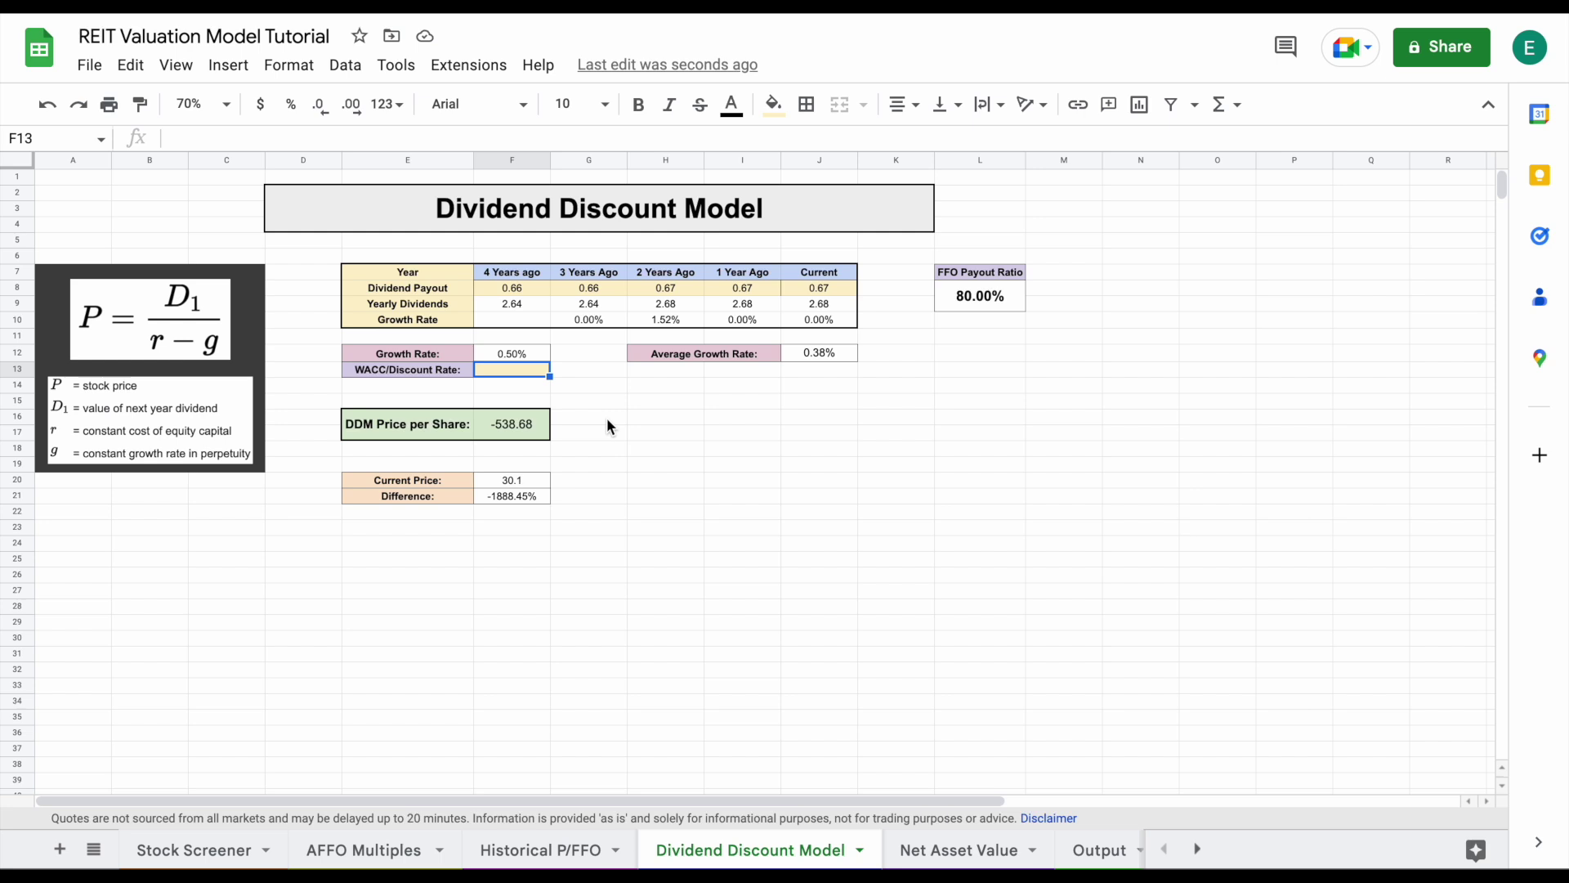
type("8%")
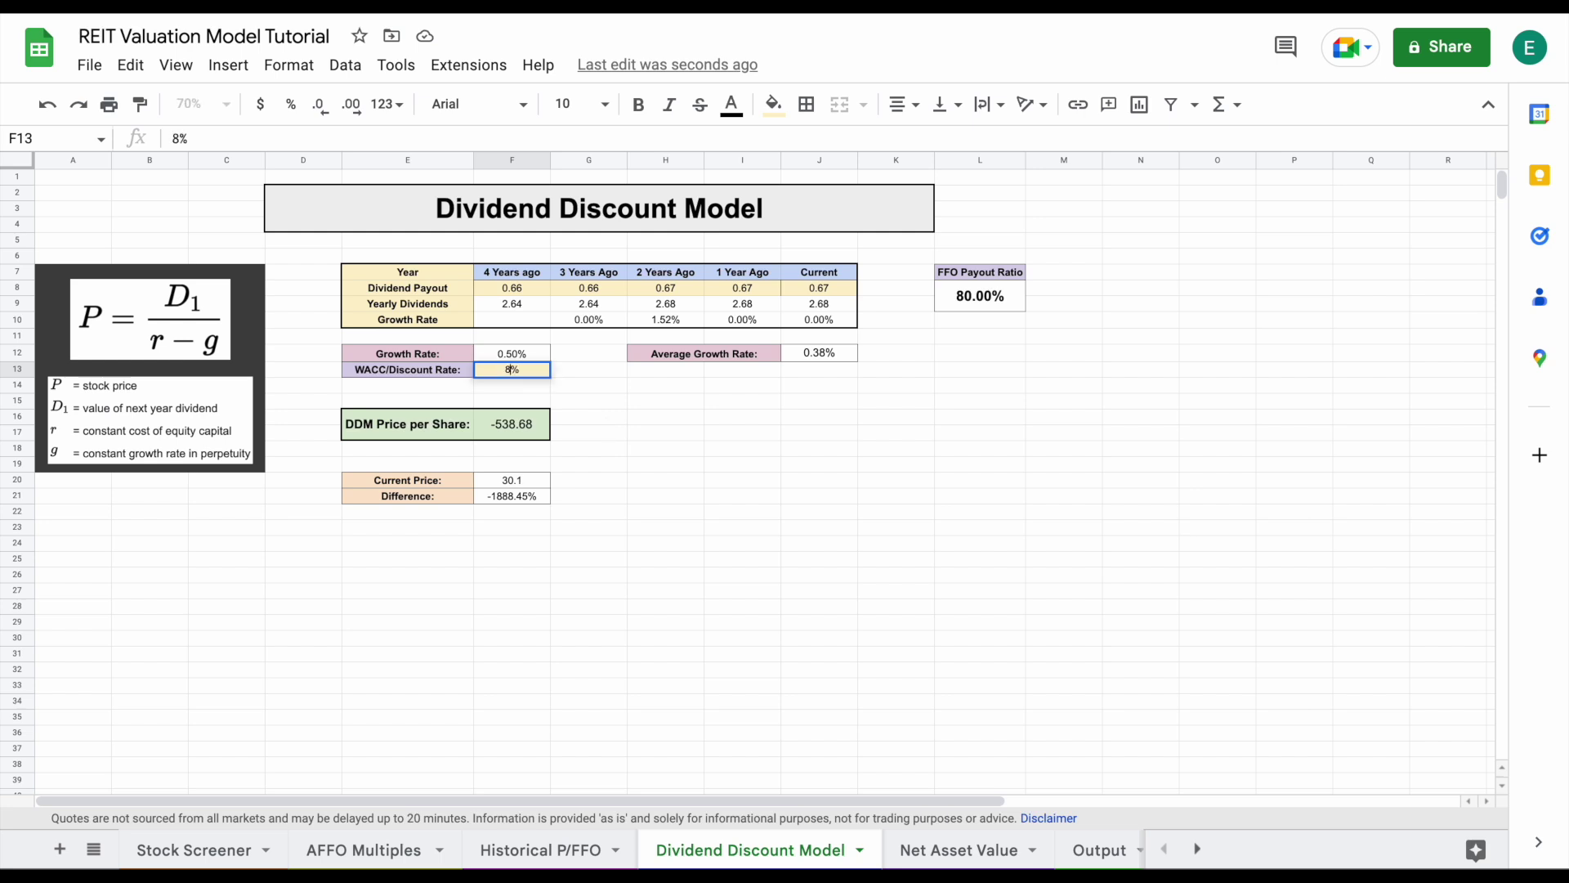
key("Return")
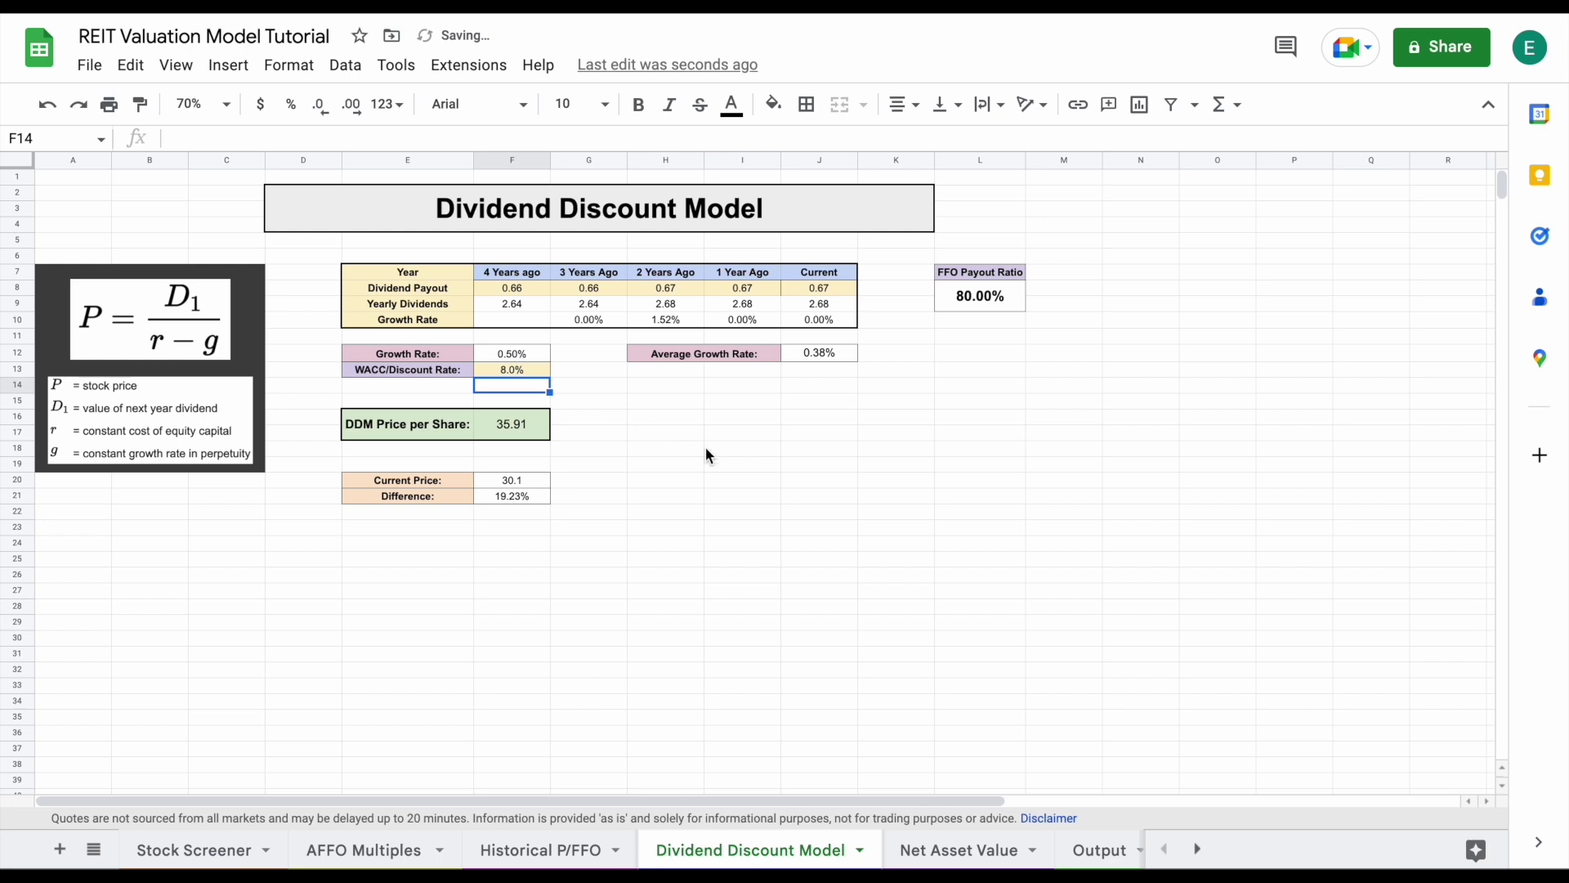
left_click(413, 430)
left_click(483, 429, "shift")
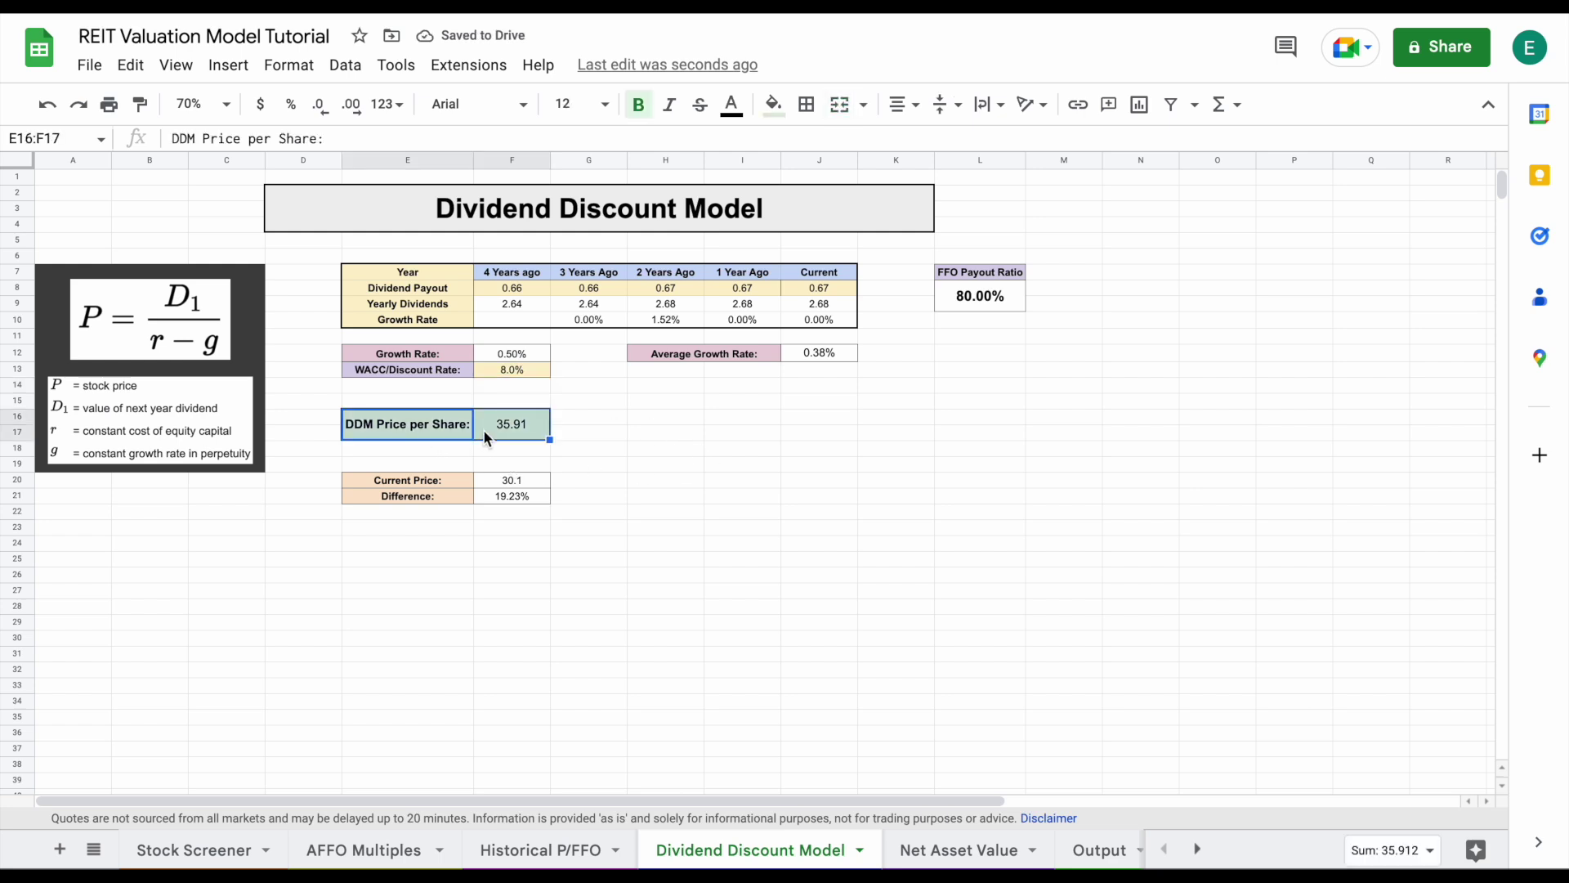
left_click(513, 432)
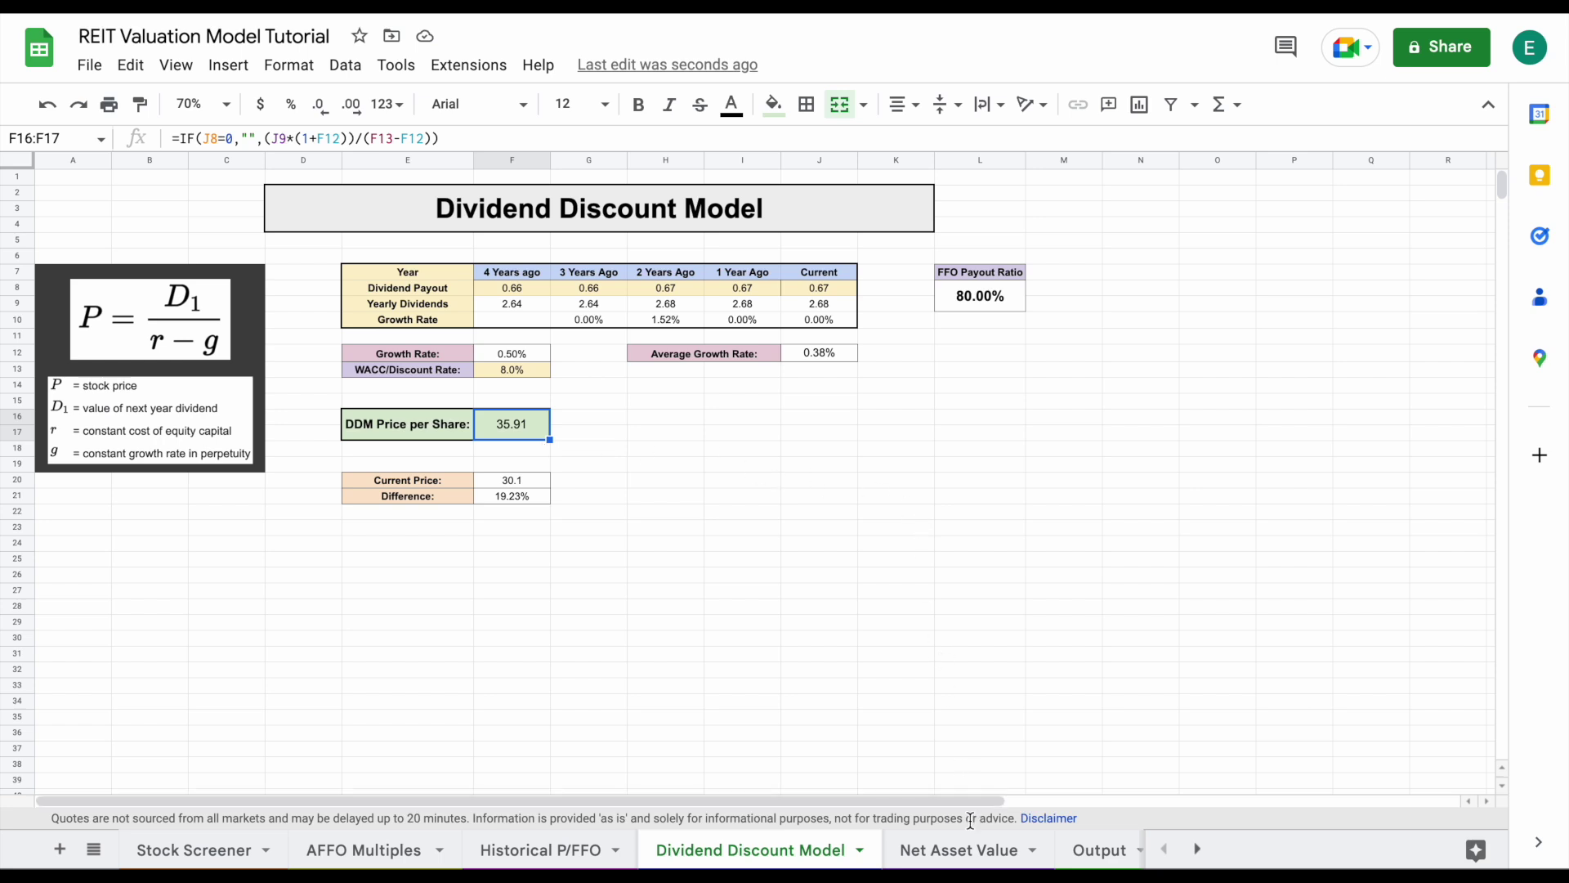
left_click(968, 853)
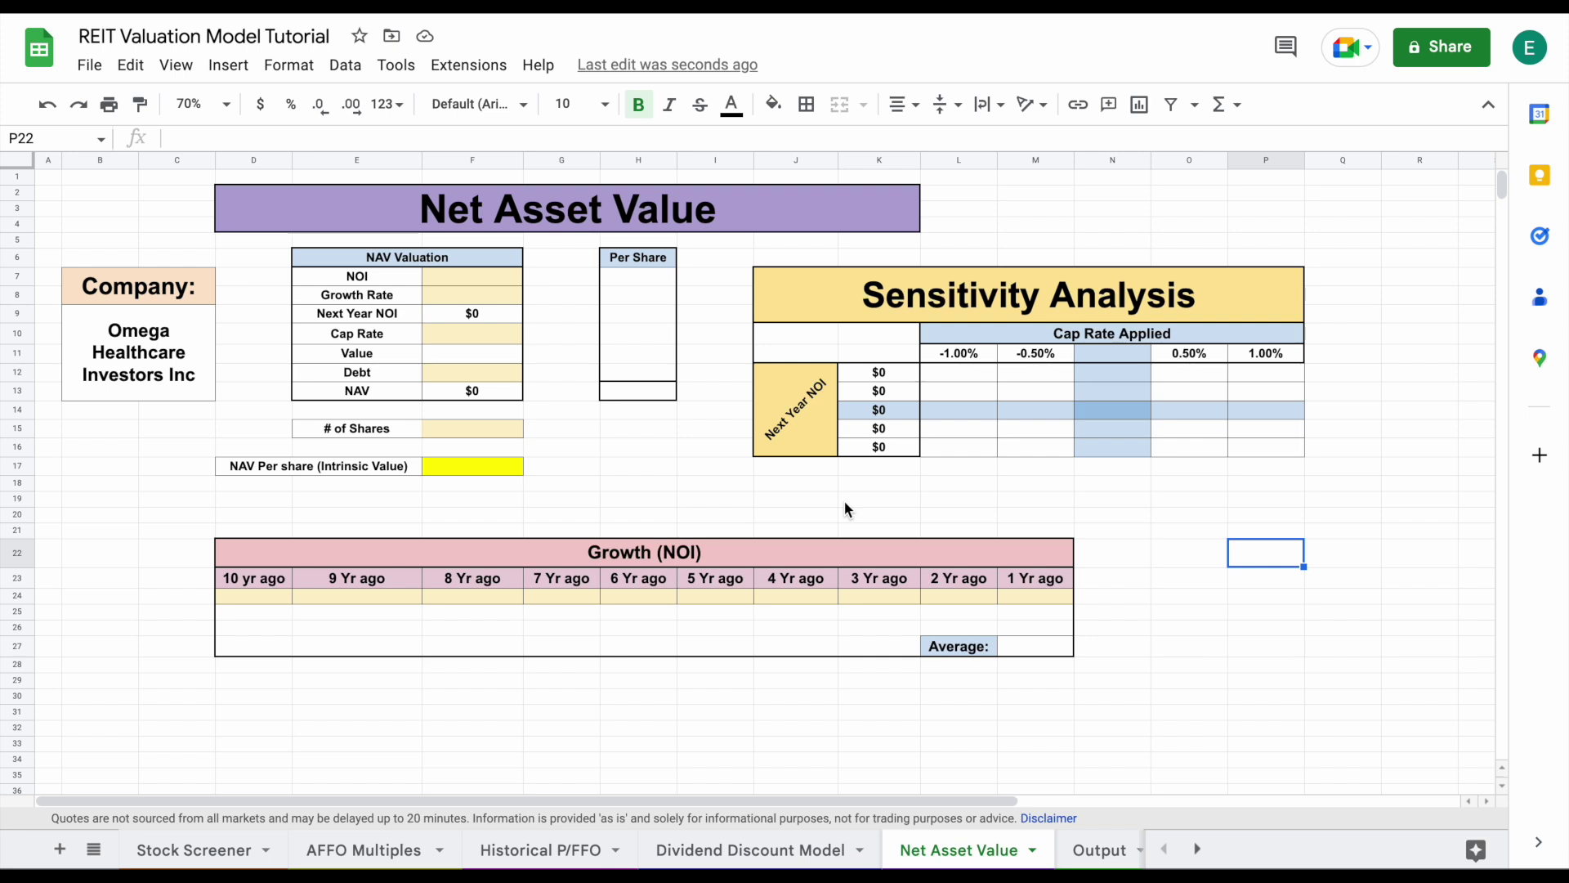
Look over the Net Asset Value sheet's Cap Rate row and Sensitivity Analysis table
left_click_drag(1113, 192, 1176, 230)
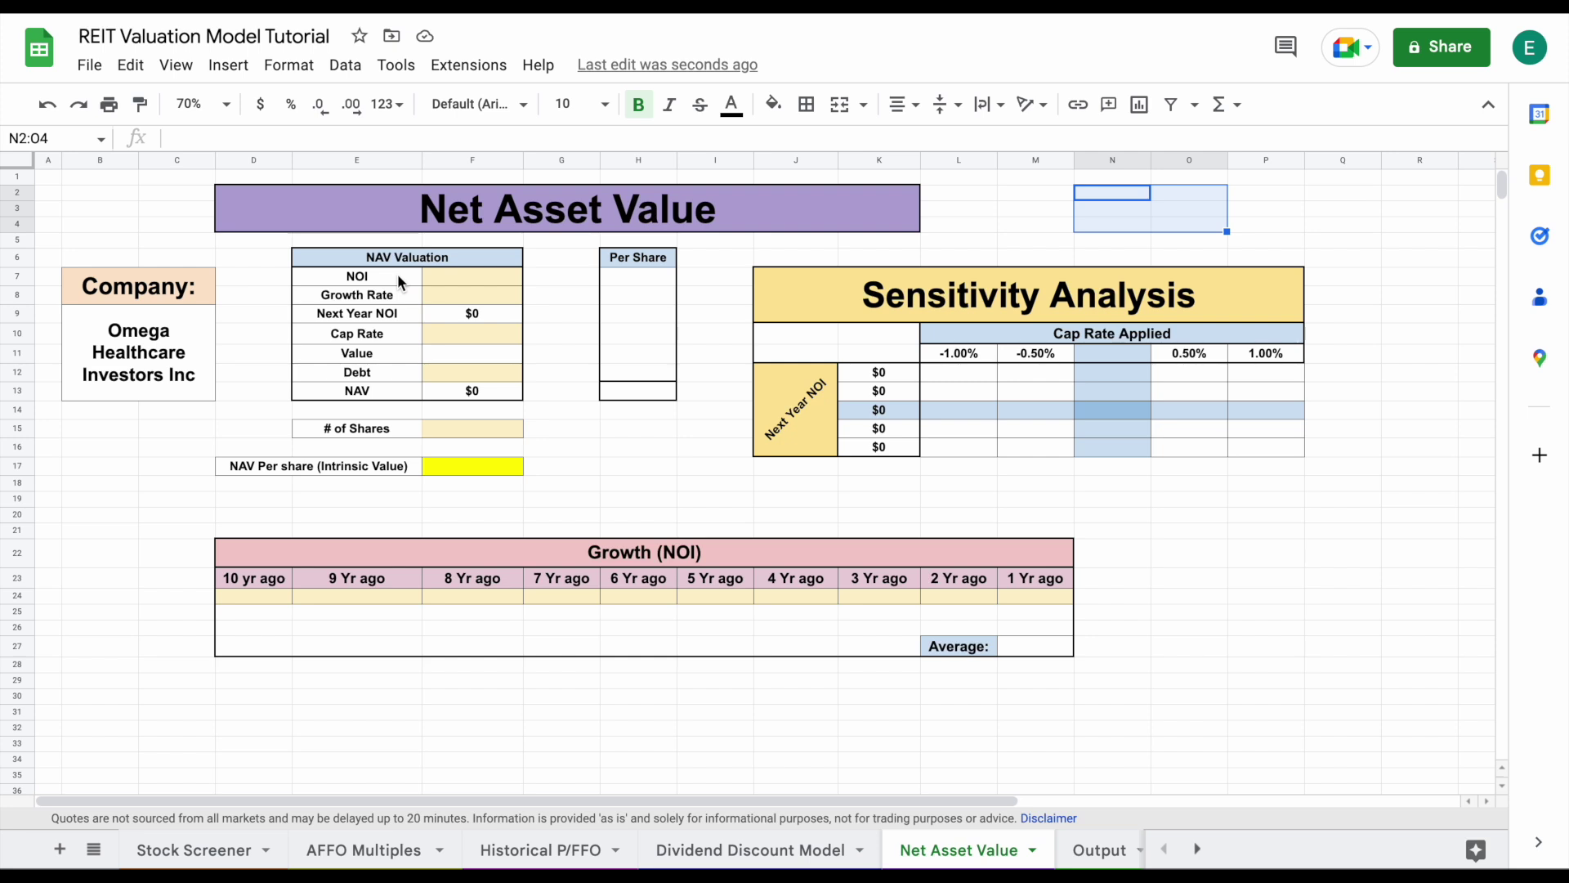
left_click(1109, 190)
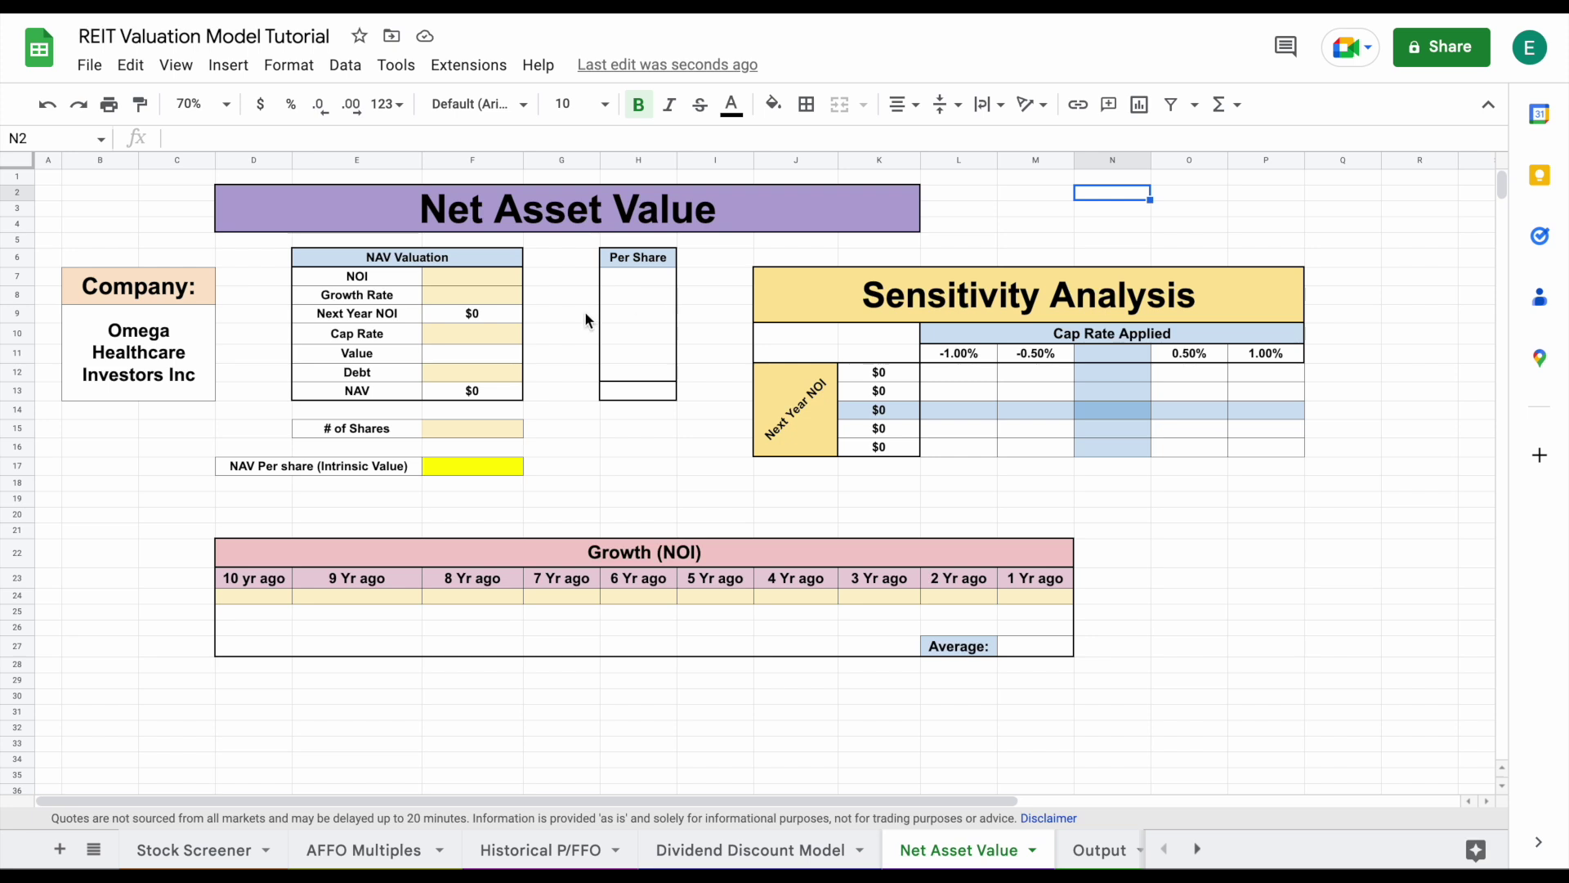
left_click_drag(385, 333, 444, 335)
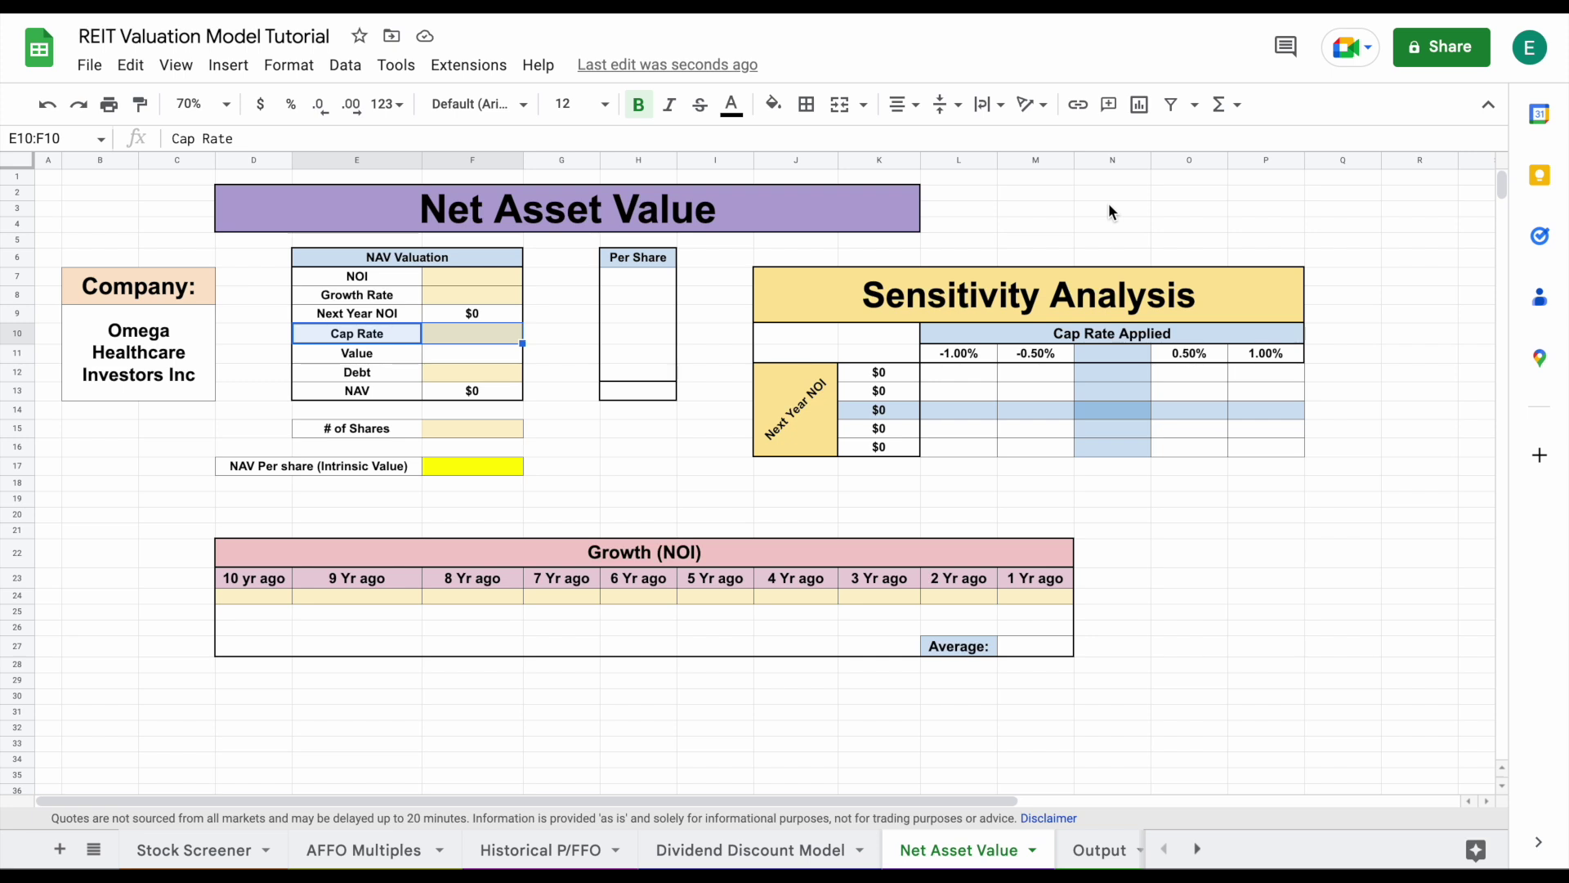
left_click(1091, 296)
left_click(1073, 442, "shift")
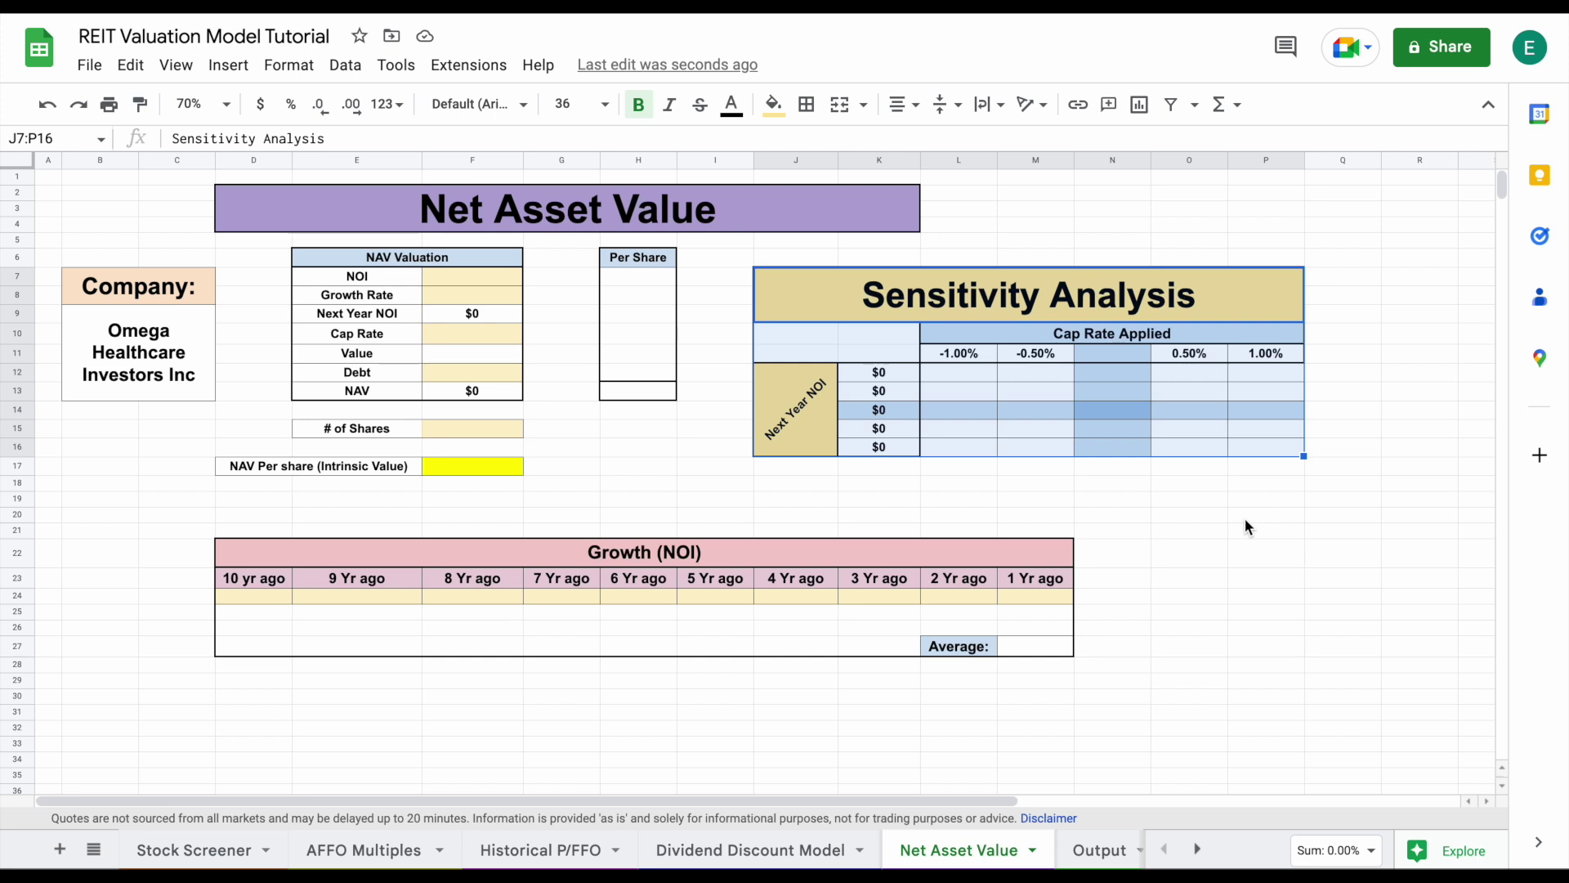
Review the NAV input cells F7, F8, F10, F12 and F15, ending on the NOI cell F7
left_click(423, 264)
left_click(452, 278)
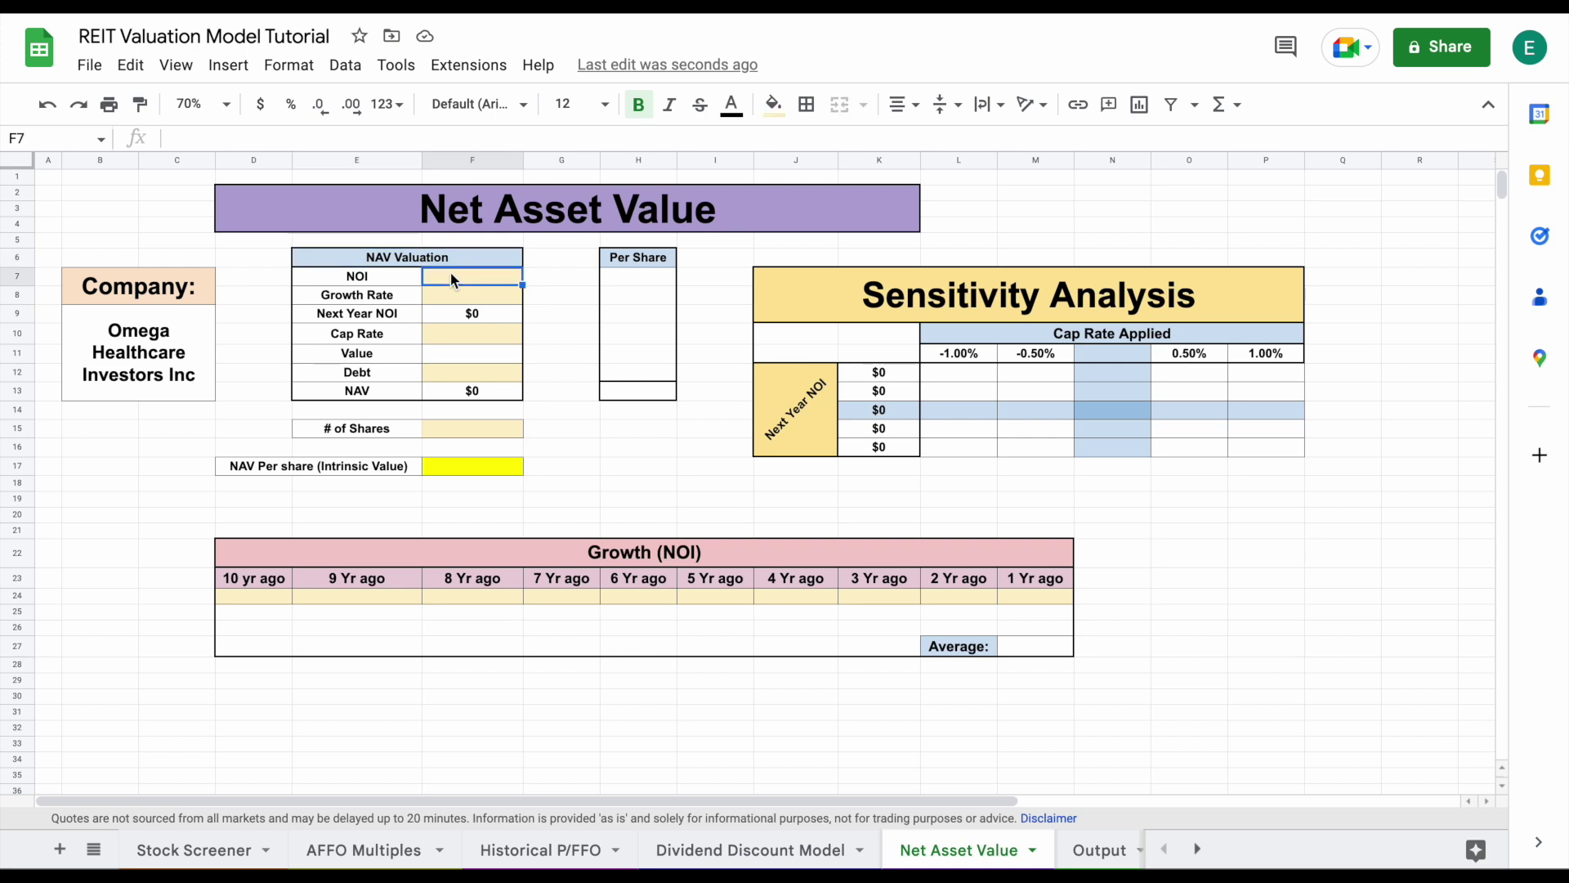
left_click(496, 294)
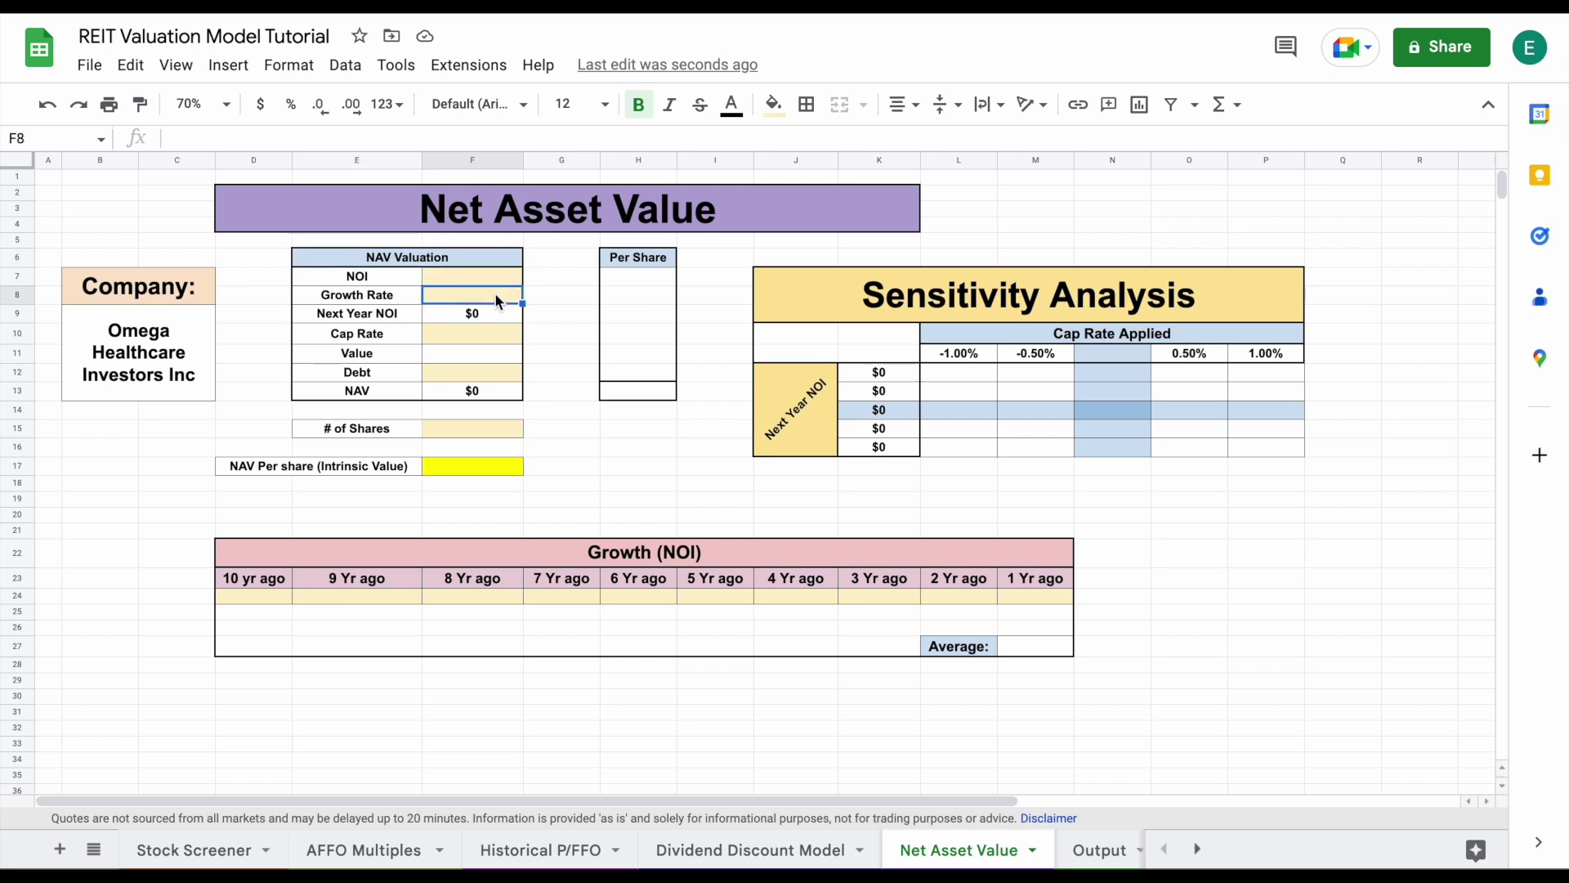
left_click(518, 335)
left_click(503, 374)
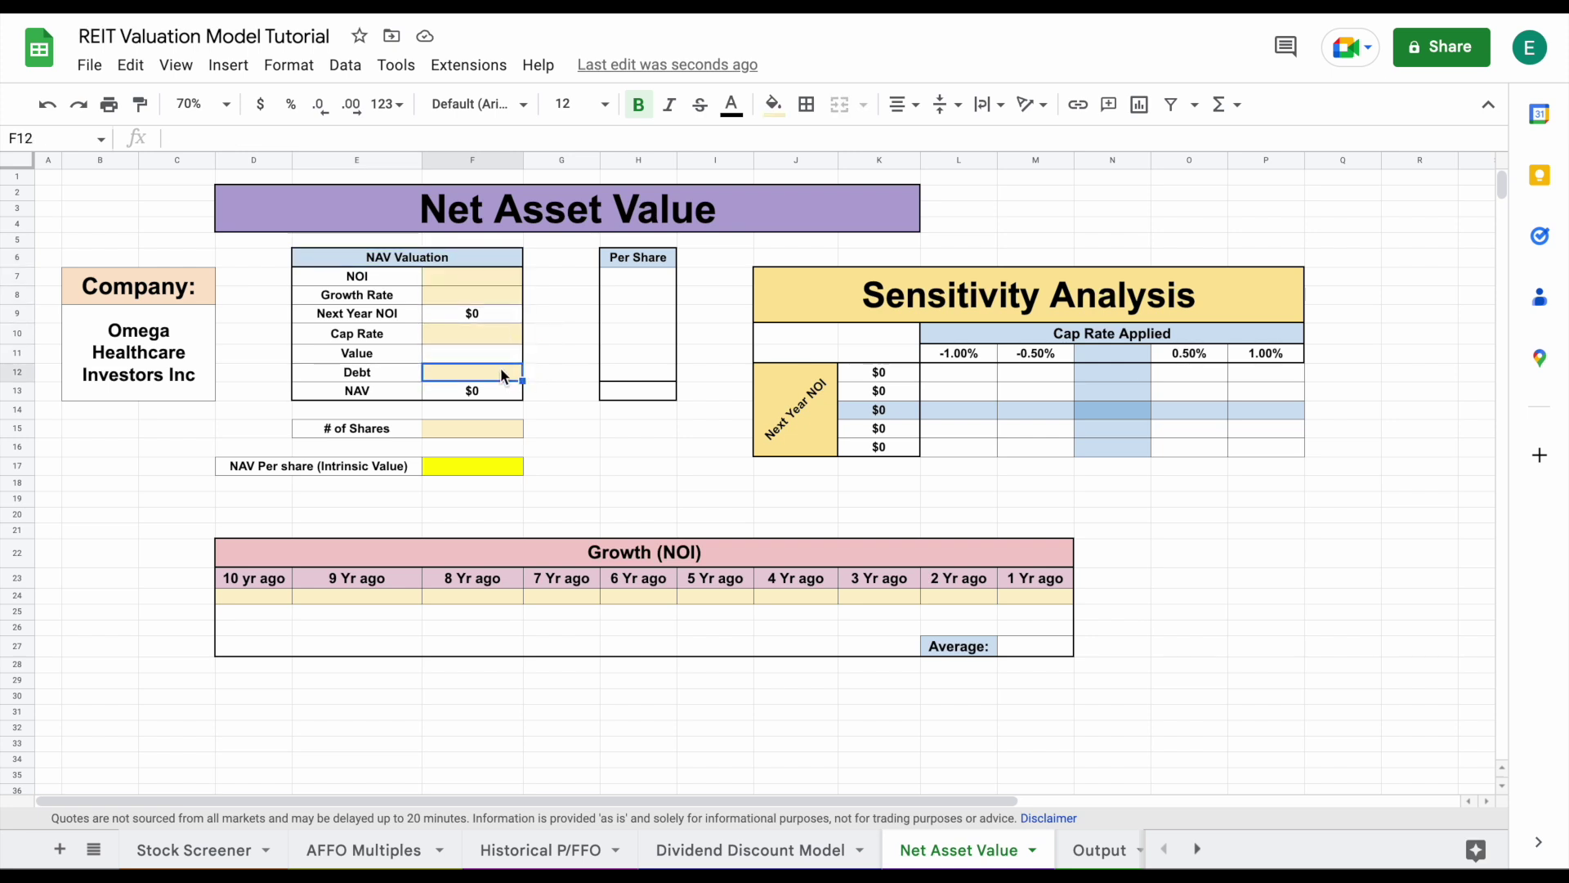
left_click(503, 425)
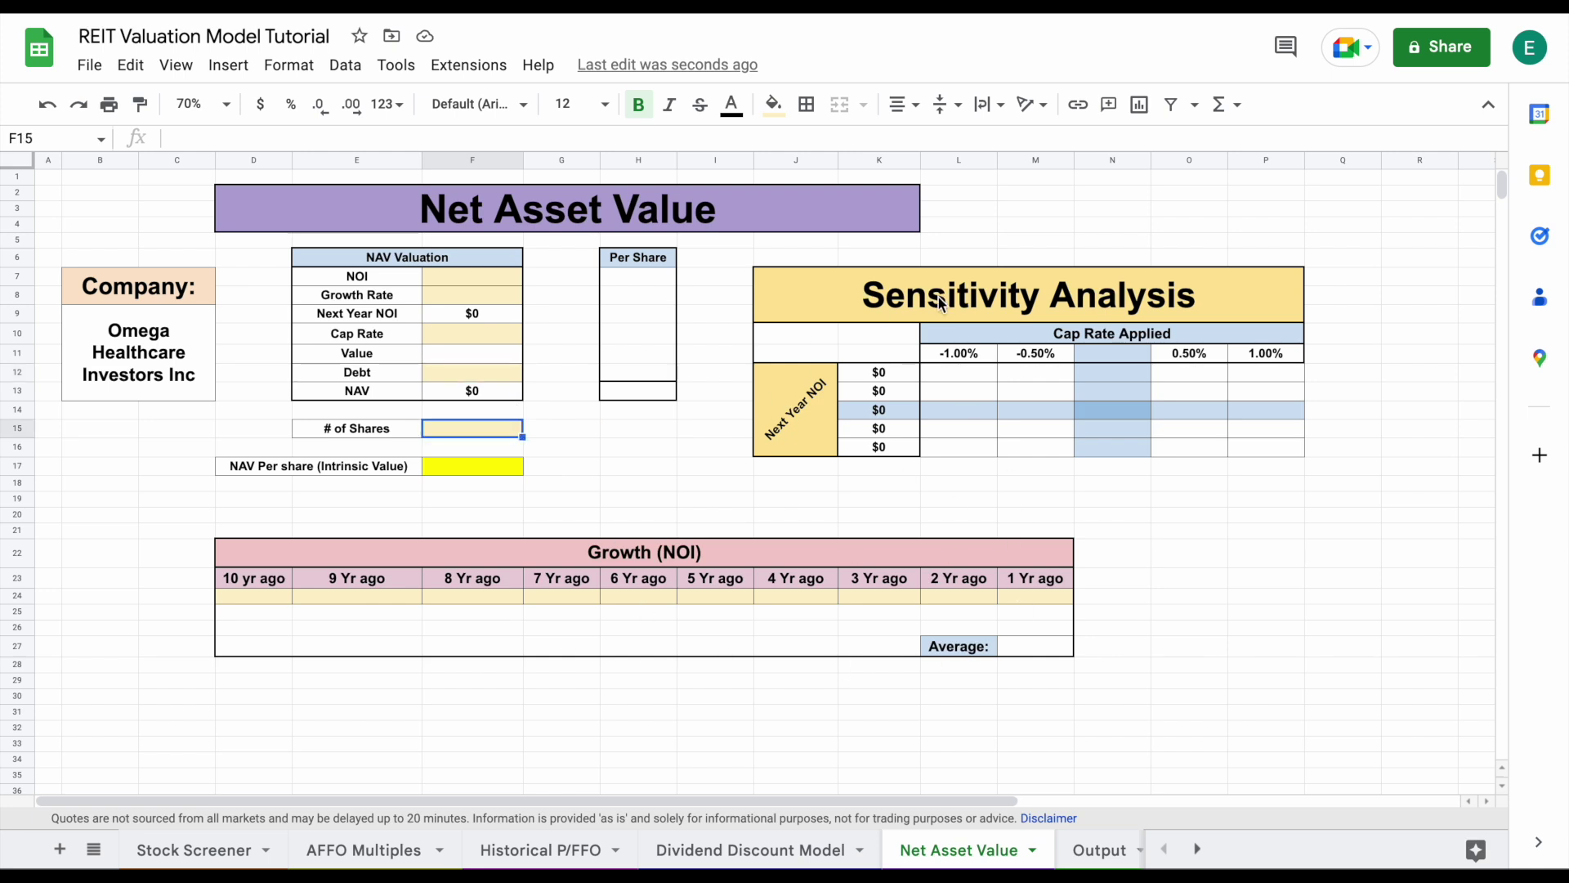
left_click(488, 278)
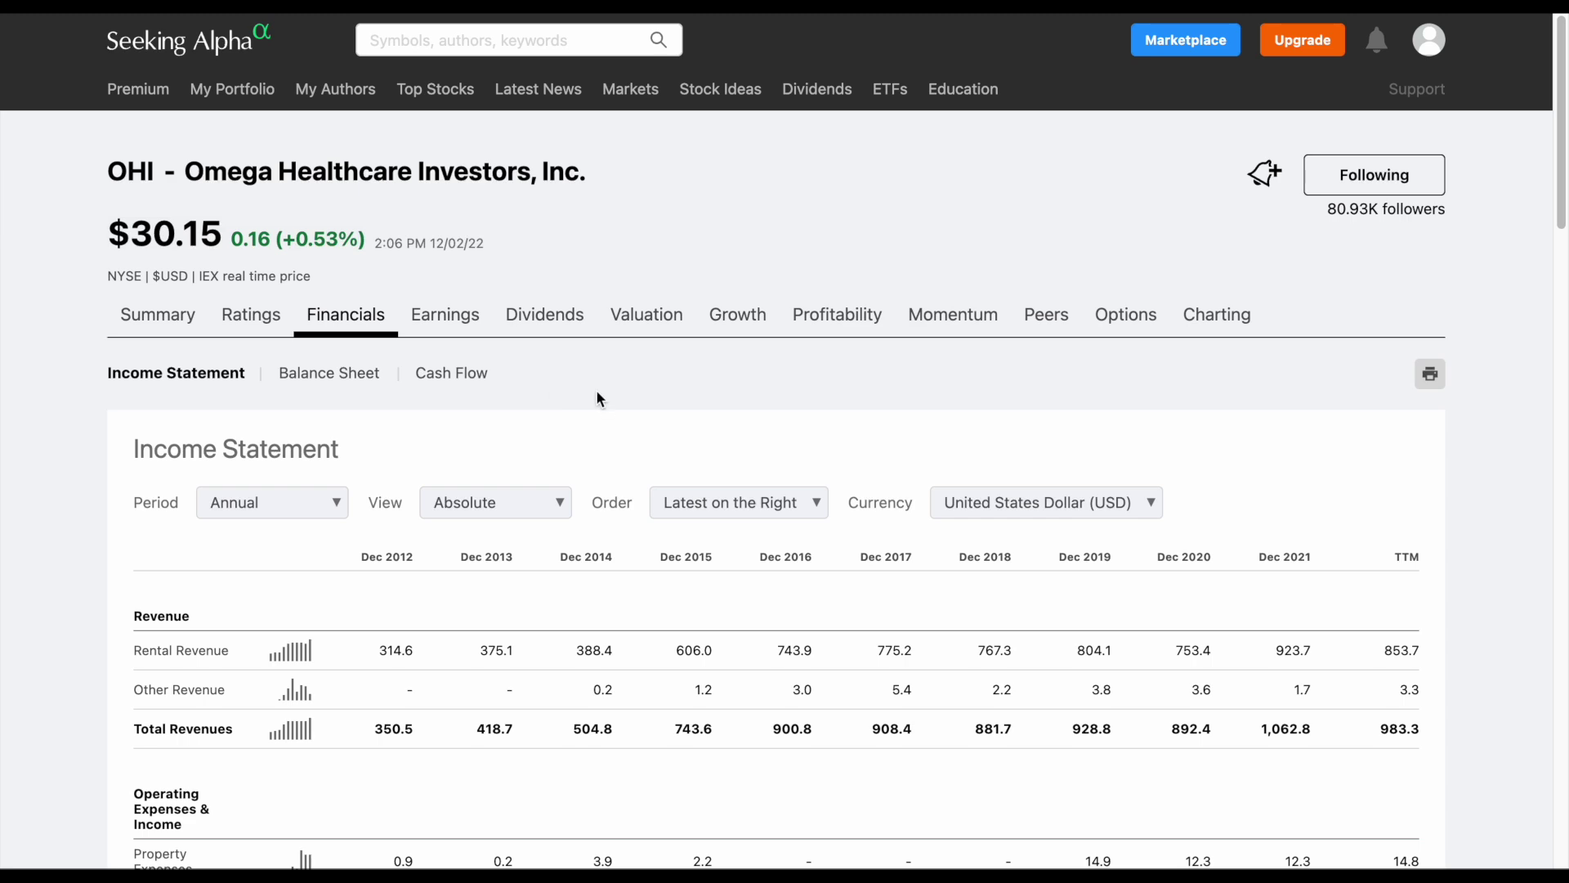
Scroll OHI's Seeking Alpha income statement to the Operating Income row showing 509.3 TTM
scroll(599, 398, "down", 8)
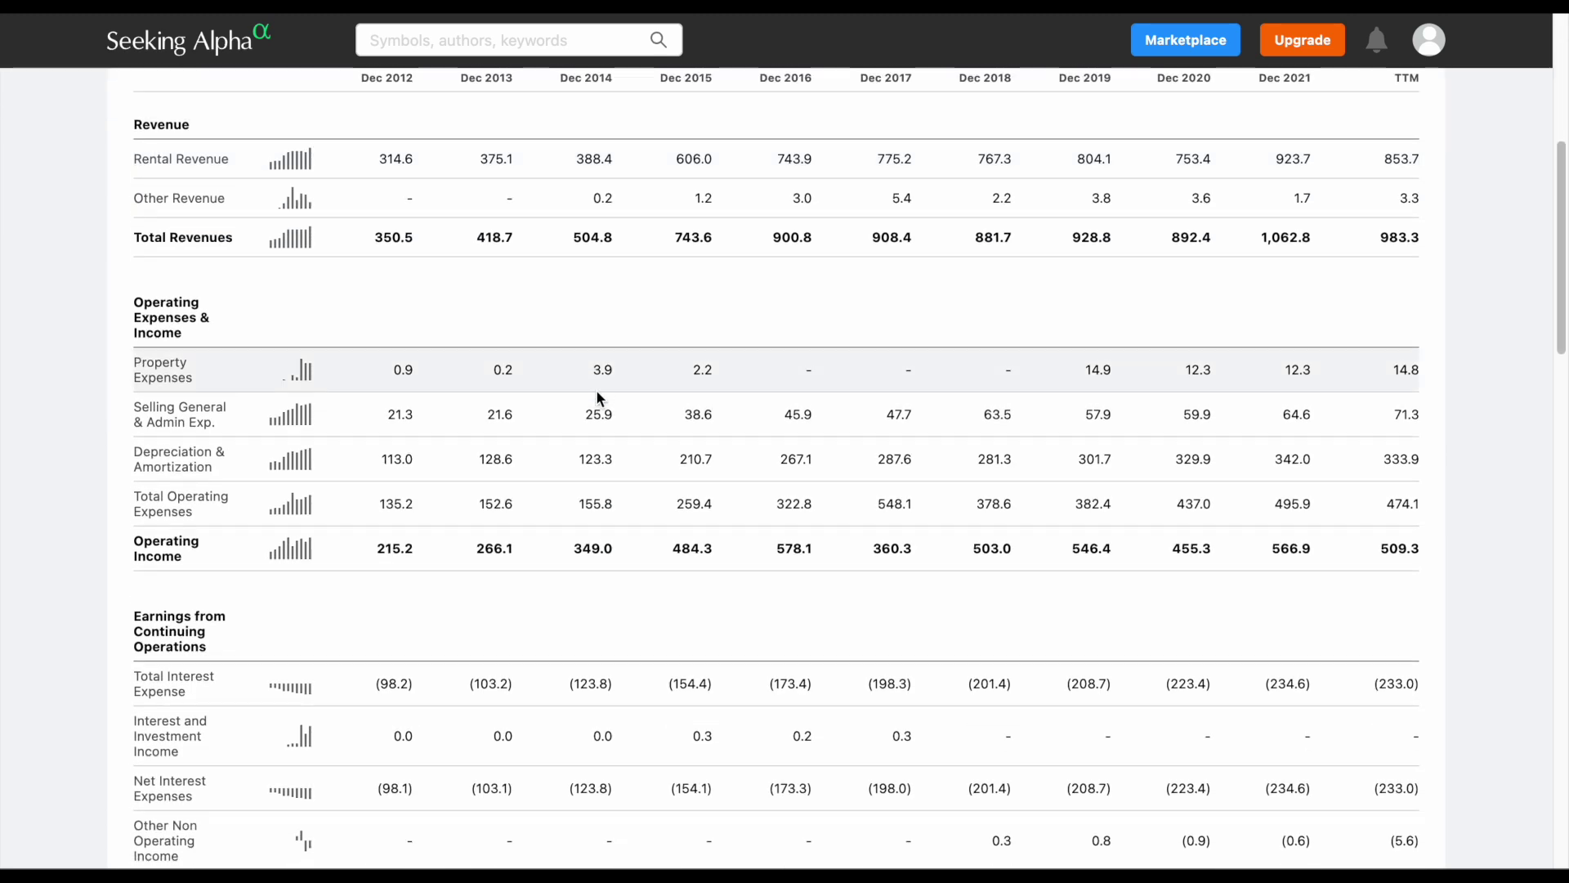
scroll(596, 389, "up", 1)
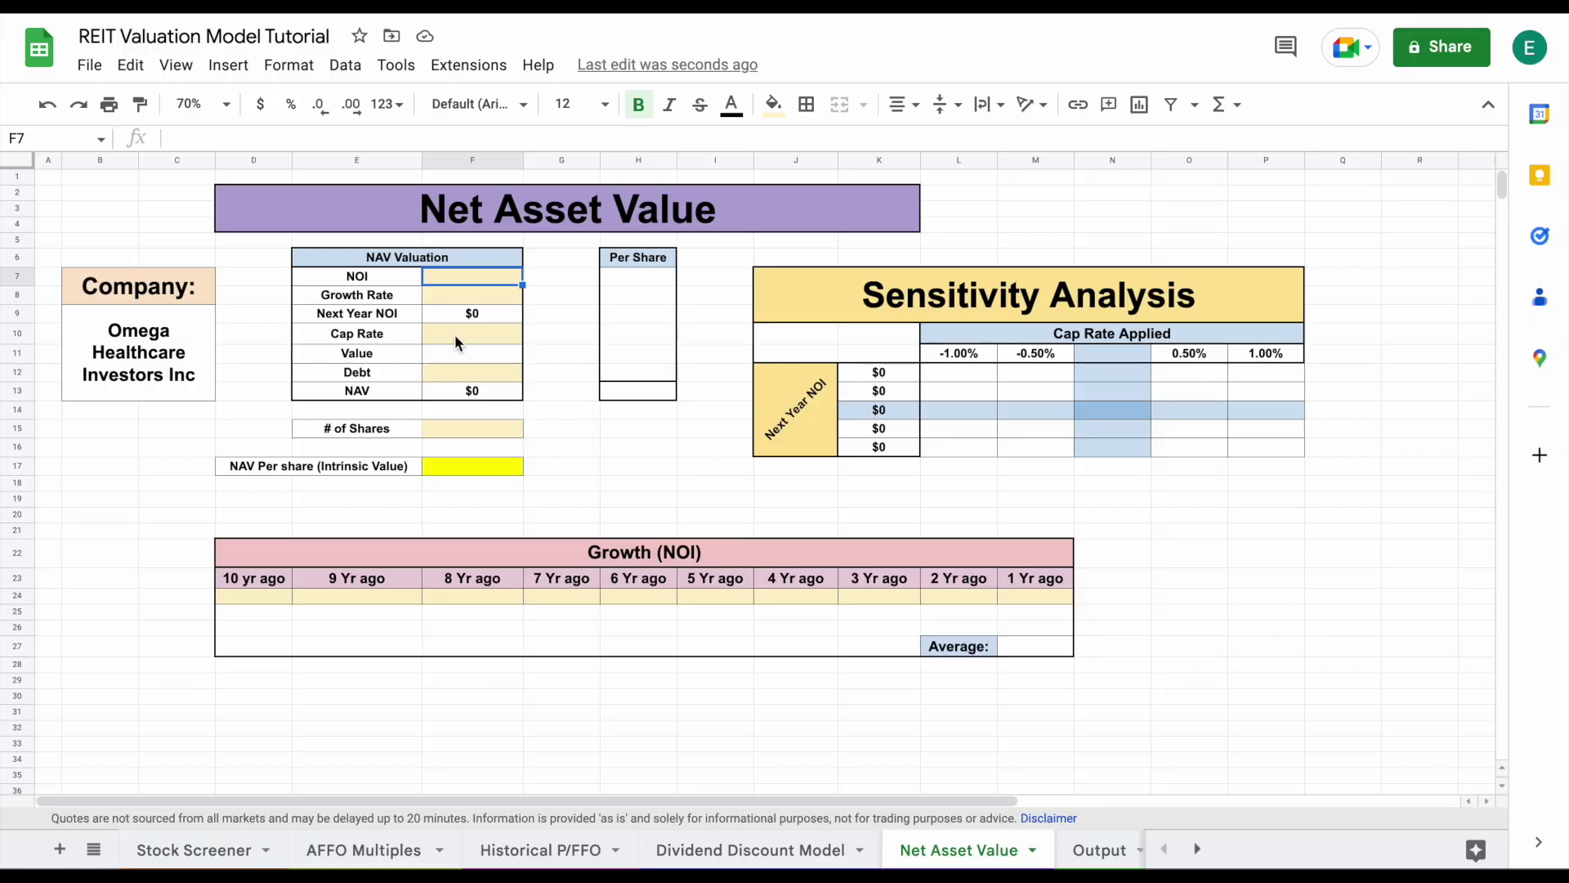
Enter 509300000 as NOI in F7 and review the updated Next Year NOI and Growth (NOI) values
type("509300000")
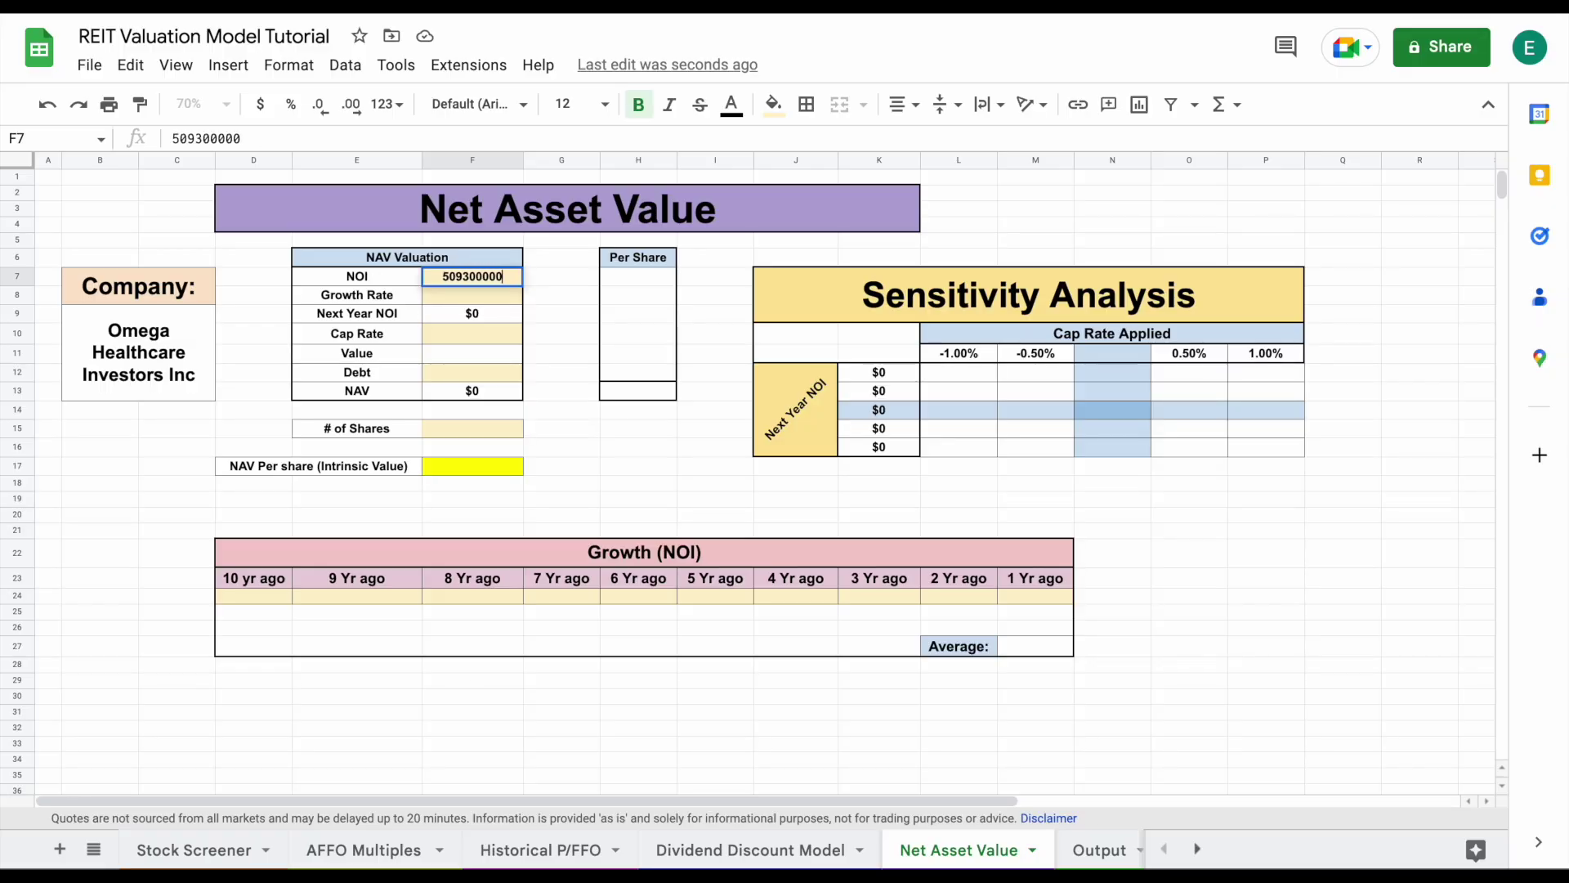
key("Return")
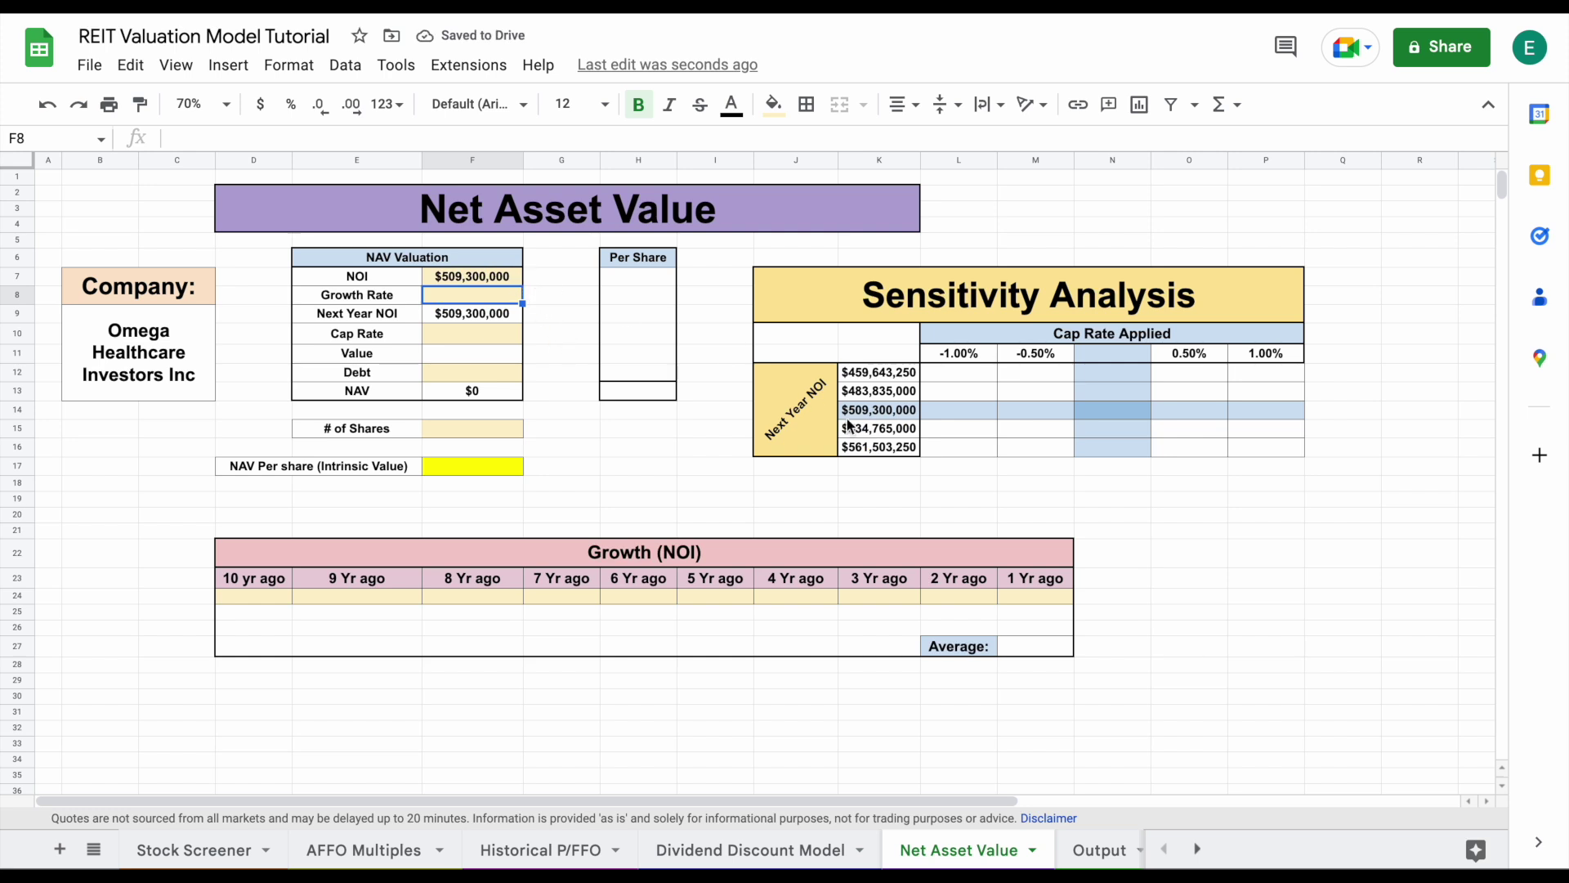
left_click_drag(884, 378, 883, 443)
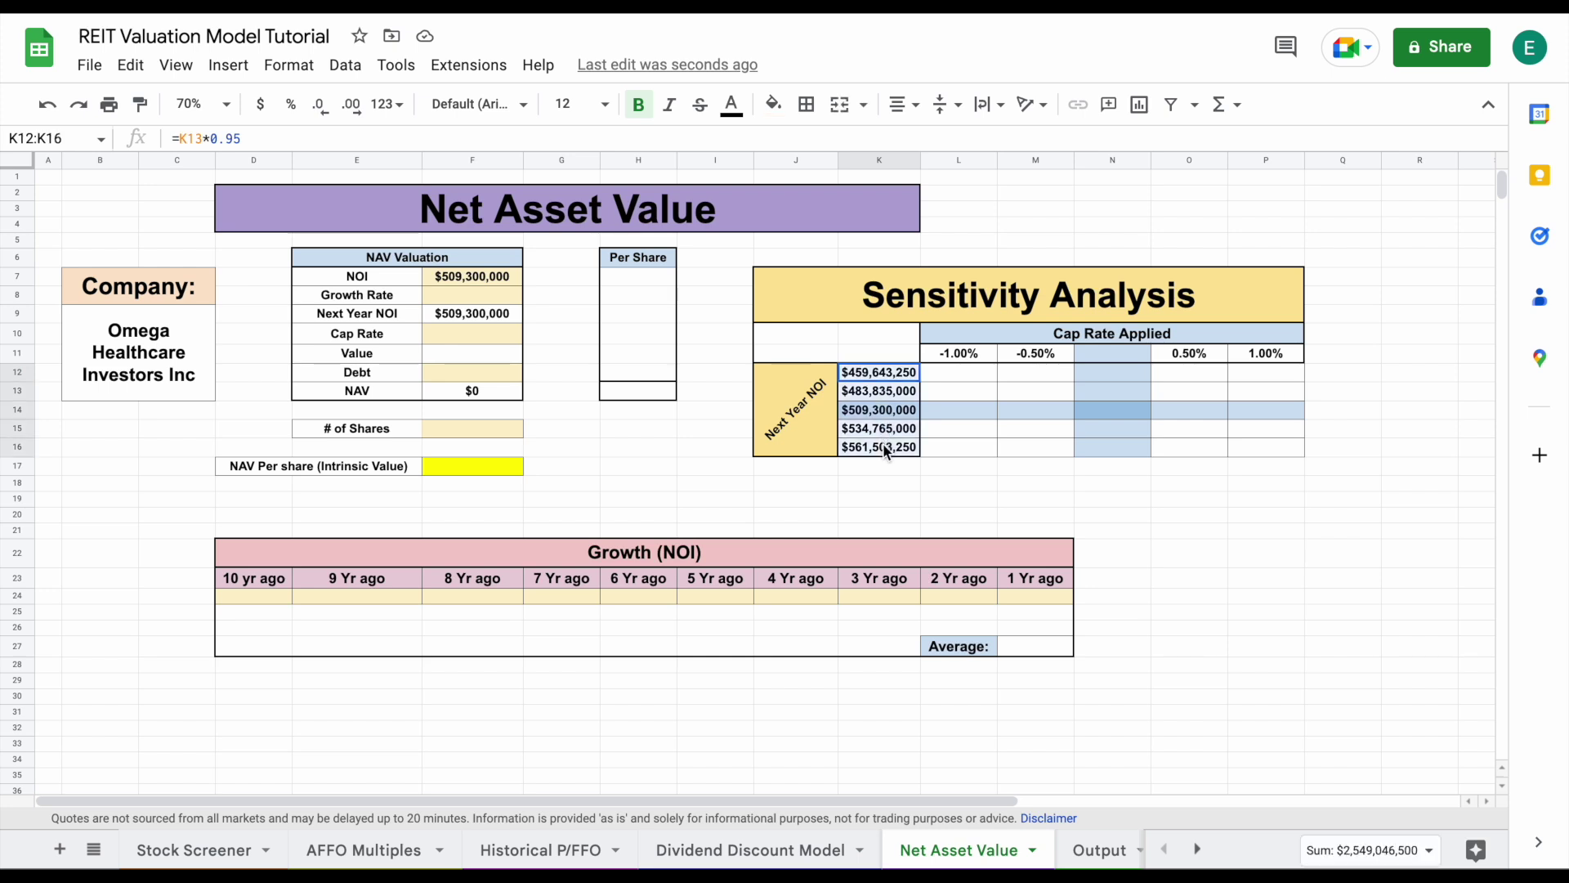
left_click(512, 303)
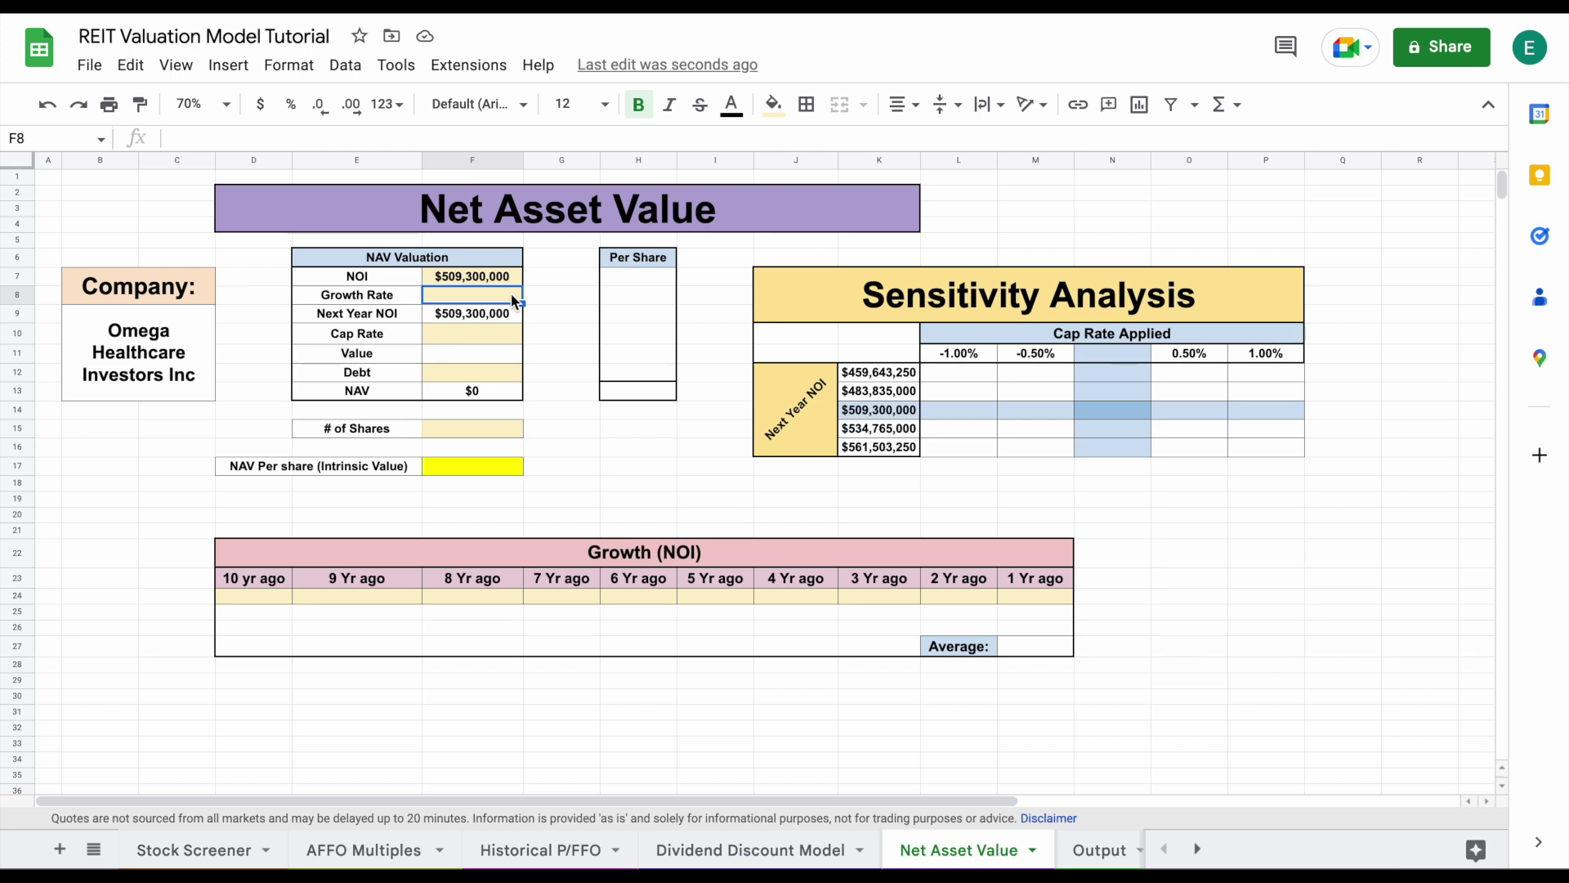
left_click_drag(247, 586, 1063, 613)
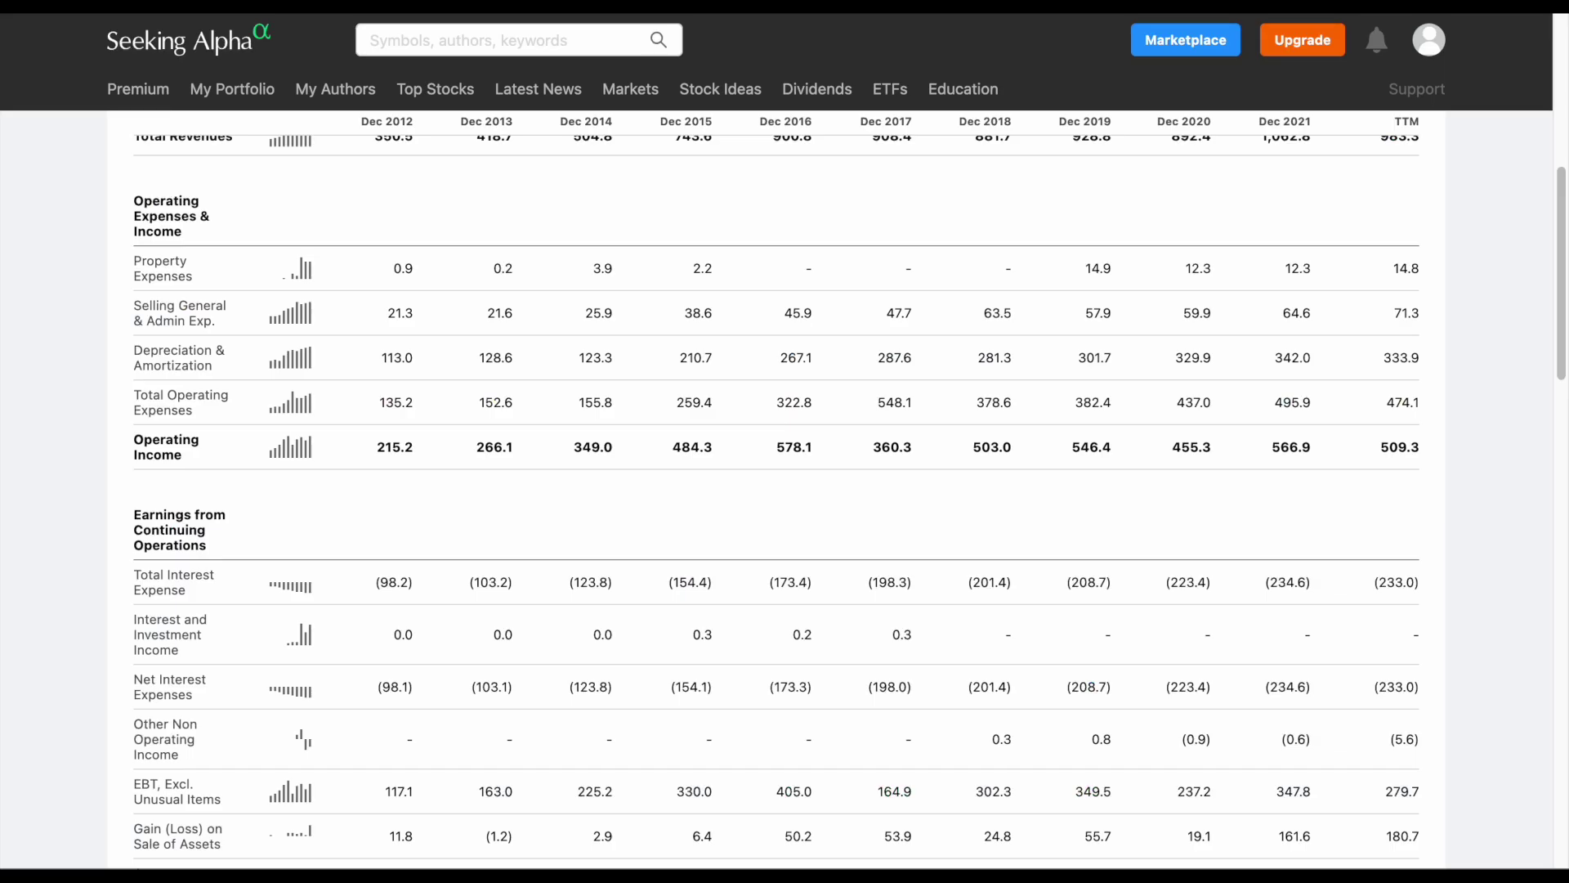
mouse_move(539, 88)
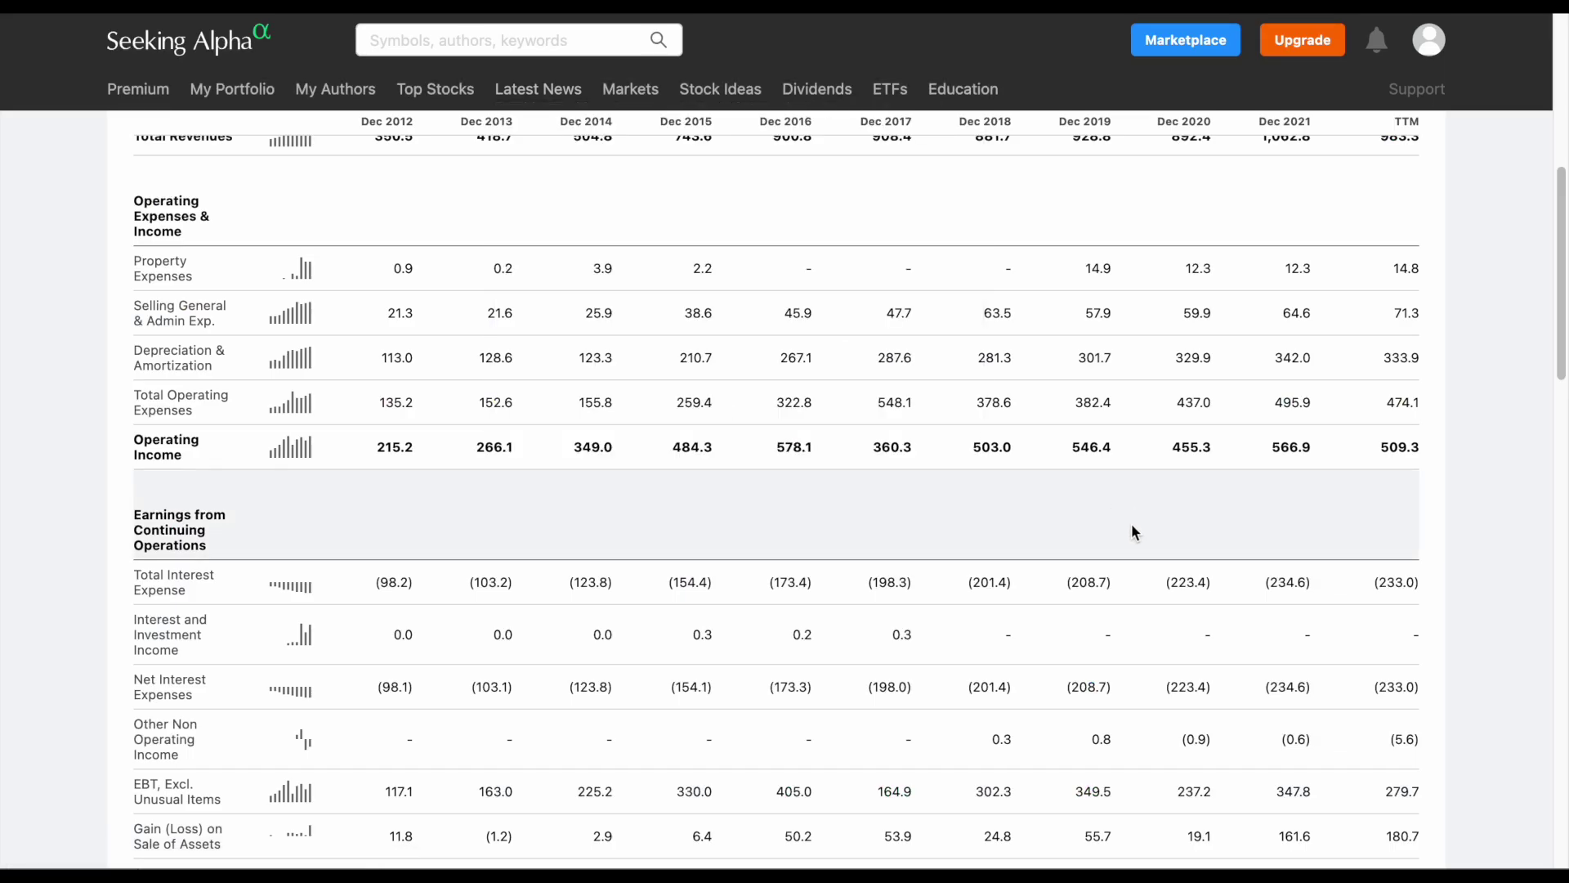
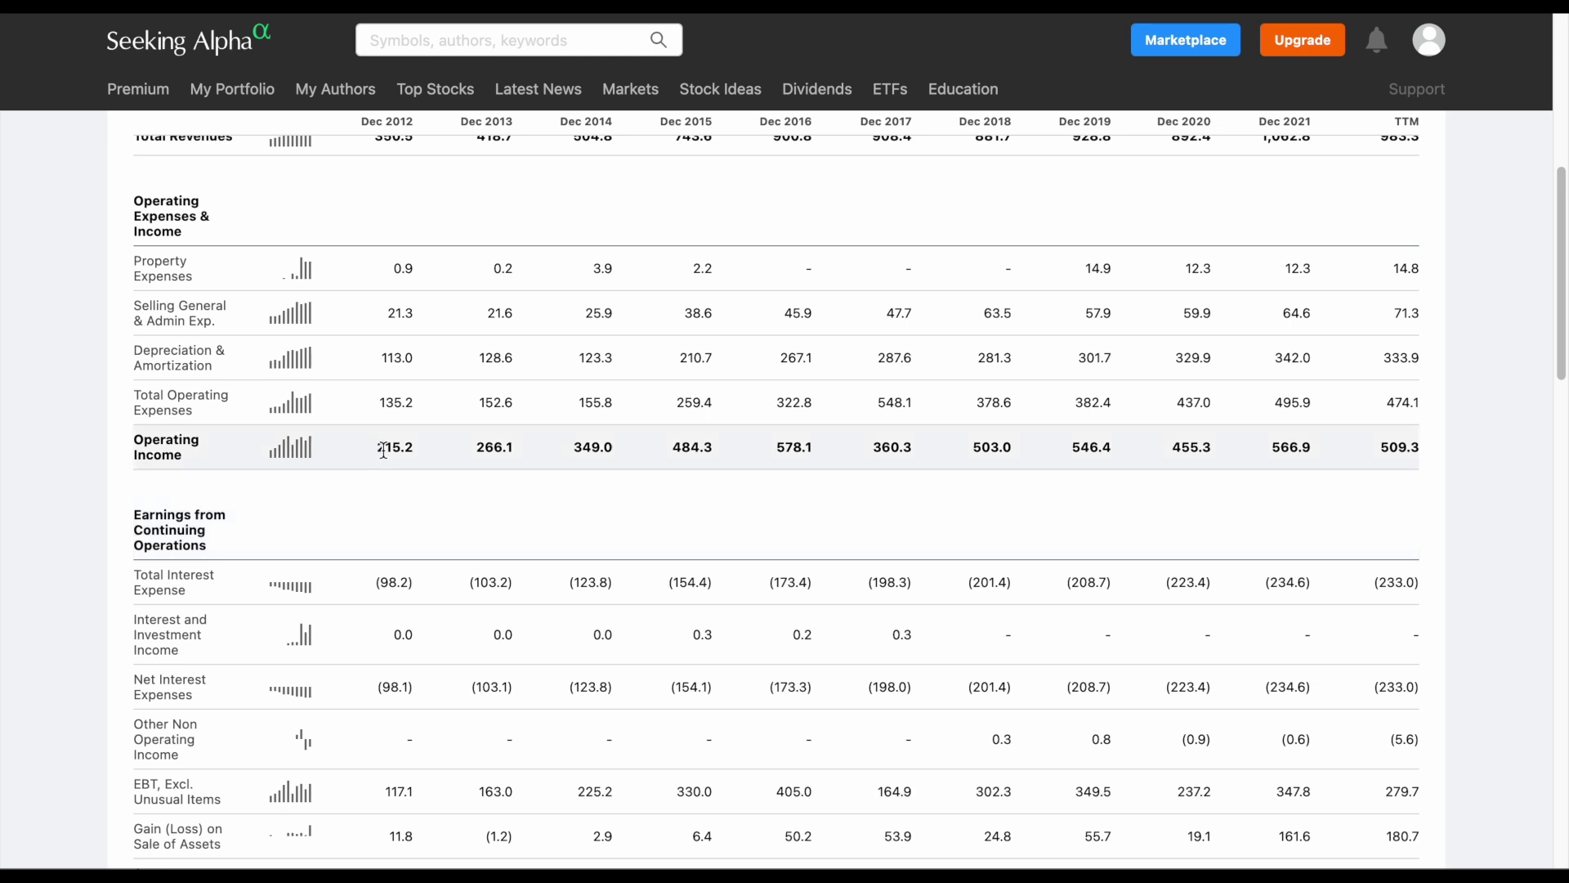
Copy Seeking Alpha's Operating Income figures from Dec 2012 through TTM and return to the spreadsheet
left_click_drag(383, 447, 512, 446)
mouse_move(387, 442)
left_mouse_down()
mouse_move(1456, 457)
mouse_move(1414, 442)
left_mouse_up()
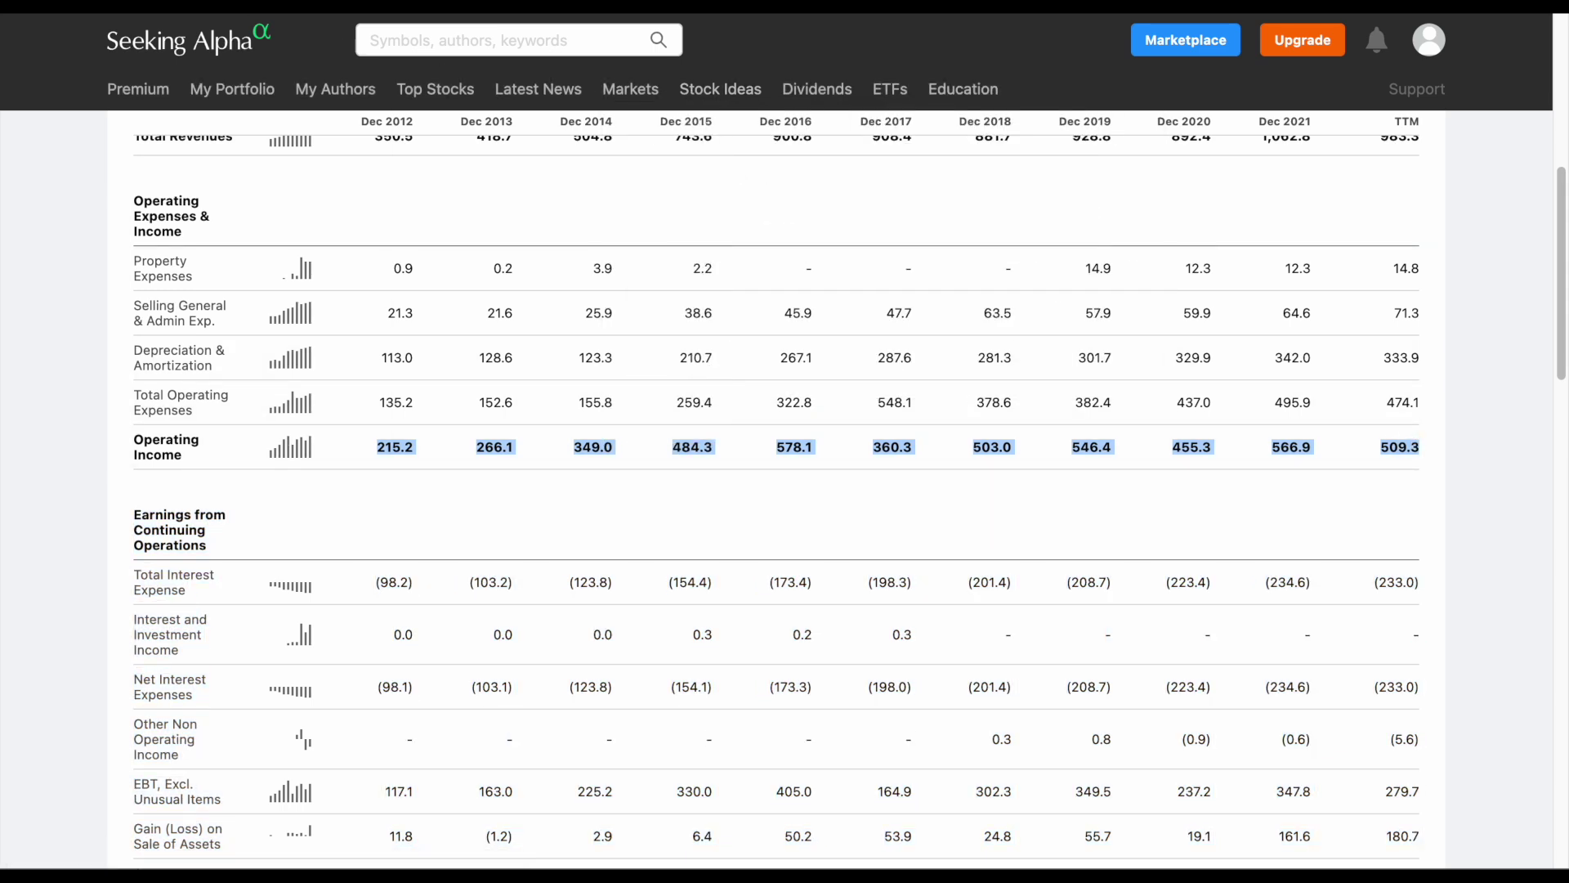
key("alt+Tab")
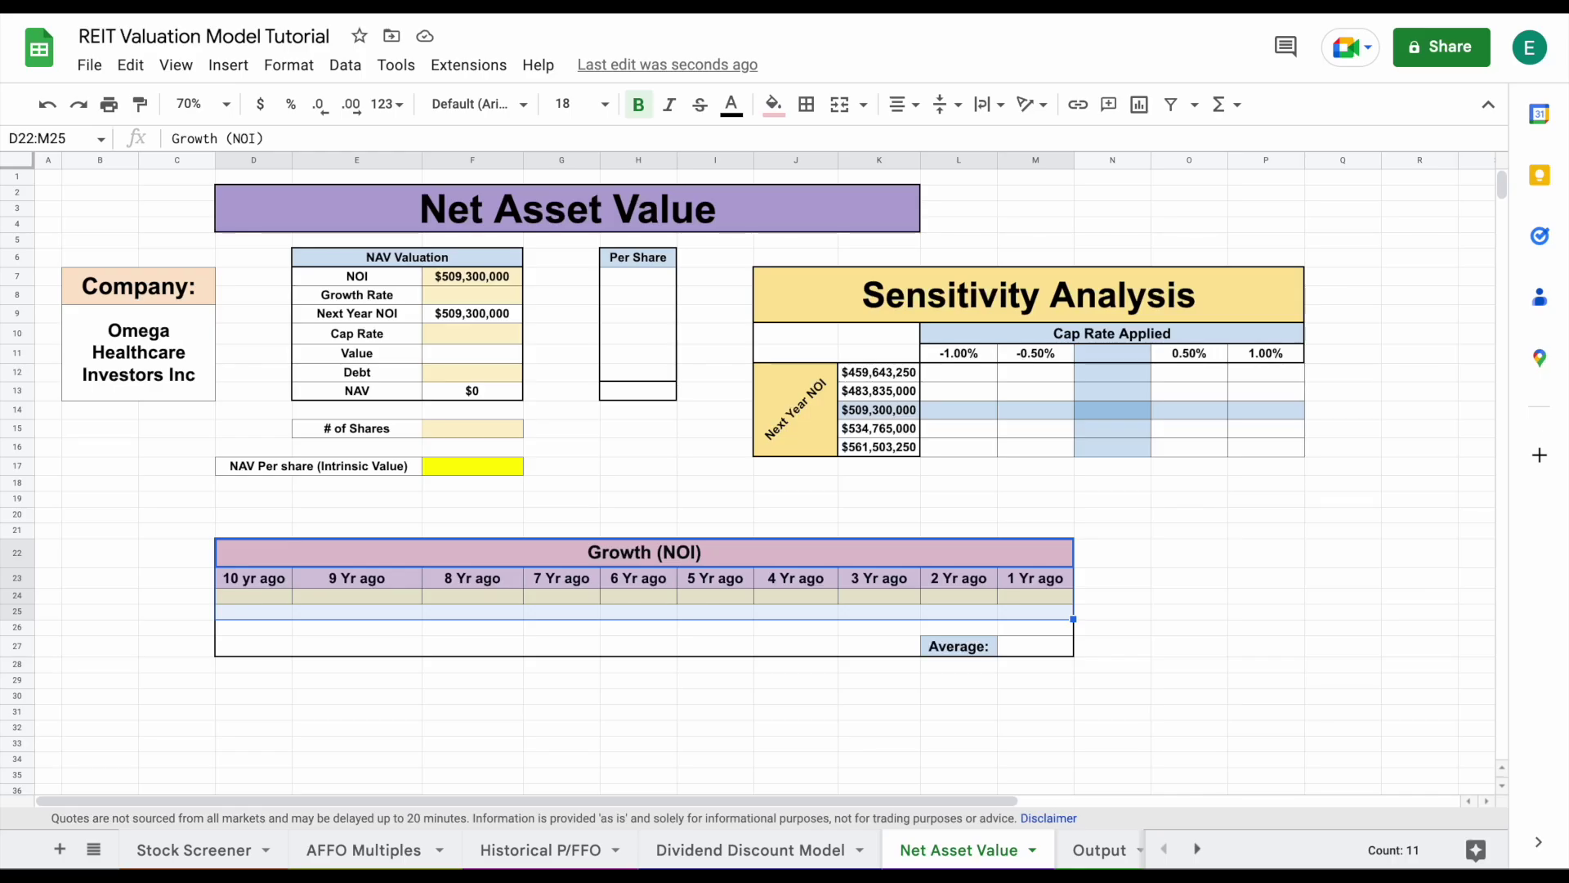
Paste the Operating Income figures into row 24 starting at D24 and clear the extra TTM value in N24
left_click(263, 594)
type("215.2\t266.10\t349.00\t484.30\t578.1\t360.3\t503\t546.4\t455.3\t566.9\t509.3")
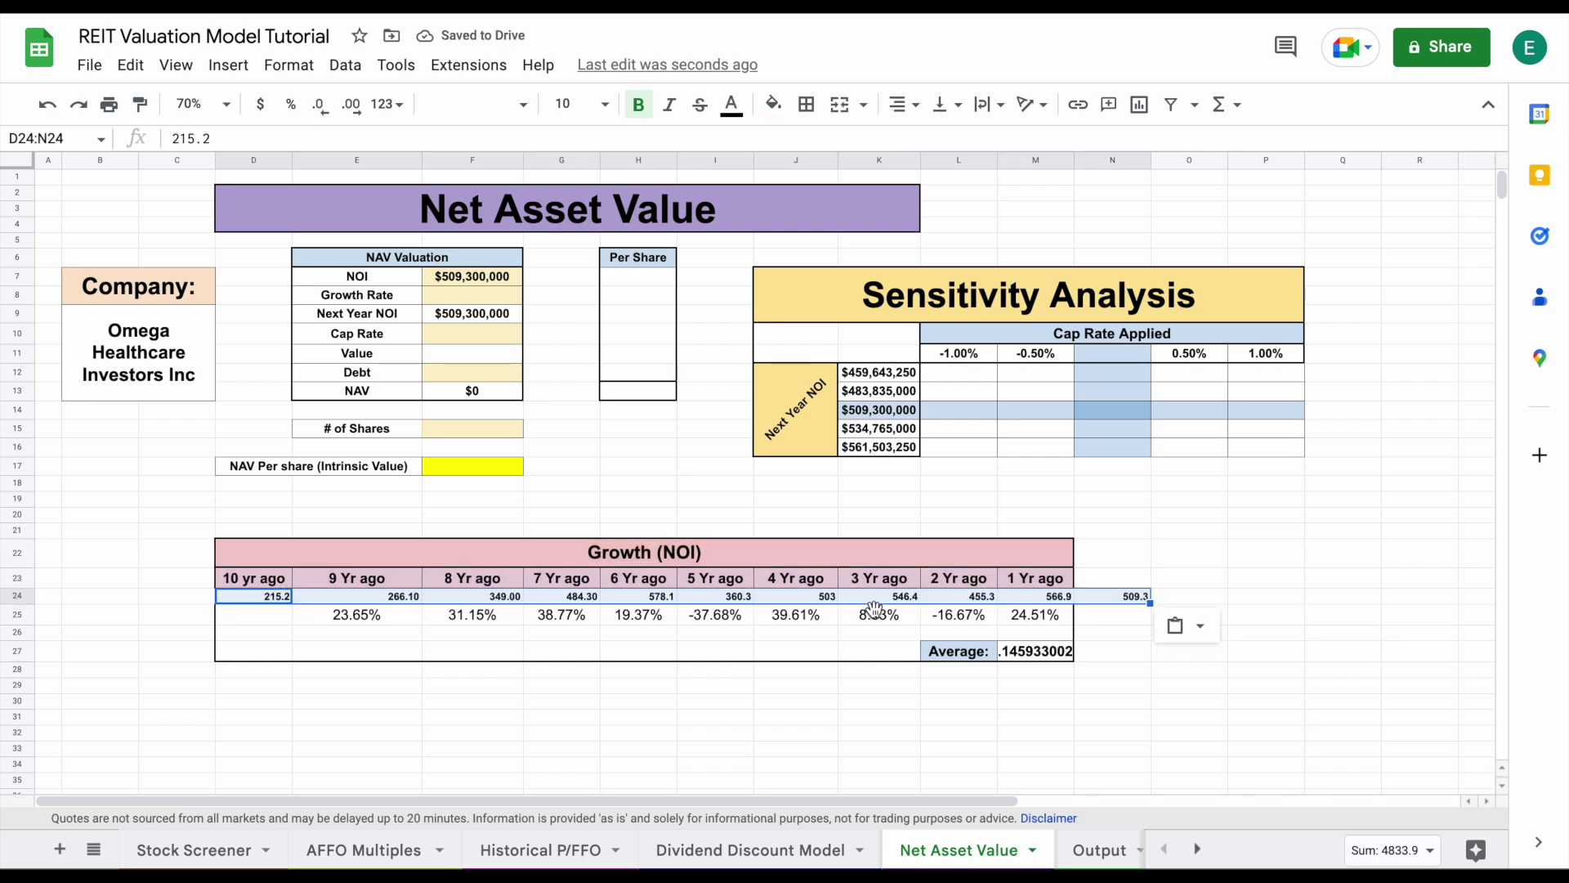
left_click(1114, 595)
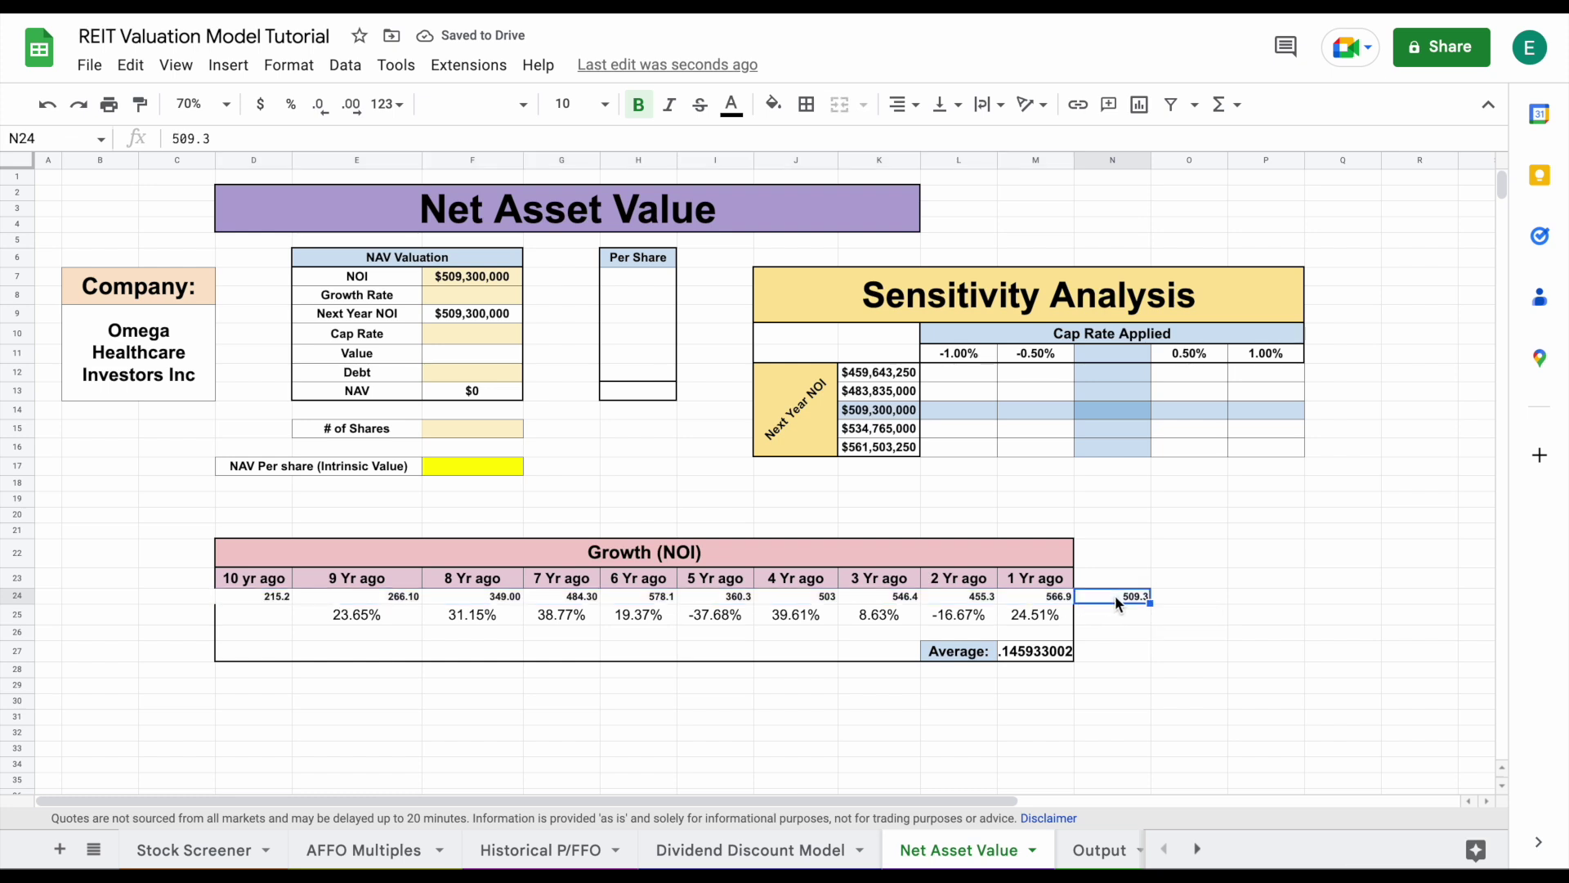
key("Delete")
Format the M27 average NOI growth as a percentage with fewer decimals, showing 14.59%
left_click_drag(350, 619, 1032, 651)
left_click(1031, 651)
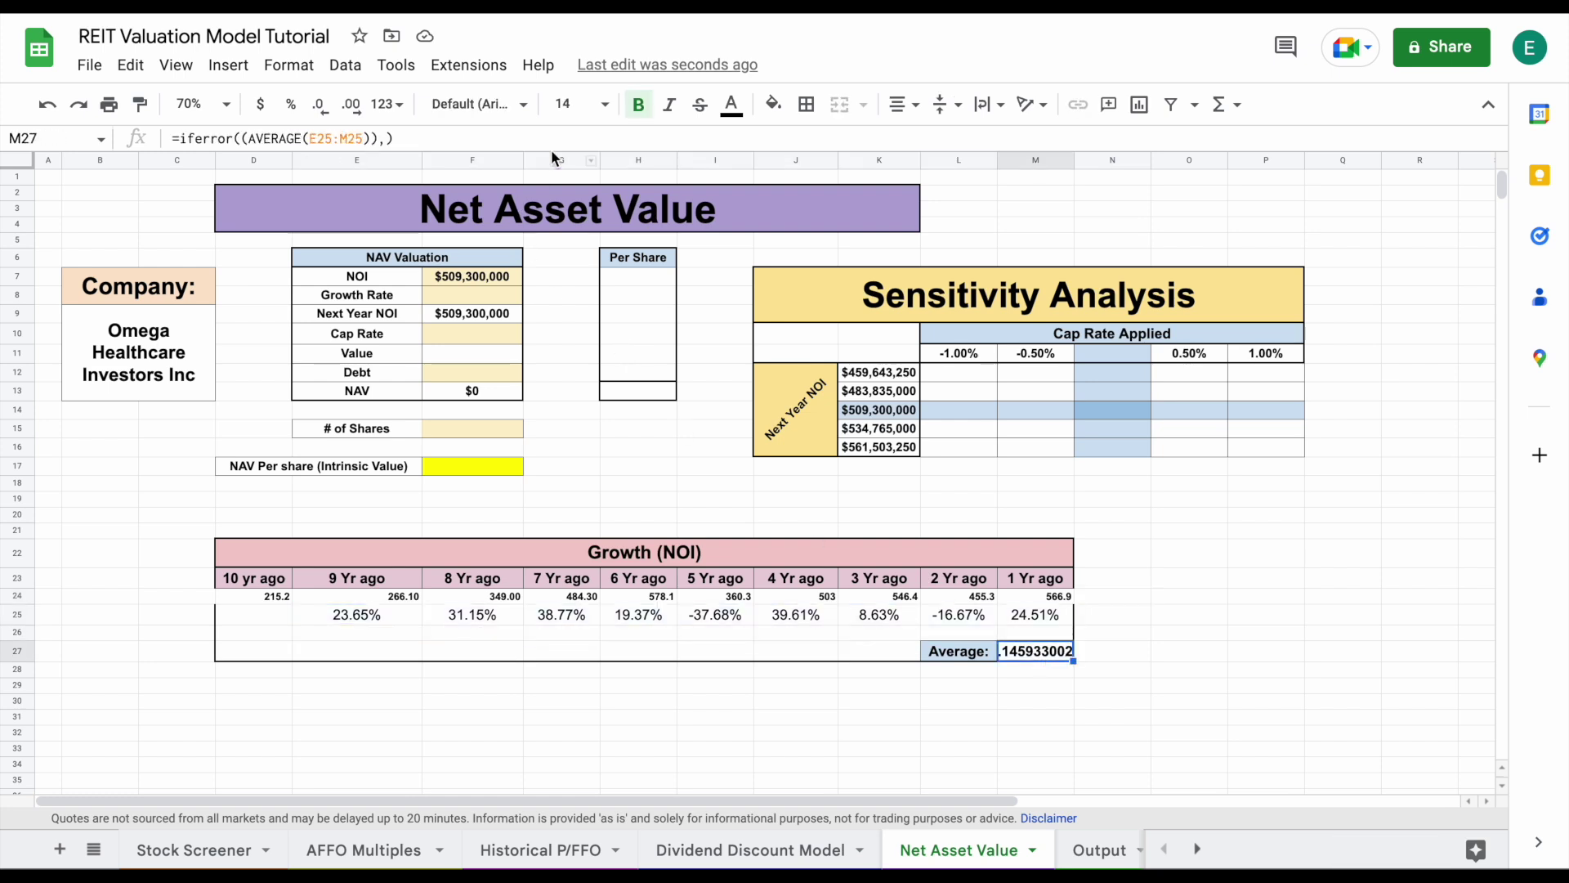
left_click(320, 104)
left_click(320, 105)
left_click(320, 105)
left_click(319, 105)
left_click(319, 105)
left_click(320, 105)
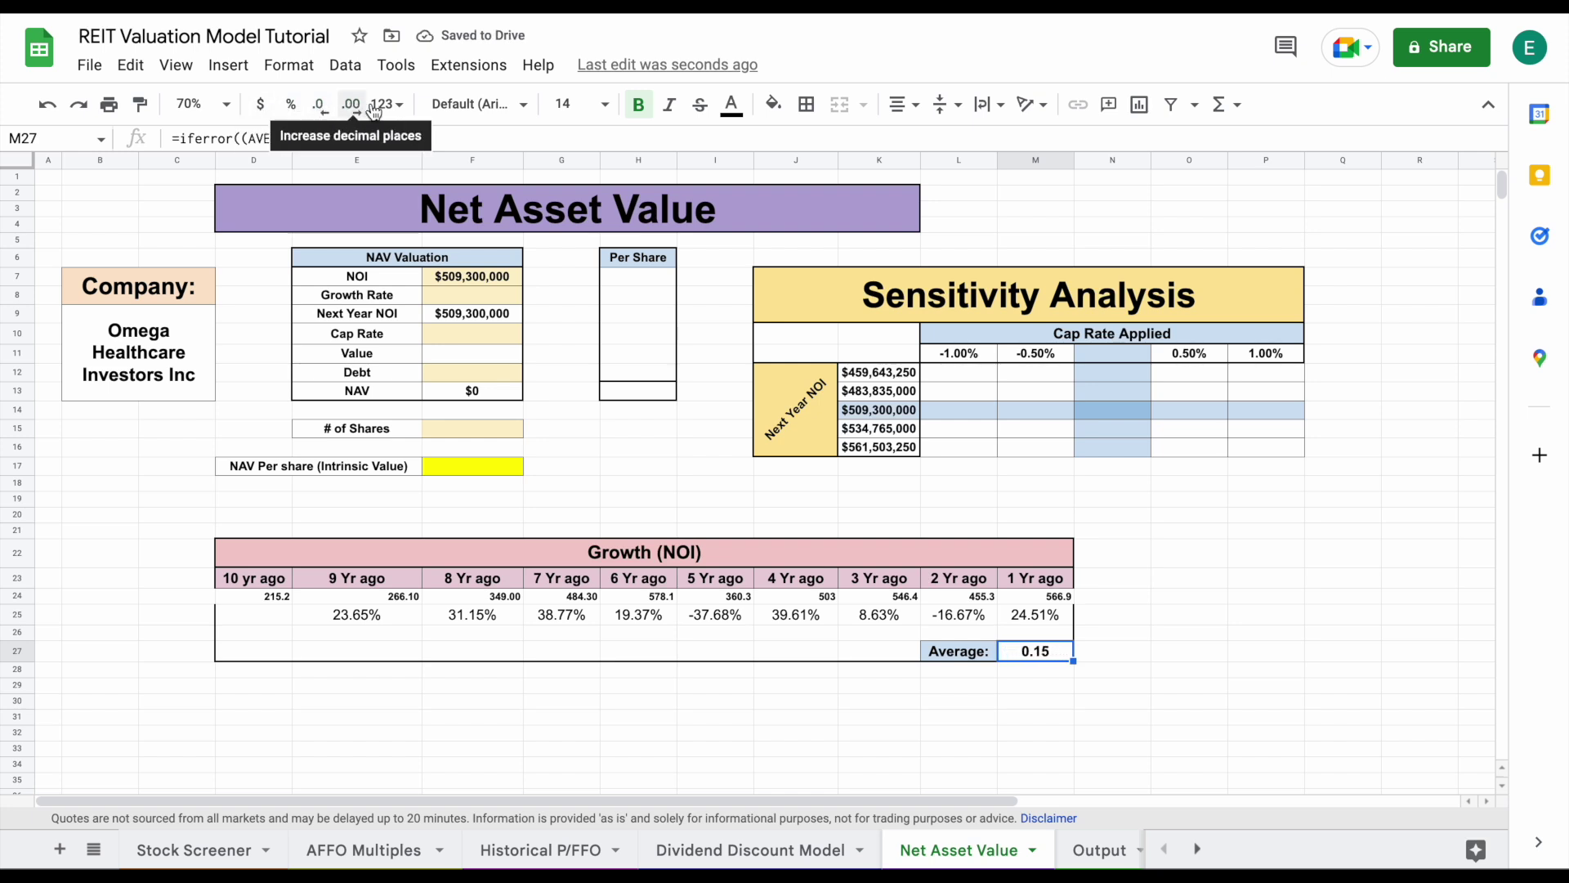
left_click(290, 105)
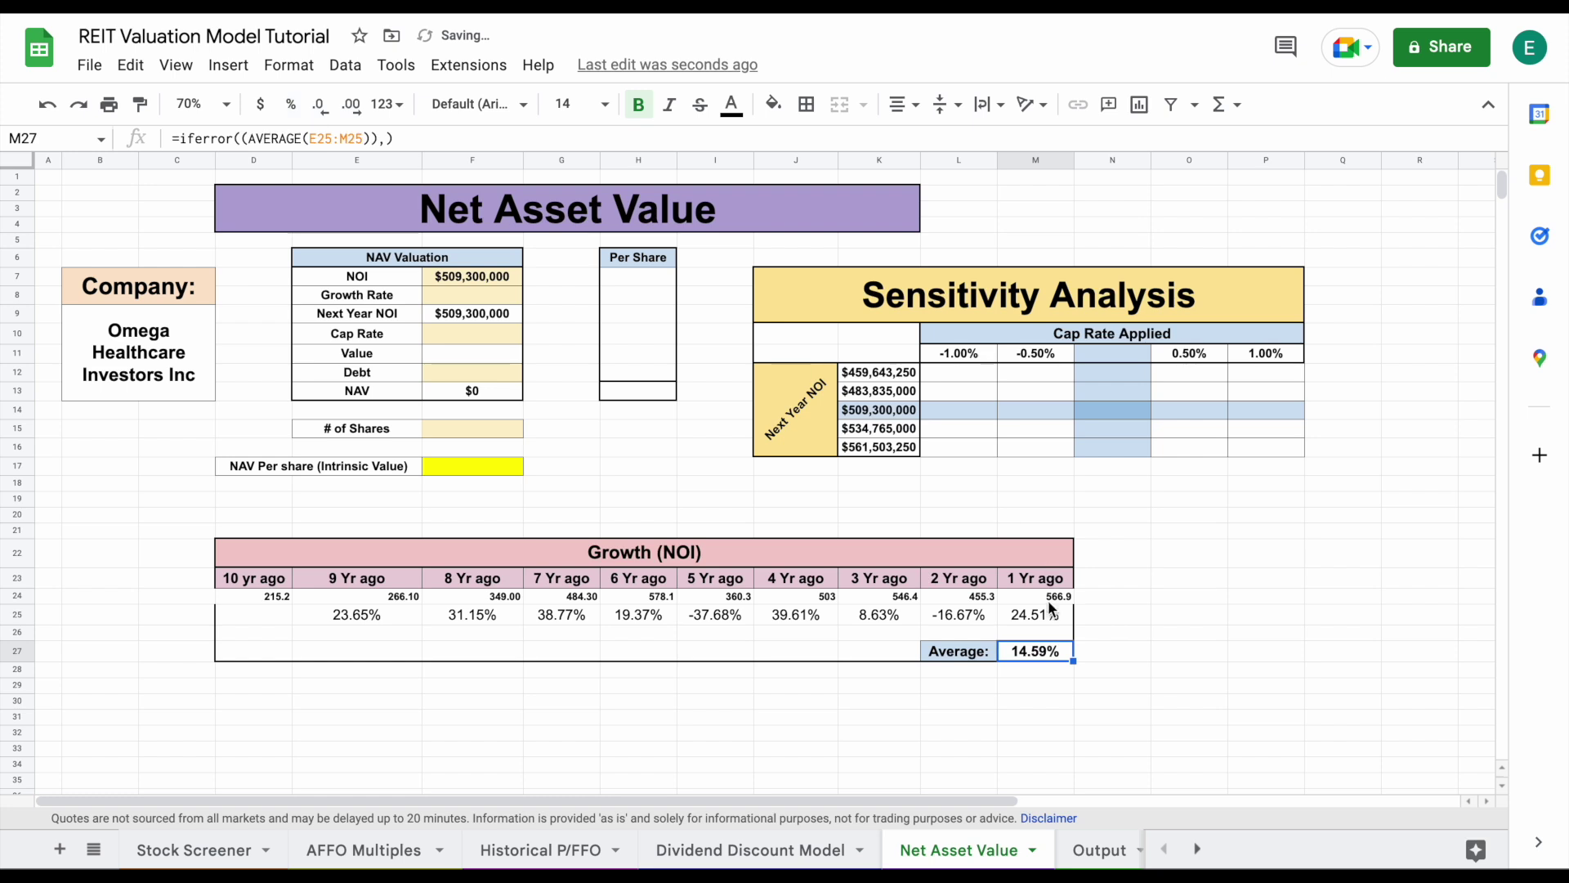
left_click(977, 656)
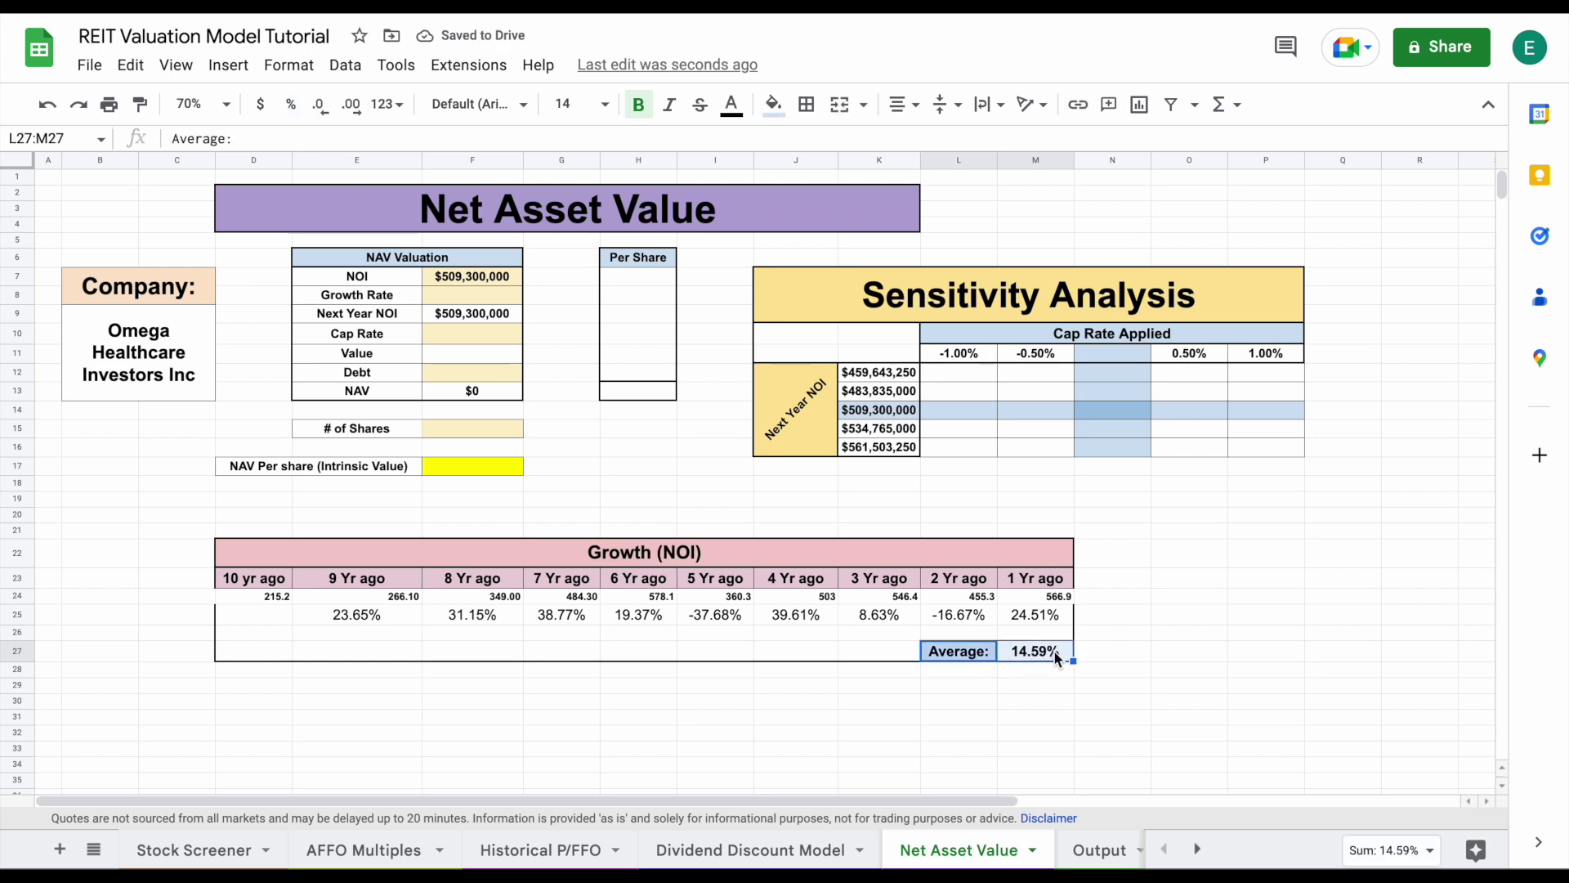
left_click(1052, 650)
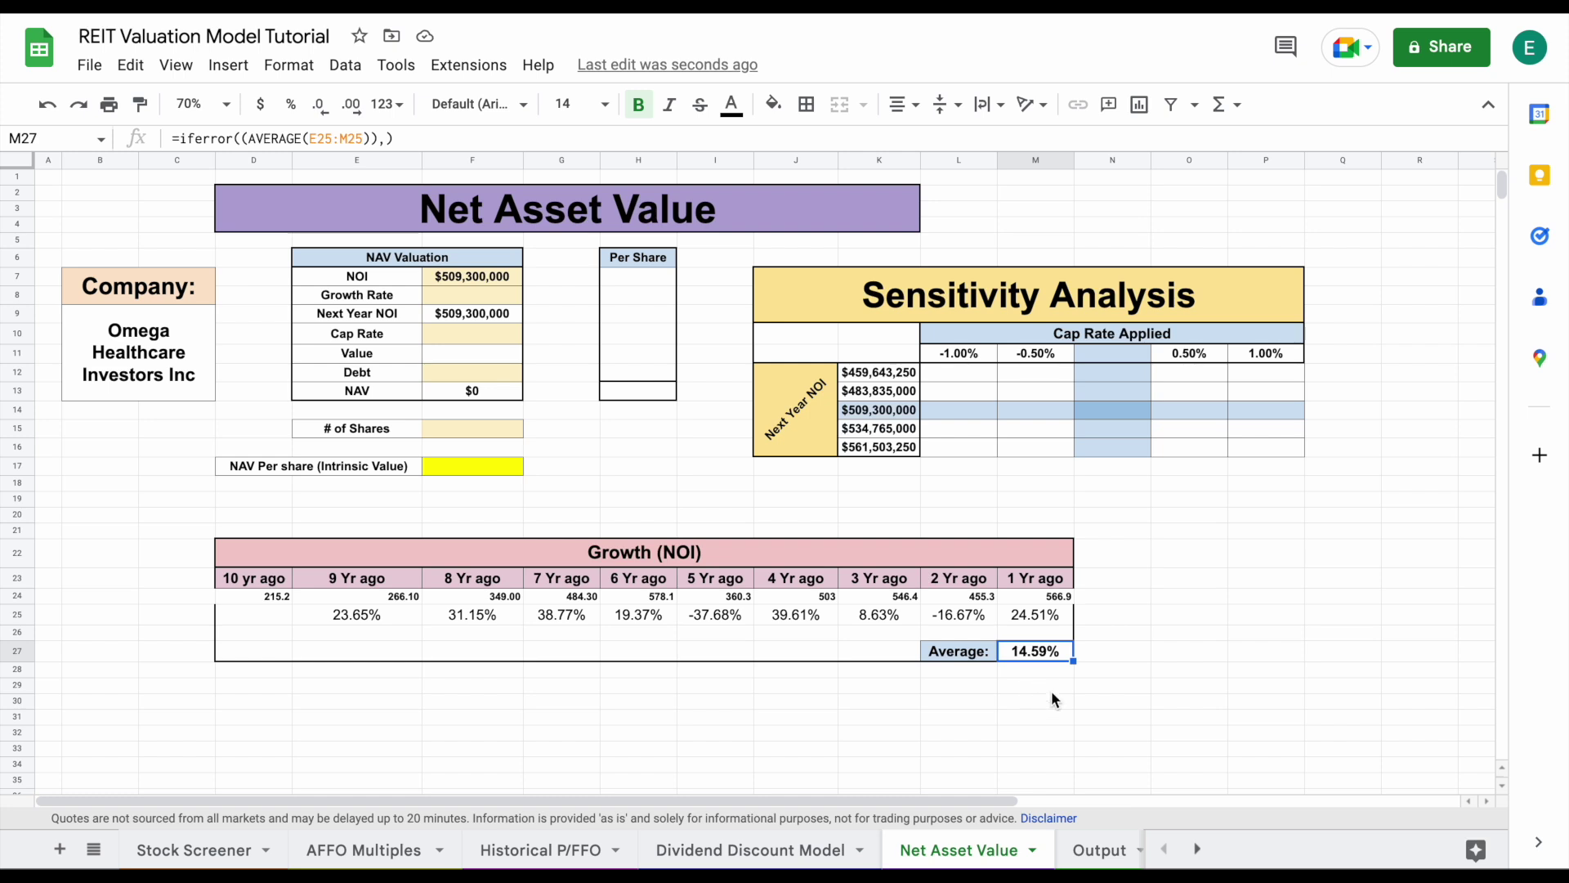
left_click(469, 298)
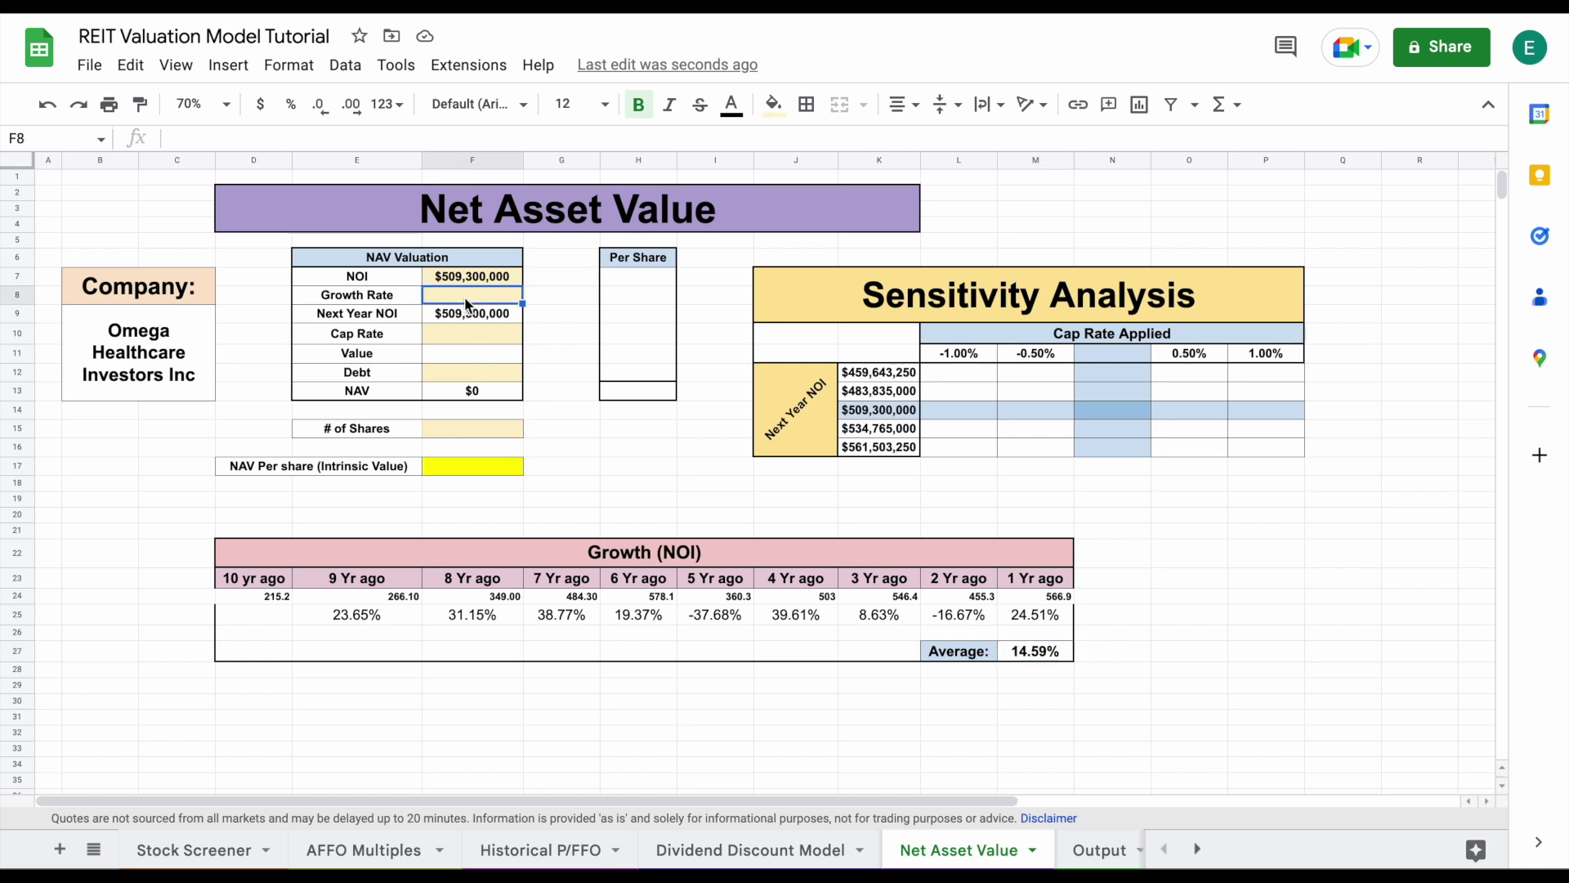
Enter an 11% growth rate in F8 and confirm Next Year NOI becomes $565,323,000
type("11")
key("Return")
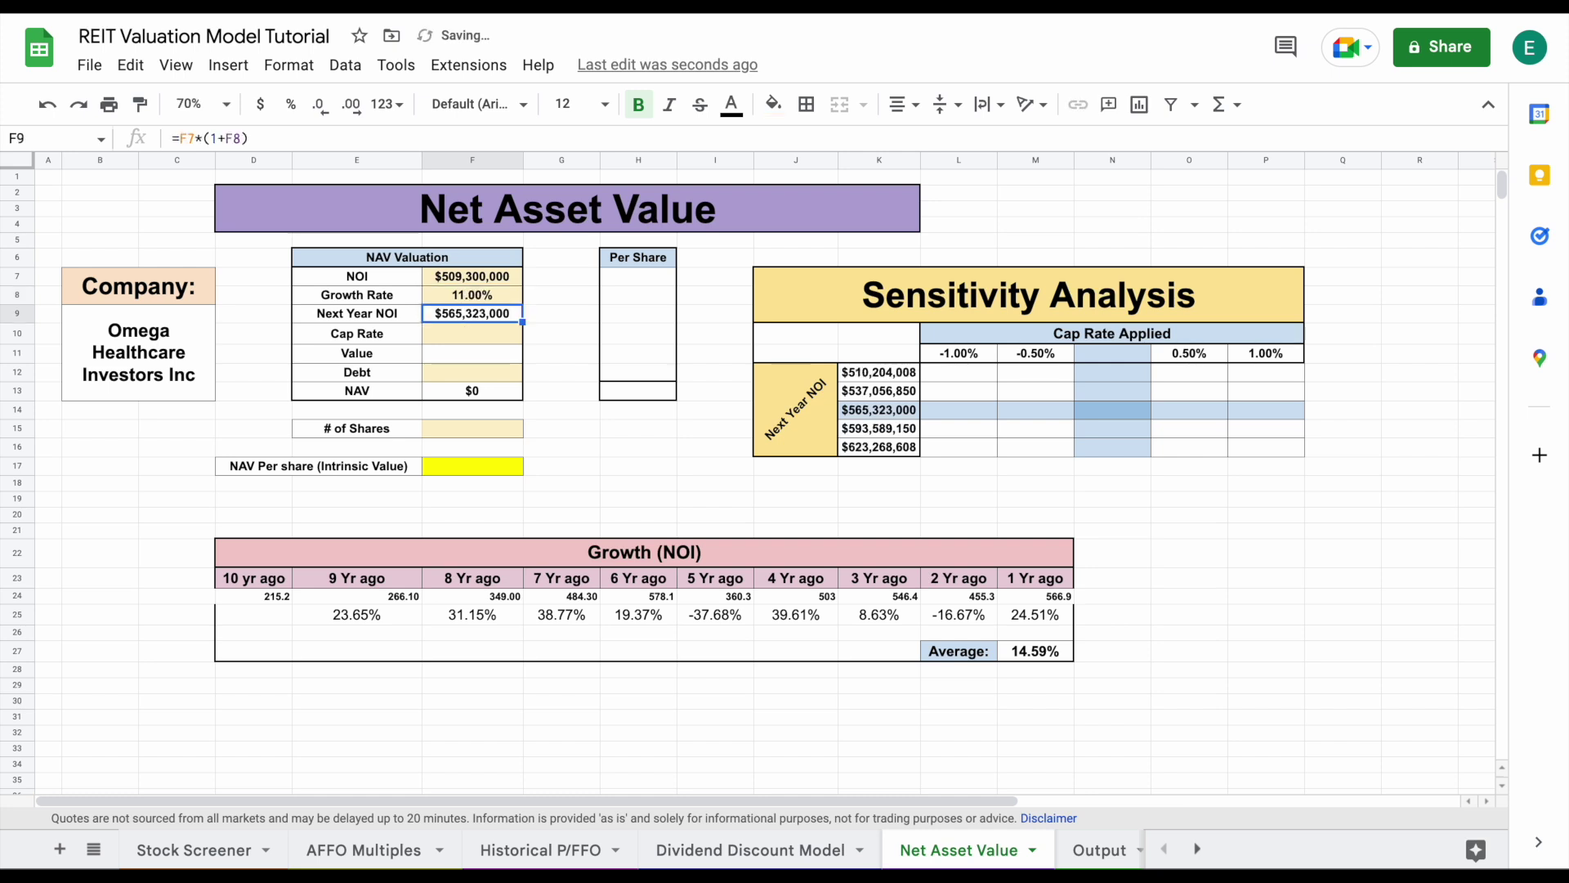
left_click(386, 319)
left_click(479, 315)
left_click(403, 340)
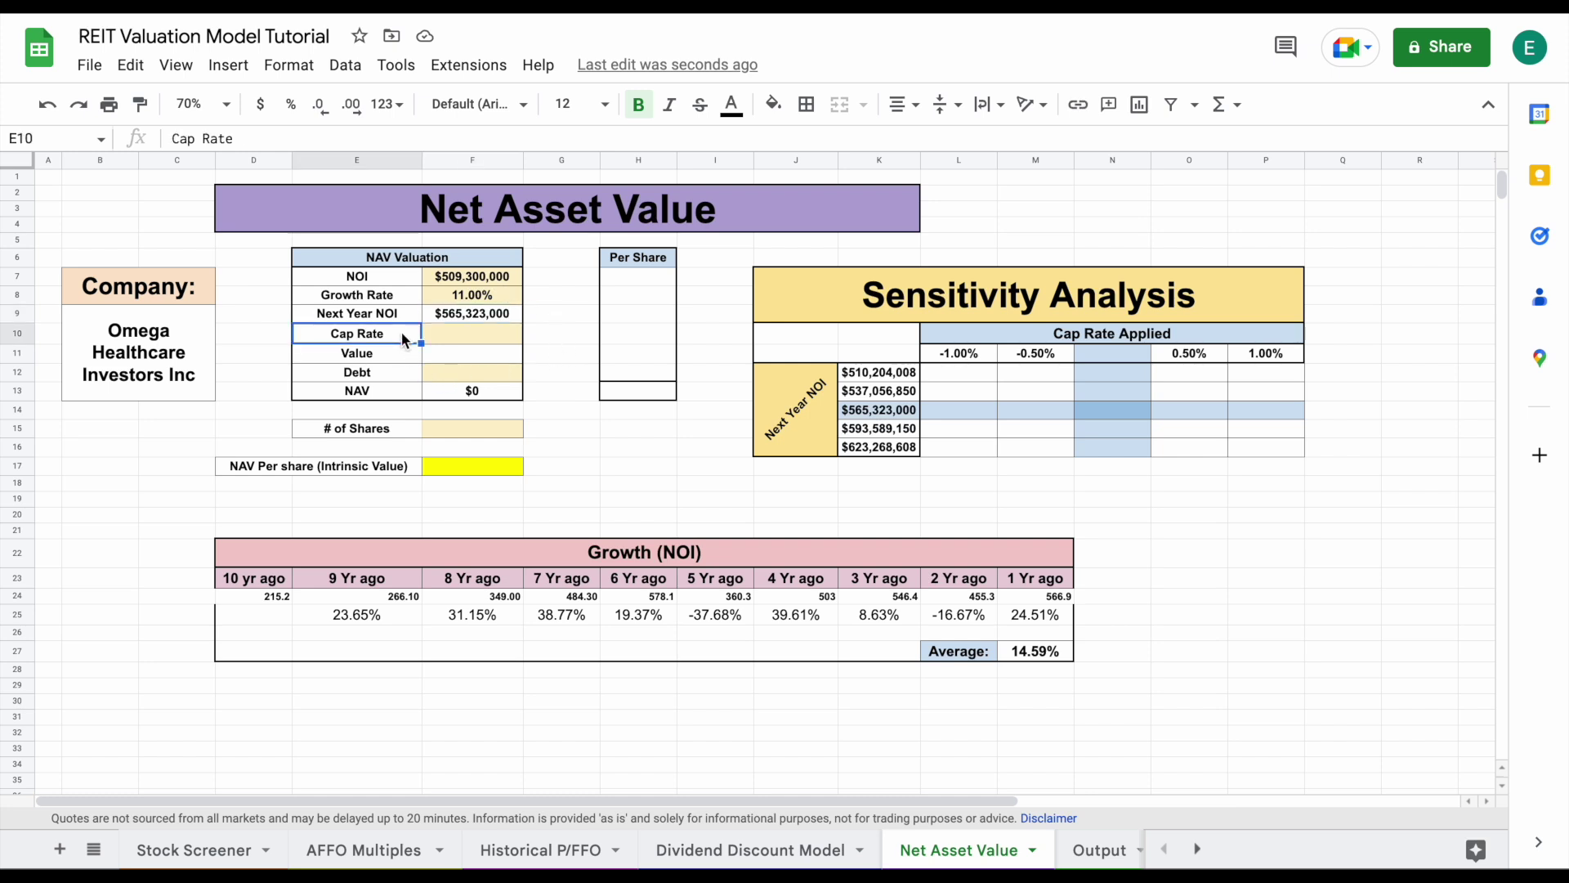
left_click(610, 219)
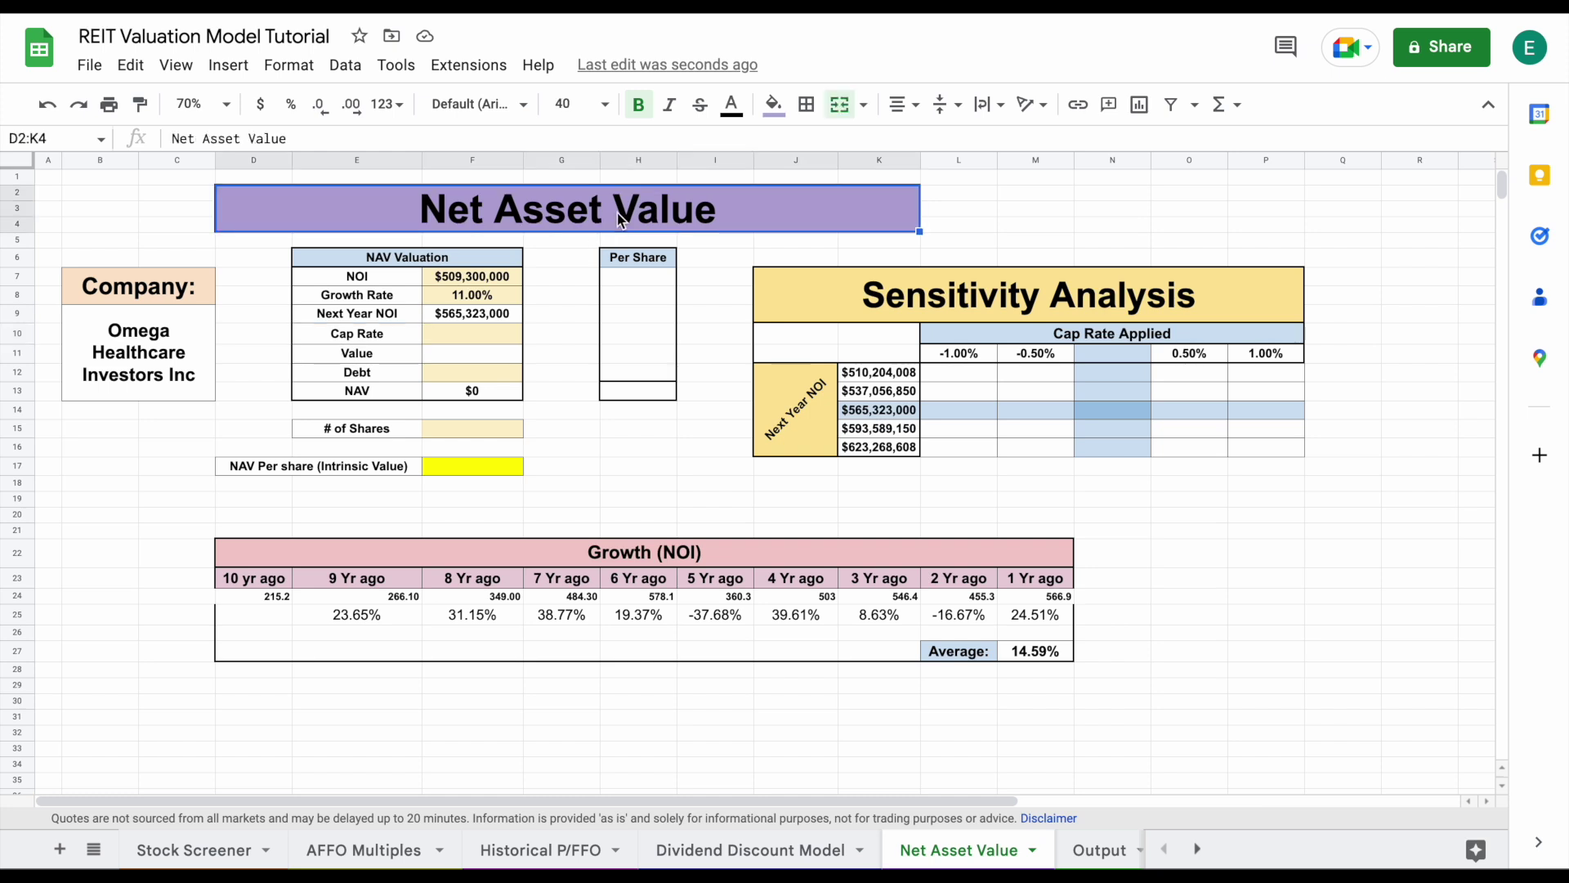
left_click(400, 334)
left_click(482, 339)
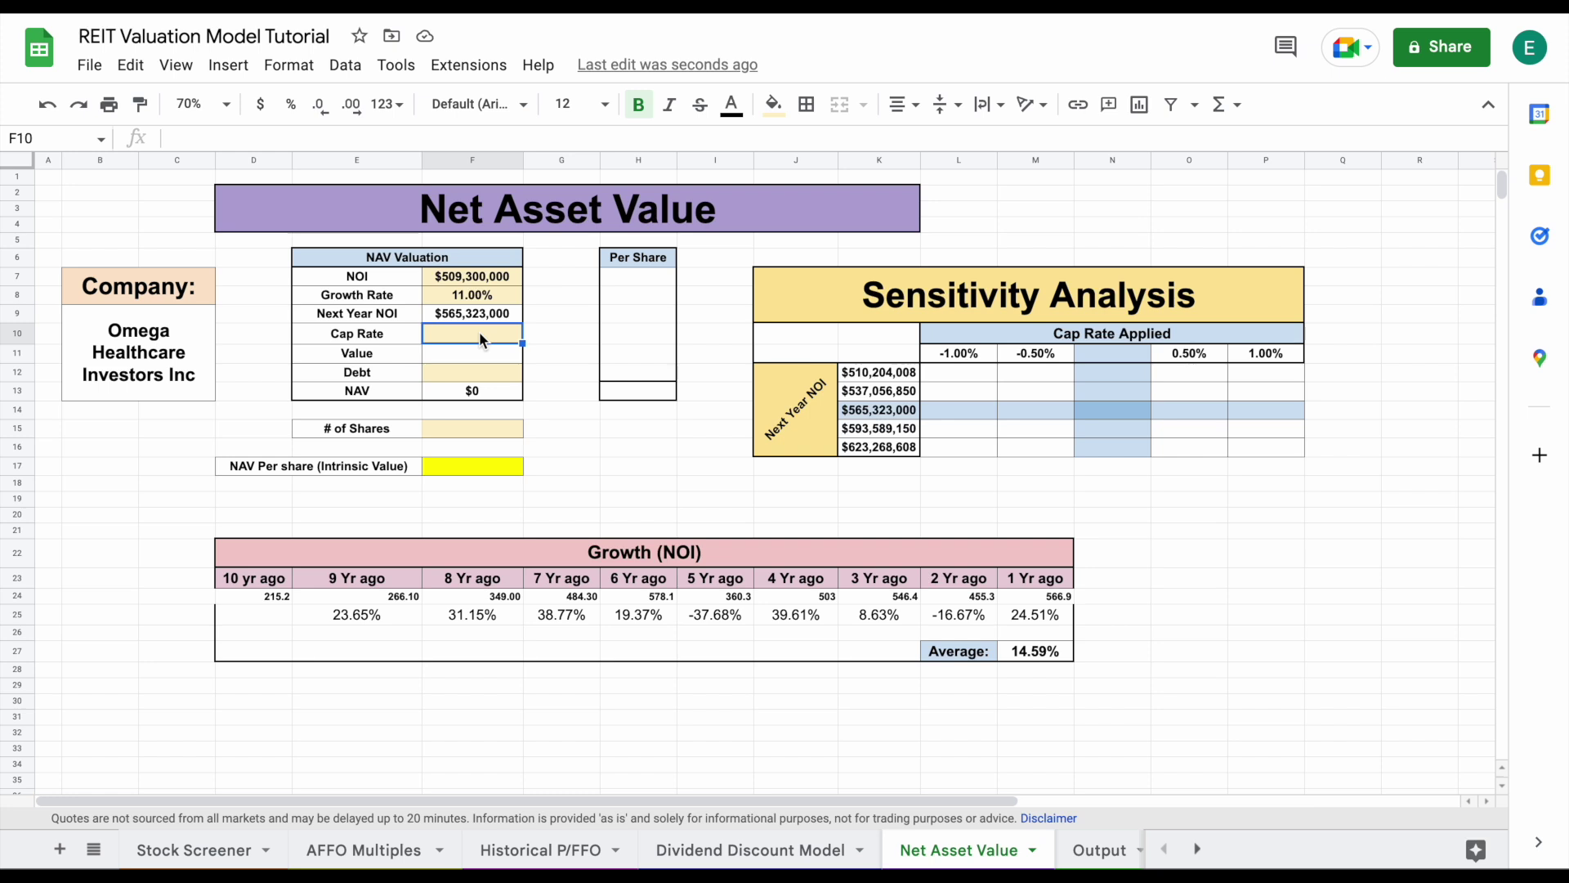
Enter a 4.5% cap rate in F10, giving Value and NAV of $12,562,733,333
type("4.5")
key("Return")
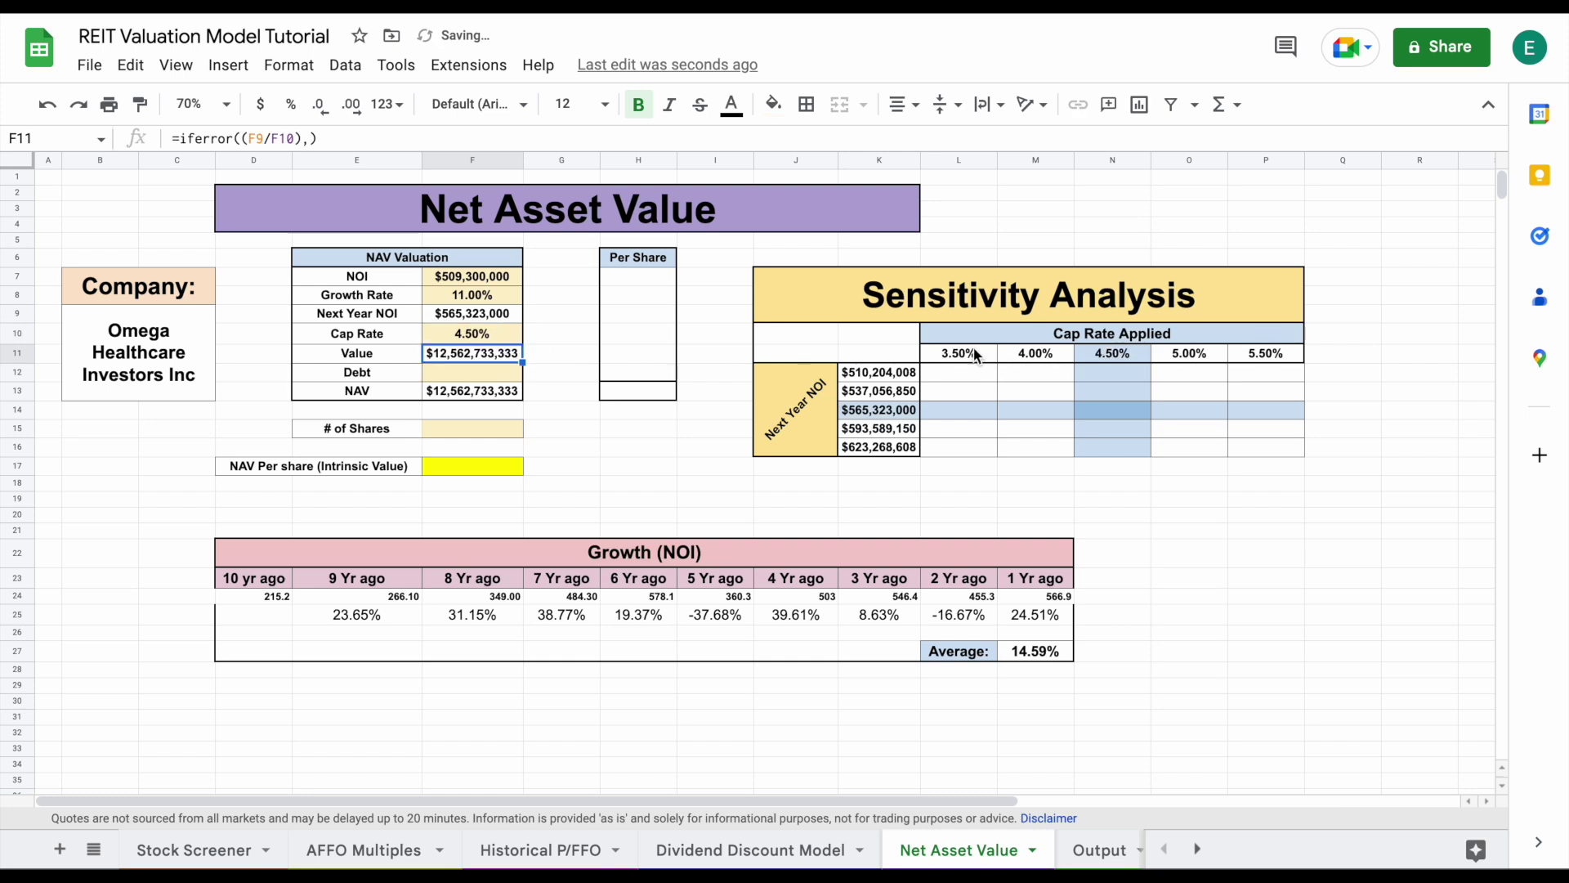
left_click_drag(968, 353, 1262, 357)
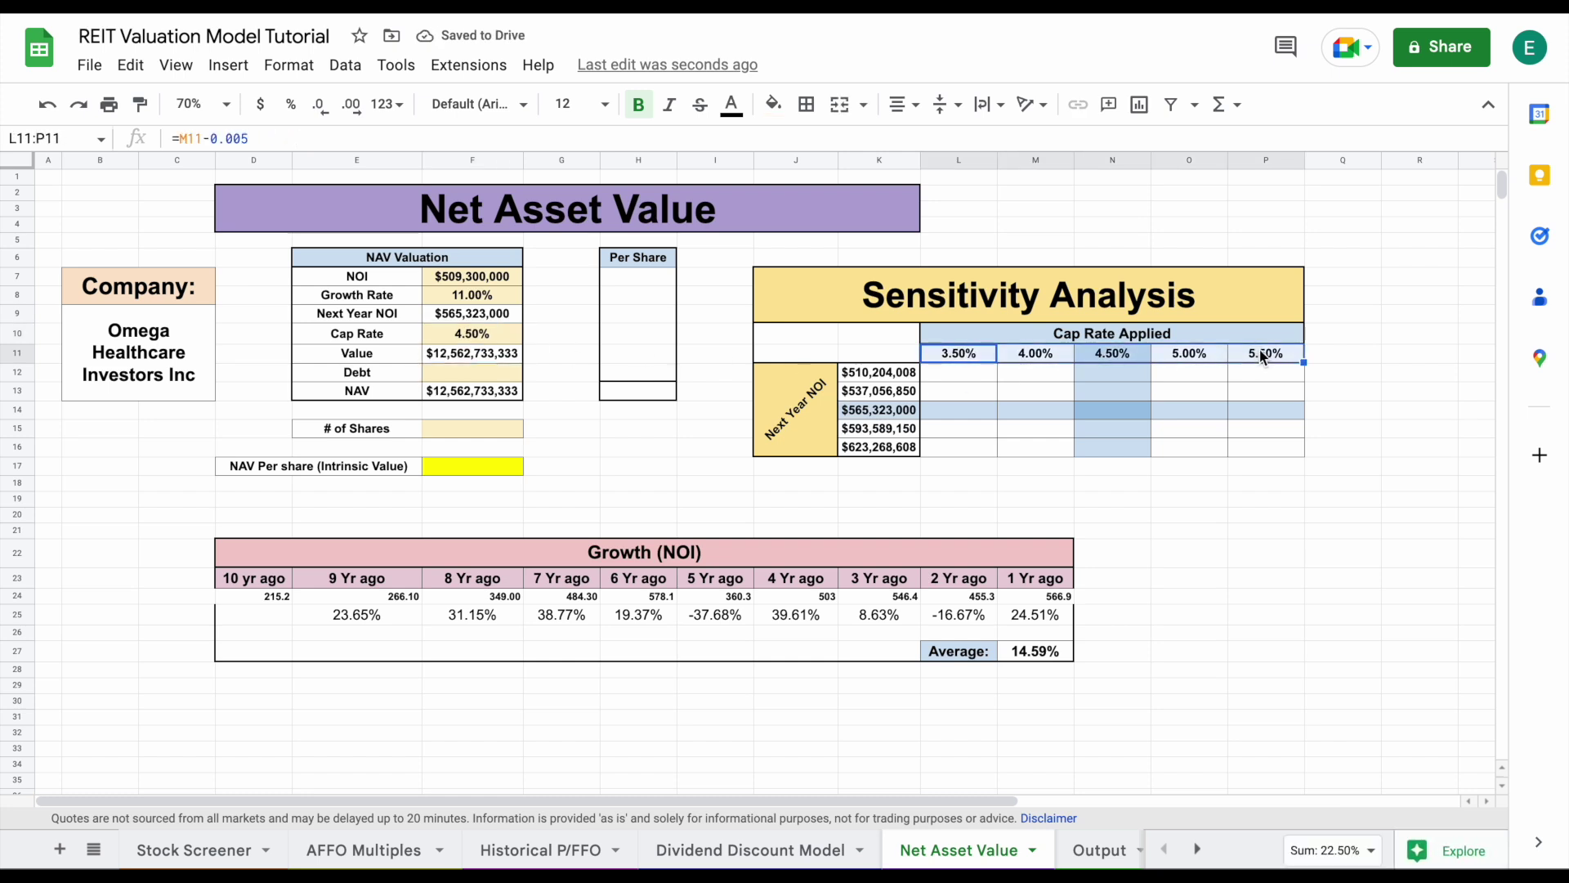
left_click(1101, 357)
Check the sensitivity table's 3.50%–5.50% cap-rate headers and Next Year NOI scenarios
left_click(977, 357)
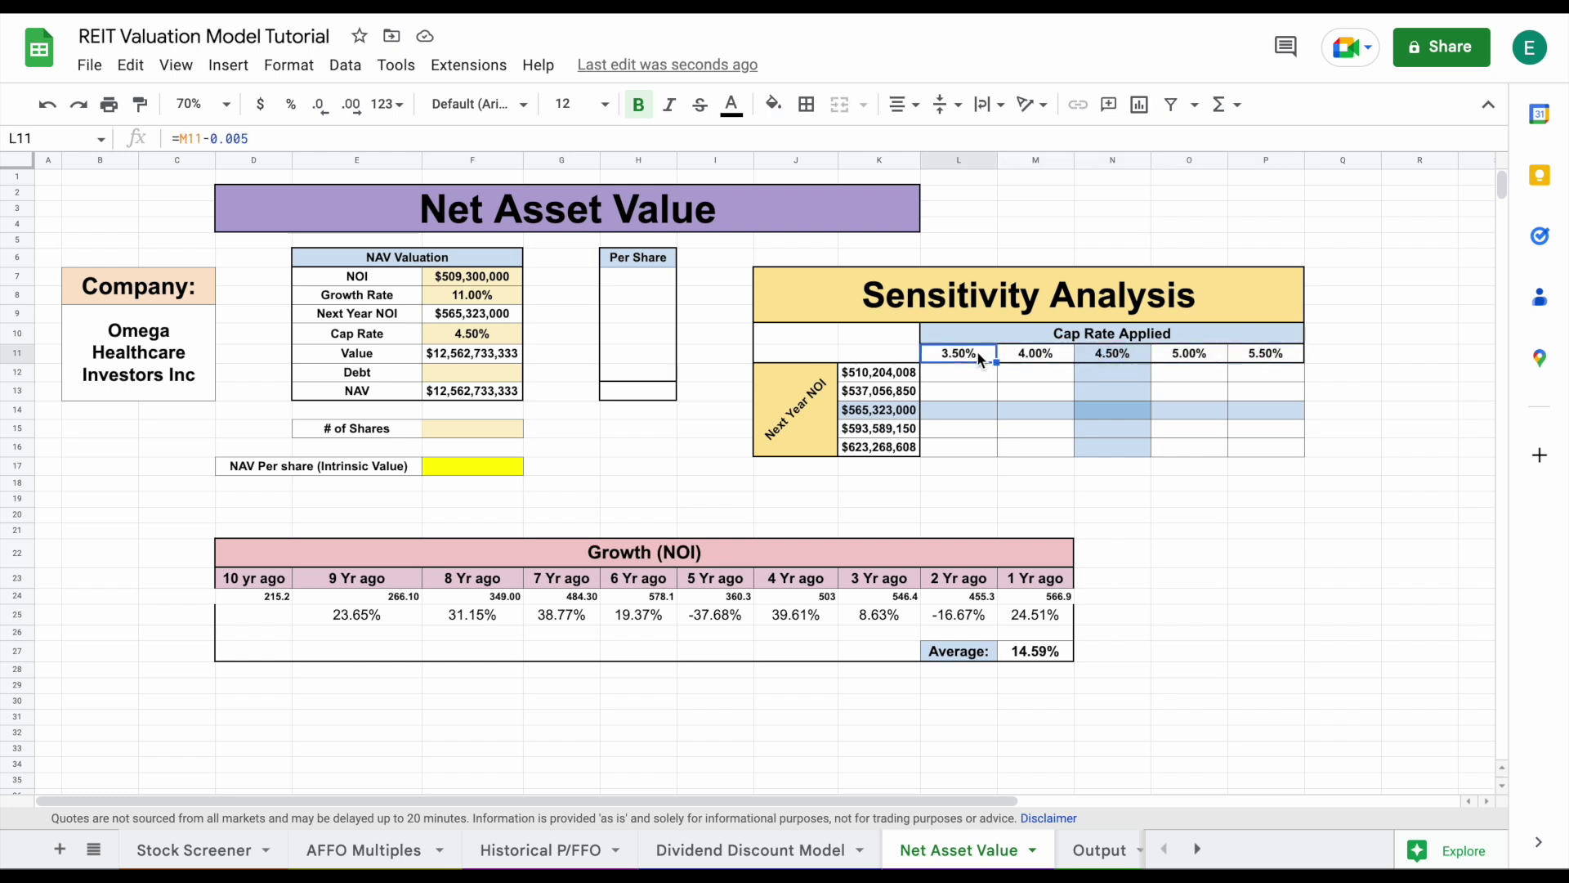
left_click(1049, 357)
left_click(1131, 355)
left_click(1216, 355)
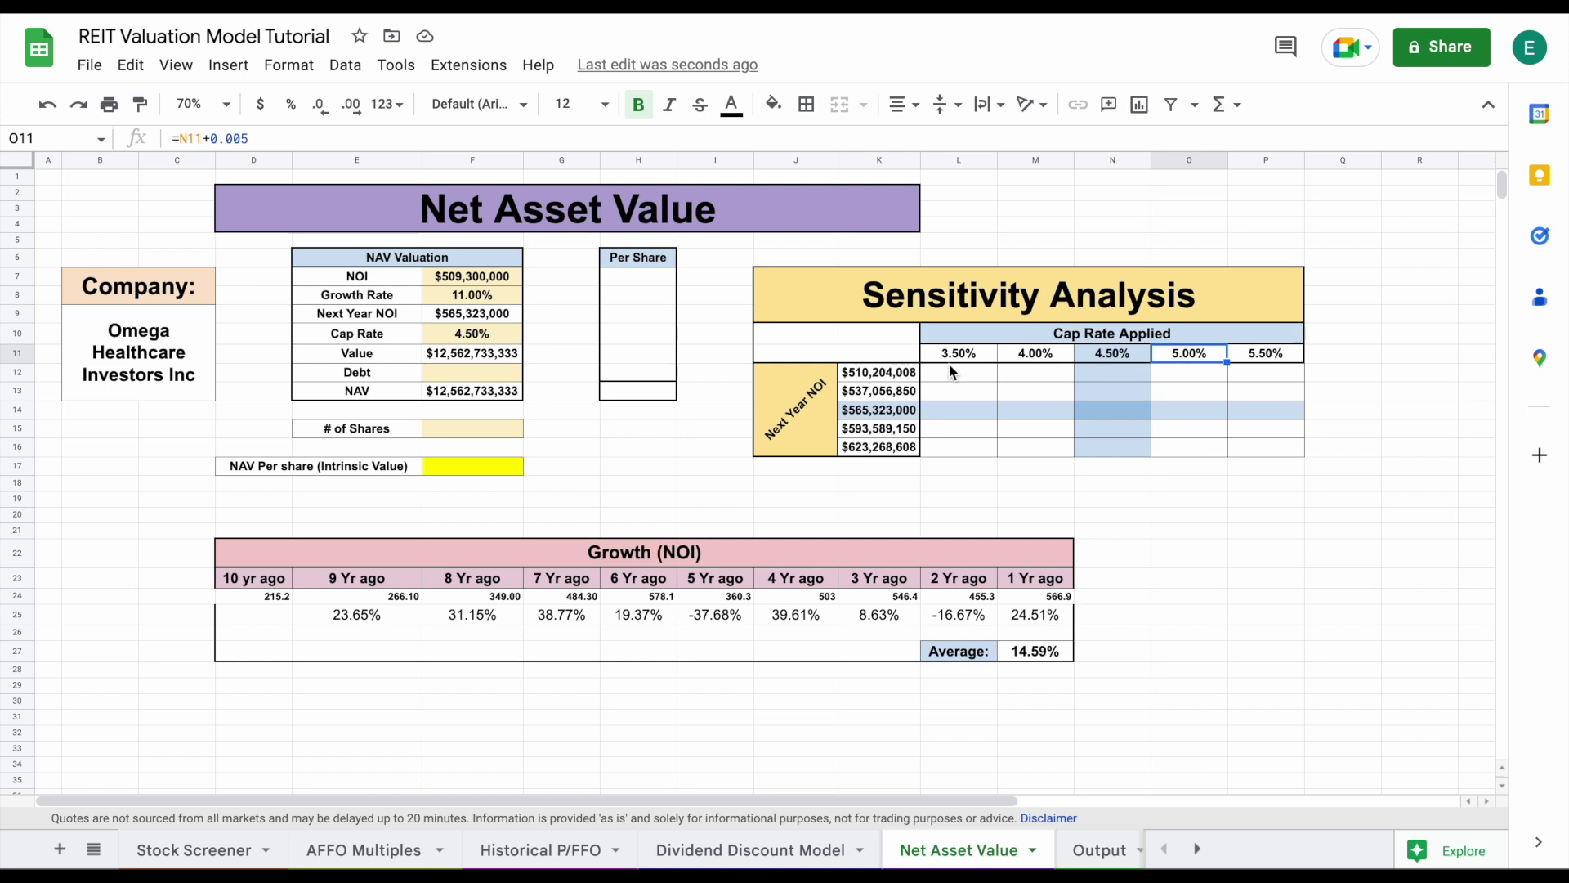
left_click_drag(901, 385, 895, 449)
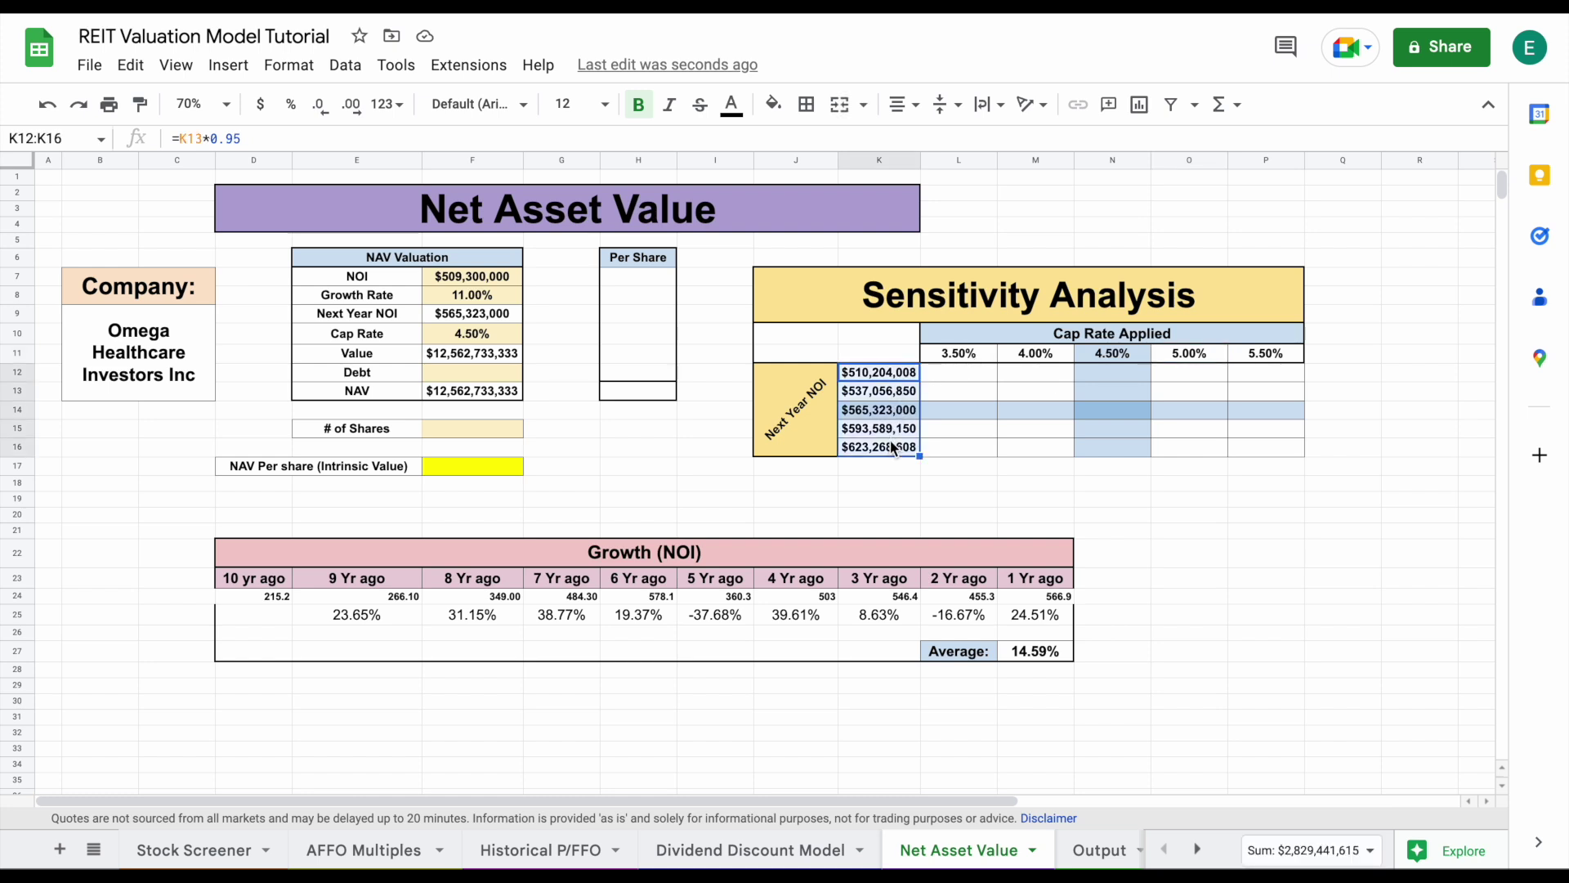
left_click(479, 372)
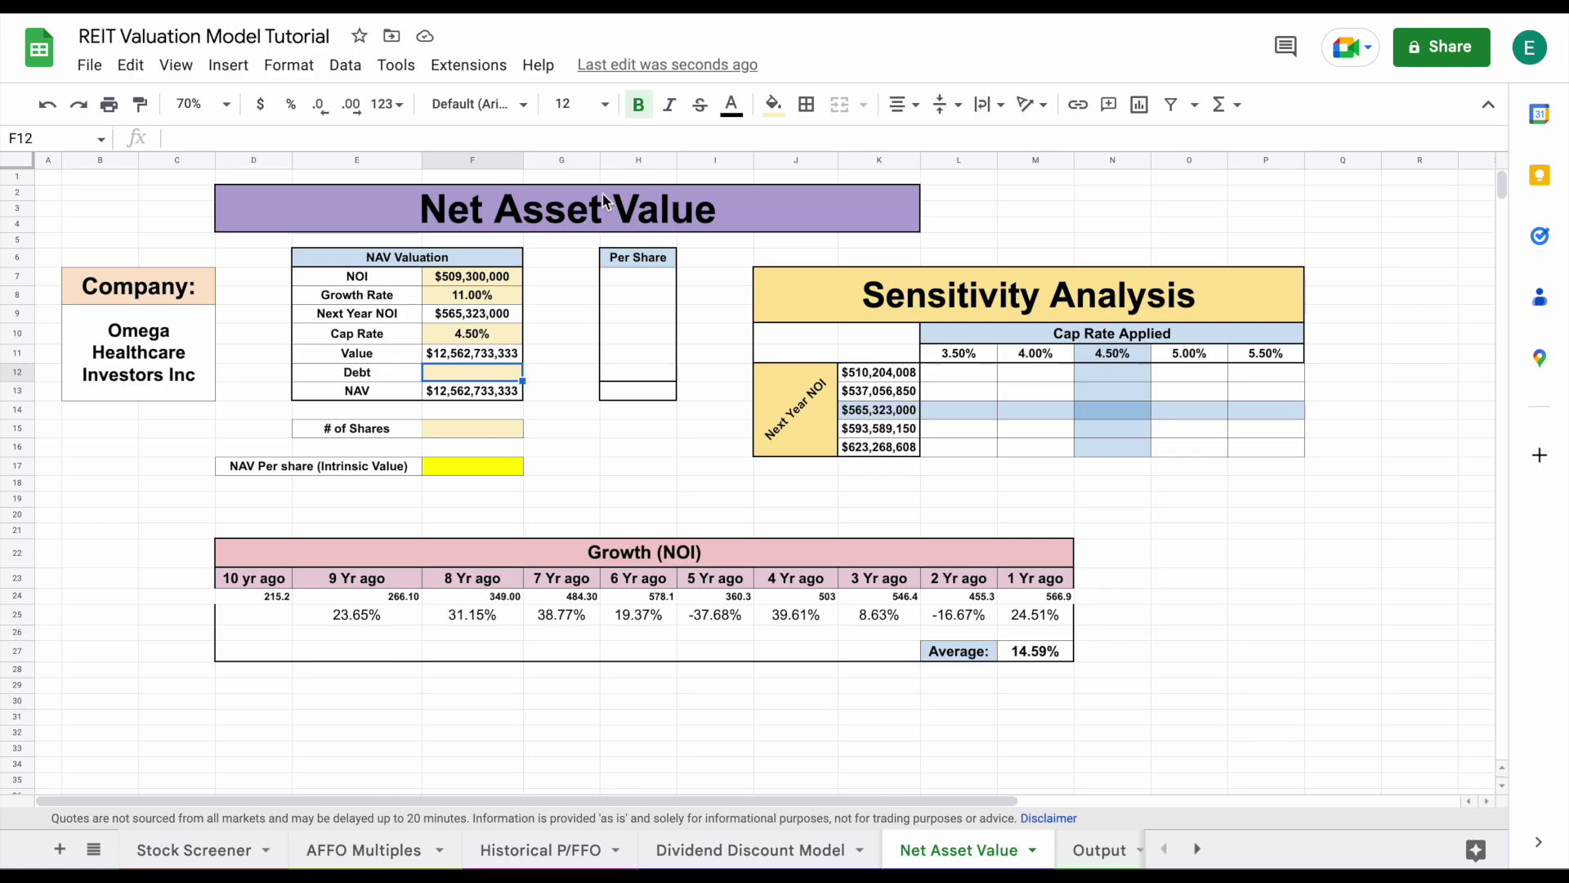
key("ctrl+Tab")
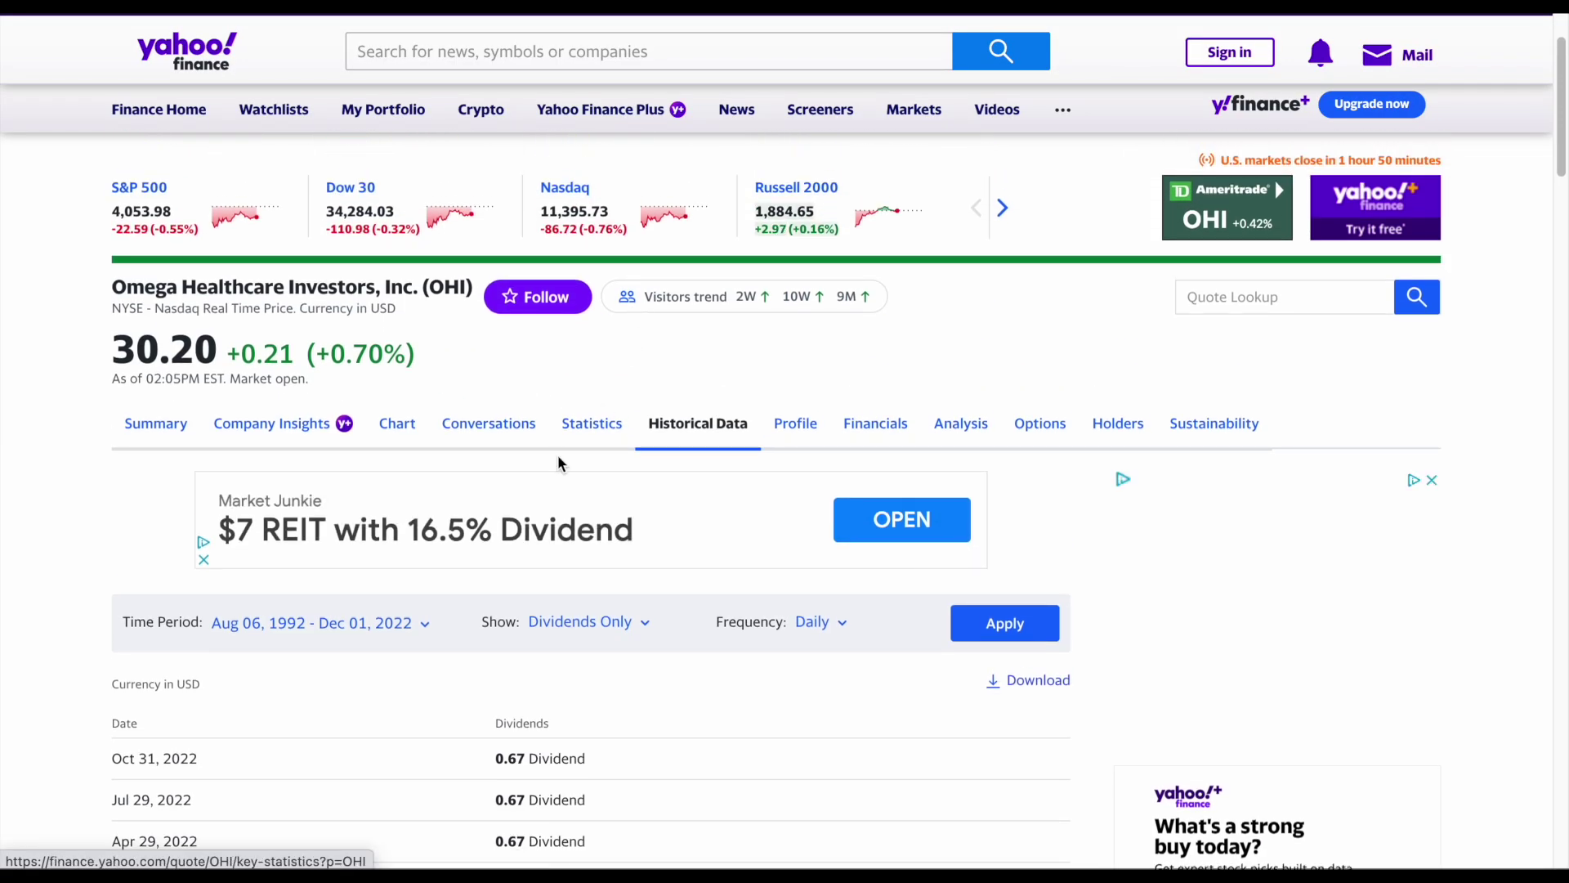
Find OHI's Total Debt of 5,253,536 thousand for 12/31/2021 on Yahoo Finance's Balance Sheet
left_click(888, 431)
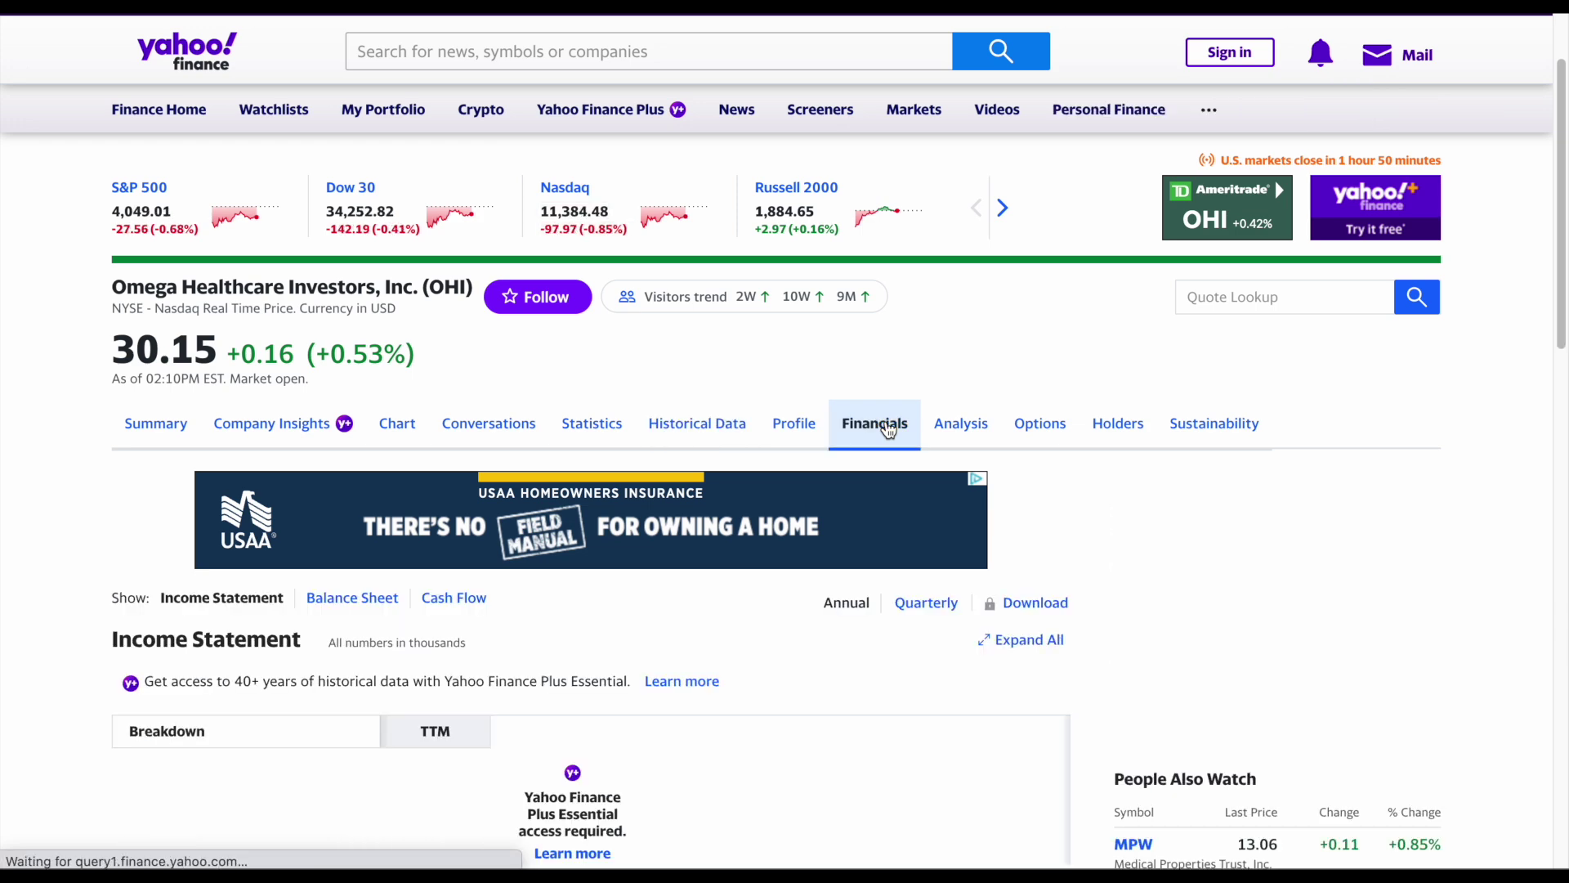
left_click(372, 602)
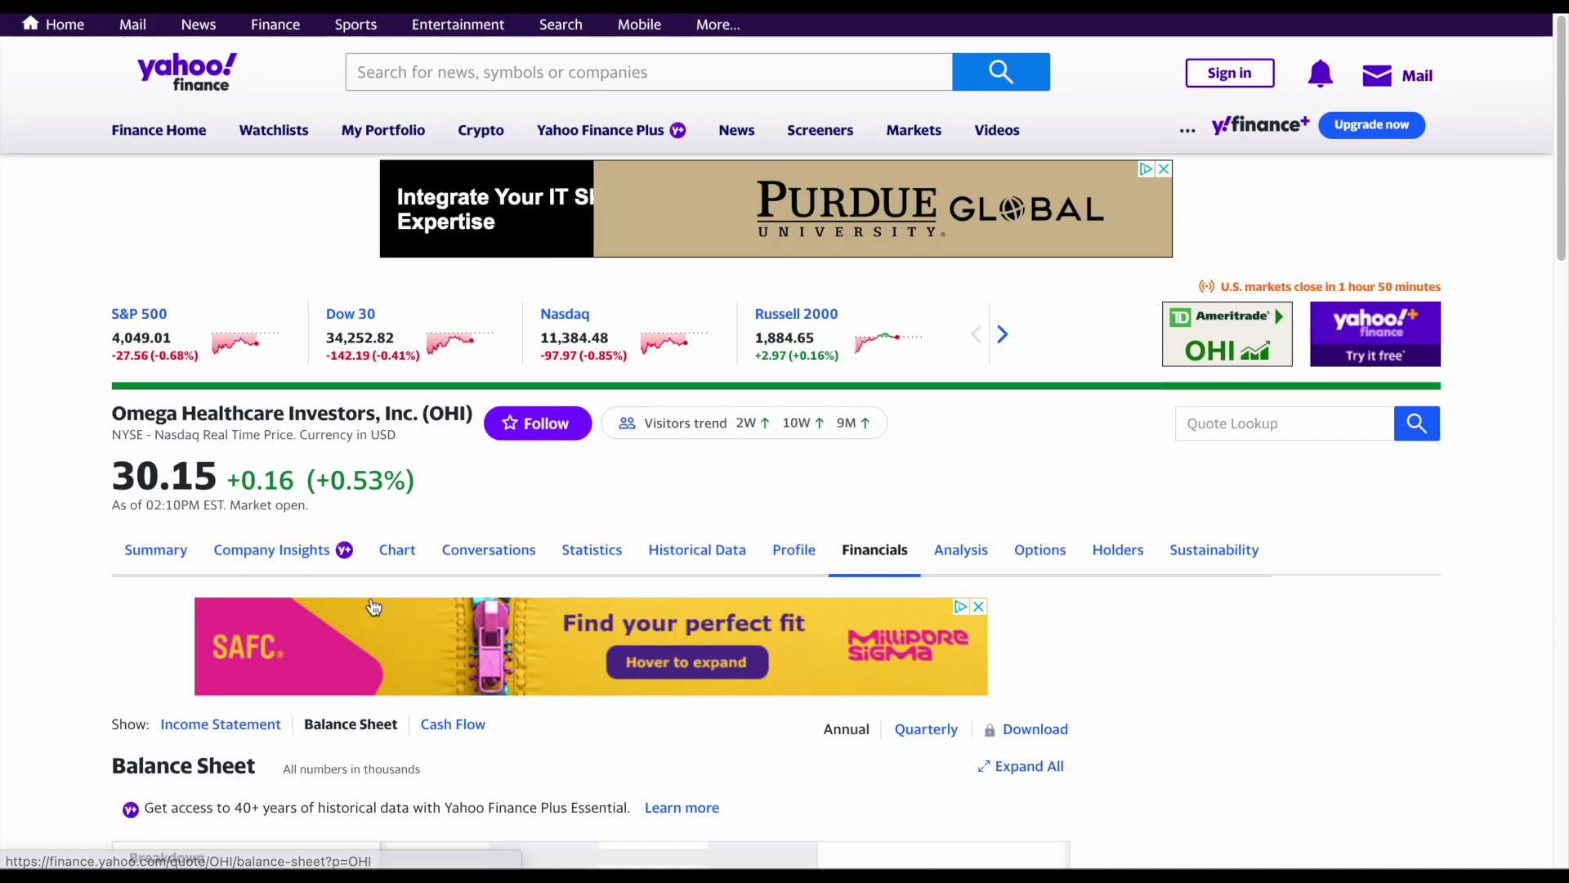
scroll(51, 595, "down", 7)
scroll(61, 586, "down", 2)
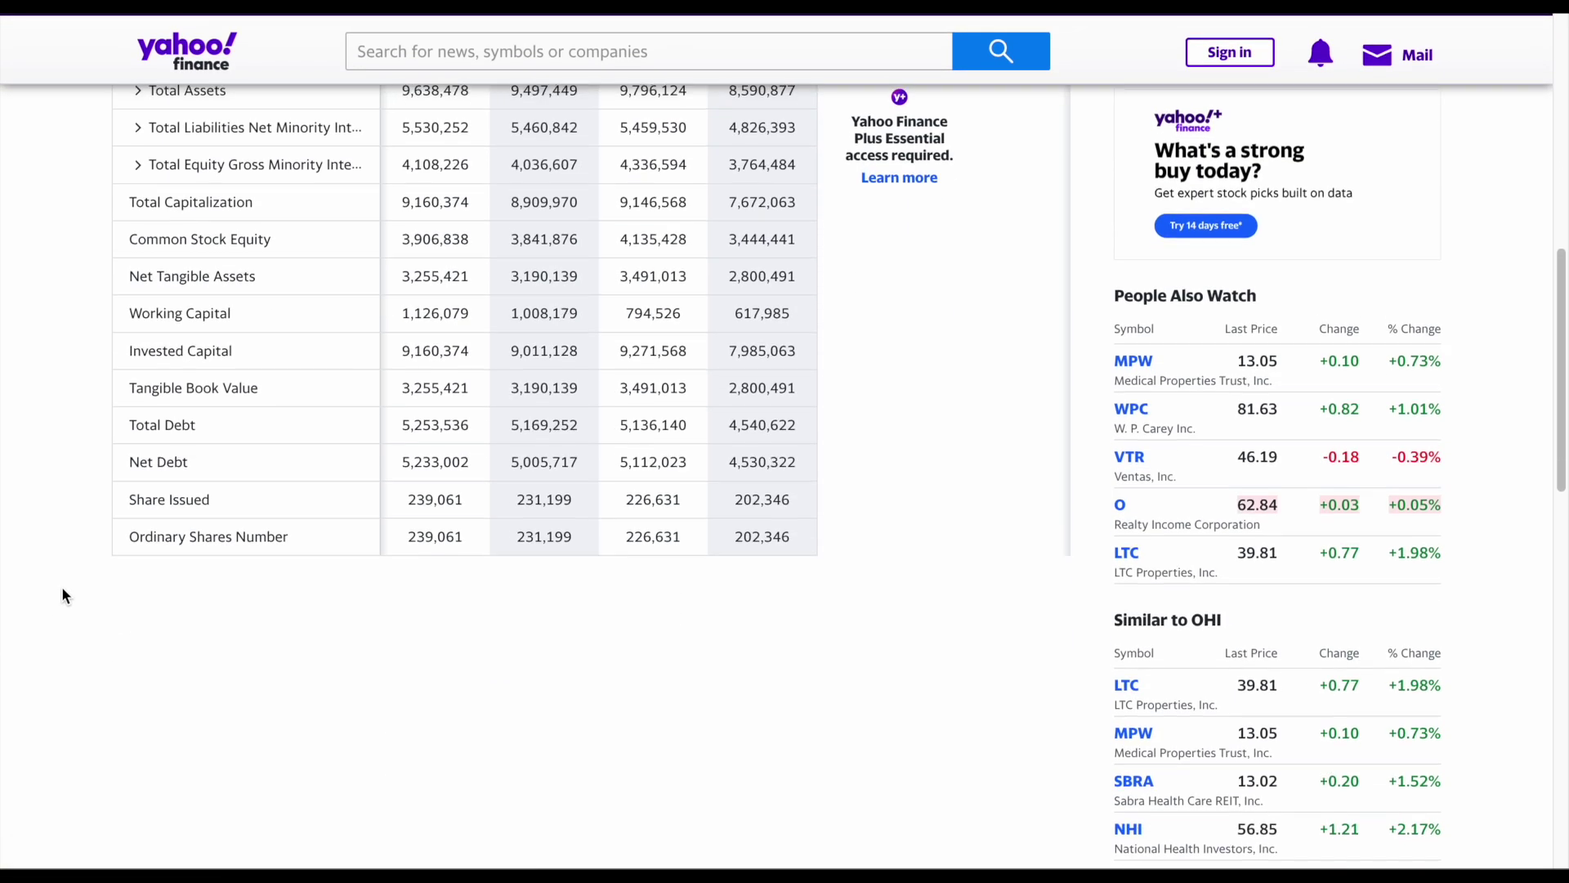
scroll(61, 586, "up", 1)
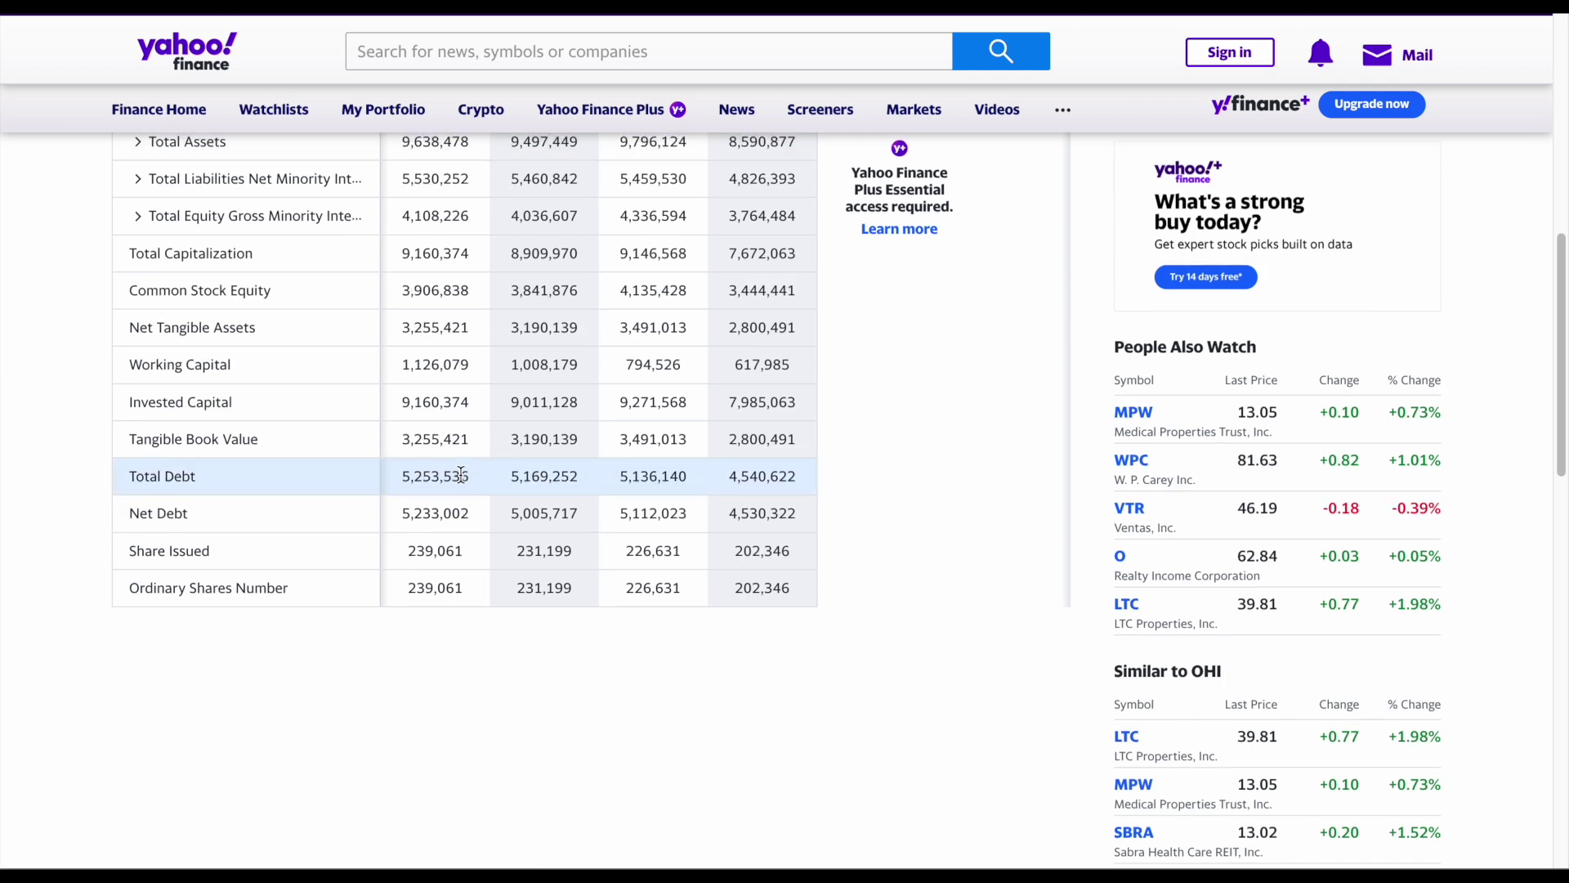
scroll(459, 474, "up", 2)
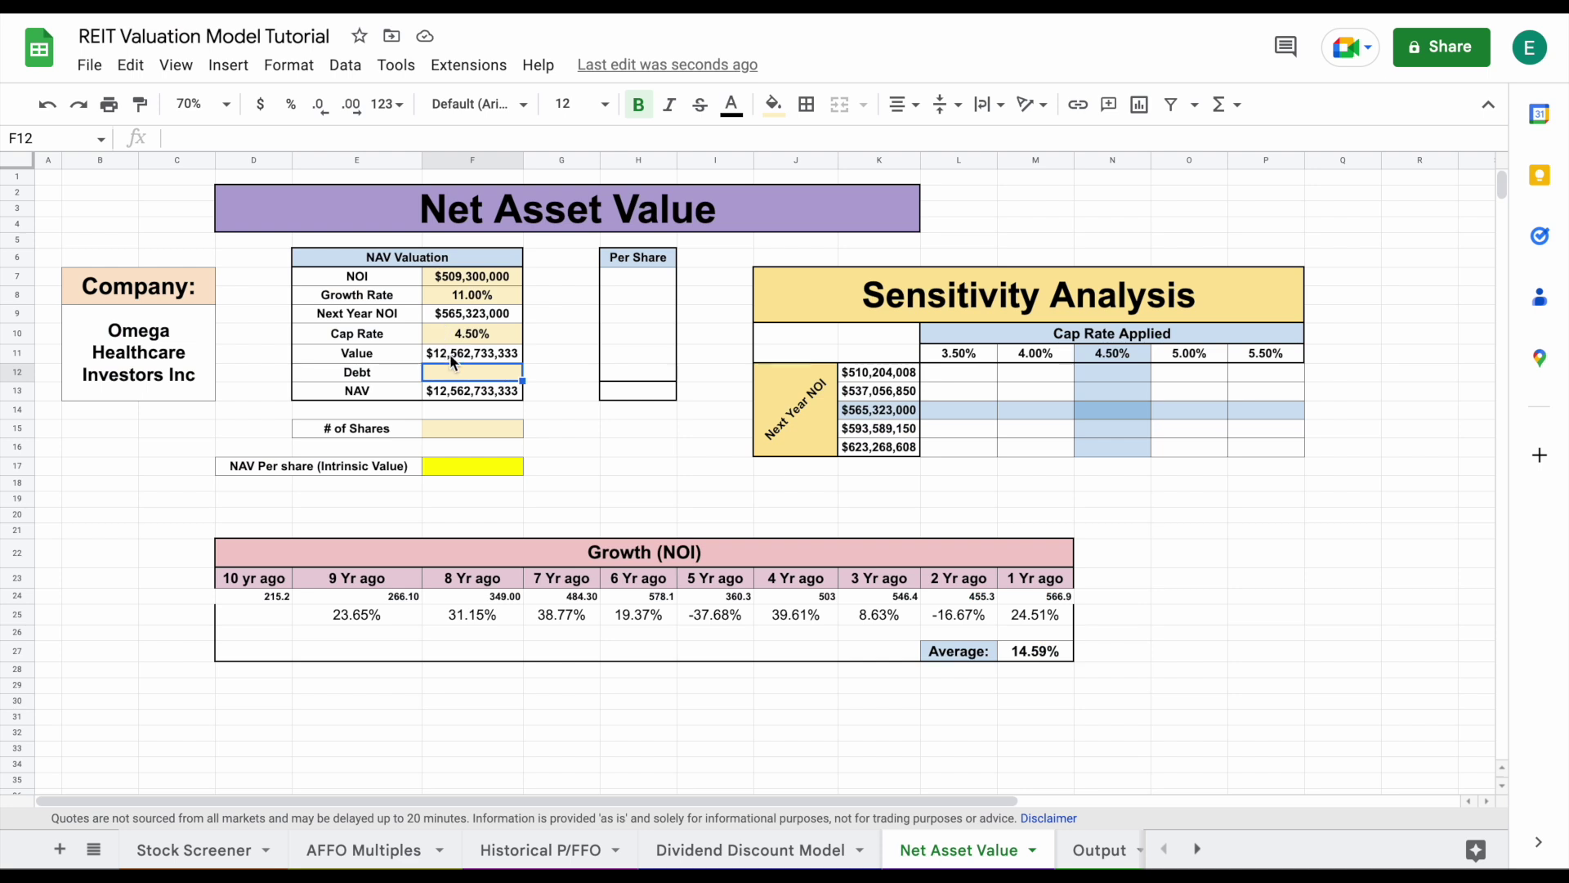
Enter Debt of $5,235,353,600 in F12, bringing NAV in F13 down to $7,327,379,733
type("52")
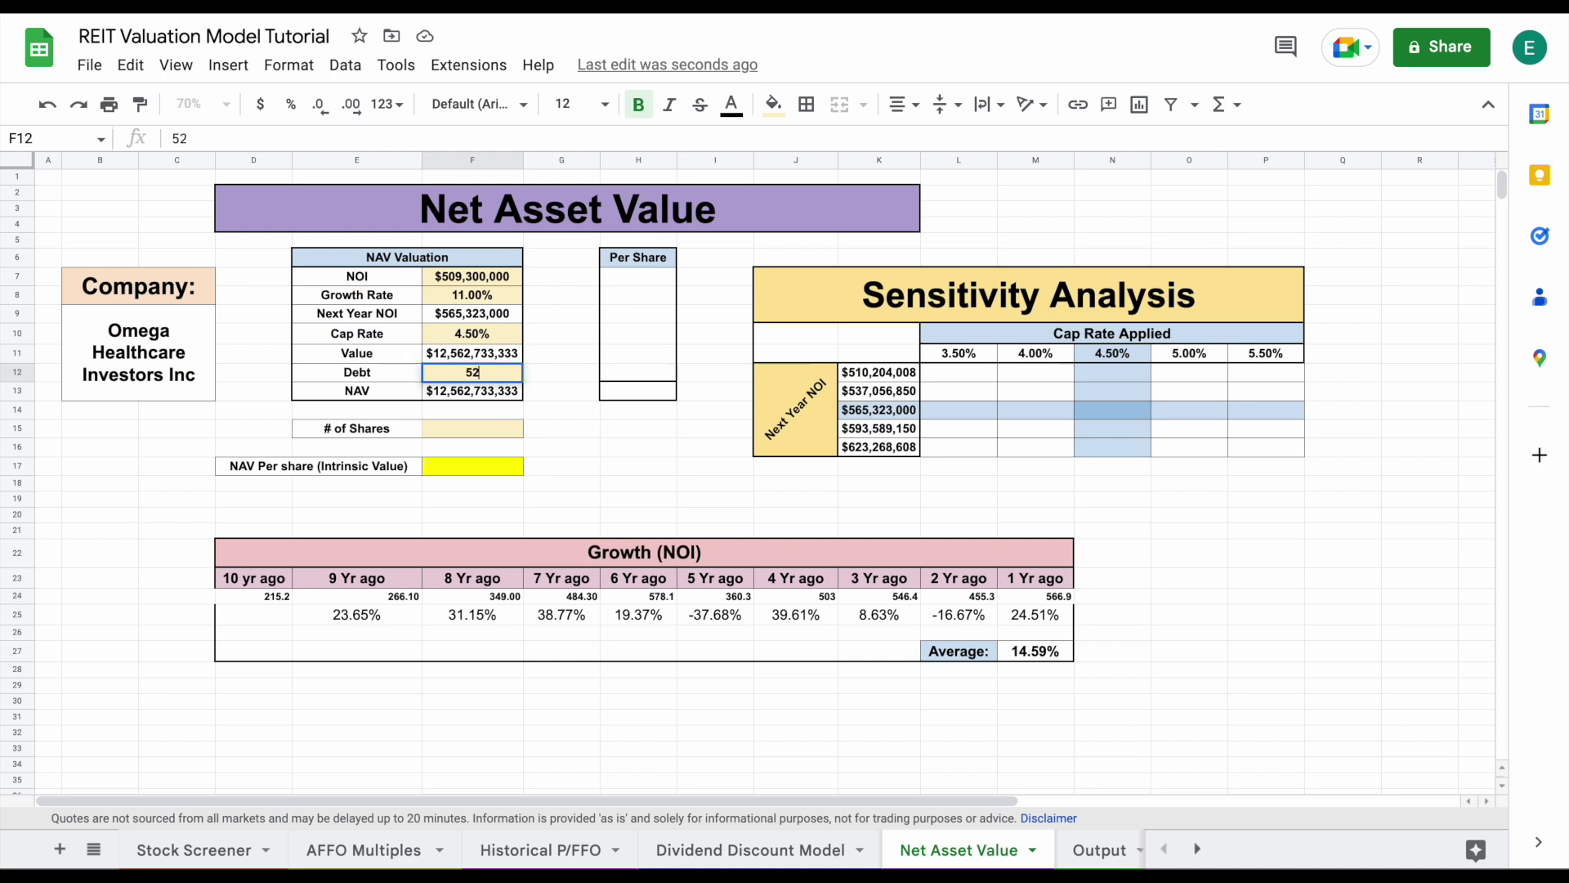
type(",353,")
type("536,")
type("000")
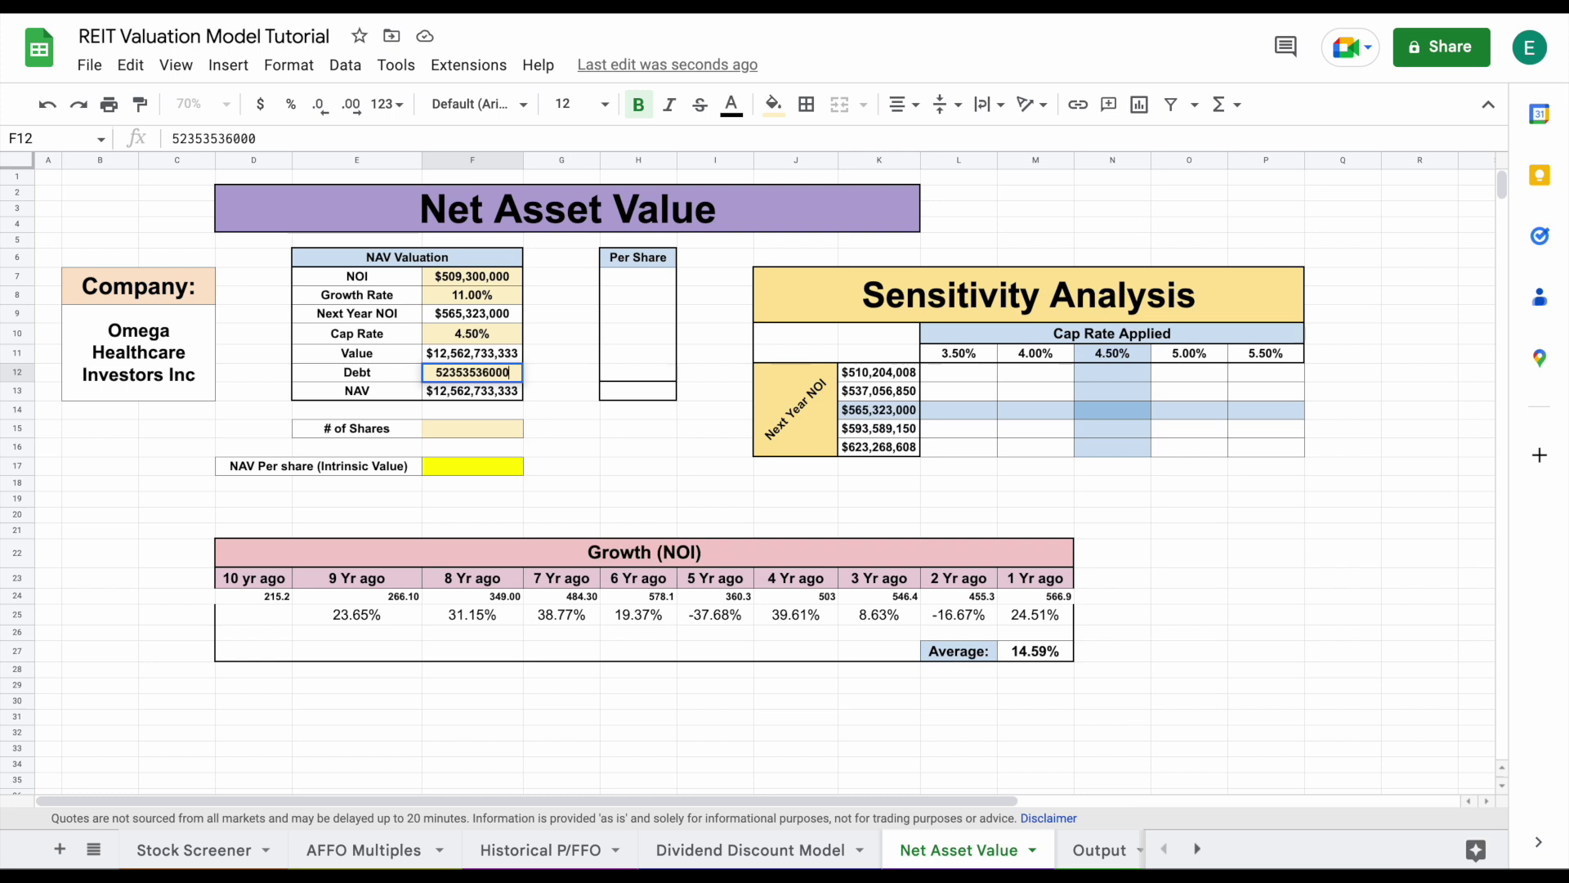
key("Return")
left_click(514, 378)
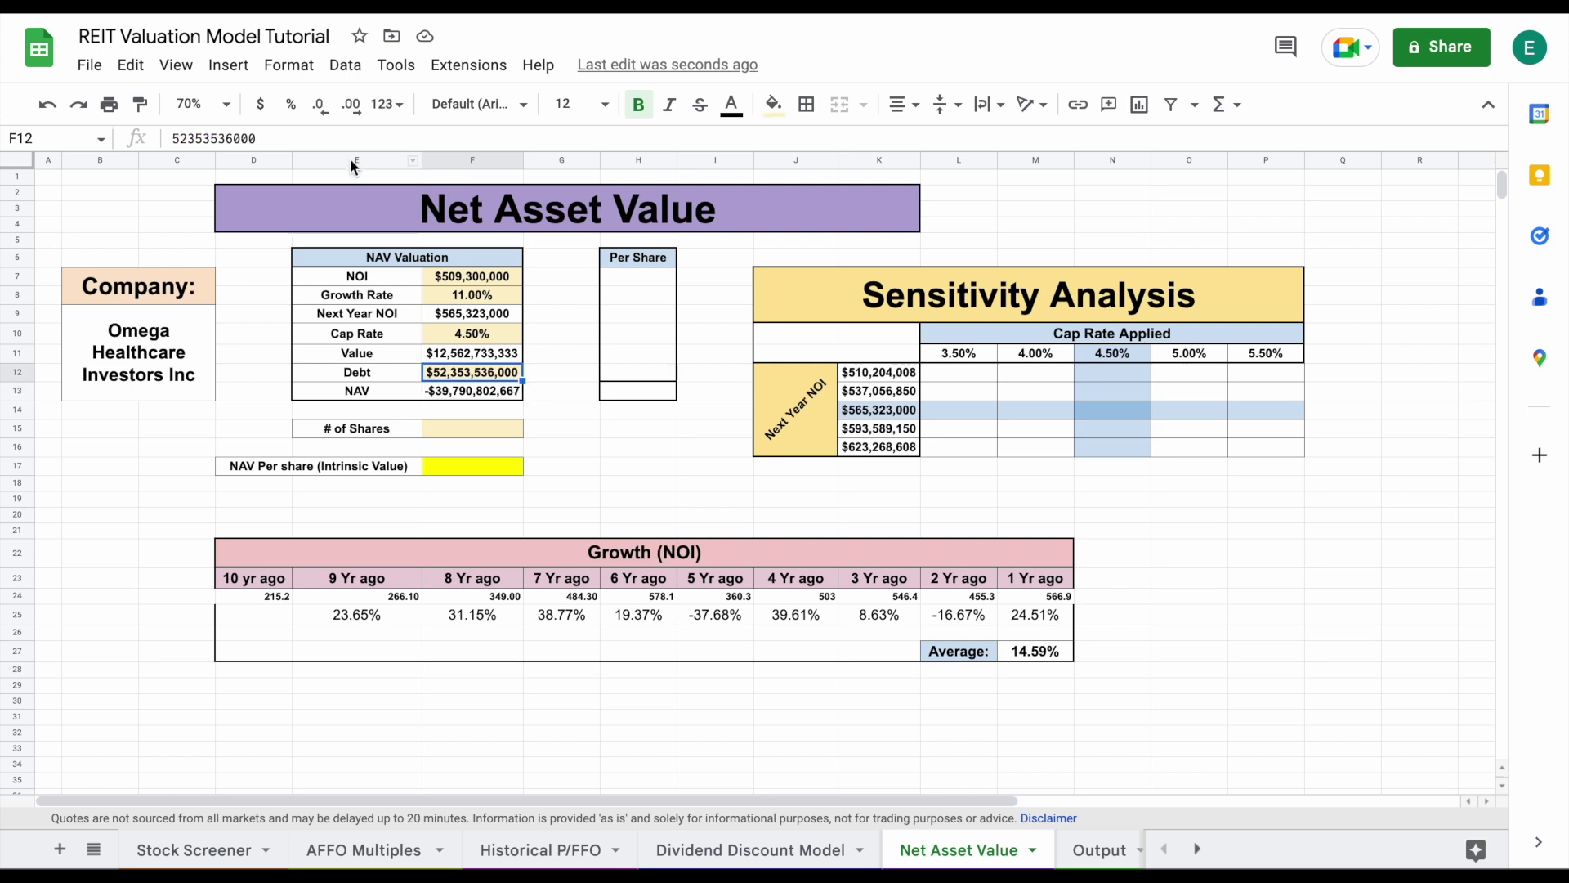
key("Return")
key("Return")
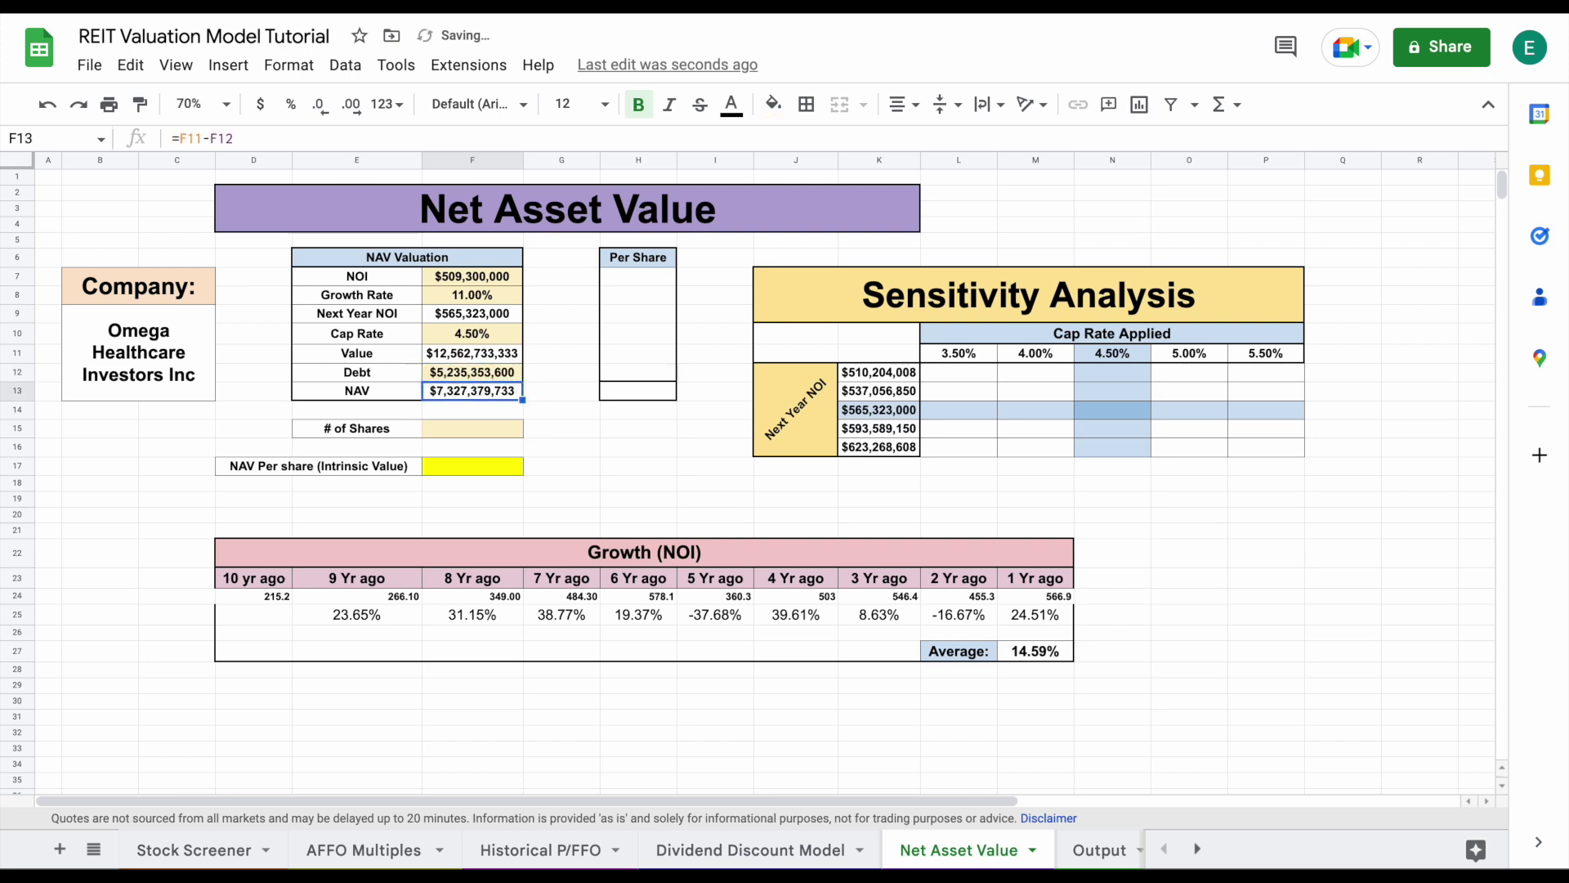
left_click(399, 389)
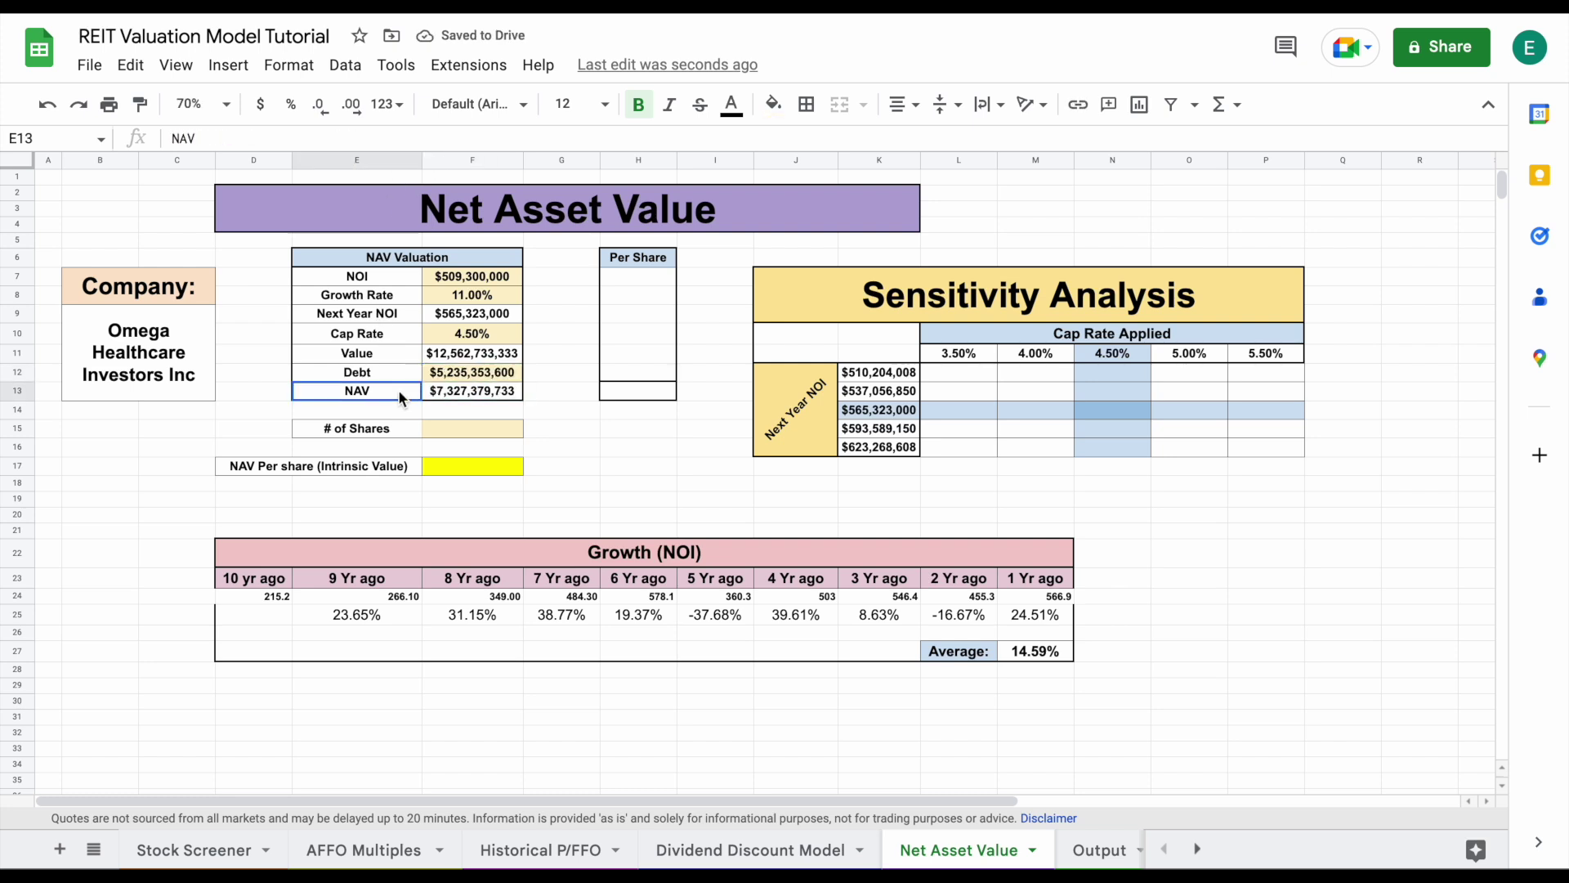
left_click_drag(399, 389, 462, 397)
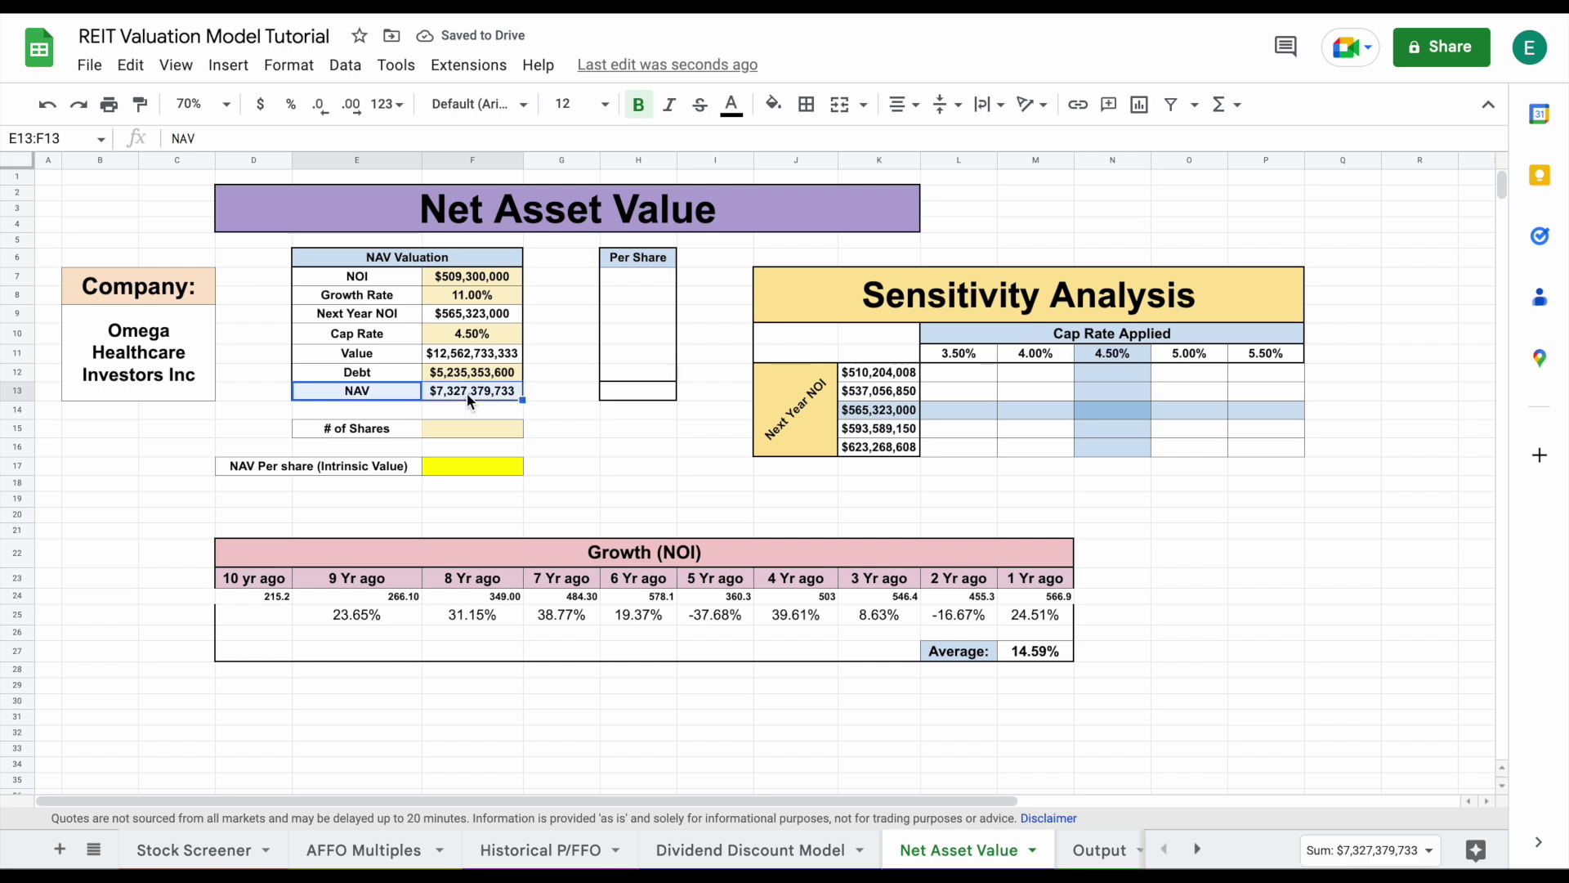
left_click(503, 392)
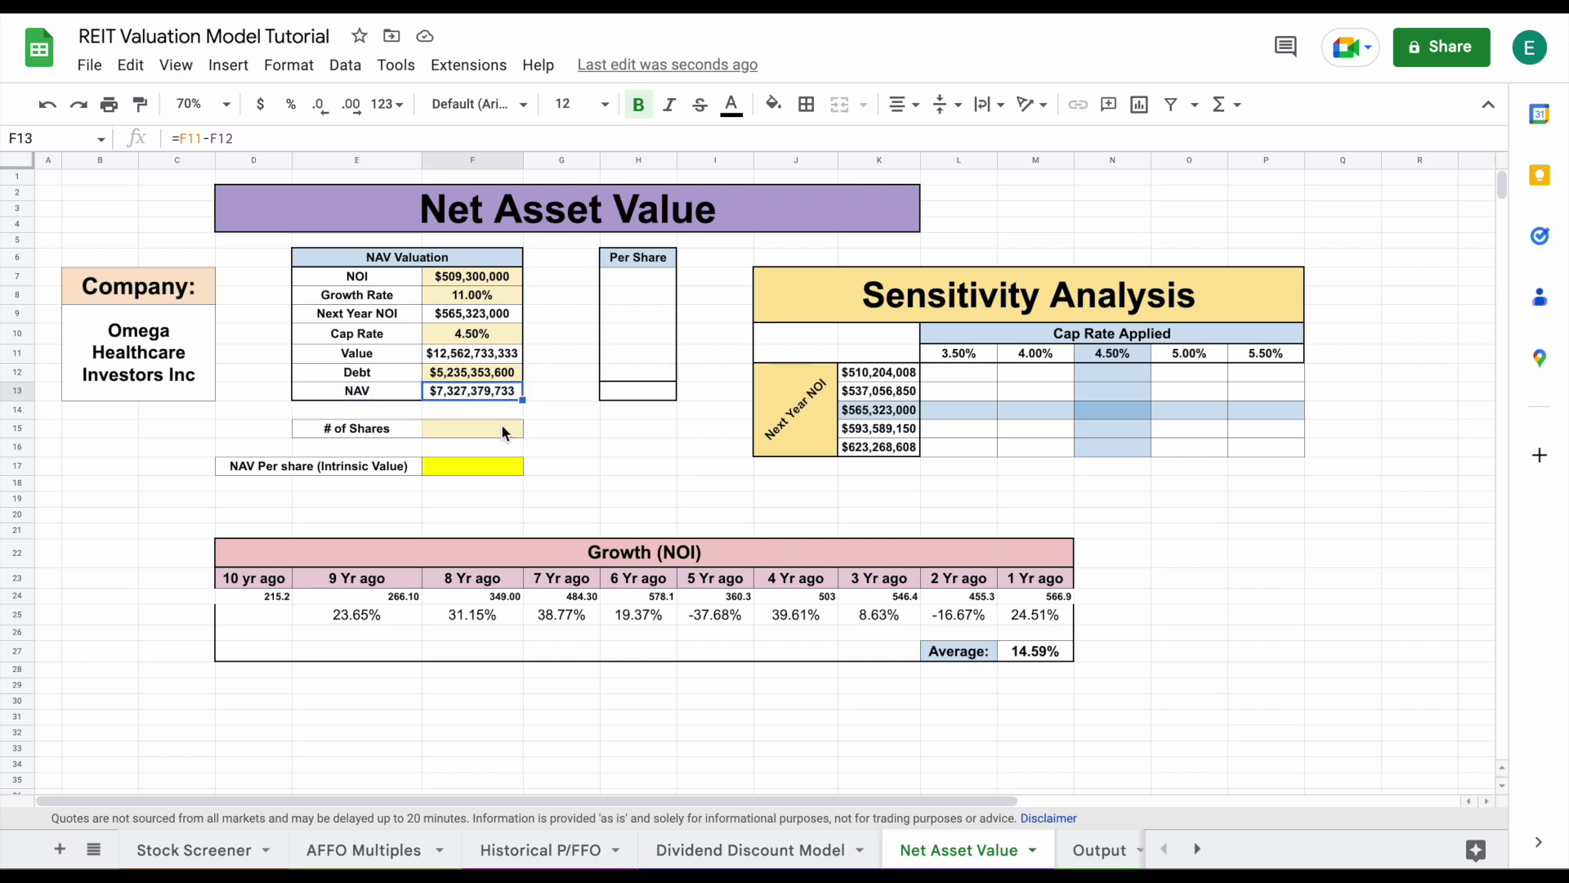
left_click(400, 428)
left_click(447, 428)
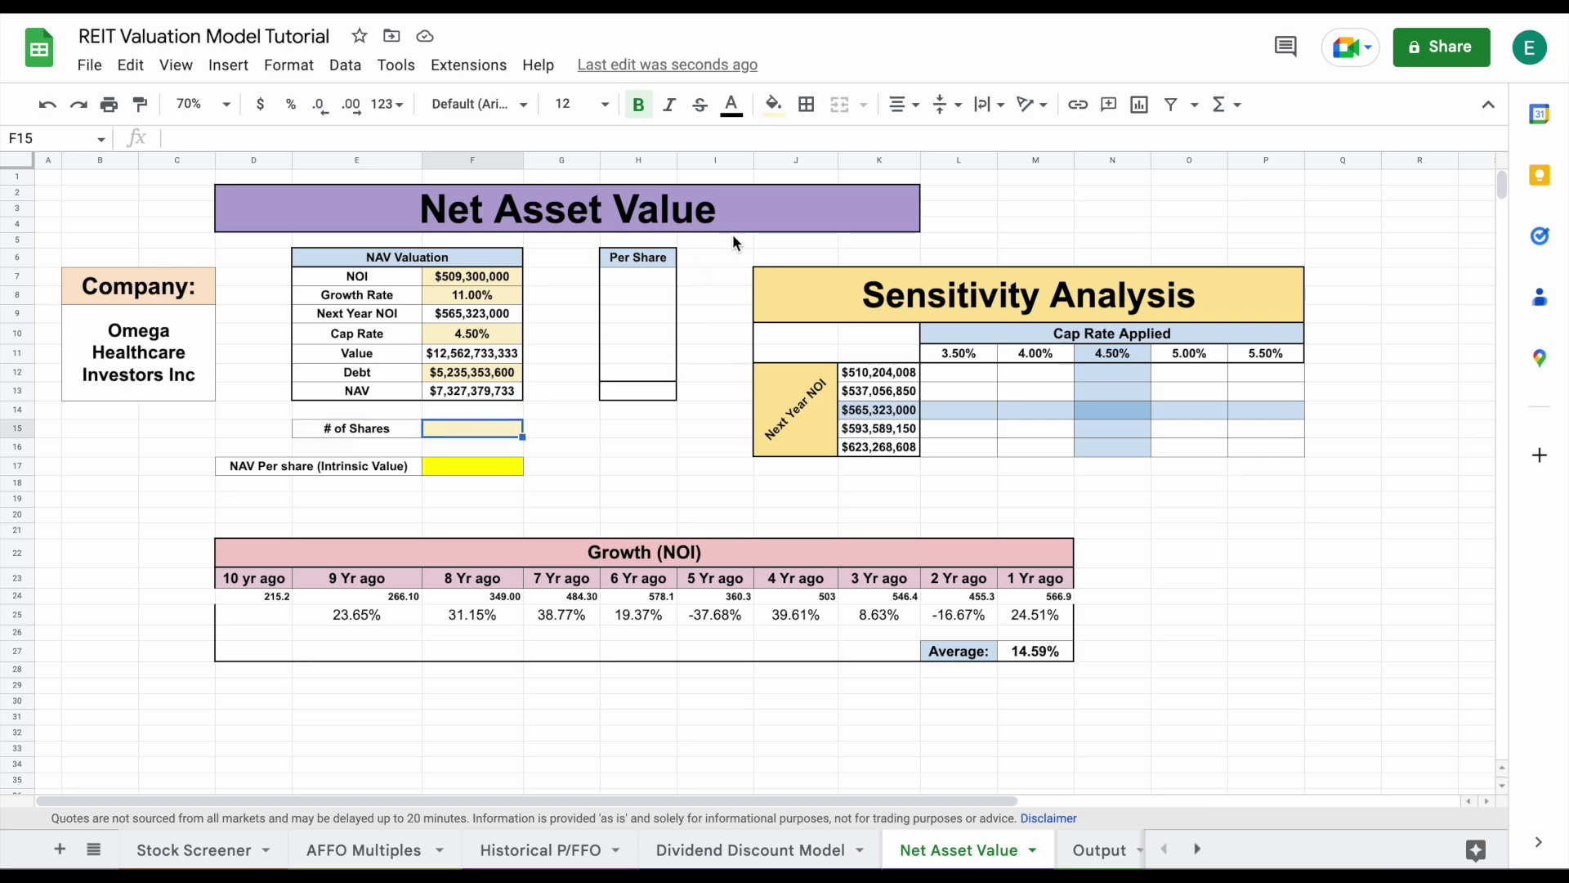
Look up OHI's Shares Outstanding of 234.18M on Yahoo Finance's Statistics page
key("ctrl+Tab")
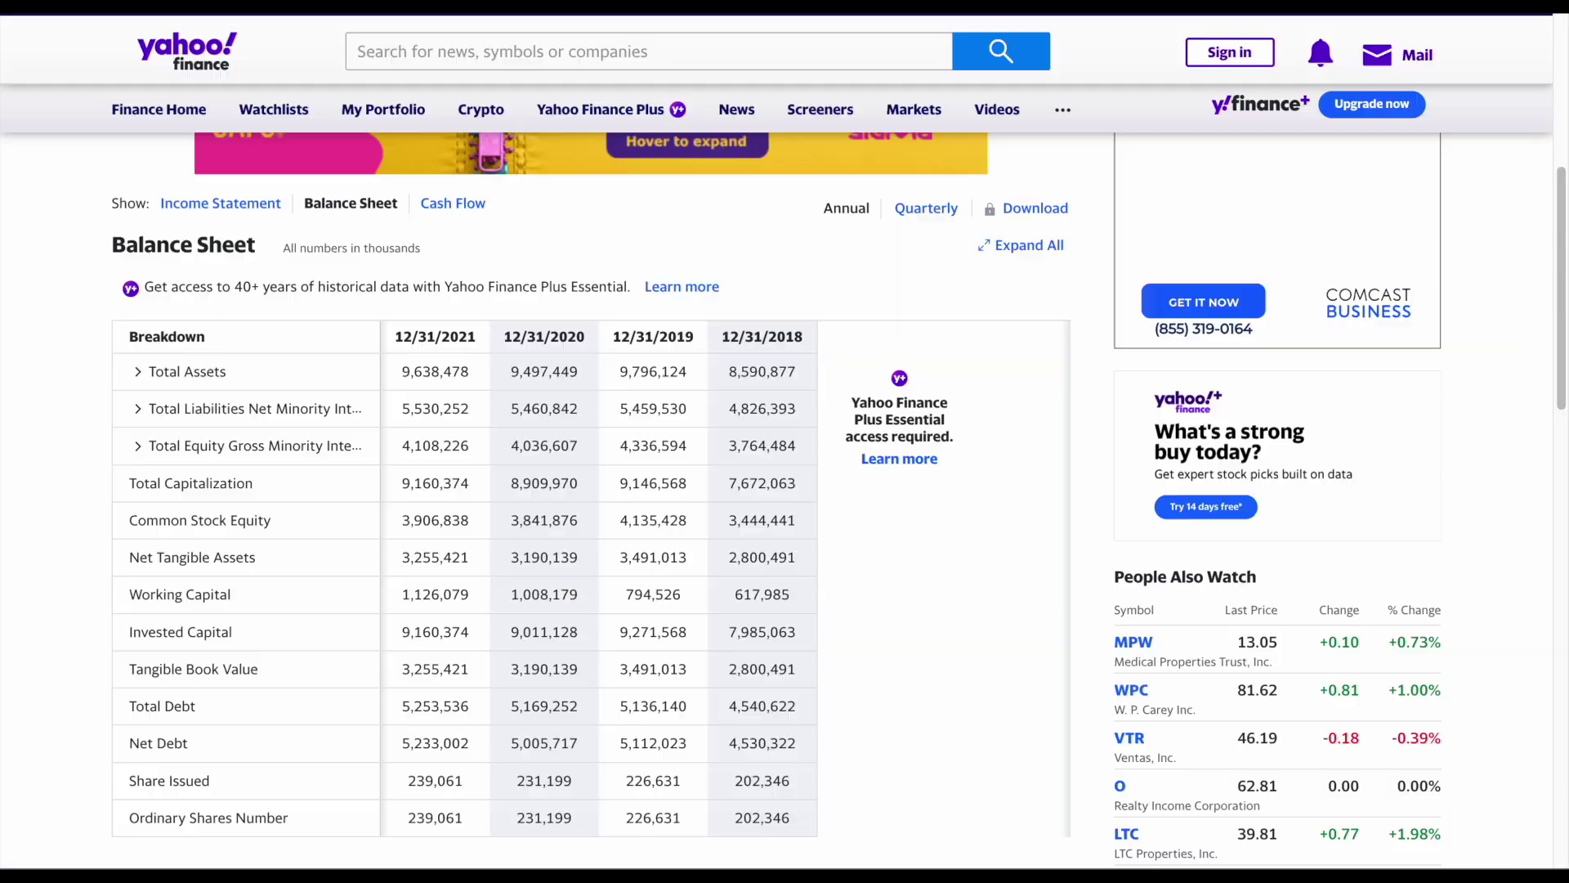
scroll(600, 472, "up", 6)
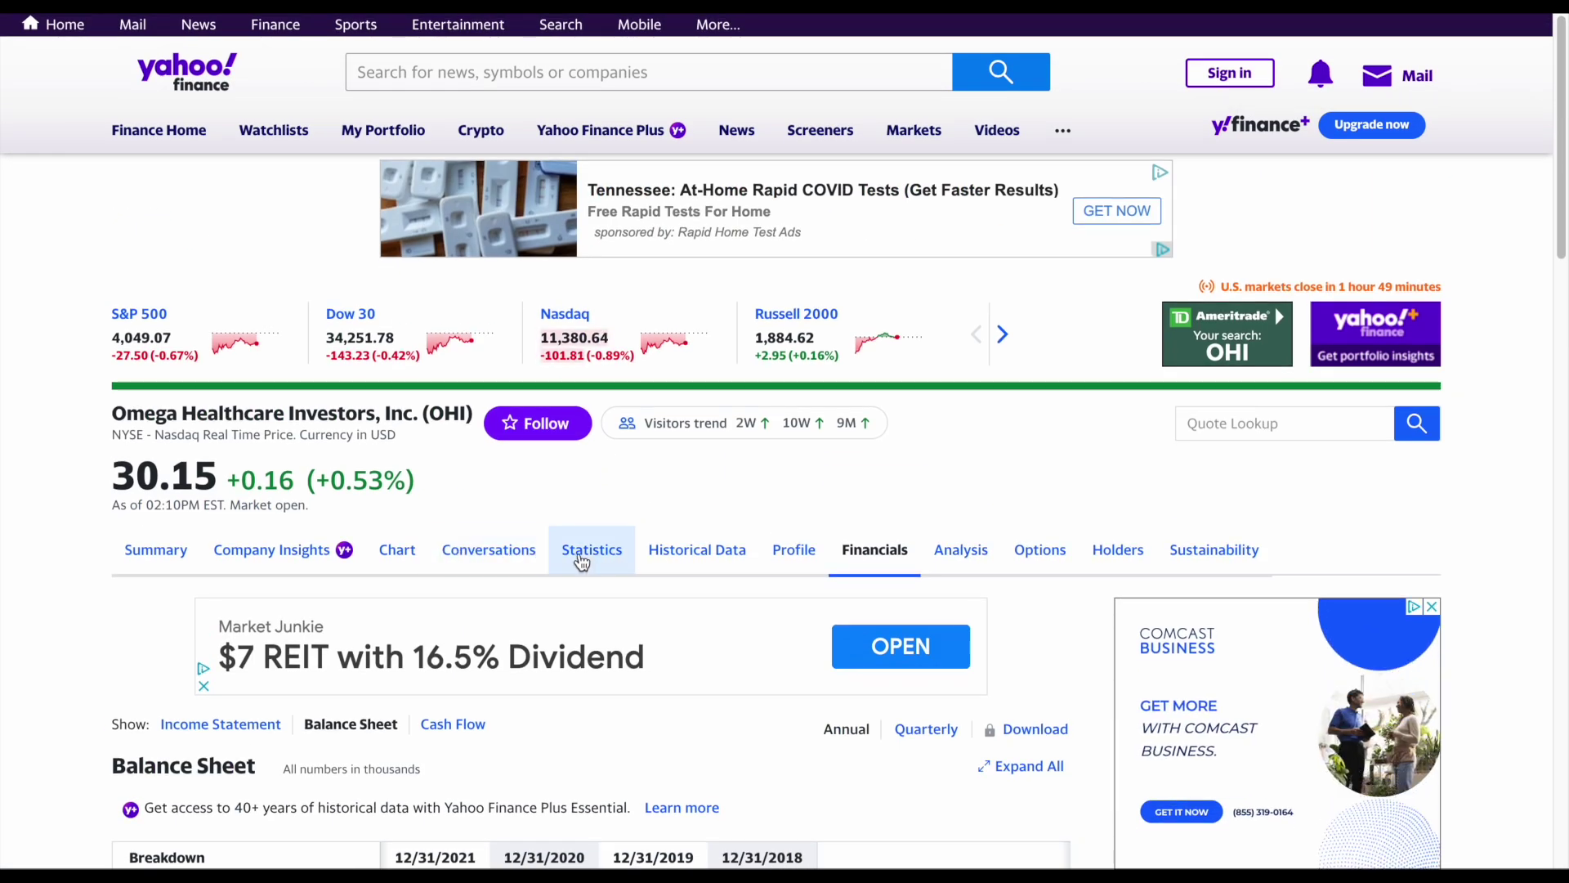
left_click(600, 563)
scroll(634, 549, "down", 10)
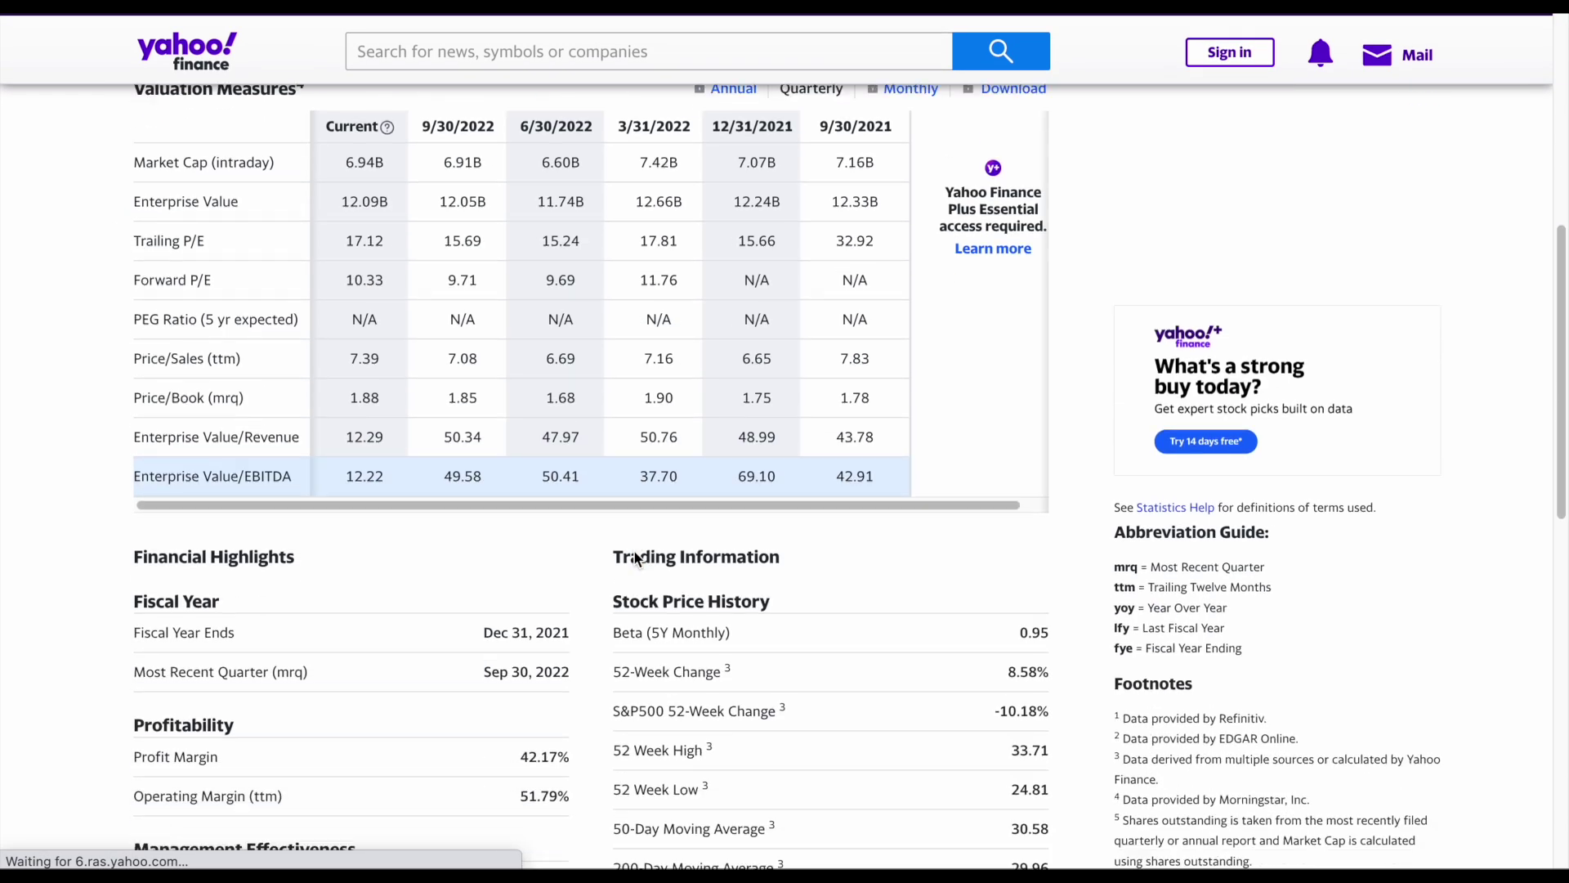
scroll(634, 549, "down", 4)
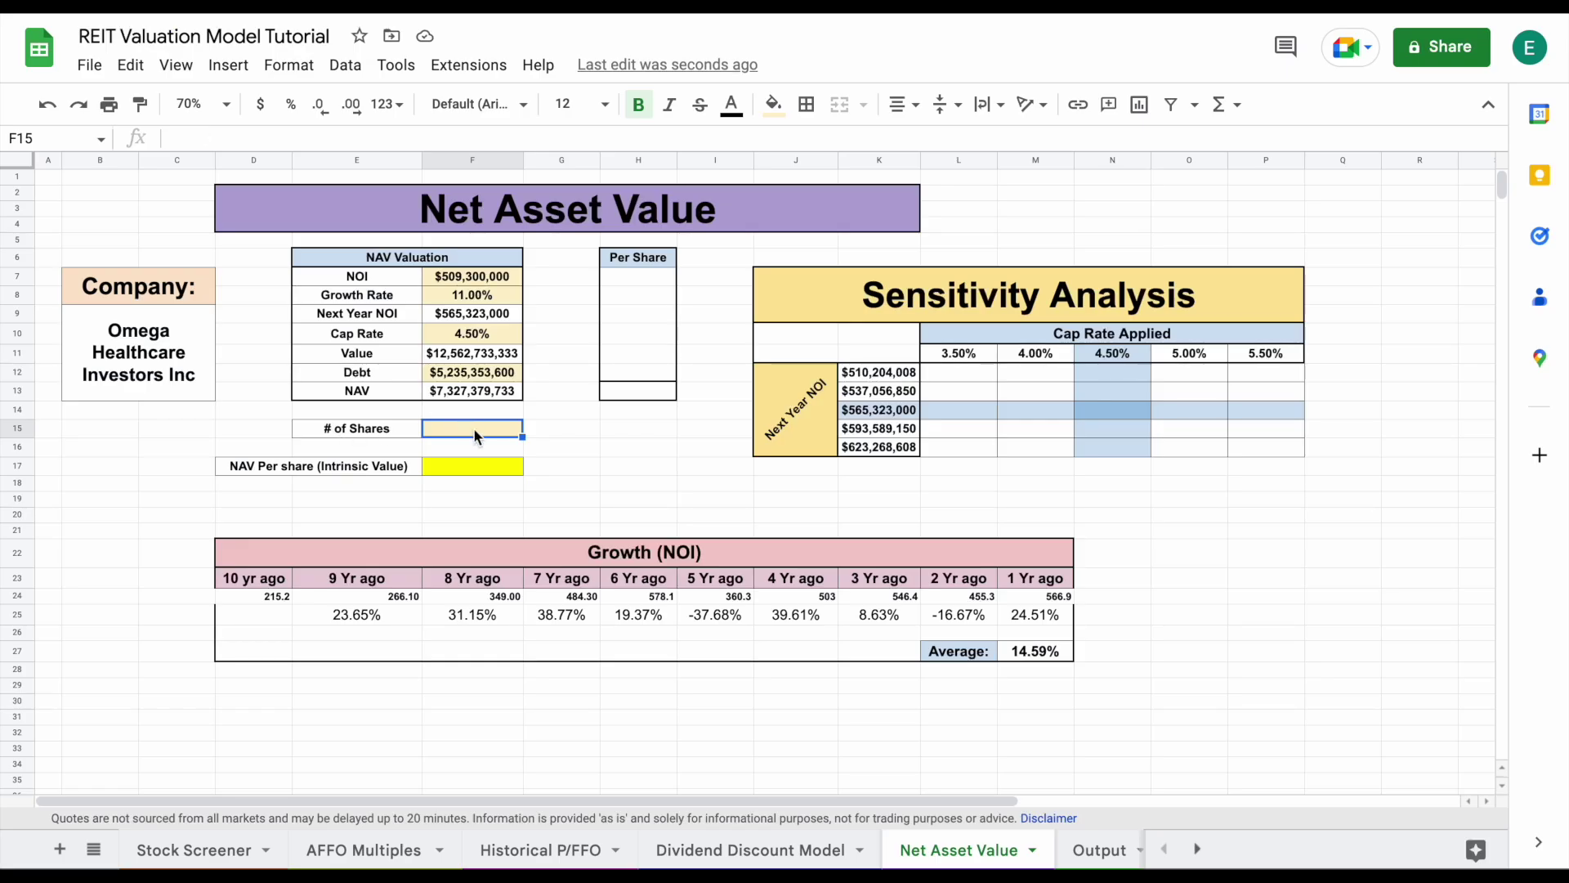
Enter 234,180,000 shares in F15, yielding a NAV per share of $31.29 in F17
type("234180000")
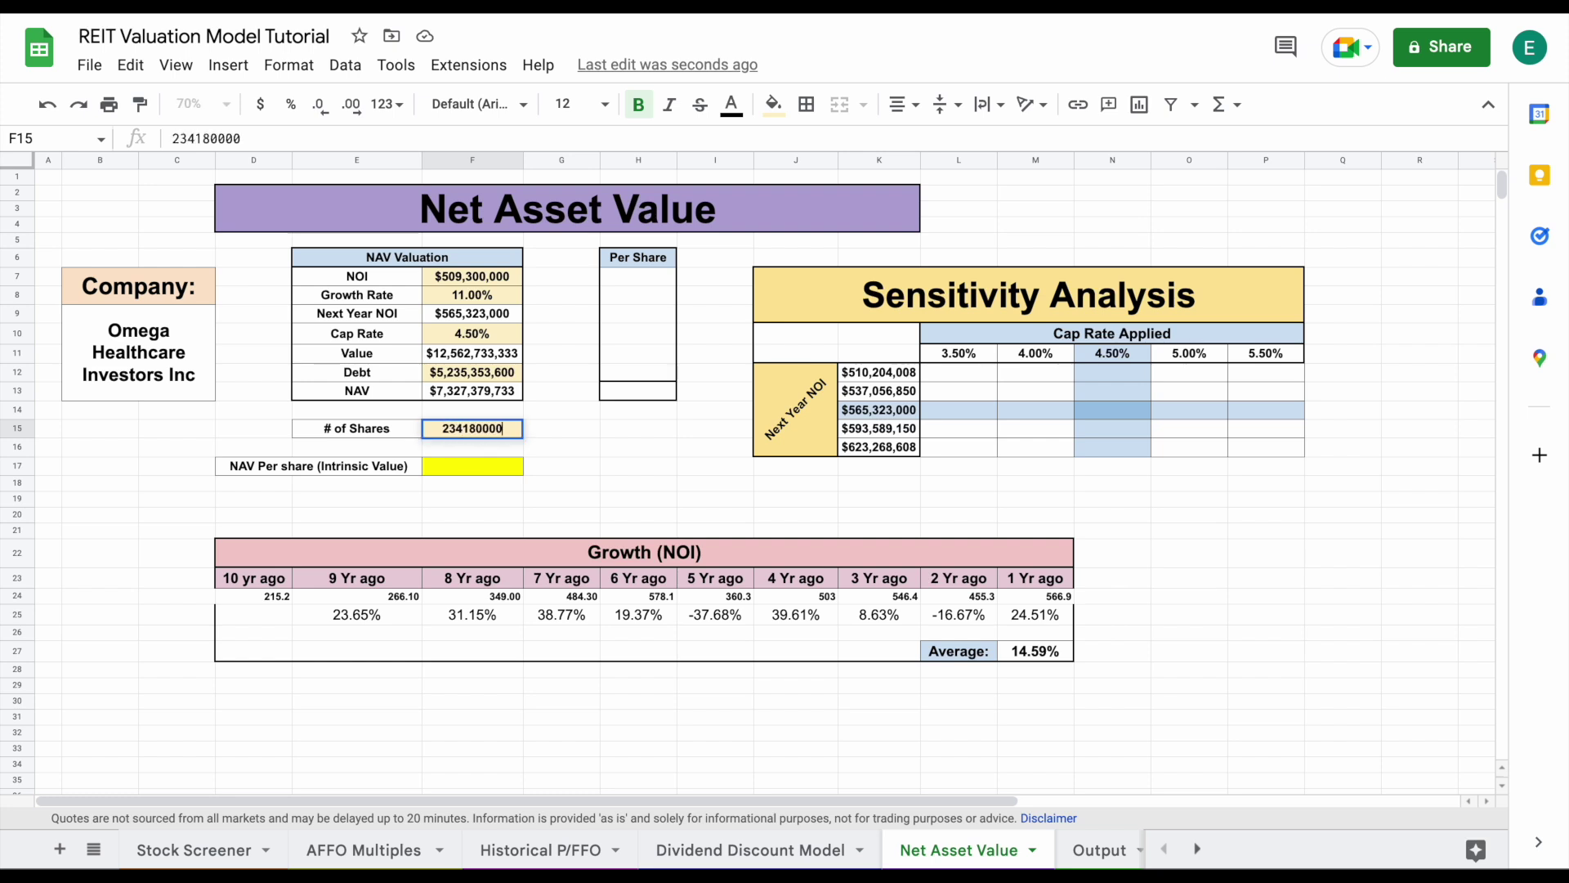
key("Return")
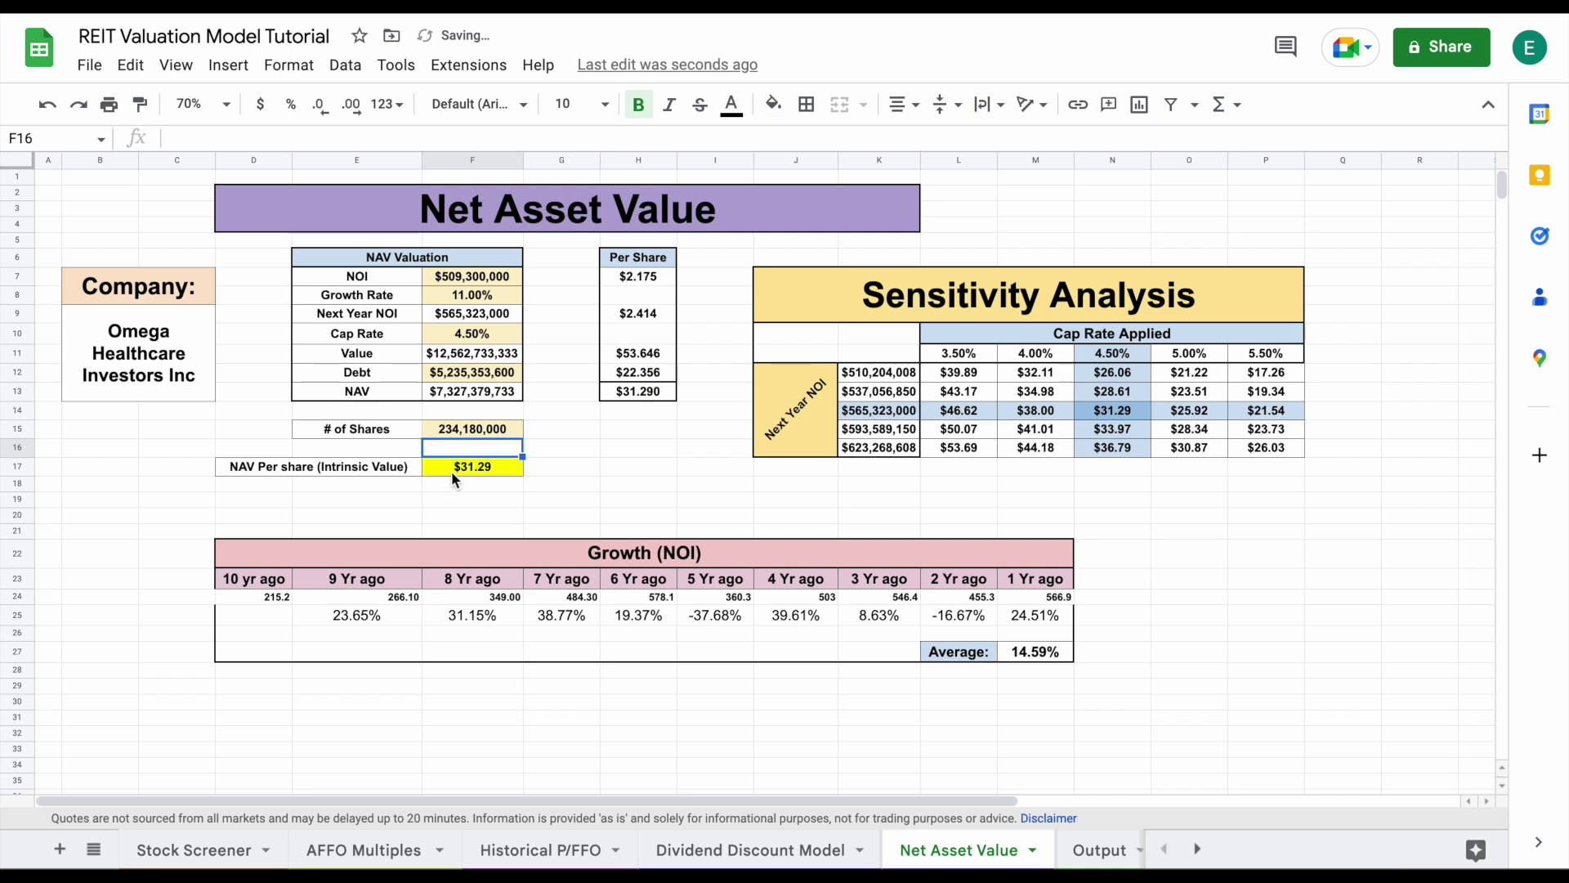
left_click(373, 466)
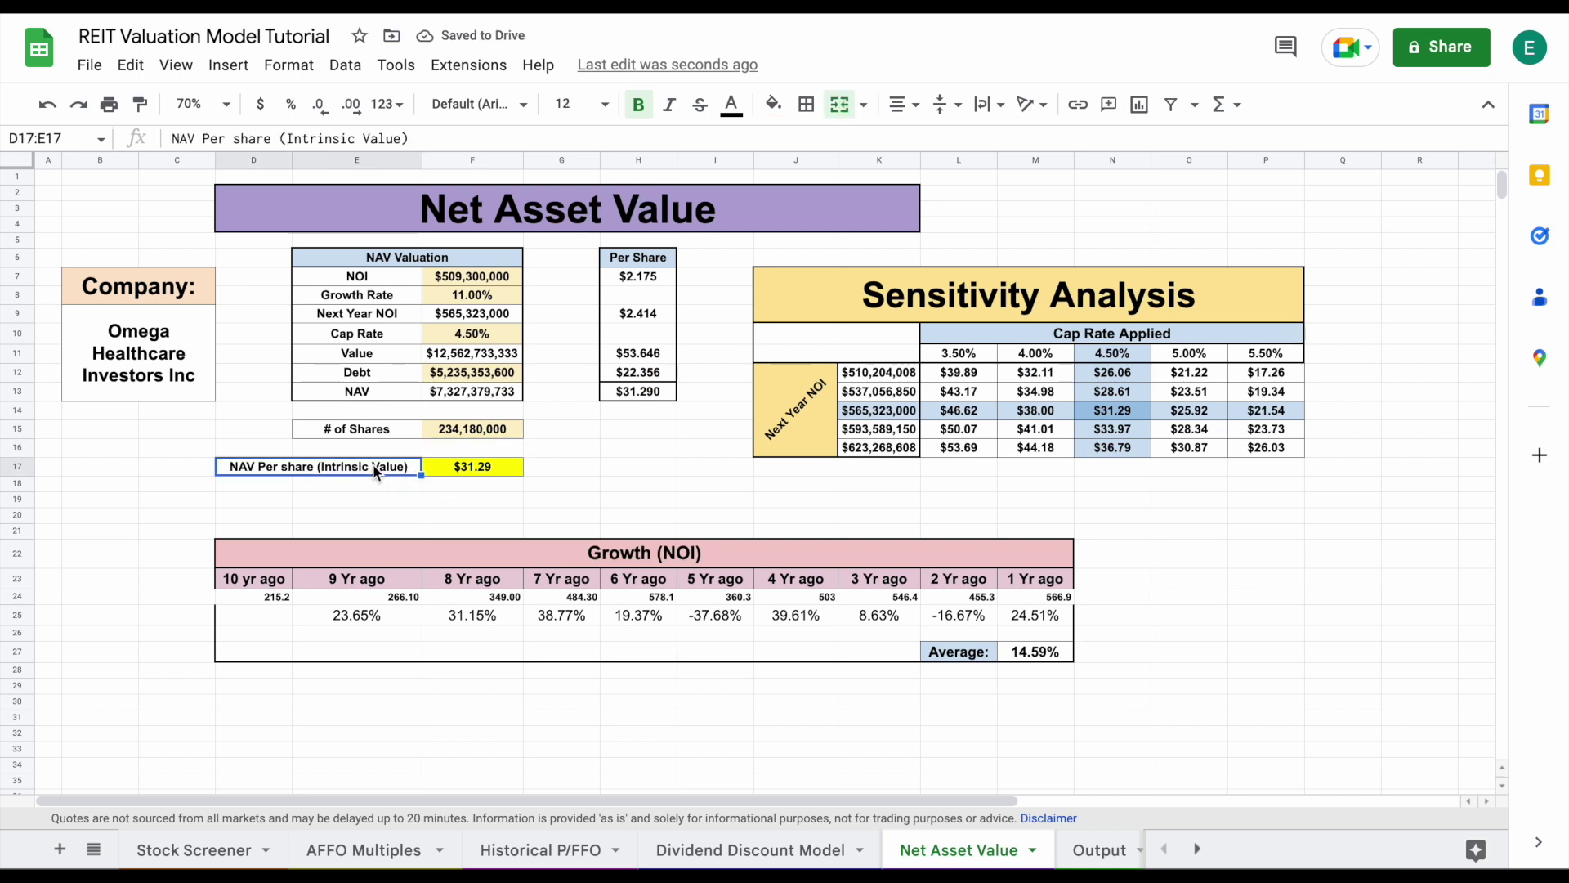
left_click(472, 469)
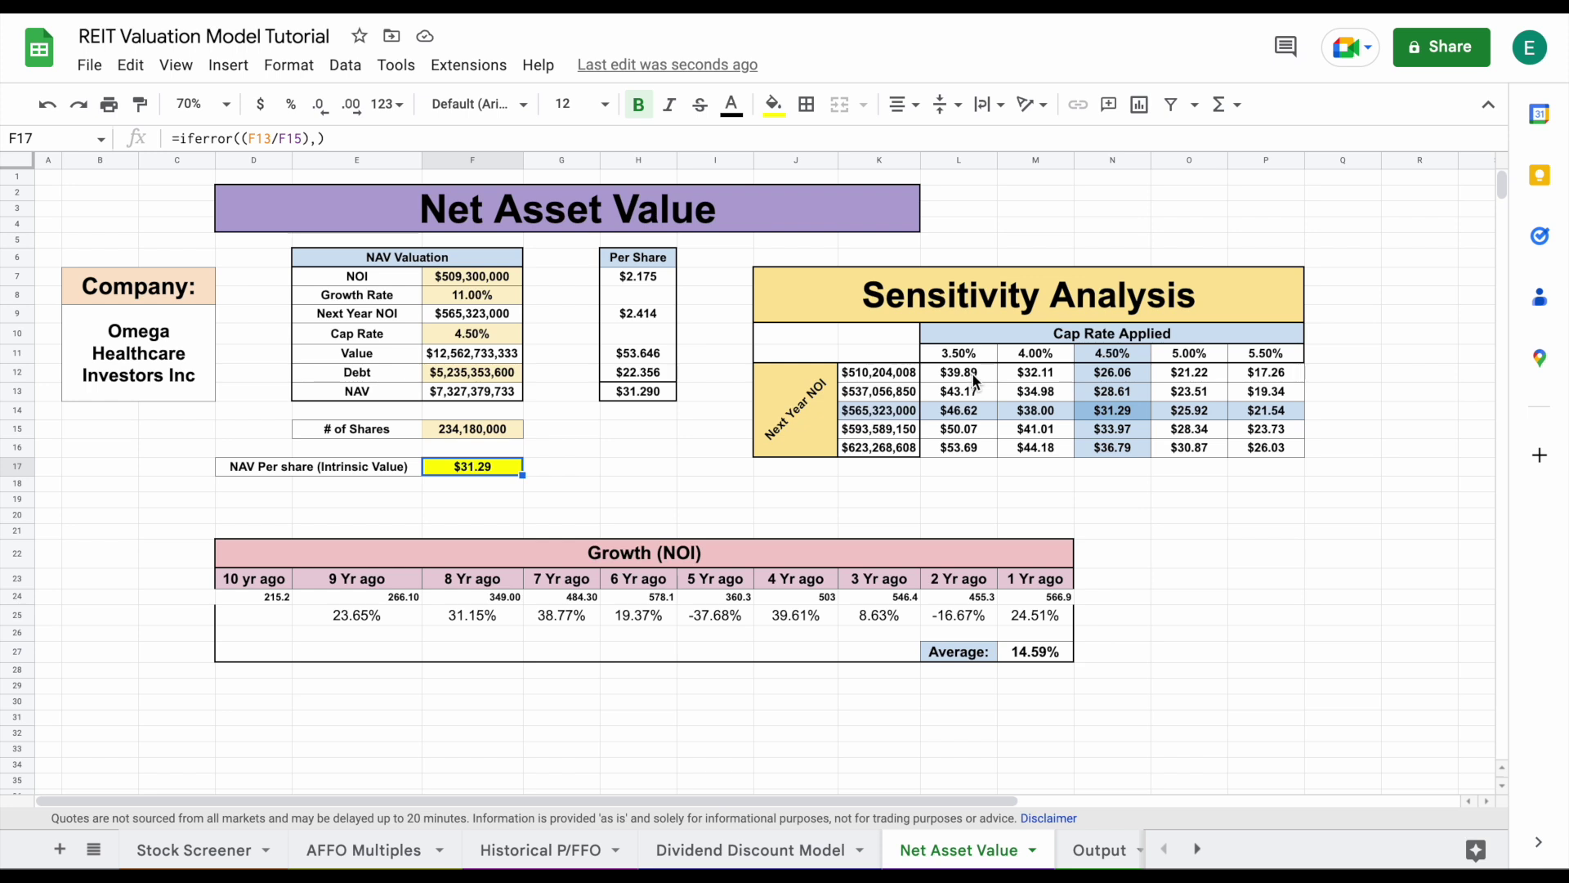
left_click_drag(889, 380, 891, 448)
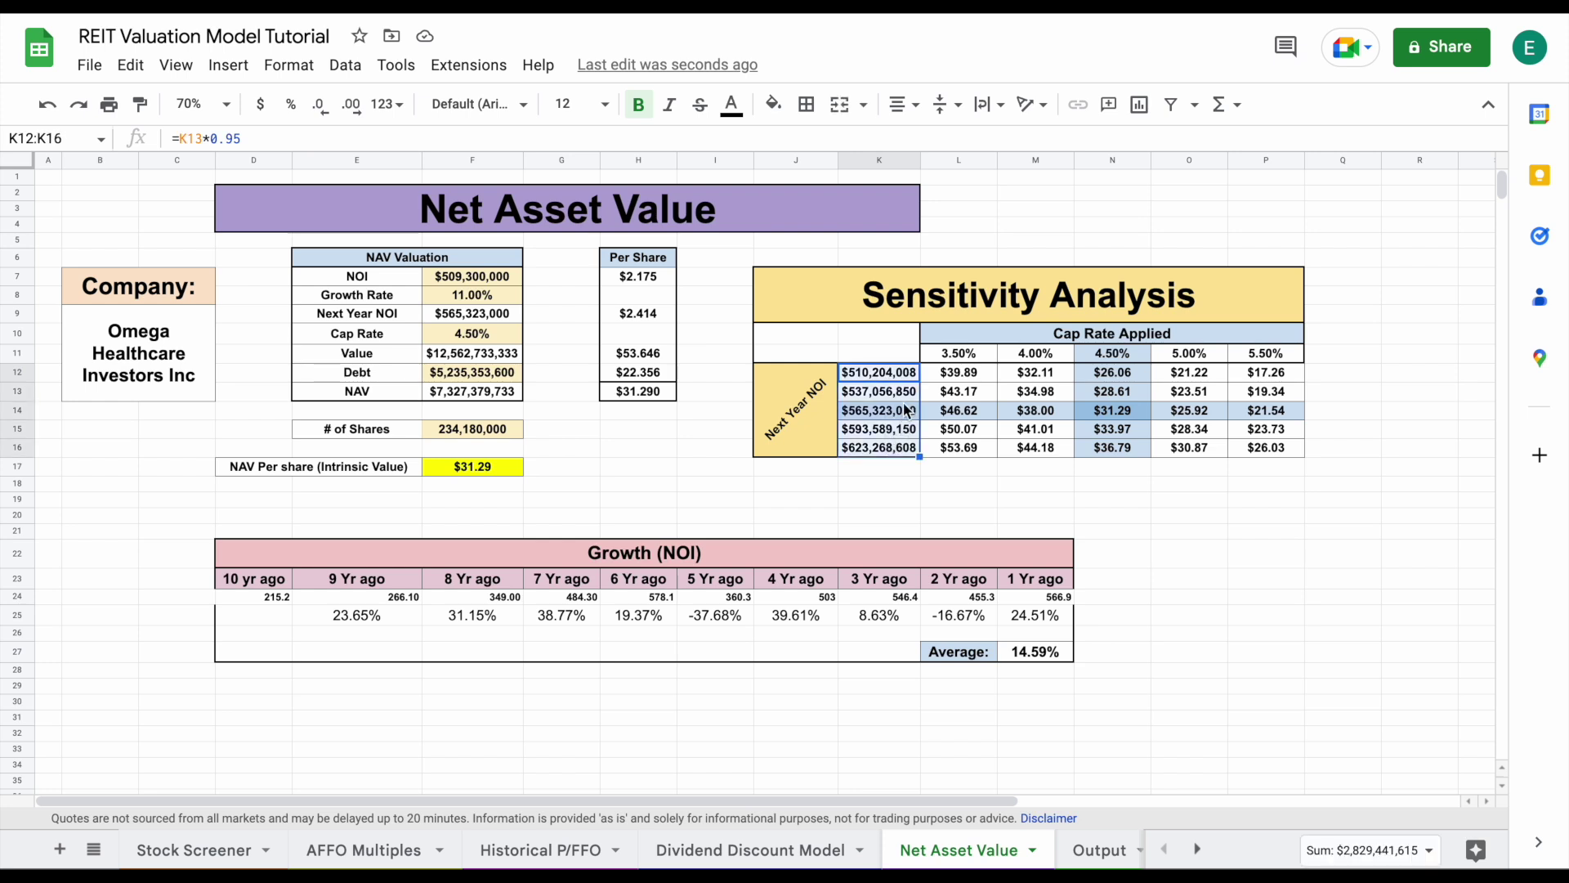
Inspect the sensitivity table's Next Year NOI scenario and cap-rate formulas
left_click(903, 411)
left_click(906, 401)
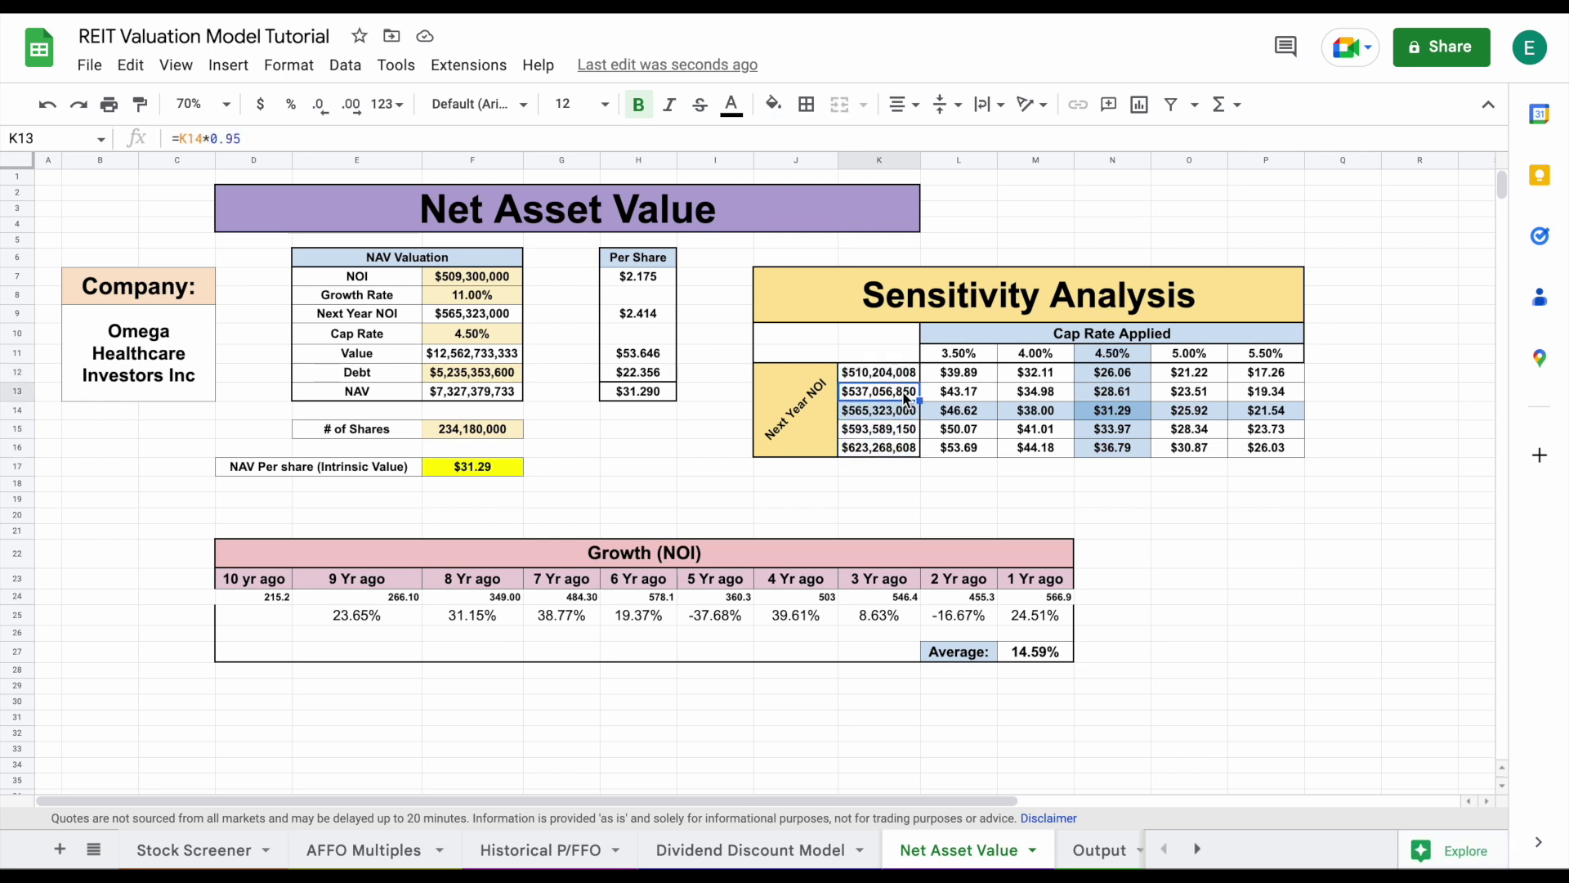
key("Up")
left_click(906, 415)
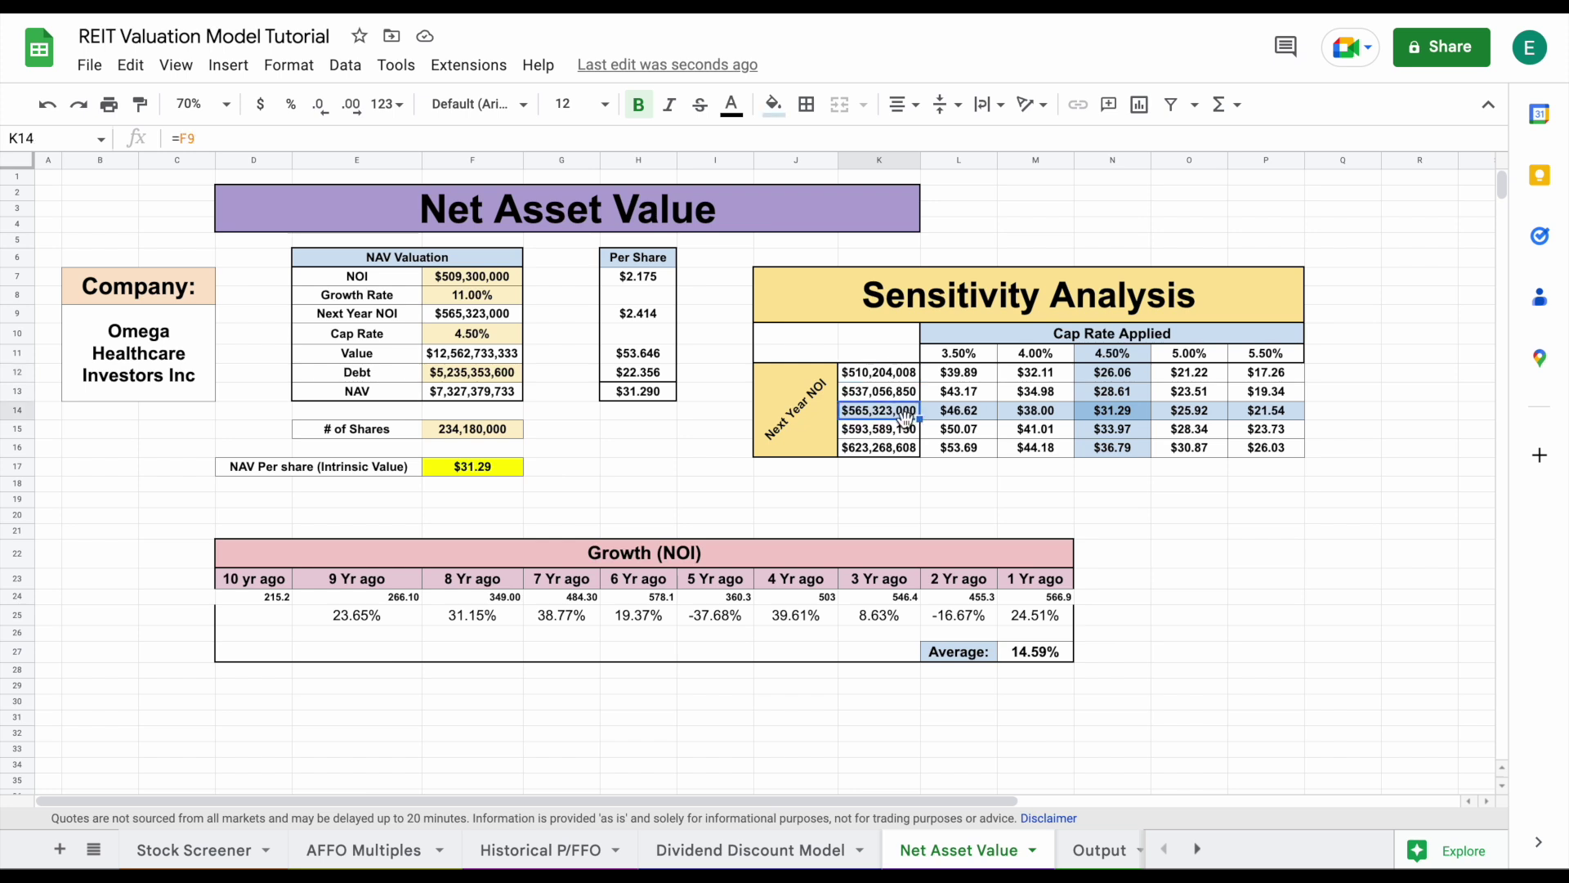
left_click(907, 433)
left_click(912, 449)
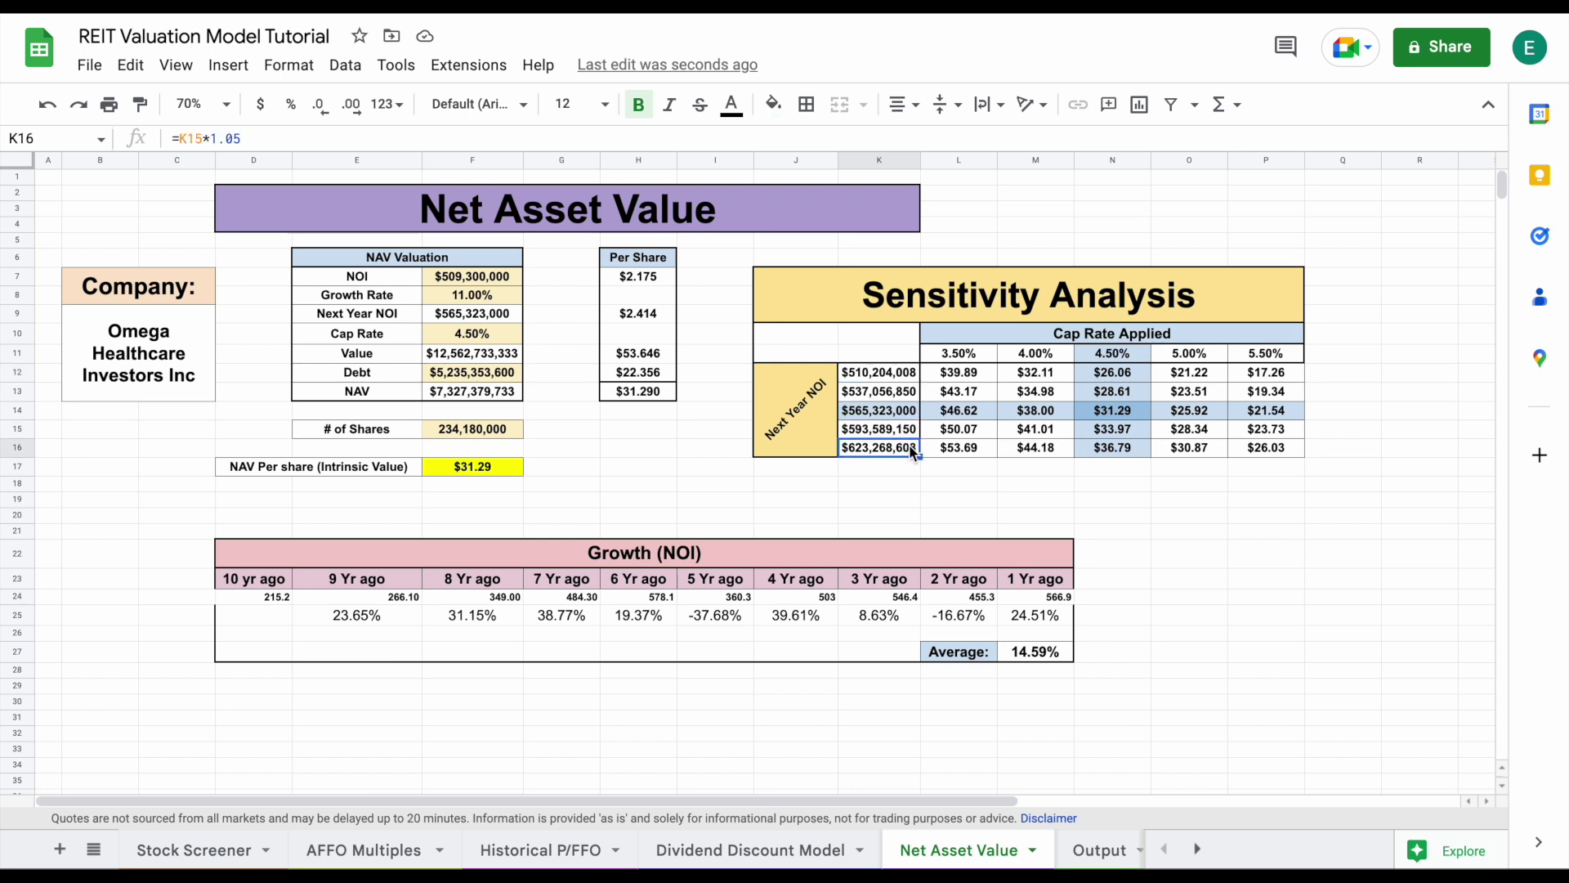
left_click_drag(958, 354, 1235, 362)
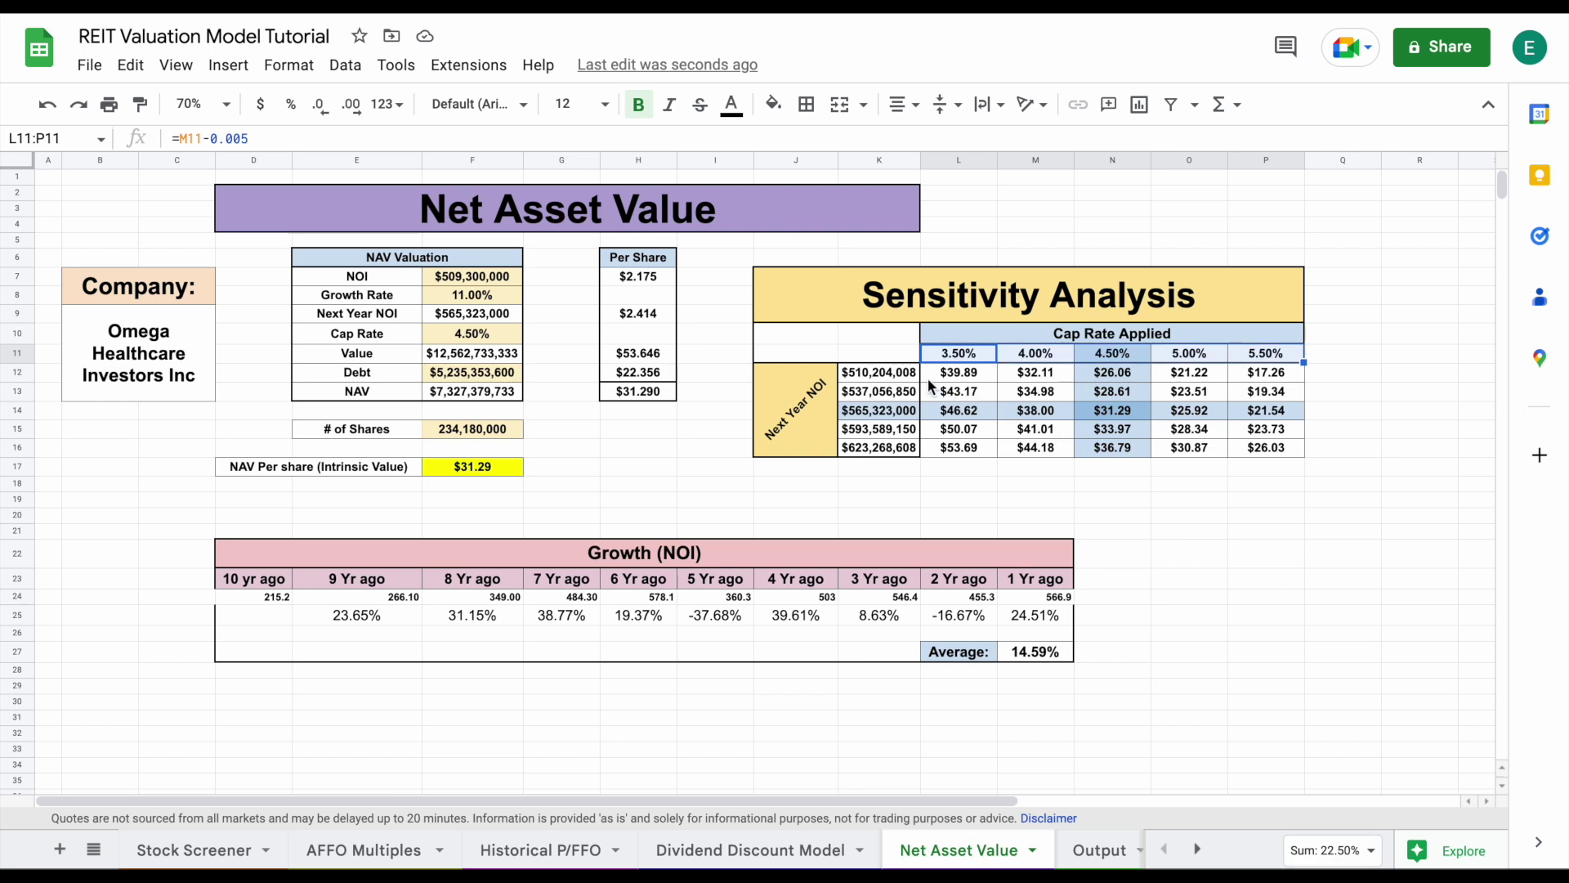
left_click(899, 391)
left_click_drag(974, 358, 1265, 356)
left_click(1131, 410)
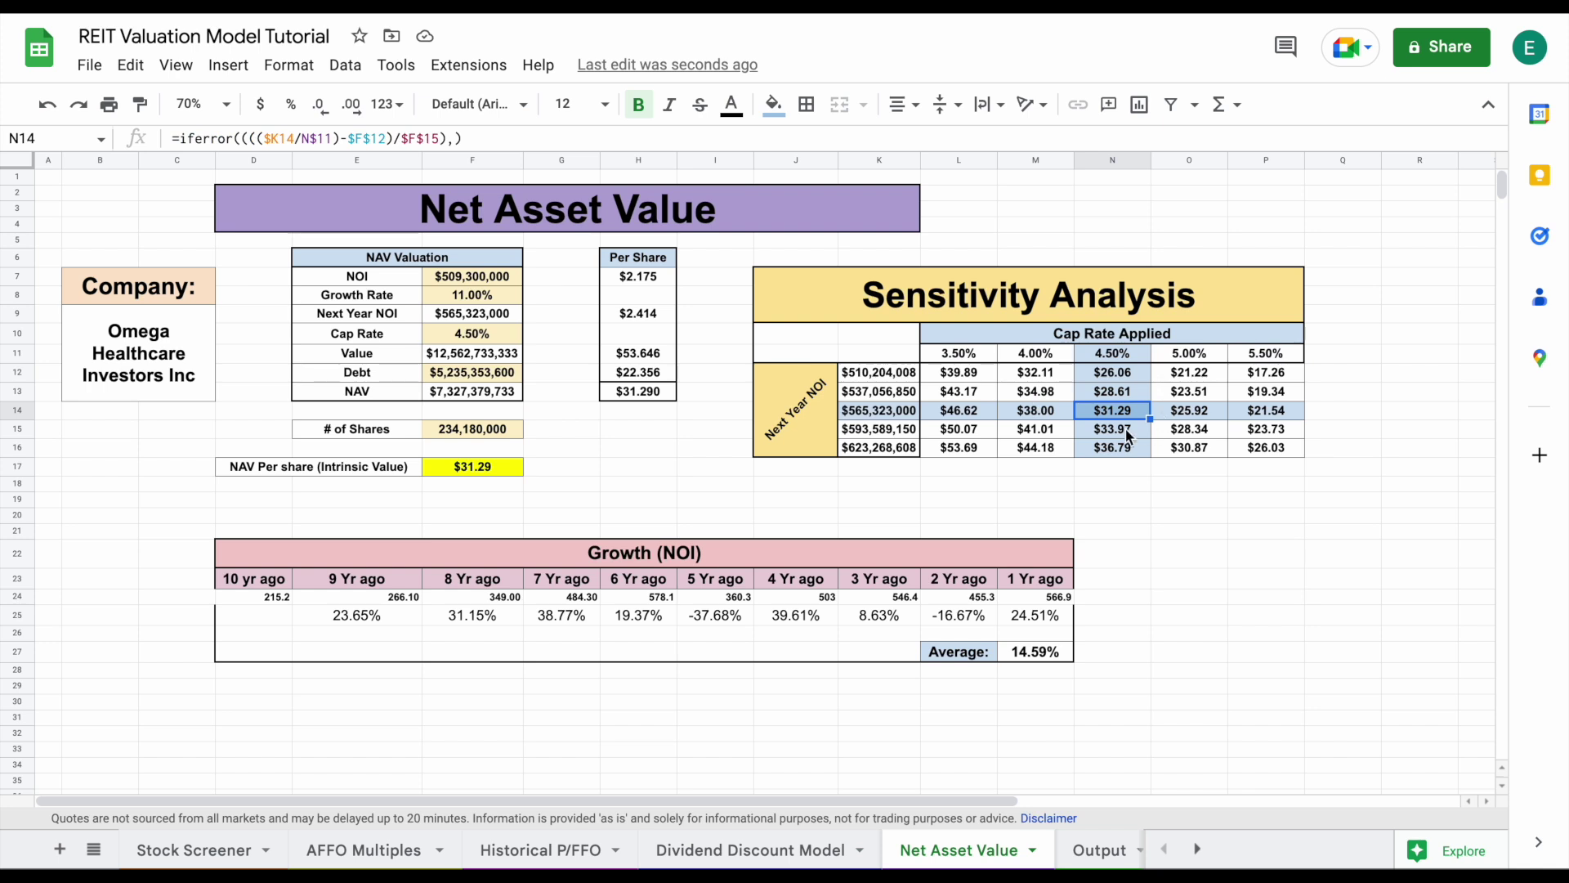
Compare the $31.29 NAV per share with the sensitivity grid's per-share values, such as $38.00
left_click(386, 468)
left_click(441, 467)
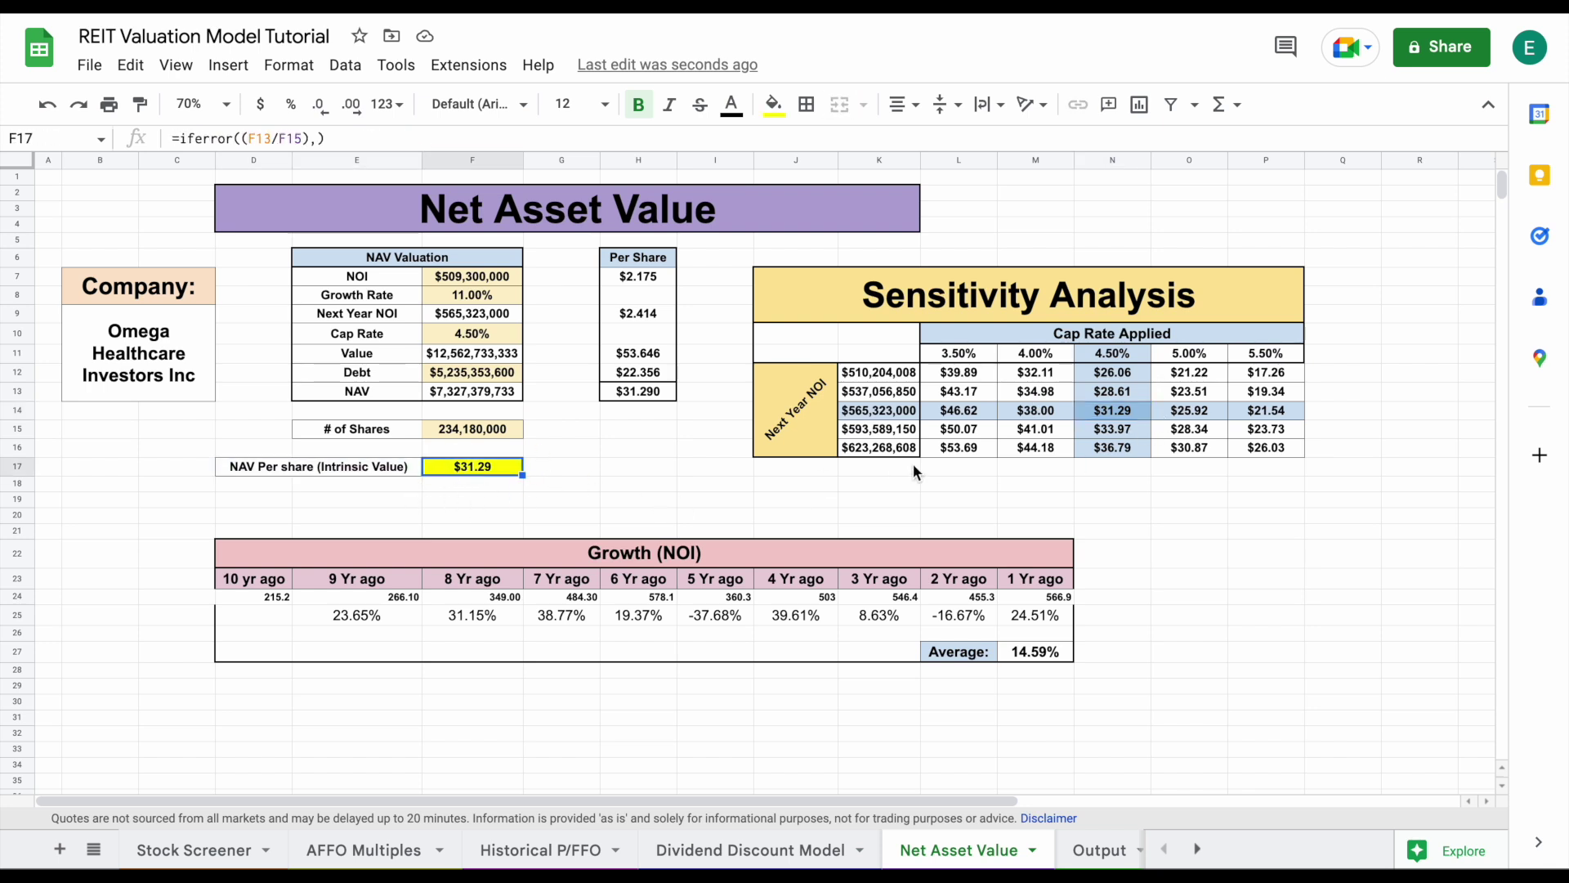
left_click(901, 412)
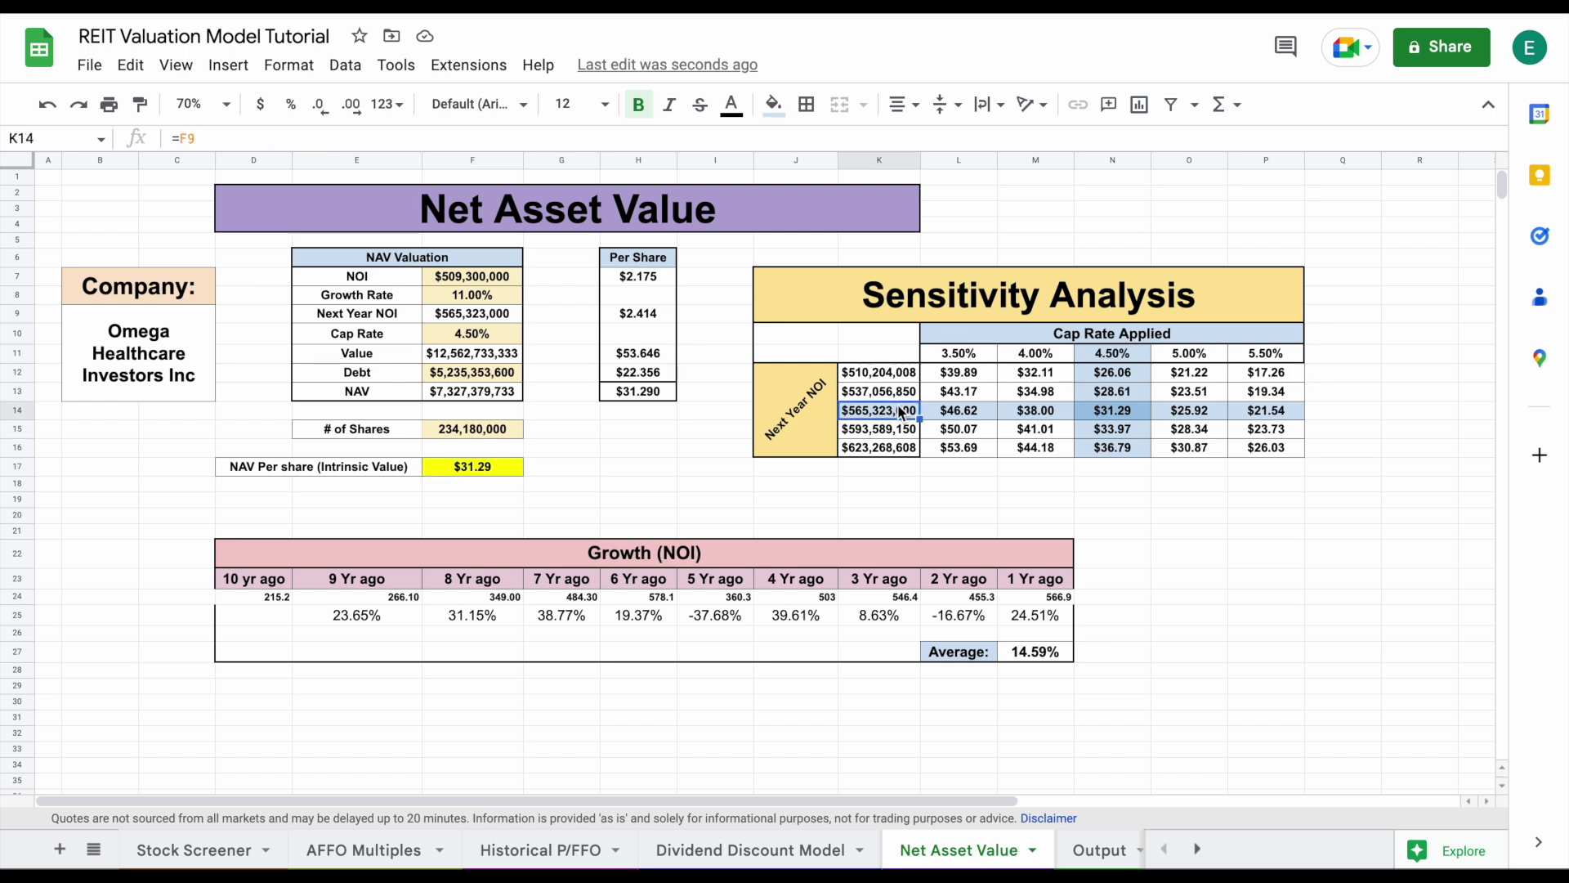
left_click(1057, 412)
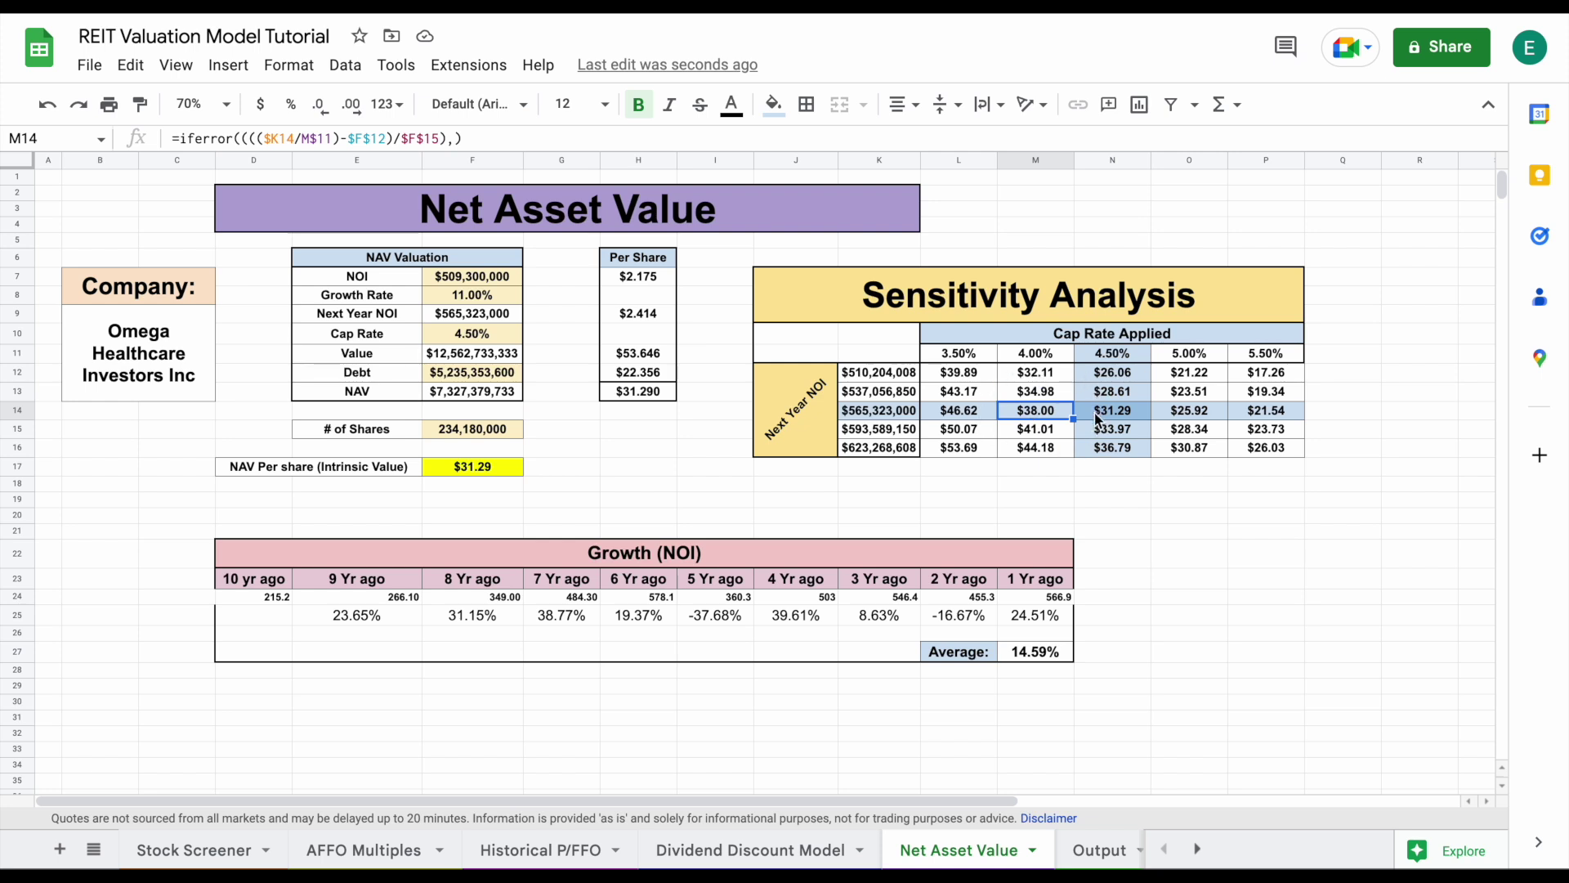
left_click_drag(968, 378, 1258, 449)
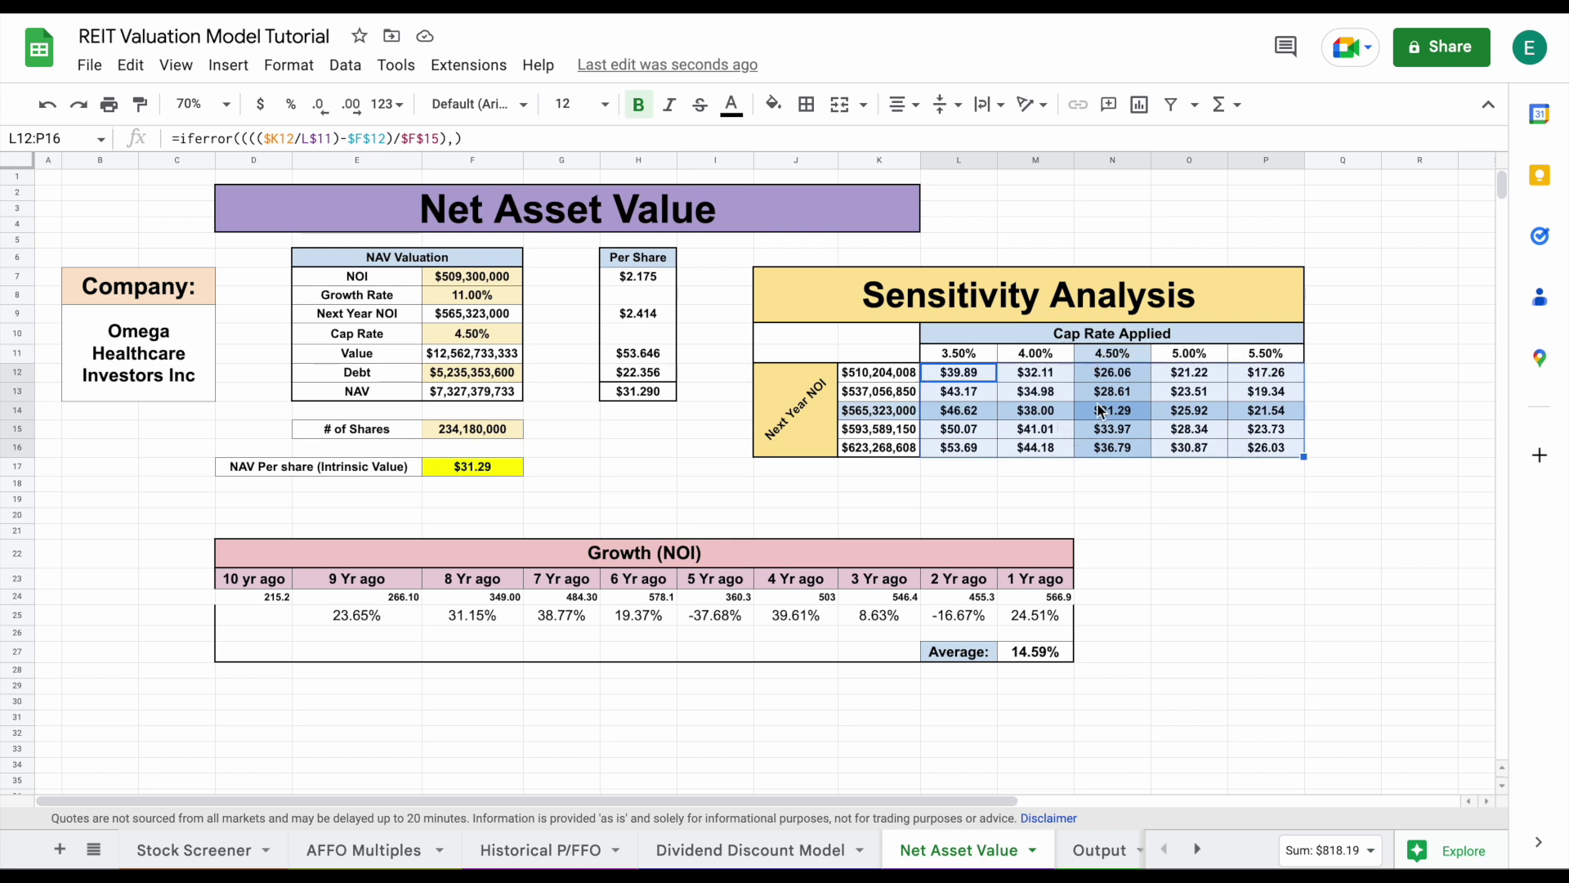
left_click(1099, 850)
Link the Output sheet's NAV cell M6 to Net Asset Value F17, showing $31.29
left_click(959, 295)
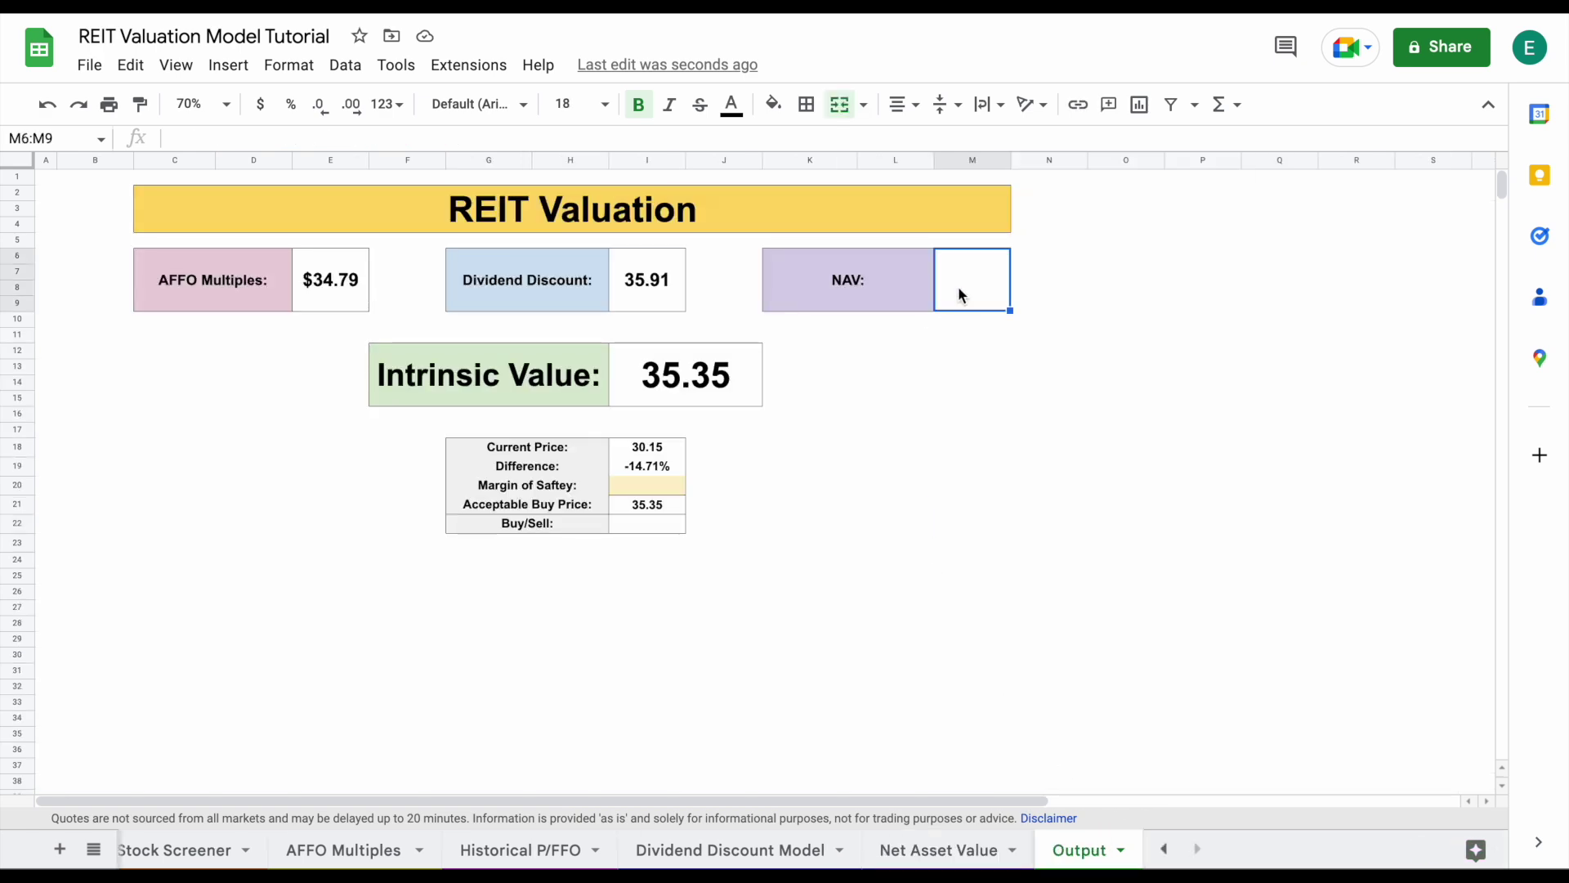
type("=")
left_click(937, 833)
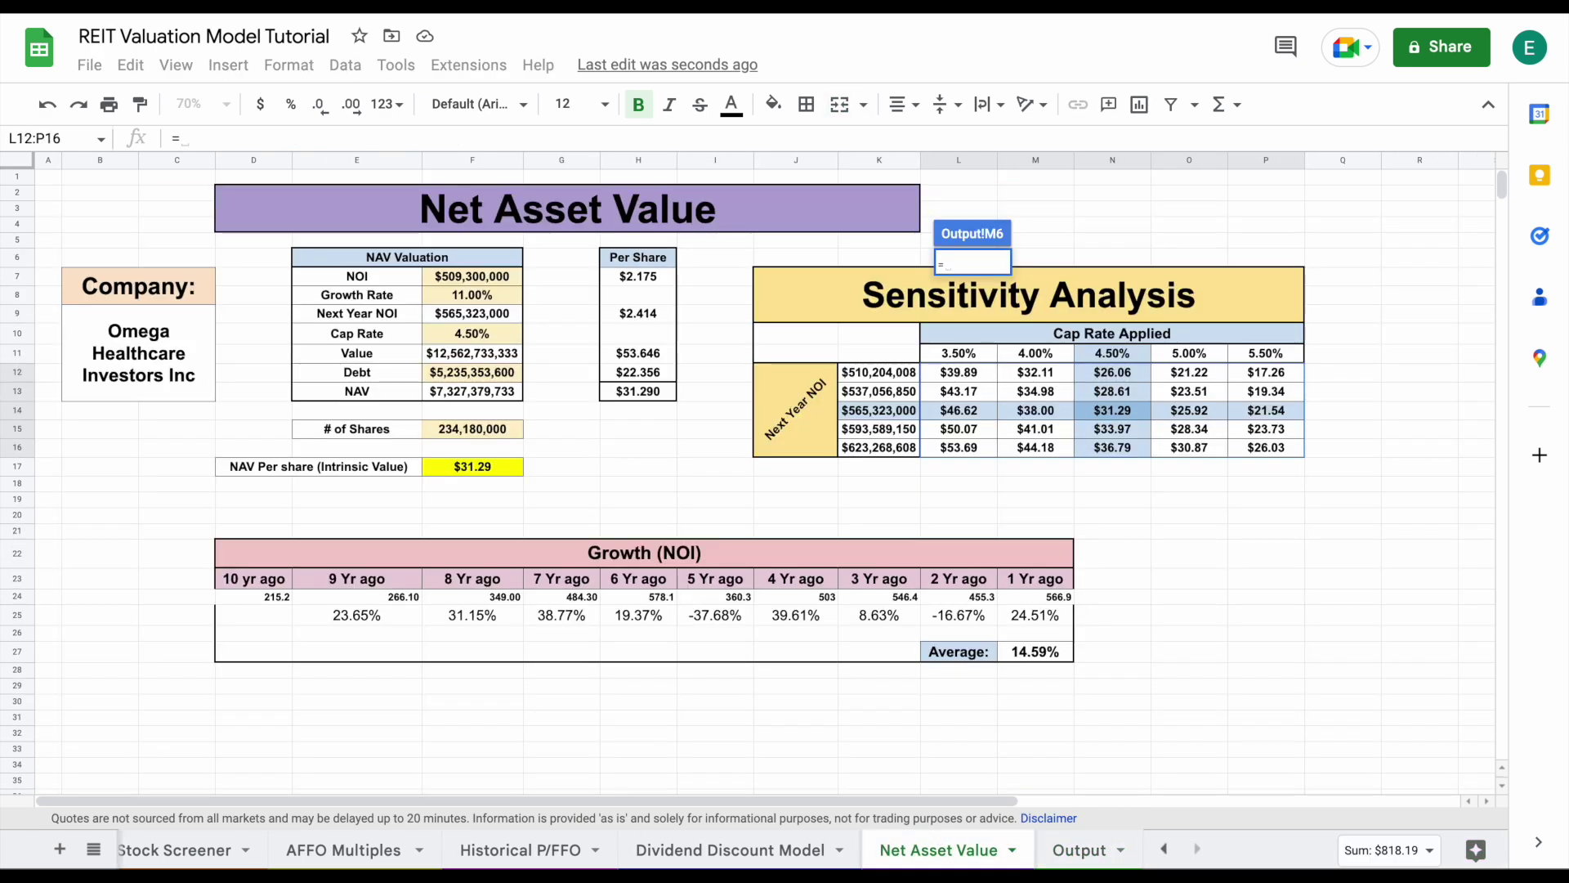
left_click(497, 467)
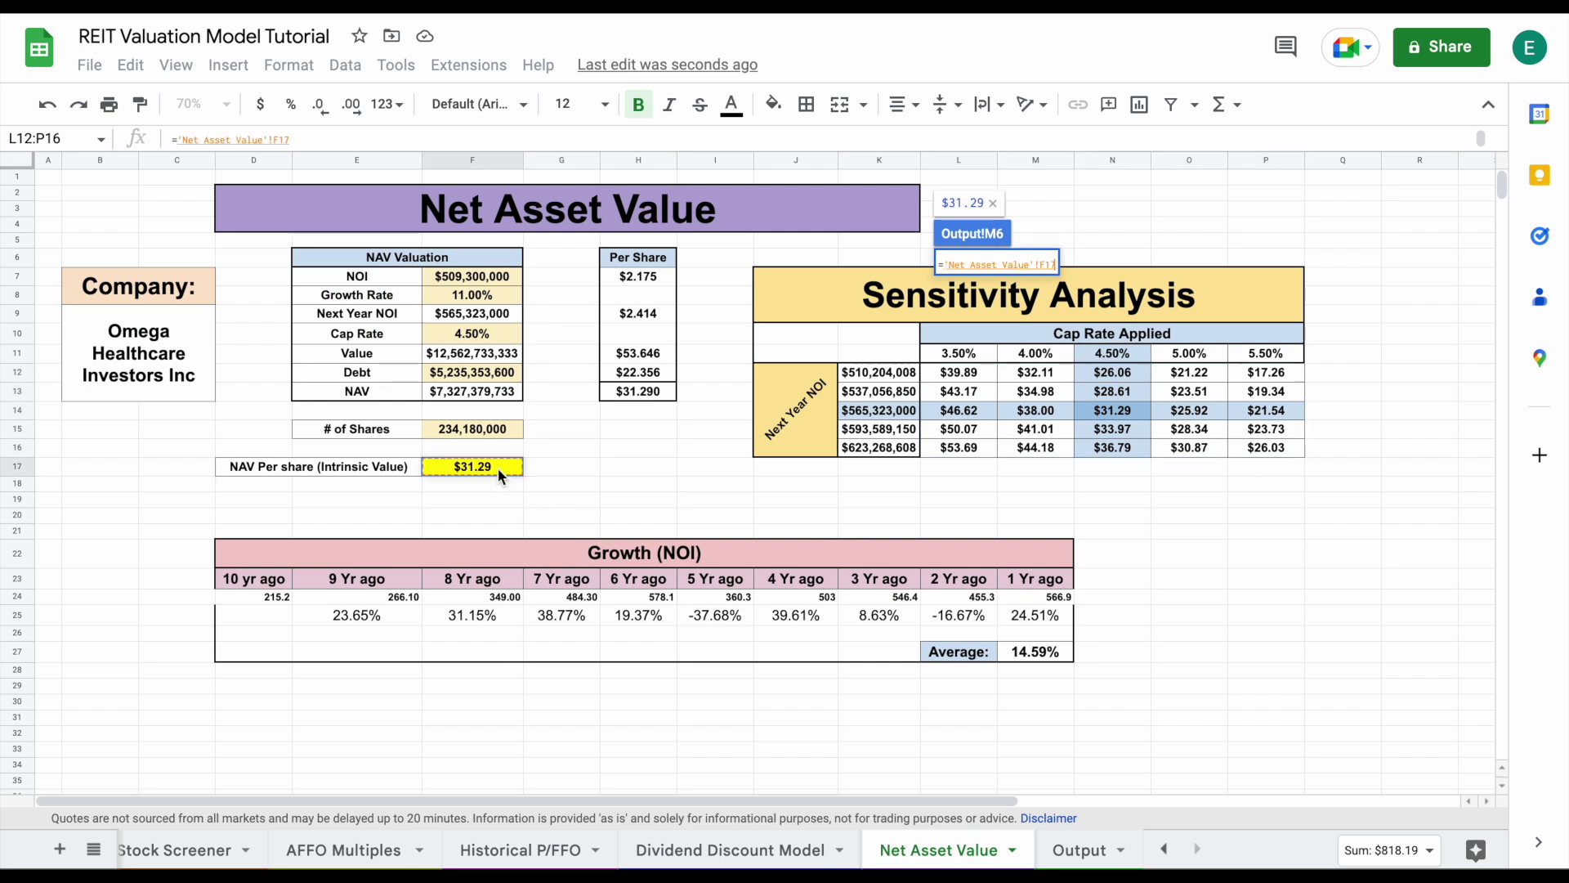
key("Return")
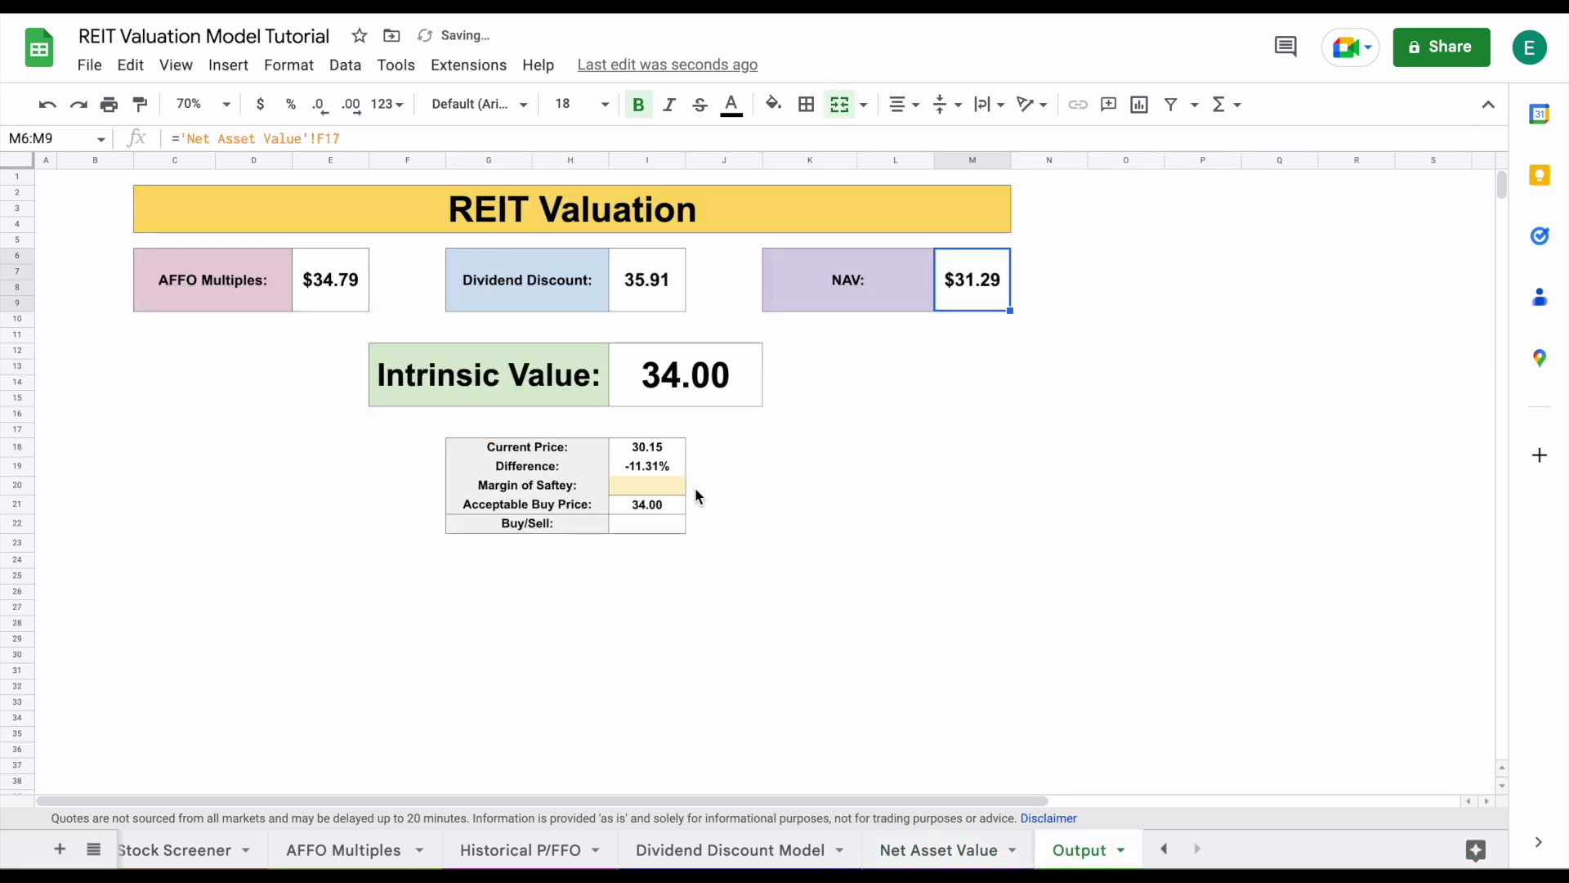
Review the valuations: AFFO $34.79, Dividend Discount 35.91, NAV $31.29, Intrinsic Value 34.00, and Current Price
left_click_drag(257, 292, 309, 299)
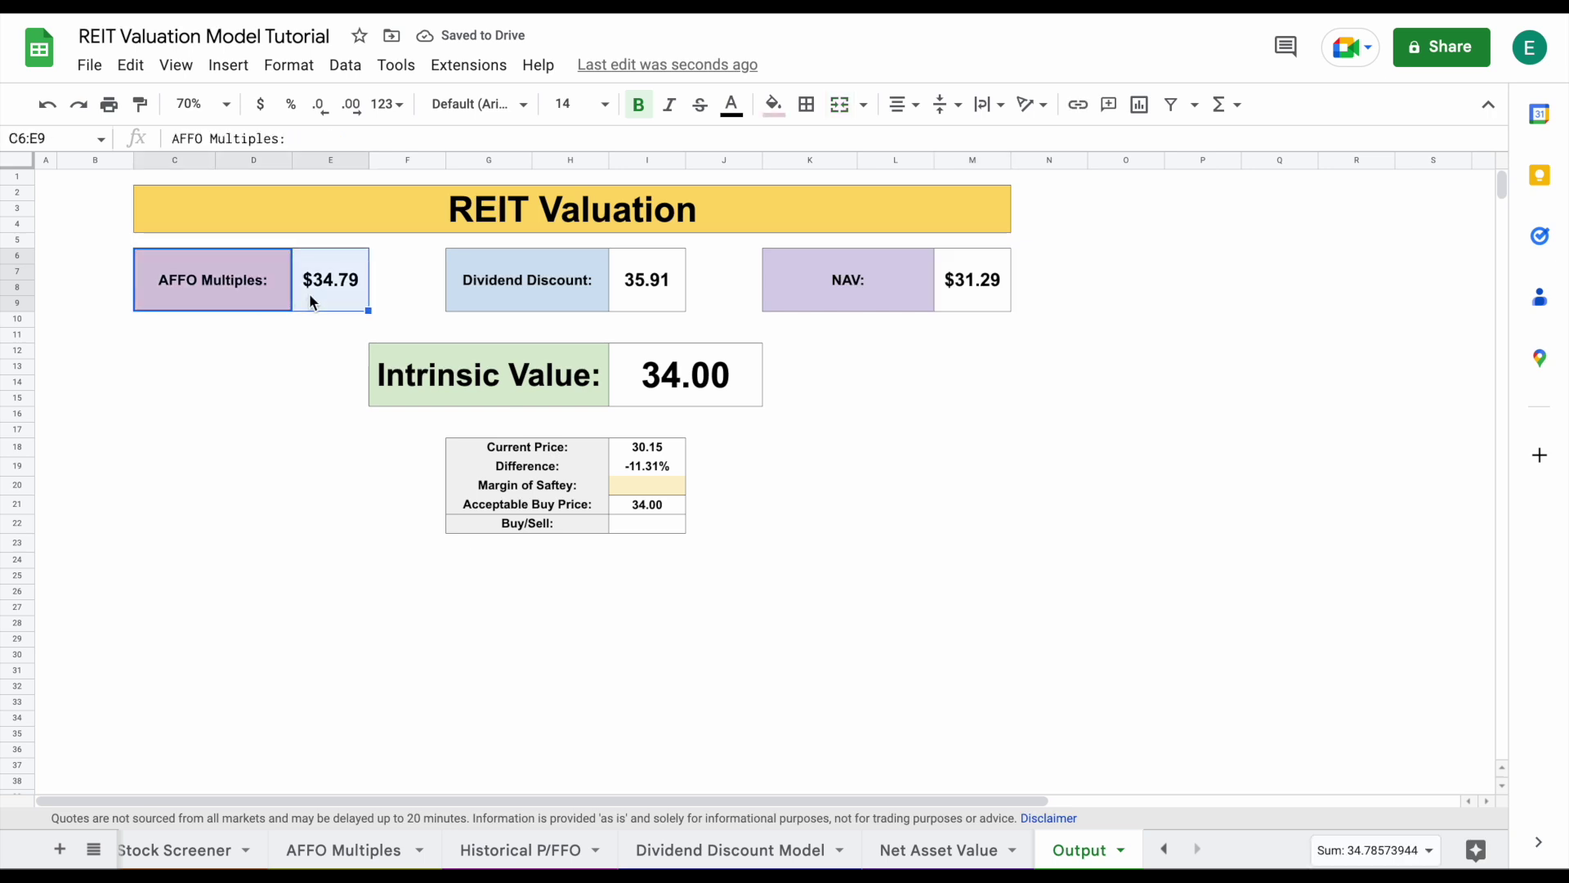
left_click_drag(551, 298, 637, 298)
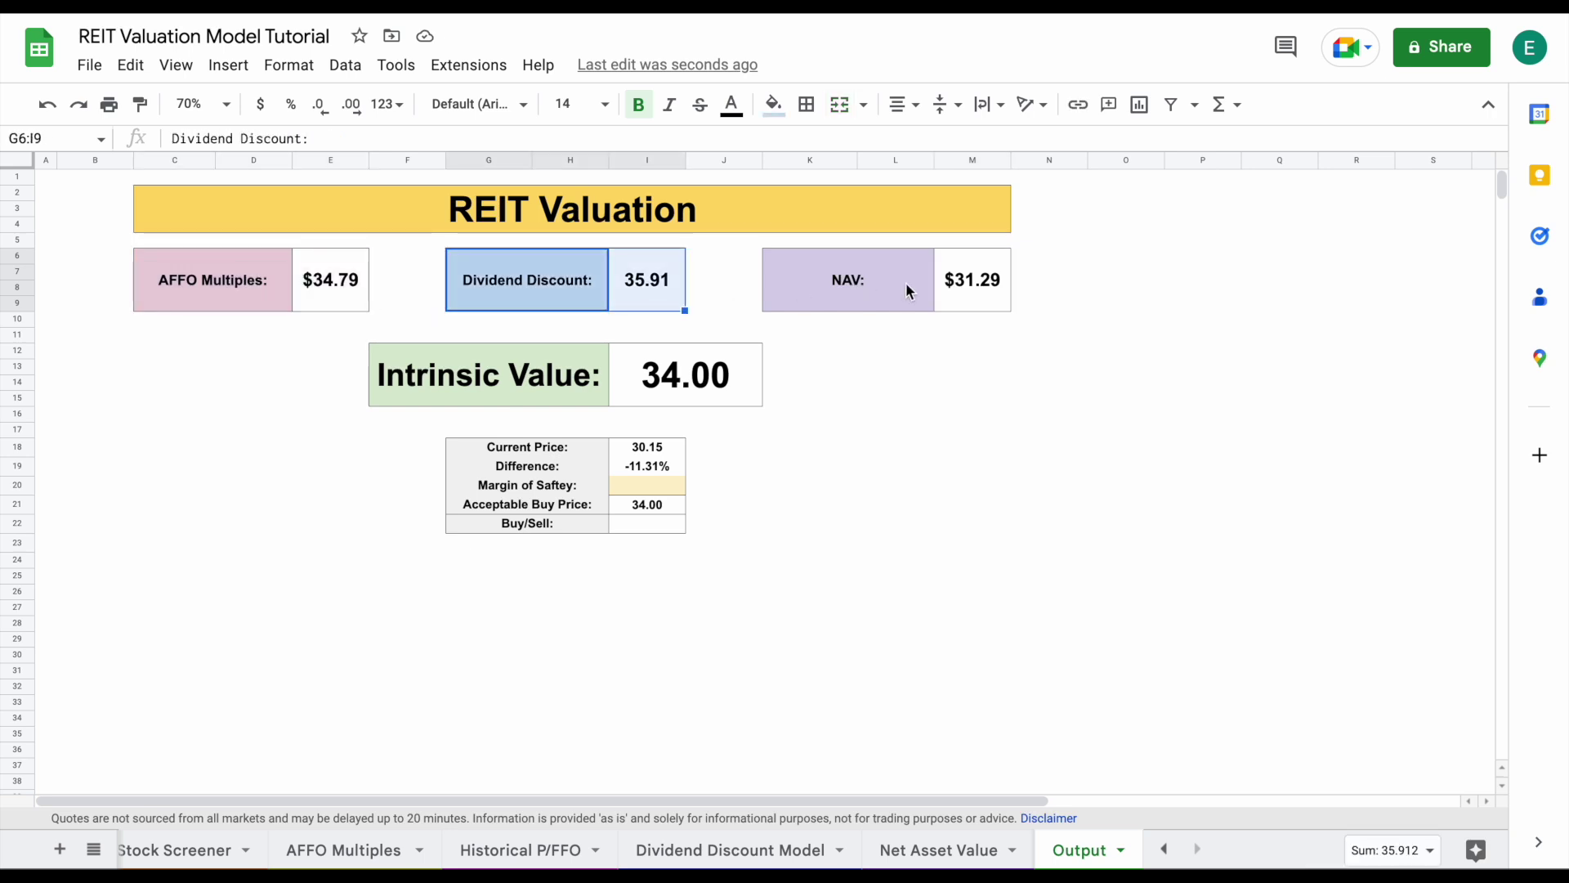
left_click_drag(894, 304, 958, 302)
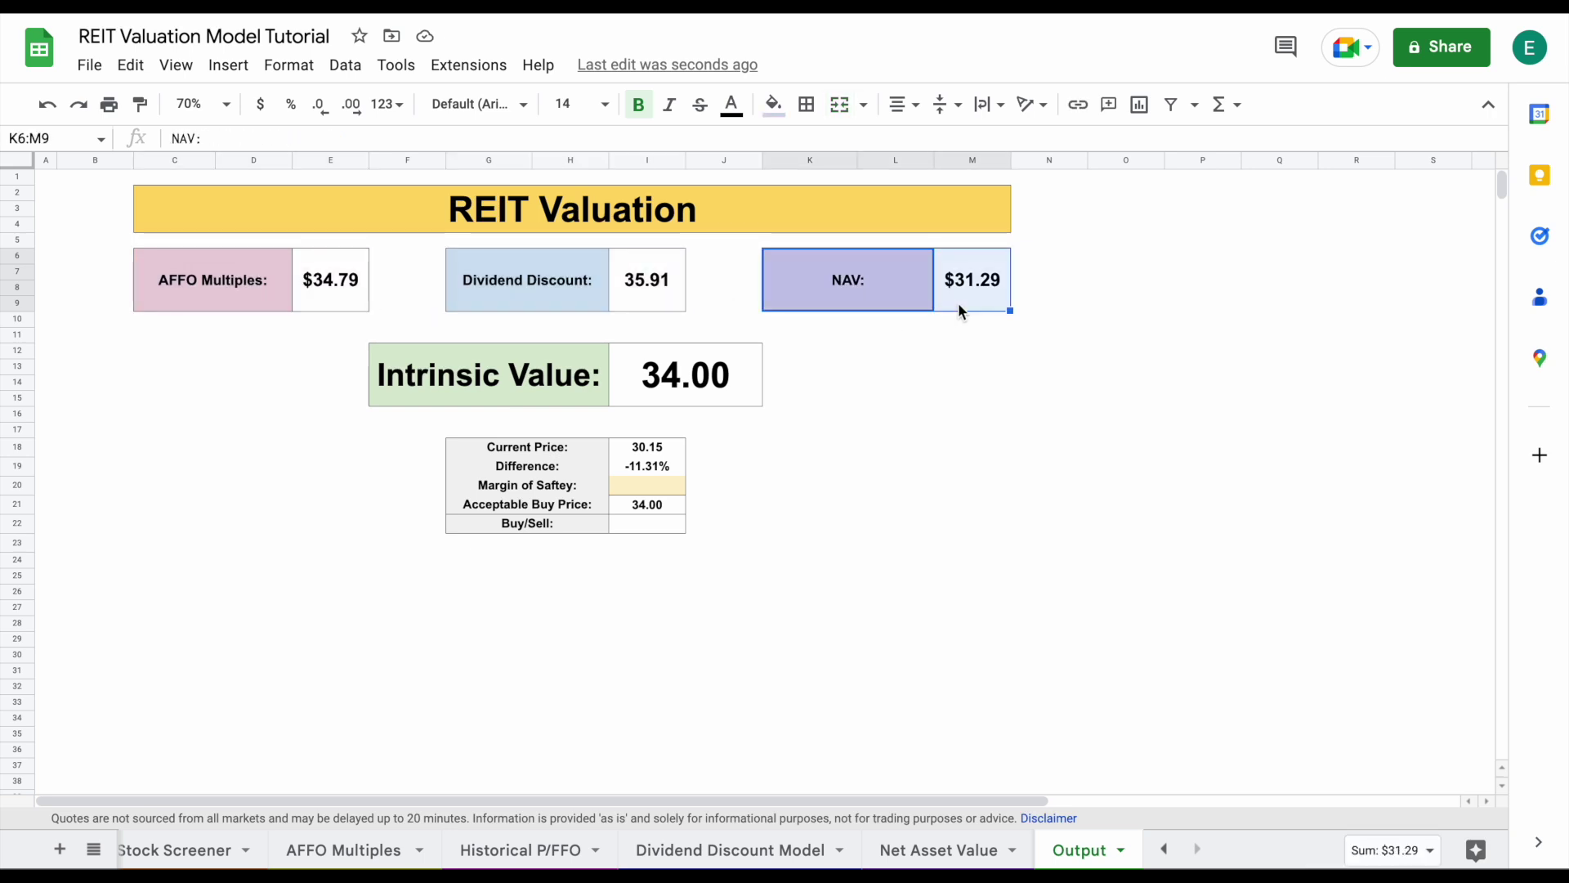
left_click_drag(571, 397, 674, 395)
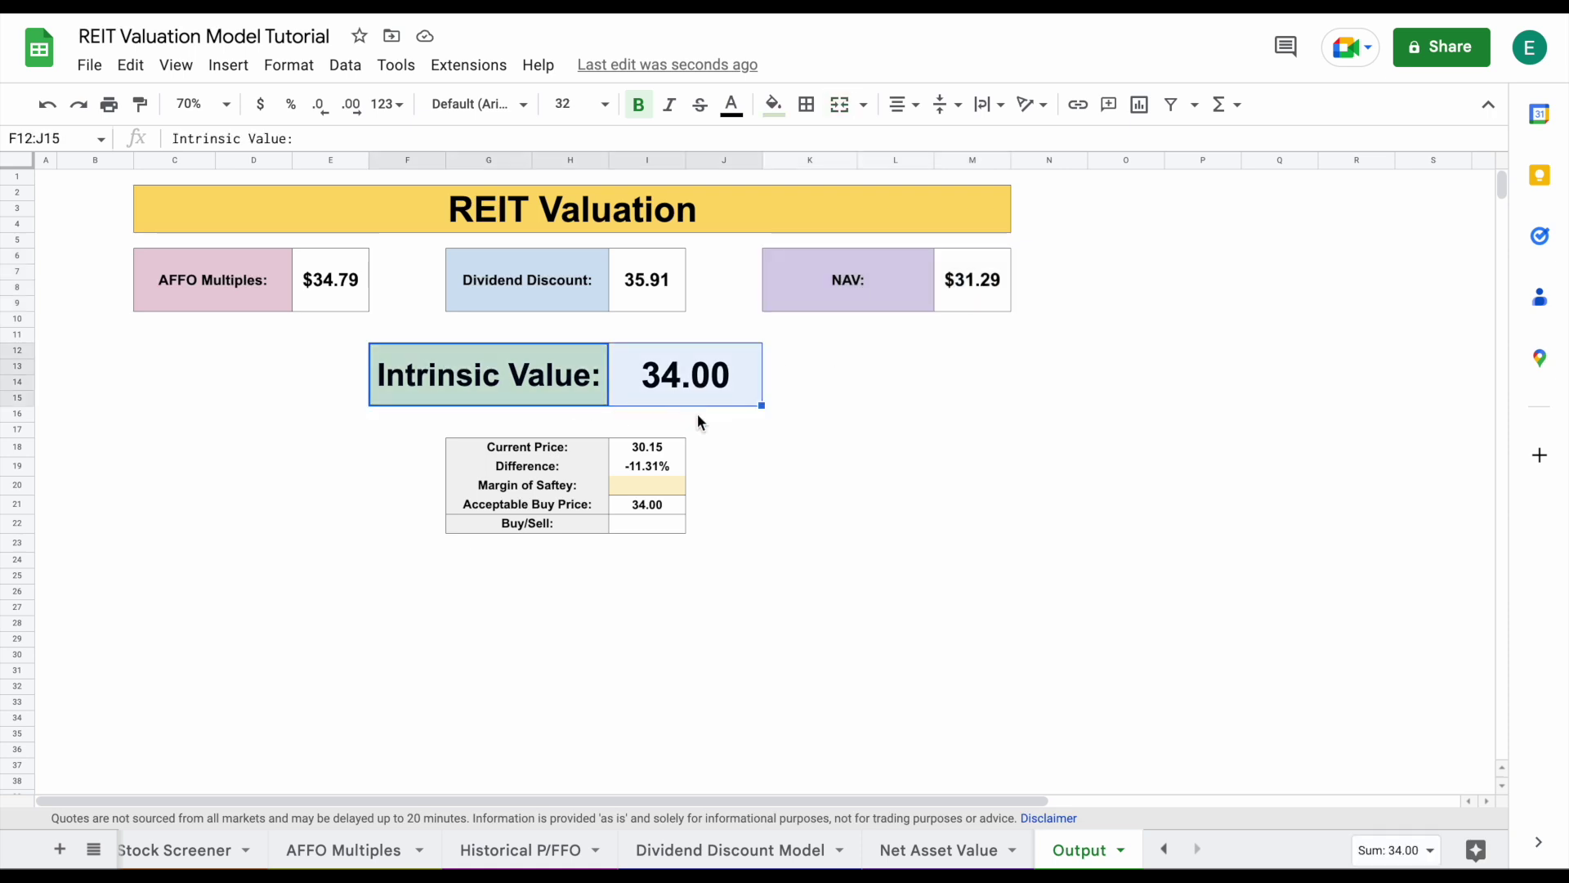
left_click_drag(574, 448, 666, 448)
left_click(665, 448)
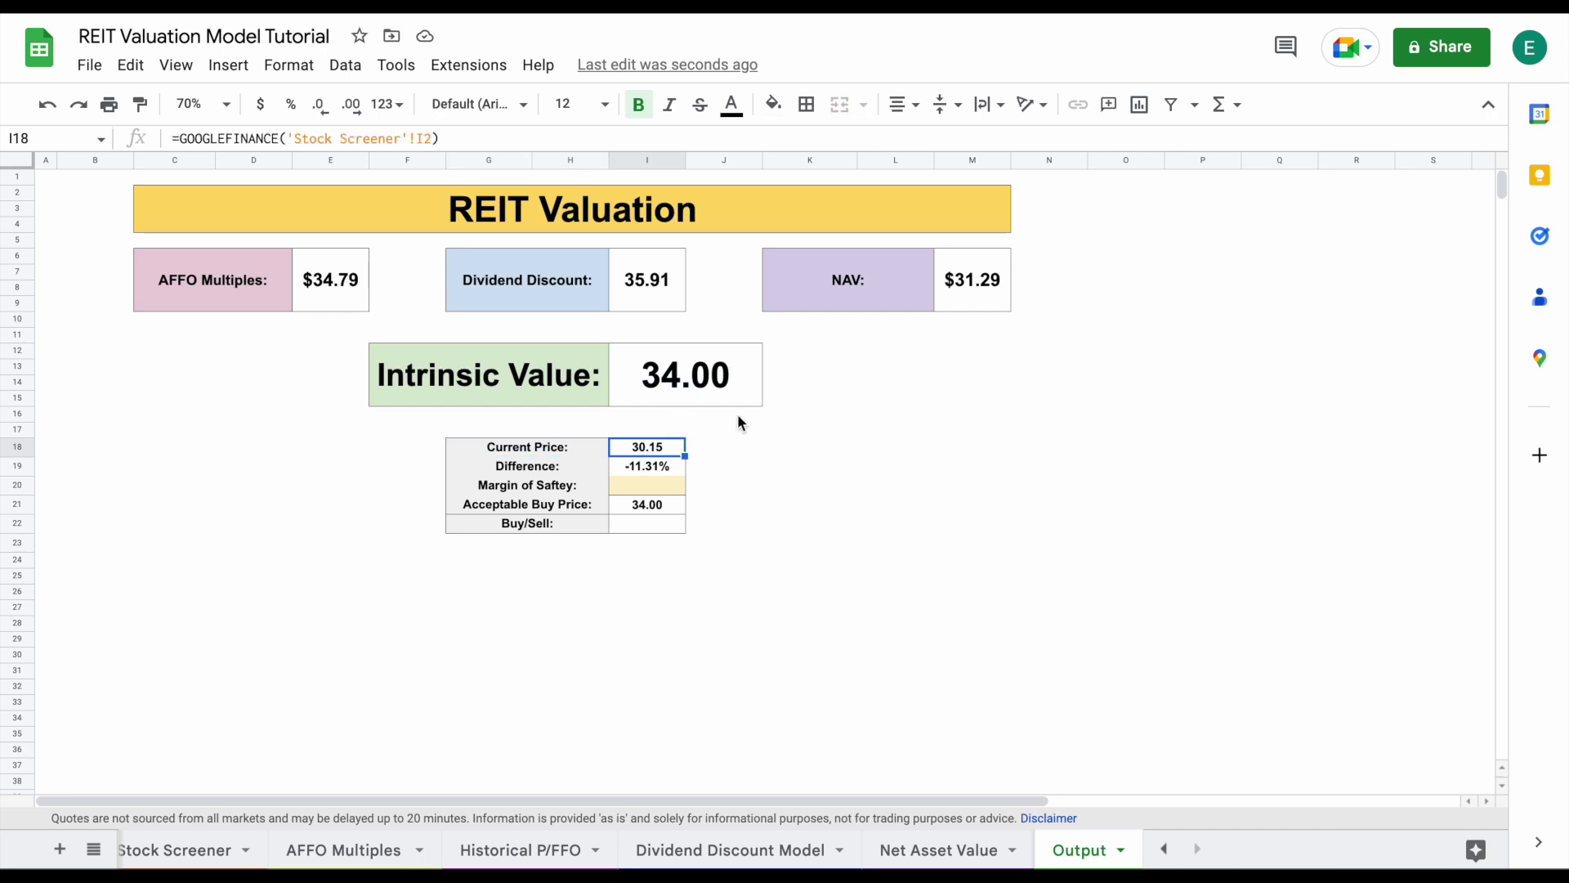
Enter a 25% Margin of Safety in cell I20
left_click(674, 491)
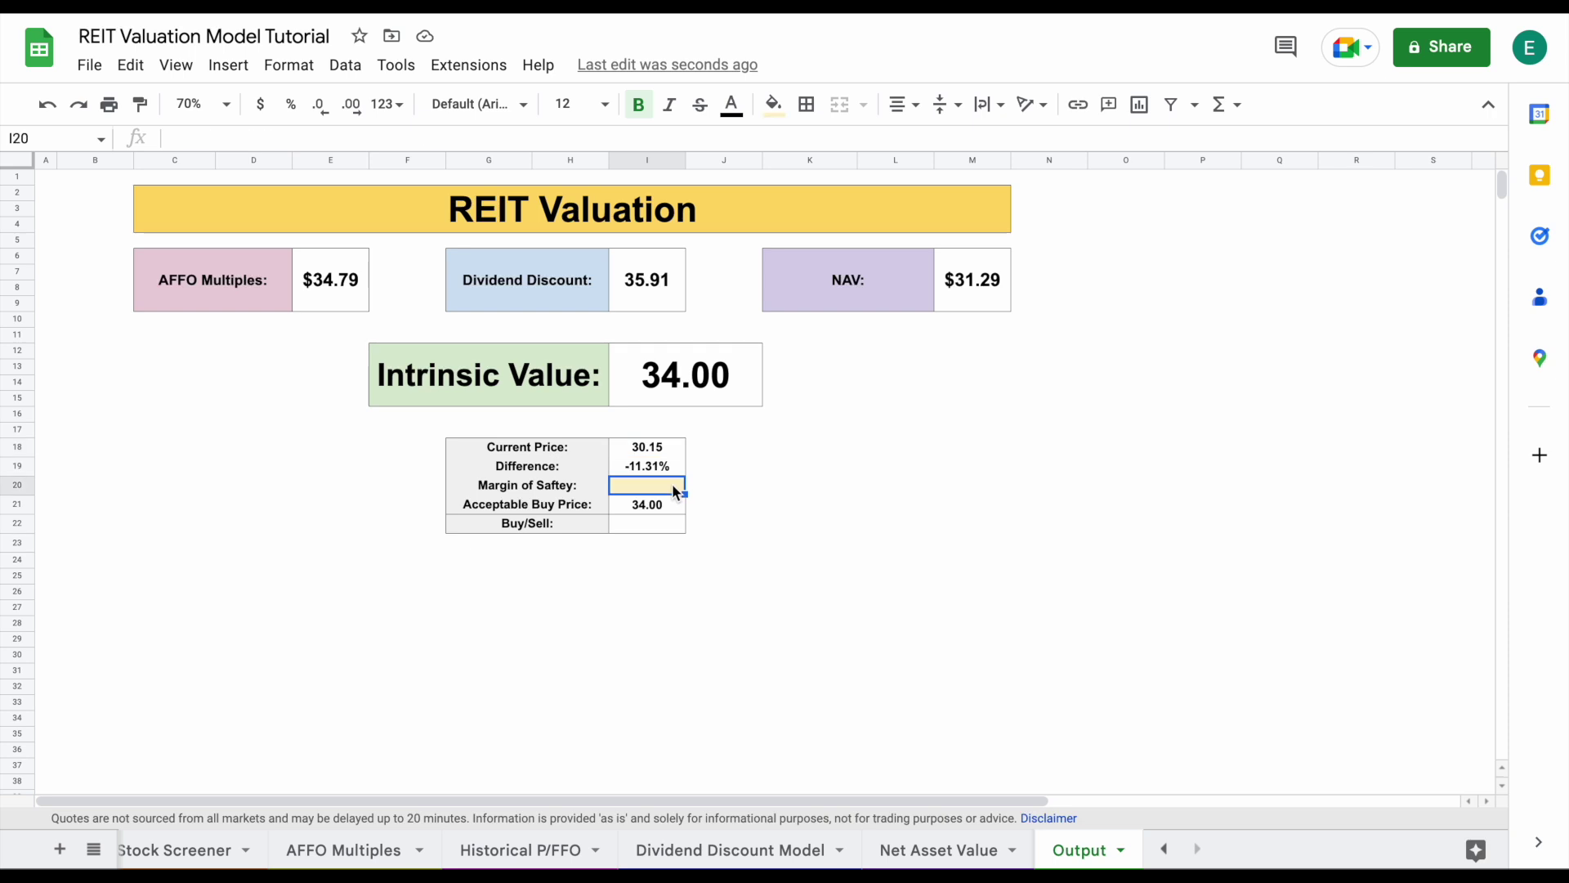
type("25%")
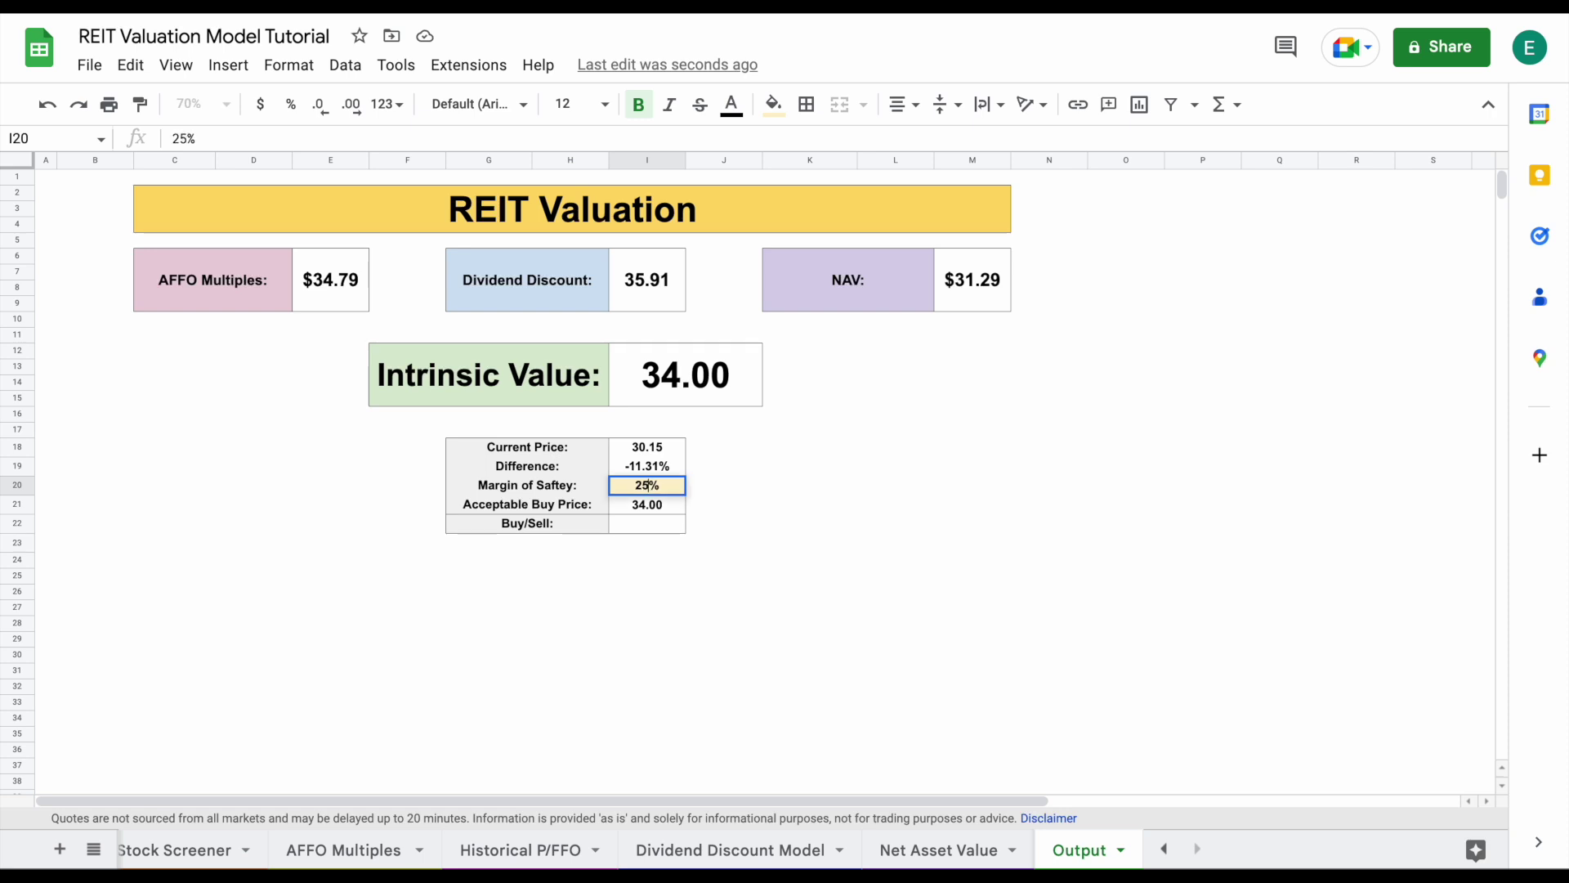
key("Return")
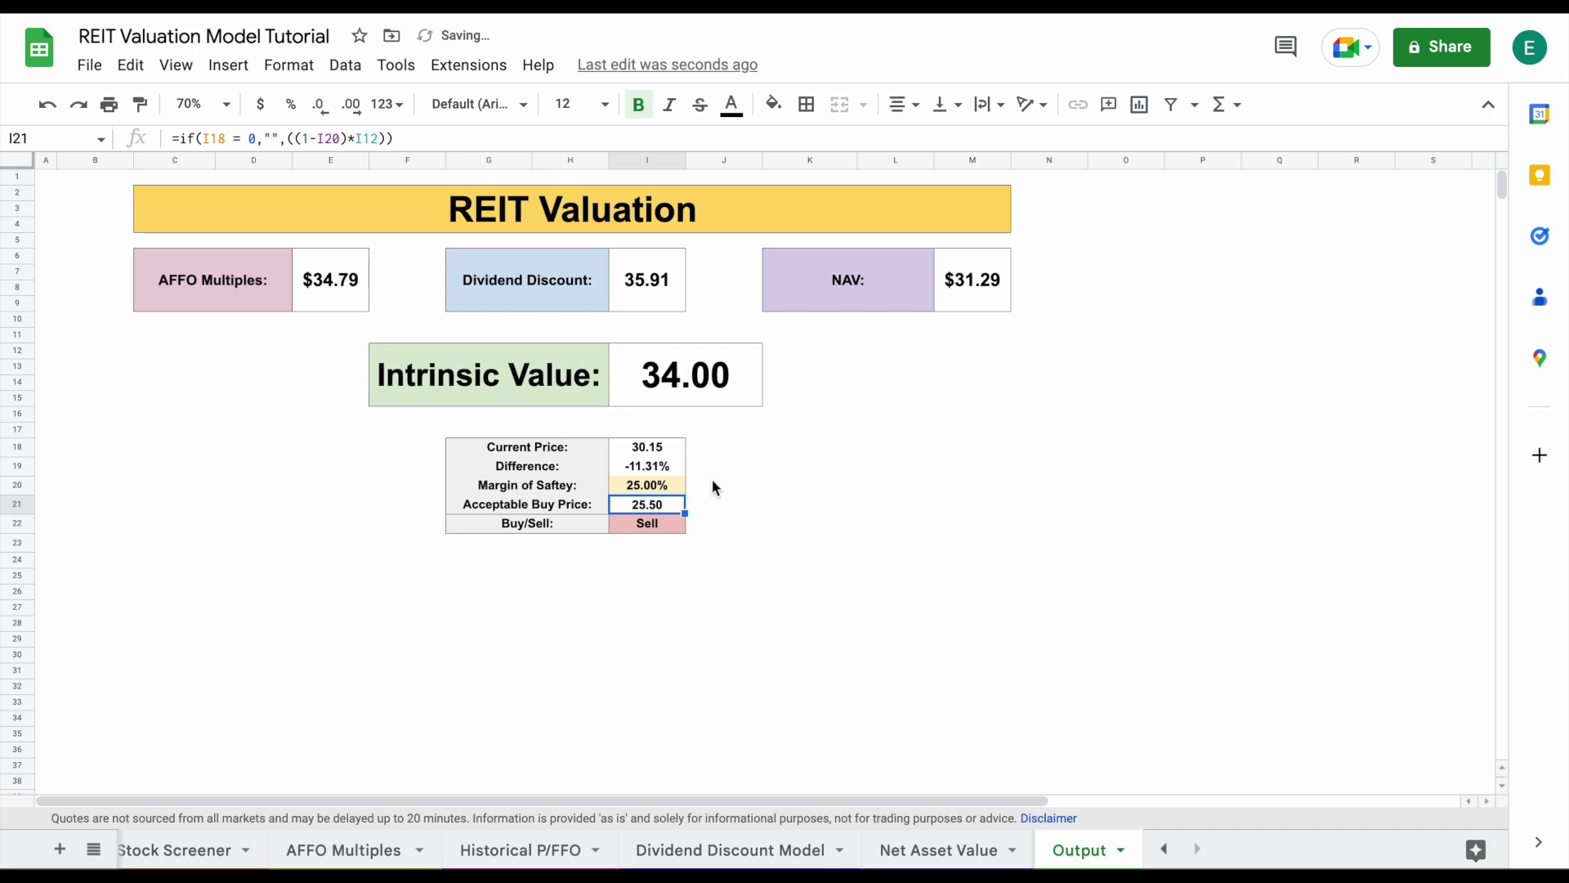
Inspect the formula behind the 25.50 Acceptable Buy Price, then go to the Historical P/FFO sheet
left_click_drag(601, 505, 644, 508)
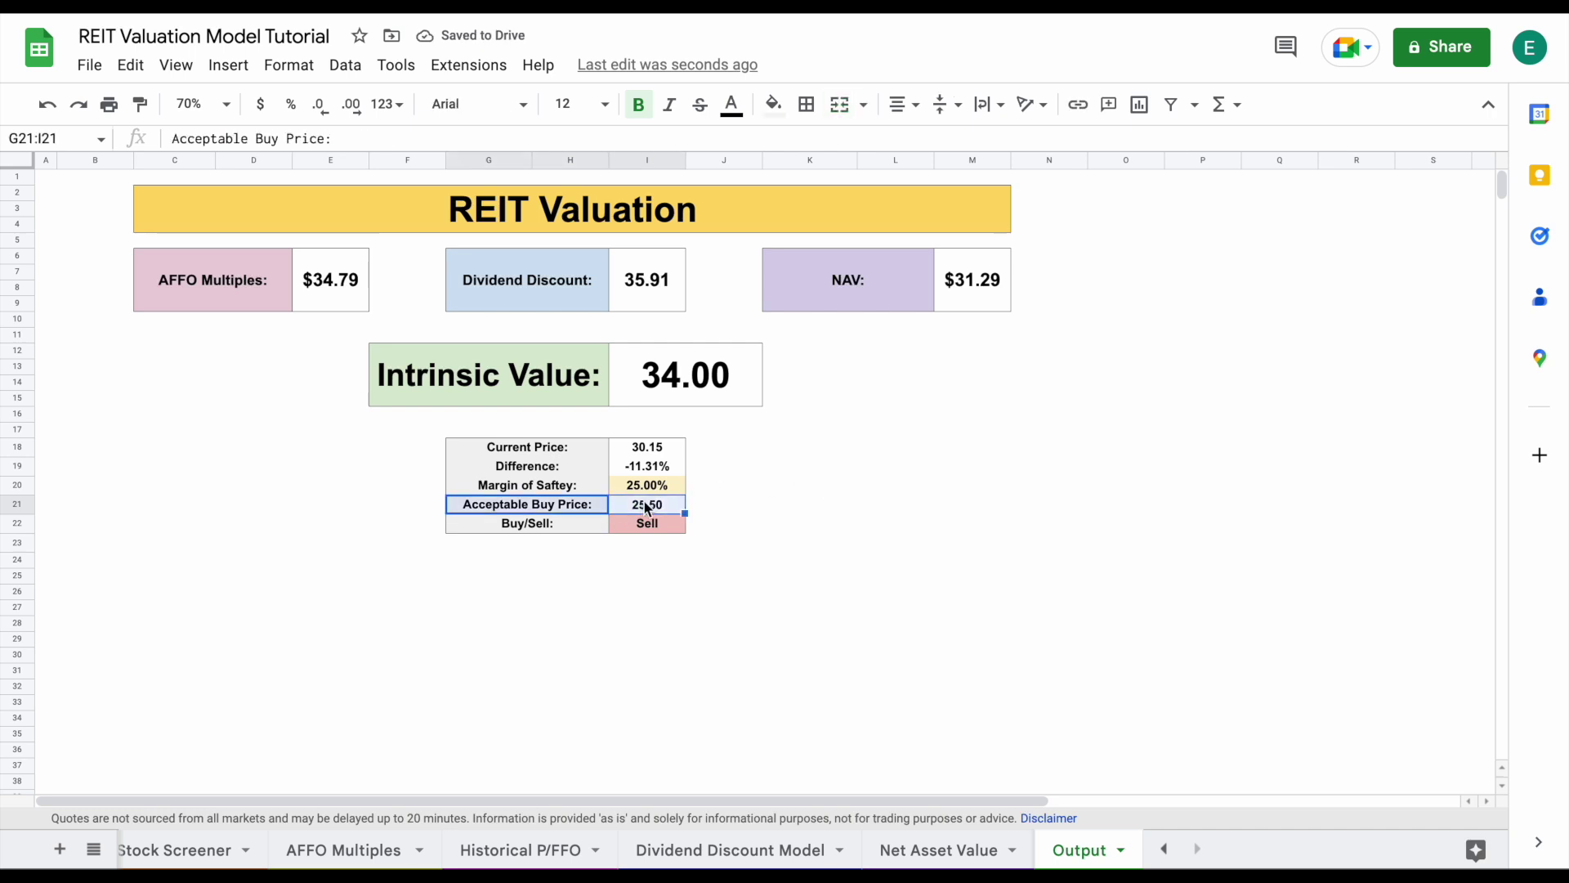
left_click(670, 508)
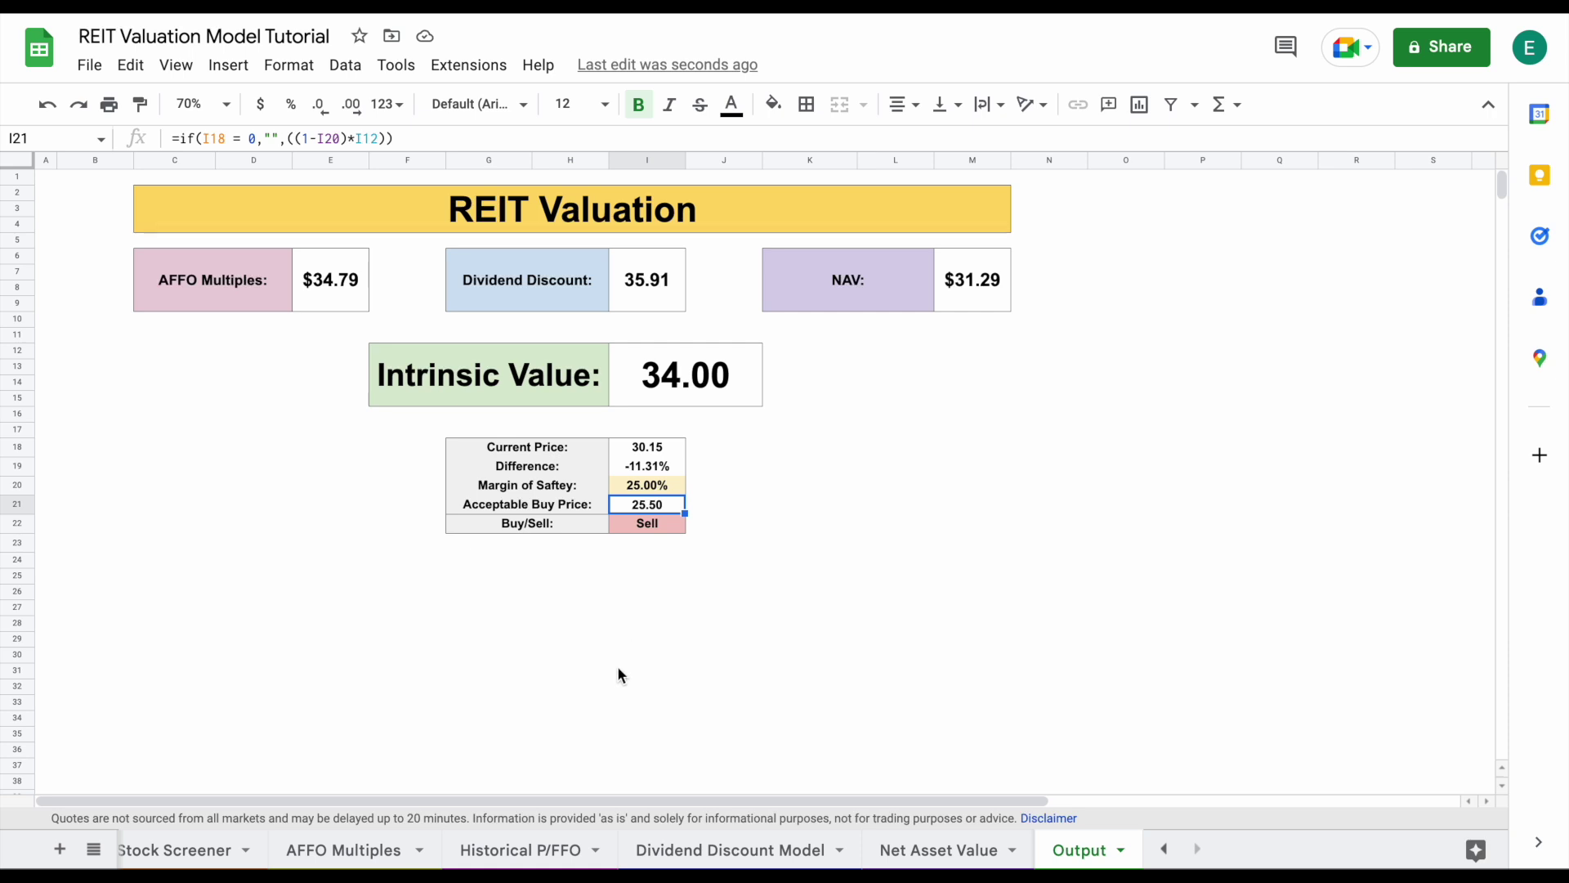
left_click(532, 832)
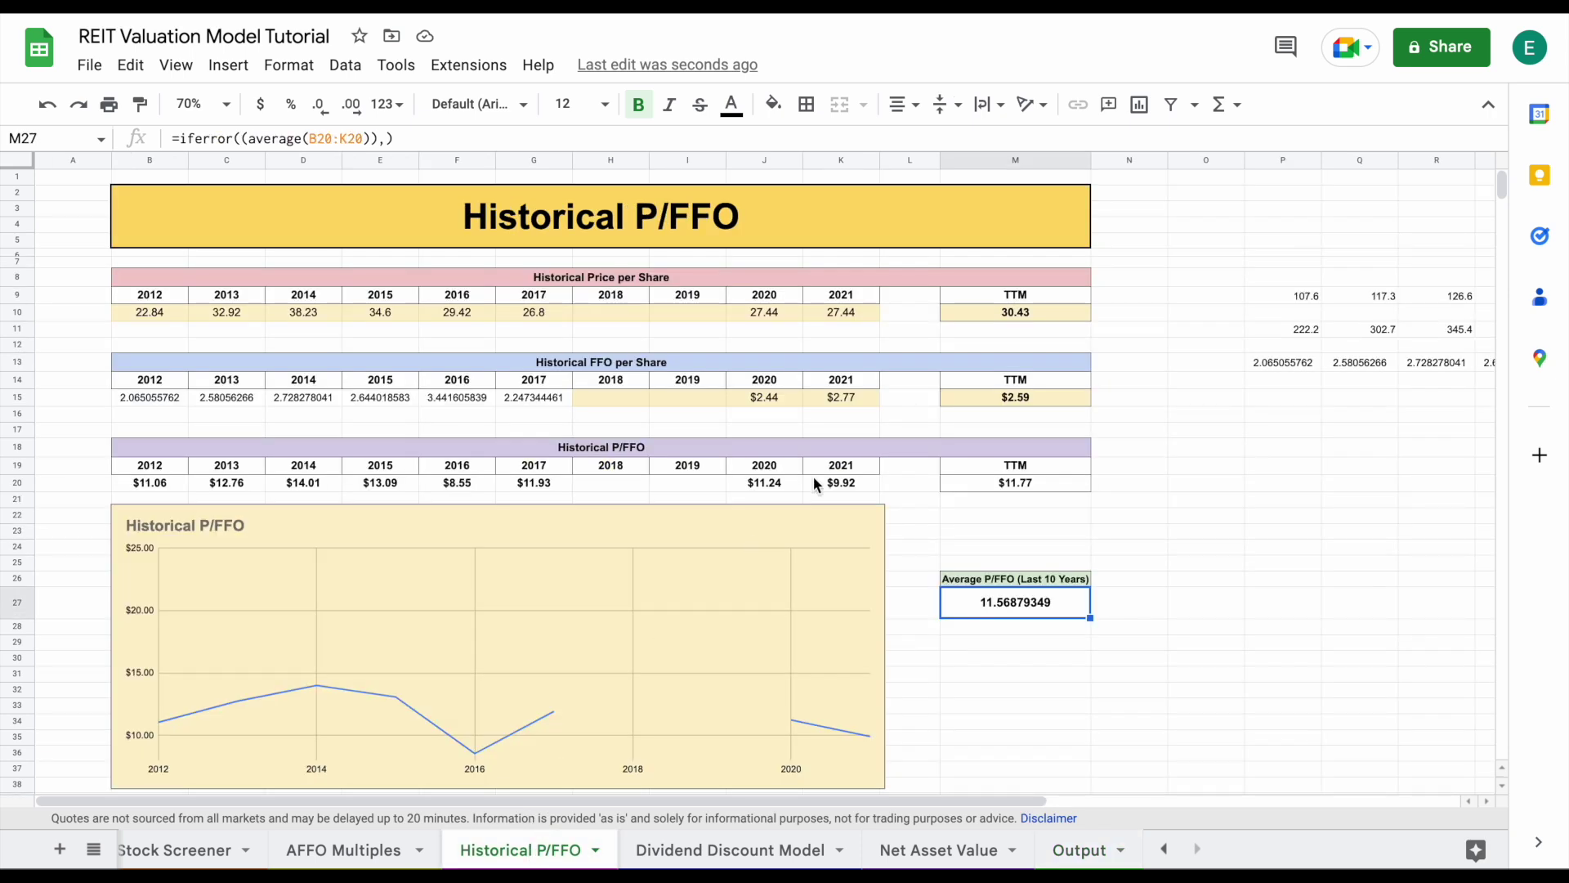
scroll(845, 462, "down", 1)
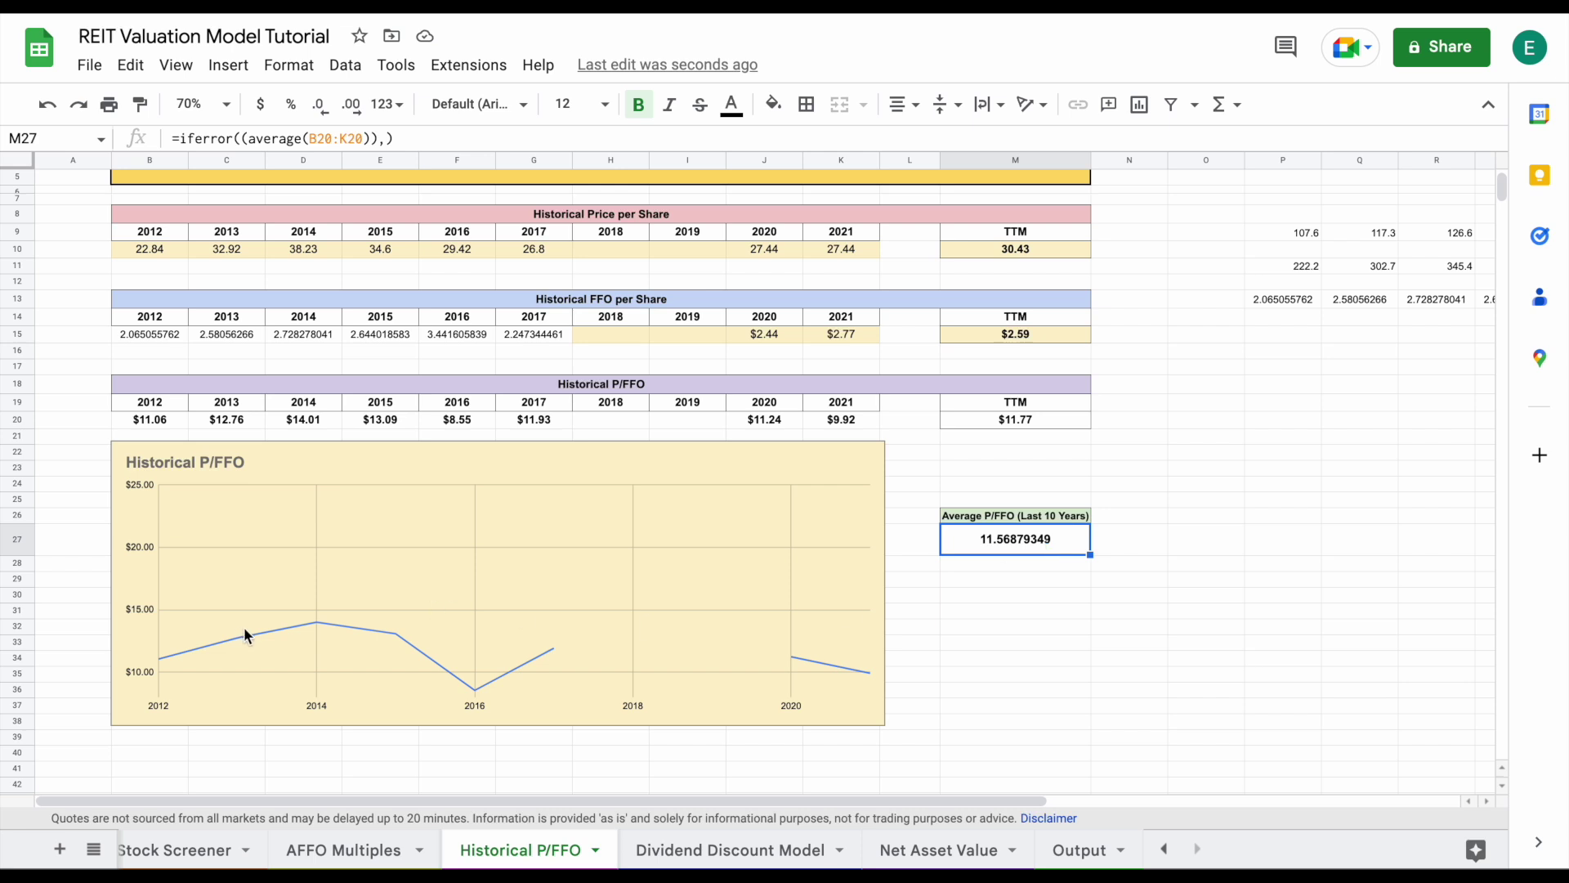
scroll(752, 668, "up", 1)
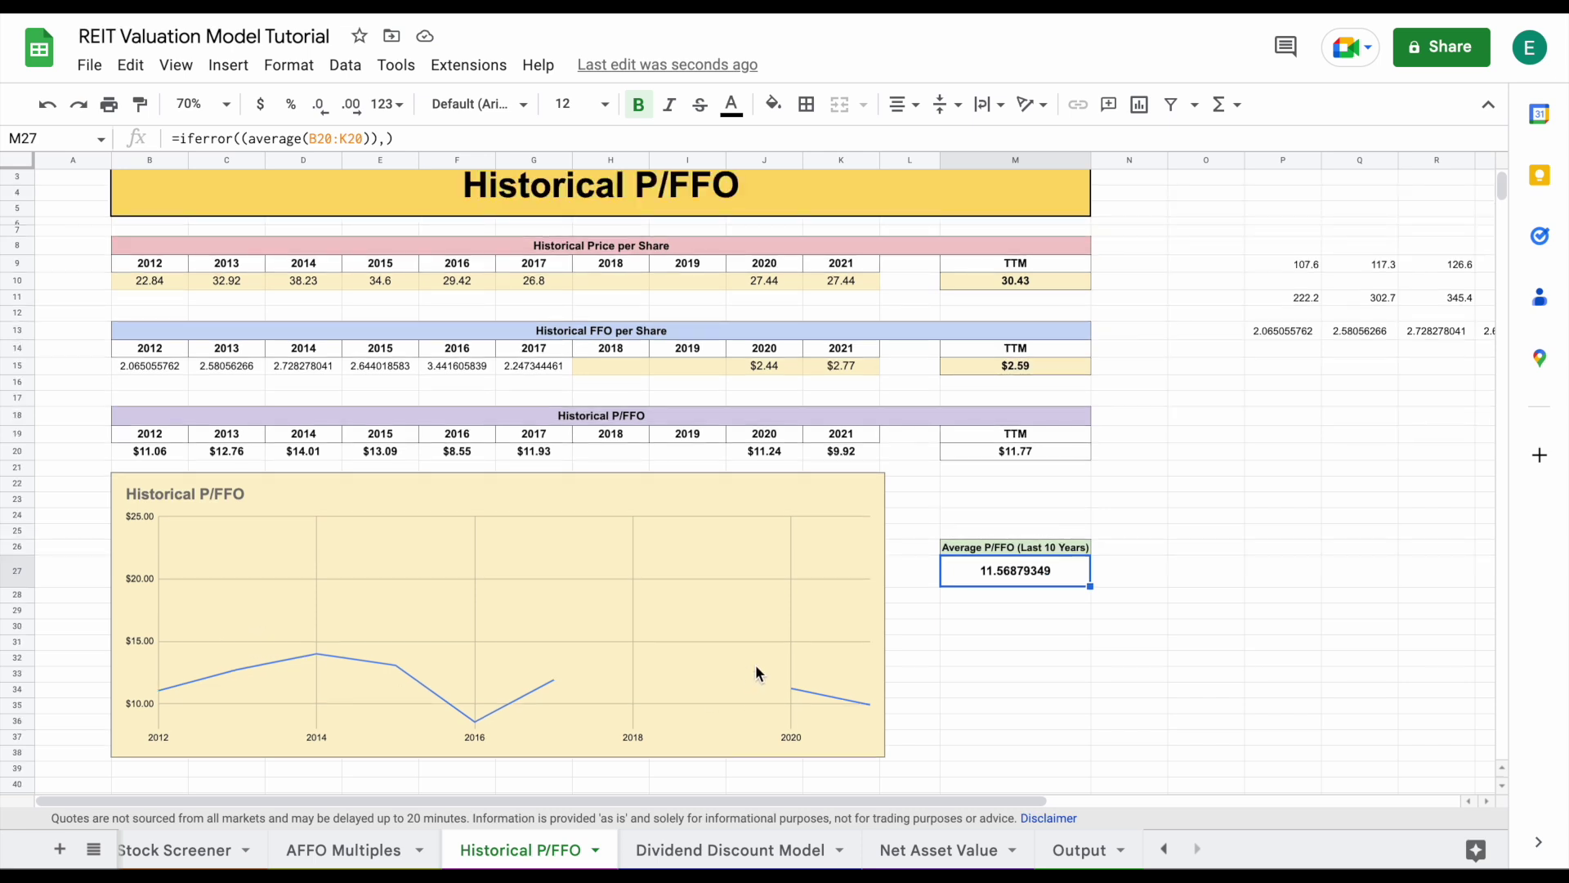
left_click(1077, 849)
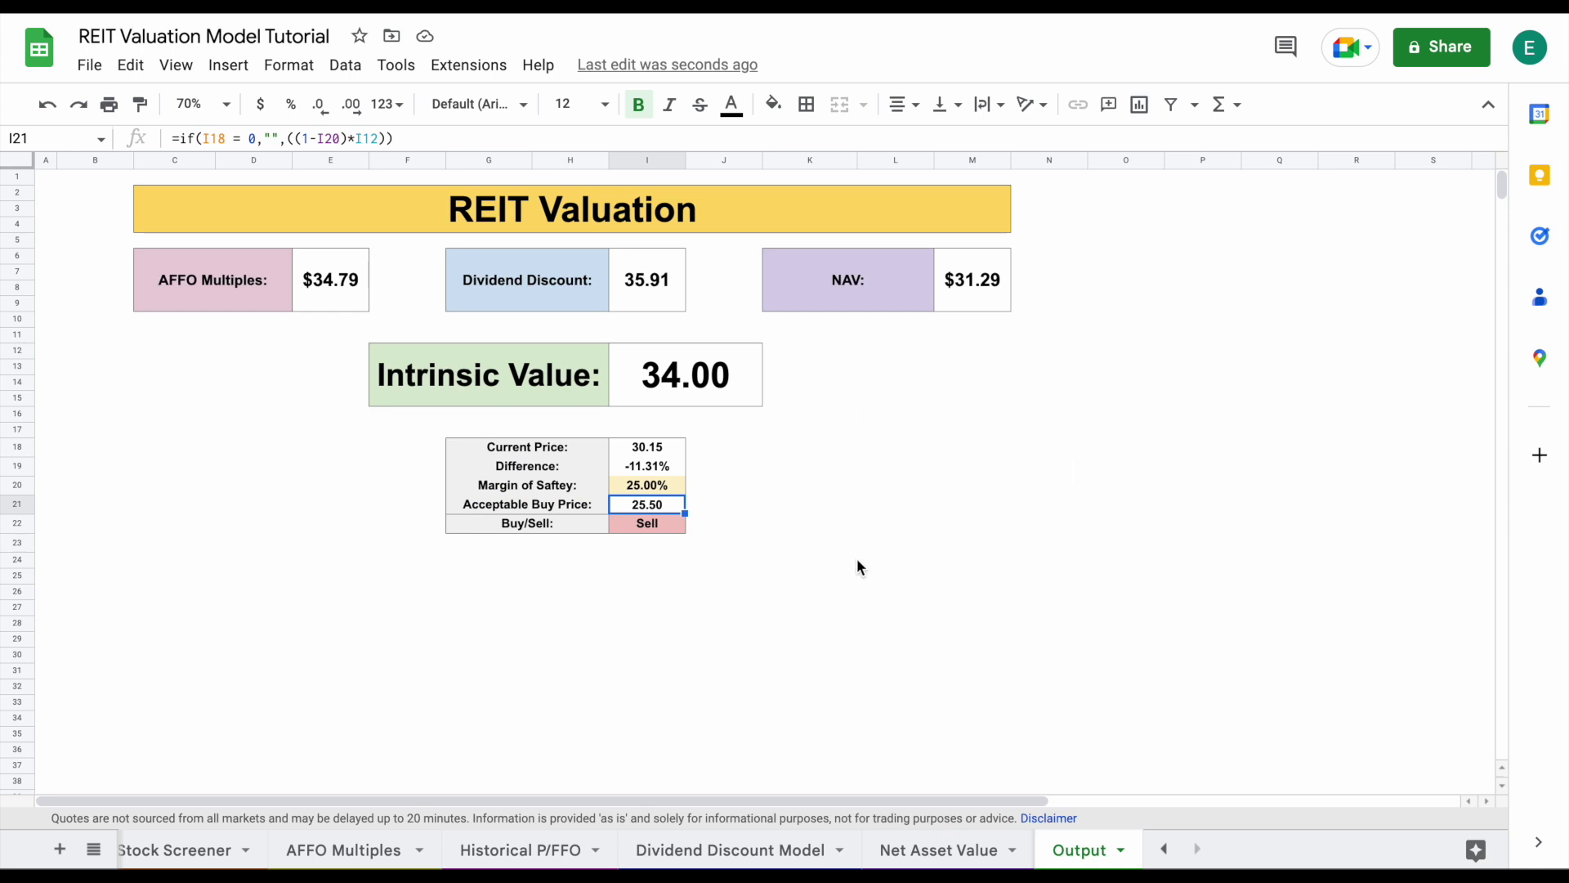
Show the Stock Screener sheet with OHI at a 30.15 price and 8.89% dividend yield
left_click(900, 487)
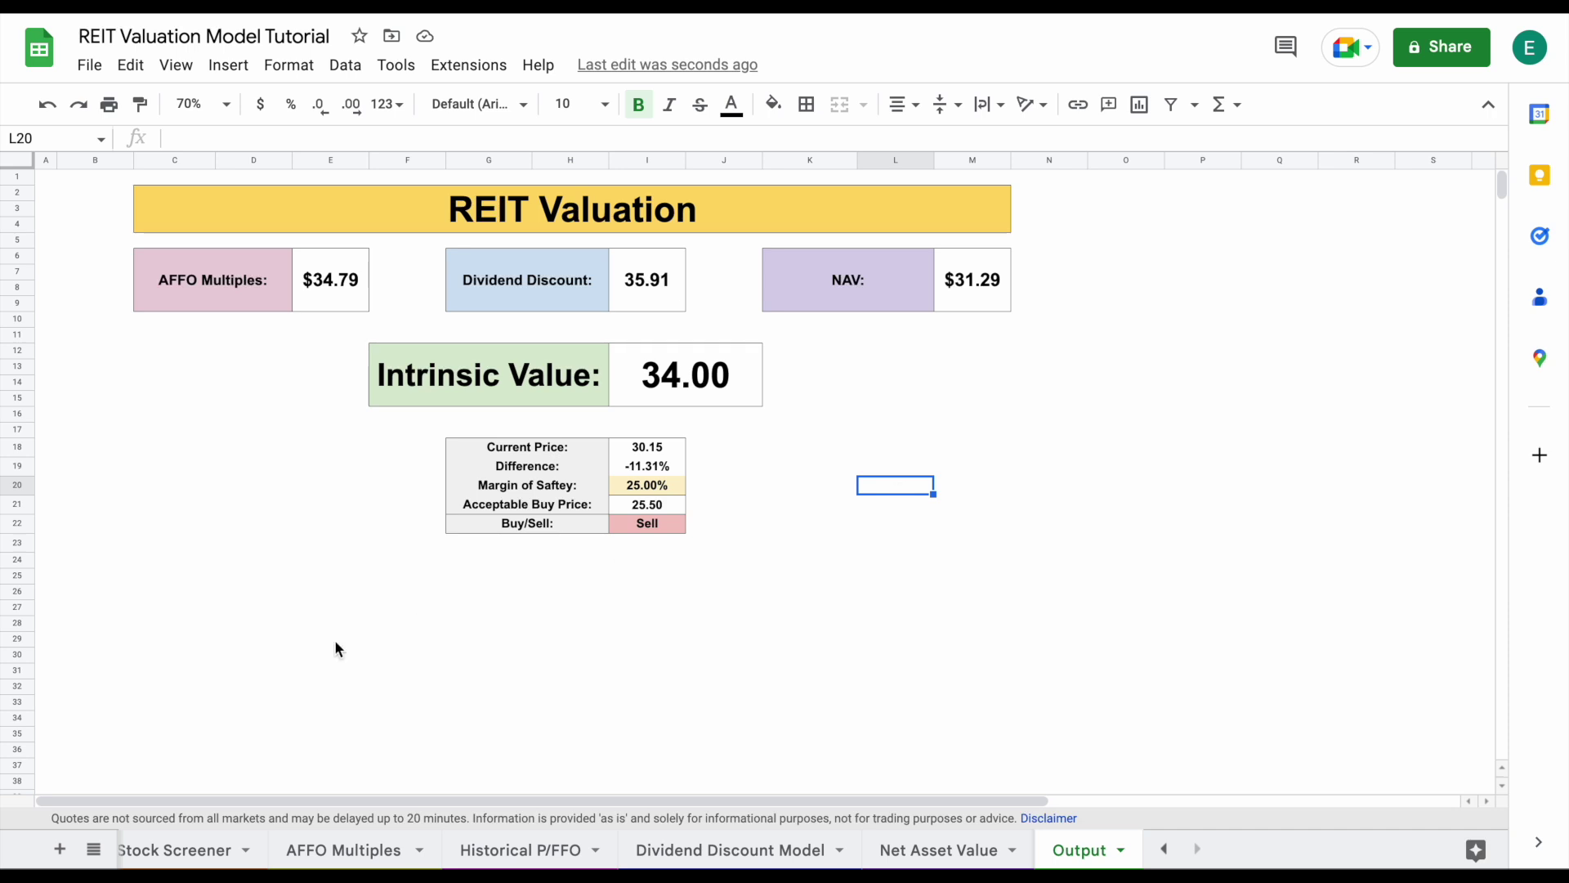
left_click(190, 843)
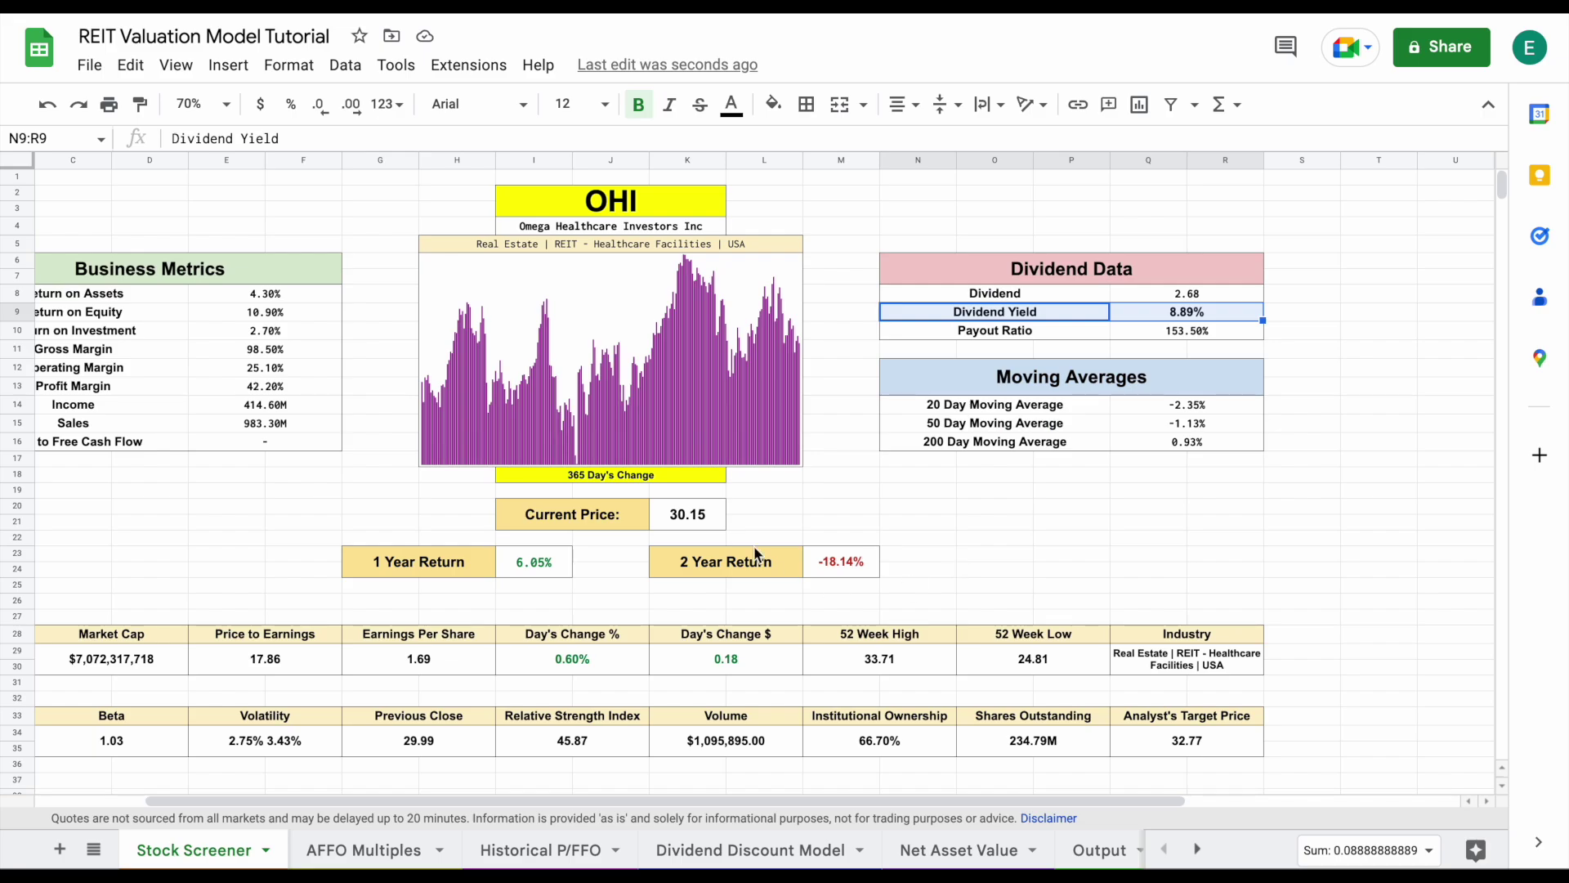
scroll(754, 546, "left", 3)
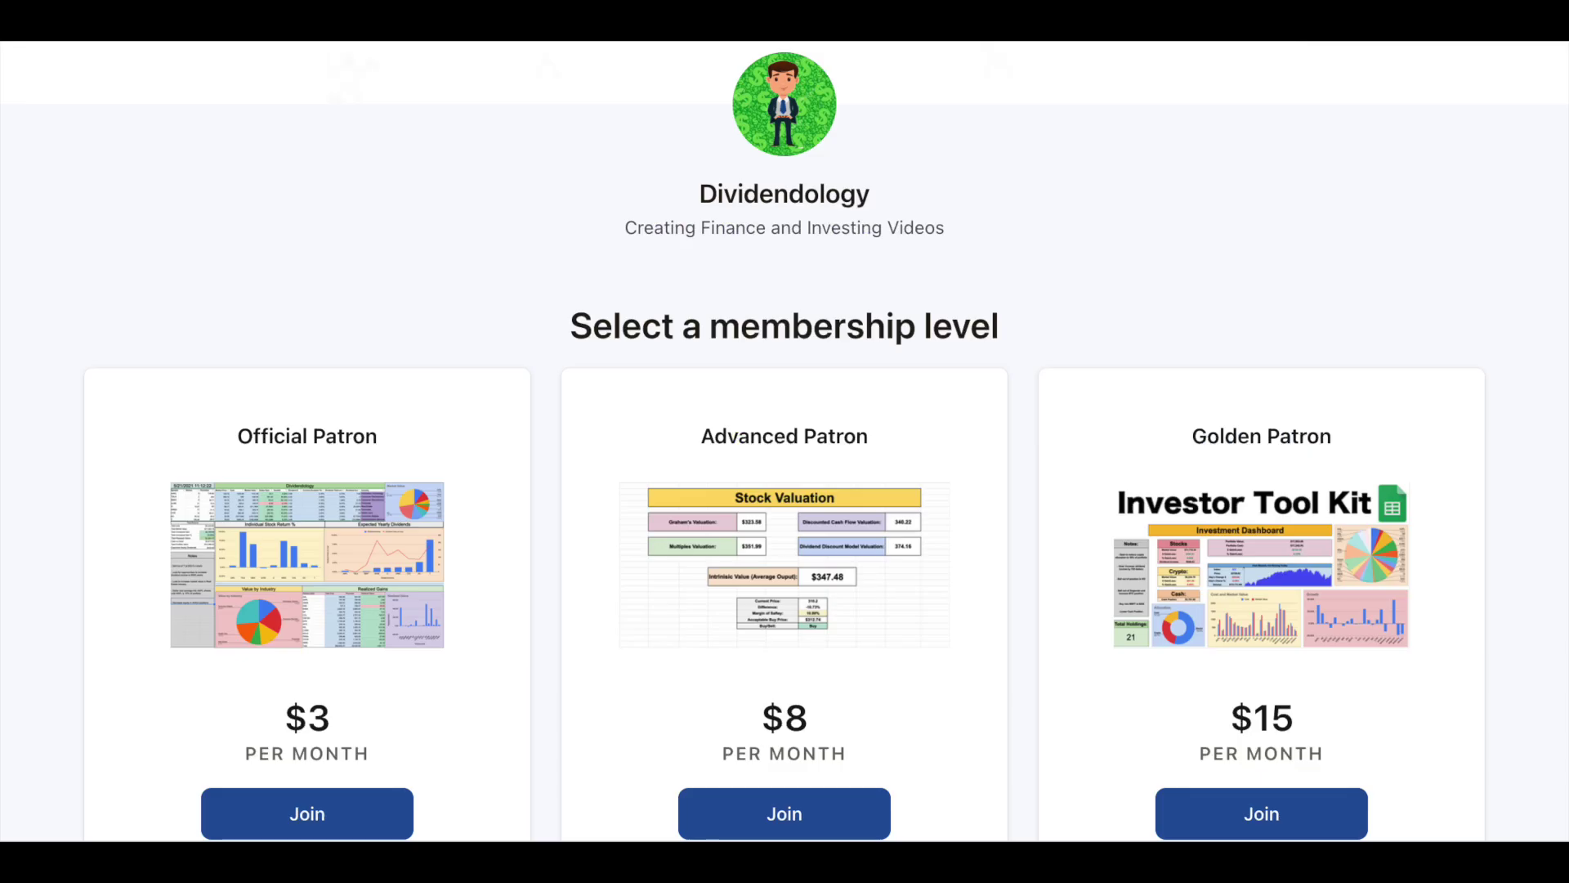